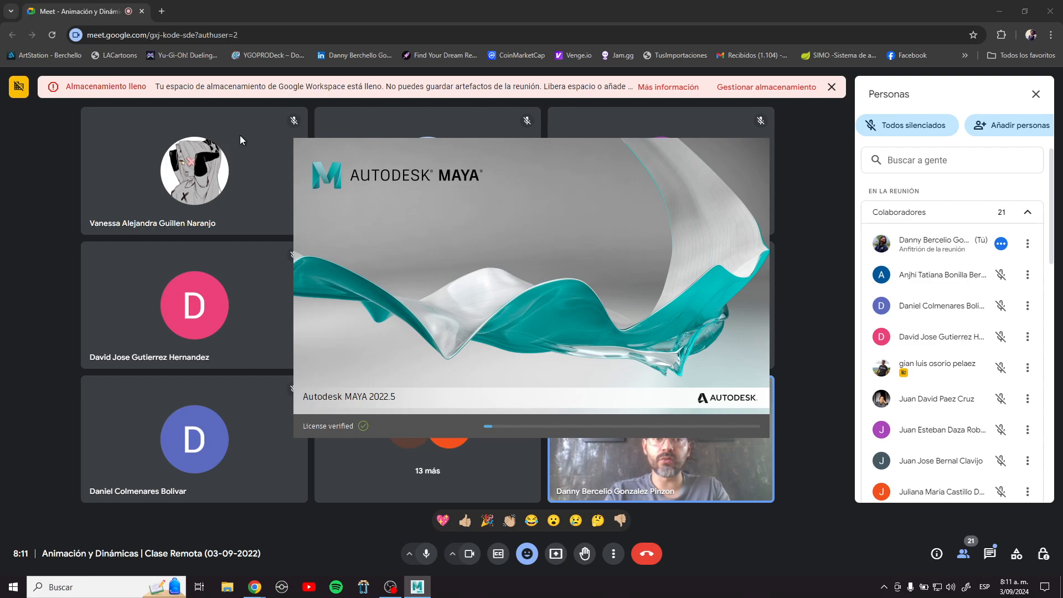
Step: Switch to Maya and start a new scene from its home screen
left_click(897, 9)
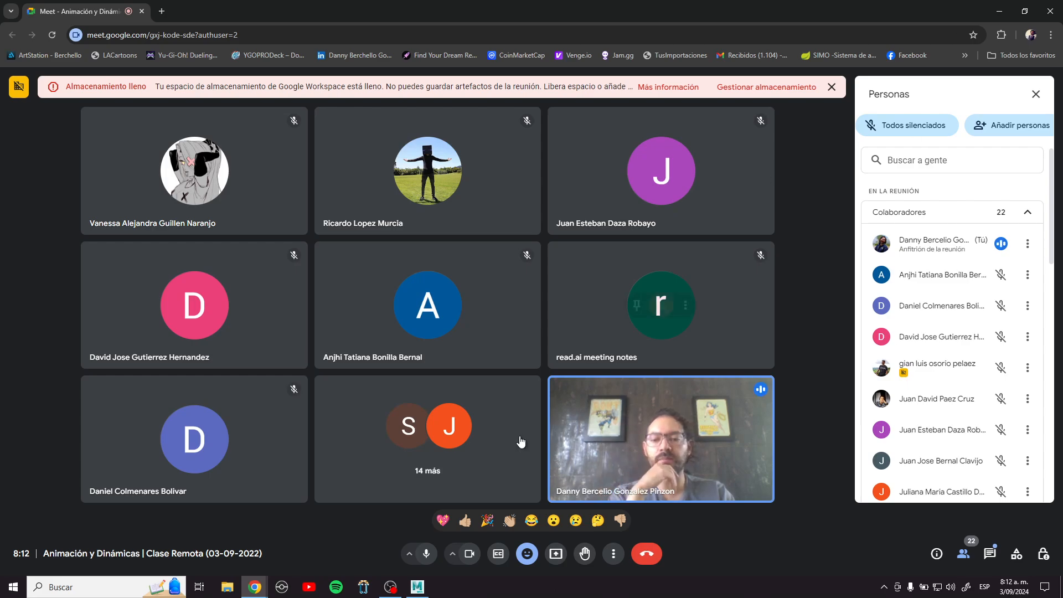
left_click(421, 591)
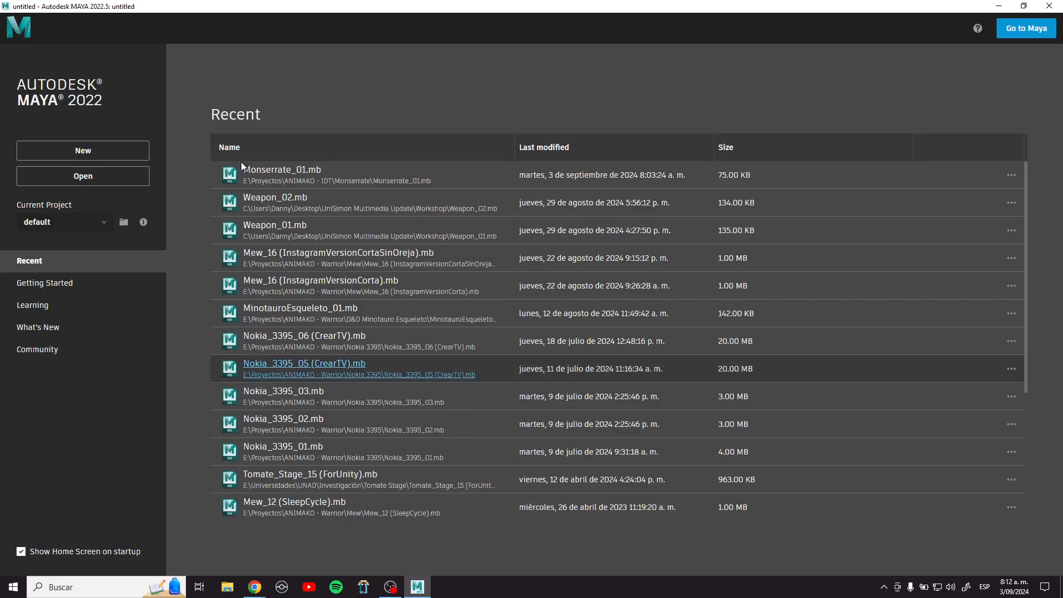
left_click(84, 151)
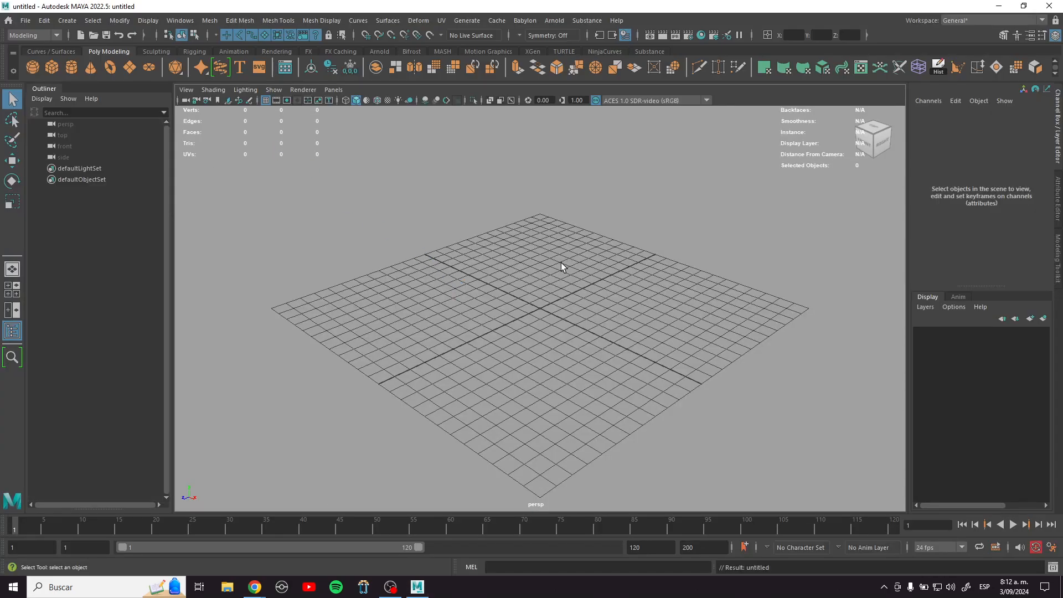
key("alt+Tab")
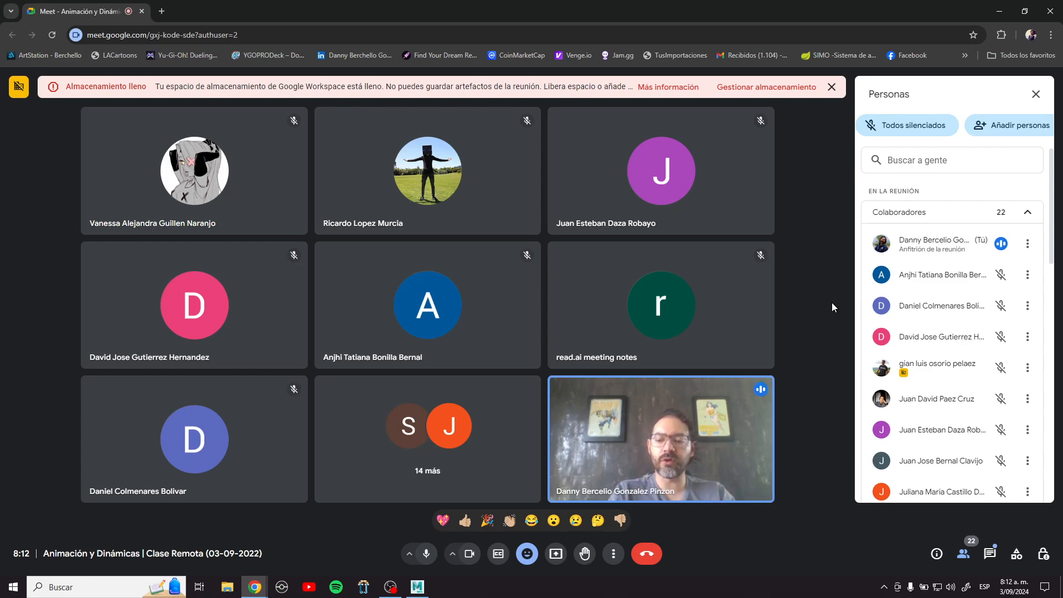
key("alt+Tab")
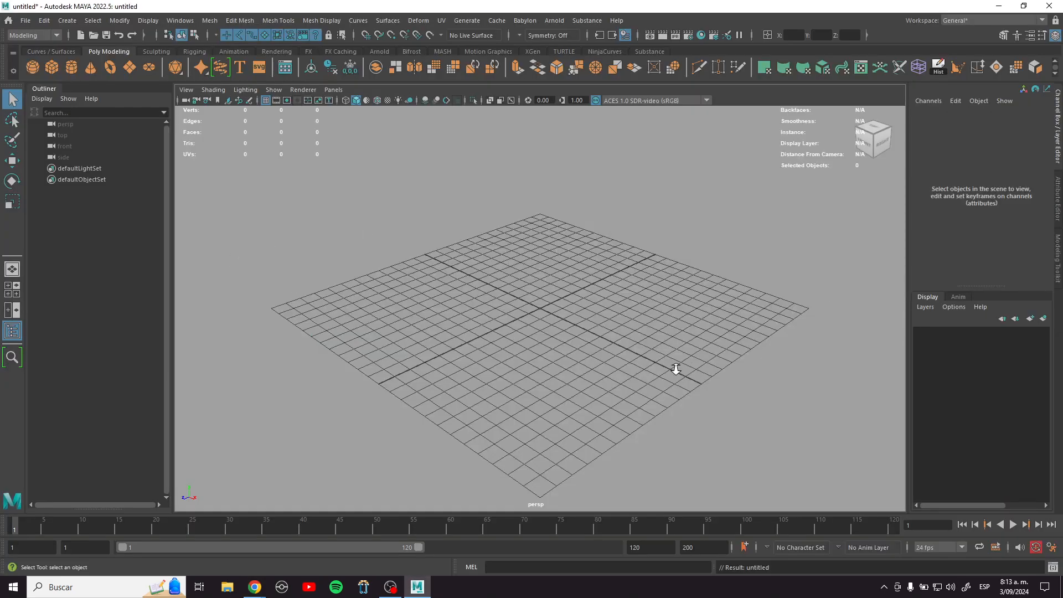
left_click_drag(676, 369, 711, 333, "alt")
Step: Switch to the Google Meet call and share the entire screen with the participants
key("alt+Tab")
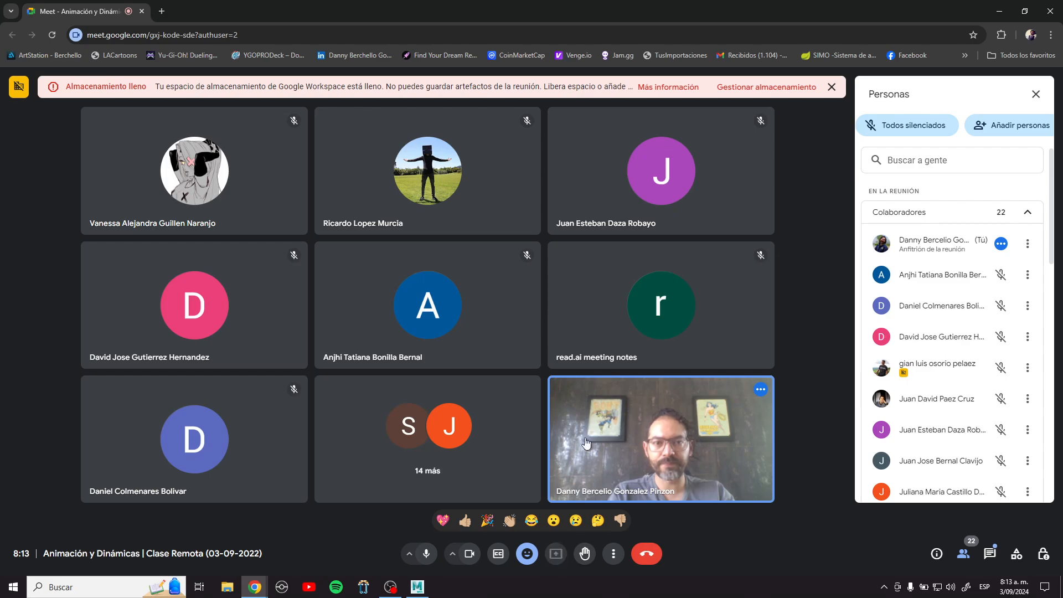
left_click(555, 554)
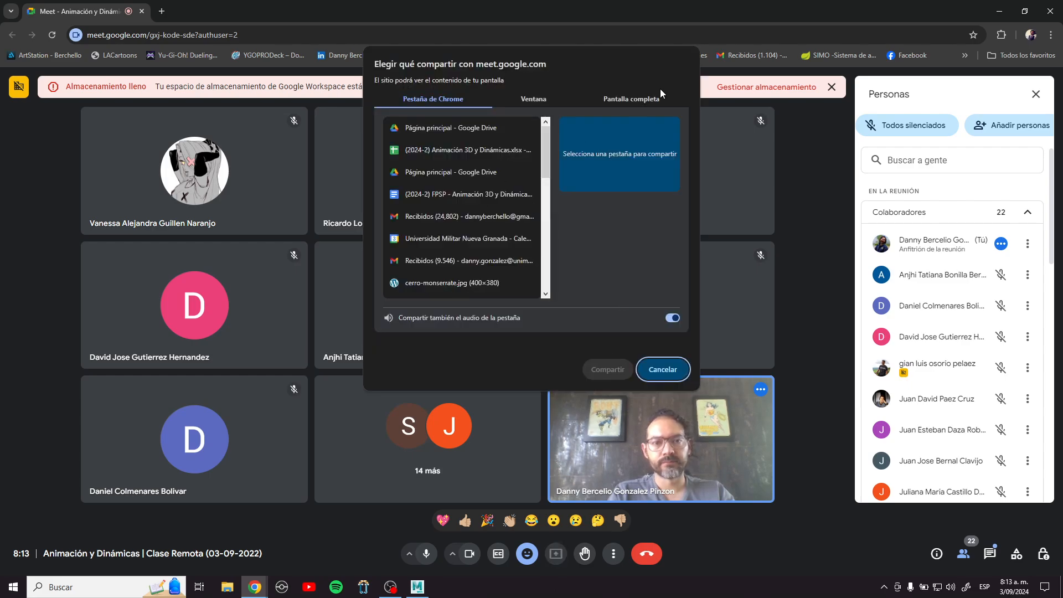
left_click(646, 98)
left_click(453, 190)
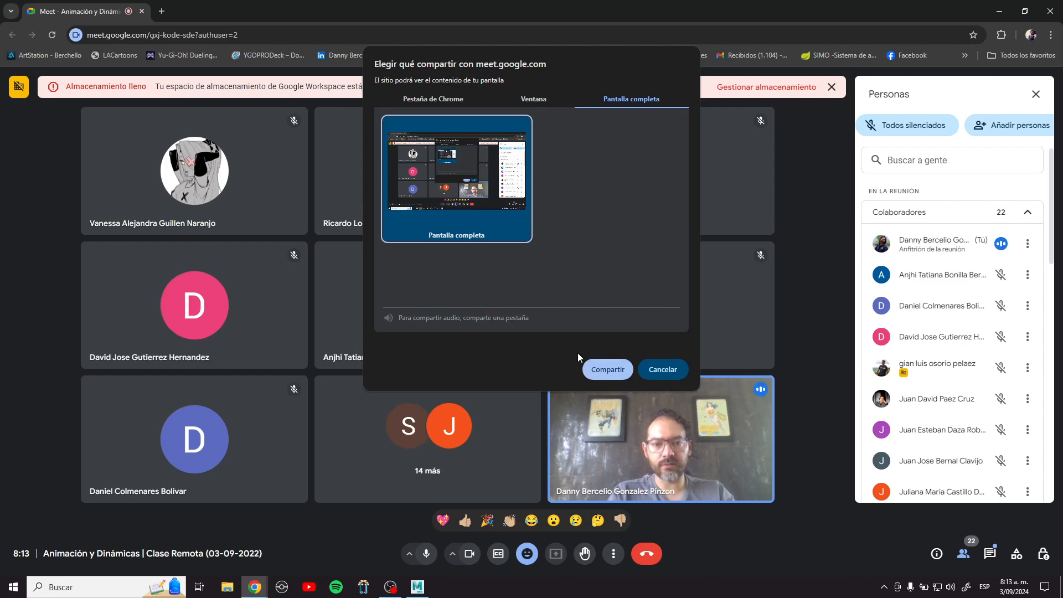
left_click(602, 368)
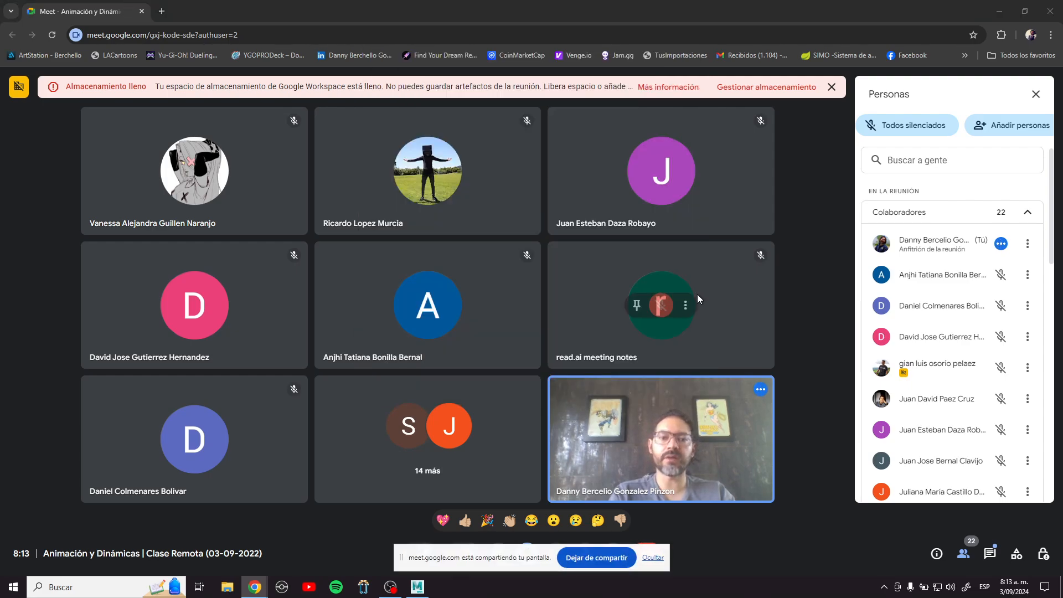
Step: Hide the screen-sharing notice and turn off the camera in the meeting
key("alt+Tab")
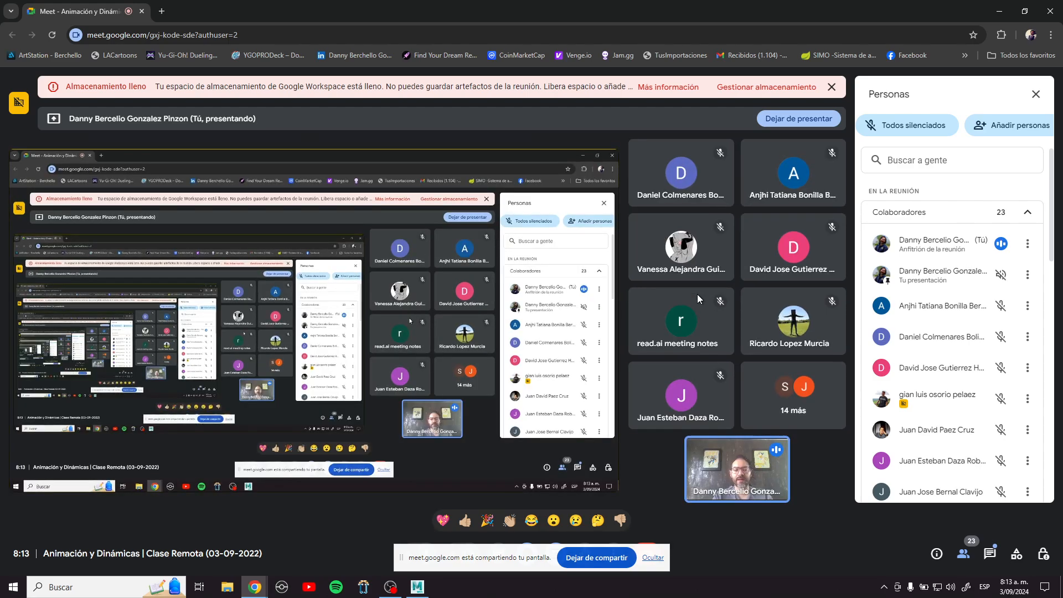
left_click(655, 557)
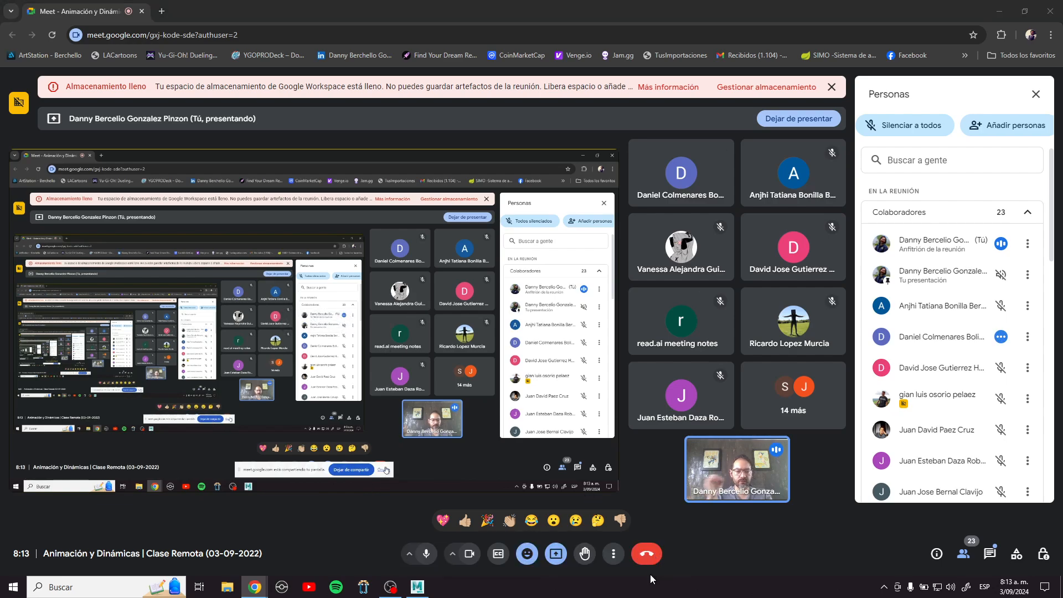
left_click(470, 554)
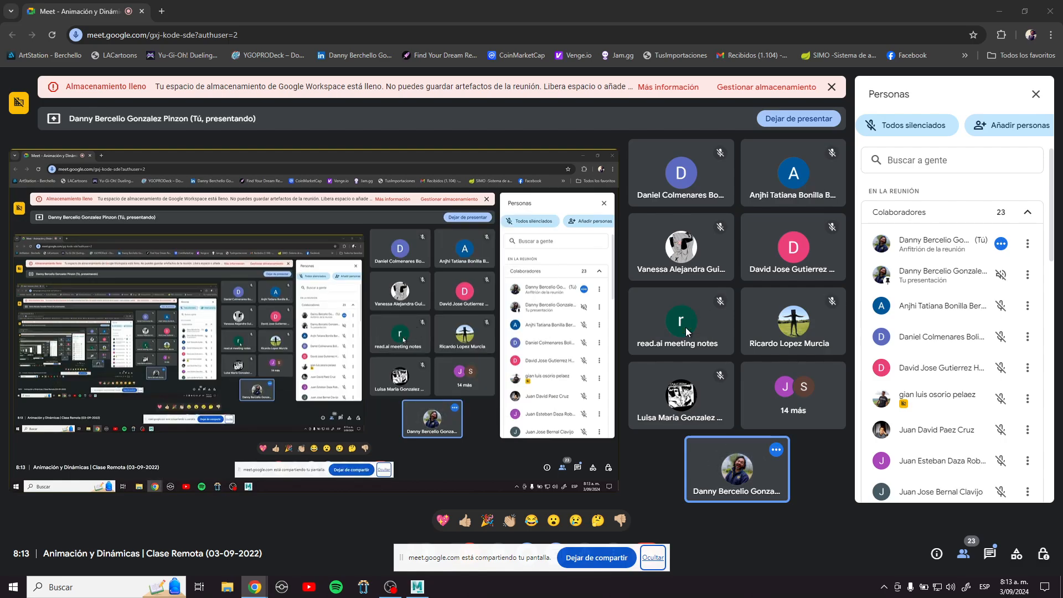
Step: Switch from the meeting back to the empty Maya scene
key("alt+Tab")
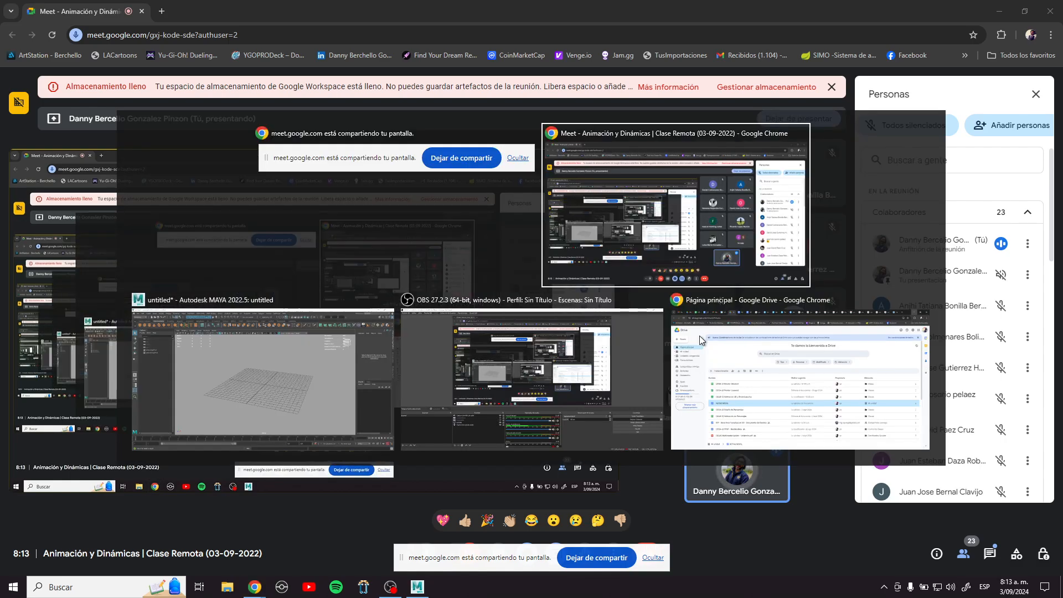
key("Tab")
key("Tab")
key("Tab")
key("Tab")
key("Tab")
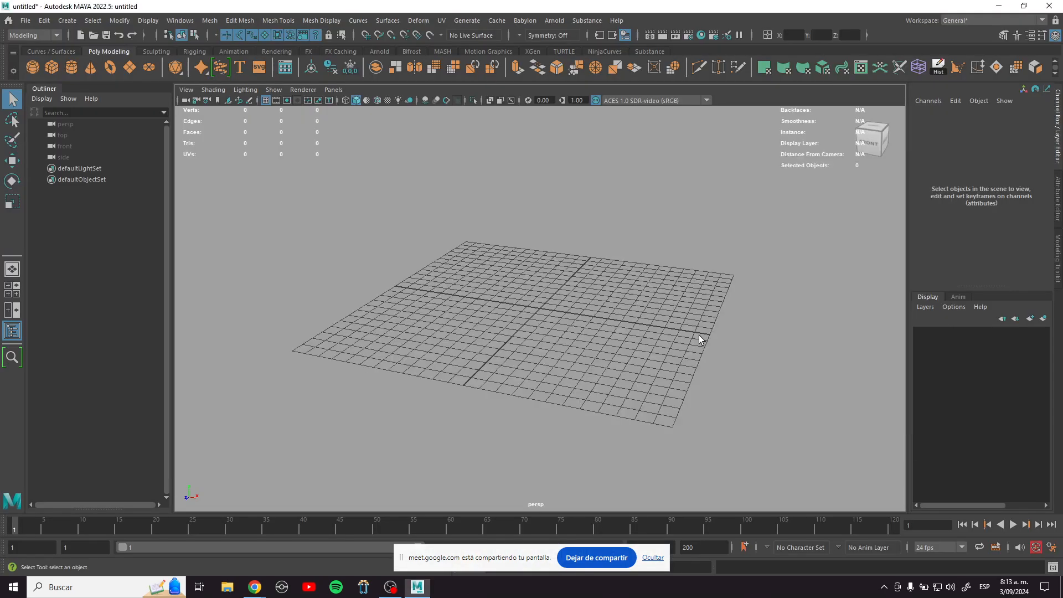
left_click_drag(567, 293, 630, 288, "alt")
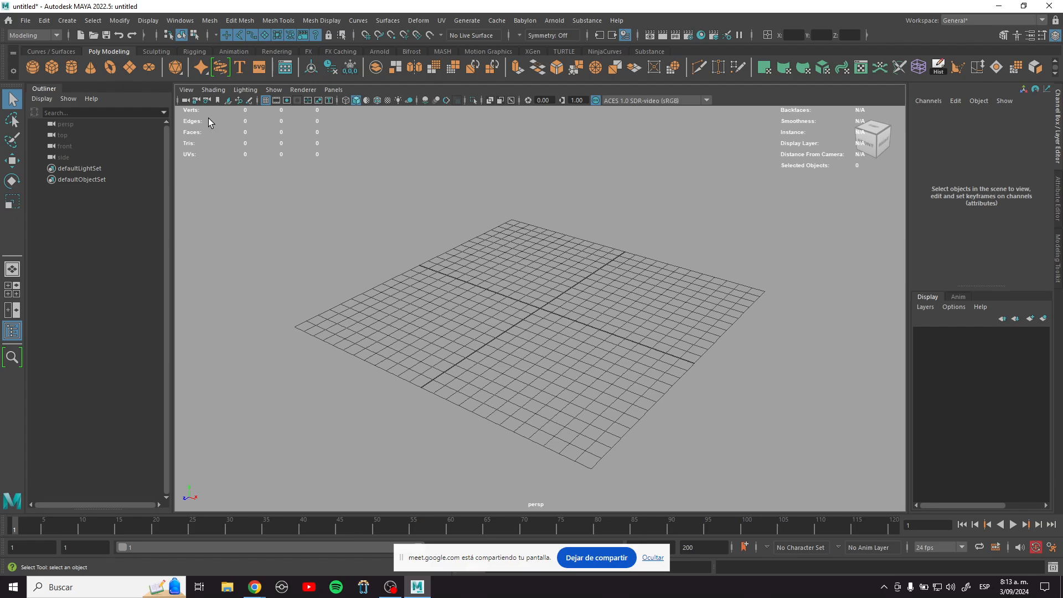
Step: Create a polygon sphere at the origin and scale it uniformly to about 3.06
left_click(35, 64)
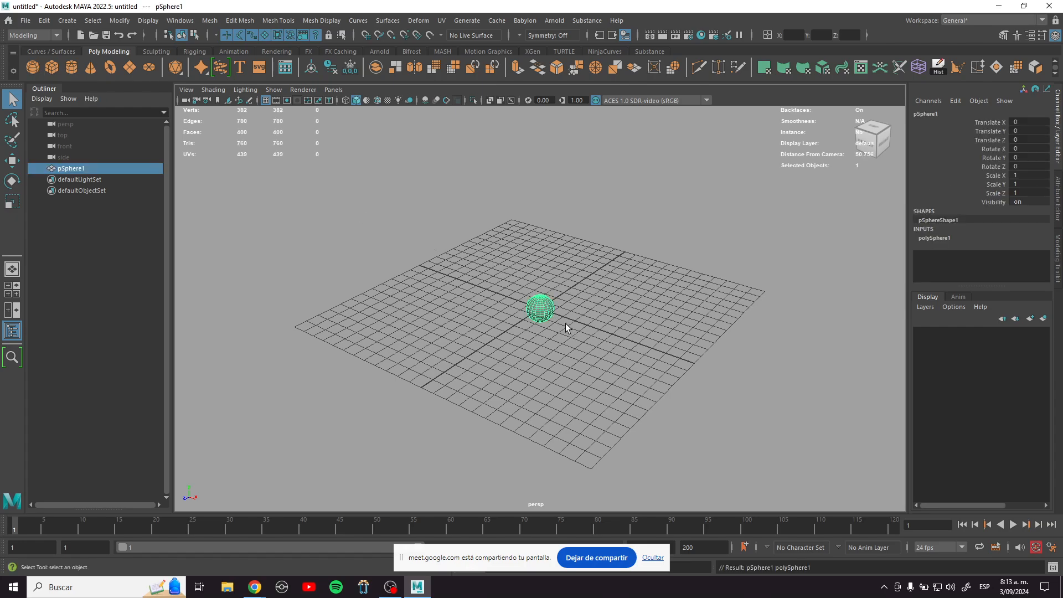
key("r")
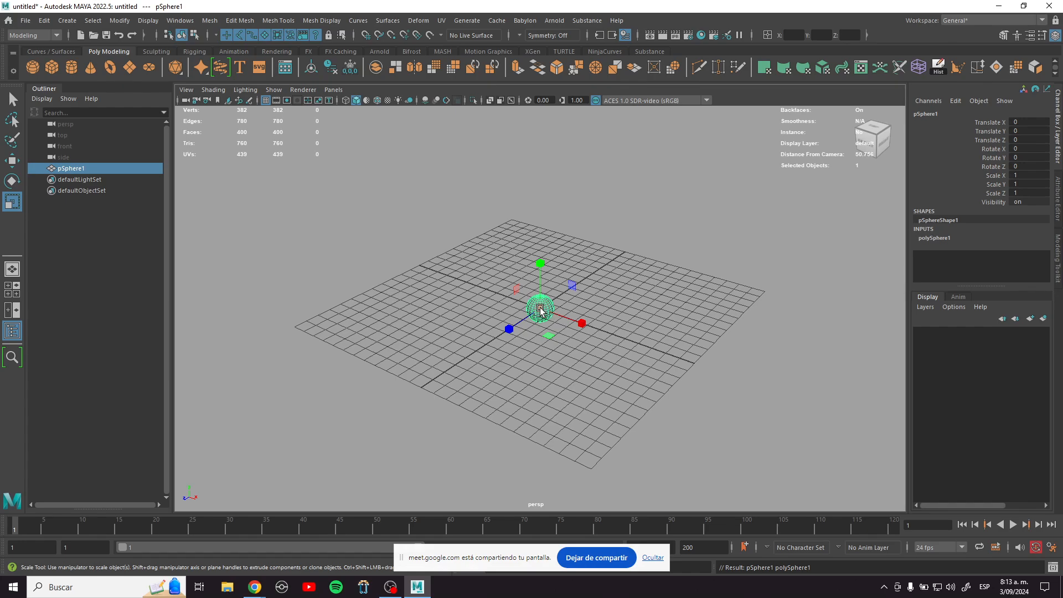
left_click_drag(539, 308, 615, 340)
scroll(745, 360, "down", 5)
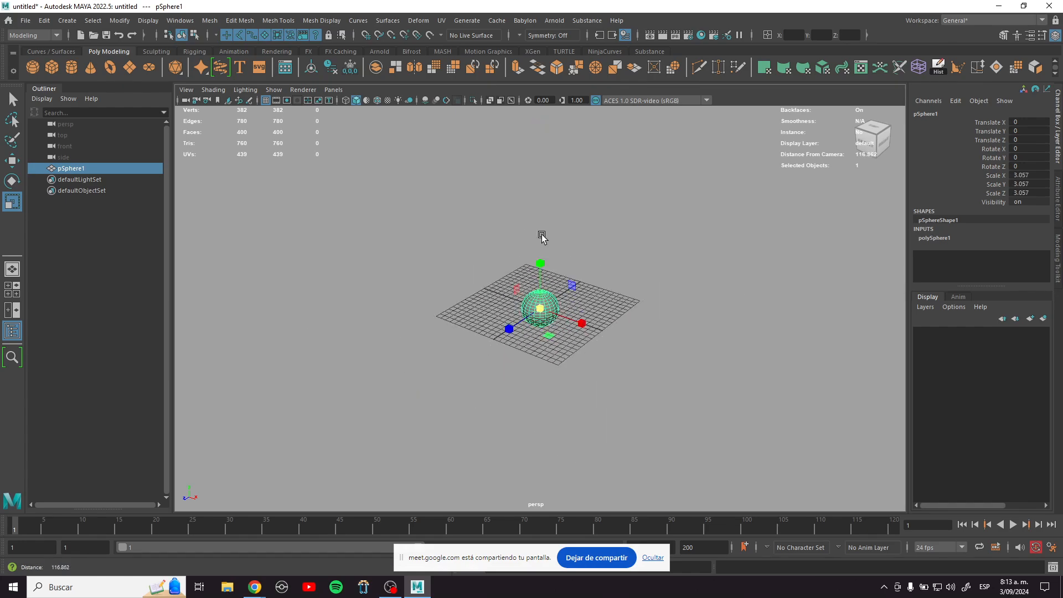
Step: Create a polygon cube at the origin and scale it up uniformly until it encloses the sphere
left_click(51, 67)
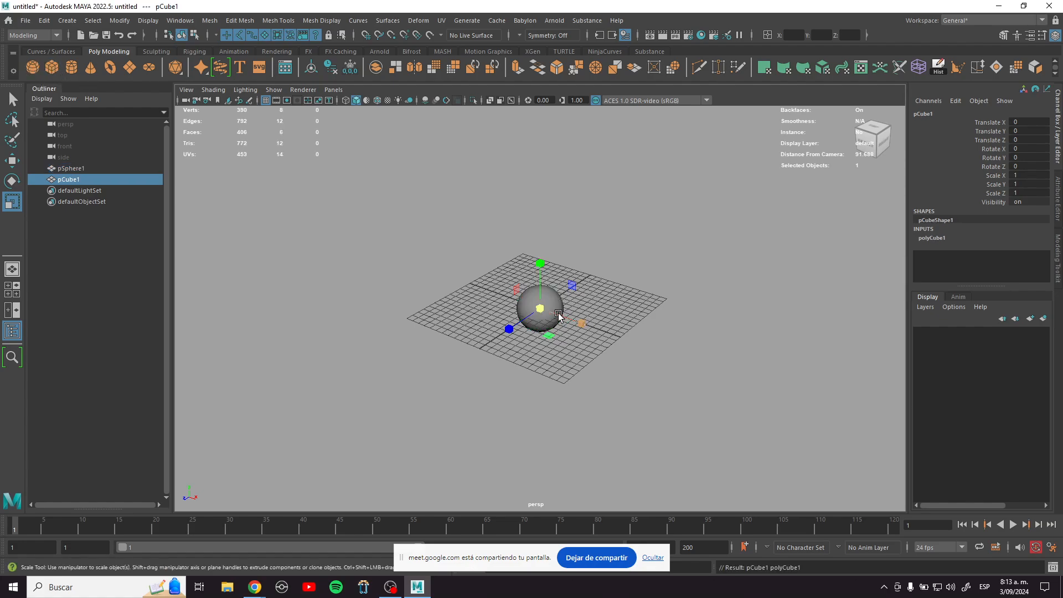
left_click_drag(538, 308, 619, 308)
left_click_drag(680, 289, 586, 305, "alt")
Step: Extrude the cube's back face outward to form a block-shaped extension
right_click_drag(586, 304, 586, 303)
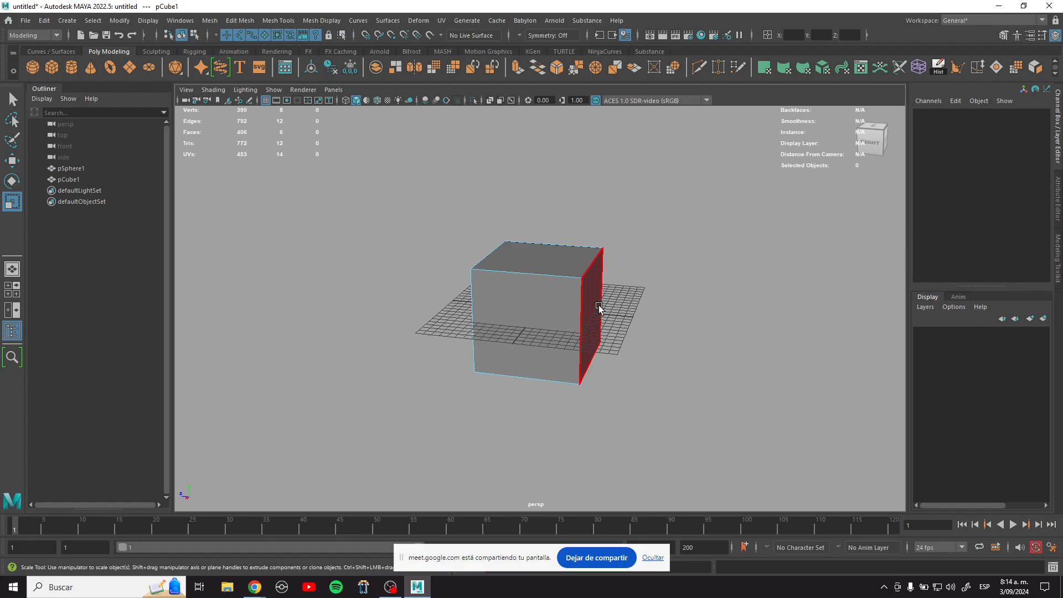
left_click(587, 305)
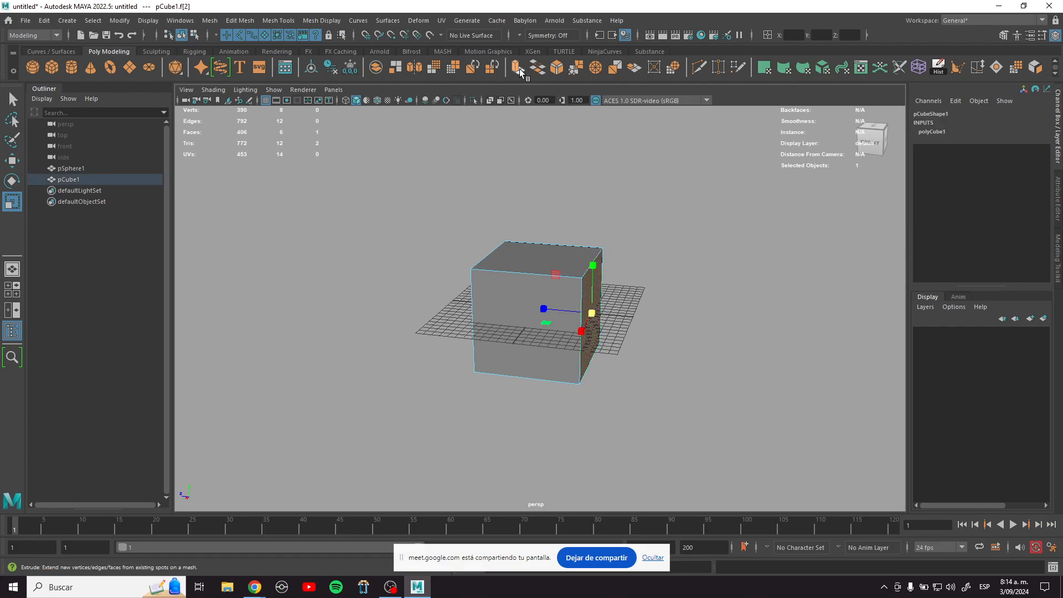
key("ctrl+e")
left_click_drag(542, 308, 612, 325)
Step: Scale the two upper vertices at the extension's end toward each other along X to about 0.42
right_click_drag(649, 245, 588, 254)
left_click_drag(681, 239, 652, 302)
key("r")
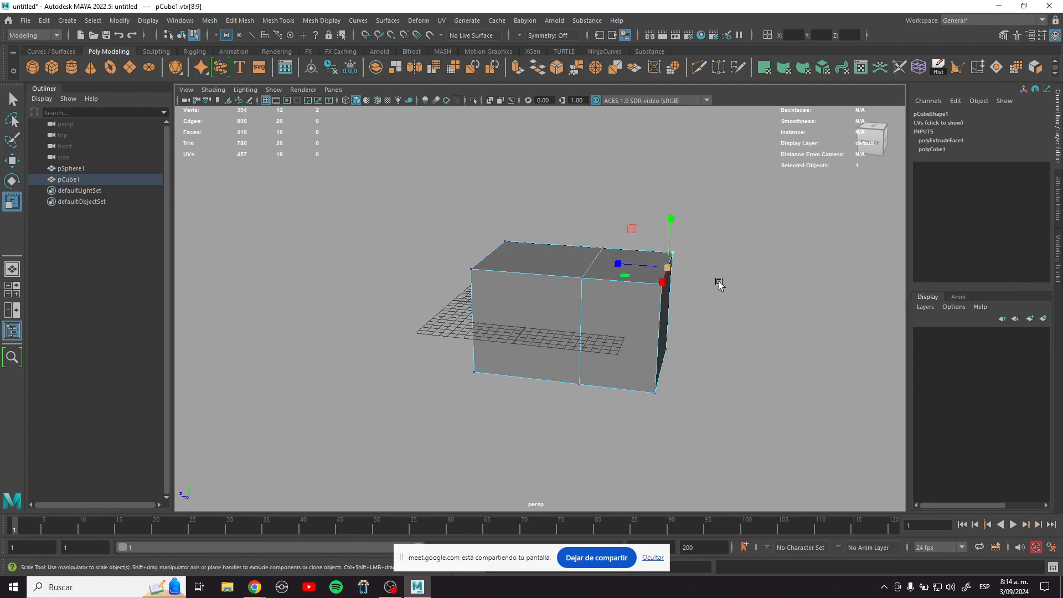
left_click_drag(719, 284, 671, 290, "alt")
left_click_drag(593, 325, 625, 324)
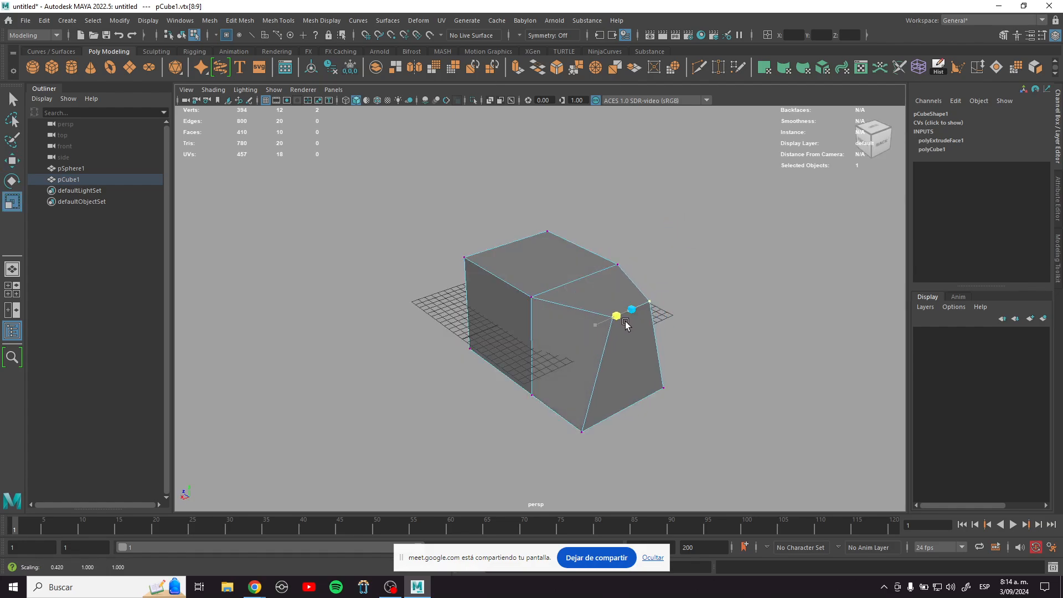
Step: Move the extension's two upper end vertices down and back toward the cube to form a sloped face
key("w")
left_click_drag(634, 260, 615, 316)
left_click_drag(605, 372, 664, 338, "alt")
left_click_drag(613, 312, 596, 311)
Step: Extrude the extension's sloped face and both side faces with Keep Faces Together off, and inset each face separately
left_click_drag(674, 330, 587, 357, "alt")
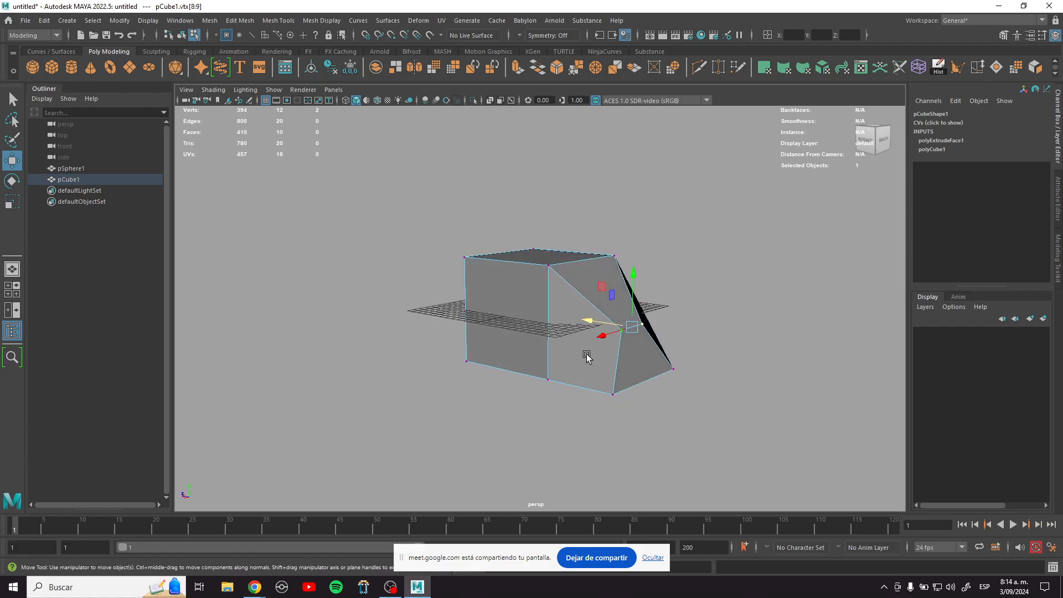
right_click_drag(586, 354, 583, 316)
left_click(579, 352)
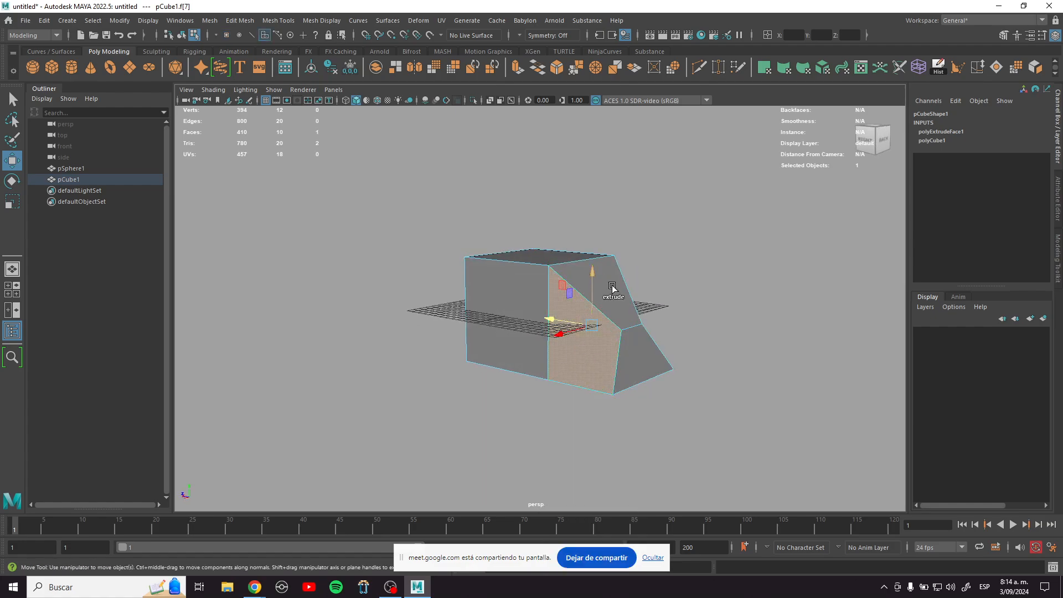
left_click(612, 288, "shift")
left_click_drag(712, 335, 590, 339, "alt")
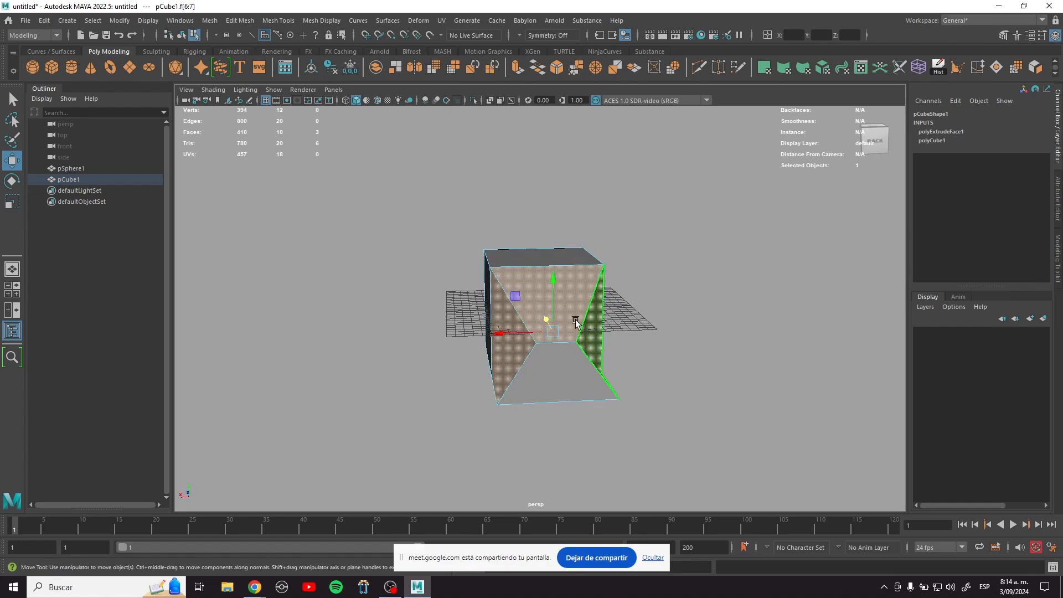
left_click(518, 67)
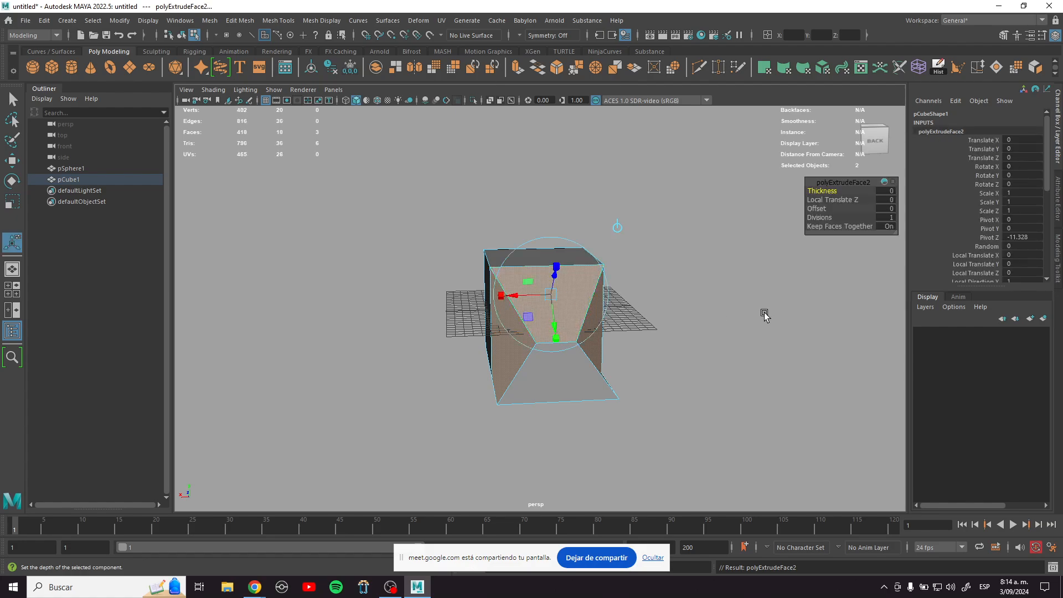
left_click(870, 228)
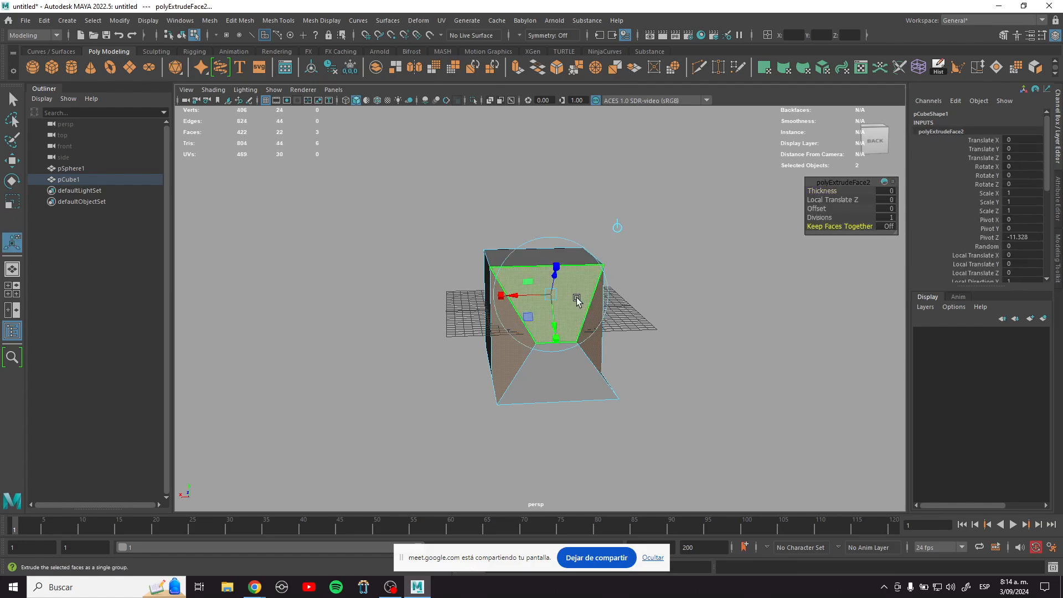
left_click_drag(576, 299, 631, 301, "alt")
left_click_drag(628, 265, 608, 281)
Step: Extrude the three inset faces into the extension with a Local Translate Z of about -1.05
key("ctrl+e")
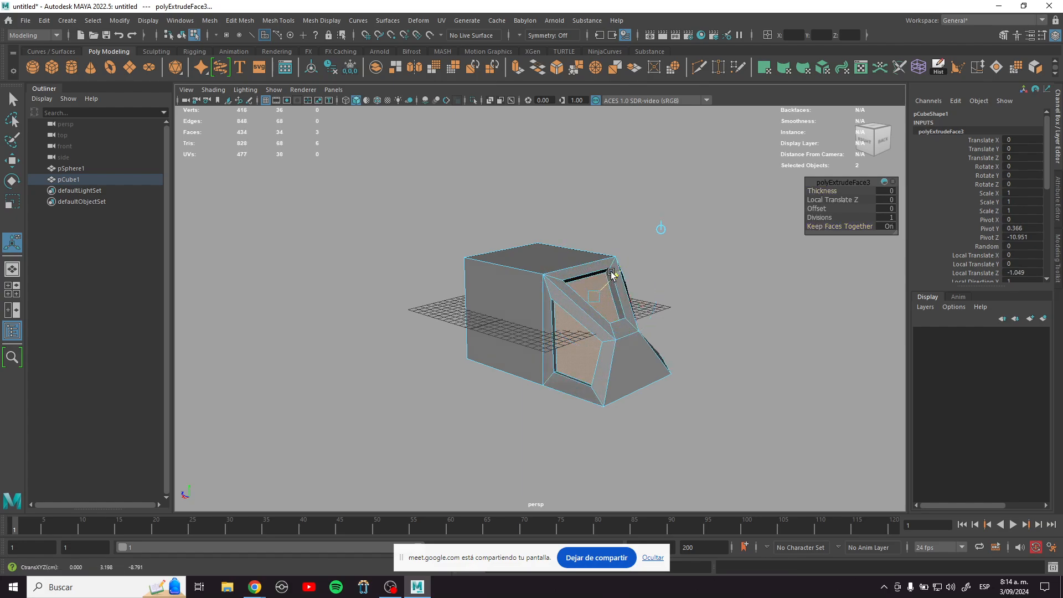
left_click_drag(501, 316, 537, 311, "alt")
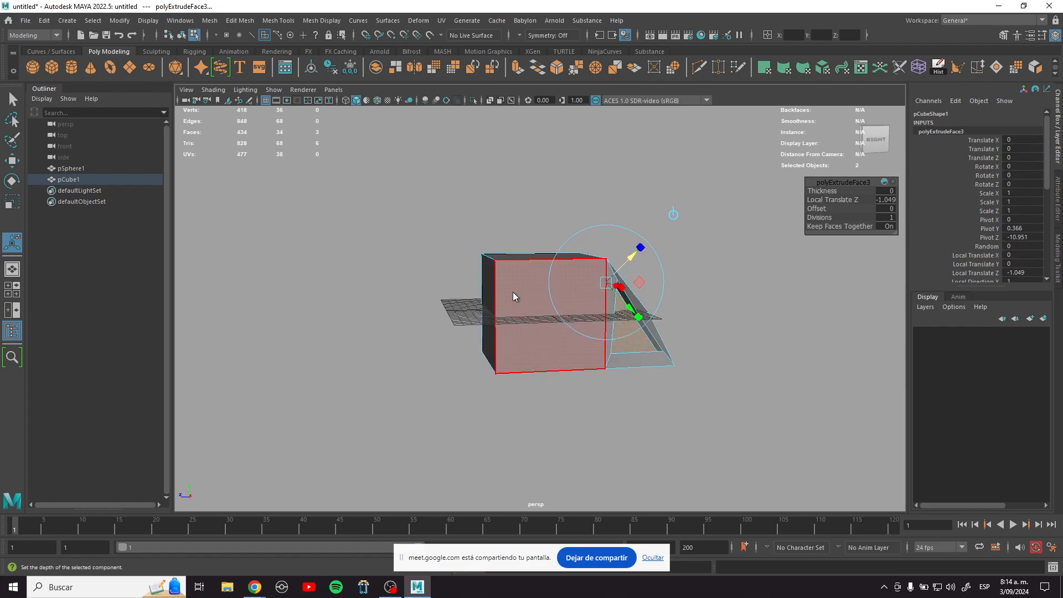
right_click_drag(513, 282, 513, 310)
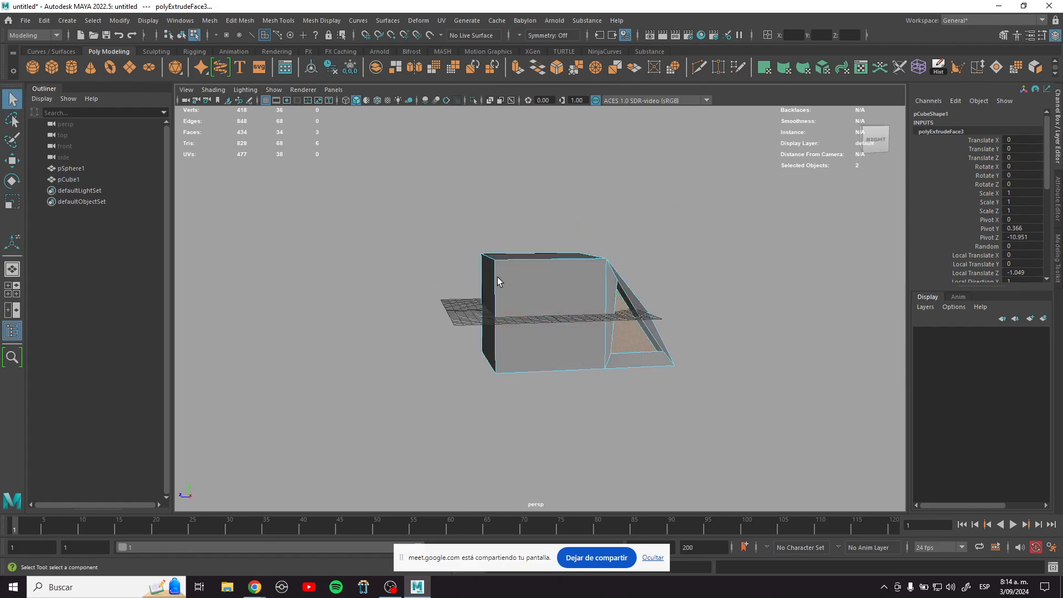
Step: Extrude the cube's top face, narrowing it to a lengthwise central strip and setting its Local Translate Z to about 0.5
left_click_drag(497, 277, 526, 269, "alt")
left_click(549, 265)
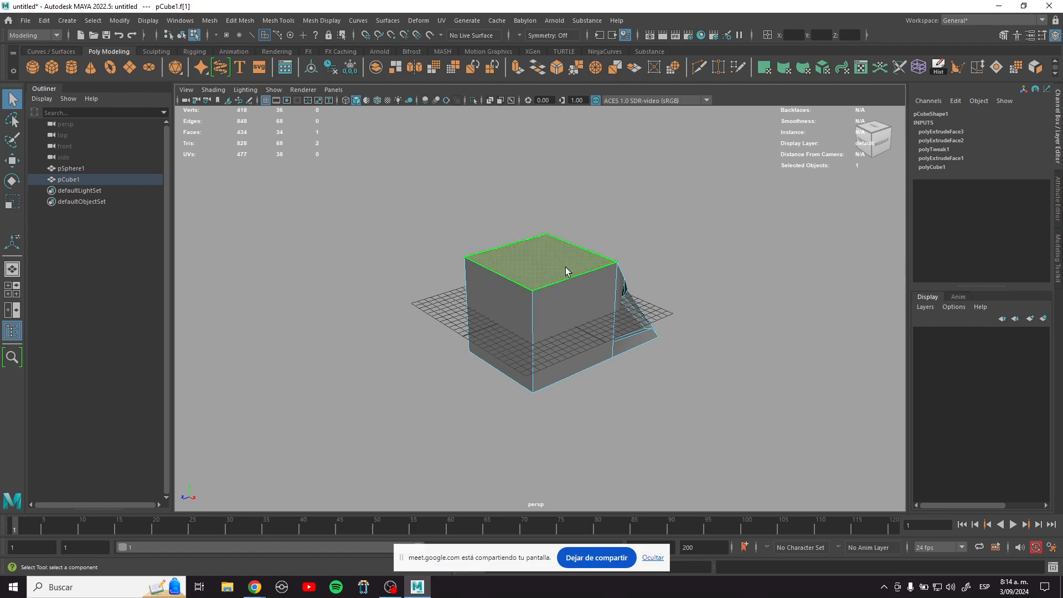
left_click(521, 66)
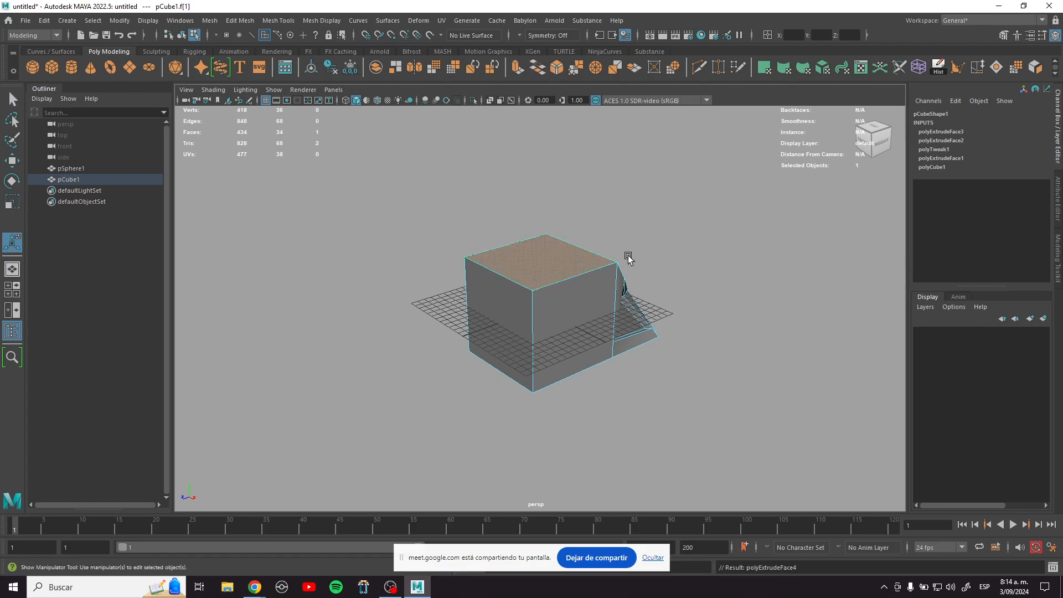
left_click_drag(571, 275, 541, 268)
left_click_drag(540, 227, 541, 224)
Step: Move the two vertices at the strip's end beside the extension inward along the cube's top, away from the edge
right_click_drag(607, 271, 556, 270)
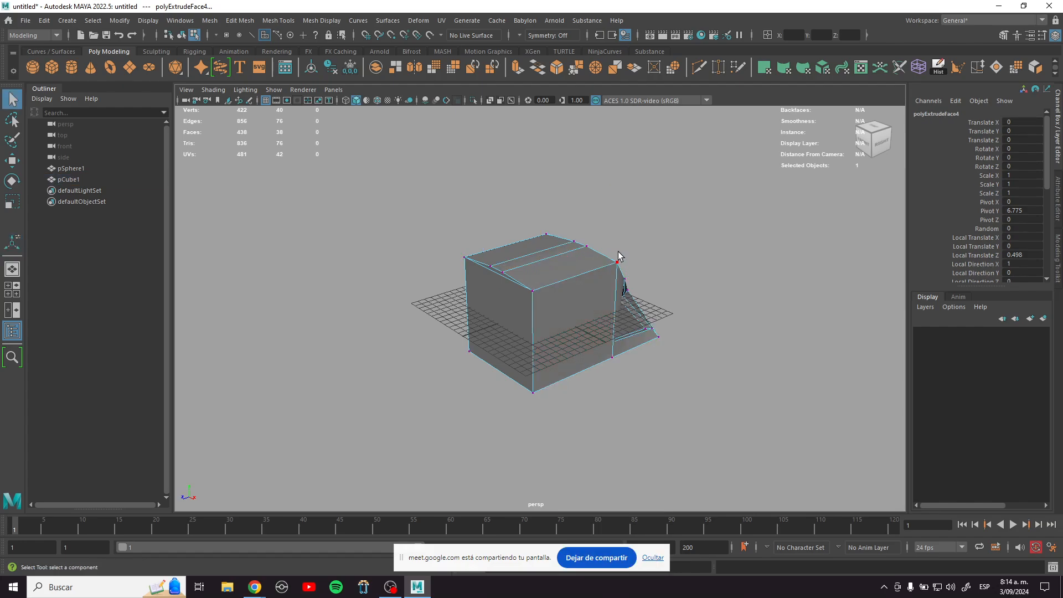
left_click(587, 246)
left_click(575, 241, "shift")
key("w")
left_click_drag(567, 273, 499, 258, "alt")
right_click_drag(453, 223, 573, 333, "alt")
middle_click_drag(570, 280, 607, 348, "alt")
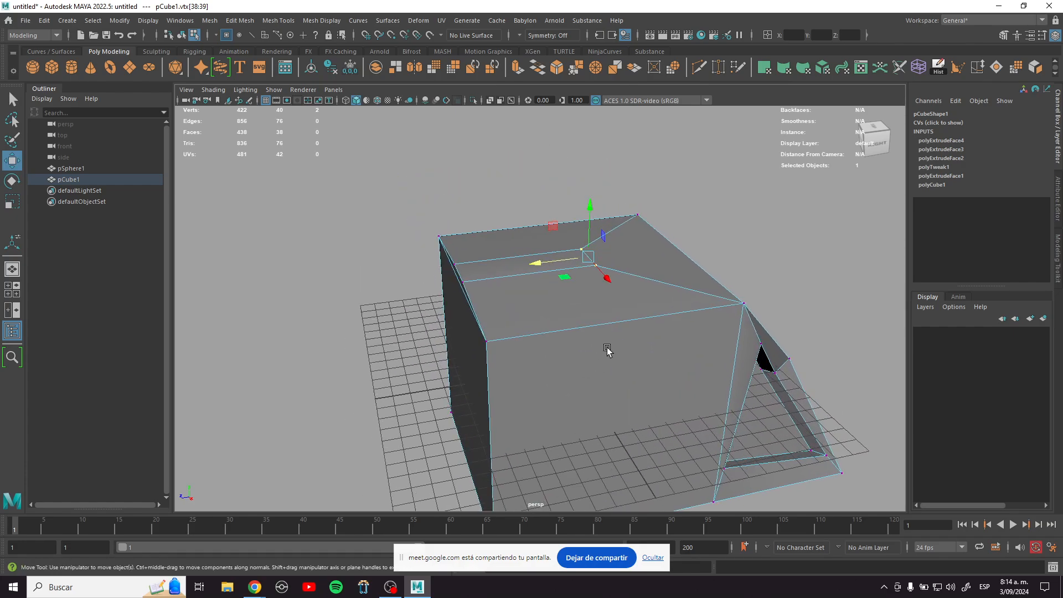
Step: Extrude the narrow strip face on the cube's top with Local Translate Z 2.97 and Local Translate Y about -2.375 to form a slanted fin
right_click_drag(556, 282, 555, 310)
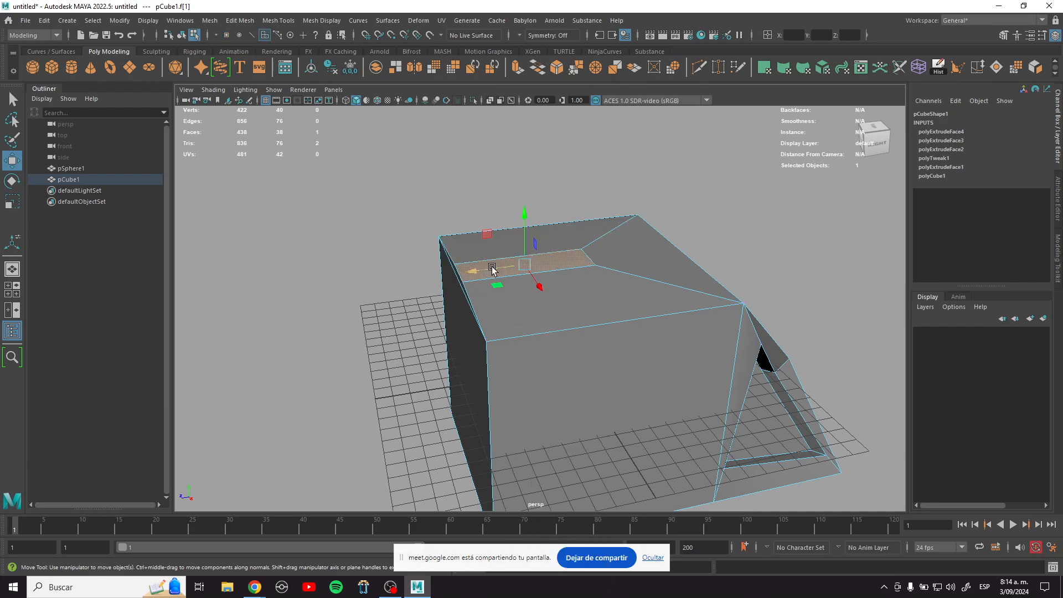
left_click(580, 268)
left_click(580, 266)
key("ctrl+e")
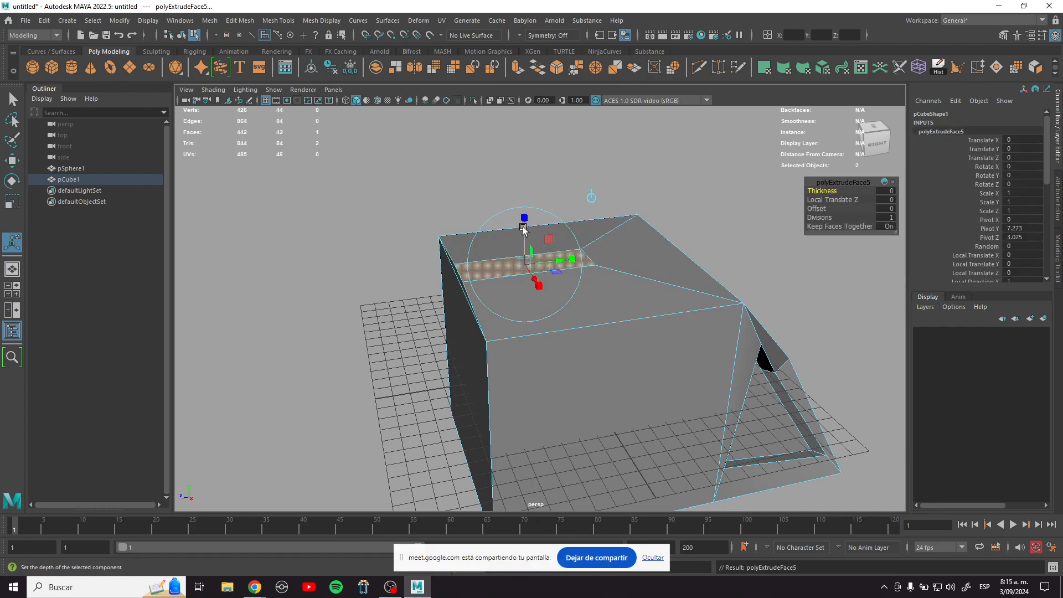
left_click_drag(524, 232, 520, 178)
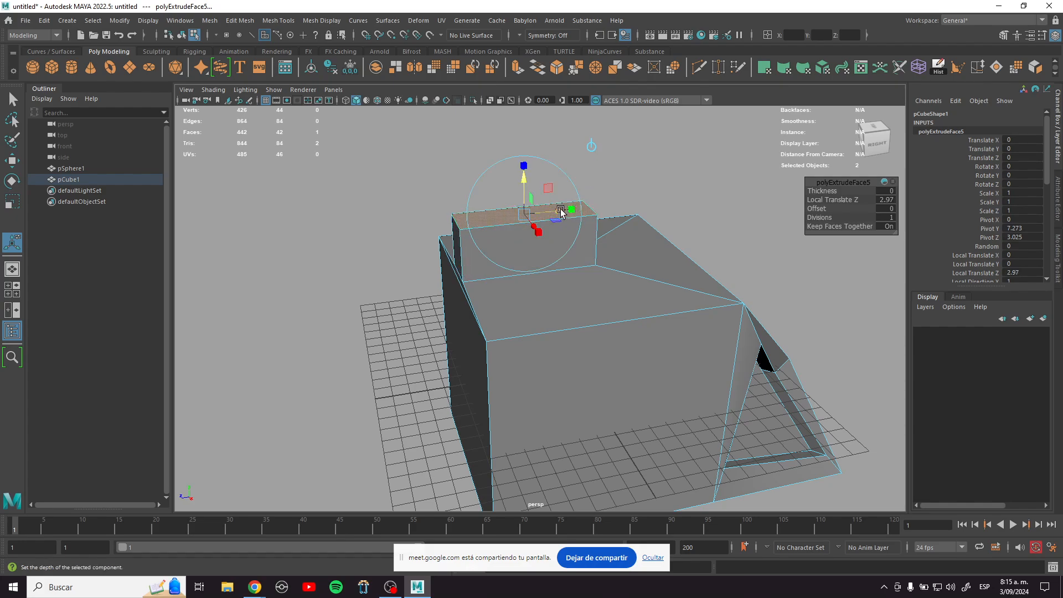
left_click_drag(561, 210, 562, 281)
Step: Scale the fin's lower edge on the extension side wider along the cube's top, and return to object mode
right_click_drag(562, 282, 546, 247)
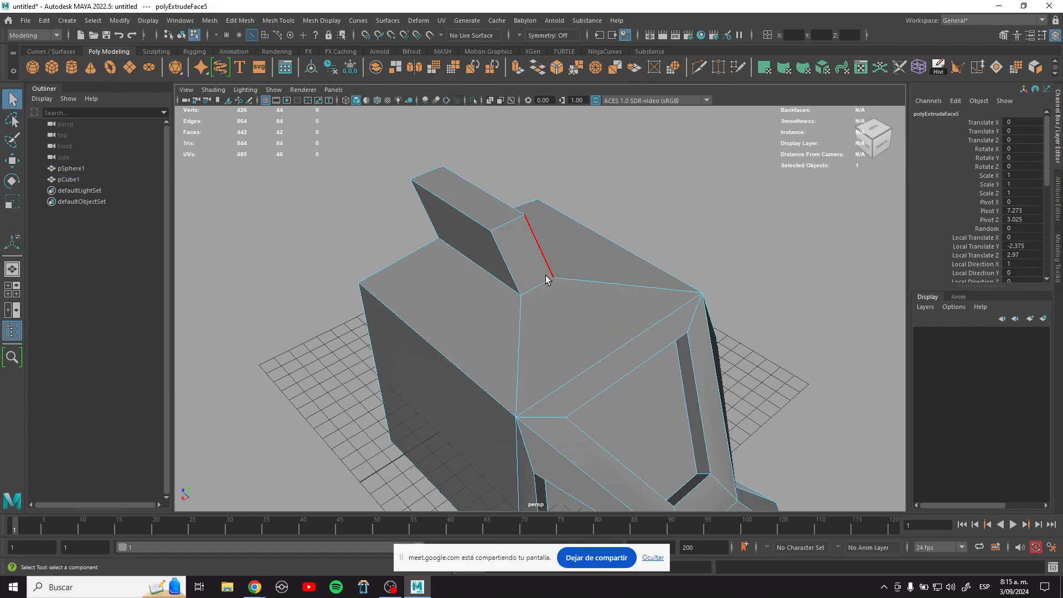
left_click(545, 287)
key("r")
left_click_drag(499, 306, 429, 333)
right_click_drag(612, 357, 453, 227, "alt")
left_click_drag(545, 326, 636, 286, "alt")
right_click_drag(564, 337, 628, 263)
left_click_drag(777, 367, 754, 375, "alt")
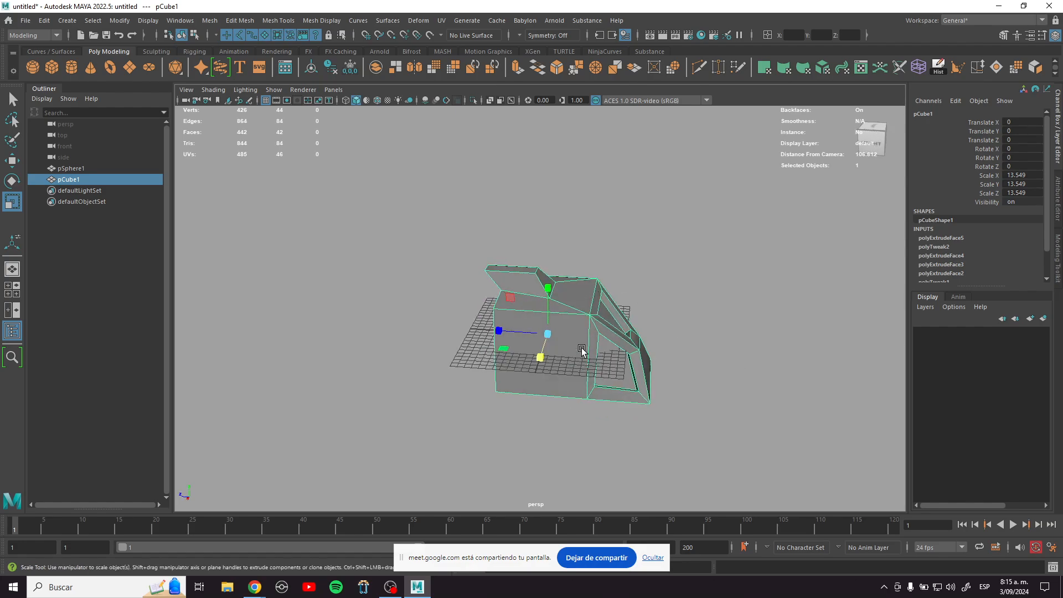
Step: Widen the cube's bottom edge at the end opposite the extension by scaling it sideways, and return to object mode
left_click_drag(581, 351, 551, 369, "alt")
right_click_drag(533, 375, 537, 247)
left_click(516, 380)
key("w")
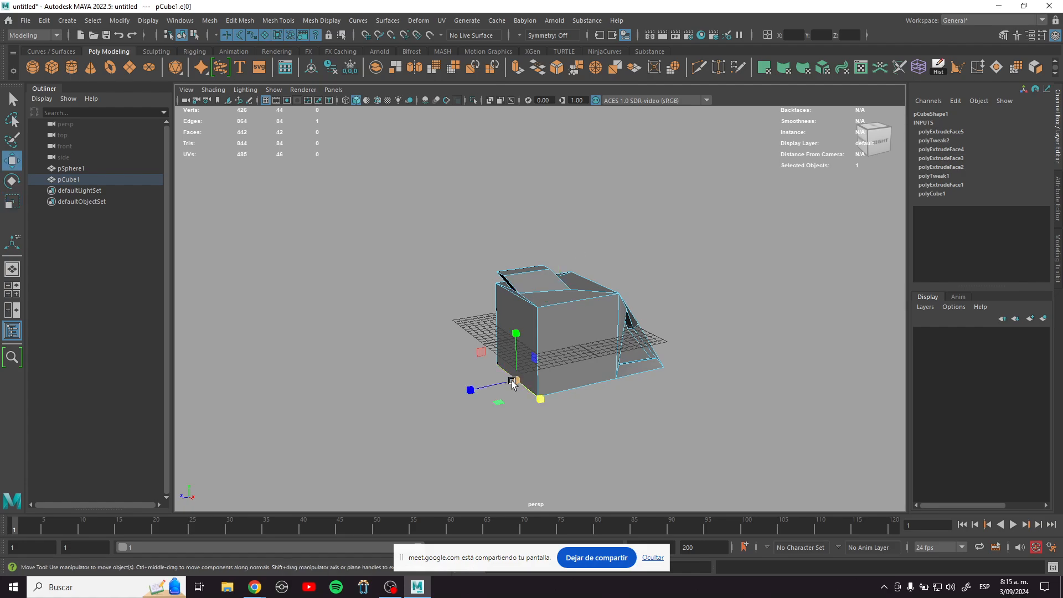
left_click_drag(481, 385, 441, 387, "alt")
left_click_drag(735, 330, 695, 351, "alt")
key("r")
left_click_drag(503, 422, 439, 323)
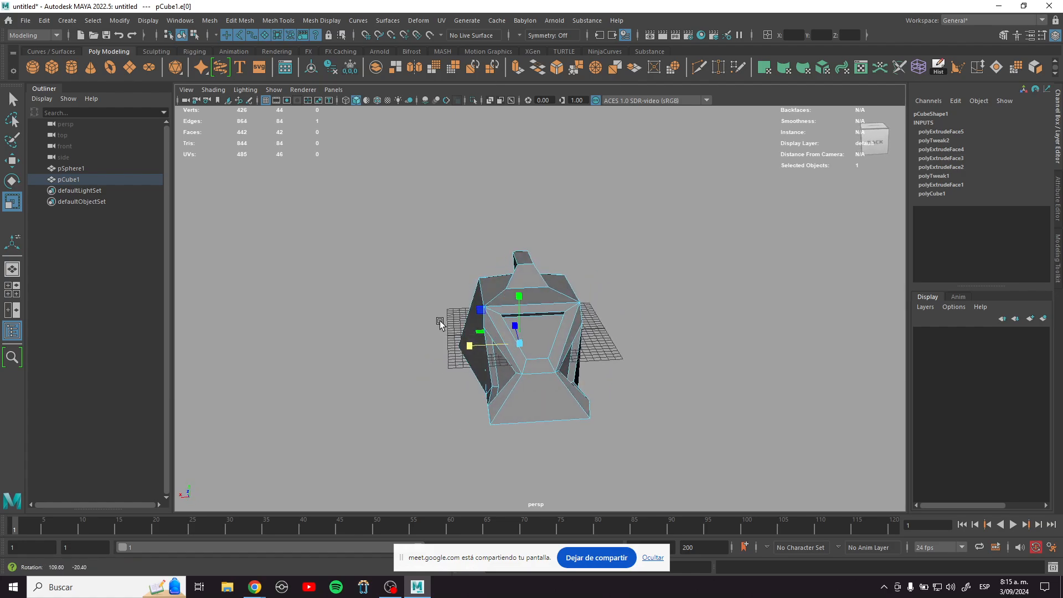
right_click_drag(557, 333, 622, 269)
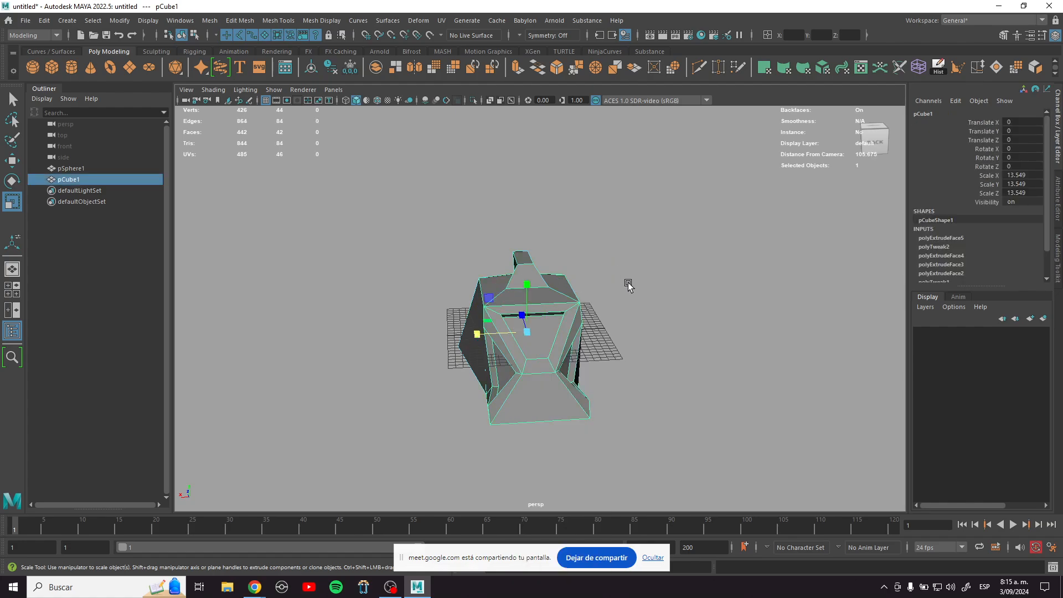
Step: Widen the bottom edge where the cube meets the extension by scaling it sideways, and return to object mode
left_click_drag(628, 285, 584, 332, "alt")
right_click_drag(583, 286, 577, 247)
left_click(577, 306)
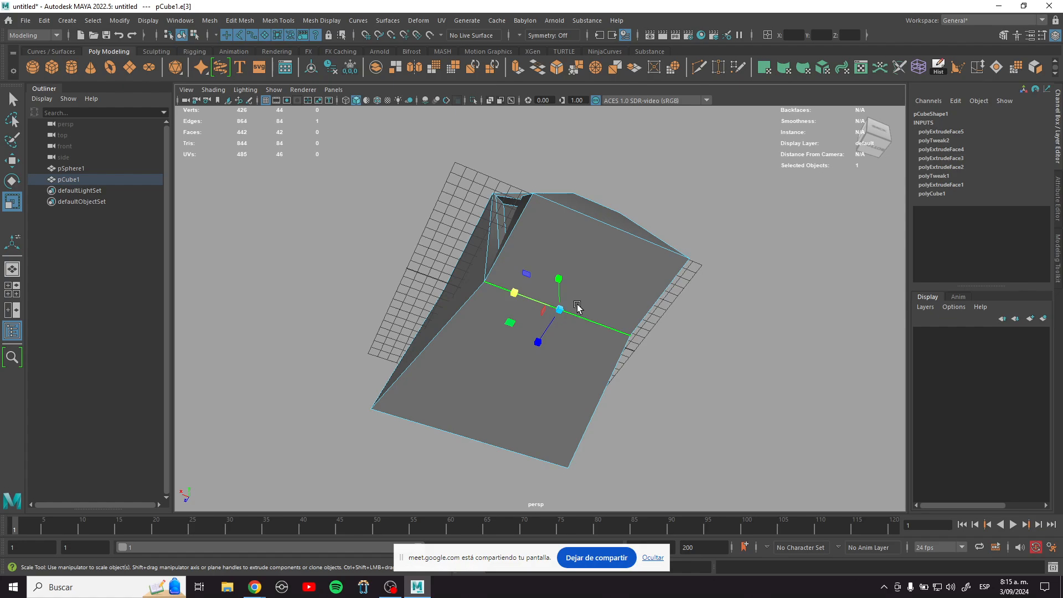
left_click_drag(514, 292, 530, 306)
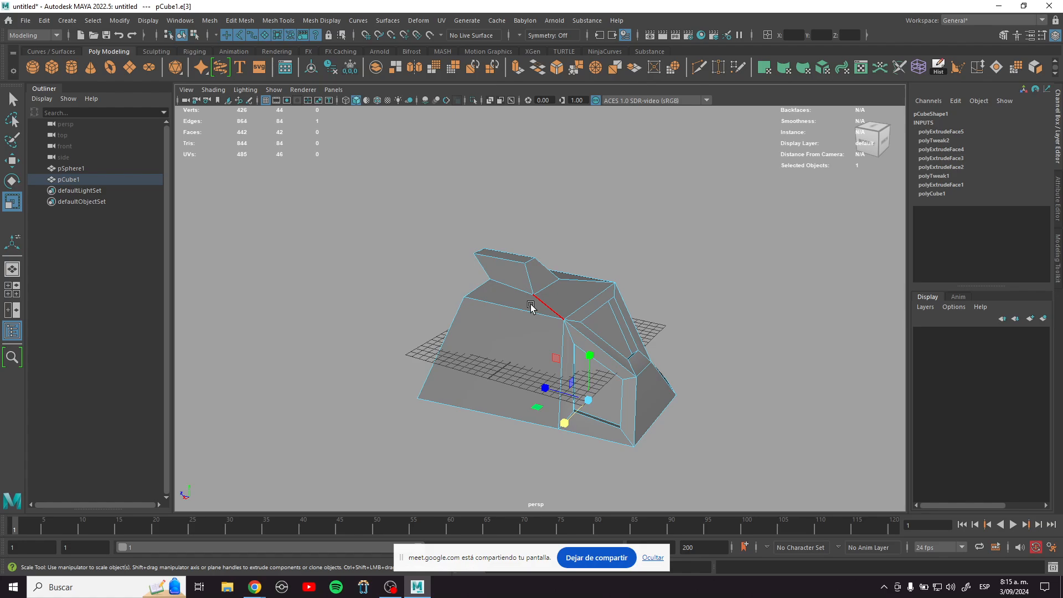
right_click_drag(531, 306, 648, 245)
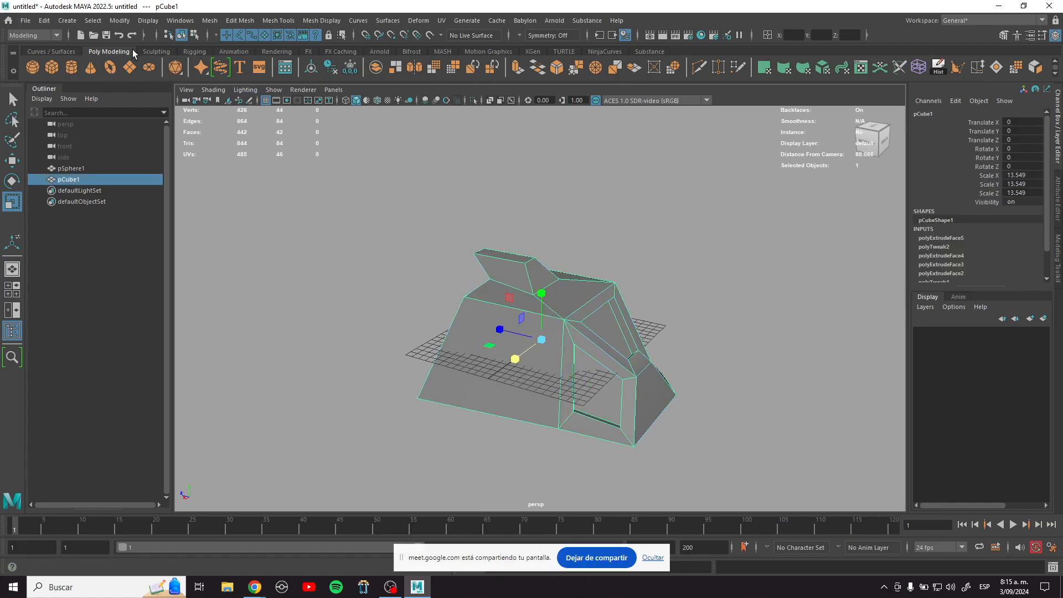
Step: Freeze the model's transformations and delete all construction history in the scene
left_click(97, 21)
mouse_move(121, 20)
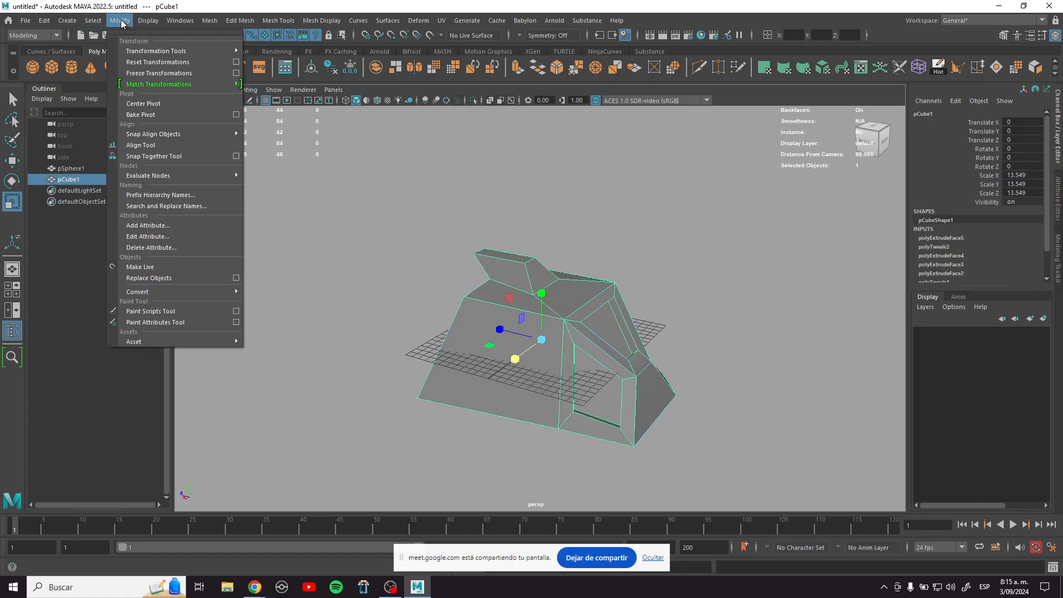
left_click(158, 72)
left_click(44, 21)
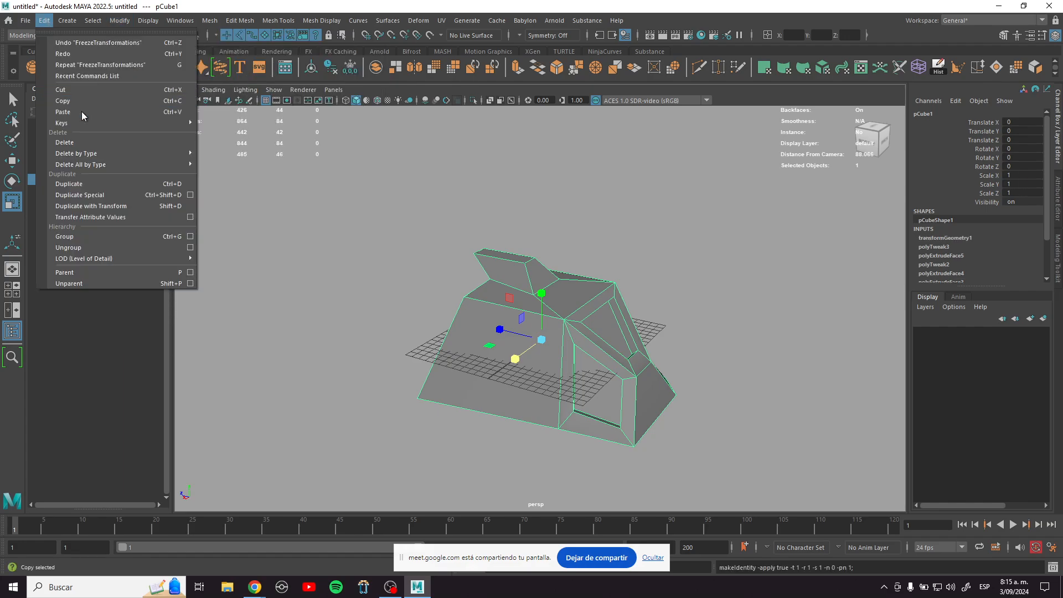
mouse_move(138, 165)
left_click(308, 161)
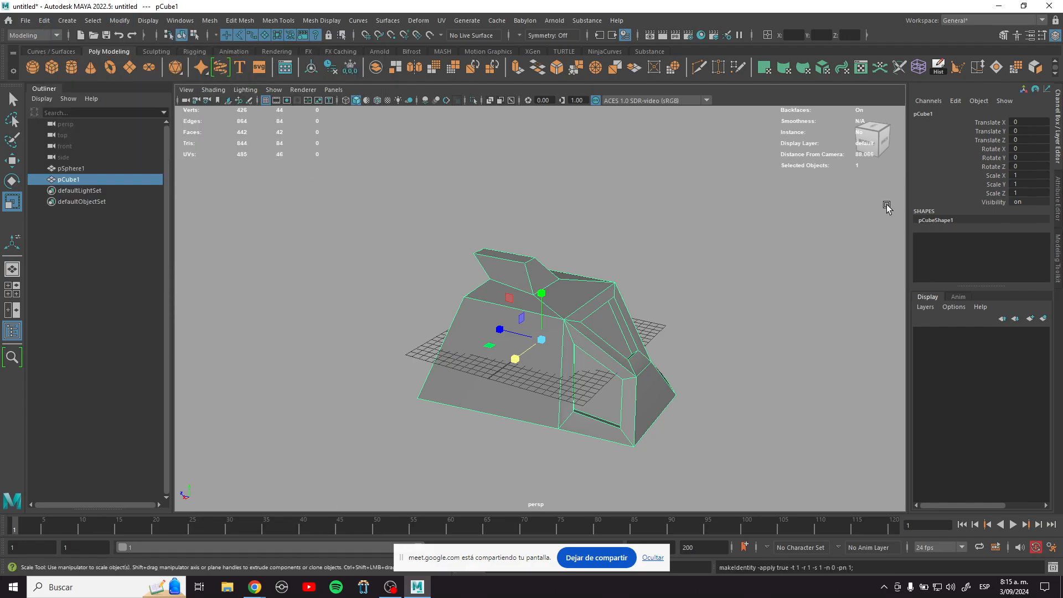
Step: Start a CV curve just in front of the model and place its first six points in a wide bend turning back
right_click_drag(779, 386, 588, 288, "alt")
left_click_drag(589, 287, 484, 317, "alt")
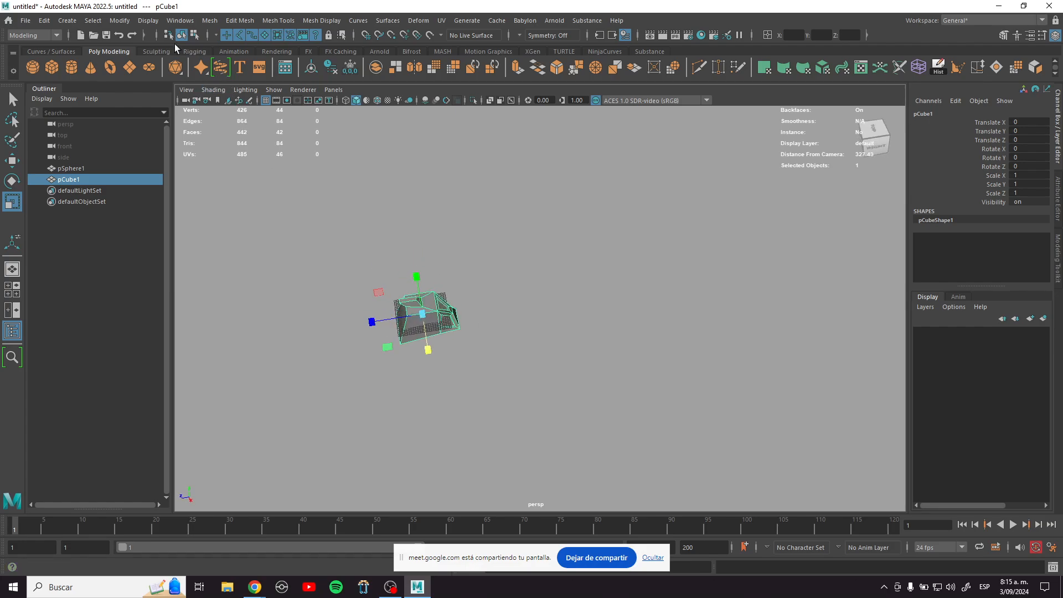
left_click(74, 51)
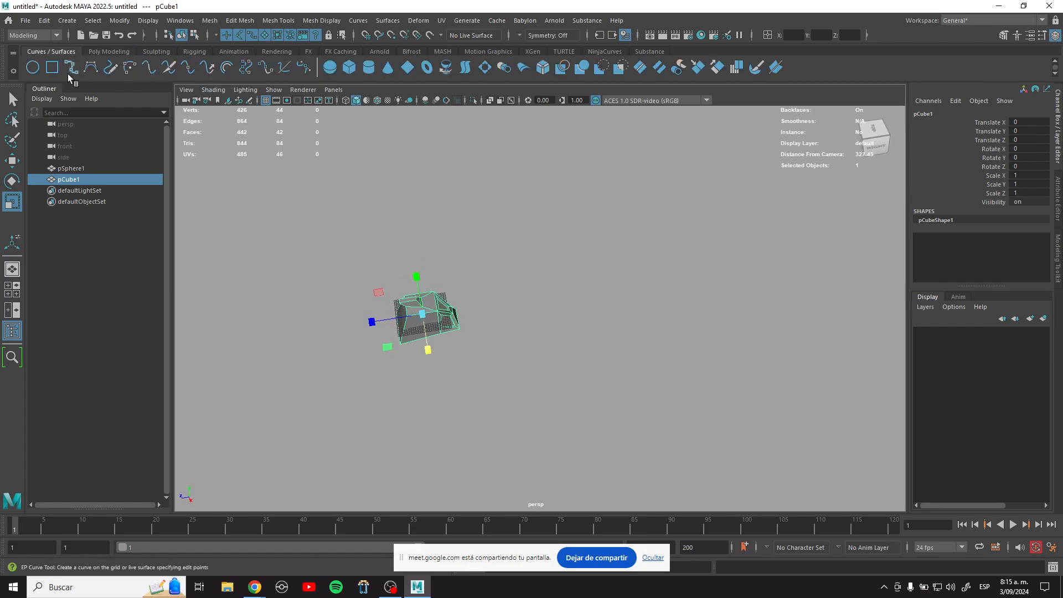
left_click(91, 67)
left_click_drag(570, 290, 515, 300, "alt")
left_click(492, 301)
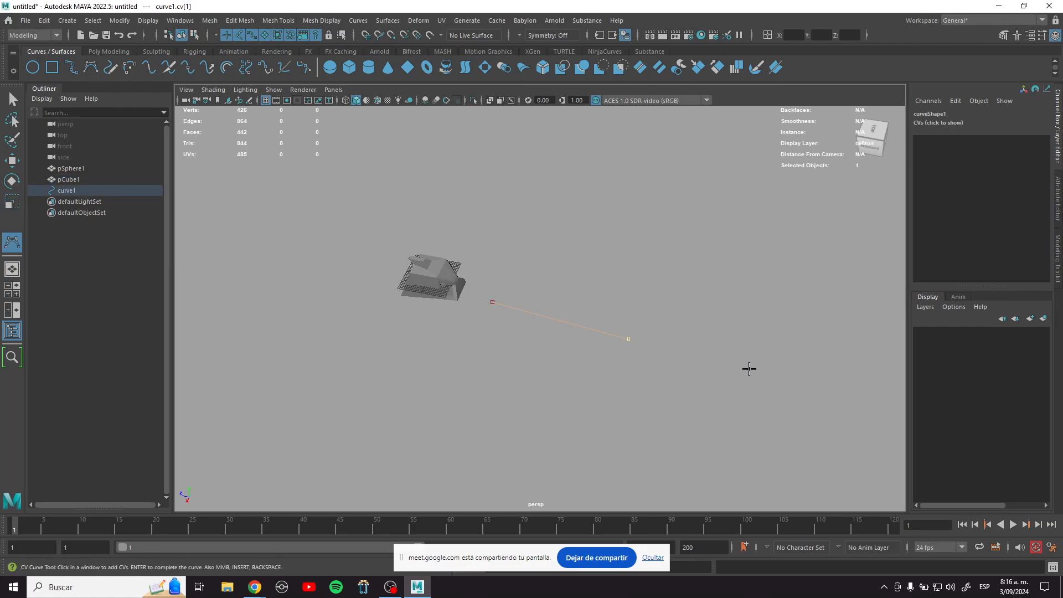
right_click_drag(749, 369, 595, 229, "alt")
middle_click_drag(635, 292, 547, 357, "alt")
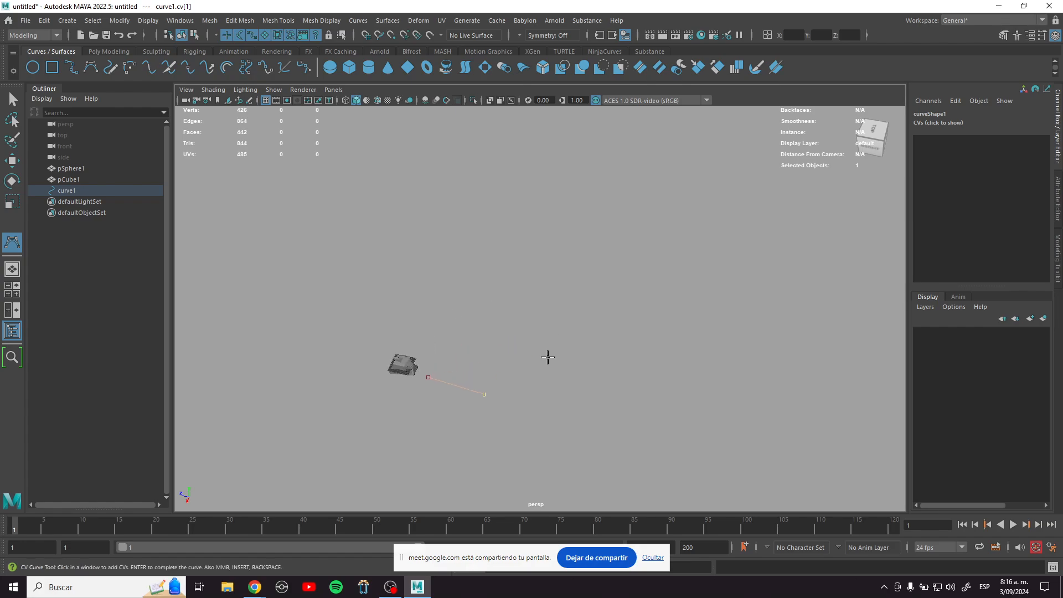
left_click(568, 380)
left_click(611, 315)
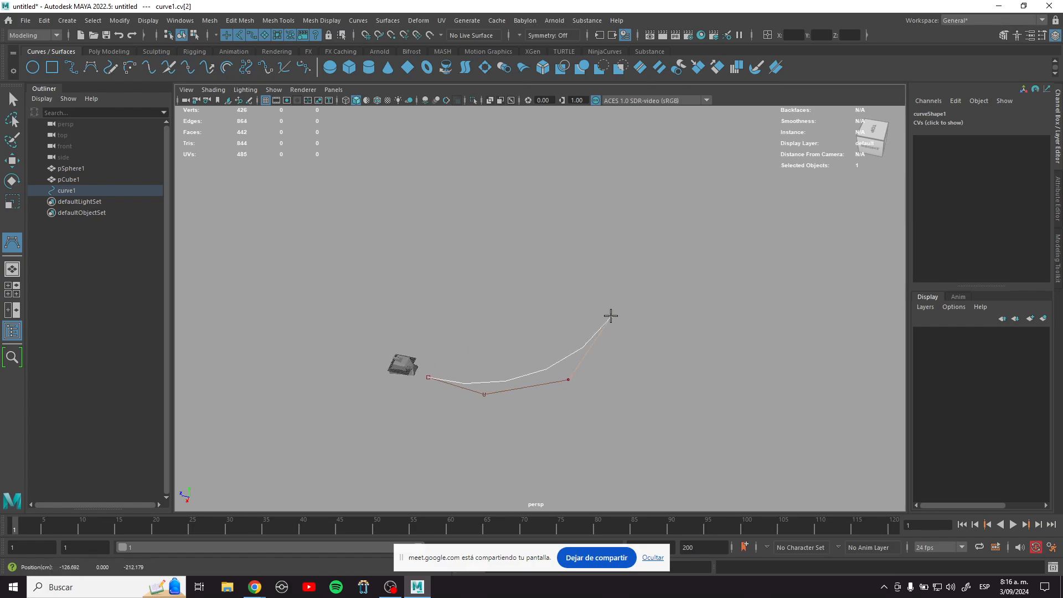
left_click(593, 235)
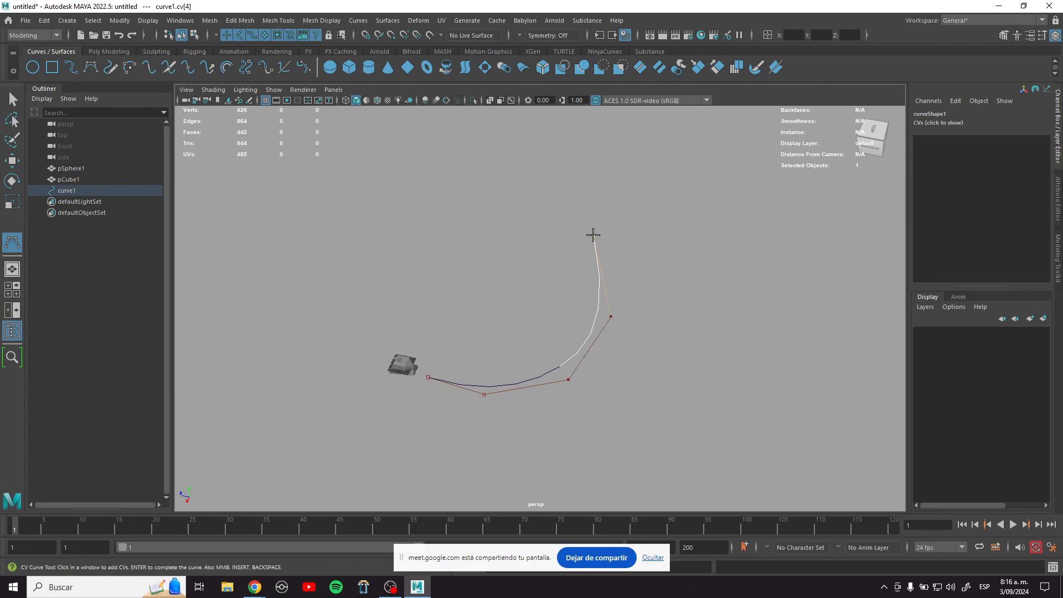
left_click(516, 191)
Step: Continue the CV curve with four more points looping around behind the model
left_click_drag(538, 346, 472, 266, "alt")
left_click(427, 240)
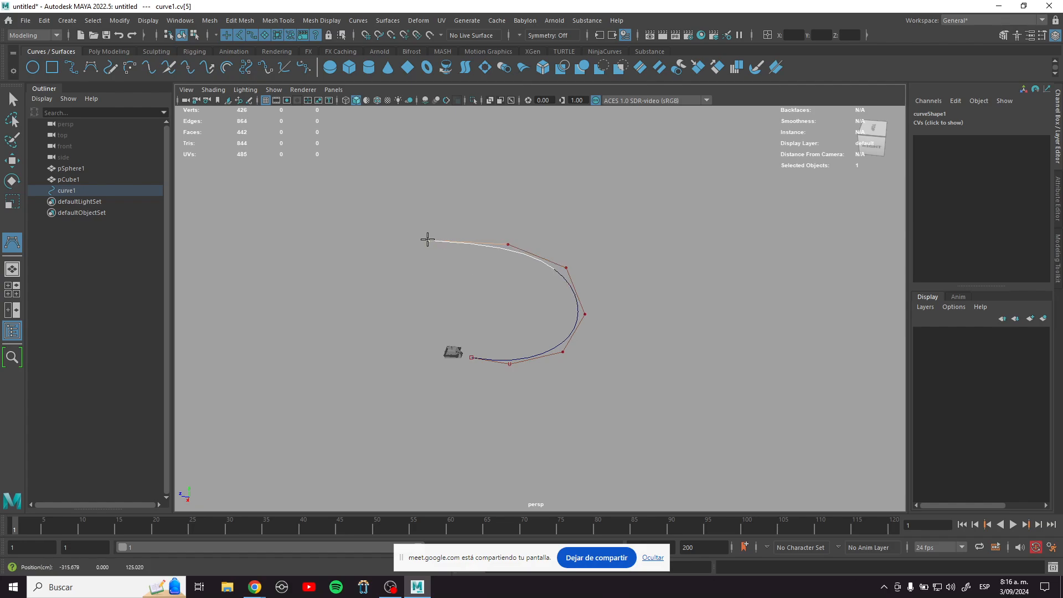
left_click(350, 284)
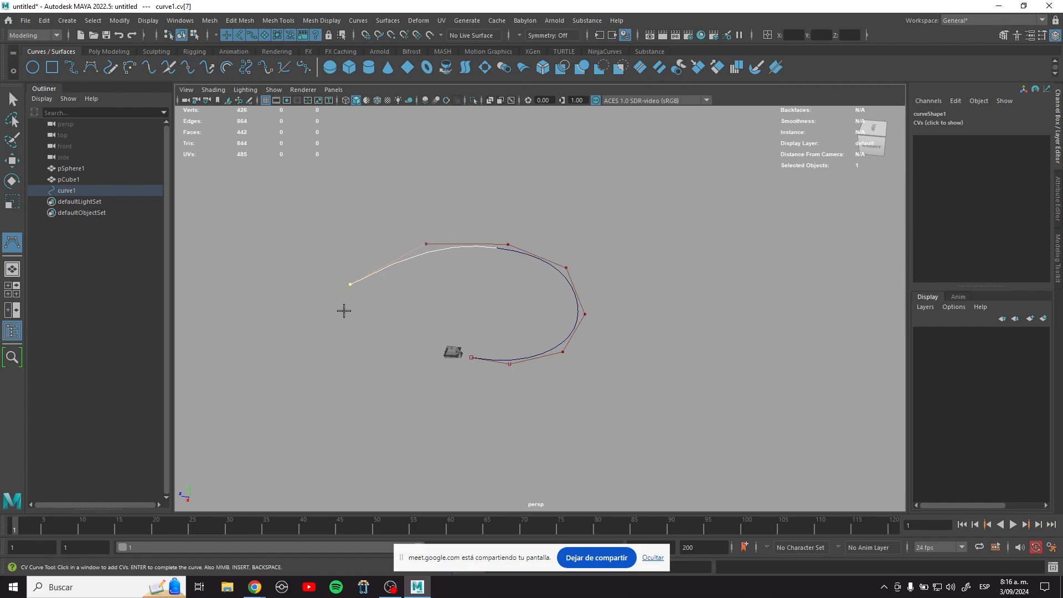
left_click_drag(344, 357, 357, 359)
left_click_drag(409, 425, 416, 391)
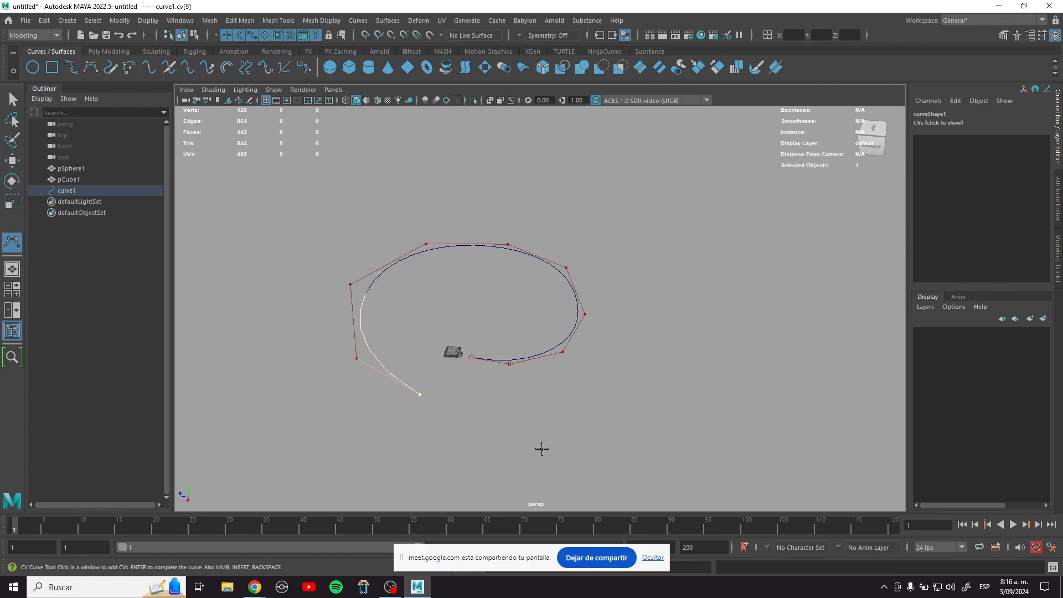
Step: Add four final points that bend the curve outward and back in an S-shape, and complete the curve
left_click_drag(540, 446, 732, 379, "alt")
left_click(712, 368)
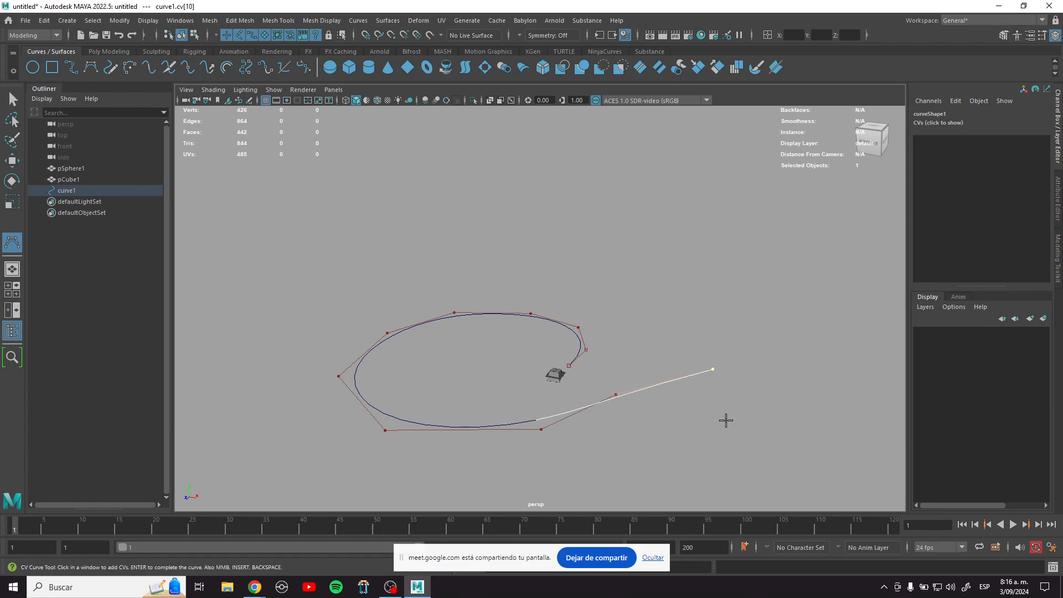
left_click(788, 408)
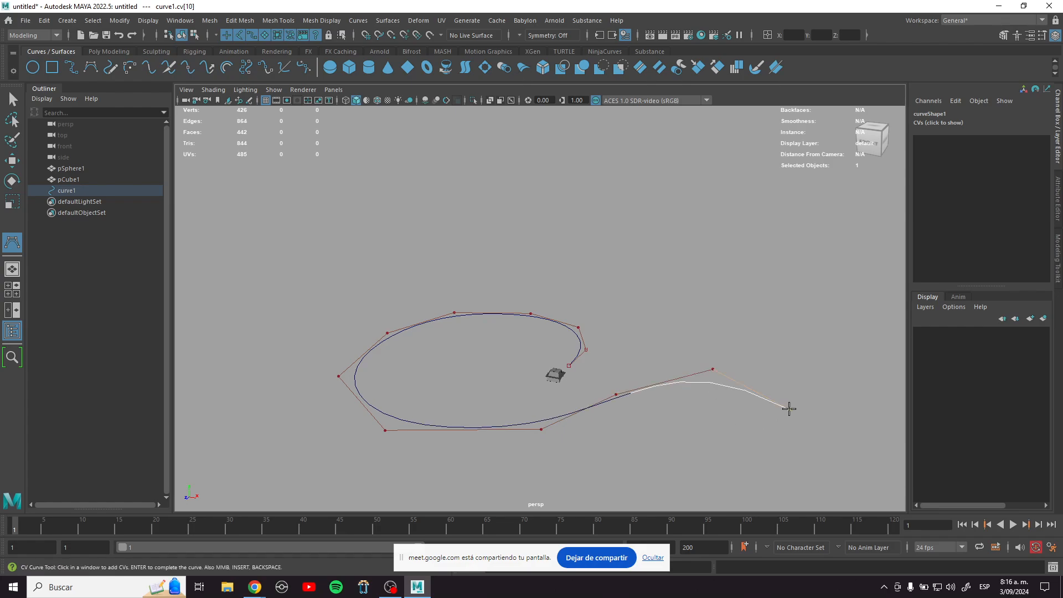
left_click(782, 464)
left_click_drag(782, 467, 580, 507, "alt")
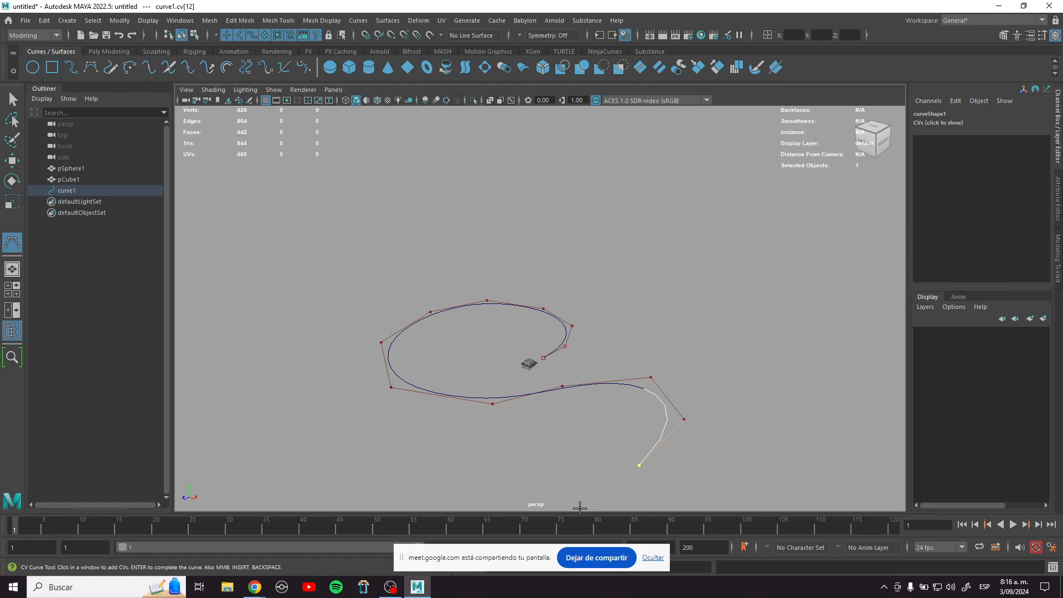
left_click(532, 485)
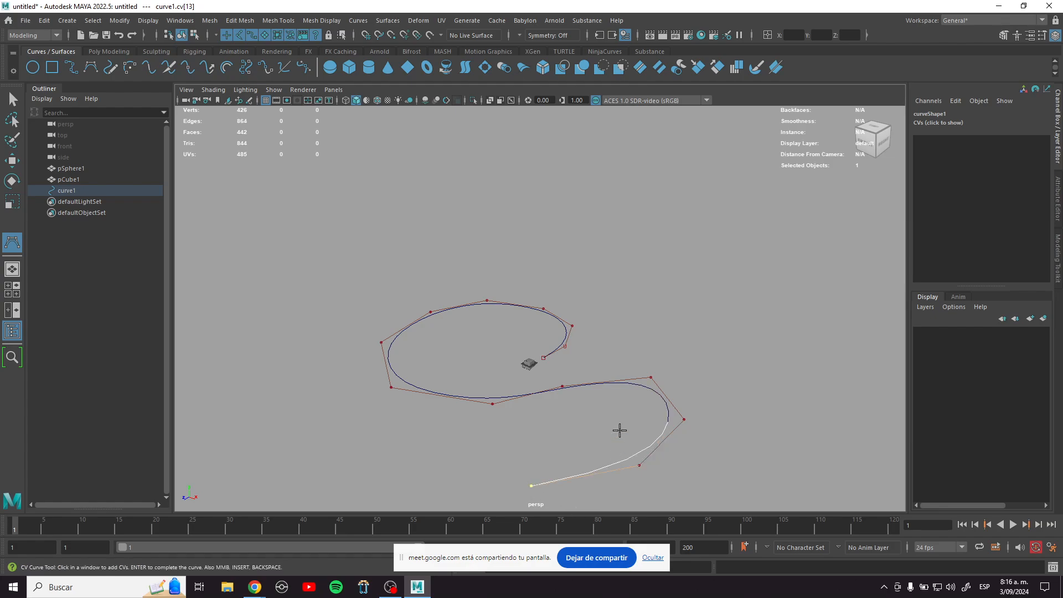
key("Return")
Step: Raise a control vertex on the curve's far loop using soft selection with a falloff radius of about 398
right_click_drag(672, 391, 617, 333)
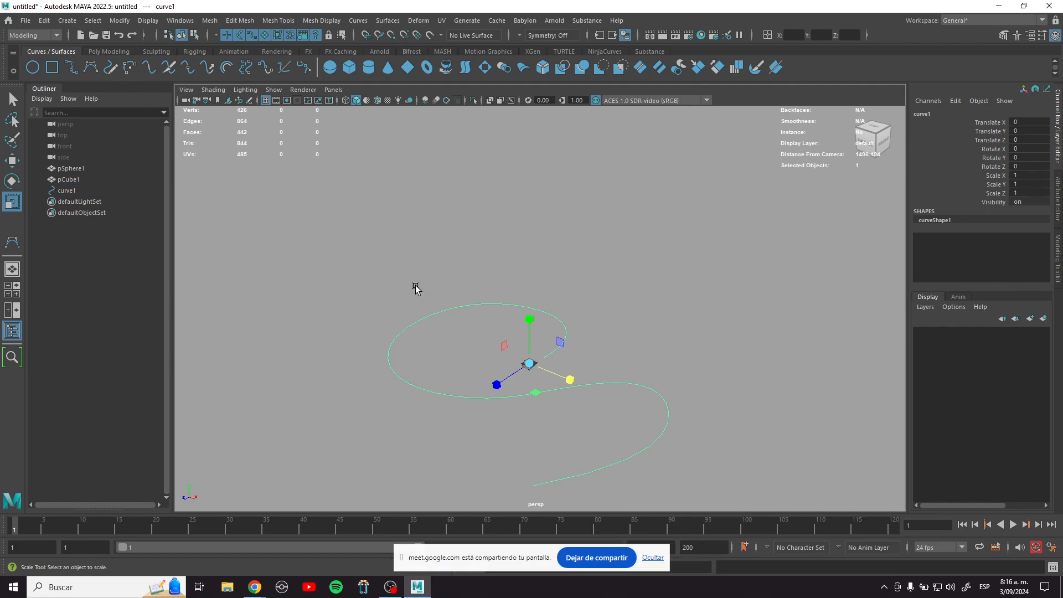
left_click_drag(437, 279, 602, 273)
key("b")
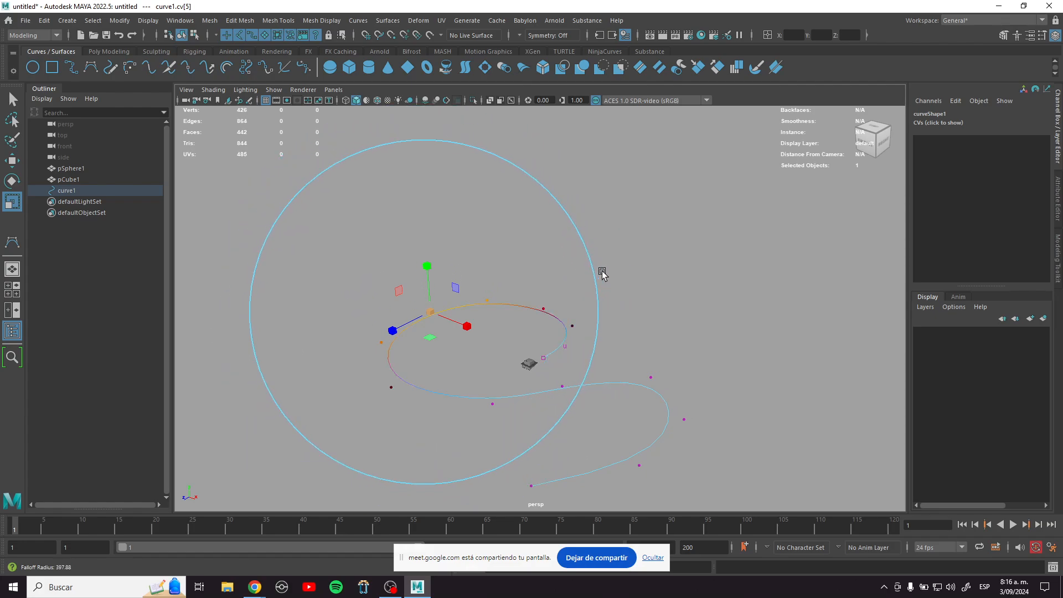
key("w")
middle_click_drag(425, 256, 427, 197)
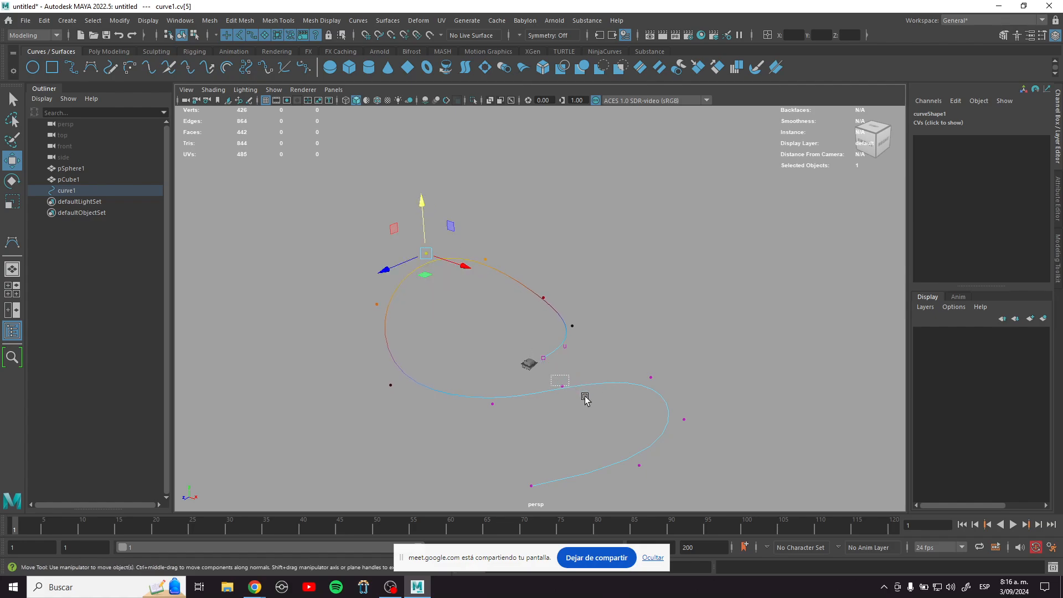
Step: Lower the control vertex midway between the curve's two bends with soft selection, and deselect the curve in object mode
left_click(563, 385)
middle_click_drag(562, 340, 562, 398)
left_click_drag(562, 399, 580, 340, "alt")
middle_click_drag(579, 340, 672, 235, "alt")
right_click_drag(672, 235, 561, 314, "alt")
middle_click_drag(562, 313, 616, 369, "alt")
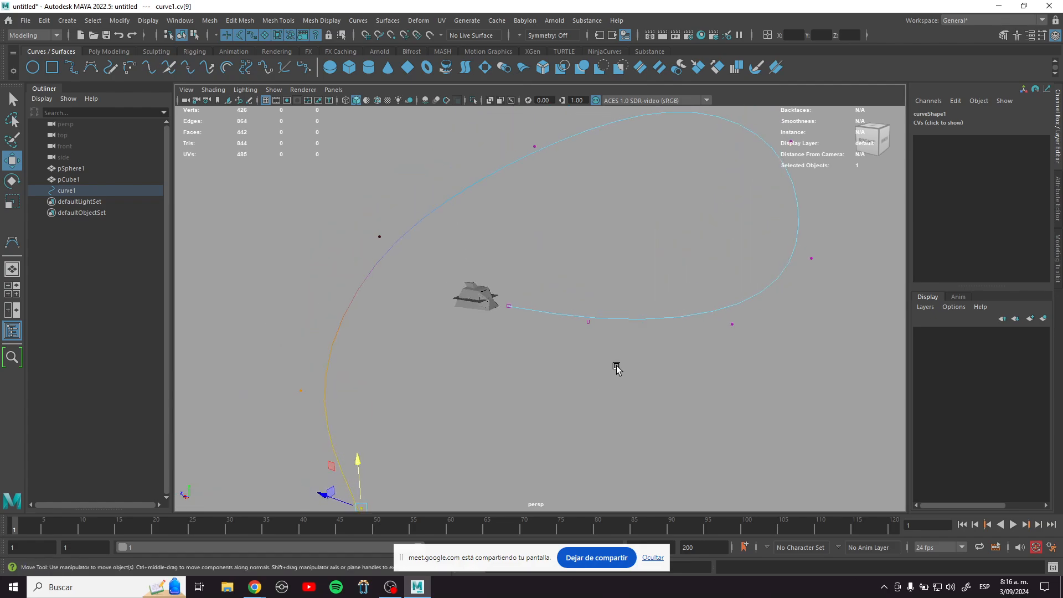
right_click_drag(665, 325, 697, 297)
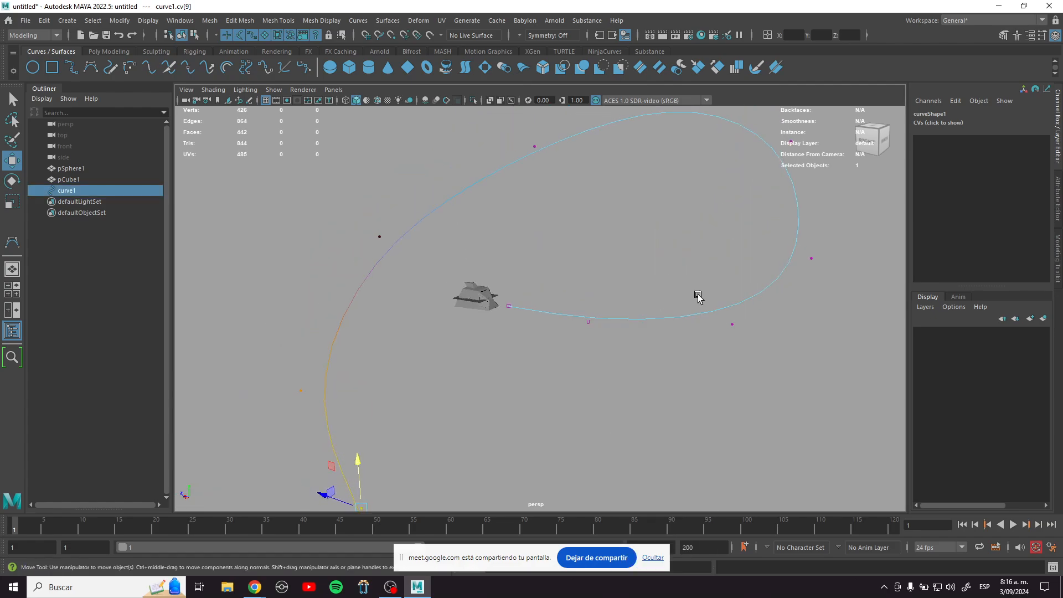
left_click(553, 290)
left_click_drag(553, 289, 589, 314, "alt")
right_click_drag(590, 315, 639, 286)
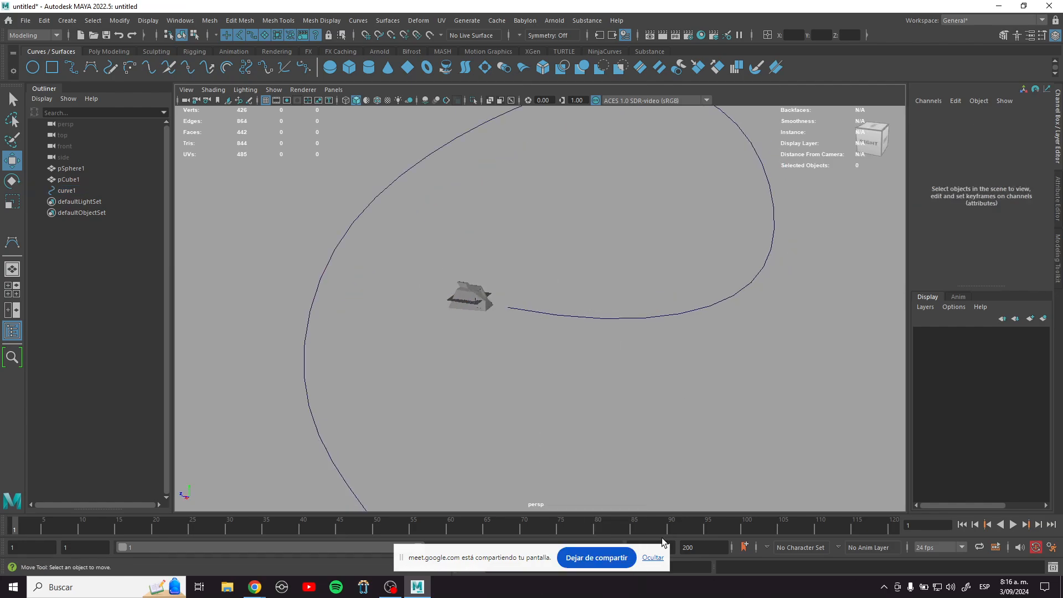
Step: Hide the screen-sharing notice and select the finned model together with the curve, with the curve selected last
left_click(652, 558)
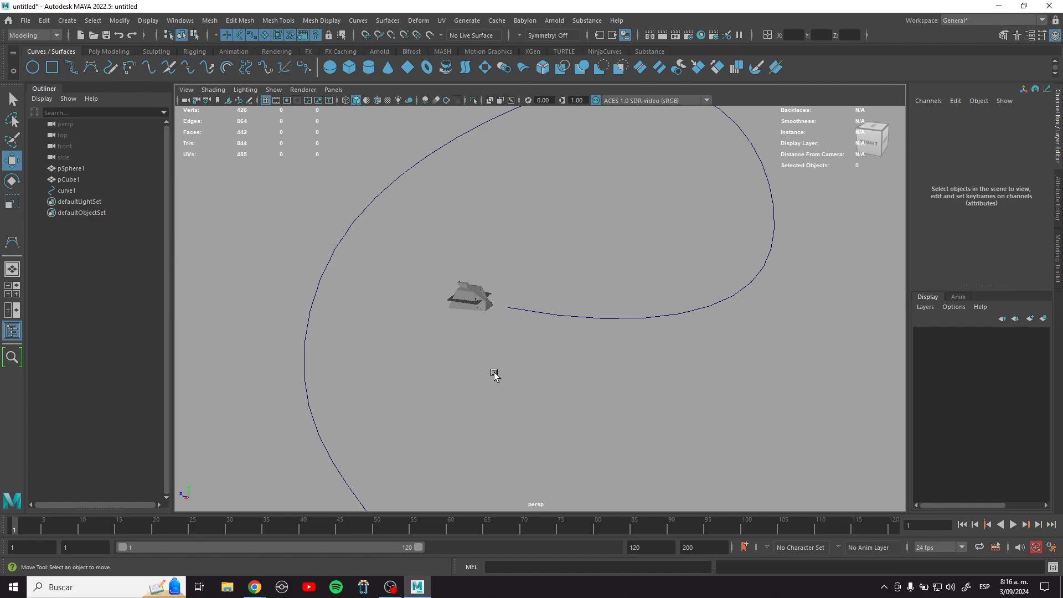
left_click(474, 303)
left_click_drag(597, 315, 625, 374, "alt")
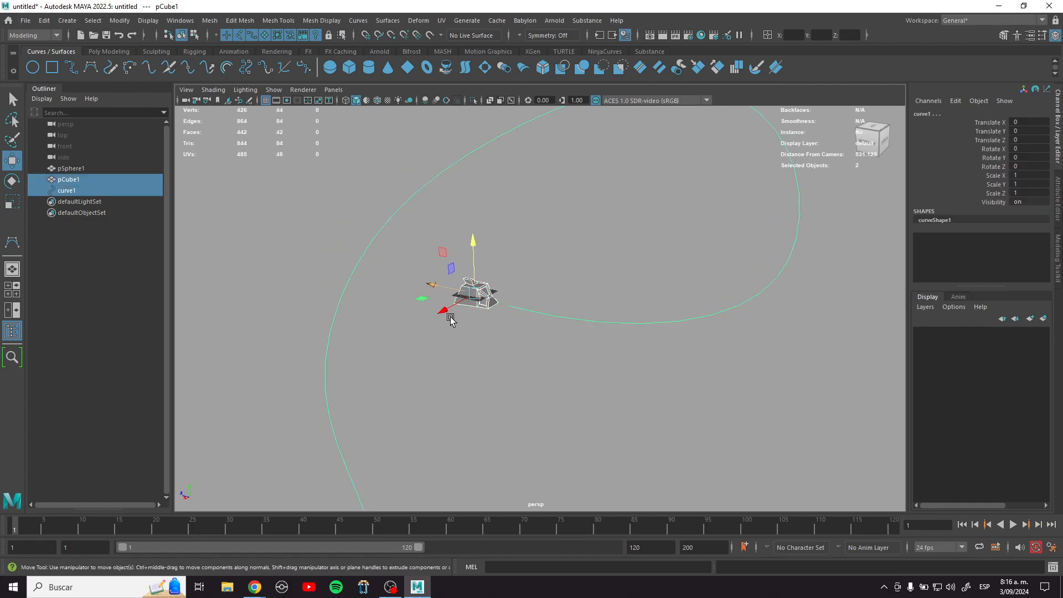
left_click_drag(450, 319, 483, 367, "alt")
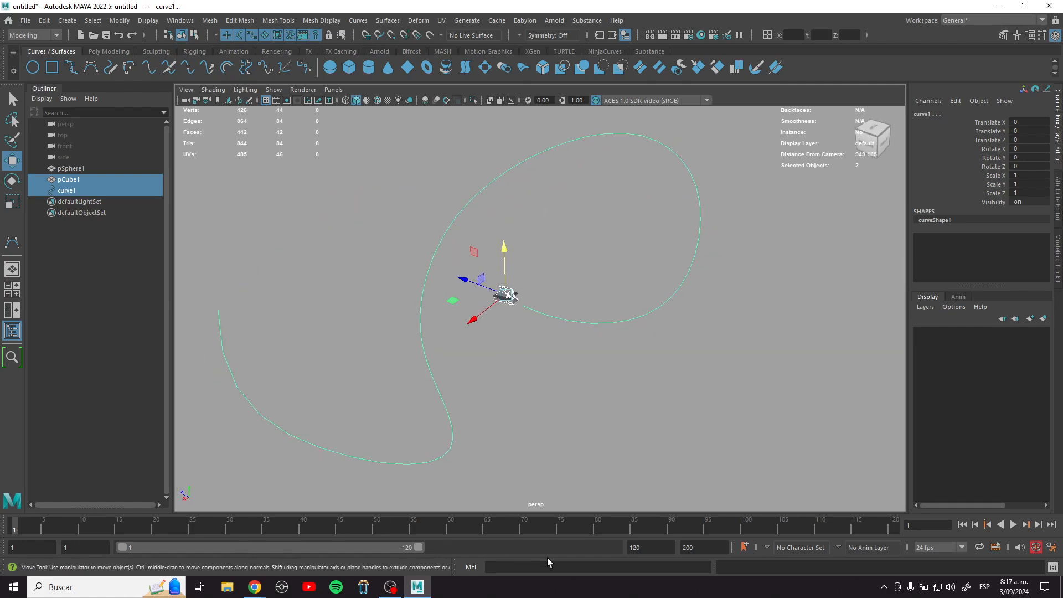
left_click(594, 393)
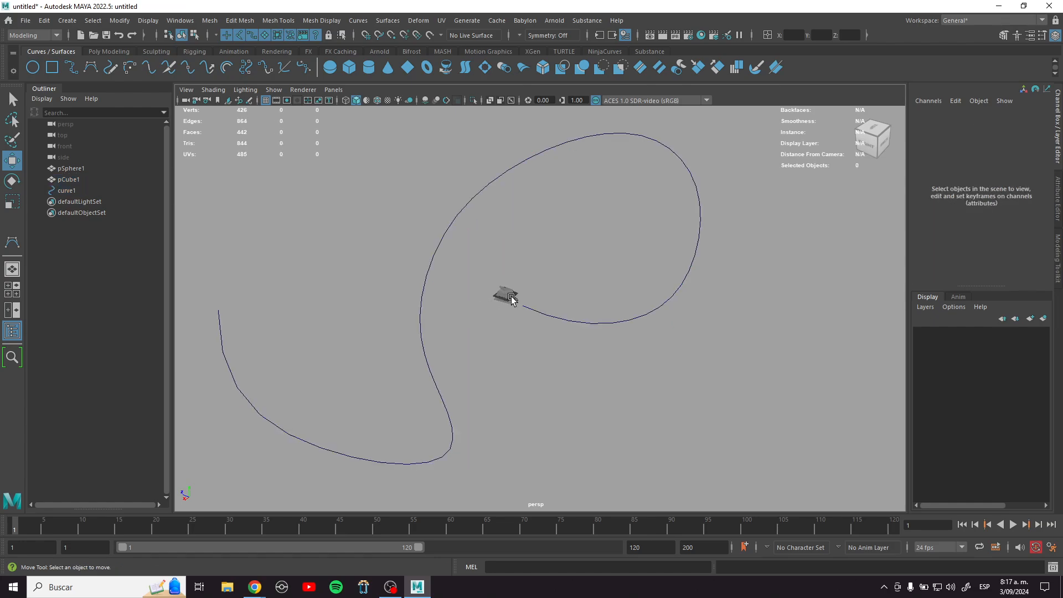
left_click(510, 299)
left_click_drag(643, 266, 673, 344, "shift")
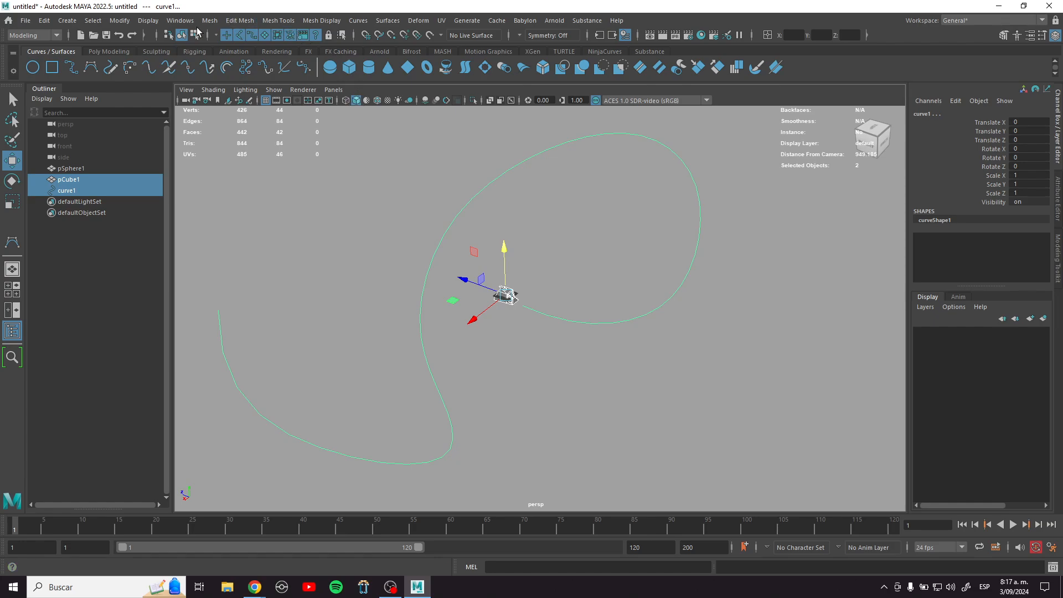
Step: Switch to the Animation menu set and open the Attach to Motion Path options
left_click(34, 35)
left_click(23, 70)
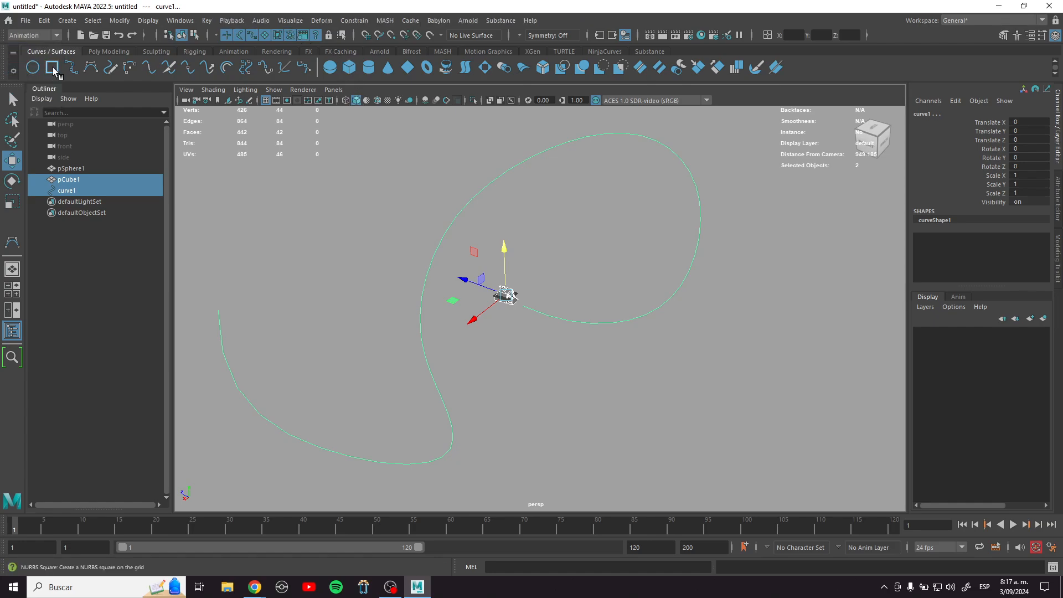
left_click(359, 22)
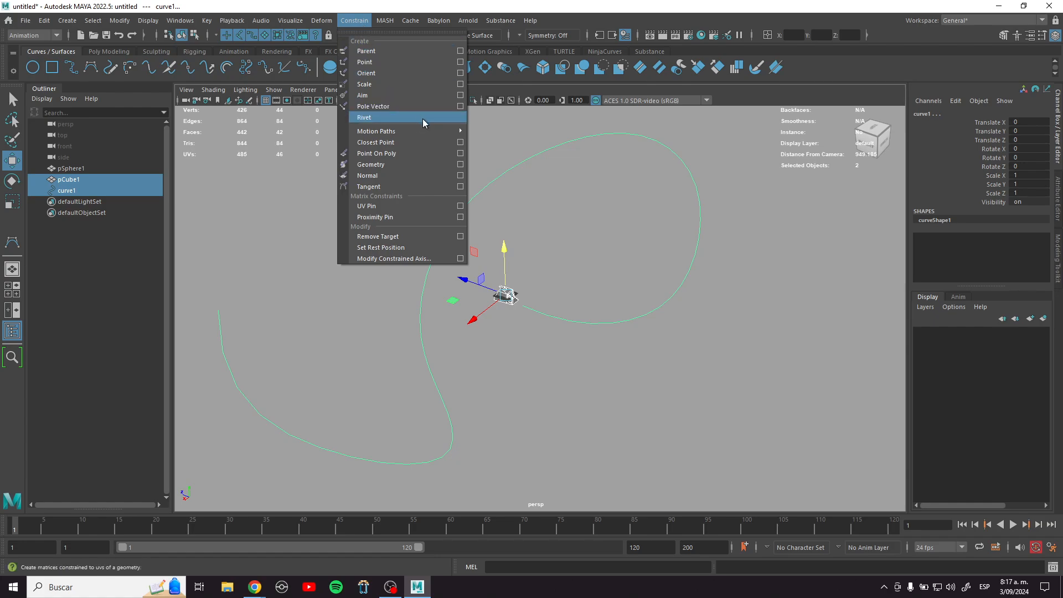
mouse_move(444, 131)
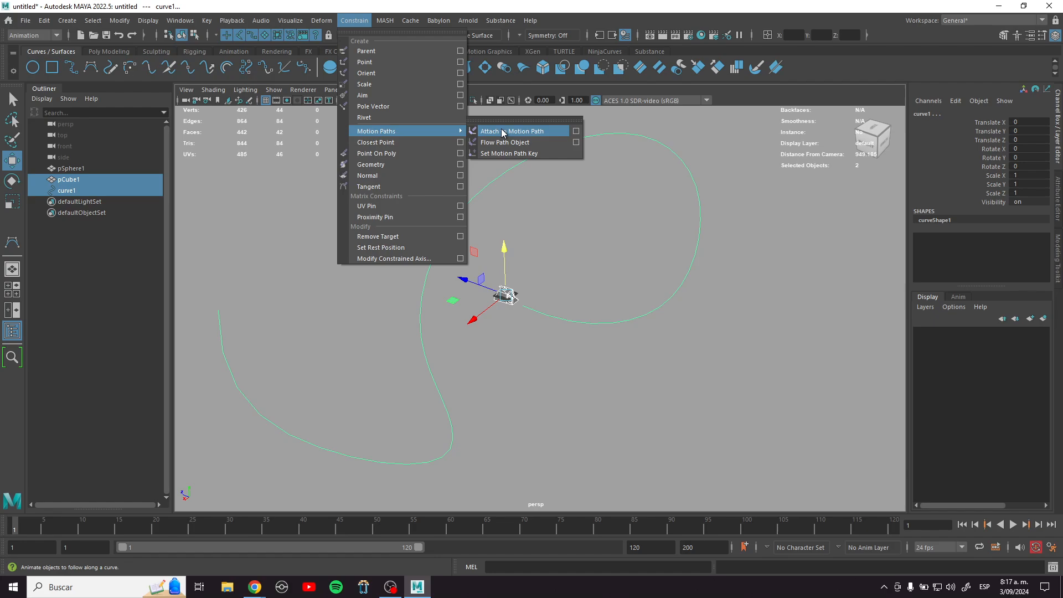
left_click(576, 132)
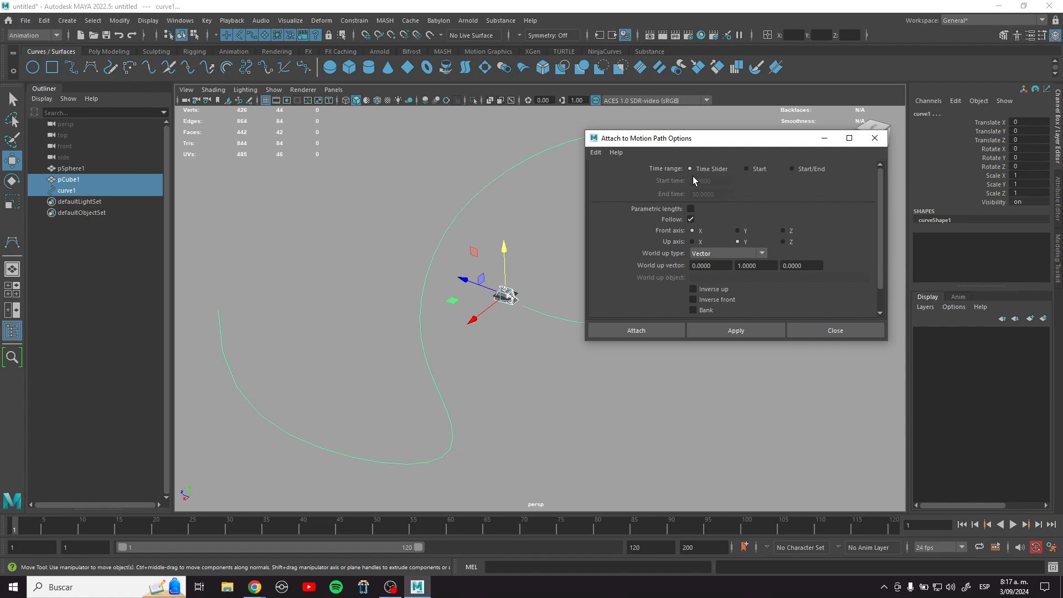
Step: Set the end of the playback range to frame 160
left_click(660, 546)
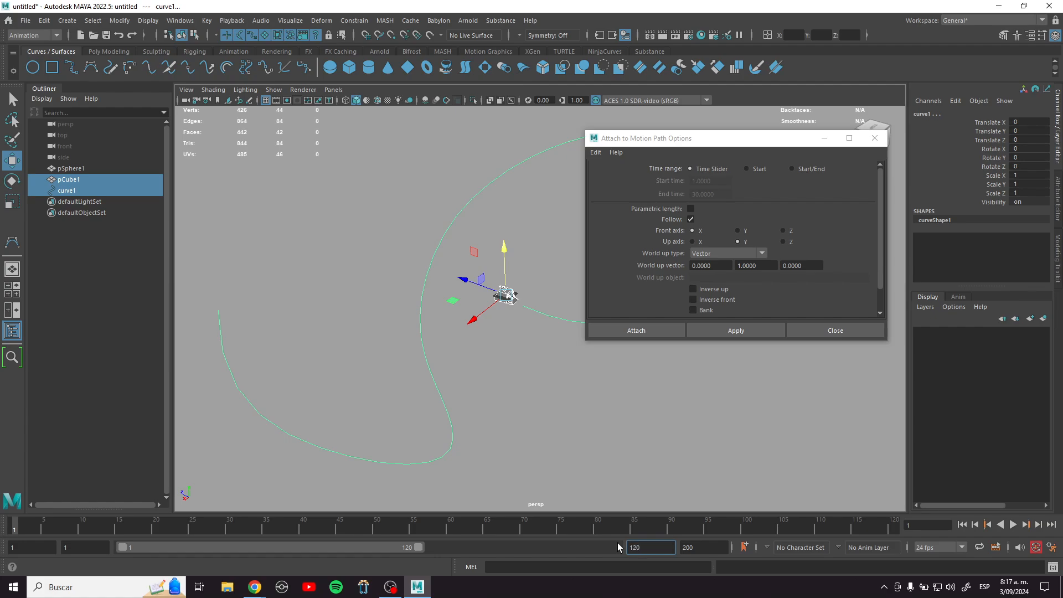
left_click_drag(657, 548, 610, 544)
type("160")
key("Return")
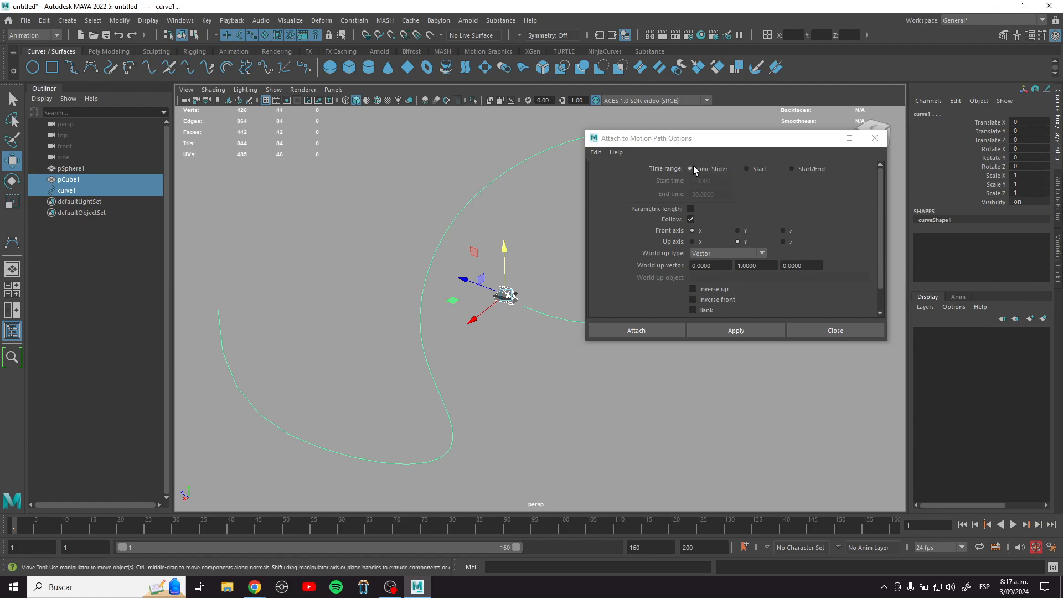
Step: Enable Bank in the motion path options and attach the model to the curve with front axis X and up axis Y
scroll(838, 223, "down", 2)
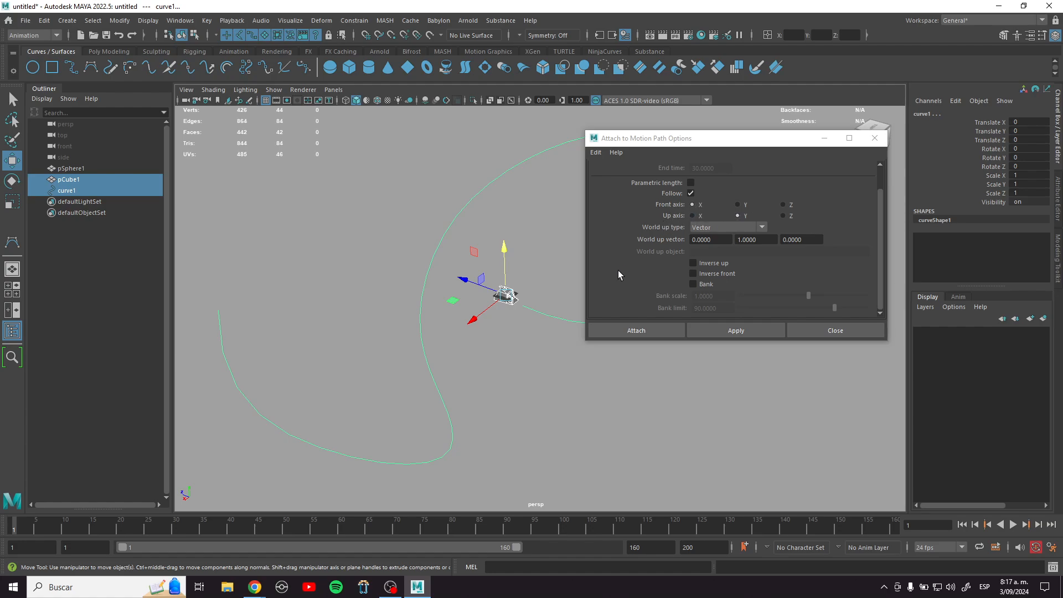
left_click_drag(463, 297, 437, 332, "alt")
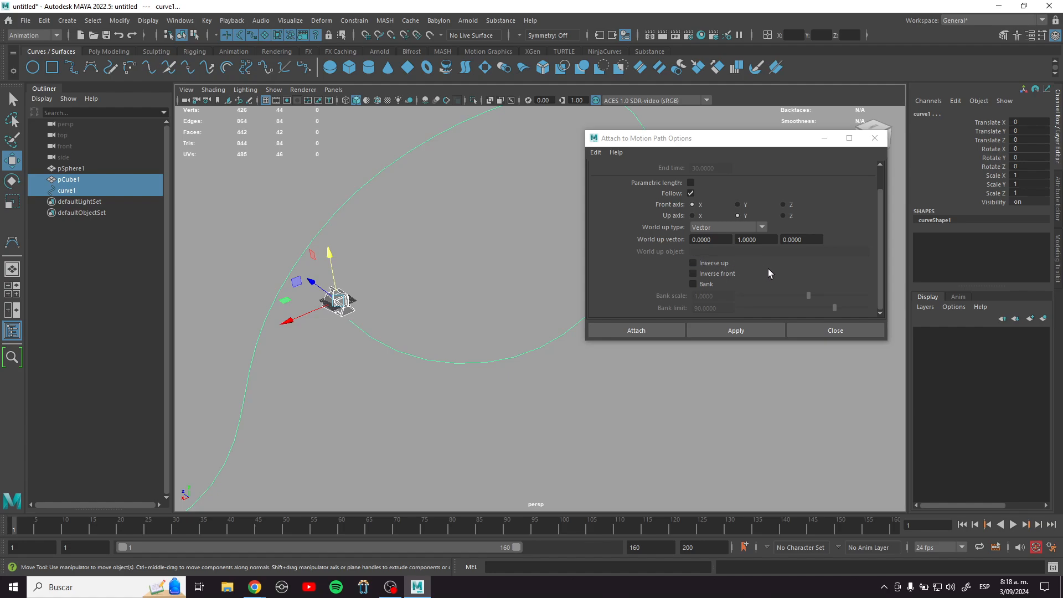
left_click(695, 284)
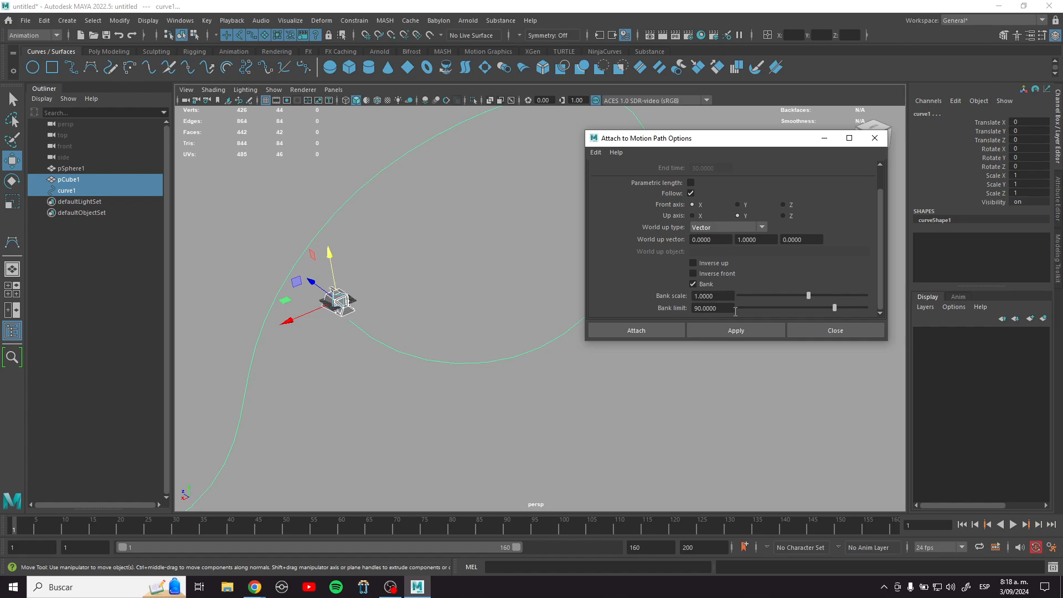
left_click(751, 333)
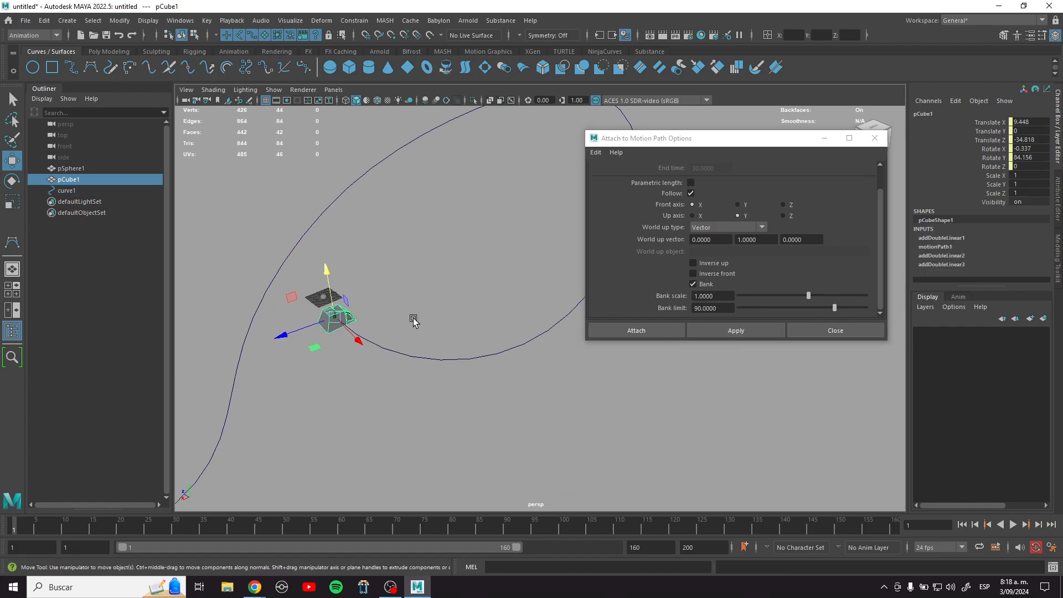
Step: Check the model's orientation on the path, undo the attachment, and reattach it with the front axis set to Z
right_click_drag(413, 319, 456, 458, "alt")
middle_click_drag(360, 356, 631, 375, "alt")
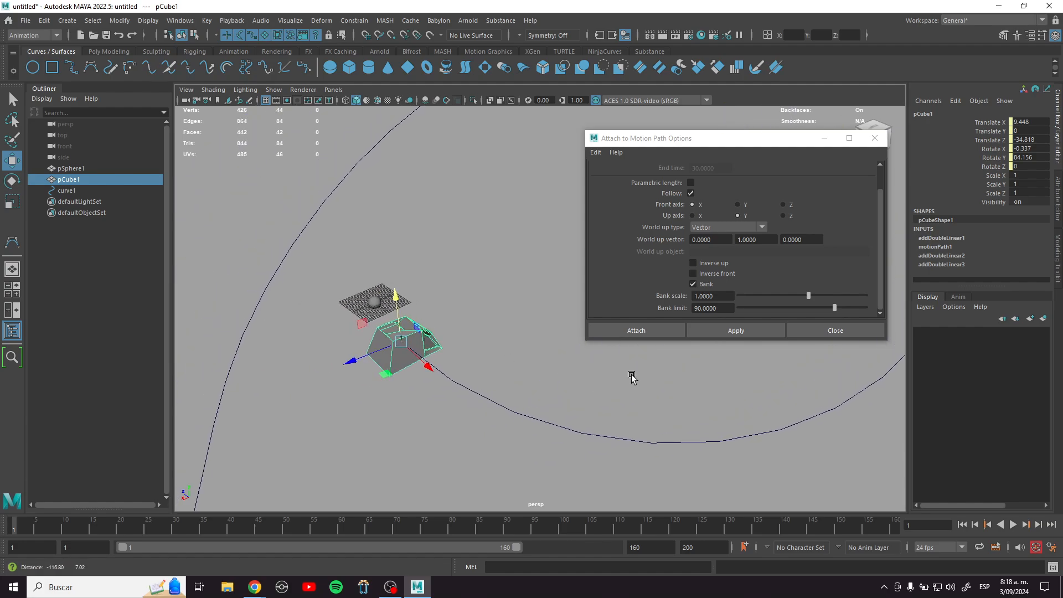
left_click_drag(631, 377, 501, 373, "alt")
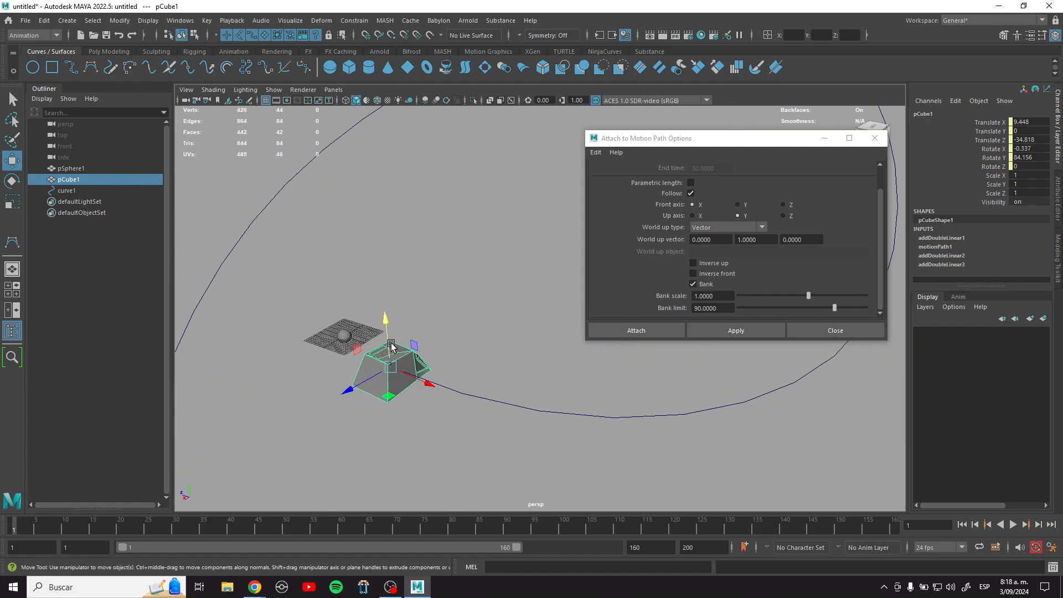
left_click_drag(391, 344, 381, 344, "alt")
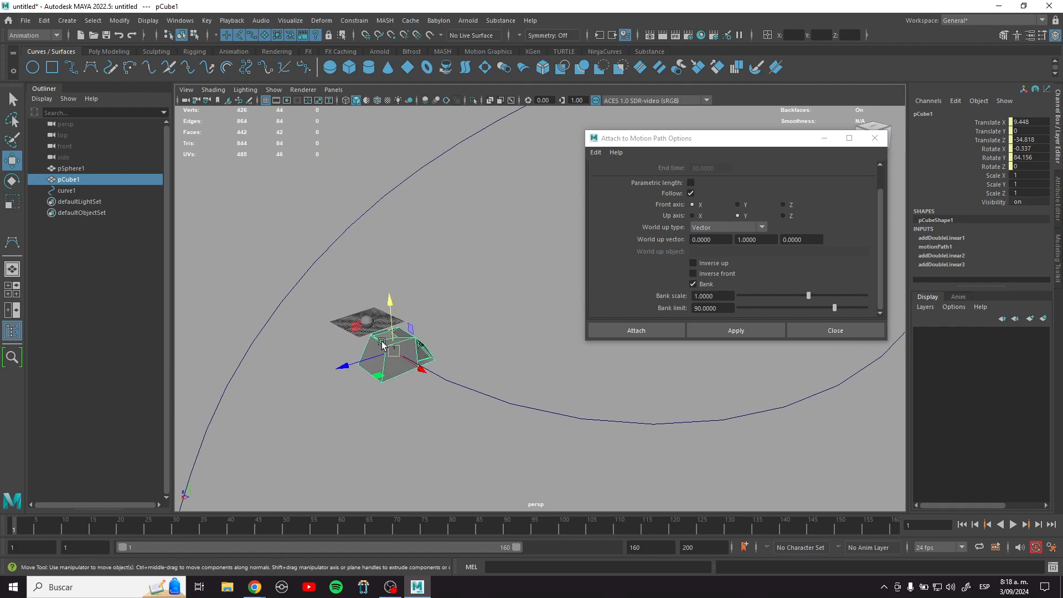
left_click_drag(448, 381, 491, 354, "alt")
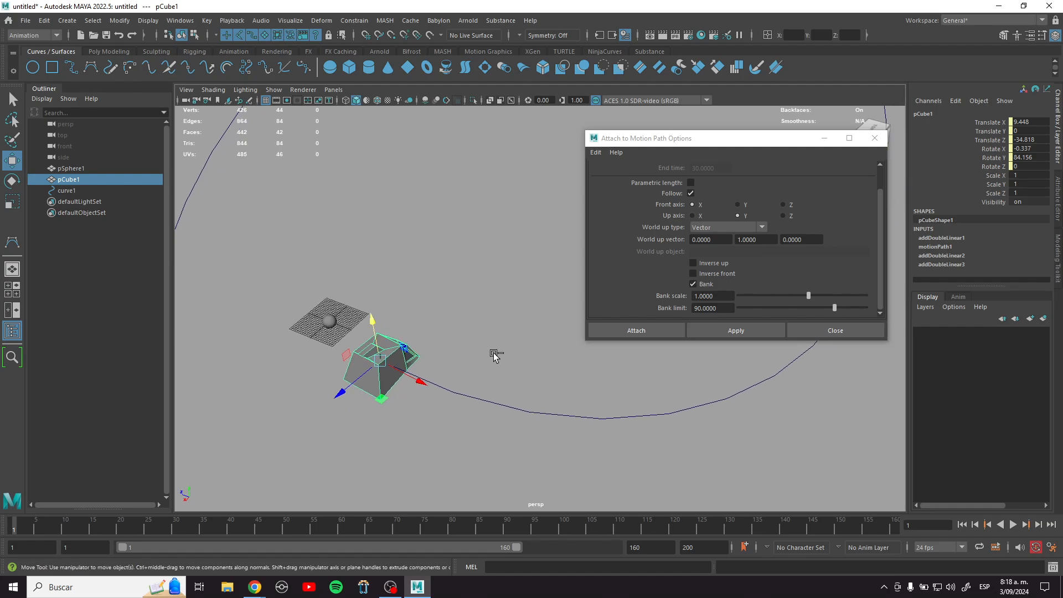
key("ctrl+z")
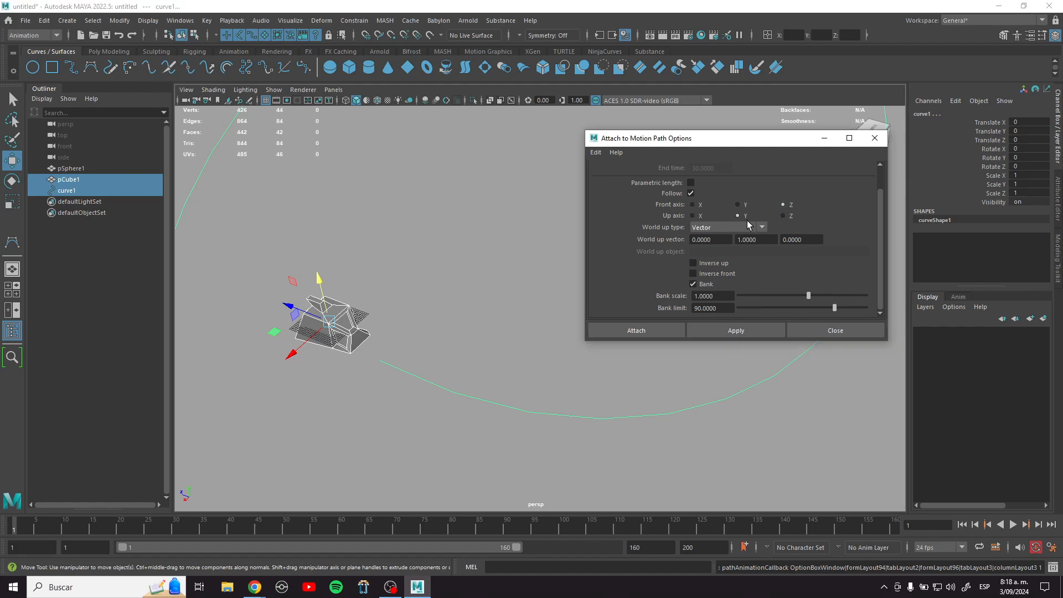
left_click(728, 328)
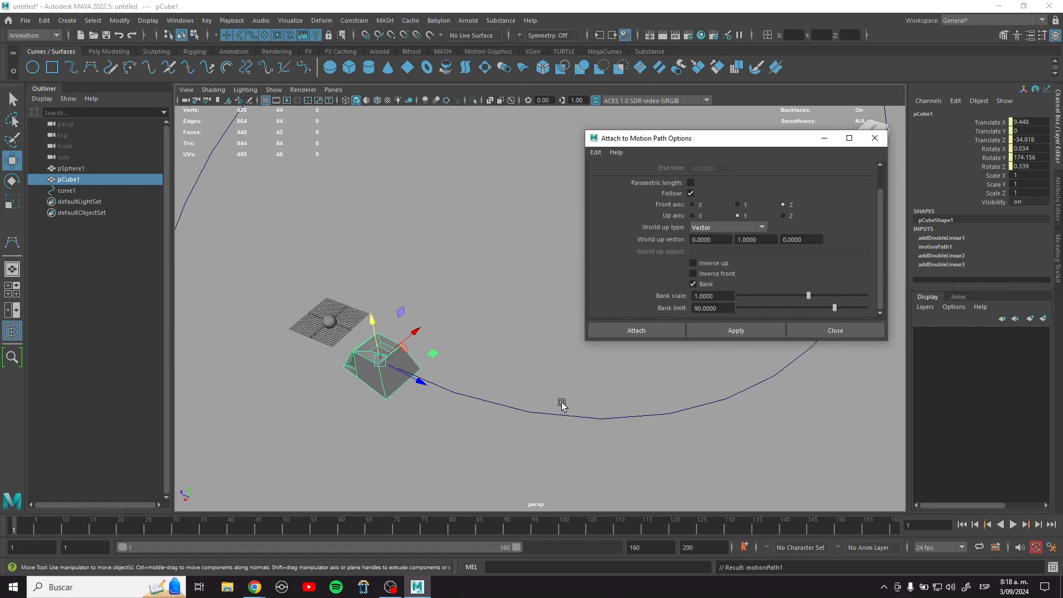
Step: Undo the motion path attachment, enable Inverse front, and attach the model to the curve again
left_click_drag(511, 343, 541, 332, "alt")
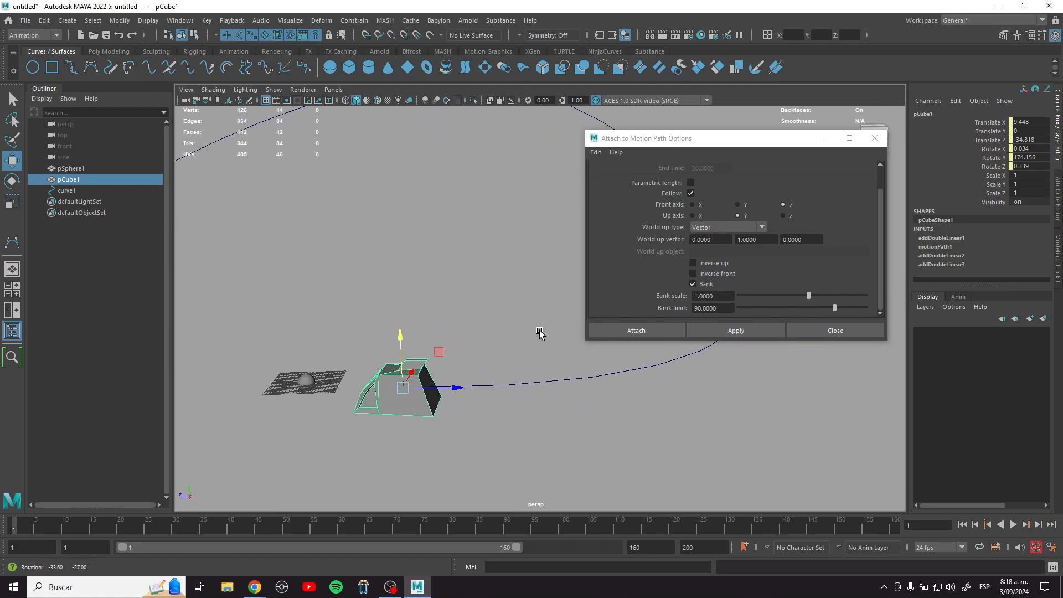
left_click_drag(373, 381, 411, 395, "alt")
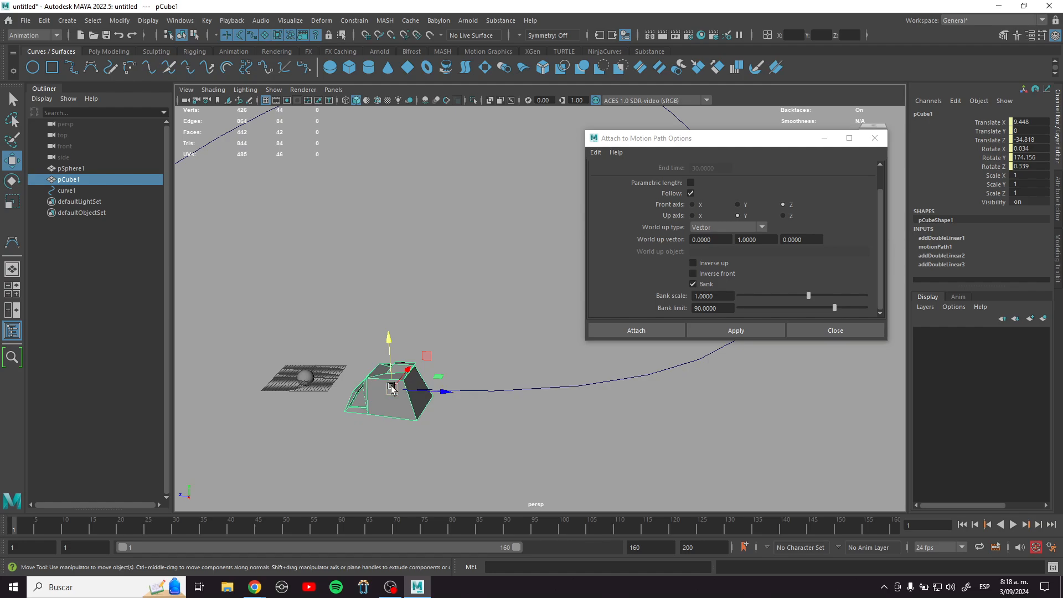
key("ctrl+z")
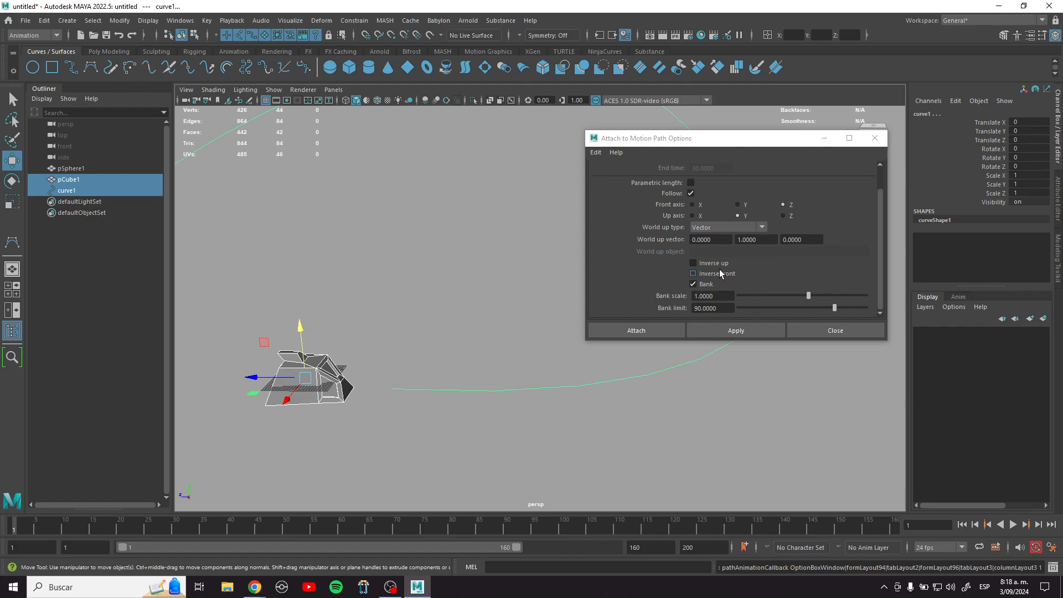
left_click(693, 274)
left_click(731, 331)
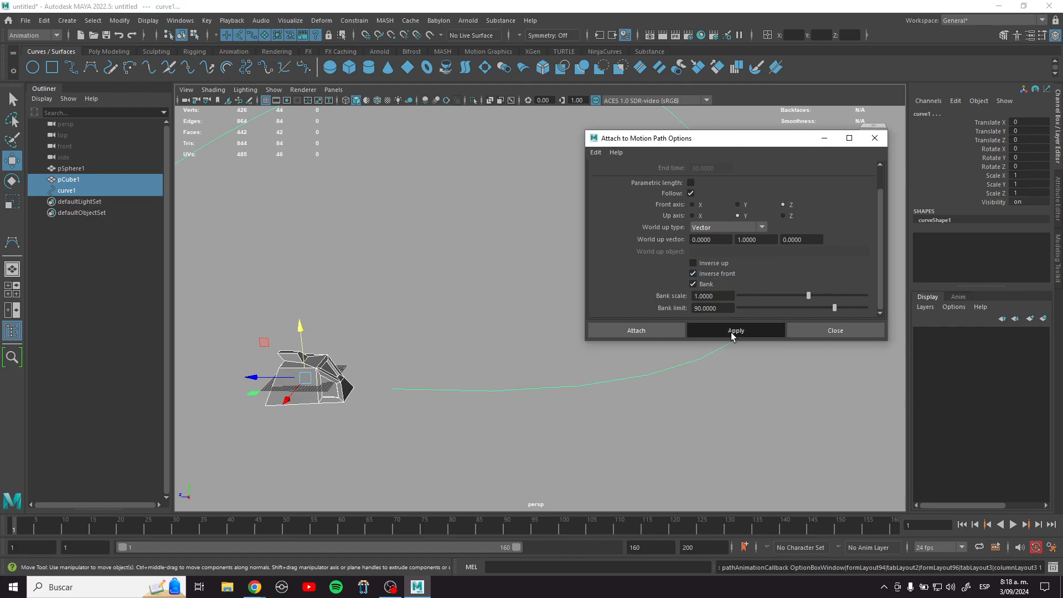
Step: Minimise the motion path options and play the animation to review the model's travel along the curve, stopping playback when done
left_click_drag(633, 426, 388, 280, "alt")
left_click_drag(476, 367, 473, 354, "alt")
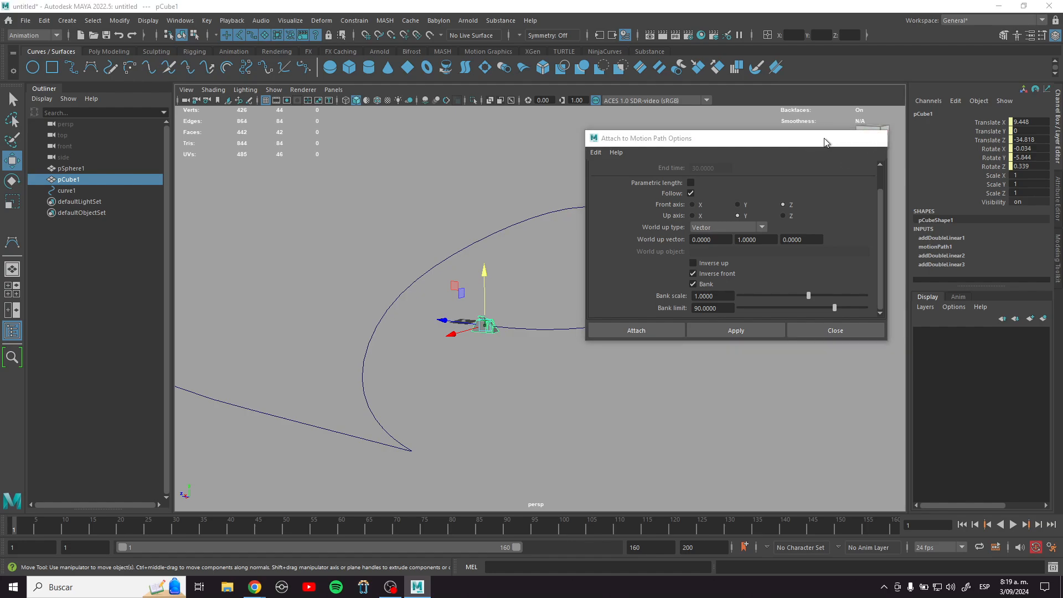
left_click(823, 138)
left_click(1012, 521)
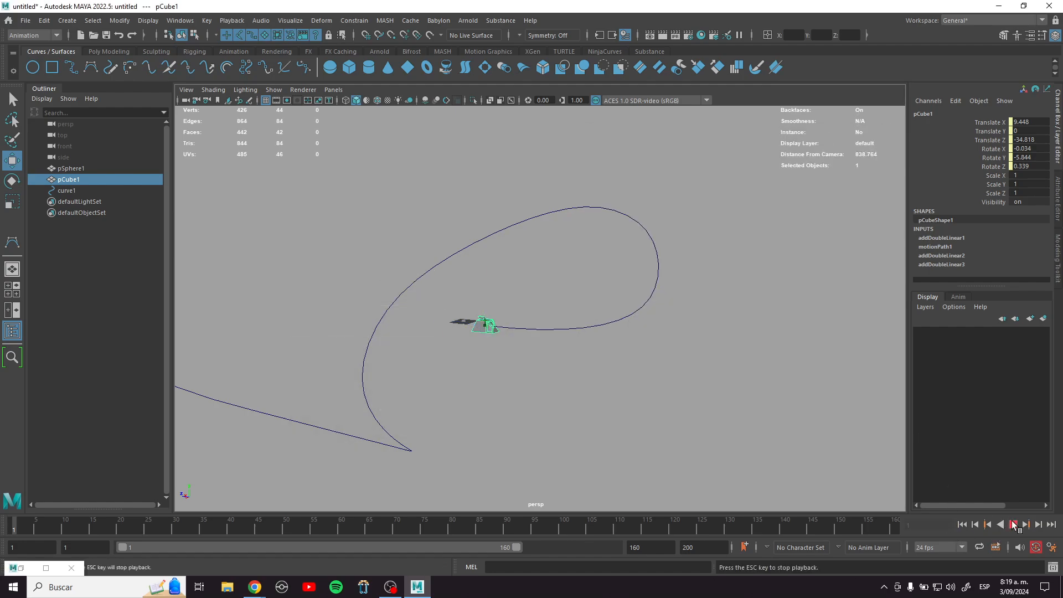
left_click_drag(472, 380, 579, 344, "alt")
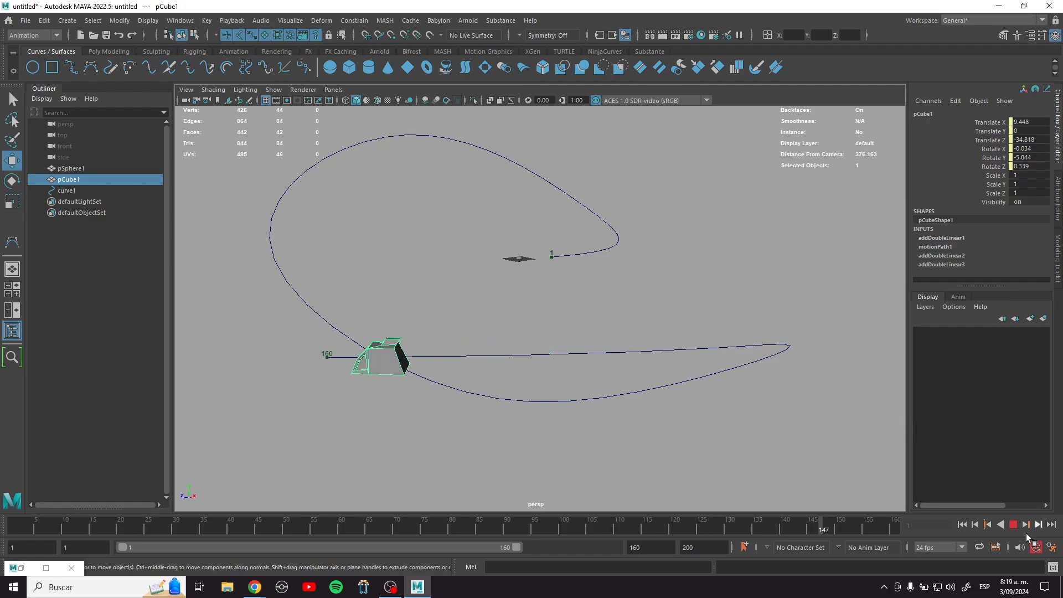
key("Escape")
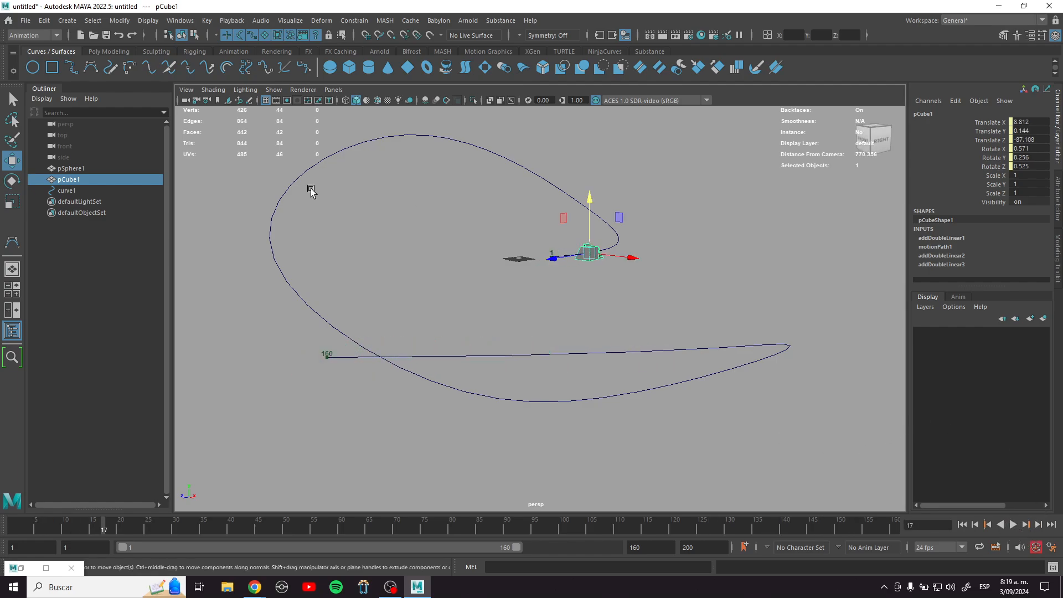
Step: Draw a seven-point looping curve beside the lower part of the motion path with the CV Curve Tool
left_click(44, 22)
left_click(68, 21)
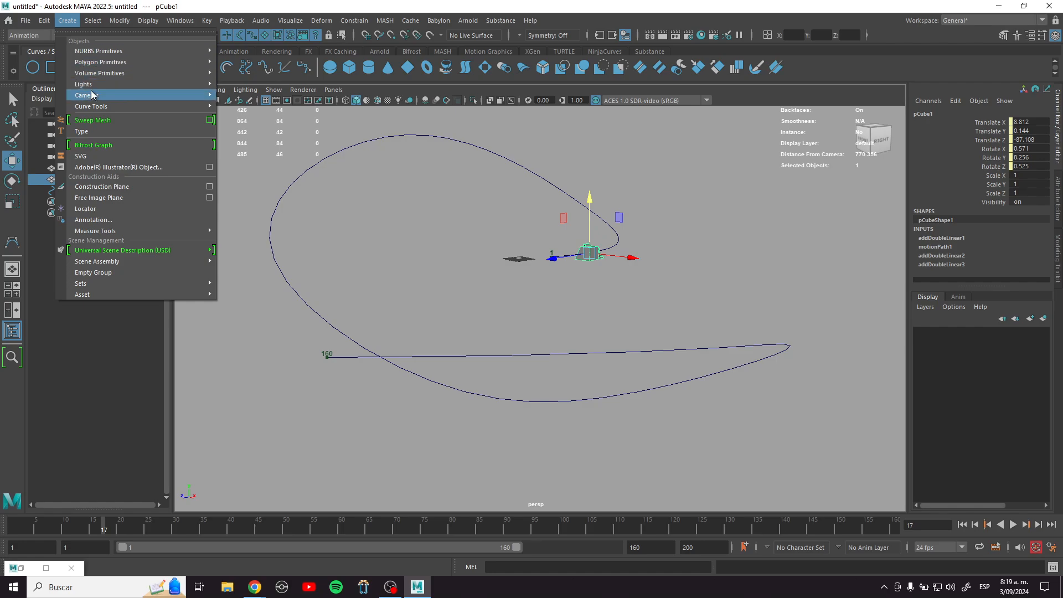
mouse_move(111, 107)
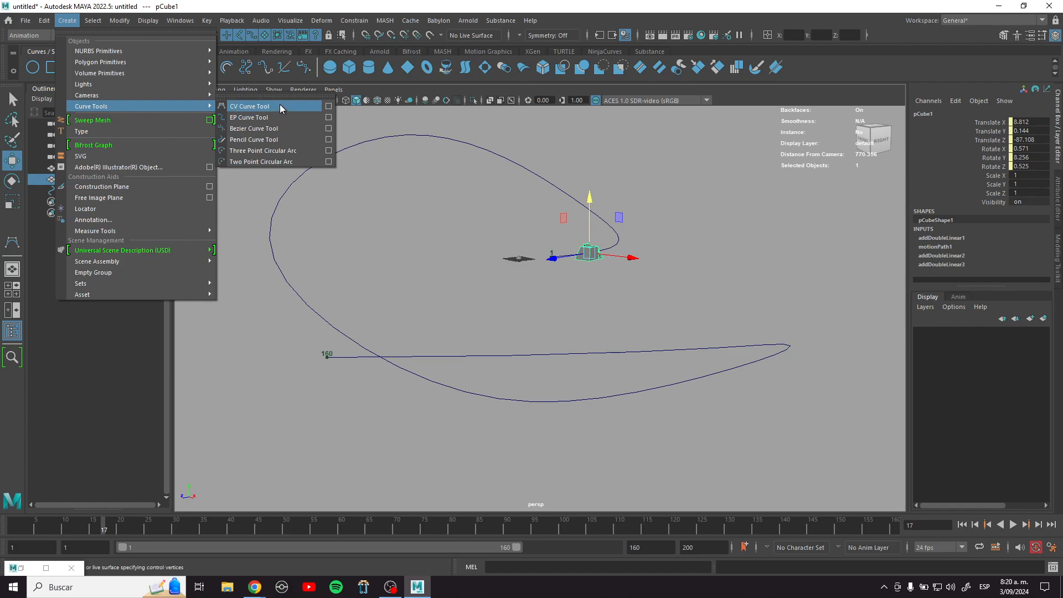
left_click(280, 104)
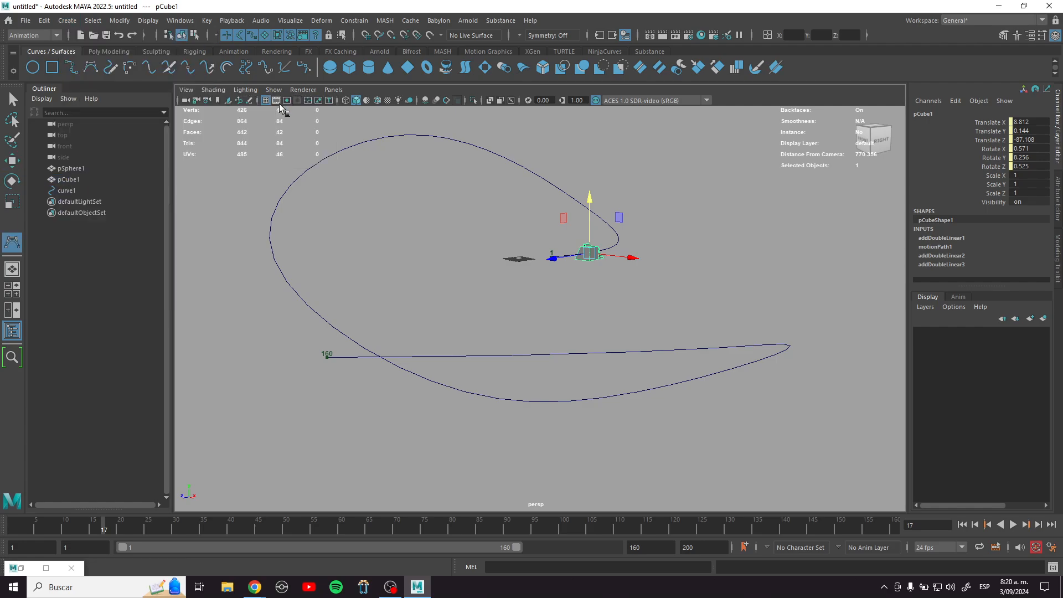
left_click_drag(479, 309, 474, 339, "alt")
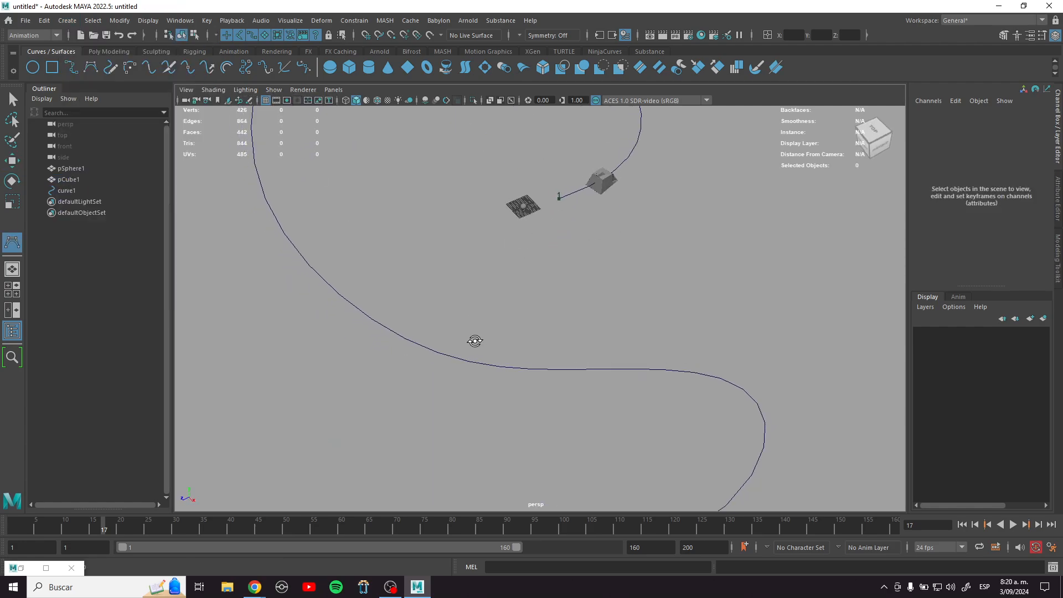
left_click(359, 420)
left_click(412, 309)
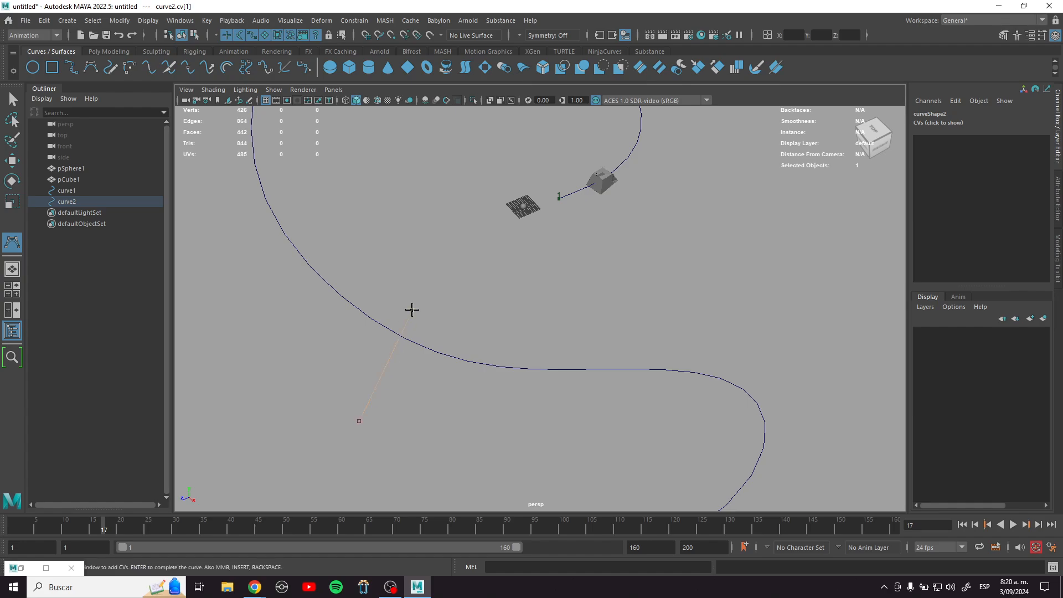
left_click(623, 441)
left_click_drag(623, 441, 494, 394, "alt")
left_click(486, 419)
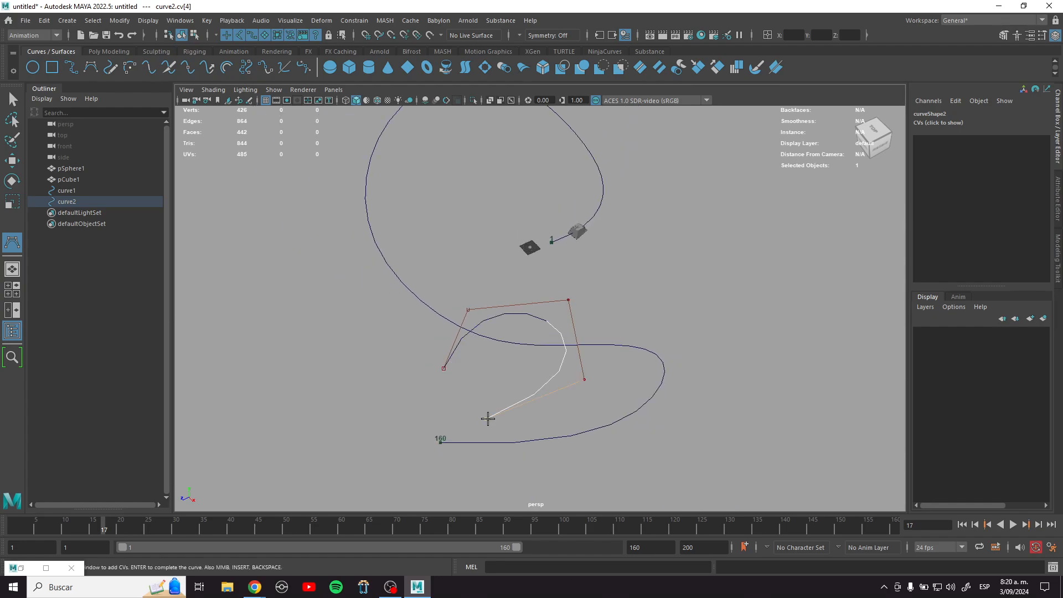
left_click(382, 379)
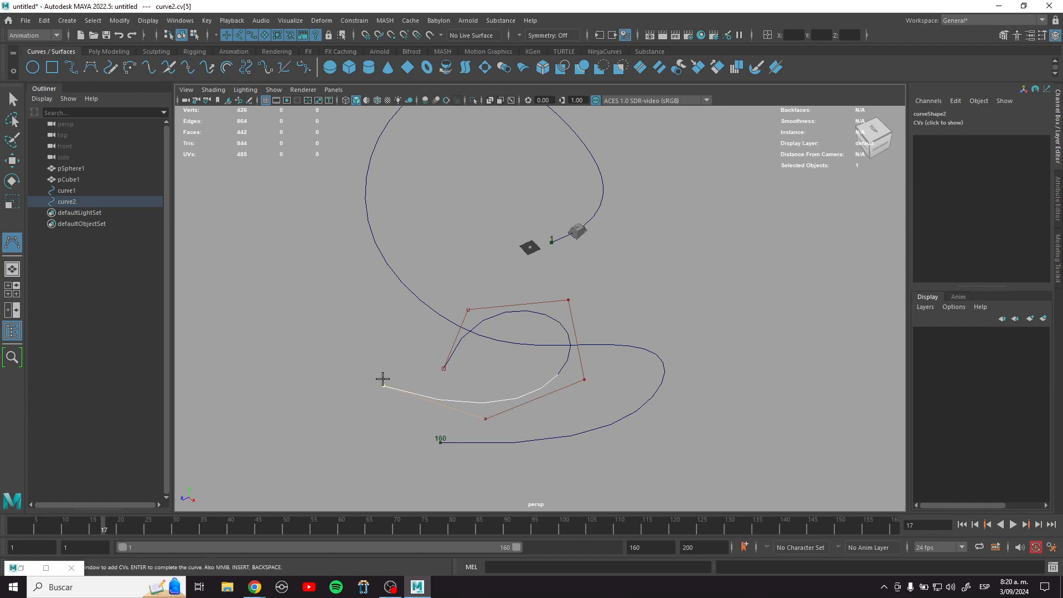
left_click(363, 295)
key("Return")
key("w")
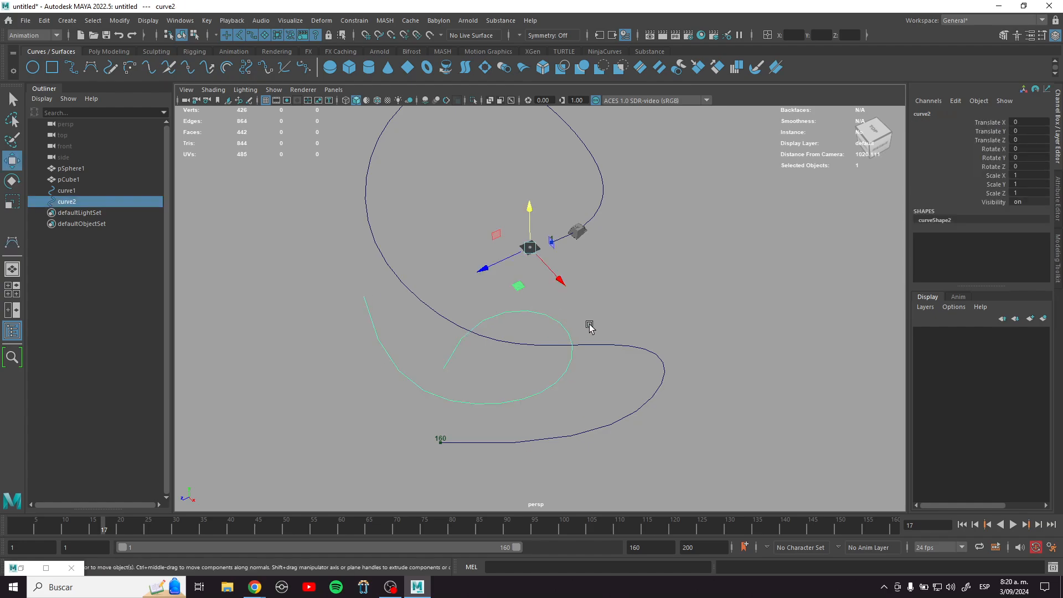
Step: Lower the third control vertex of the new curve slightly, and delete the whole curve in object mode
right_click_drag(571, 324, 568, 307)
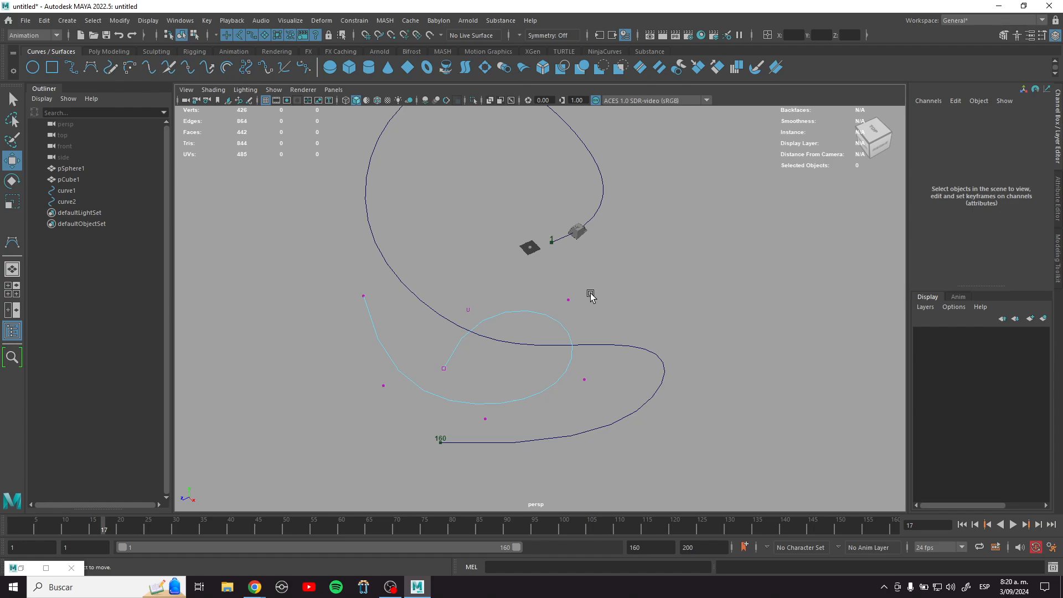
left_click_drag(554, 284, 555, 317)
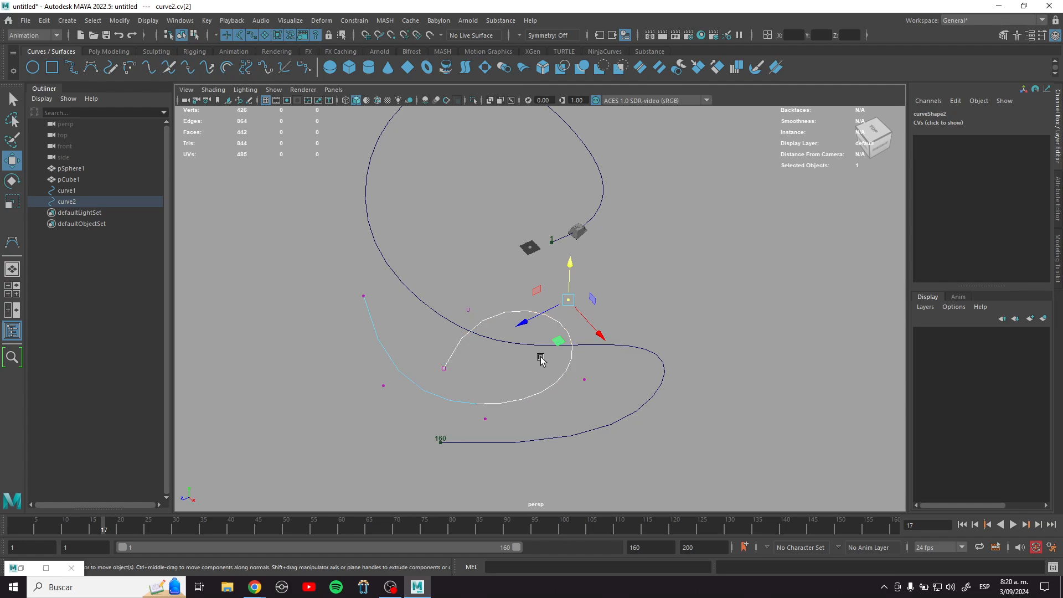
left_click_drag(574, 264, 542, 343)
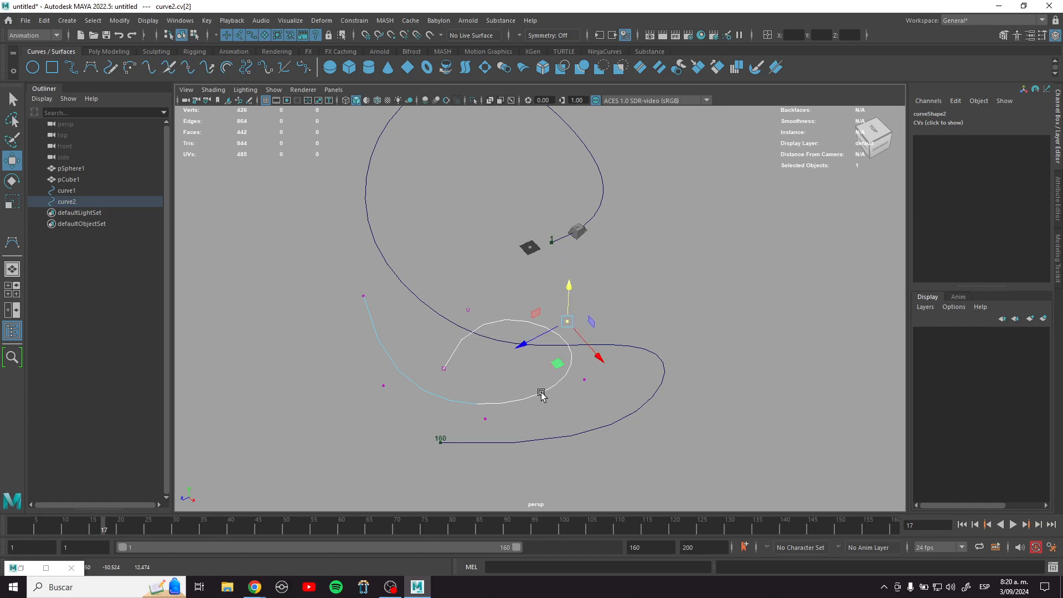
right_click_drag(541, 393, 602, 299)
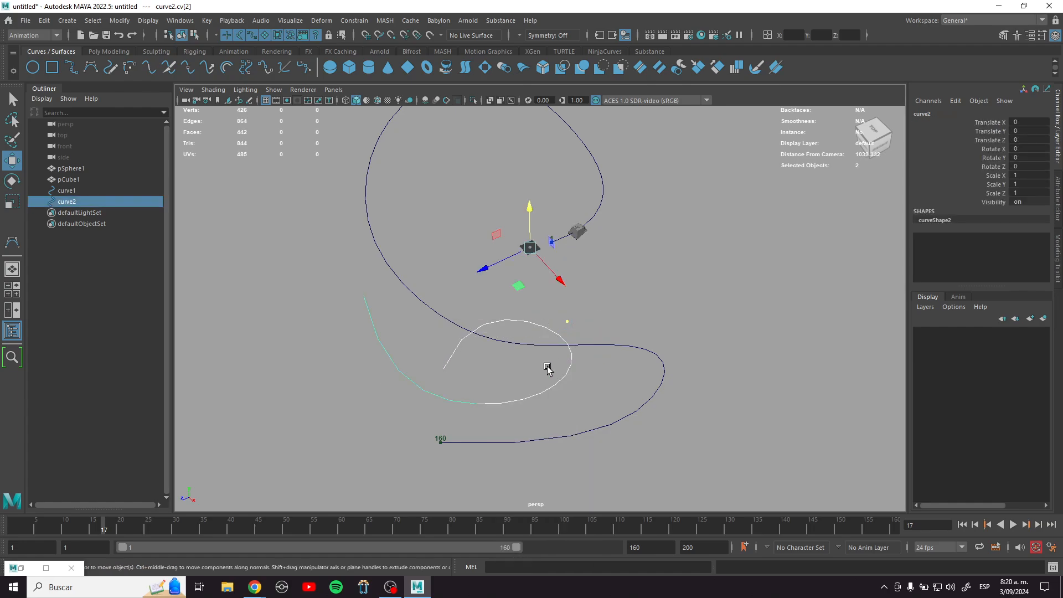
left_click(523, 401)
key("Delete")
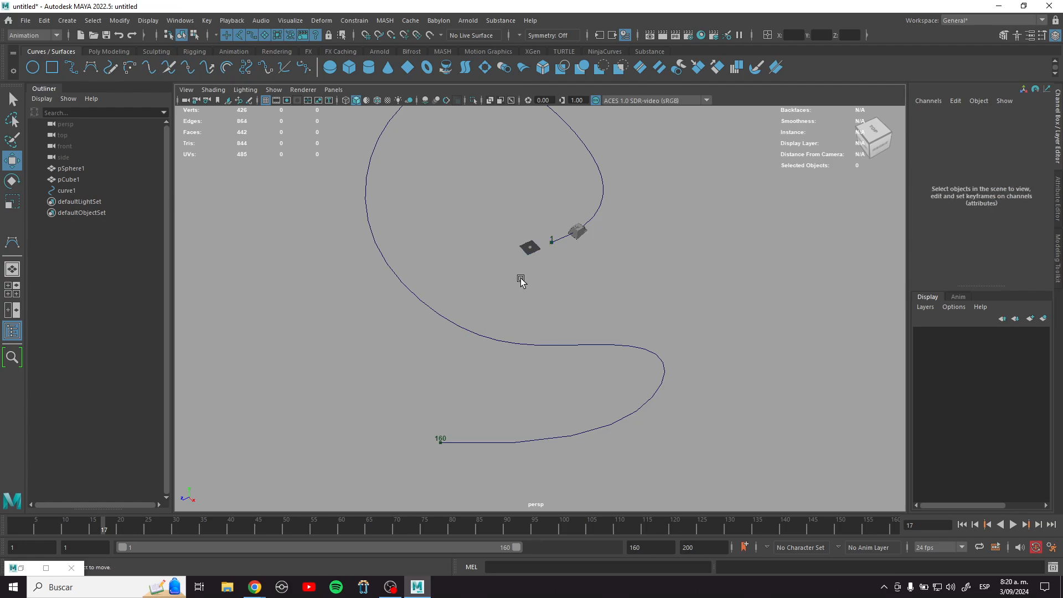
Step: Play the path animation and review the model's travel from several angles, stopping playback when done
left_click_drag(521, 282, 611, 341, "alt")
left_click(1013, 524)
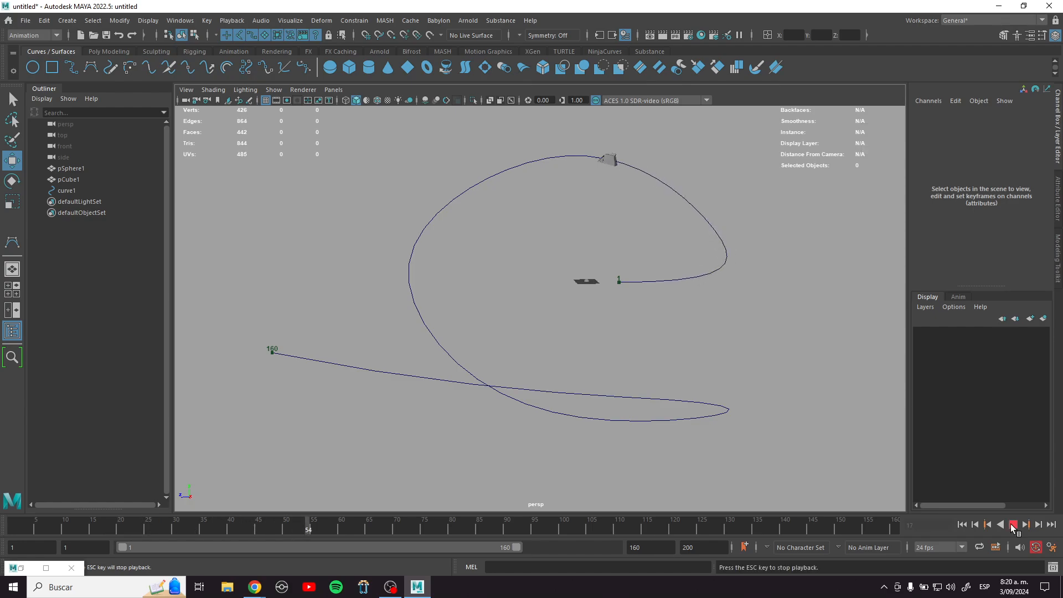
mouse_move(731, 415)
left_mouse_down("alt")
mouse_move(688, 410)
mouse_move(726, 424)
left_mouse_up("alt")
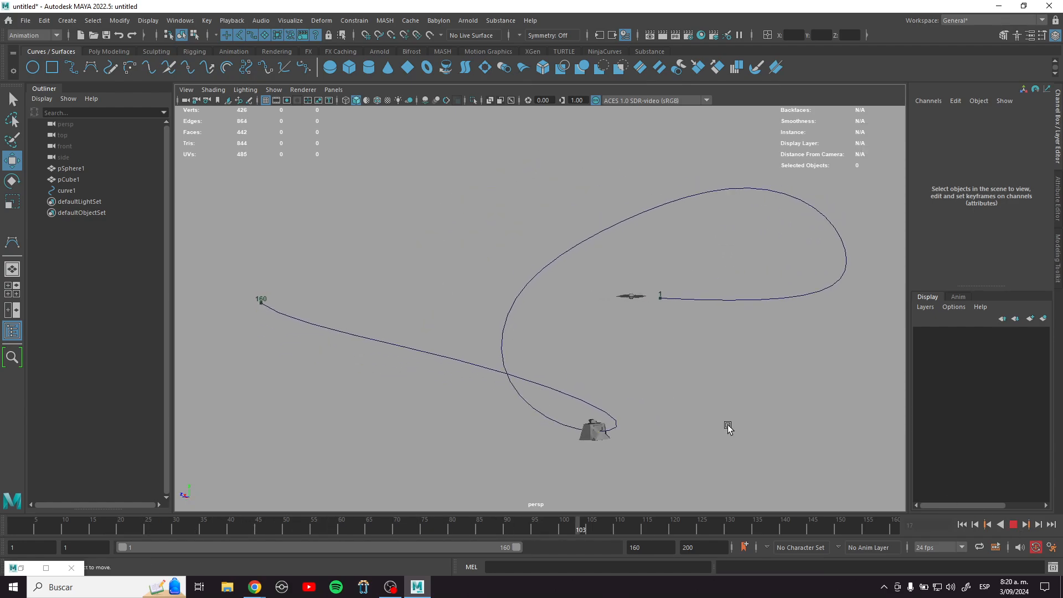
right_click_drag(726, 424, 700, 409, "alt")
left_click_drag(700, 409, 717, 410, "alt")
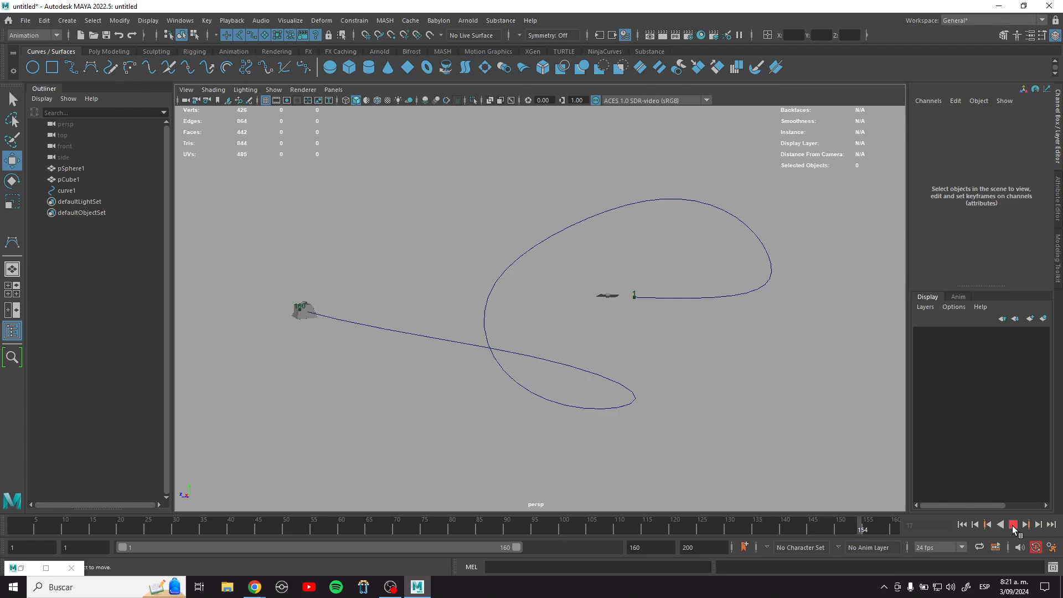
left_click(1013, 525)
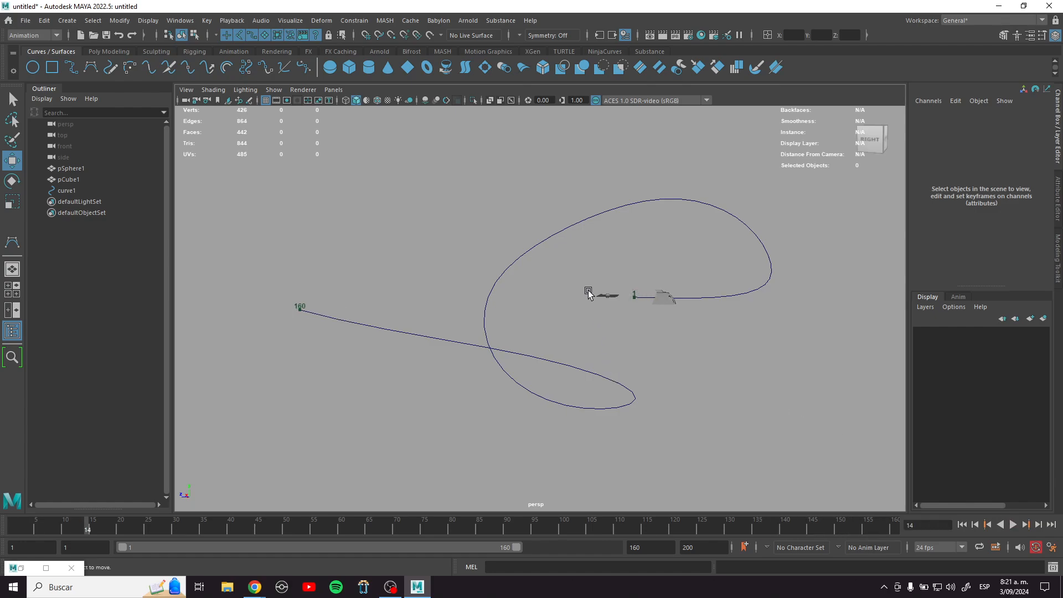
Step: Select the model on the path, enlarge its channel list and expand the motionPath1 input attributes
right_click_drag(587, 292, 625, 370, "alt")
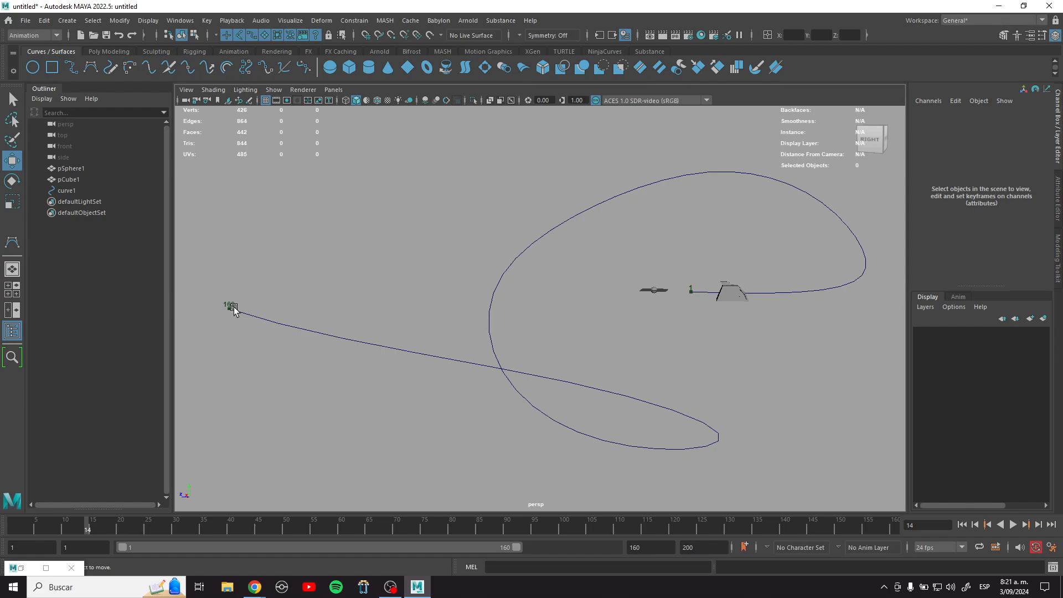
left_click_drag(403, 320, 419, 389)
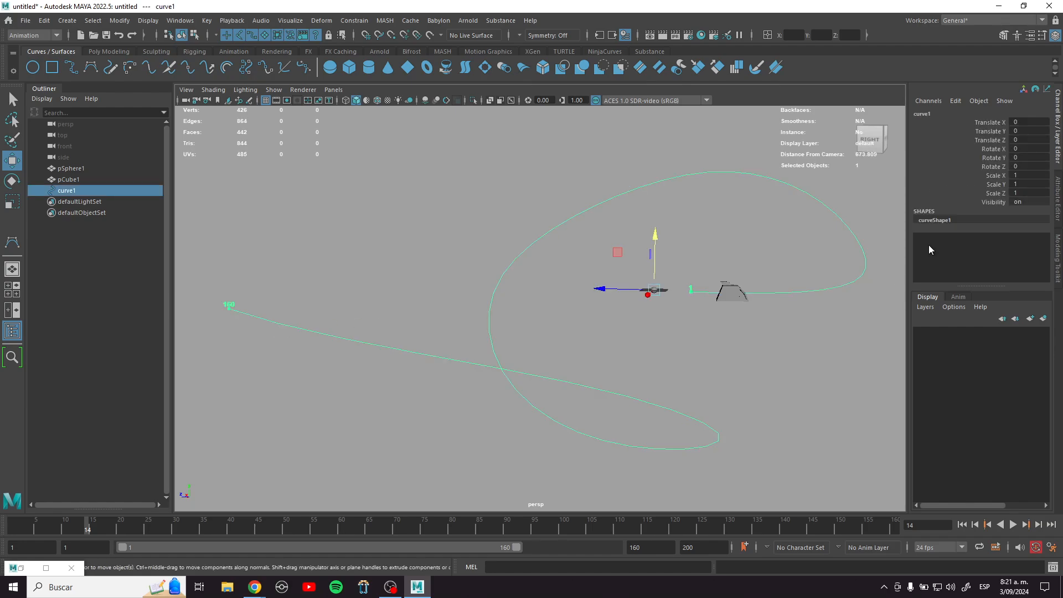
left_click(729, 292)
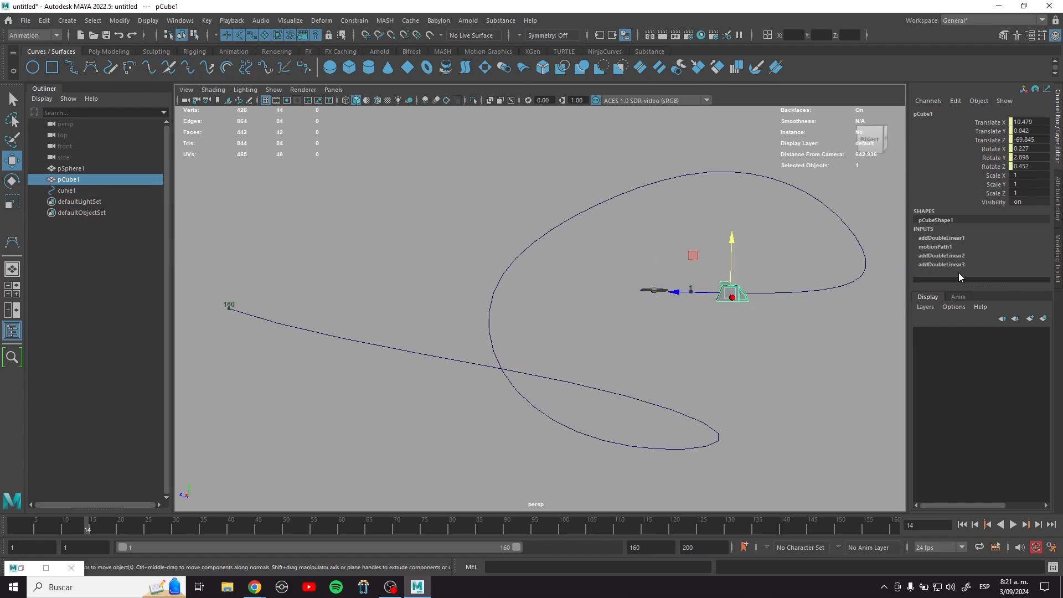
left_click_drag(976, 296, 957, 369)
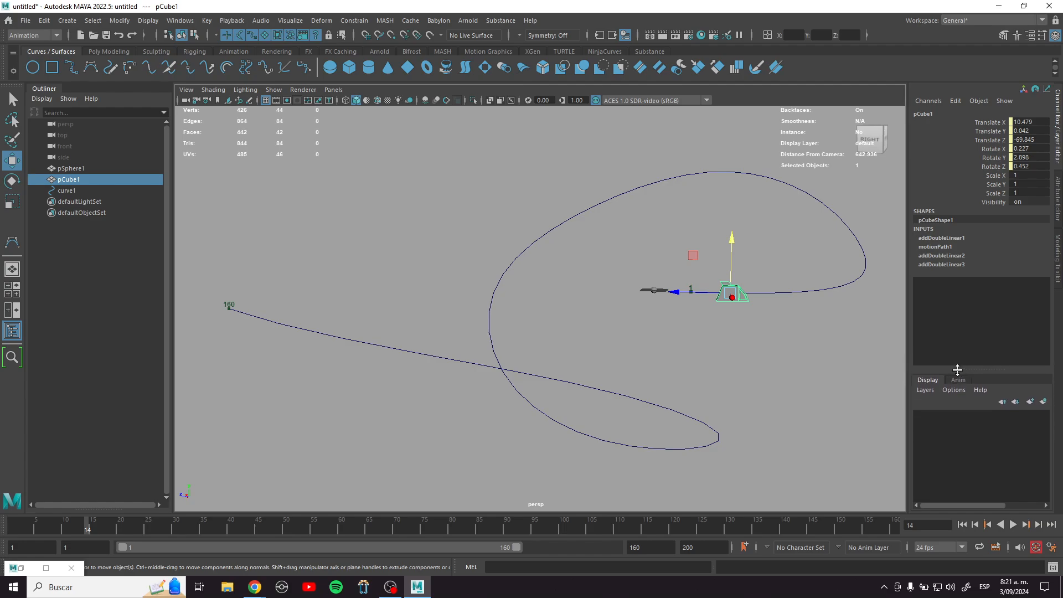
left_click(935, 247)
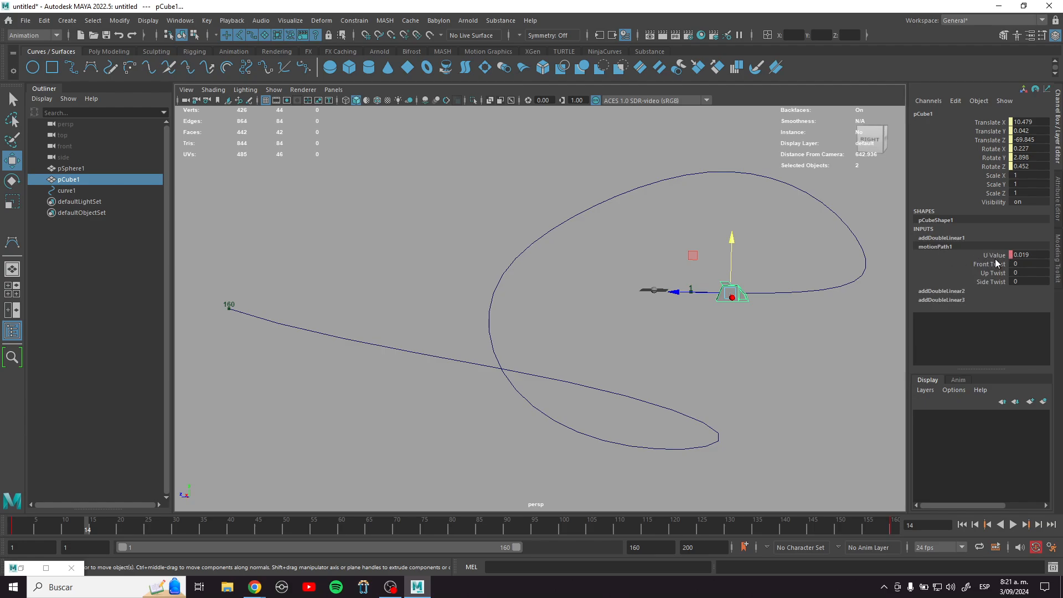
Step: Scrub back to frame 1 and play the animation to examine how the U Value changes along the path
left_click_drag(855, 526, 11, 527)
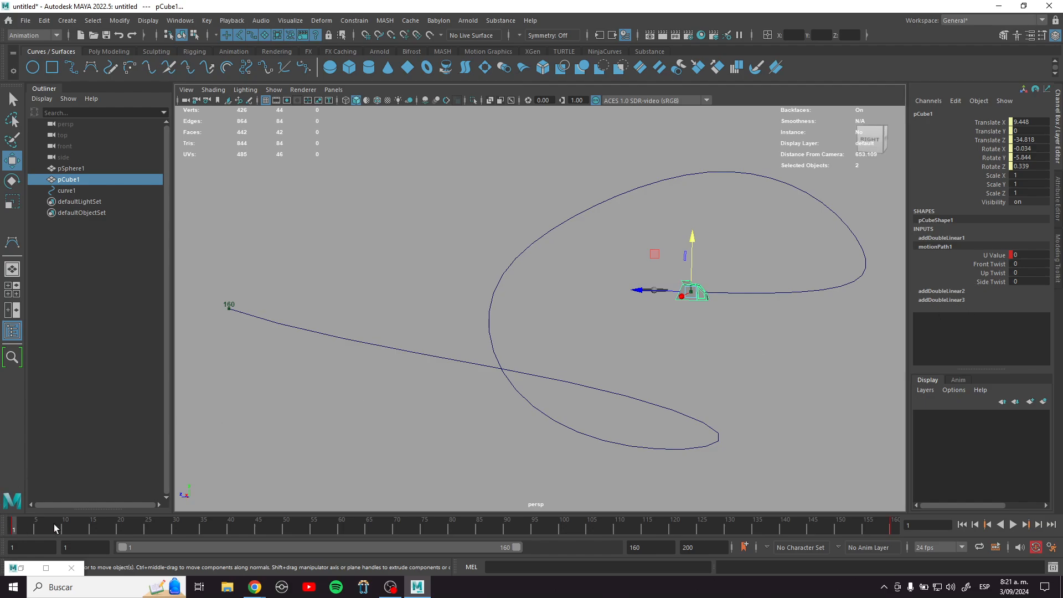
key("alt+v")
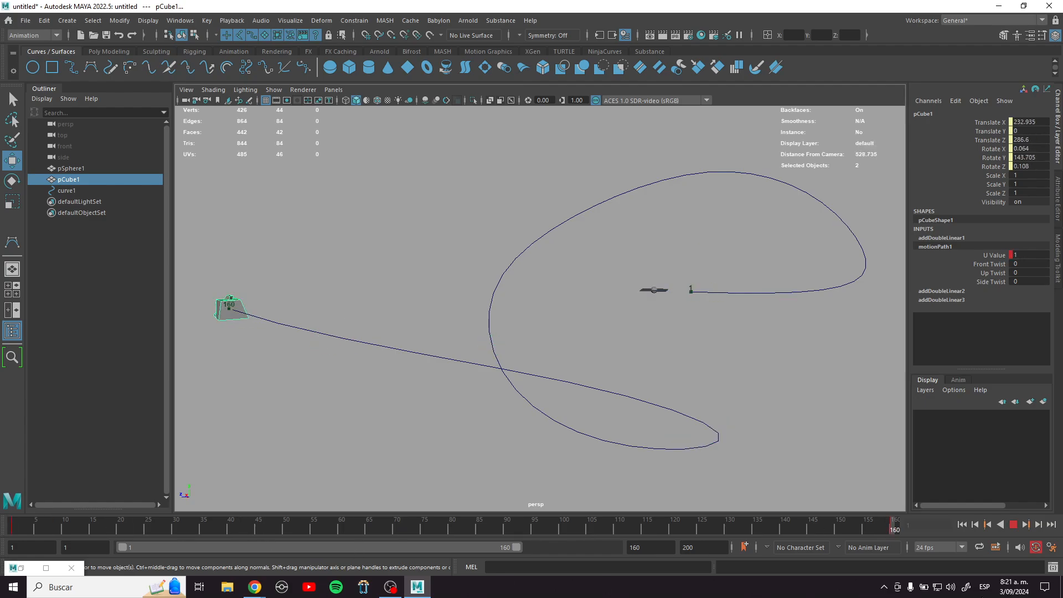
key("alt+v")
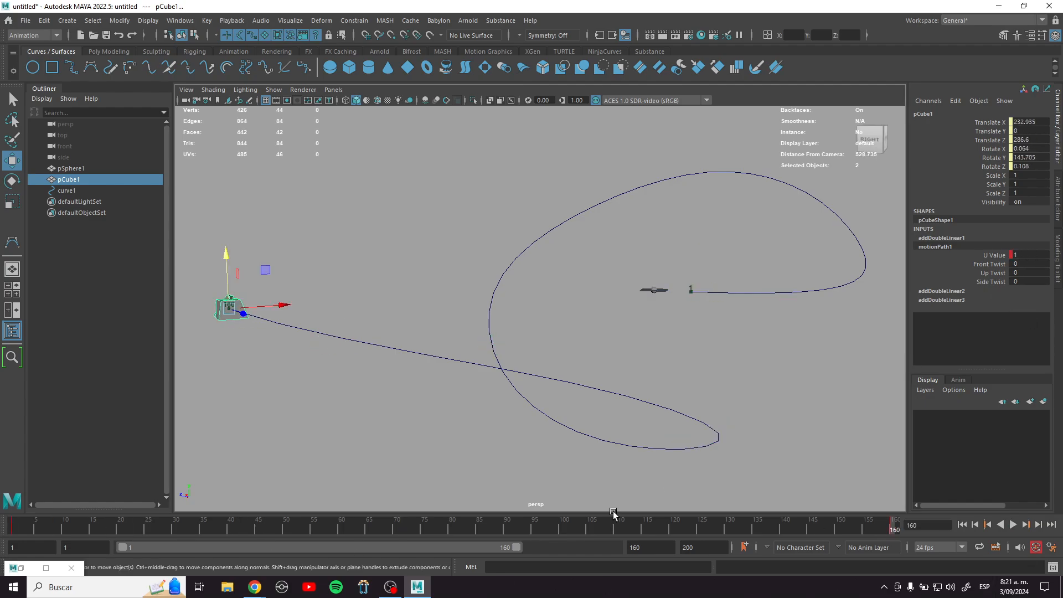
key("alt+v")
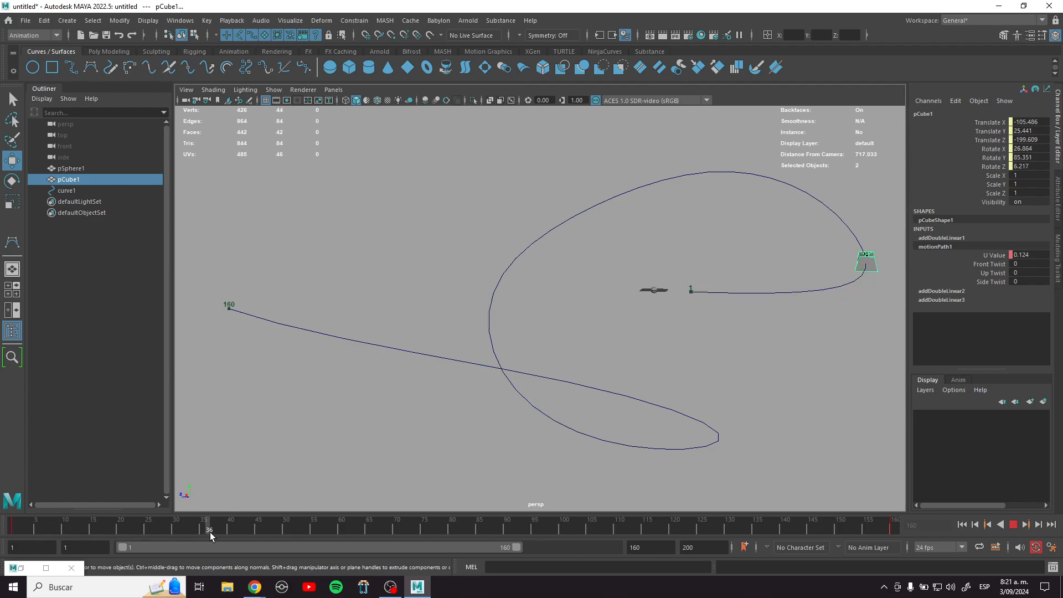
Step: Copy the motion path's U Value from frame 57, key it as 0.285 at frame 80, and play the animation
left_click_drag(315, 520, 325, 523)
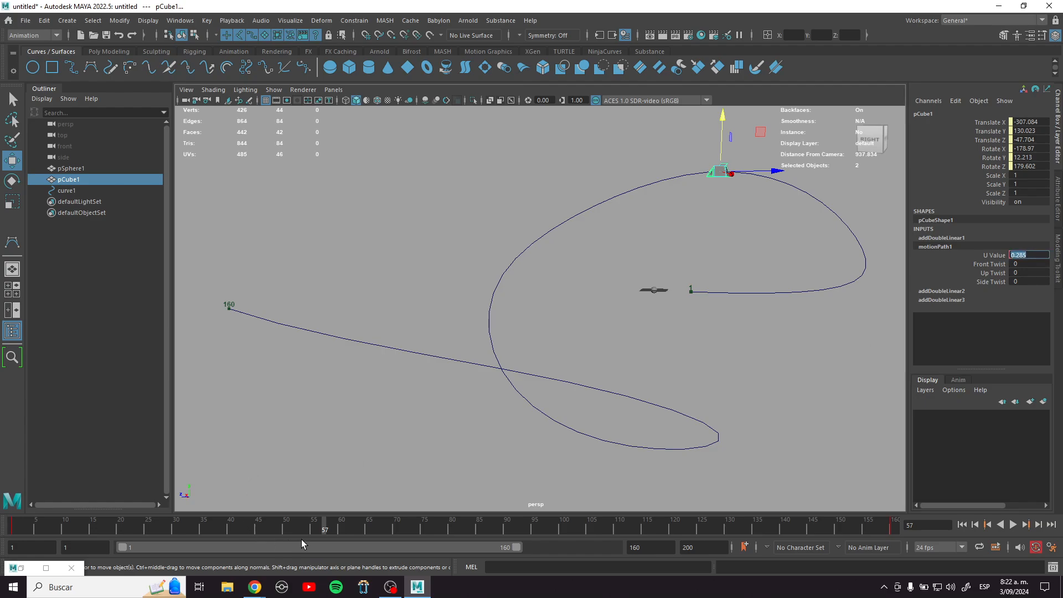
left_click_drag(333, 530, 450, 534)
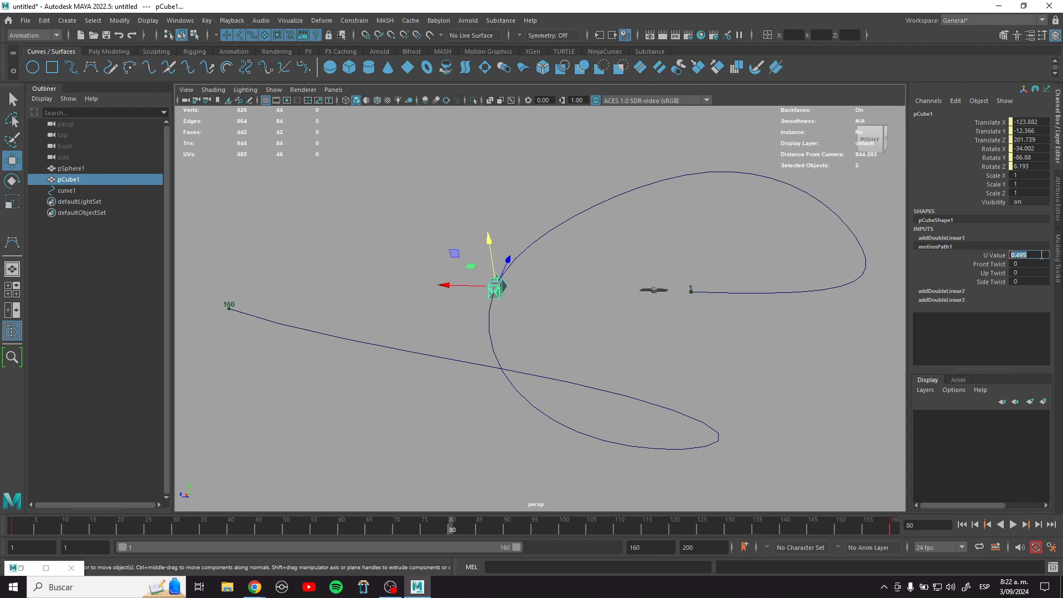
key("Return")
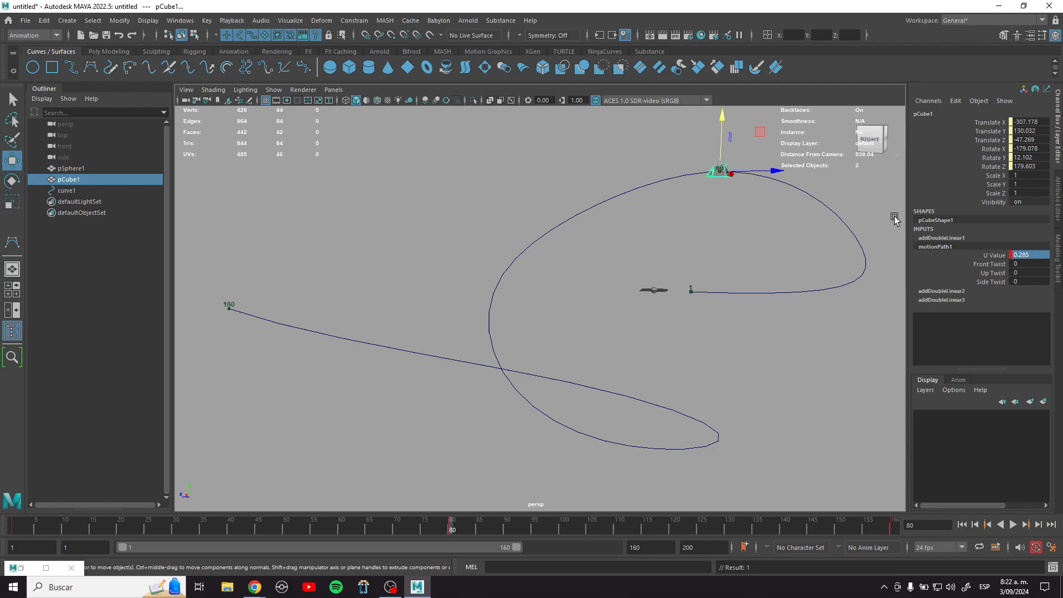
right_click(988, 254)
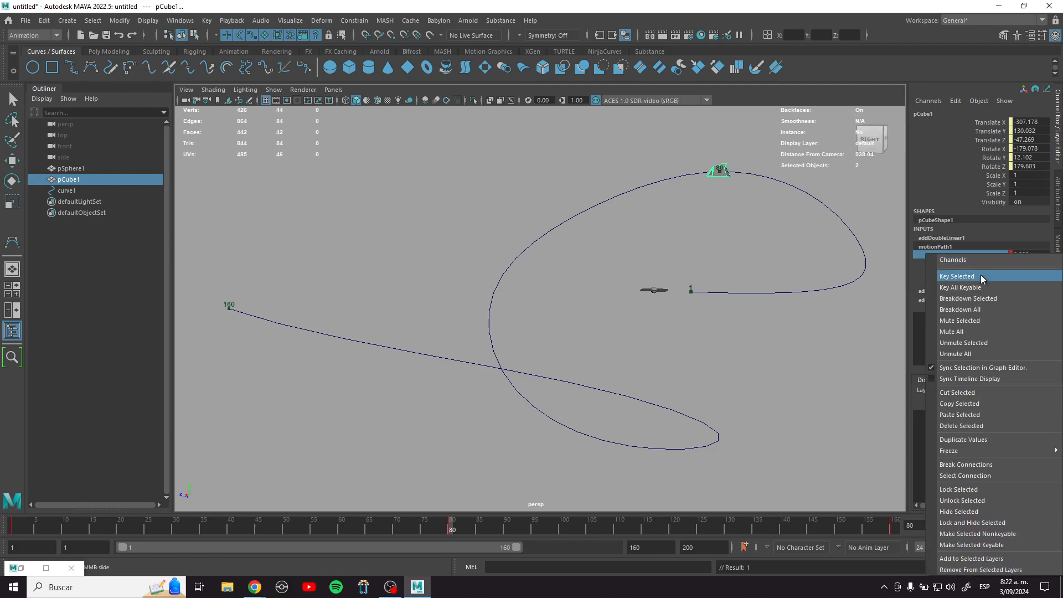
left_click(981, 276)
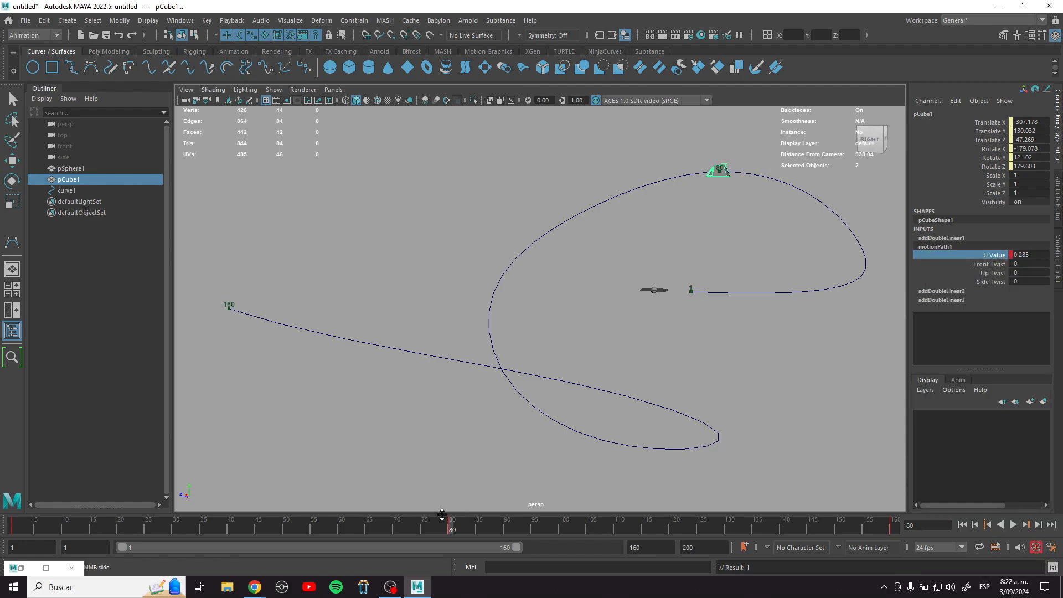
key("alt+v")
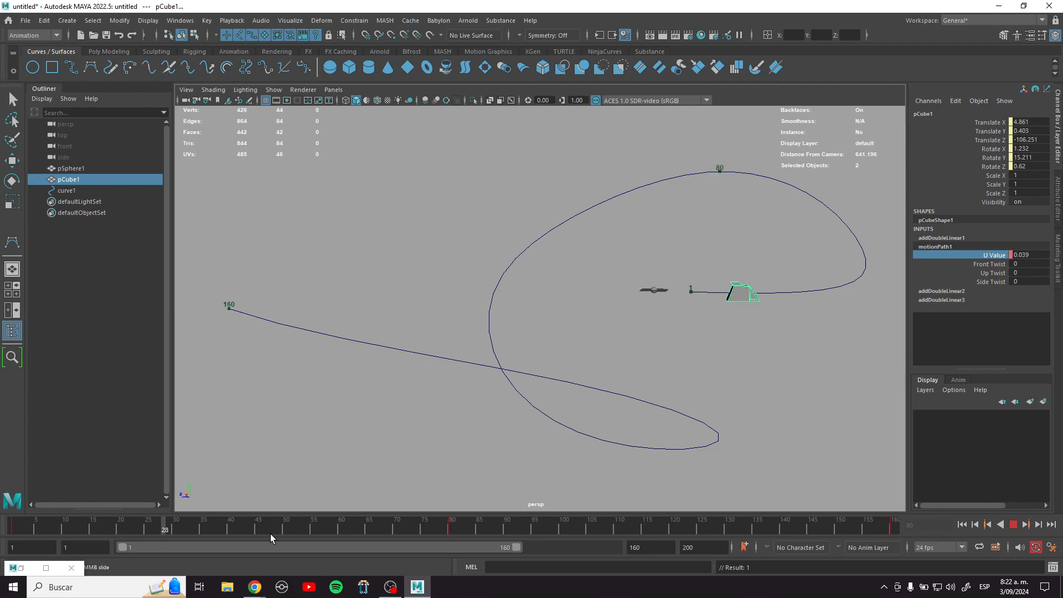
Step: Copy the motion path's U Value from frame 126 and key it as 0.775 at frame 110
mouse_move(826, 540)
left_mouse_down()
mouse_move(907, 537)
mouse_move(440, 533)
mouse_move(463, 532)
mouse_move(449, 530)
mouse_move(468, 533)
mouse_move(364, 539)
mouse_move(765, 535)
mouse_move(562, 534)
mouse_move(704, 528)
left_mouse_up()
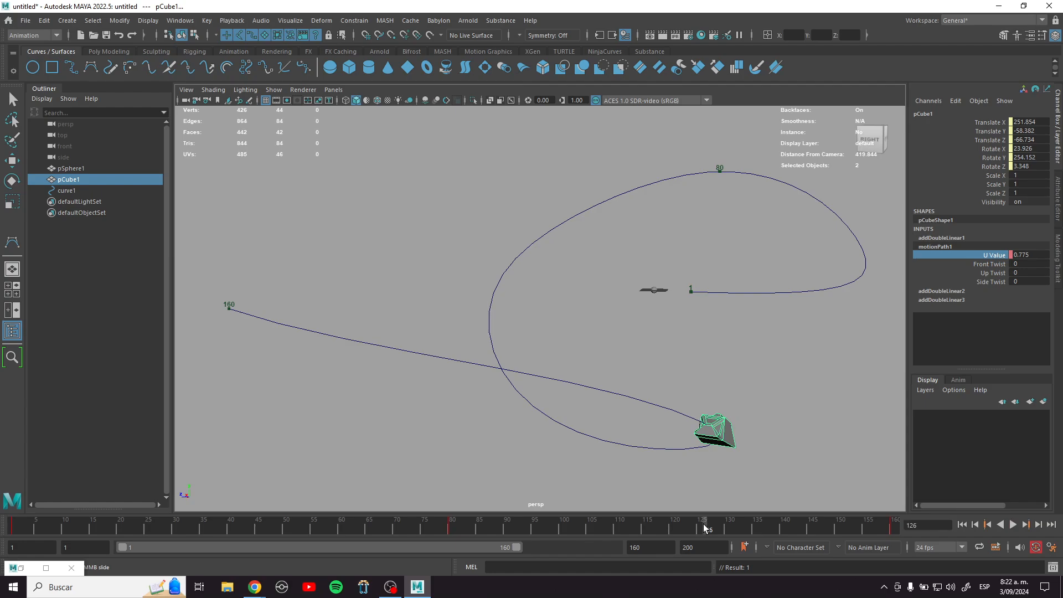
double_click(1036, 253)
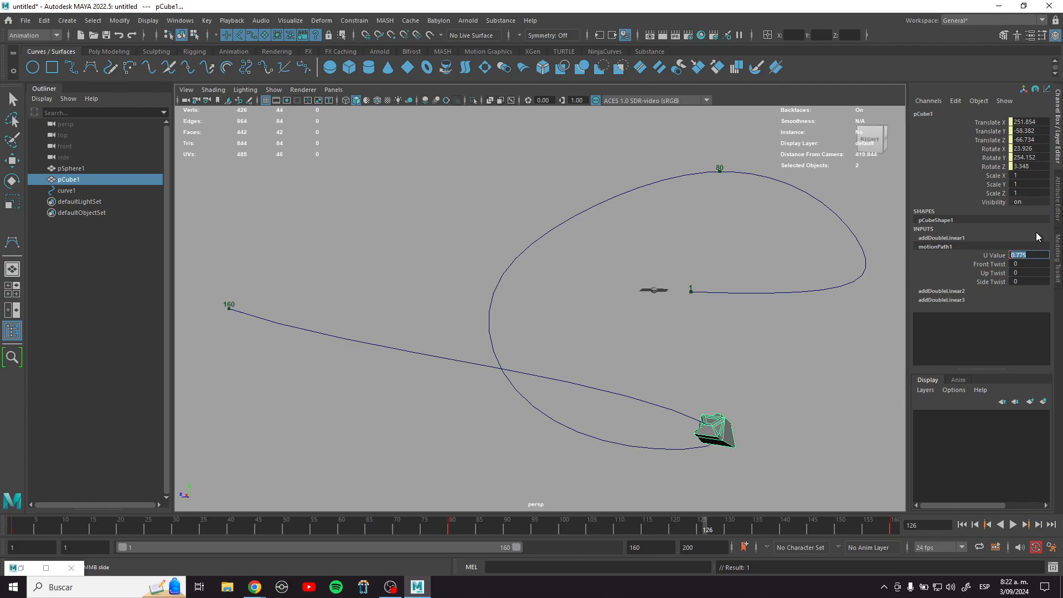
left_click_drag(692, 526, 617, 529)
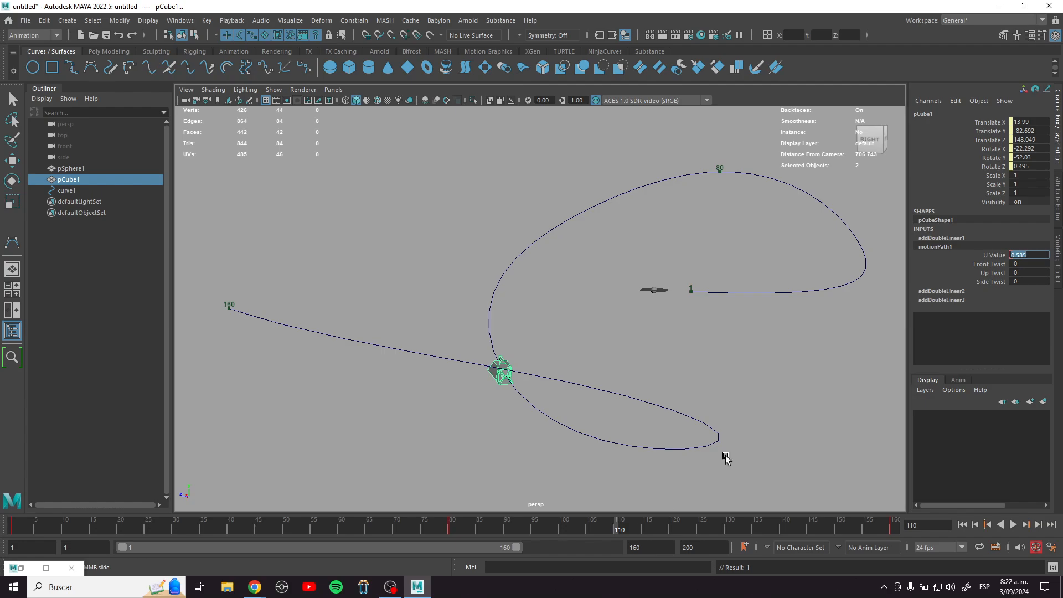
left_click(1033, 254)
double_click(1032, 254)
key("Return")
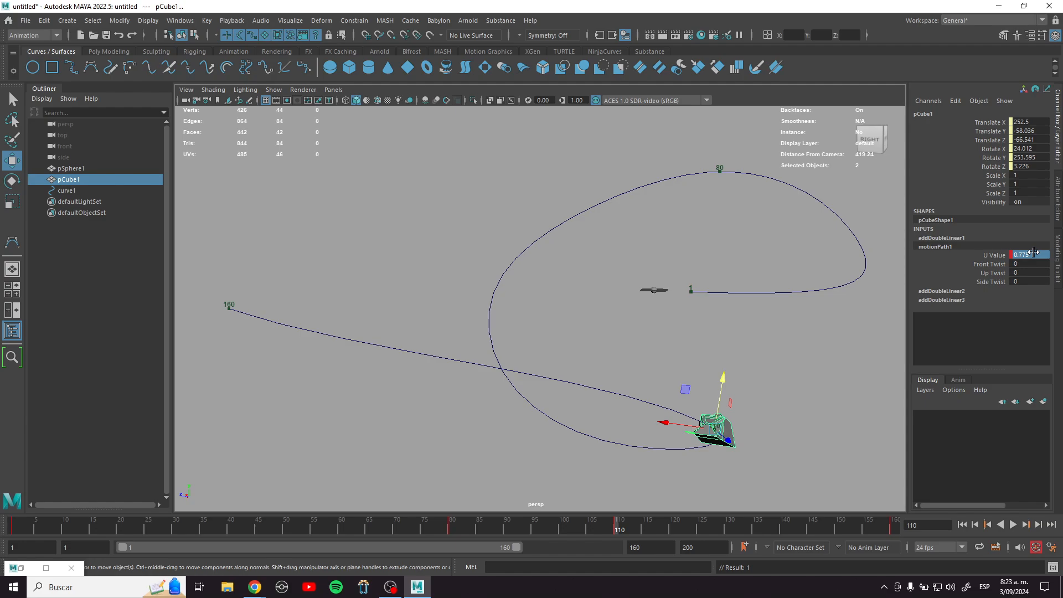
left_click(988, 254)
right_click(989, 254)
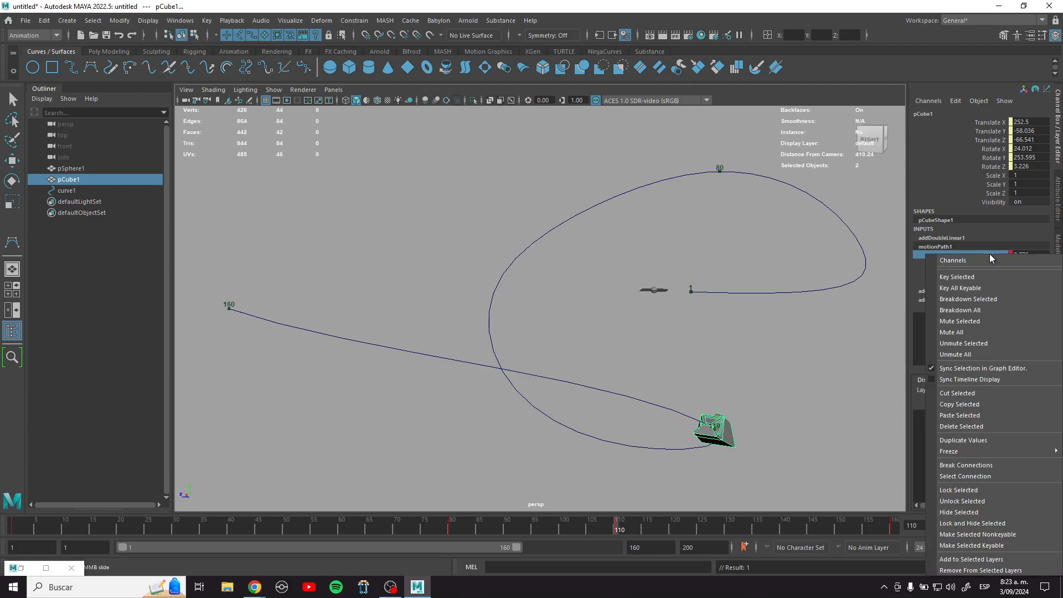
left_click(975, 278)
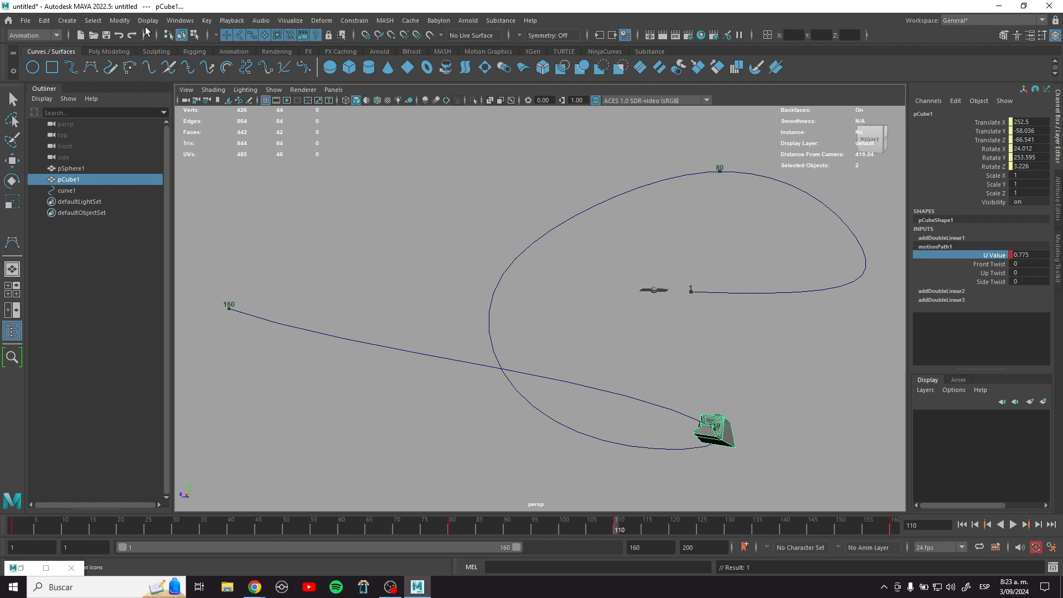
Step: Open the Graph Editor for the model's motion path to display its U Value curve
left_click(180, 21)
mouse_move(221, 98)
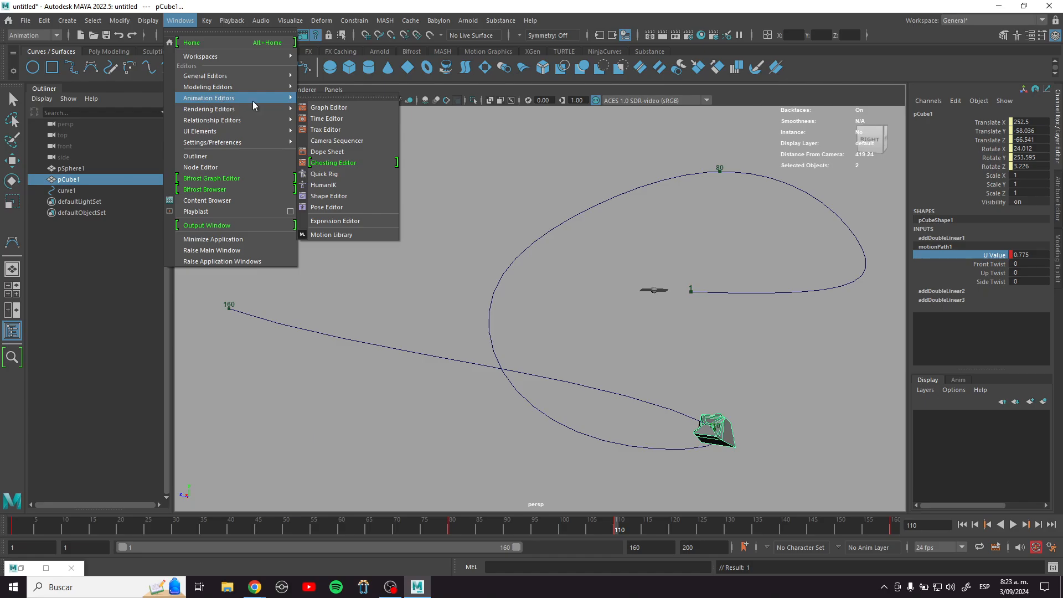
left_click(357, 108)
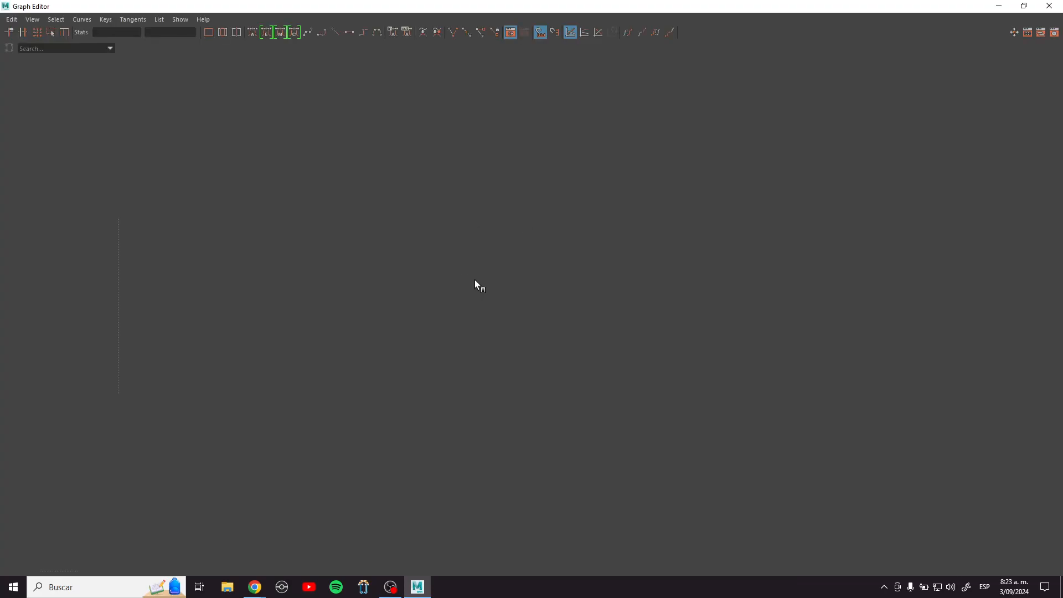
left_click(1023, 6)
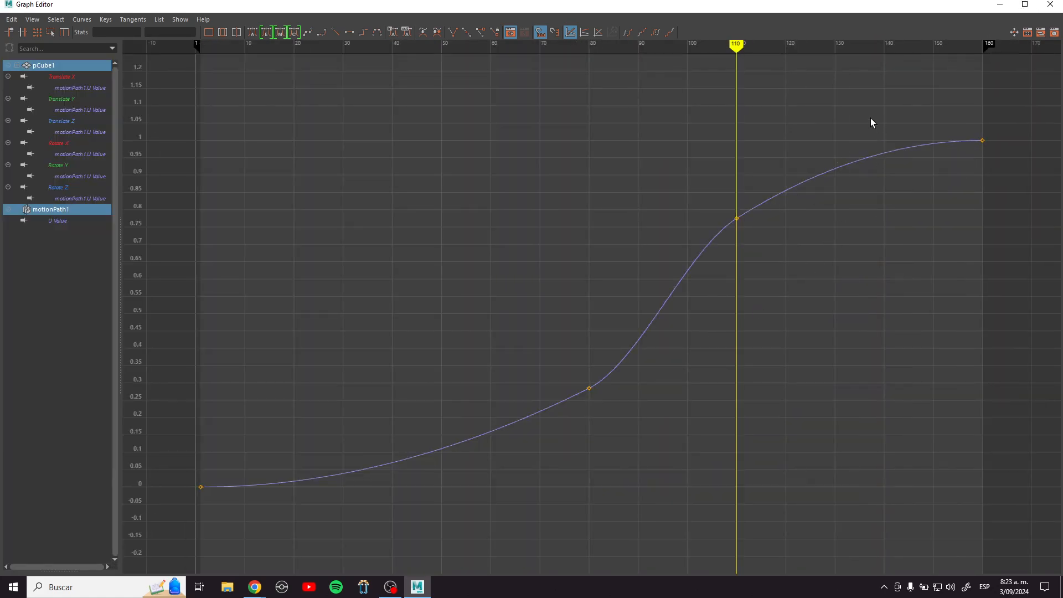
left_click(1025, 5)
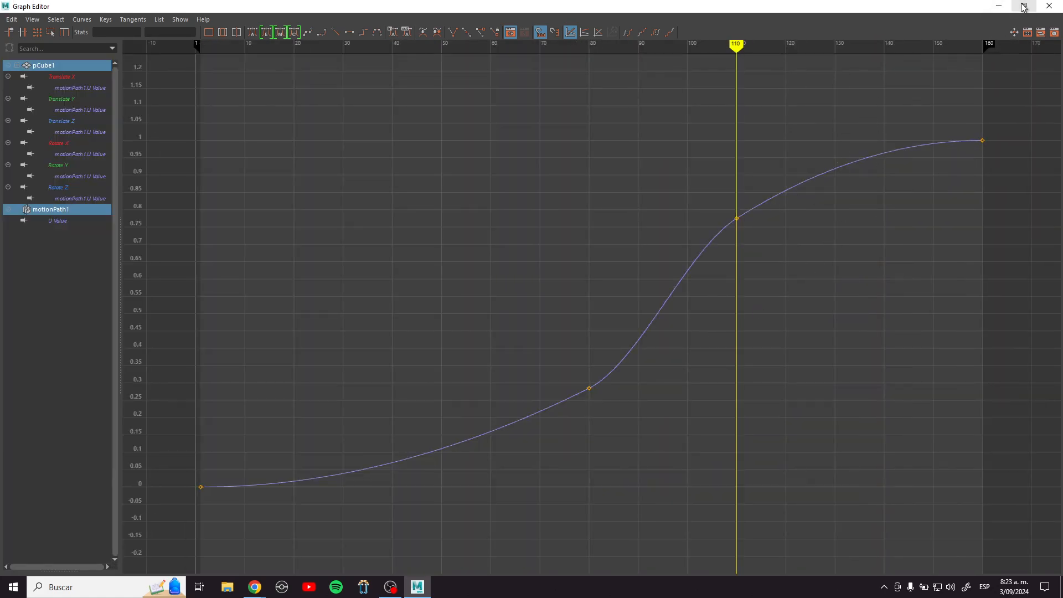
left_click(1023, 6)
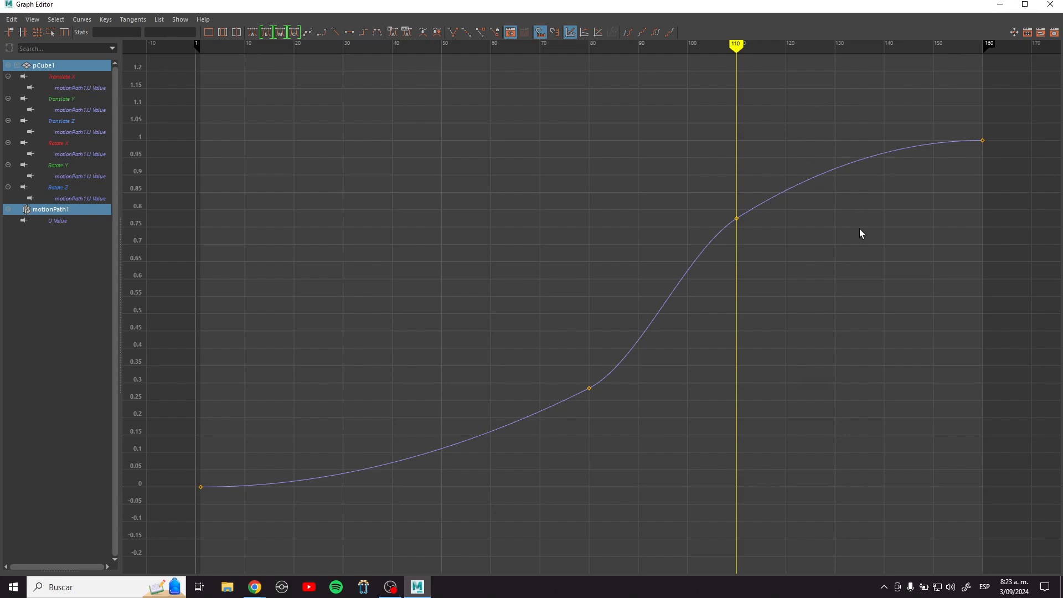
Step: Steepen the U Value curve's tangents at the frame 80 and frame 110 keys, then minimize the Graph Editor
left_click_drag(797, 190, 591, 391)
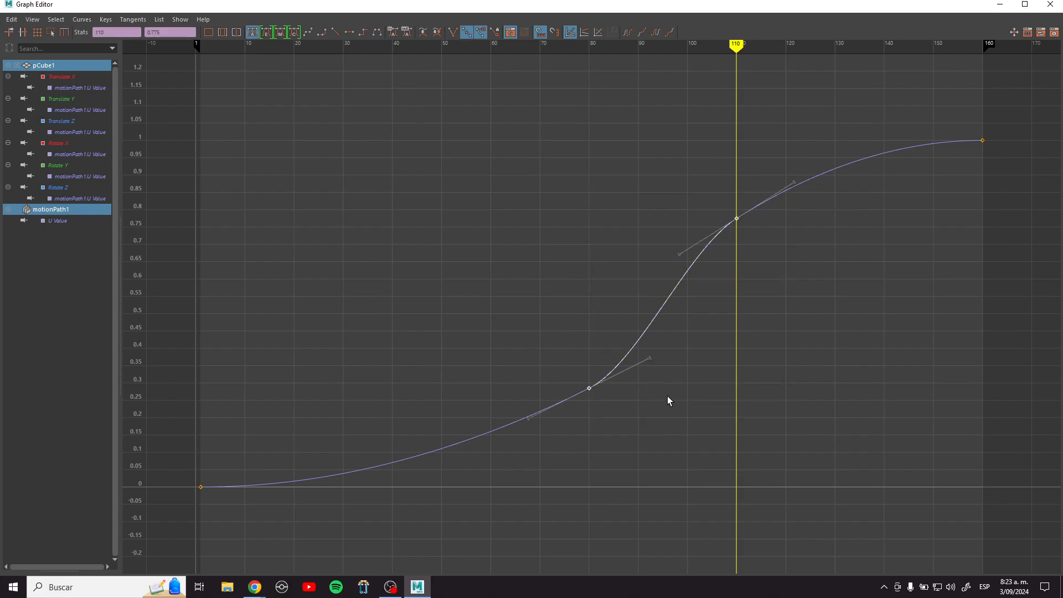
left_click_drag(669, 401, 628, 318)
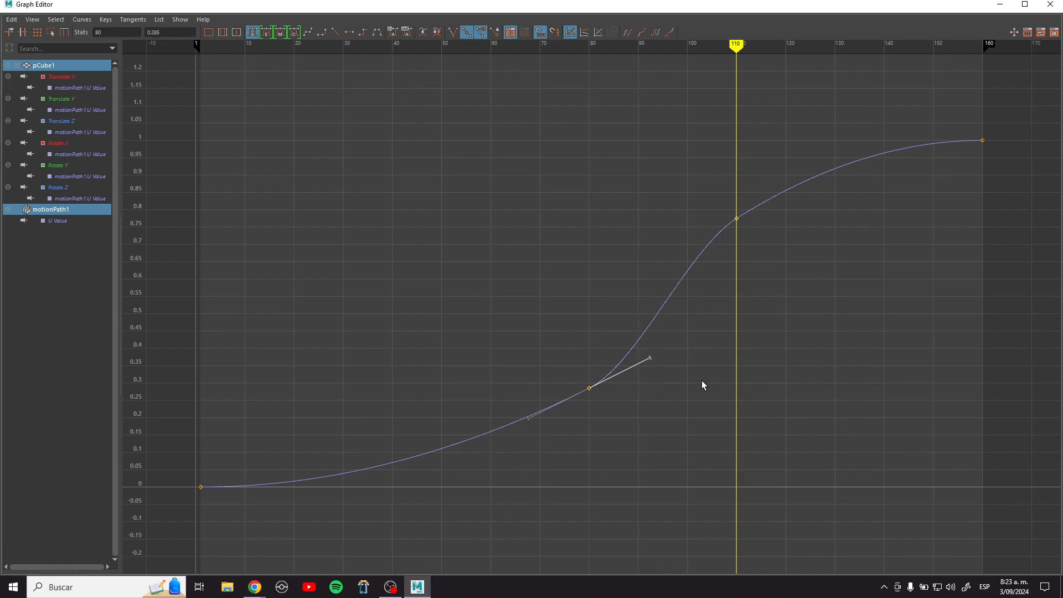
mouse_move(703, 385)
middle_mouse_down()
mouse_move(695, 372)
mouse_move(704, 376)
middle_mouse_up()
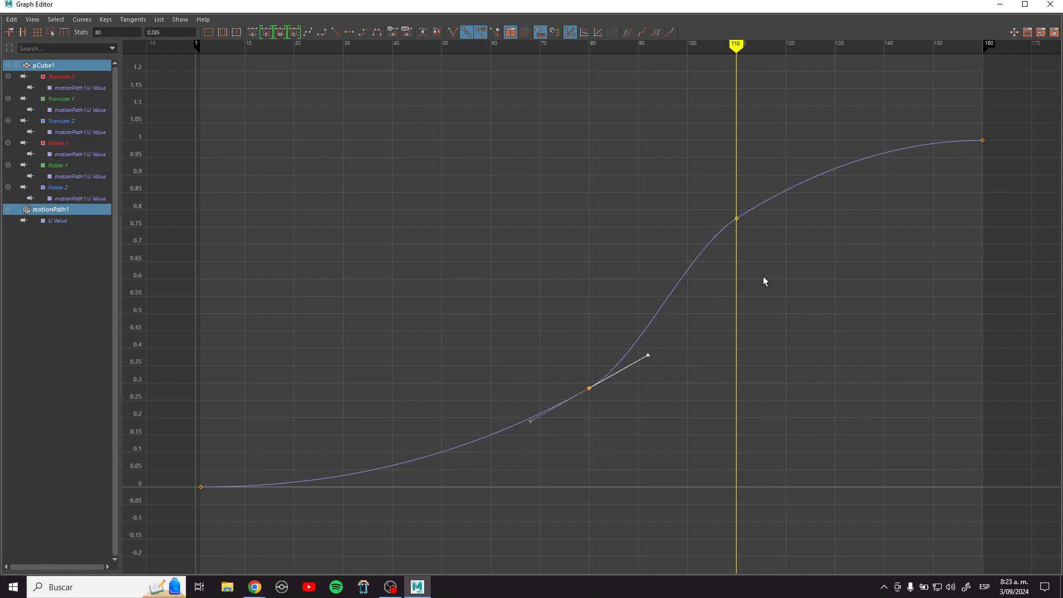
left_click_drag(764, 282, 714, 186)
left_click_drag(698, 242, 654, 275)
middle_click_drag(698, 309, 707, 314)
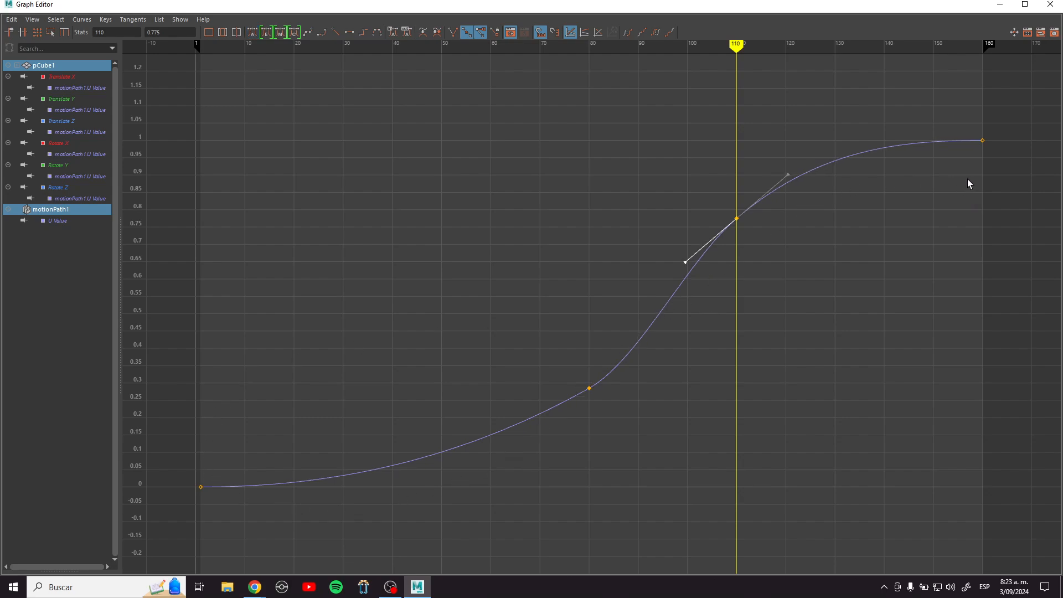
left_click(998, 6)
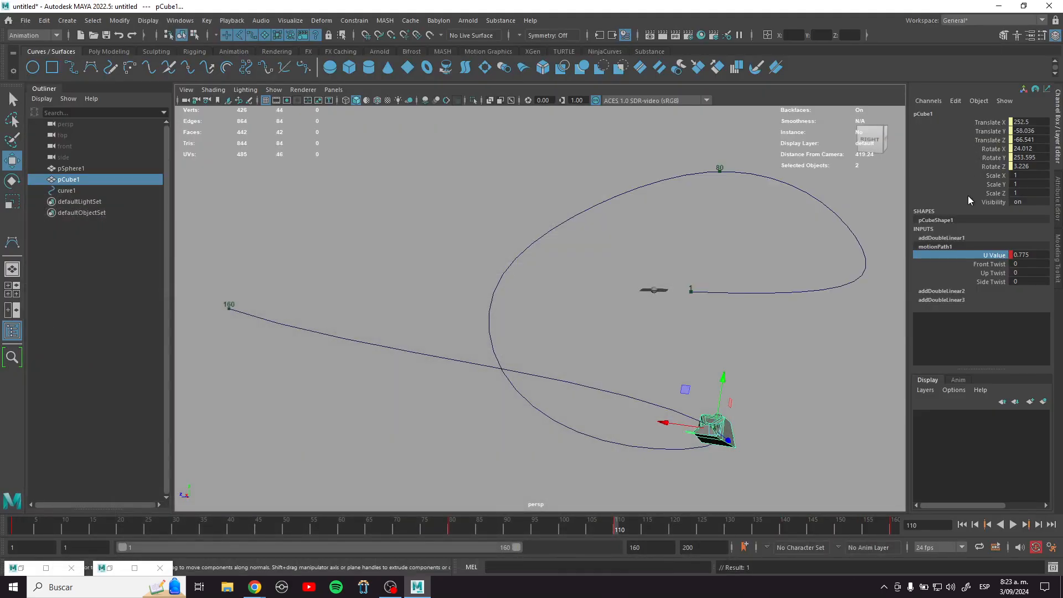
Step: Play the animation from frame 1, orbit around the path to review the smoothed motion, and stop playback
left_click(962, 524)
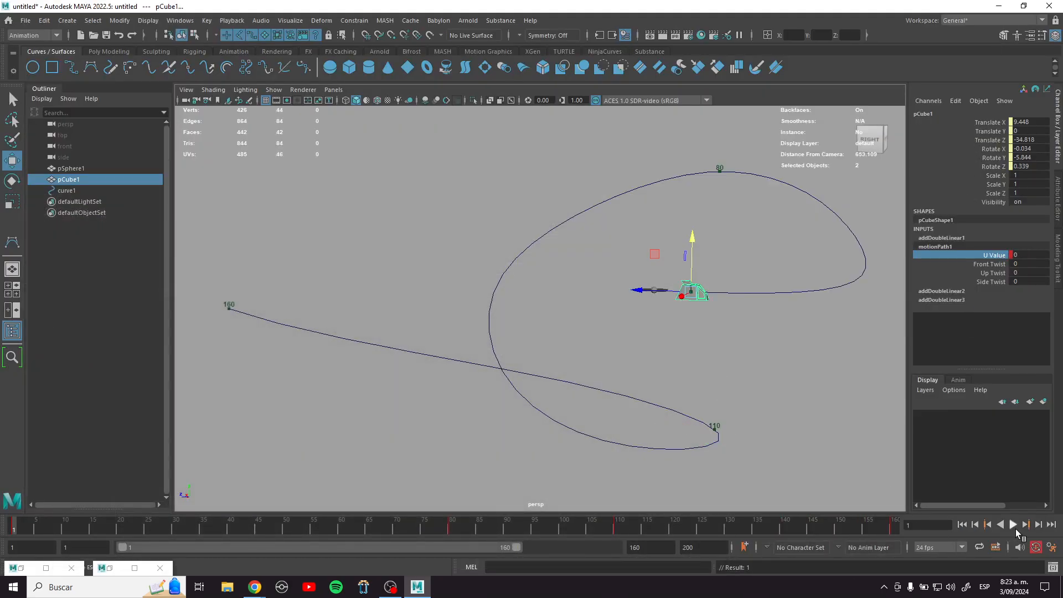
left_click(1012, 524)
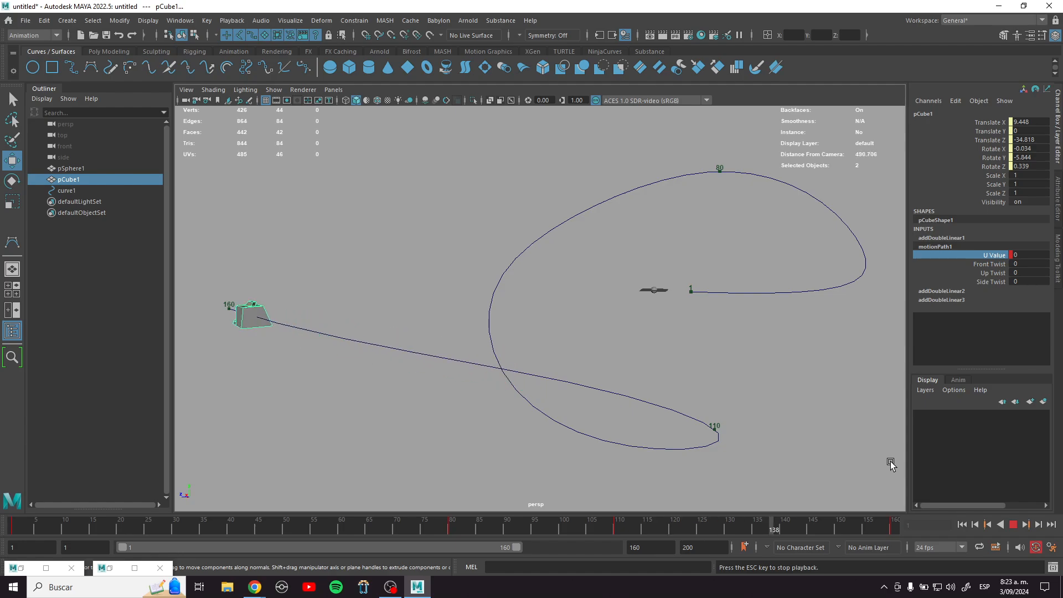
left_click_drag(605, 332, 641, 297, "alt")
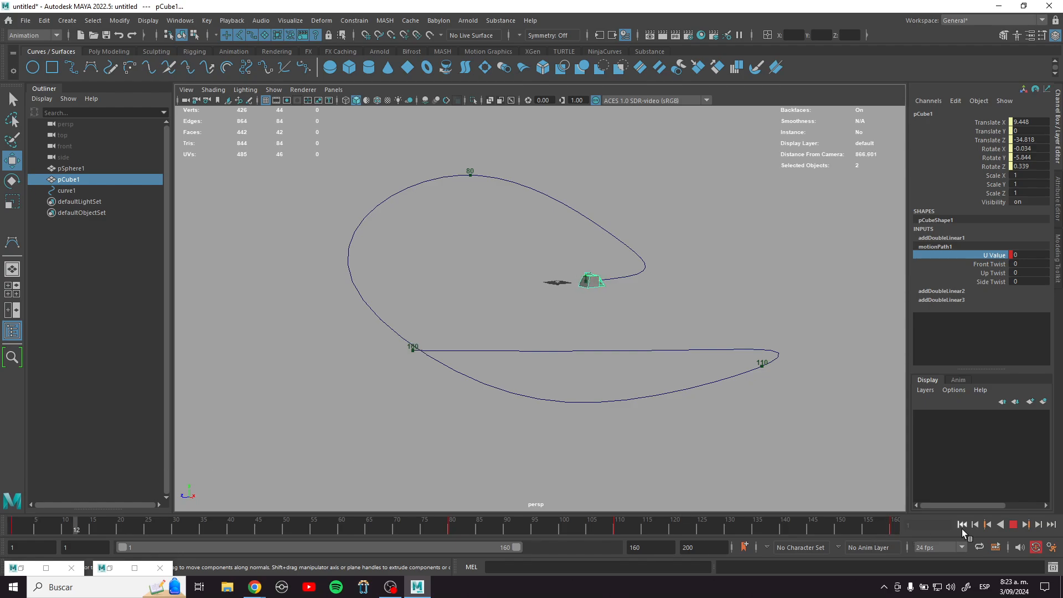
left_click(1013, 525)
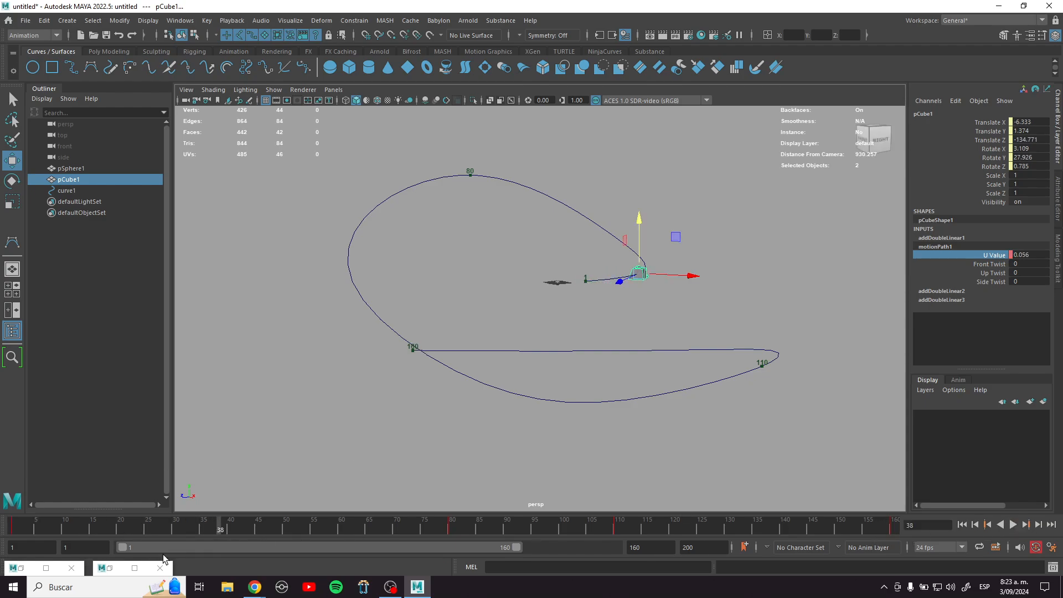
Step: Reopen the Graph Editor and apply flat tangents to the U Value key at frame 160
left_click(111, 568)
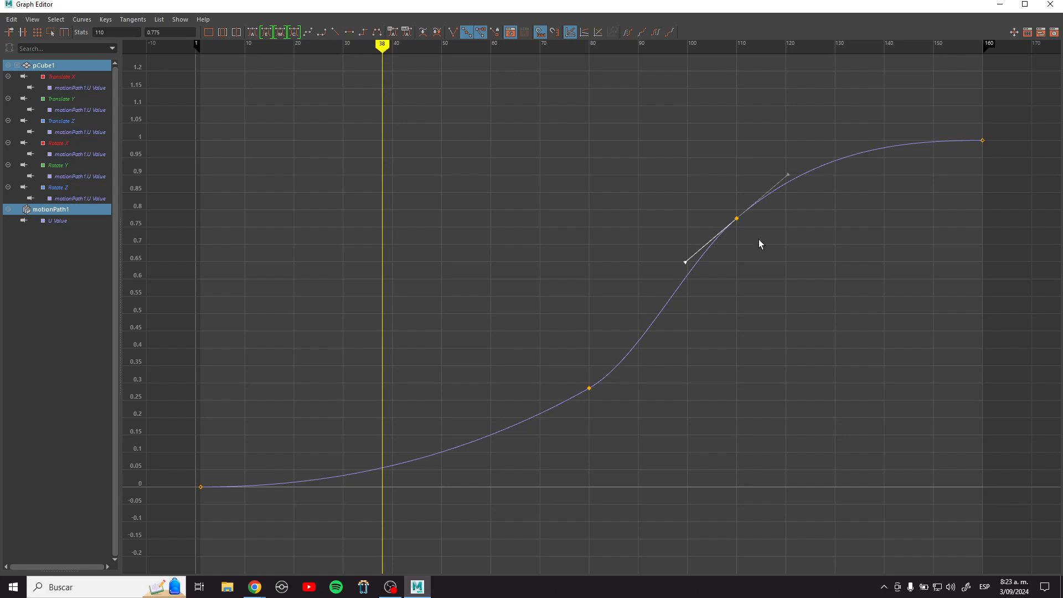
left_click_drag(950, 125, 947, 127)
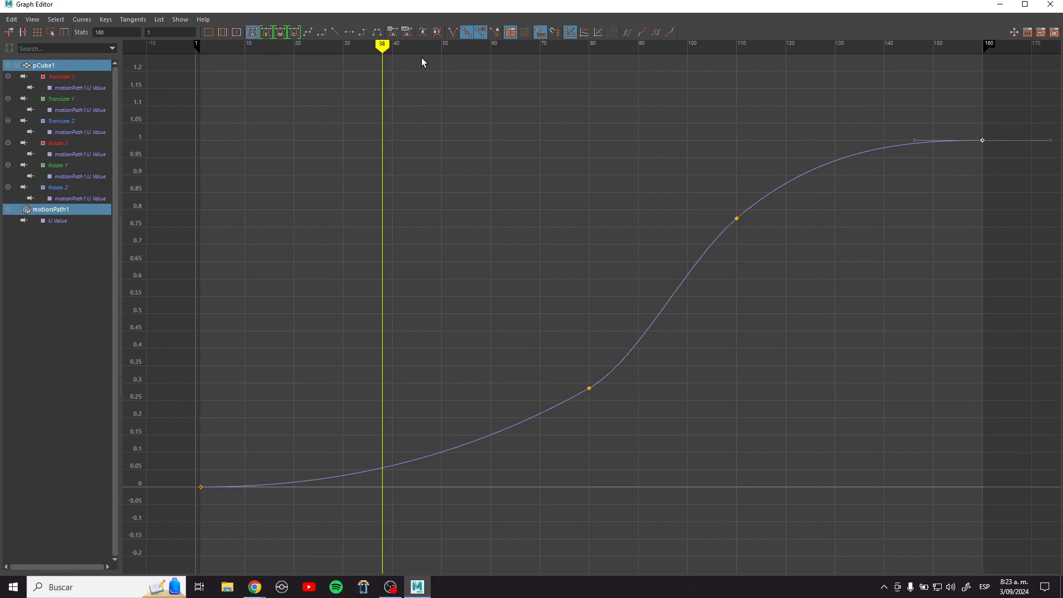
left_click(350, 32)
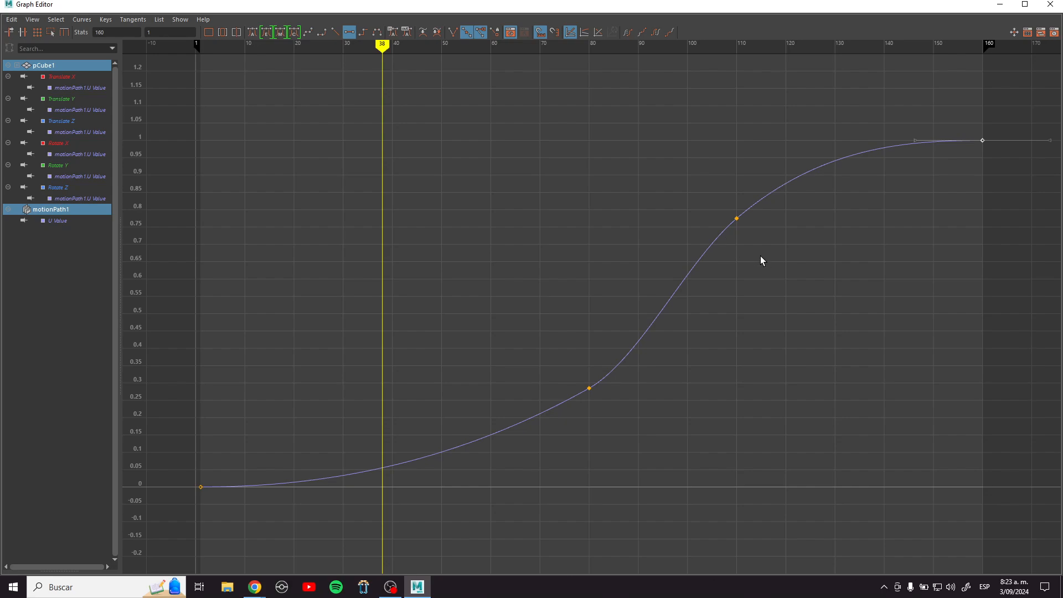
Step: Steepen the tangents of the frame 110 and frame 80 keys further for a smoother S-shaped curve, then minimize the editor
left_click_drag(759, 249, 714, 205)
left_click_drag(806, 202, 766, 140)
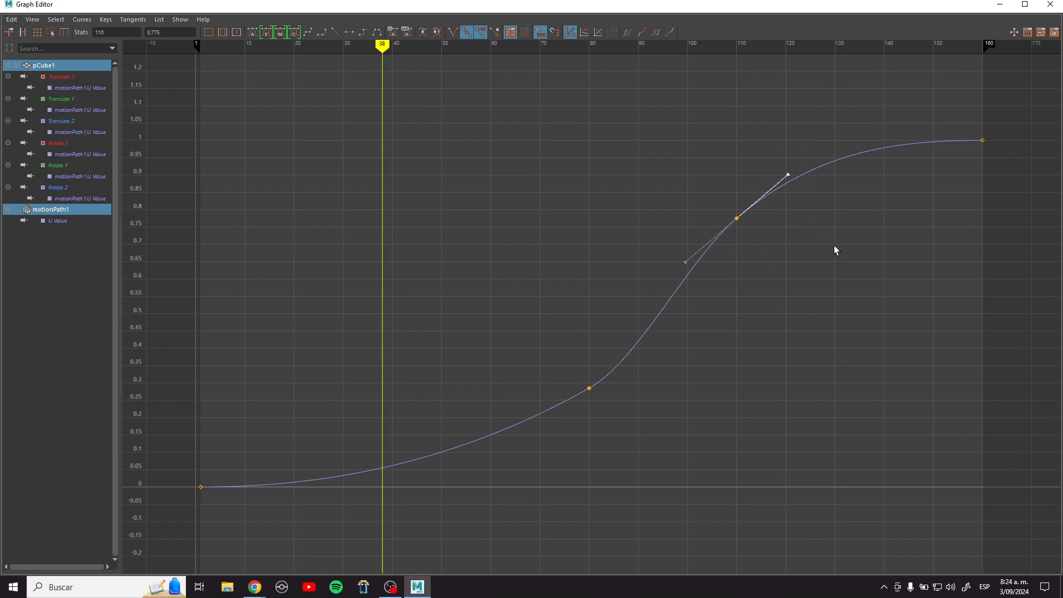
mouse_move(836, 250)
middle_mouse_down()
mouse_move(816, 242)
mouse_move(828, 244)
middle_mouse_up()
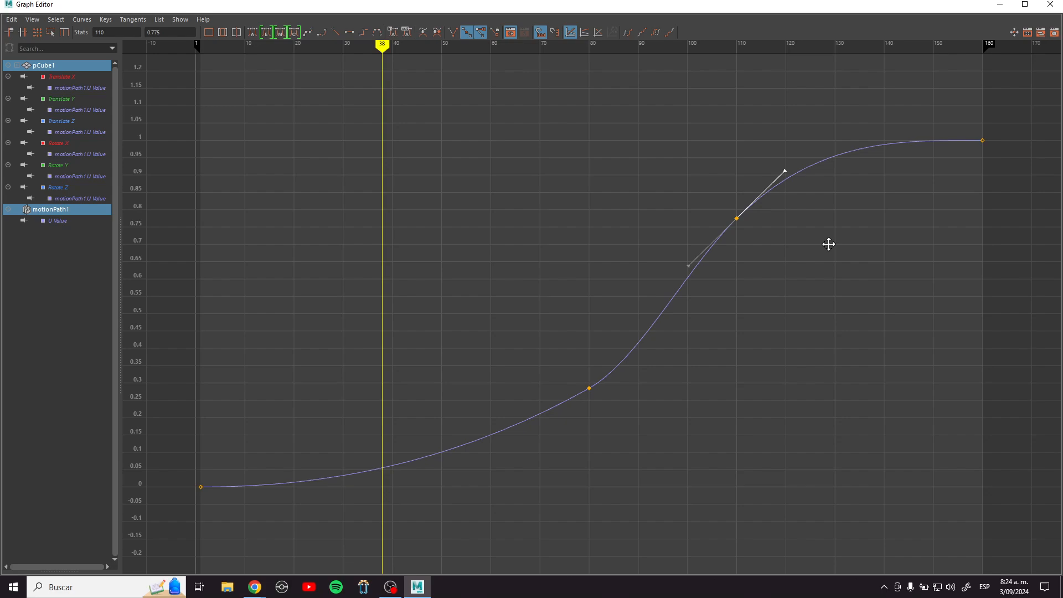
left_click_drag(683, 399, 580, 362)
left_click_drag(667, 375, 628, 330)
middle_click_drag(690, 361, 682, 348)
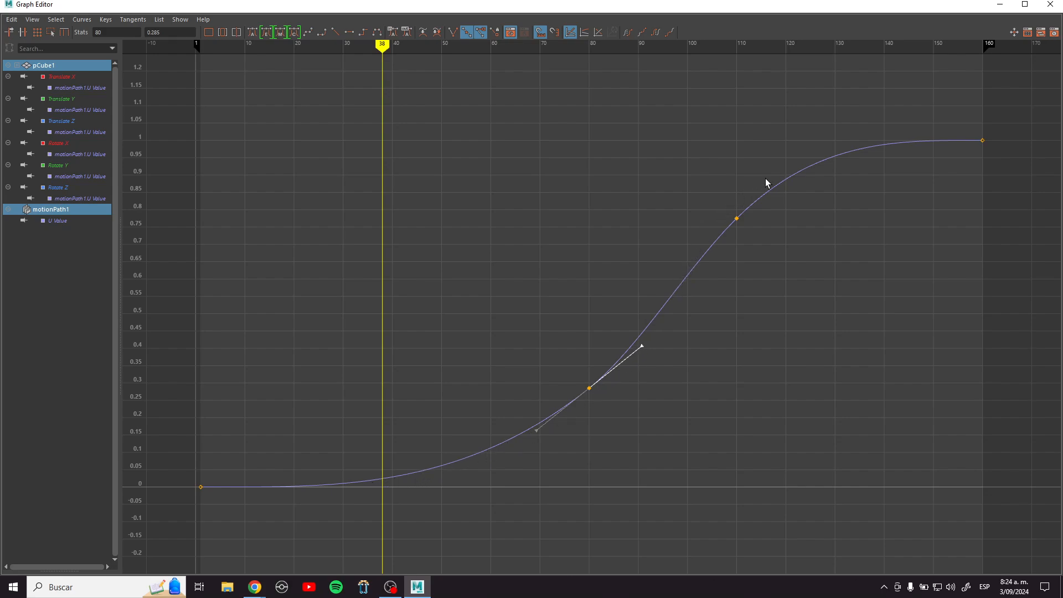
left_click(999, 4)
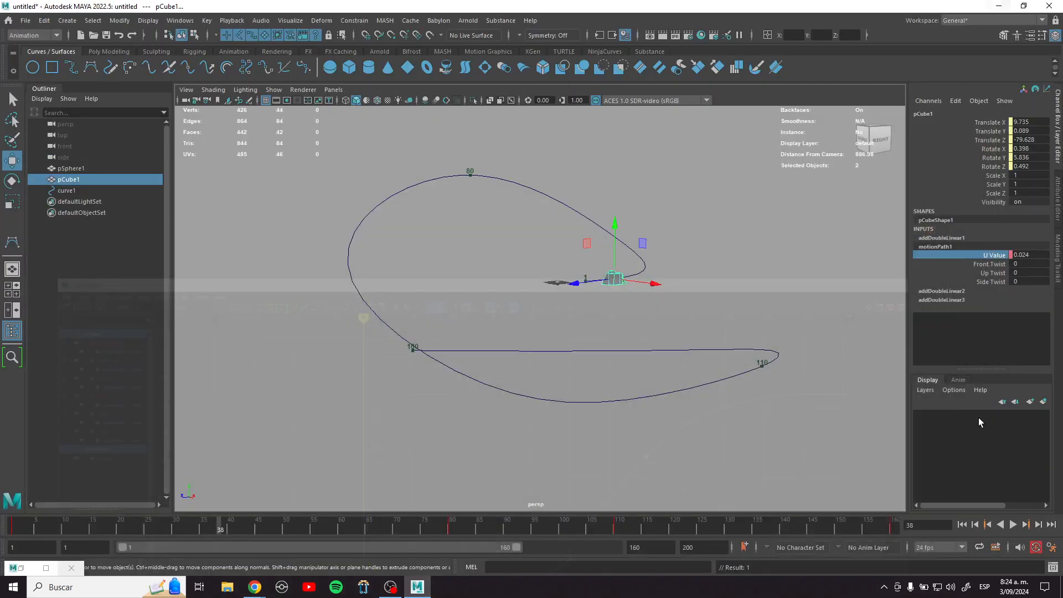
Step: Replay the animation from the start, check the new easing from another angle, and stop playback
left_click(962, 524)
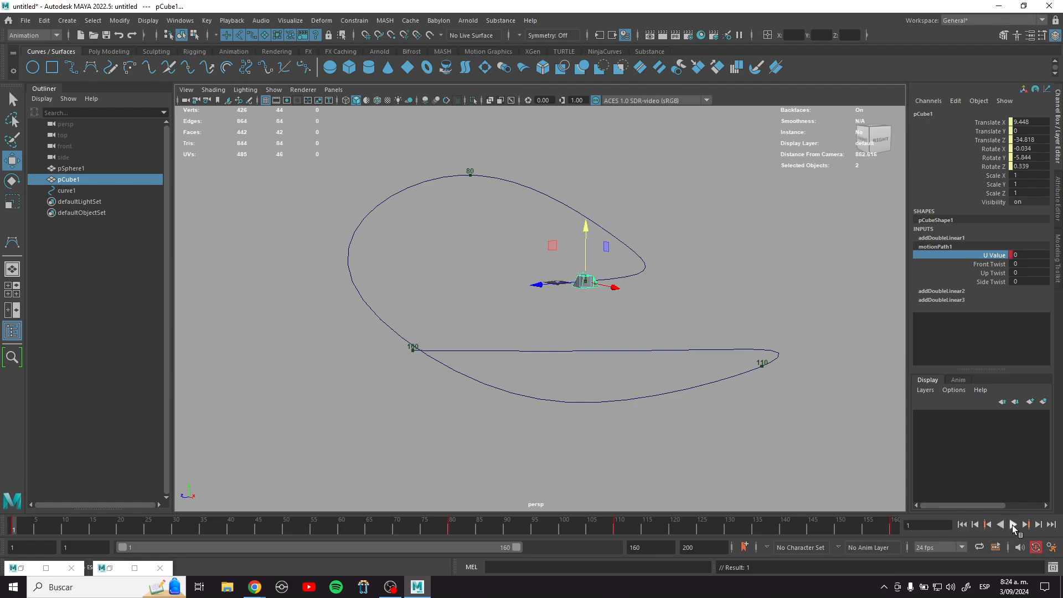
left_click(1012, 524)
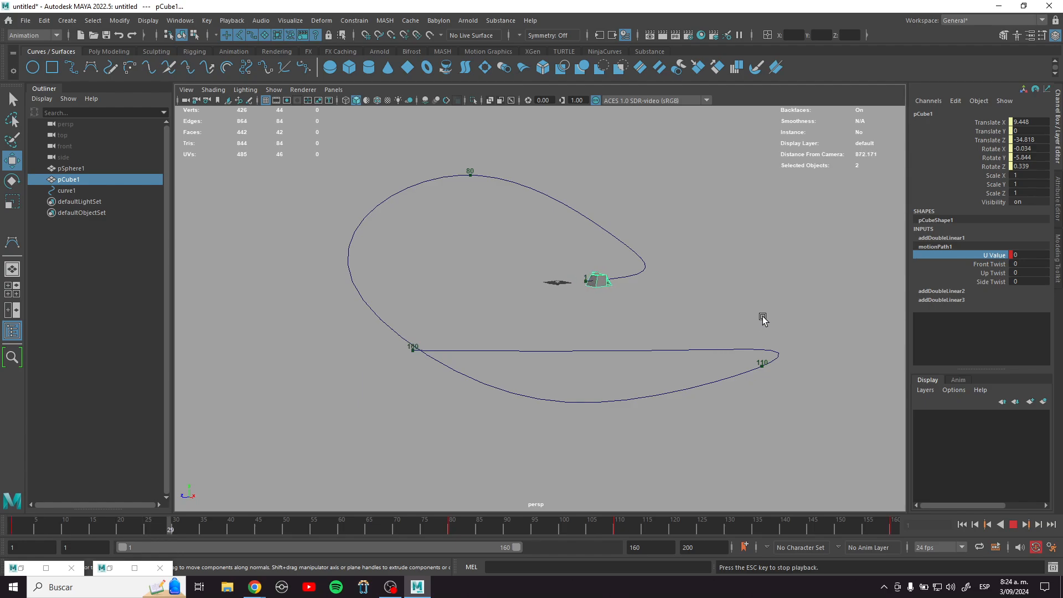
left_click_drag(762, 315, 672, 310, "alt")
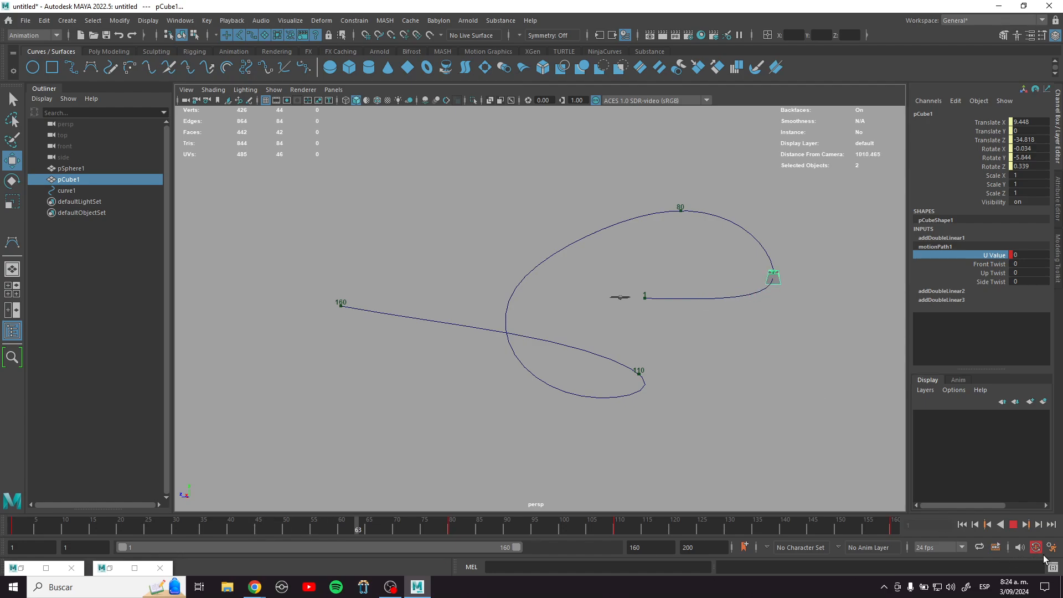
left_click(1014, 524)
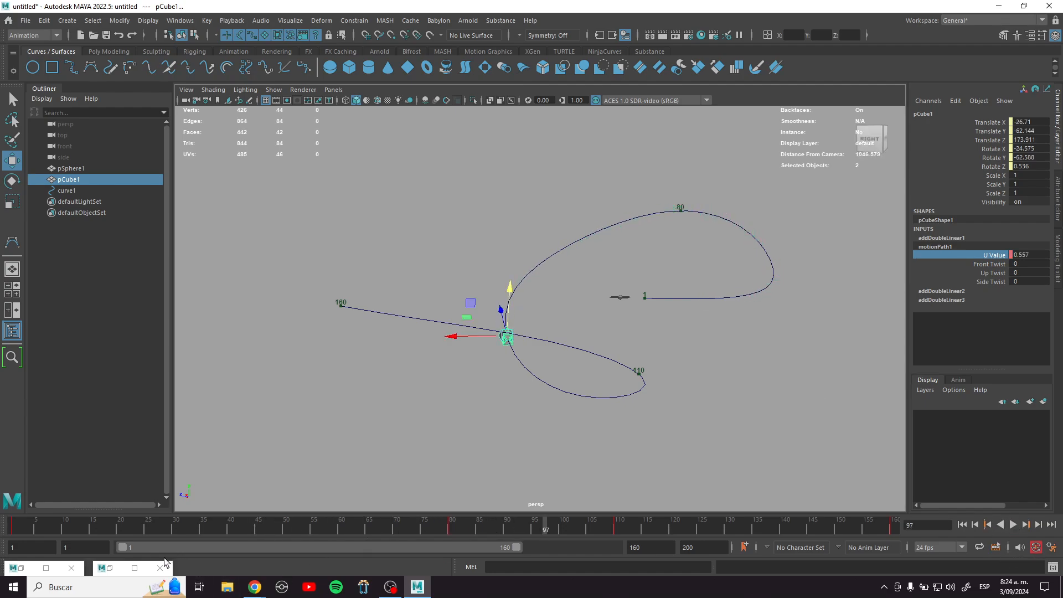
Step: In the Graph Editor, shift the frame 110 key to frame 106 and the frame 80 key to frame 83, keeping their values
left_click(109, 568)
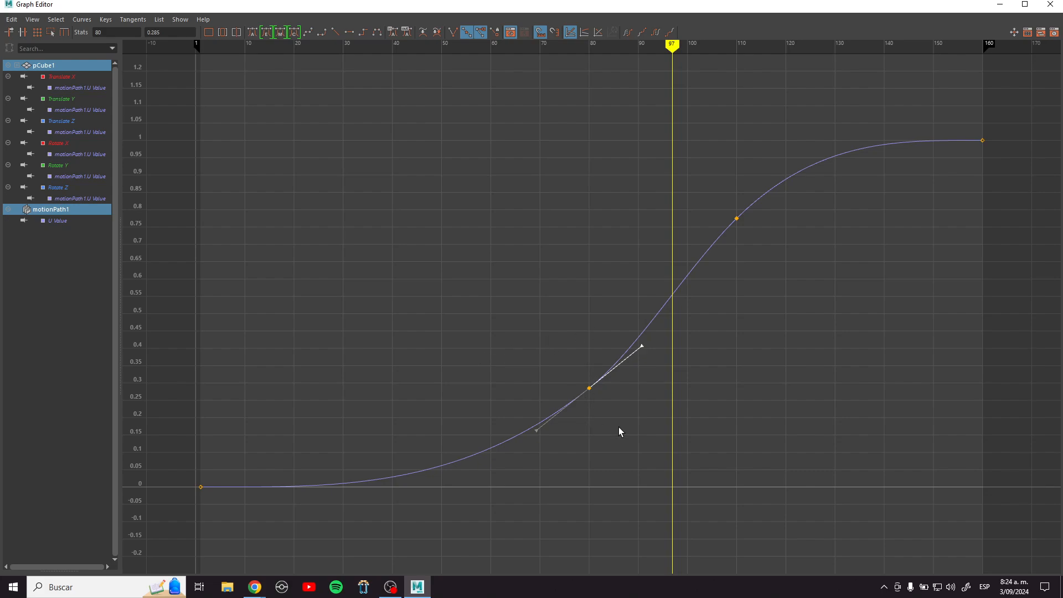
left_click_drag(616, 413, 565, 376)
left_click_drag(739, 256, 708, 217)
middle_click_drag(768, 299, 742, 295, "shift")
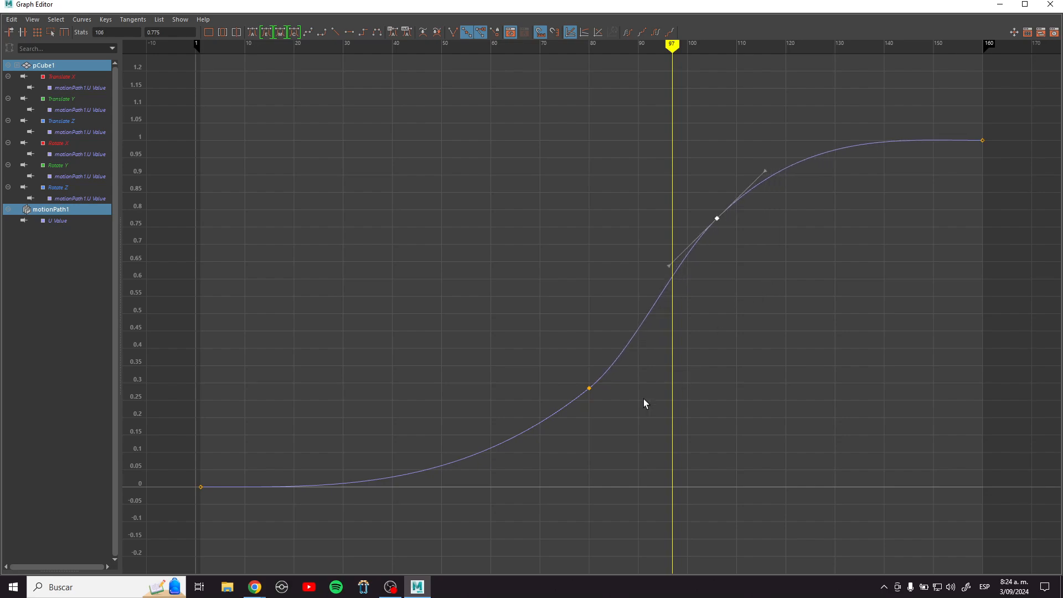
left_click_drag(631, 408, 553, 360)
middle_click_drag(652, 420, 669, 417, "shift")
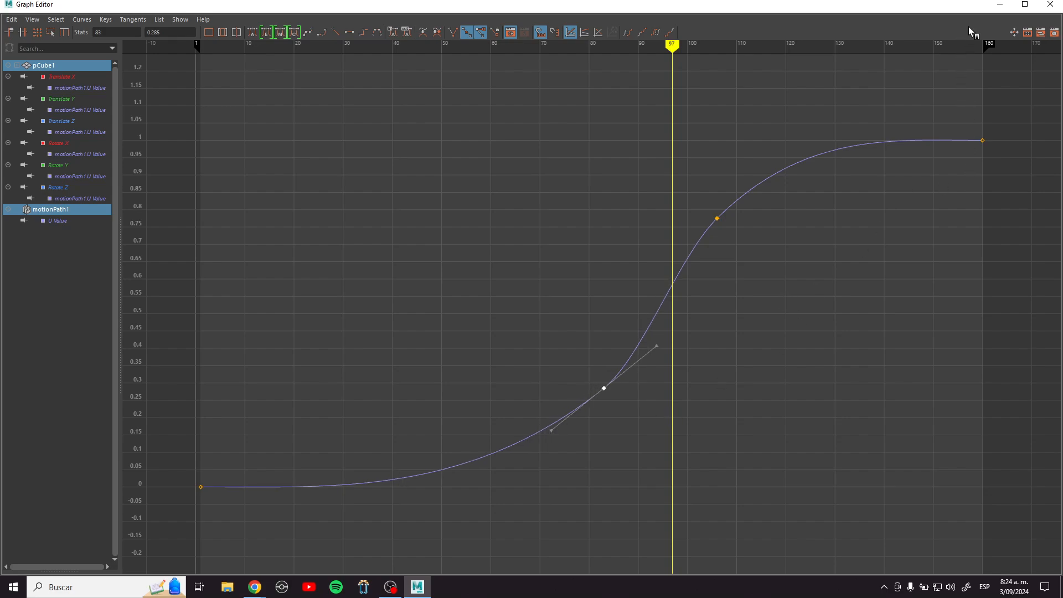
left_click(1000, 5)
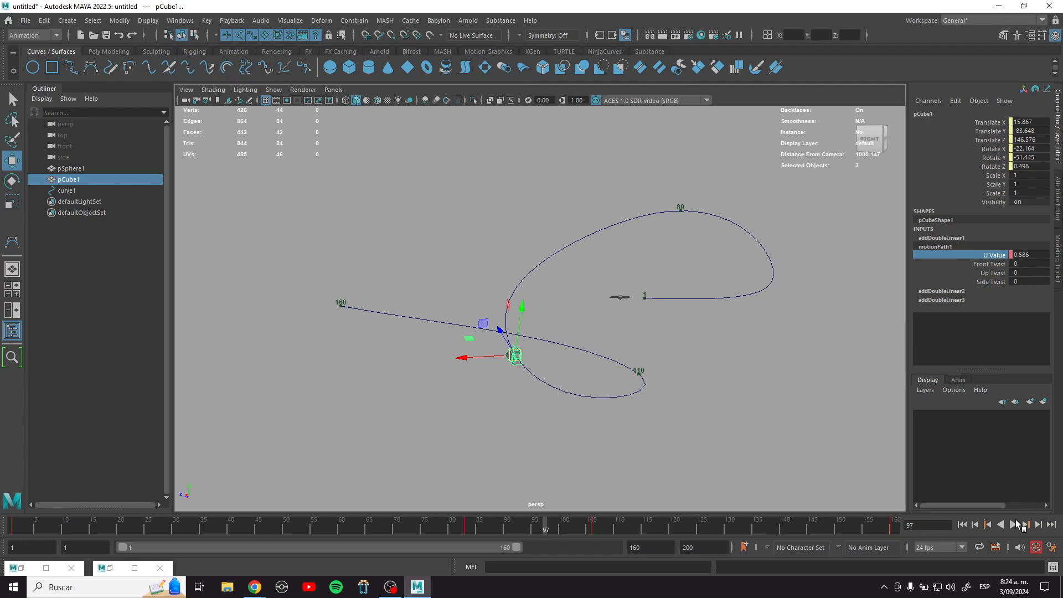
Step: Play the motion path animation, check the model's movement from other angles, and stop playback
left_click(1015, 524)
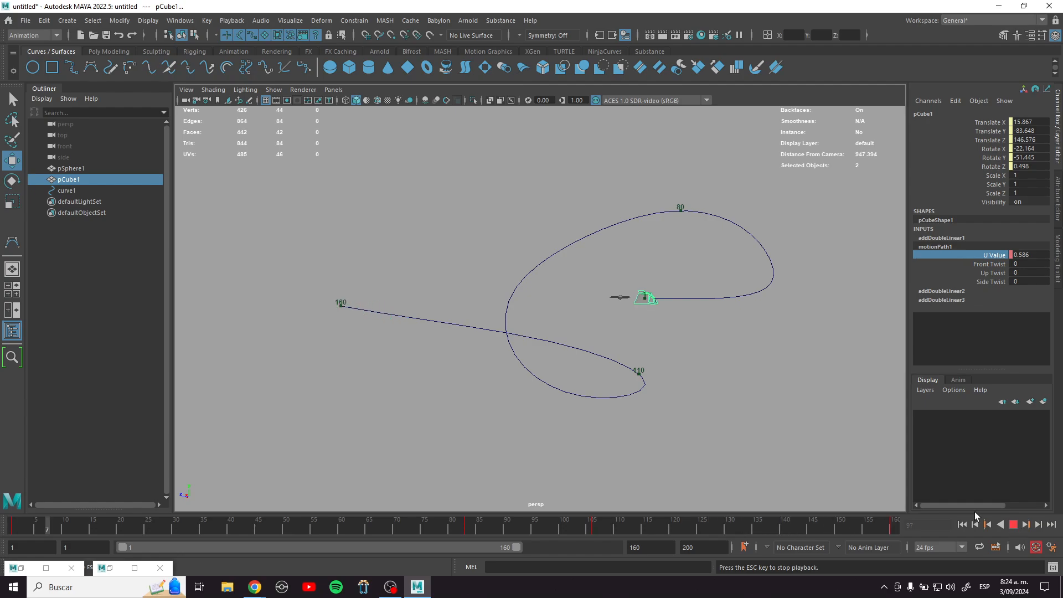
left_click_drag(542, 390, 602, 343, "alt")
scroll(593, 348, "up", 5)
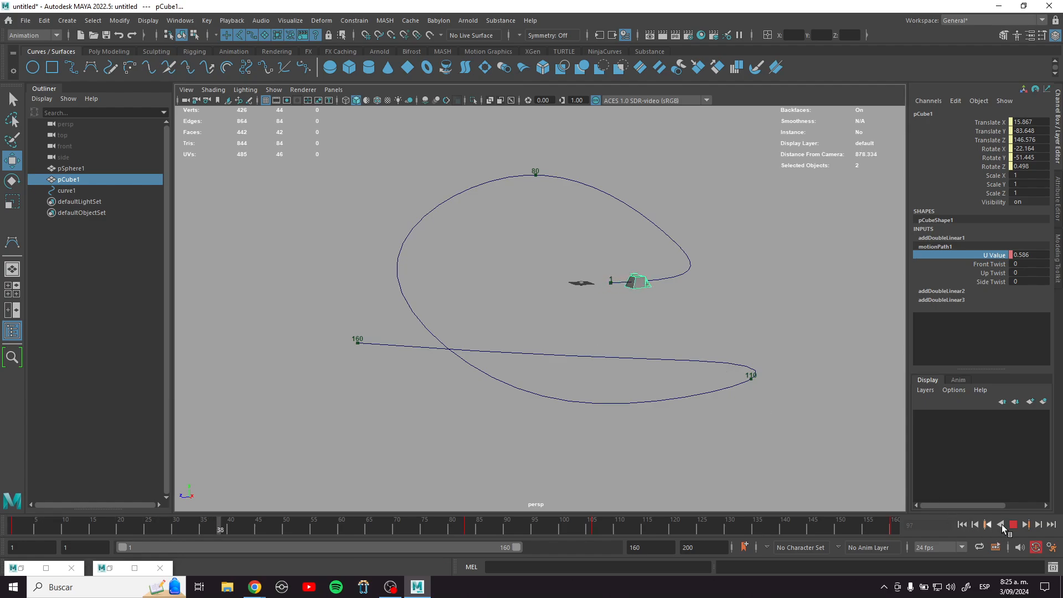
left_click(1014, 526)
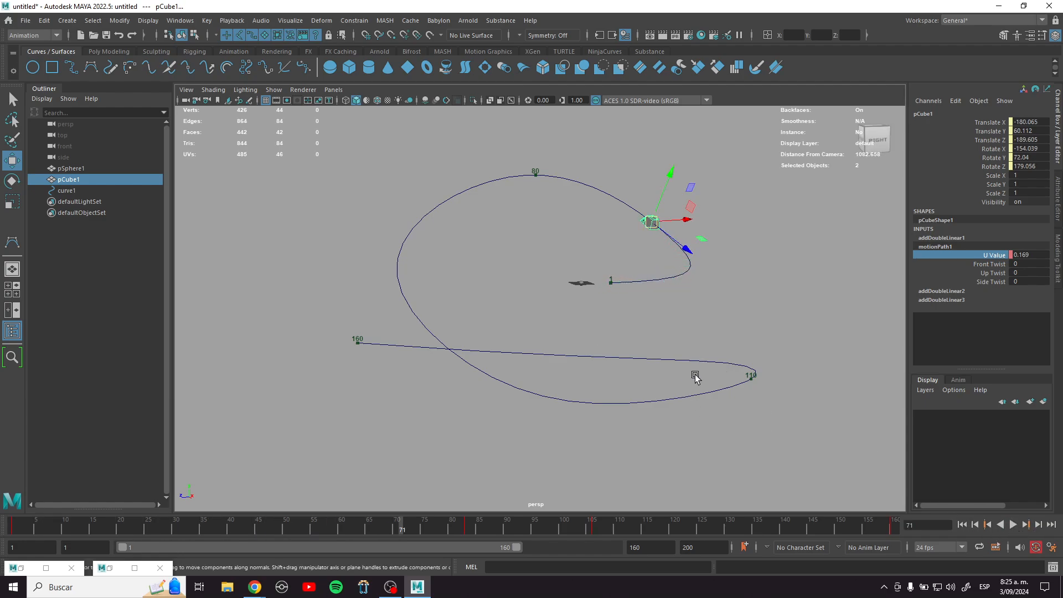
left_click_drag(723, 308, 524, 300, "alt")
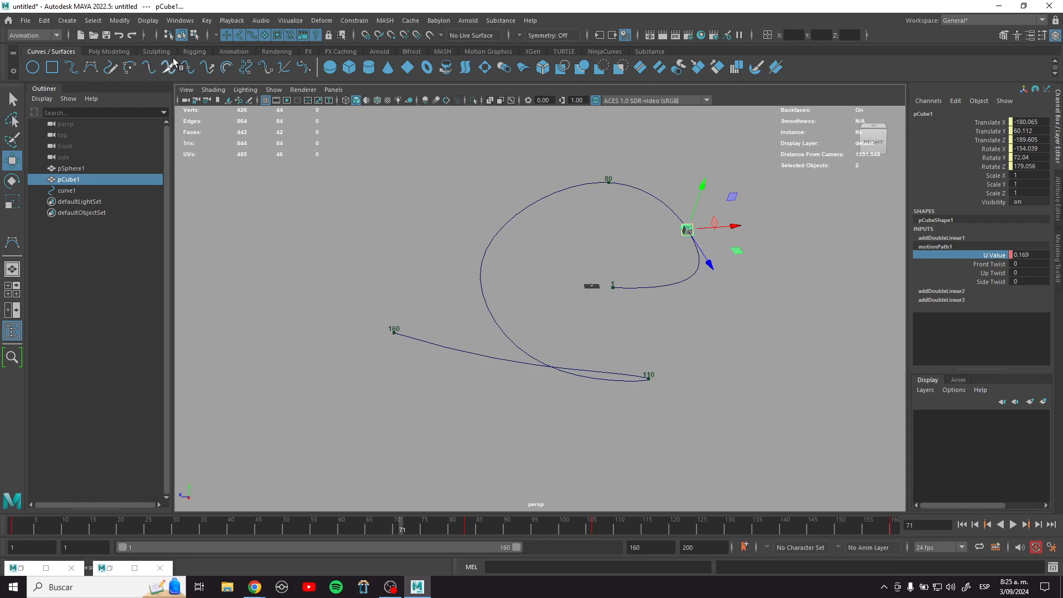
Step: Create a Camera and Aim in the scene
left_click(233, 50)
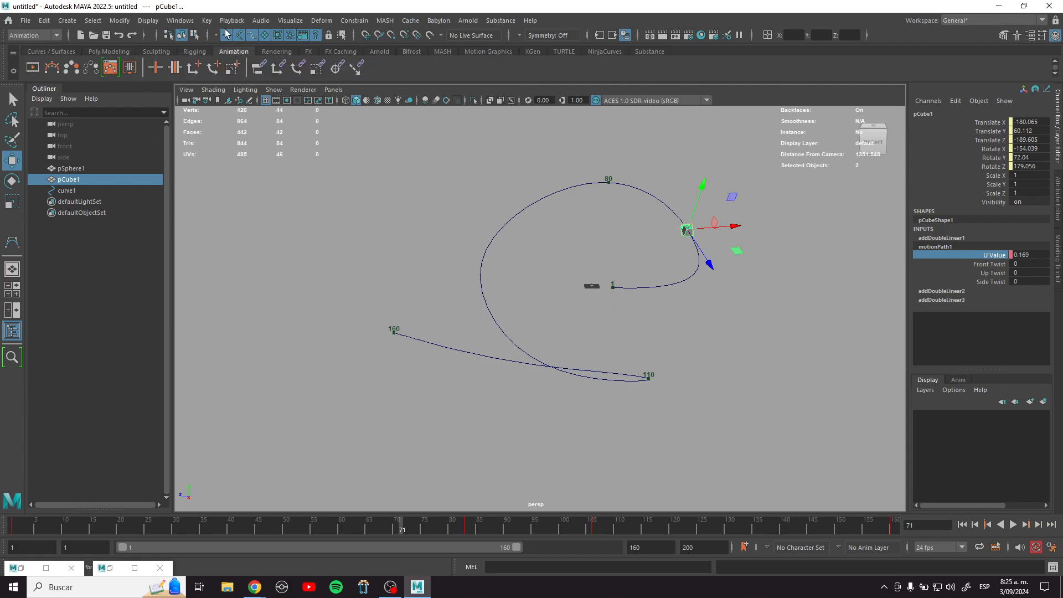
left_click(67, 20)
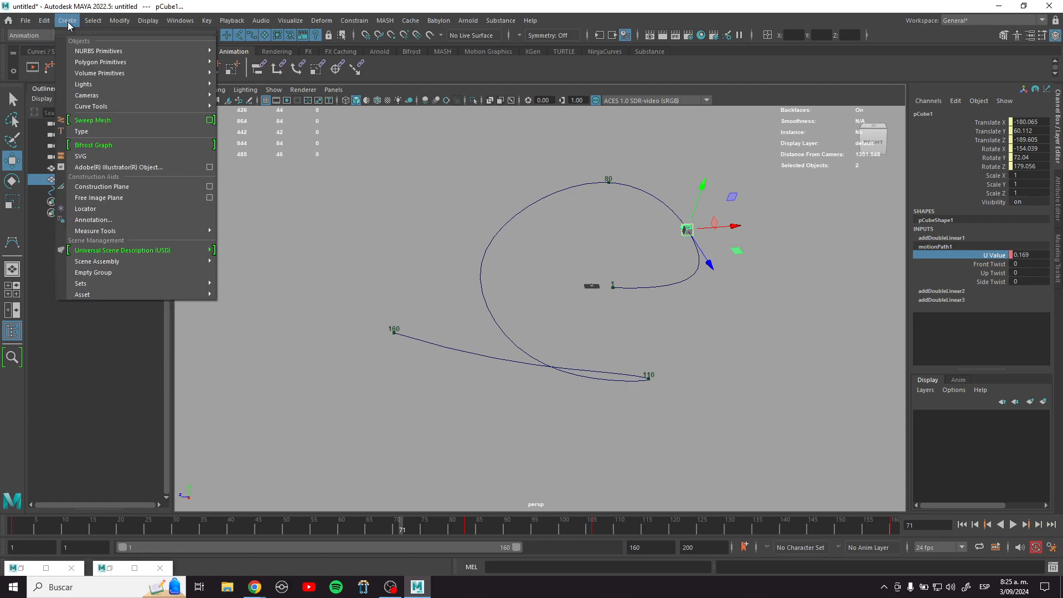
mouse_move(154, 93)
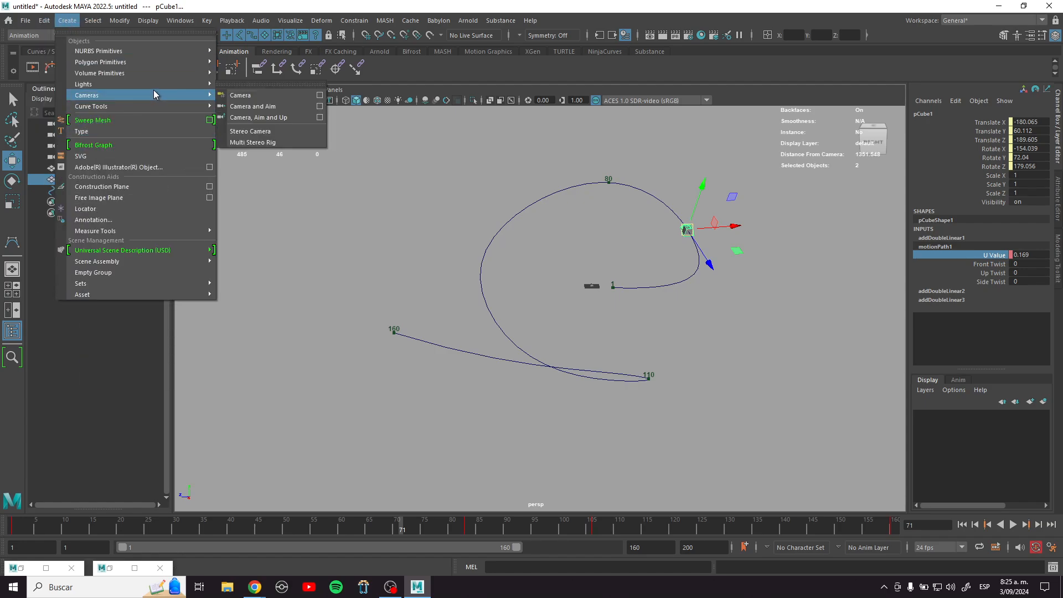
left_click(280, 105)
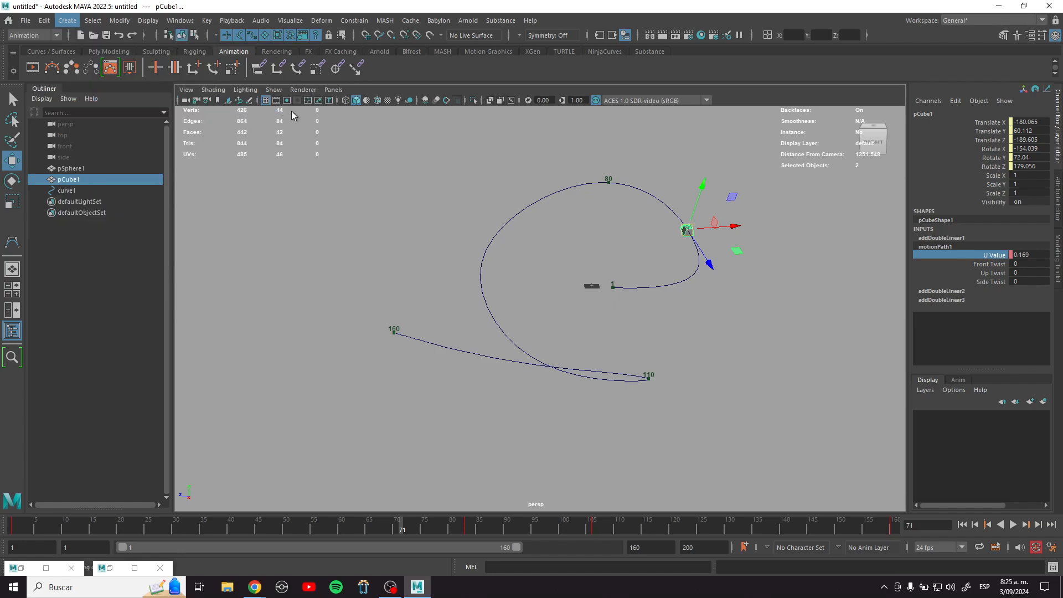
Step: Scale the new camera and its aim uniformly to about 17.28 and raise the aim to about 50 in Y
scroll(653, 339, "up", 5)
key("r")
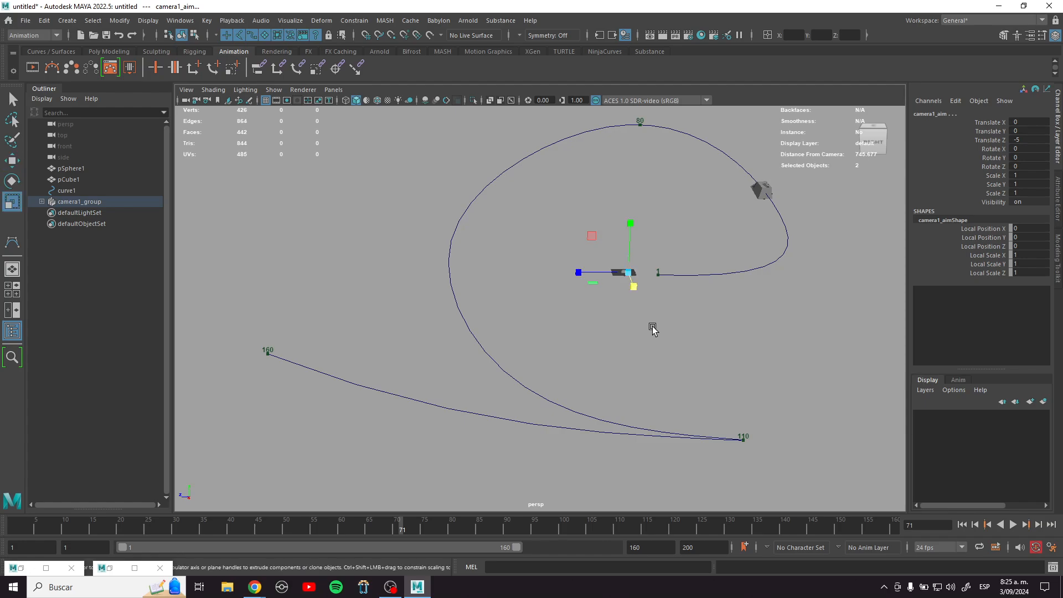
left_click_drag(623, 274, 583, 304)
key("w")
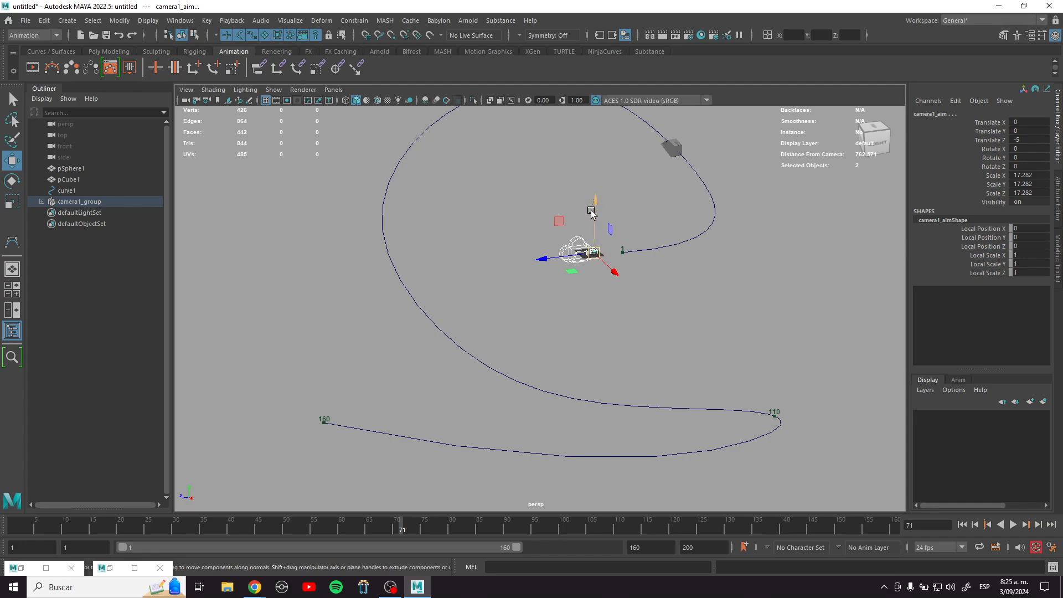
left_click_drag(594, 197, 545, 277)
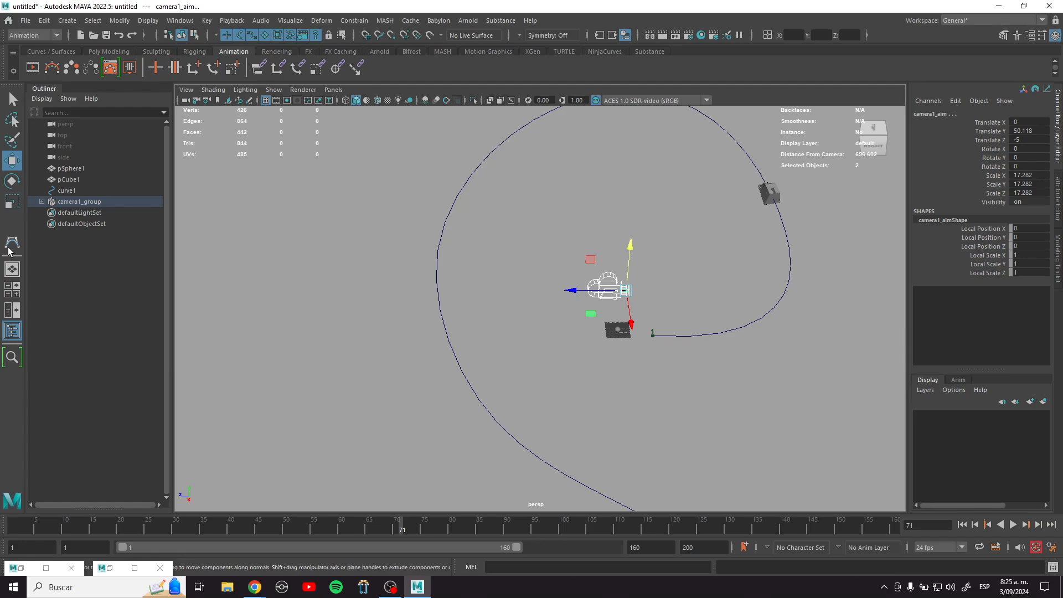
Step: Expand the camera group in the Outliner, select the aim on its own to inspect it, and clear the selection
left_click(41, 202)
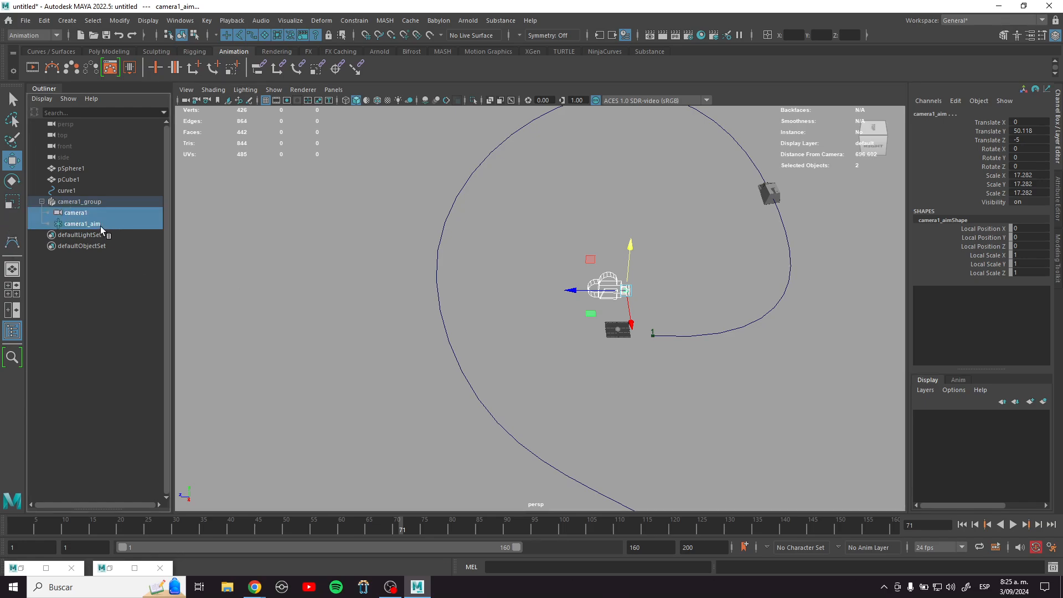
left_click(100, 224)
left_click_drag(750, 360, 664, 378, "alt")
right_click_drag(664, 378, 576, 324, "alt")
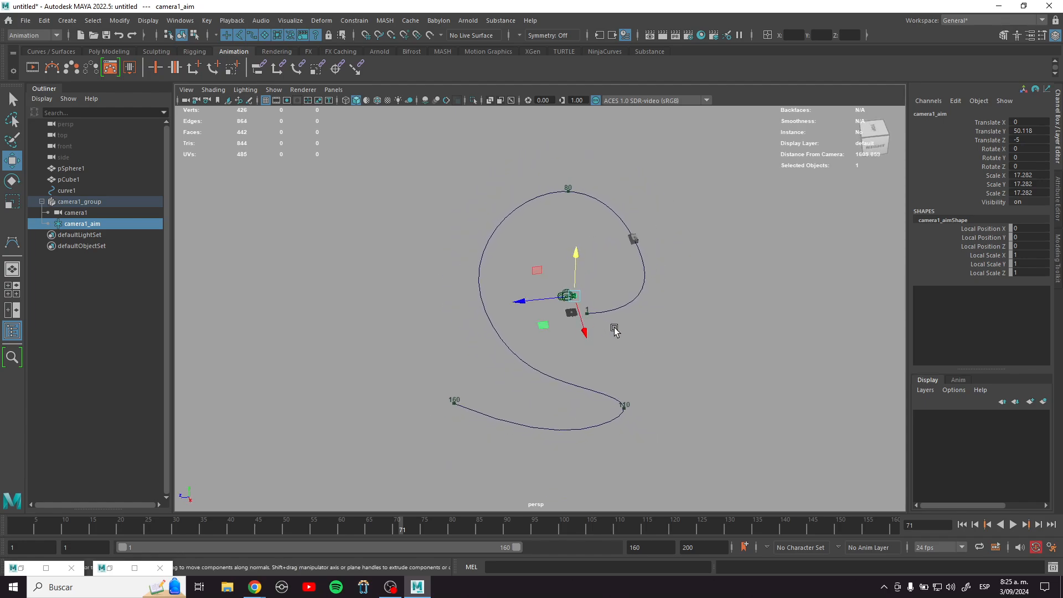
left_click_drag(614, 328, 619, 335, "alt")
left_click(673, 344)
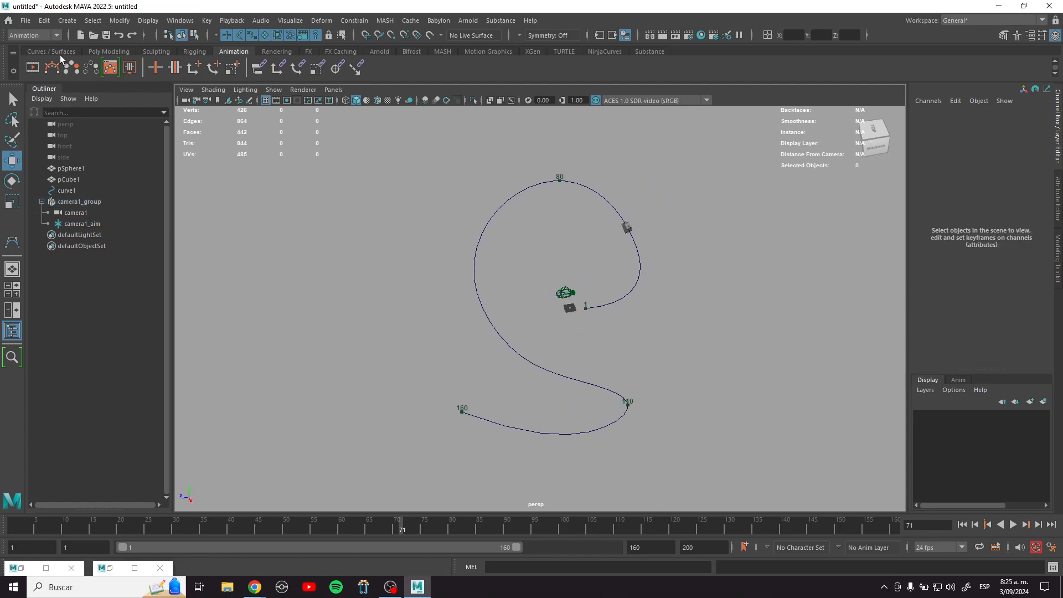
Step: Draw a nearly straight CV curve from inside the lower bend, past the camera, to inside the upper loop of the motion path
left_click(69, 51)
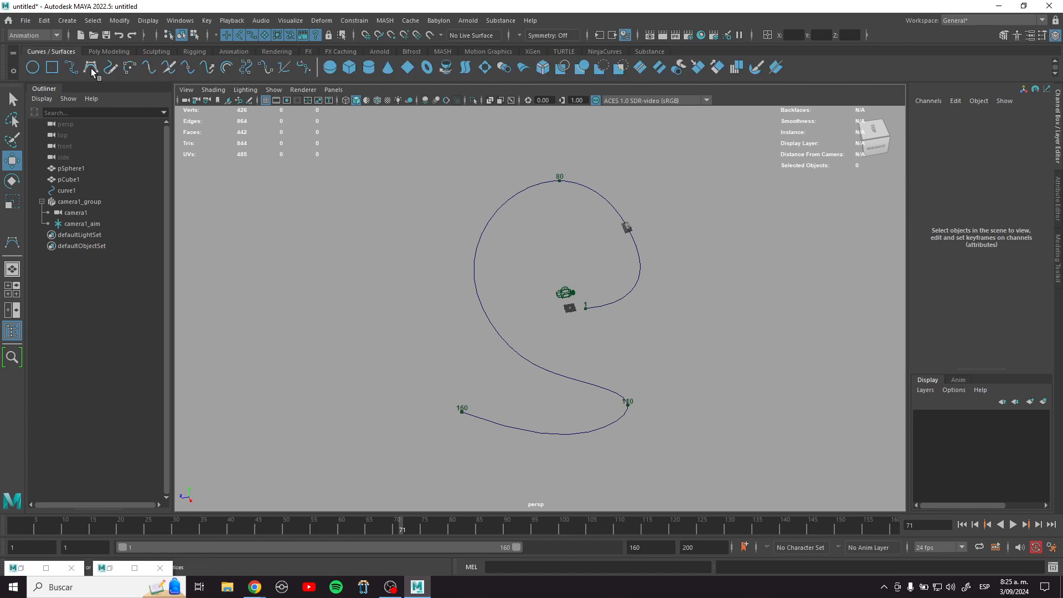
left_click(91, 68)
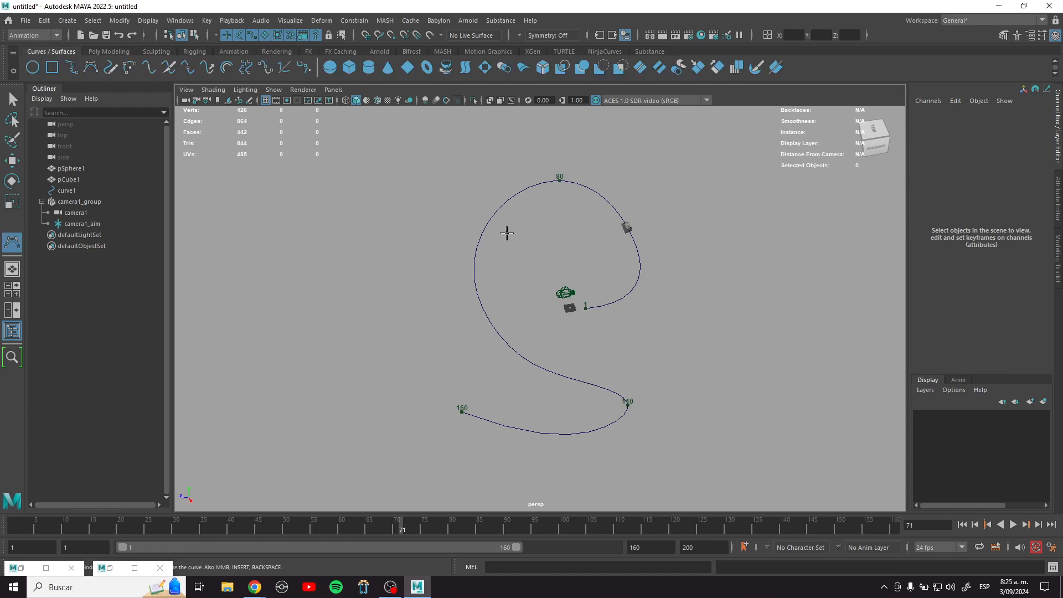
left_click_drag(575, 341, 569, 402, "alt")
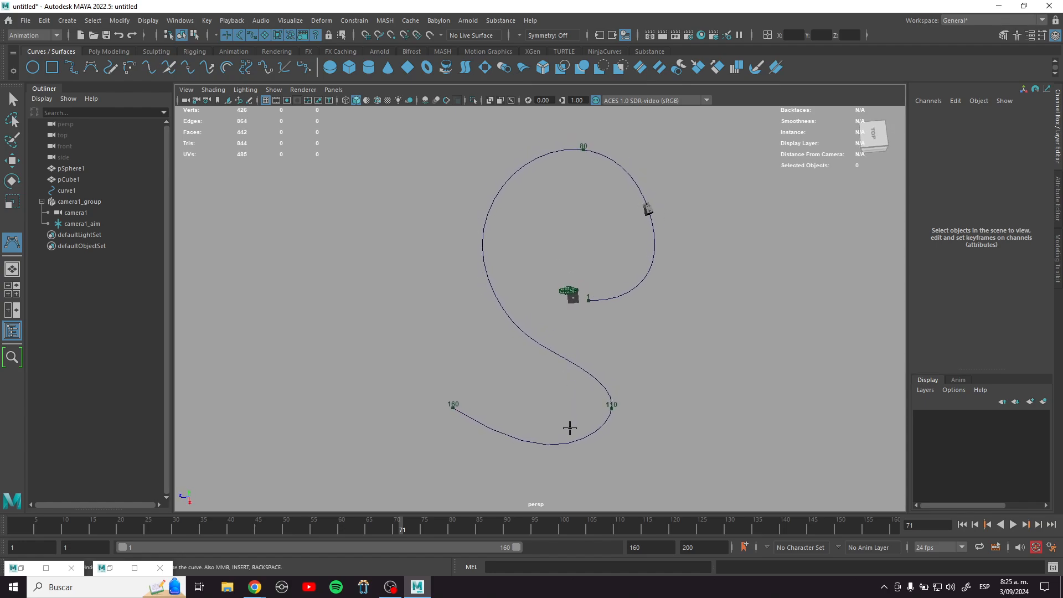
left_click(569, 428)
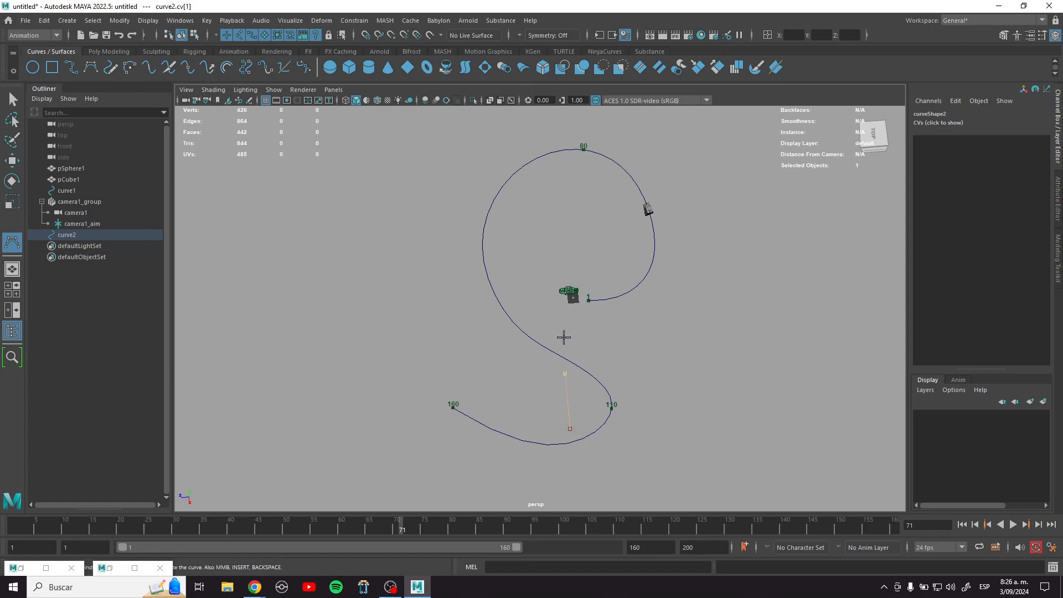
left_click(553, 244)
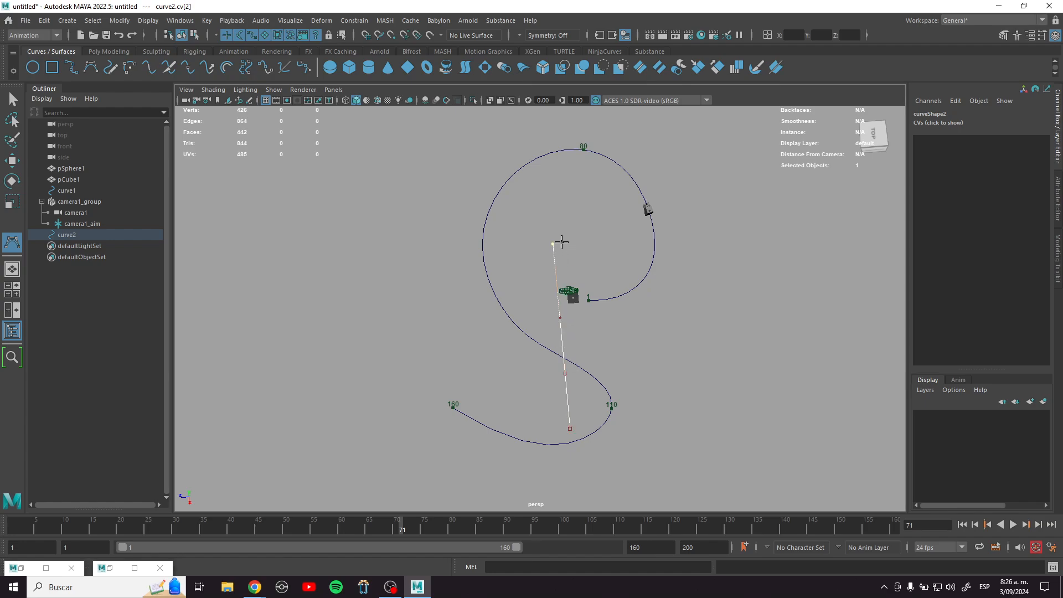
left_click(546, 183)
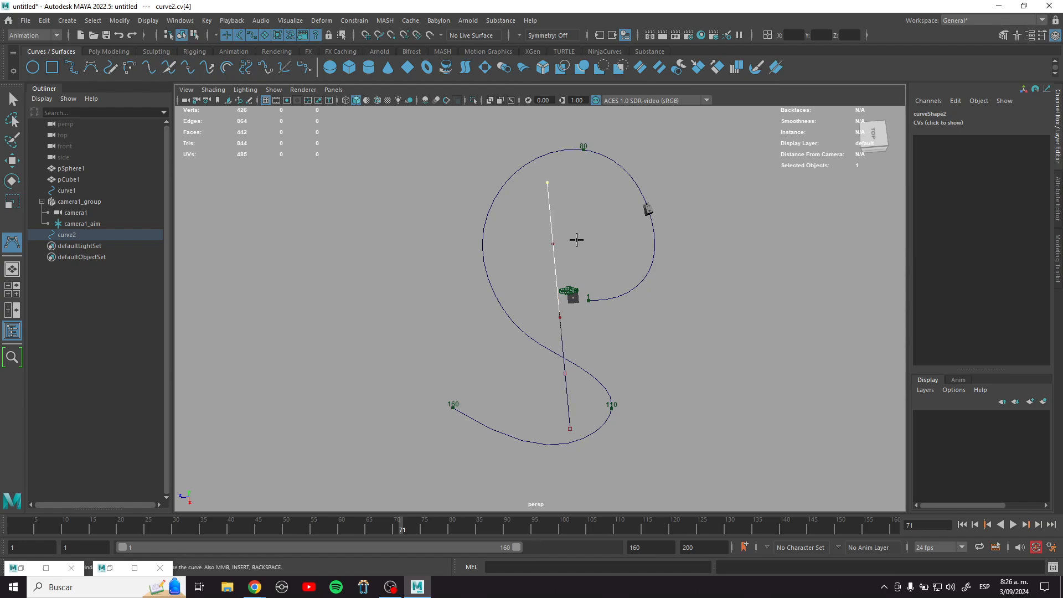
key("w")
Step: Move only the camera away from its aim to about X 42.5, Y 26, Z 22.8, beside the straight curve
right_click_drag(573, 253, 698, 420, "alt")
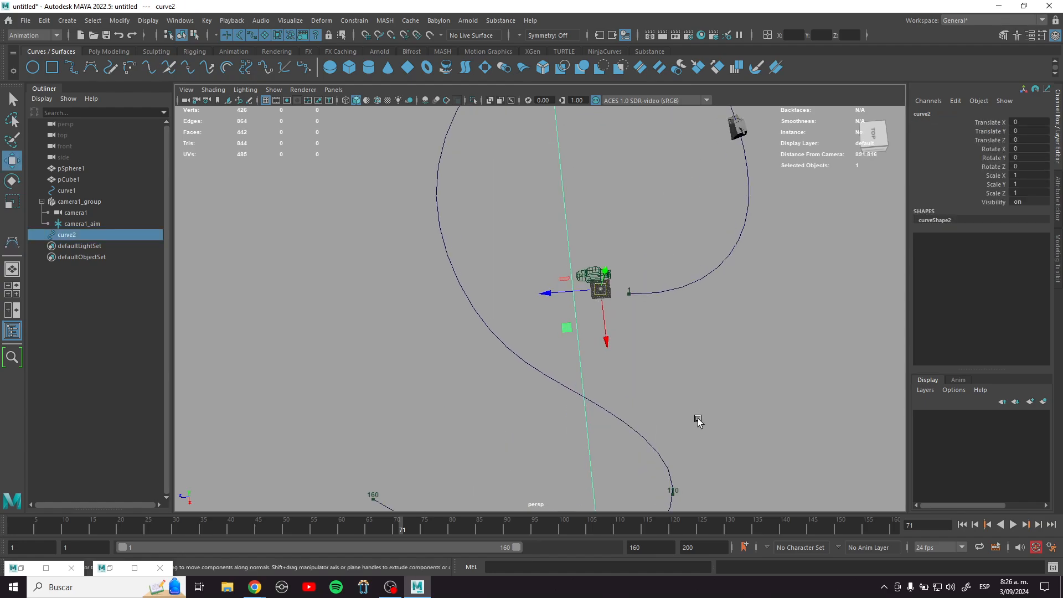
left_click_drag(643, 327, 679, 344, "alt")
middle_click_drag(663, 301, 626, 247, "alt")
middle_click_drag(528, 206, 528, 210, "alt")
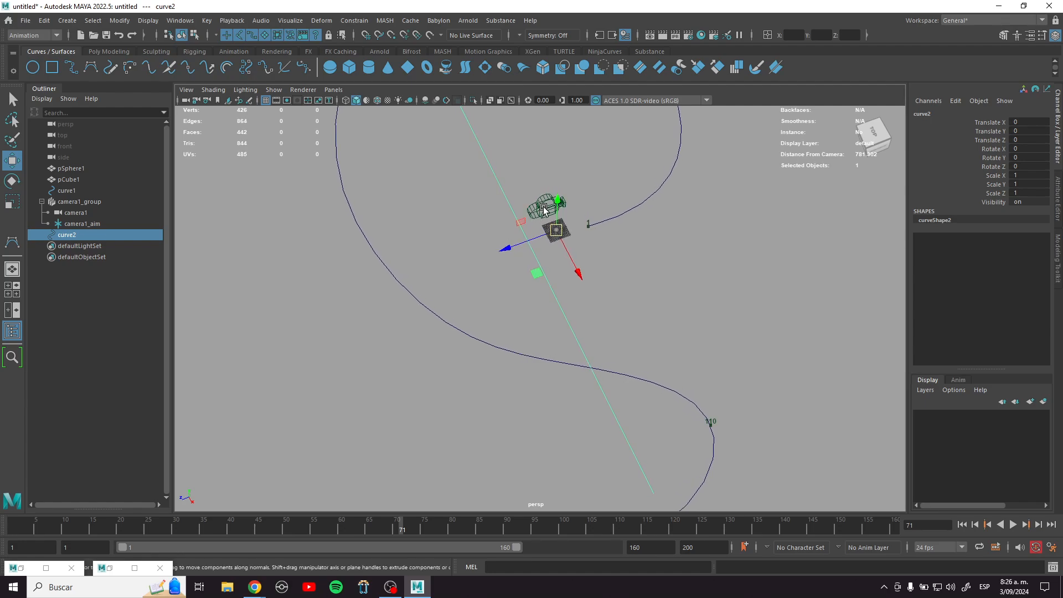
left_click(544, 209)
left_click_drag(544, 210, 616, 357)
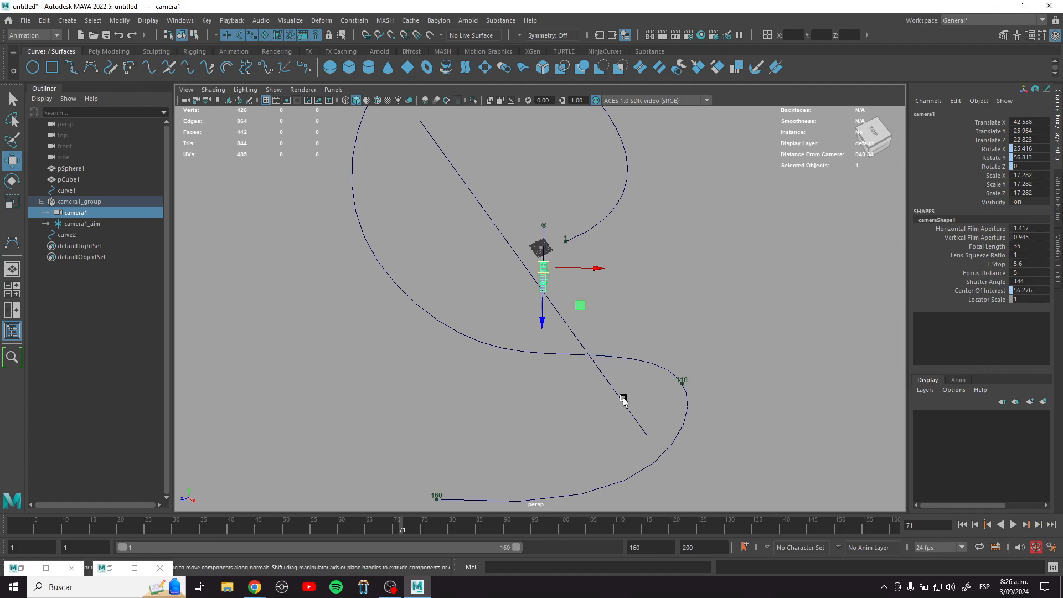
Step: Try to attach the camera to the straight curve as a motion path over the Time Slider range, with the existing options
left_click(620, 399, "shift")
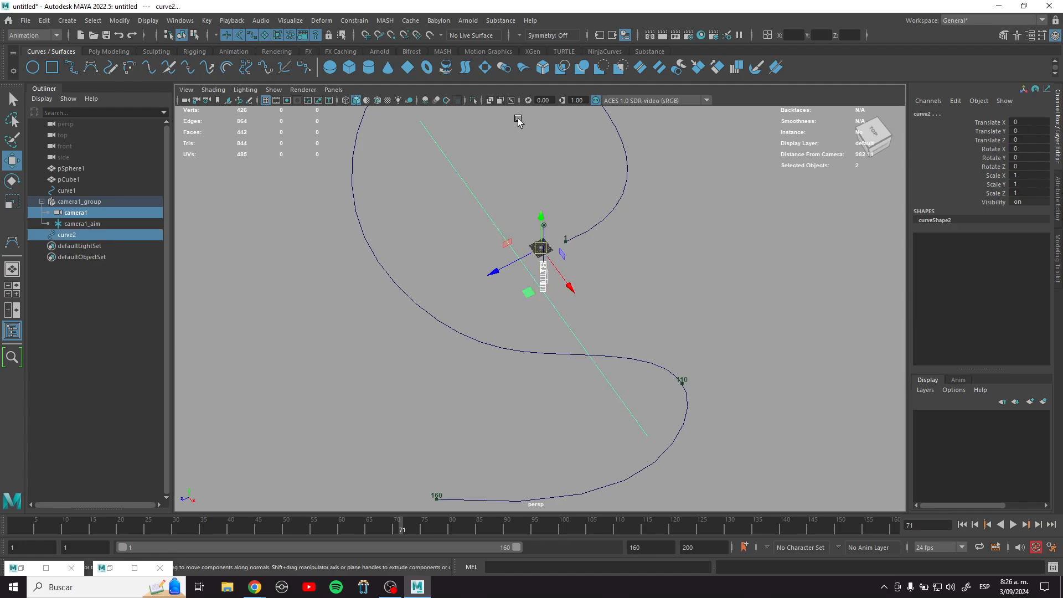
left_click(125, 21)
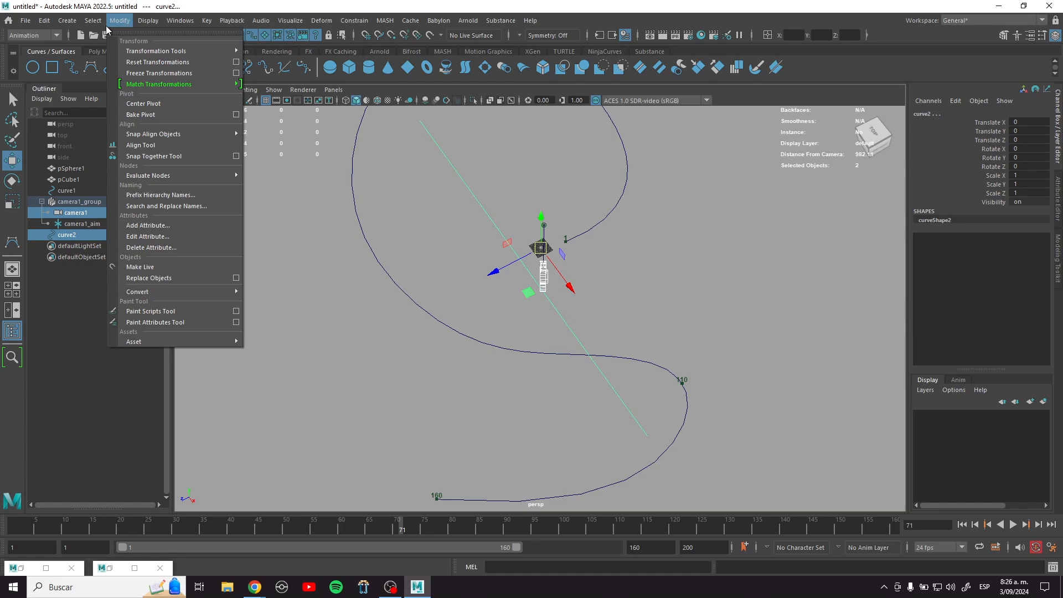
mouse_move(64, 24)
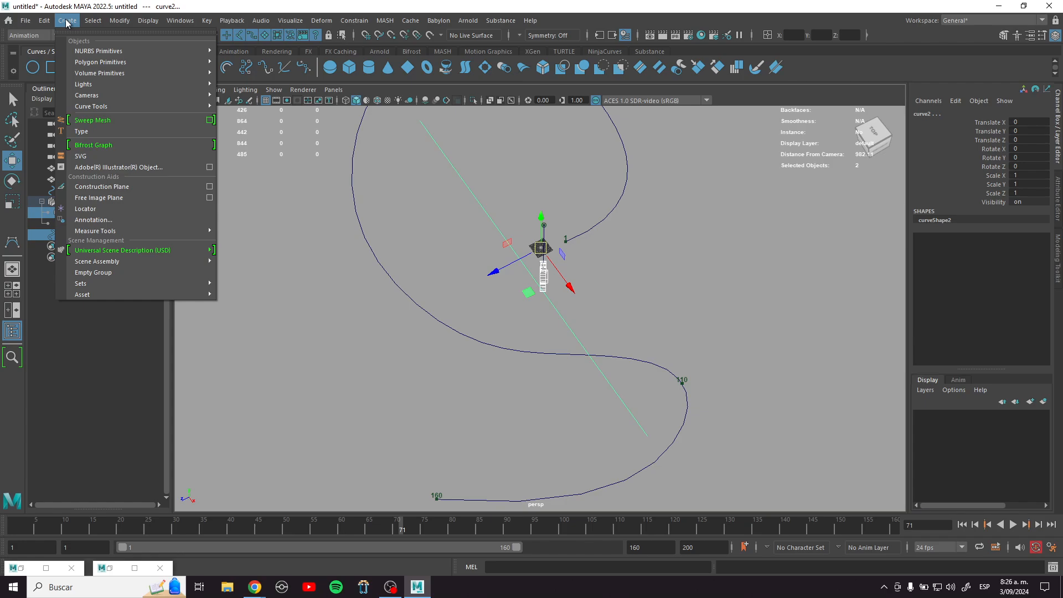
mouse_move(352, 23)
mouse_move(413, 141)
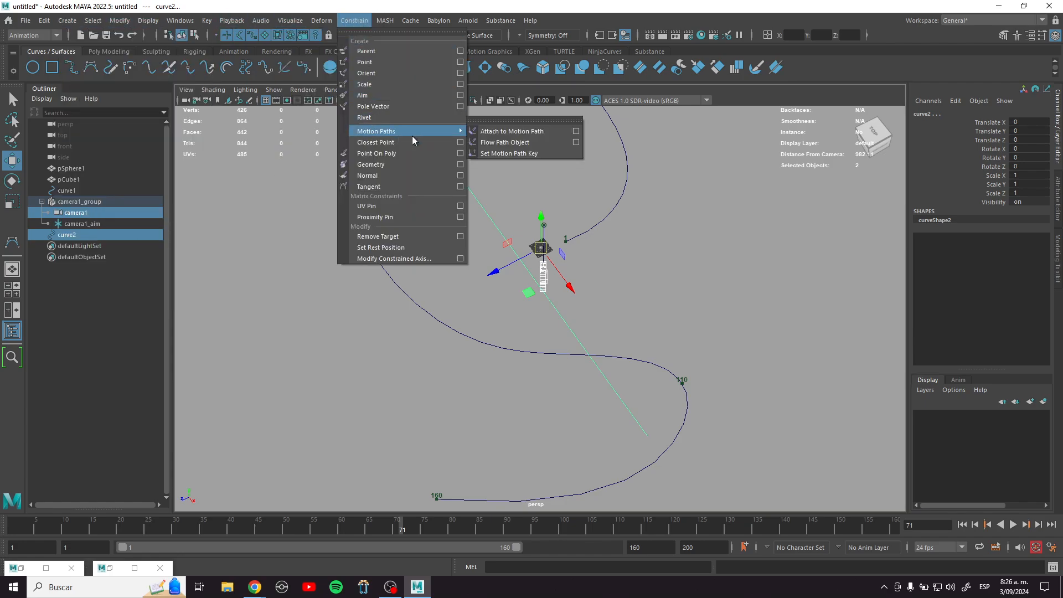
left_click(576, 133)
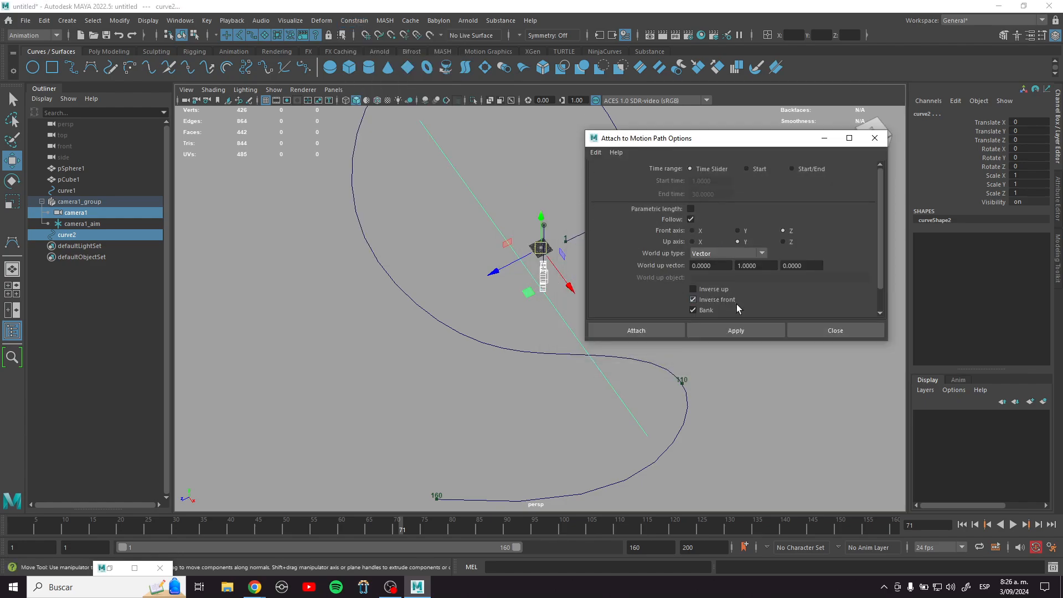
left_click(746, 331)
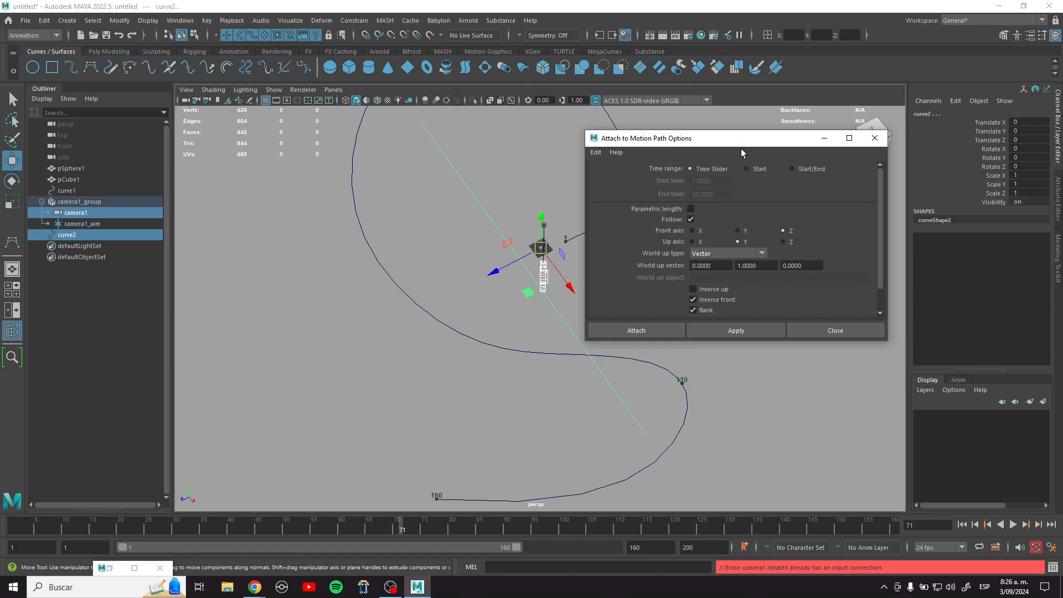
Step: Group the camera on its own with a centered pivot and move the group to about X 54.3, Y -46.6, Z 53.1
left_click_drag(748, 137, 811, 141)
middle_click_drag(559, 295, 461, 282, "alt")
left_click_drag(492, 285, 488, 309, "alt")
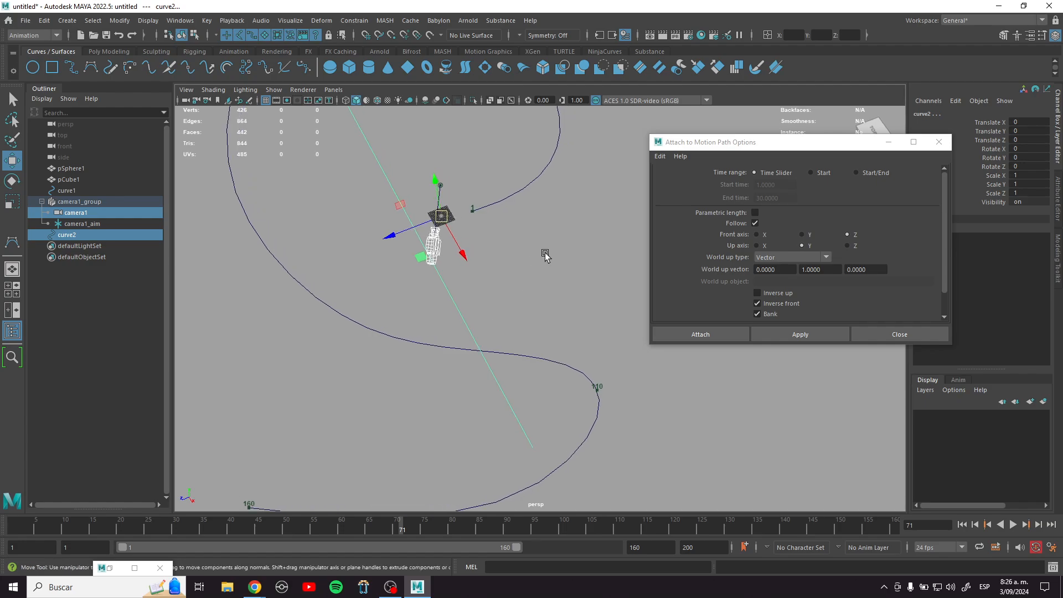
left_click_drag(788, 149, 727, 181)
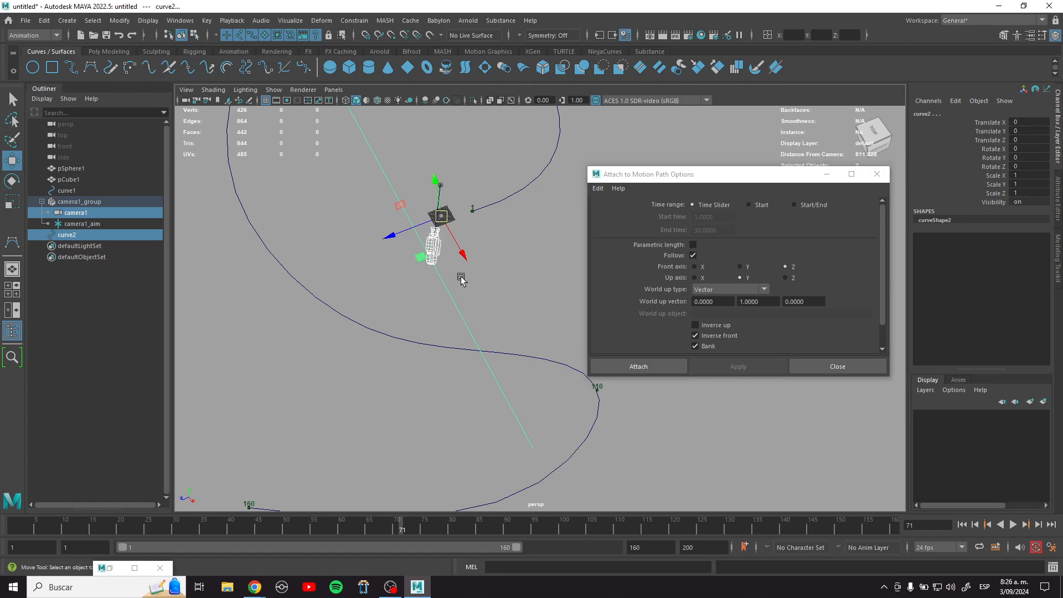
left_click(435, 253)
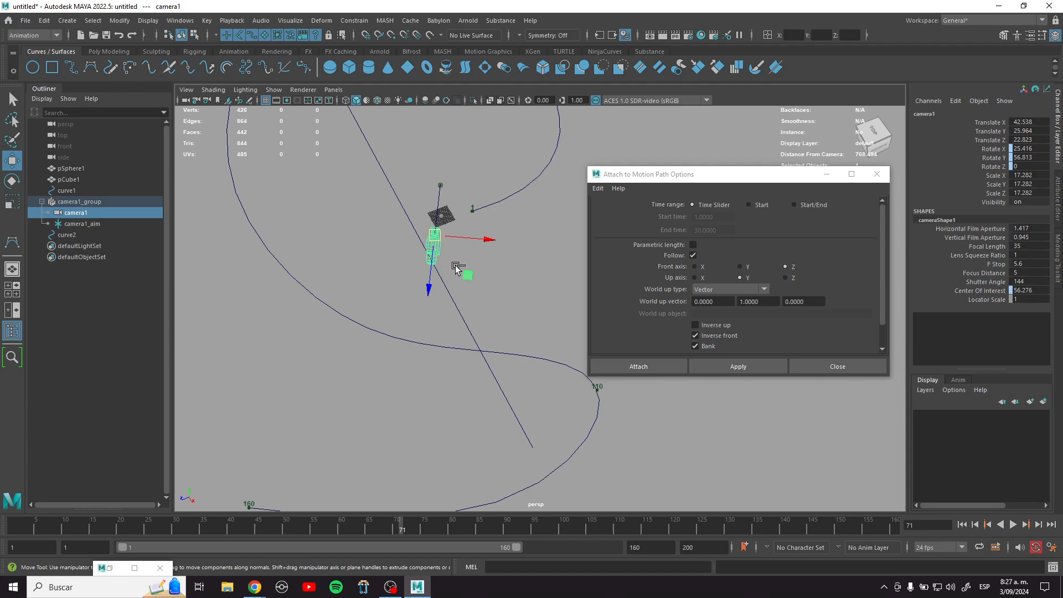
key("ctrl+g")
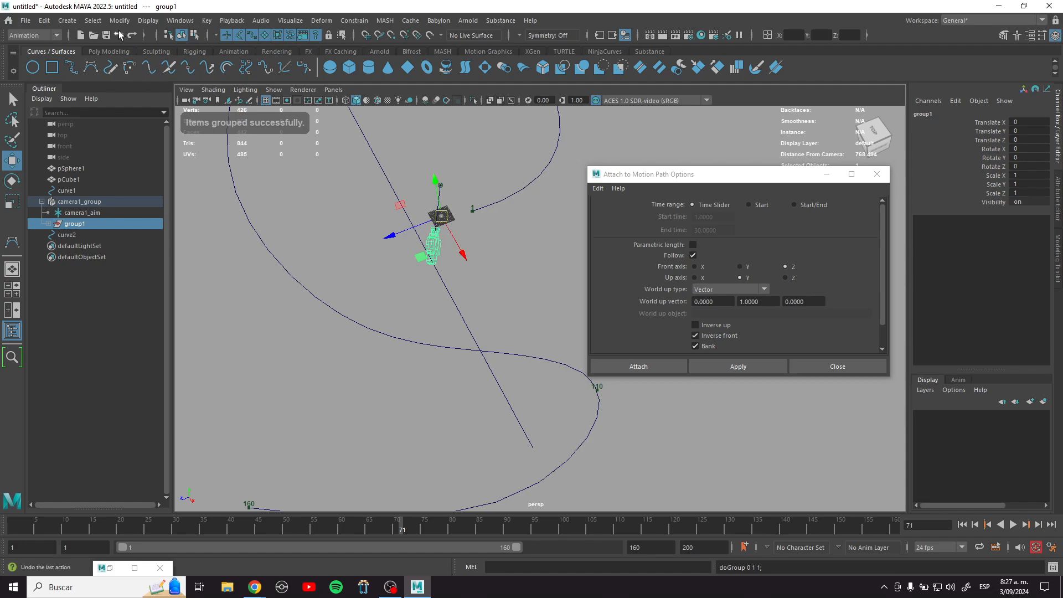
left_click(120, 20)
left_click(216, 105)
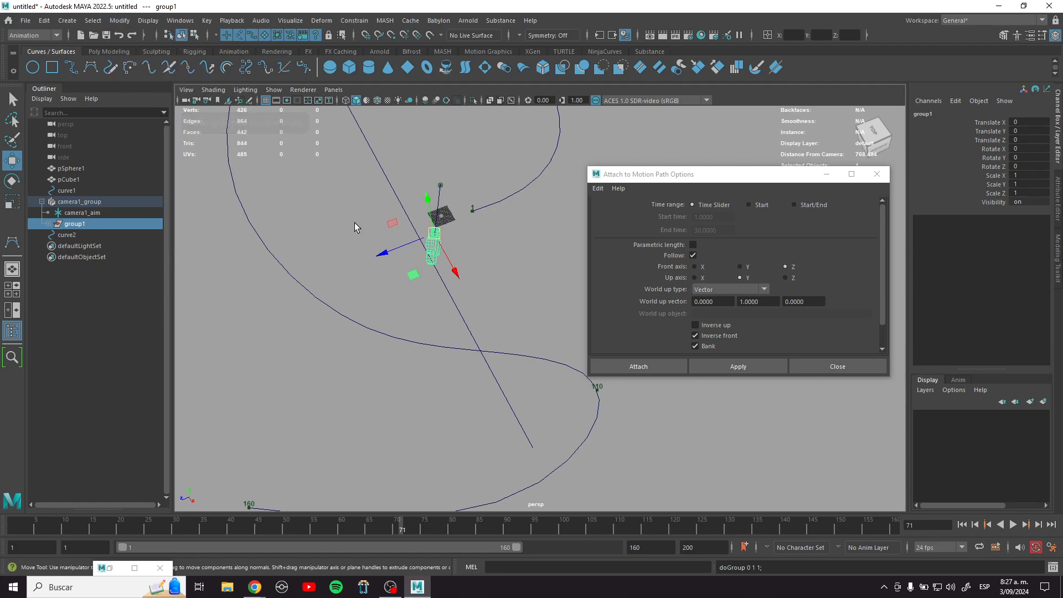
left_click_drag(436, 236, 426, 318)
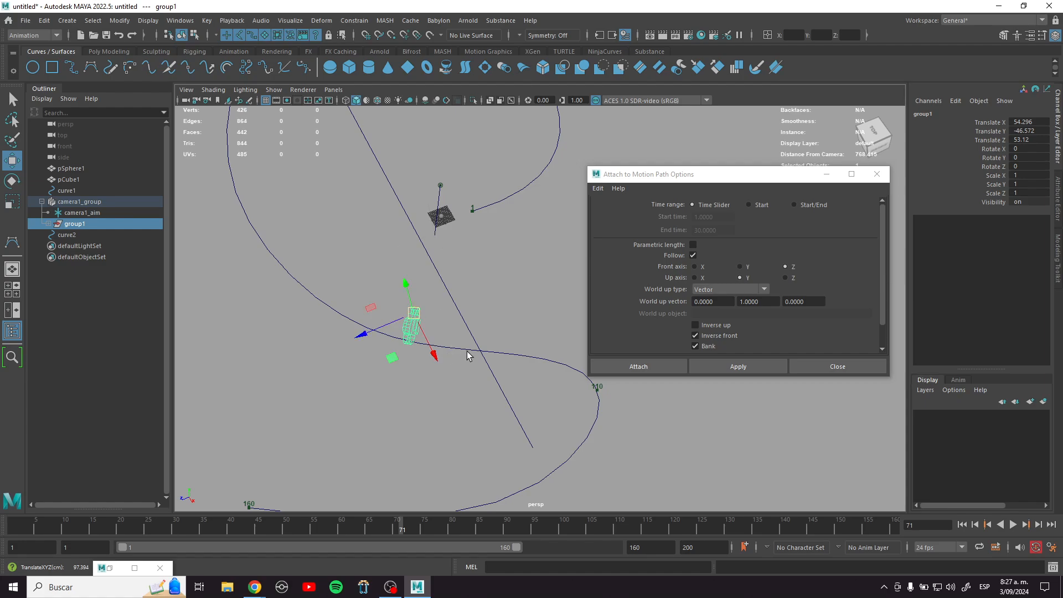
Step: Attach the camera group to the straight curve as a motion path over the Time Slider range, and return to frame 1
left_click(505, 398, "shift")
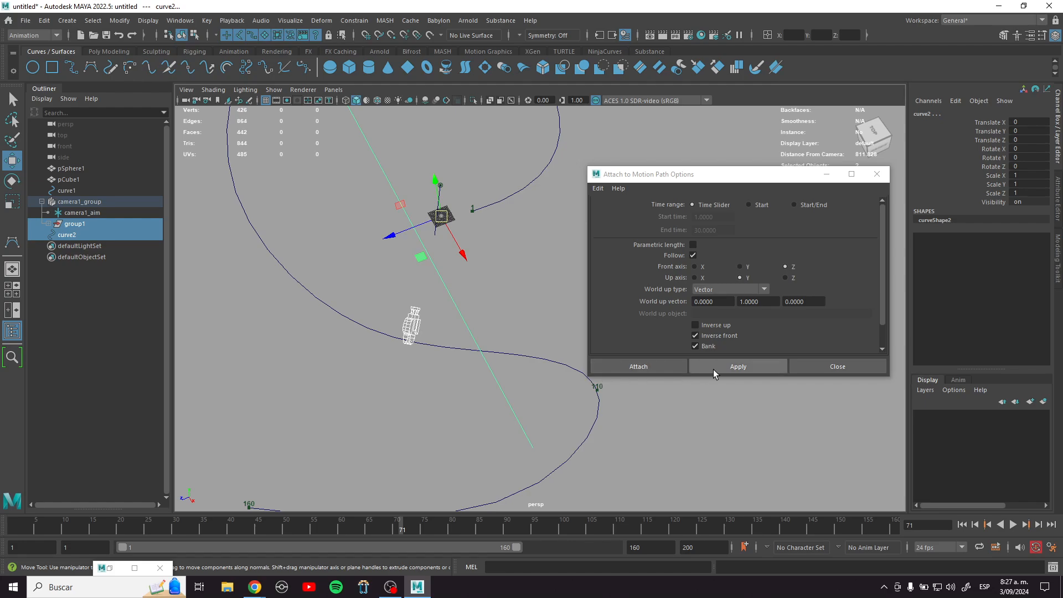
left_click(753, 367)
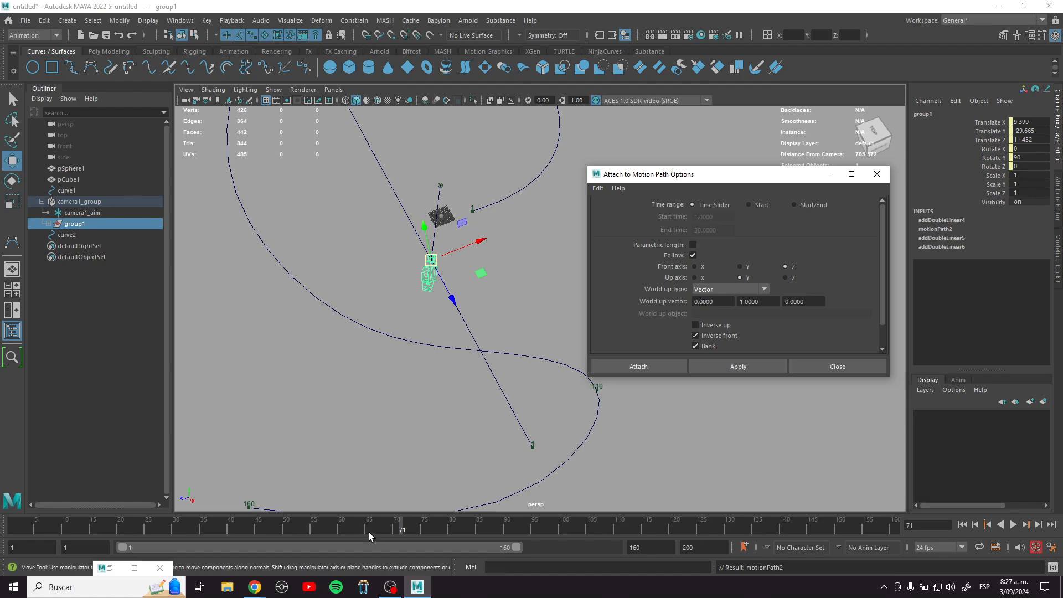
left_click_drag(369, 532, 7, 483)
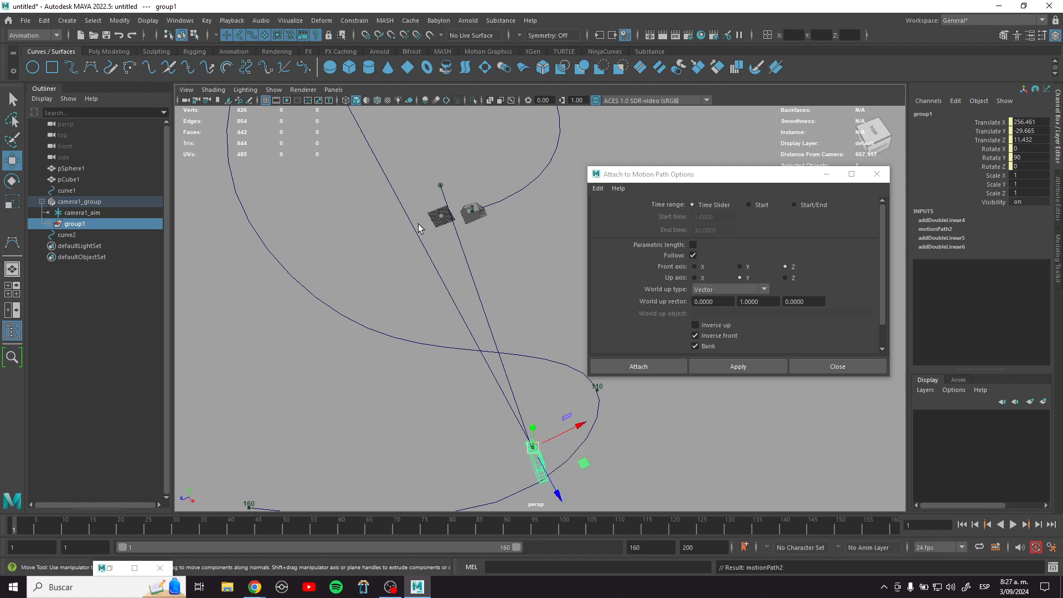
left_click(826, 174)
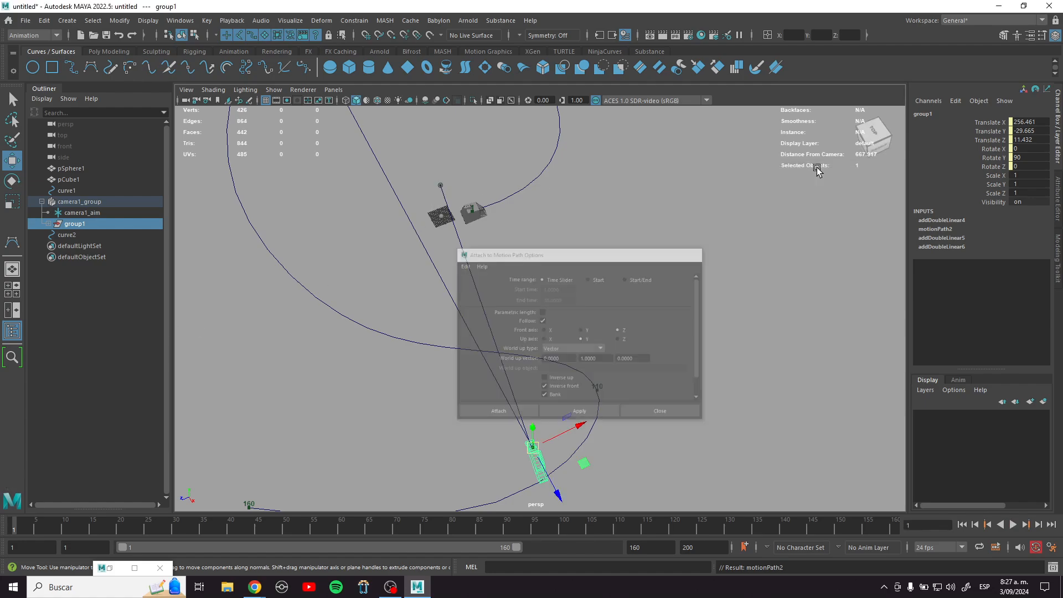
Step: Snap the camera aim onto the model at the start of its path, at X 9.448, Y 0, Z -34.818
scroll(680, 384, "up", 3)
scroll(514, 240, "up", 4)
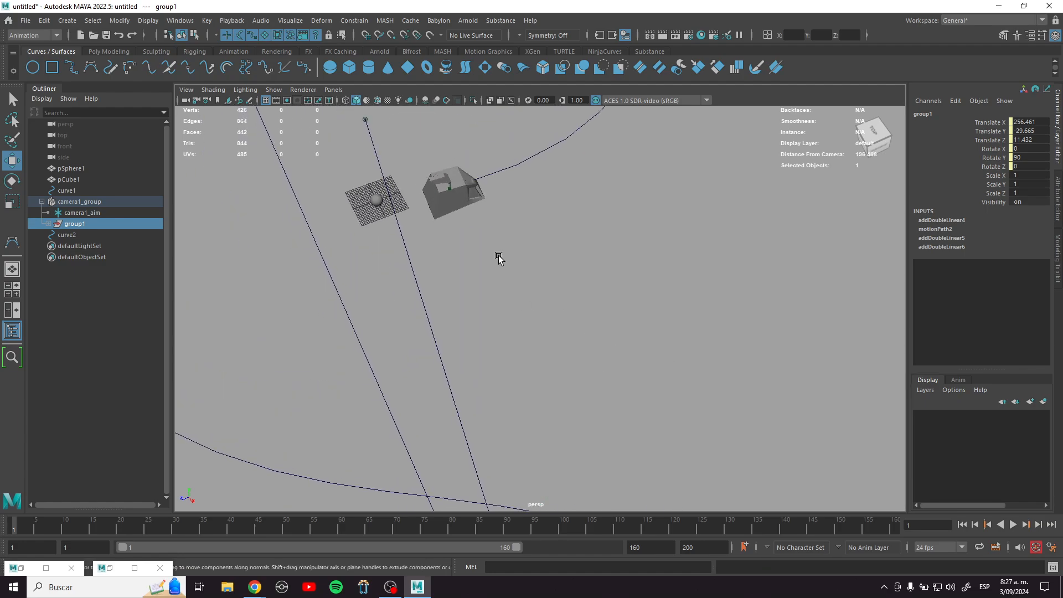
left_click(363, 121)
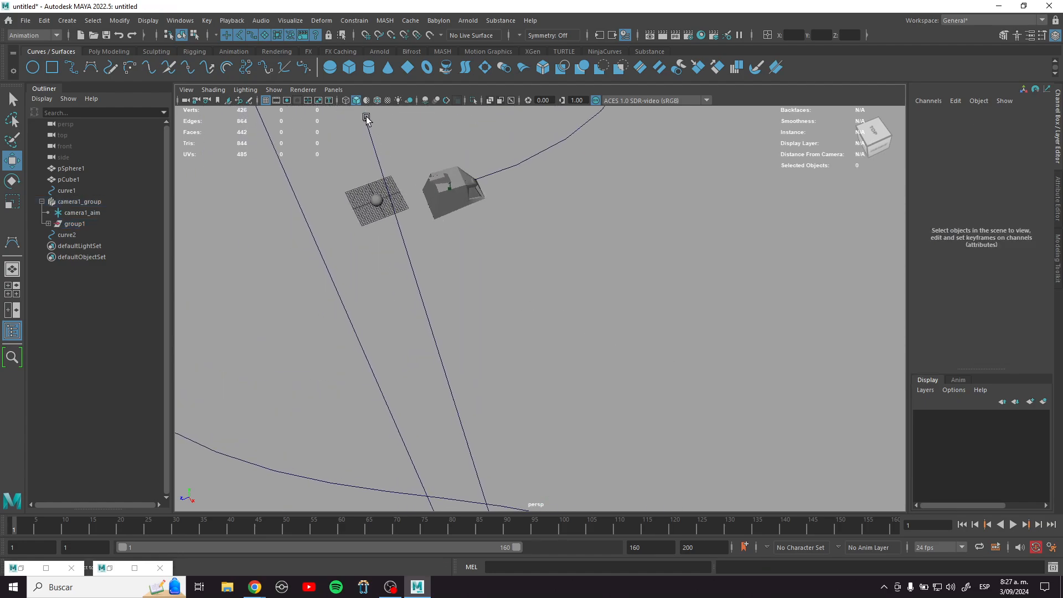
left_click(365, 119)
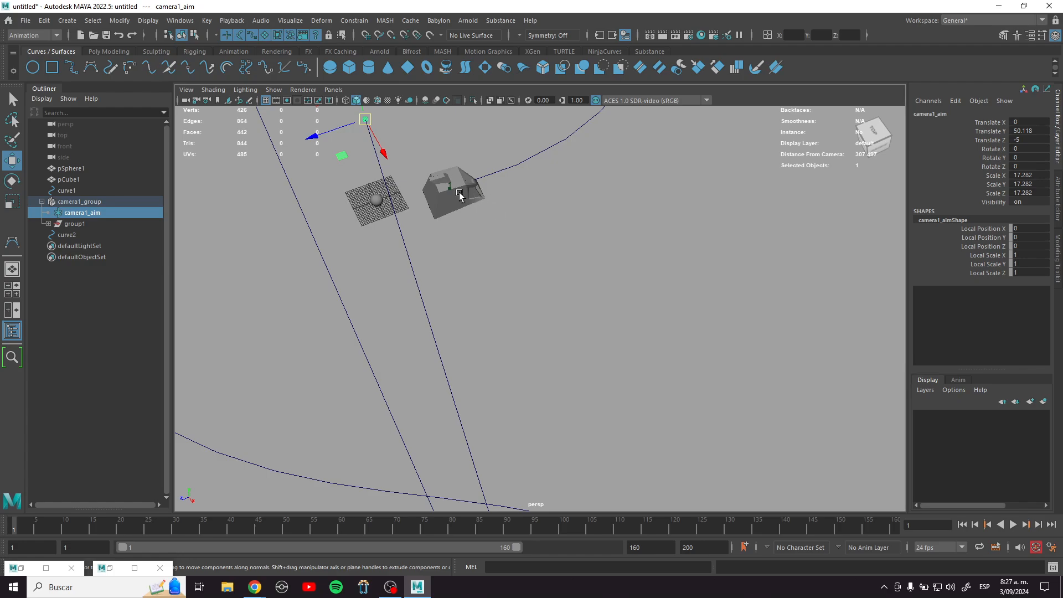
key("v")
left_click_drag(363, 121, 408, 268)
key("c")
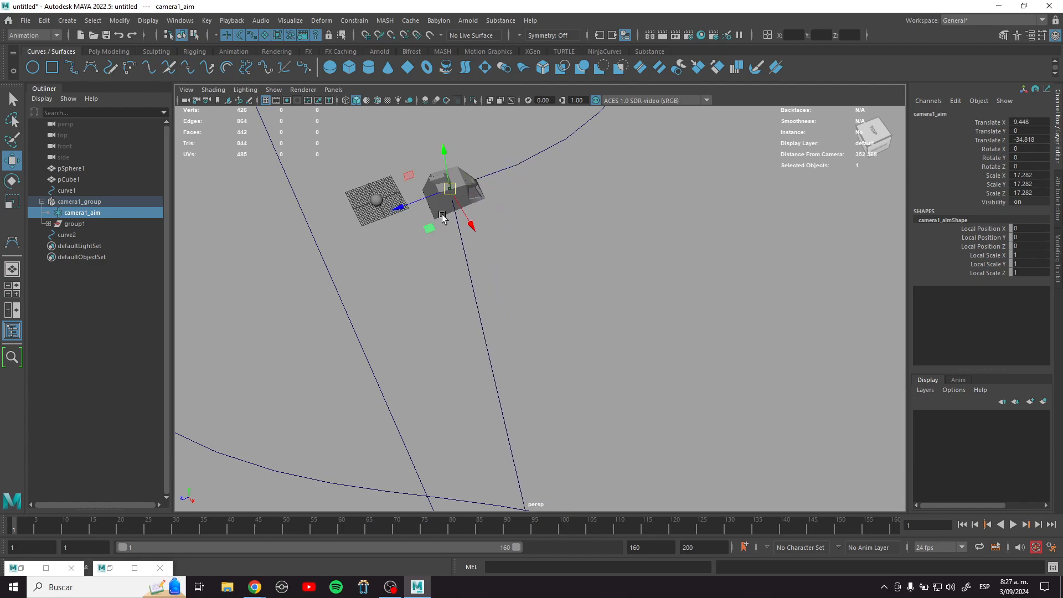
Step: Parent the camera aim to the pCube1 model
key("q")
left_click(437, 216, "shift")
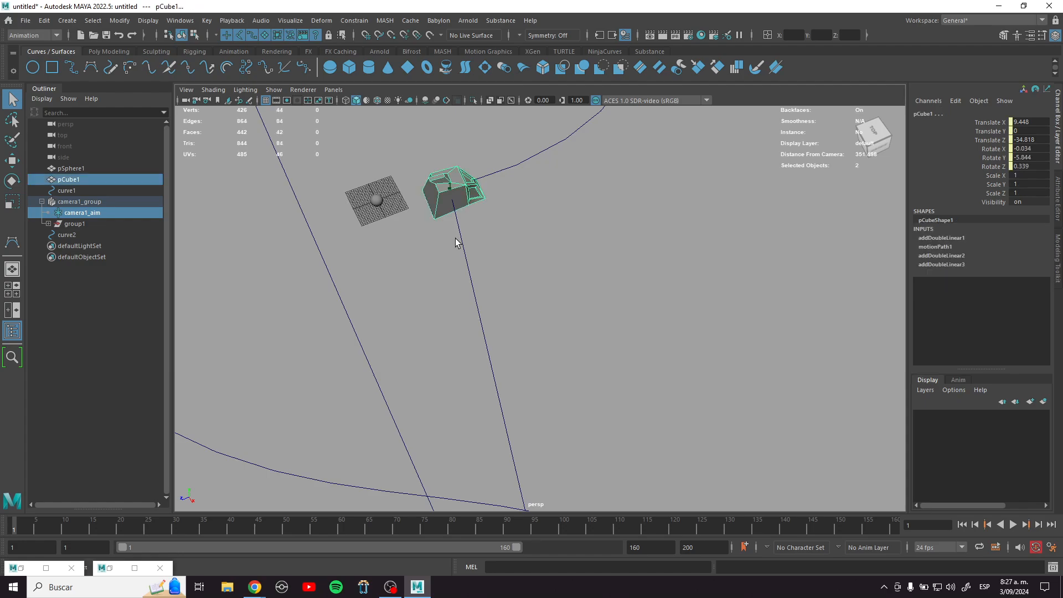
key("p")
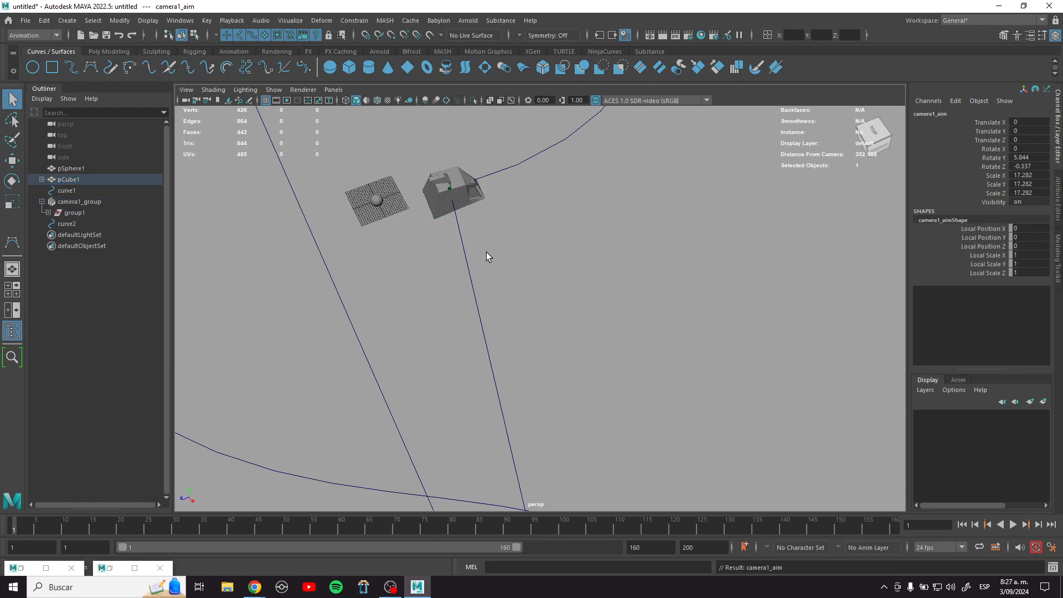
Step: Play the animation in the perspective view to check how the camera tracks the model along both curves
scroll(573, 314, "down", 10)
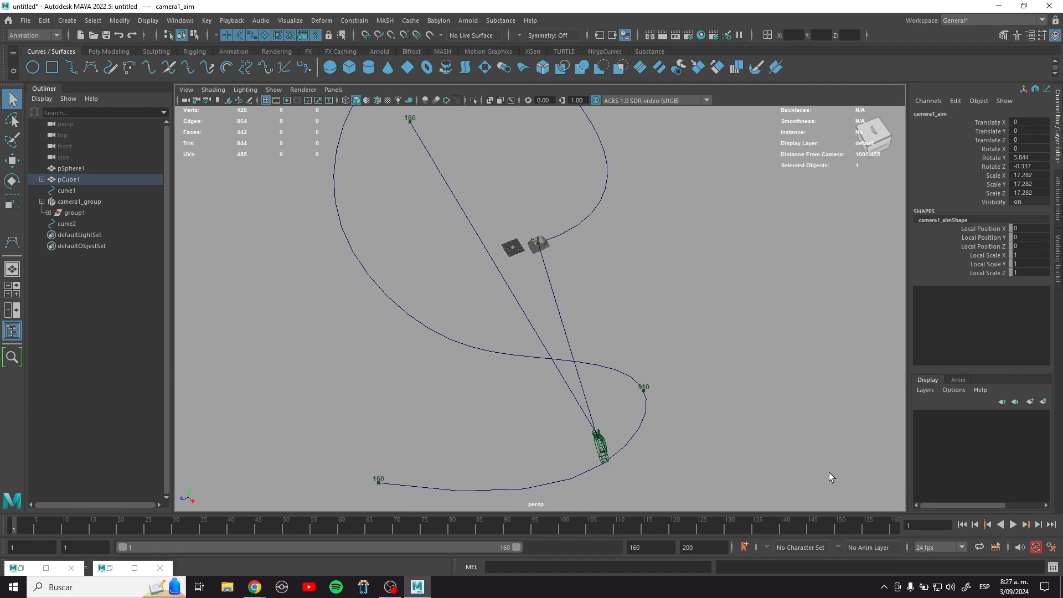
left_click(1013, 525)
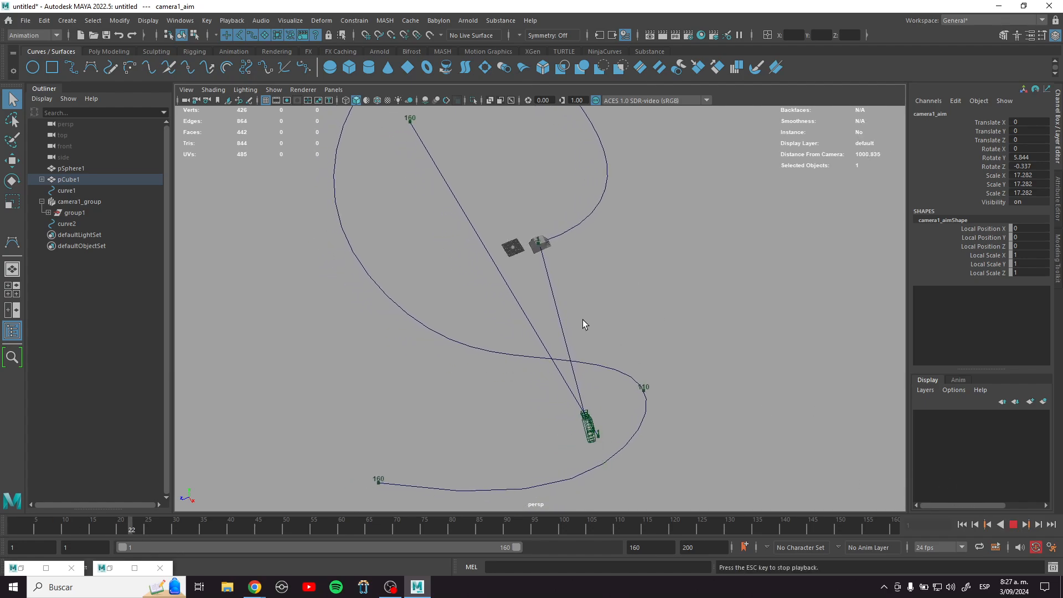
left_click_drag(581, 325, 670, 294, "alt")
scroll(563, 310, "down", 5)
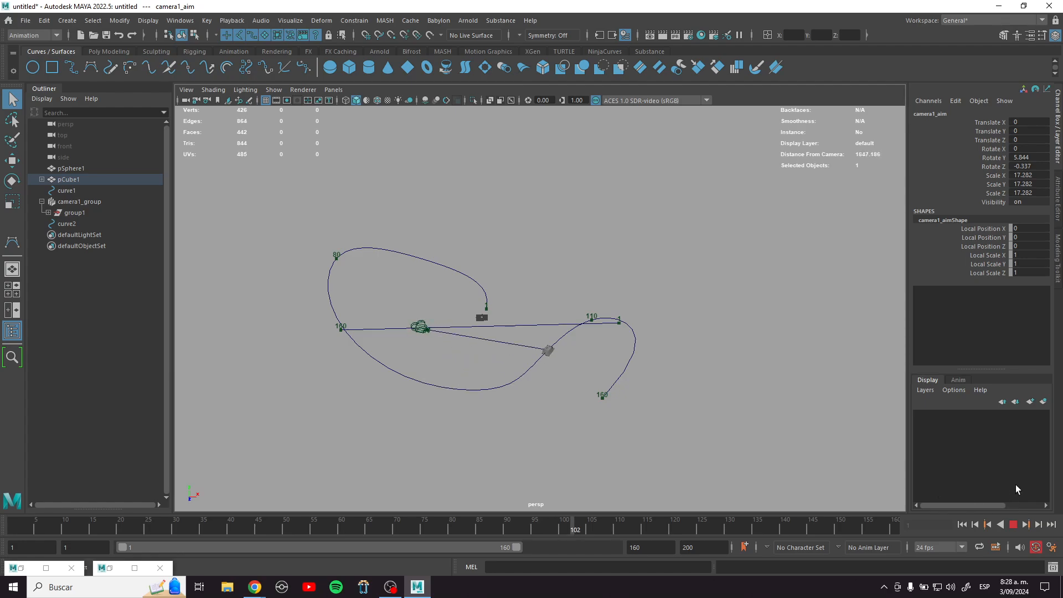
left_click(1013, 524)
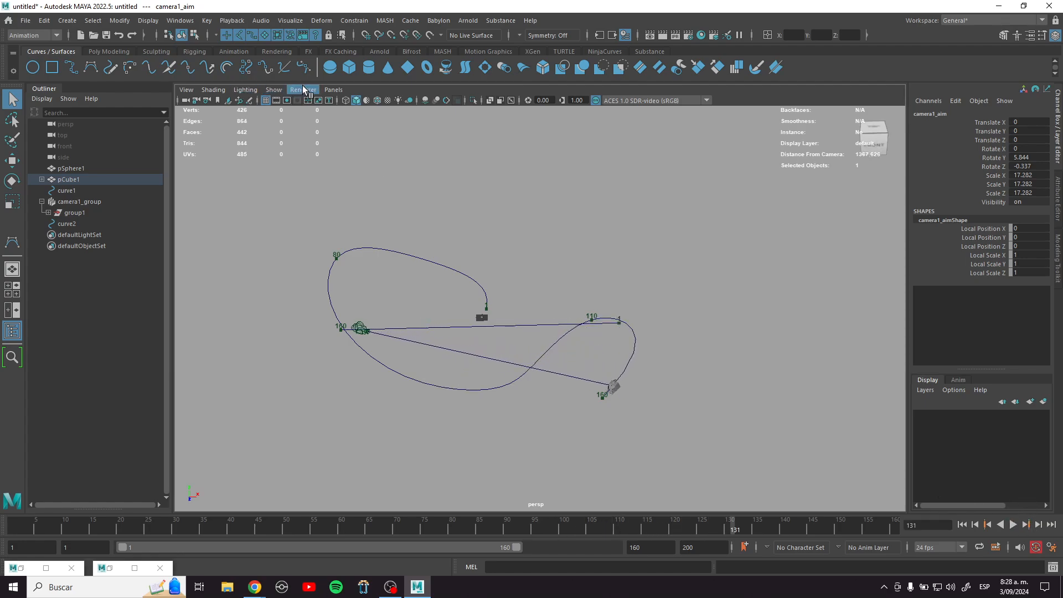
Step: Look through camera1 and play the animation from the first frame to check the shot
left_click(332, 89)
mouse_move(372, 101)
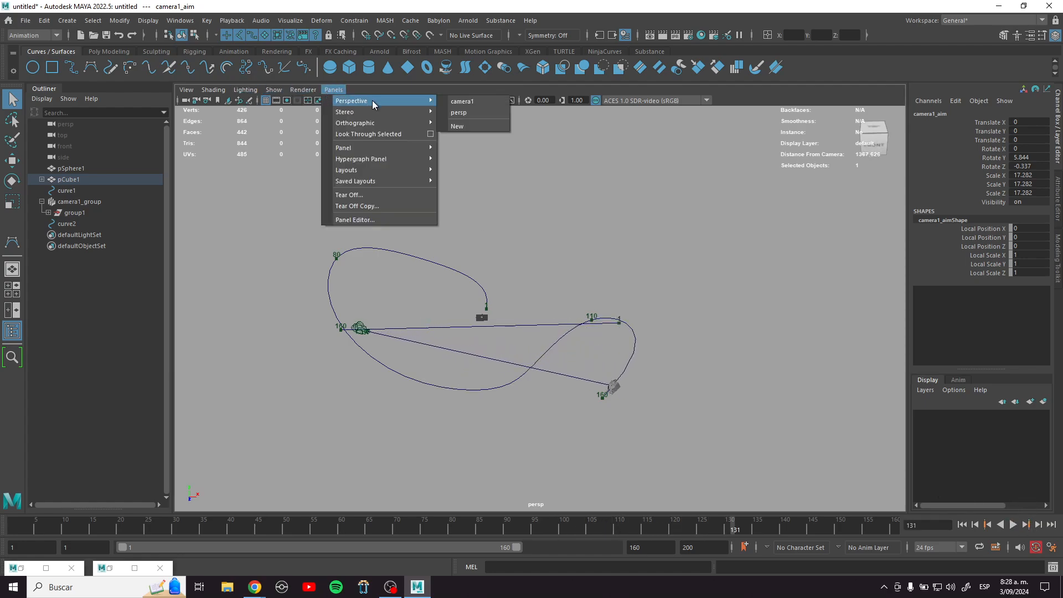
left_click(468, 102)
left_click(962, 524)
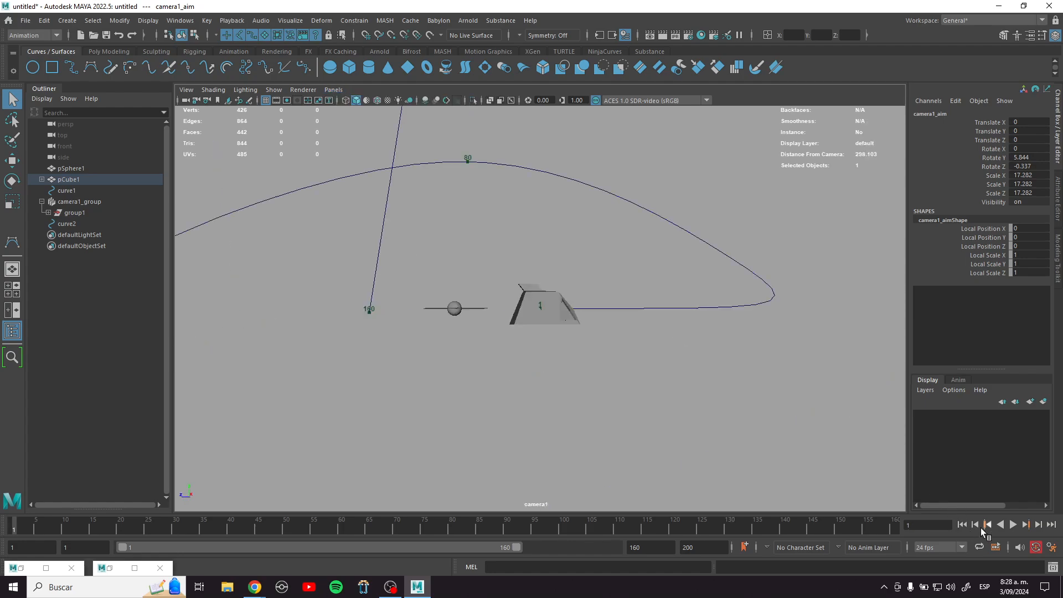
left_click(1013, 525)
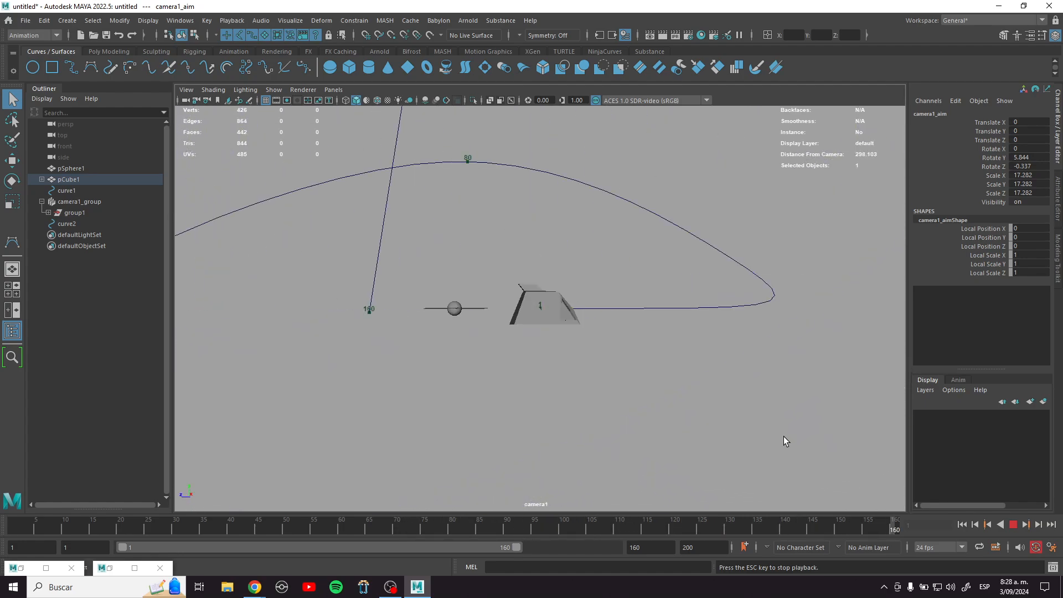
left_click(1013, 525)
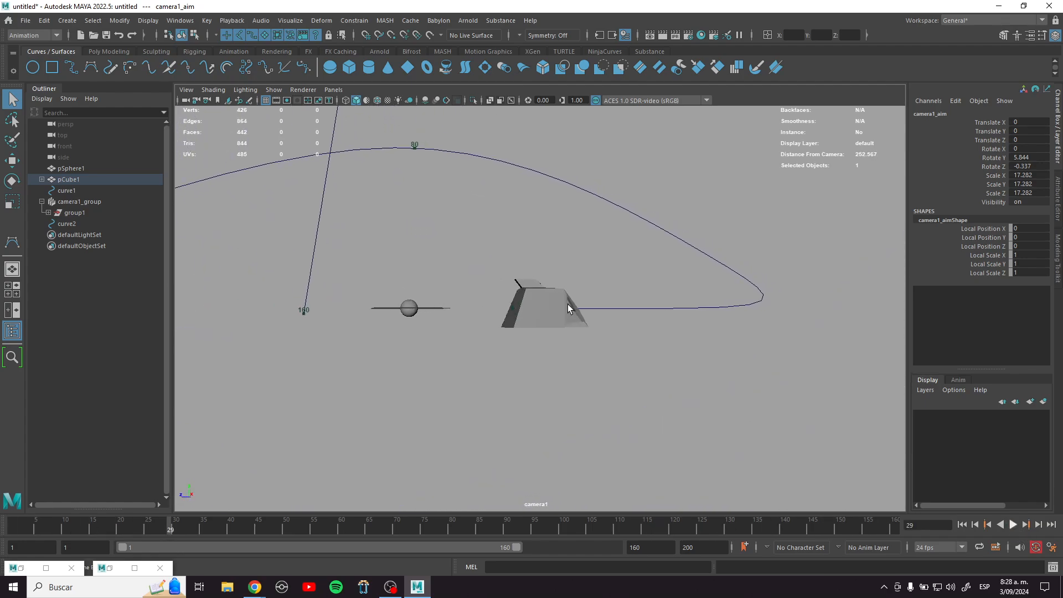
Step: Switch the viewport back to the persp view and select the camera on the straight curve
left_click(327, 89)
mouse_move(363, 104)
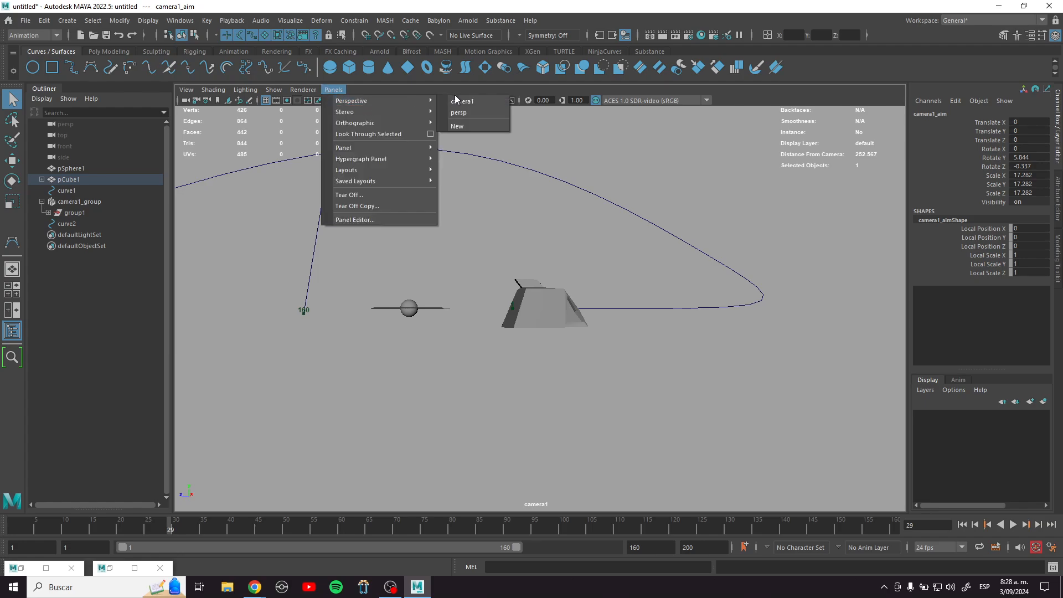
left_click(473, 114)
left_click_drag(604, 323, 641, 327, "alt")
scroll(640, 327, "up", 4)
left_click(648, 316)
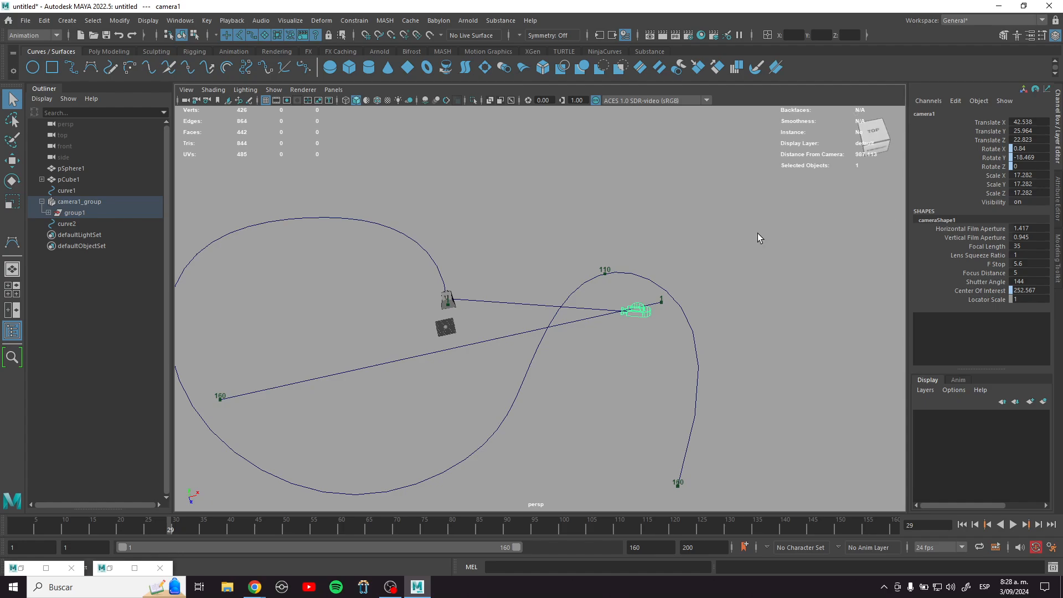
Step: Select the straight camera curve and scrub to about frame 48, examining how the camera and model travel
left_click(367, 365)
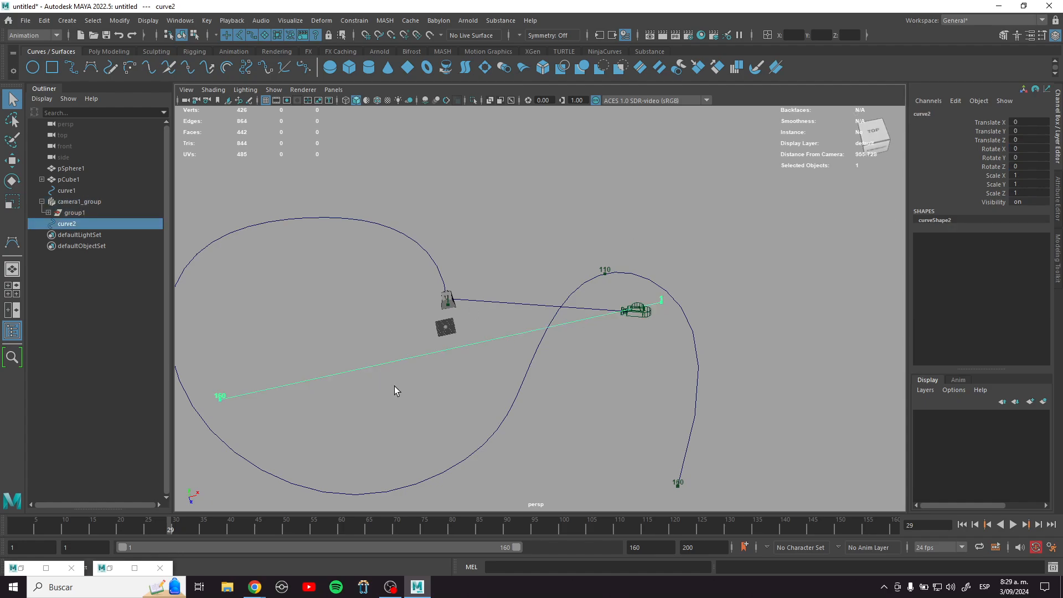
left_click_drag(323, 533, 347, 534)
left_click_drag(332, 497, 240, 449)
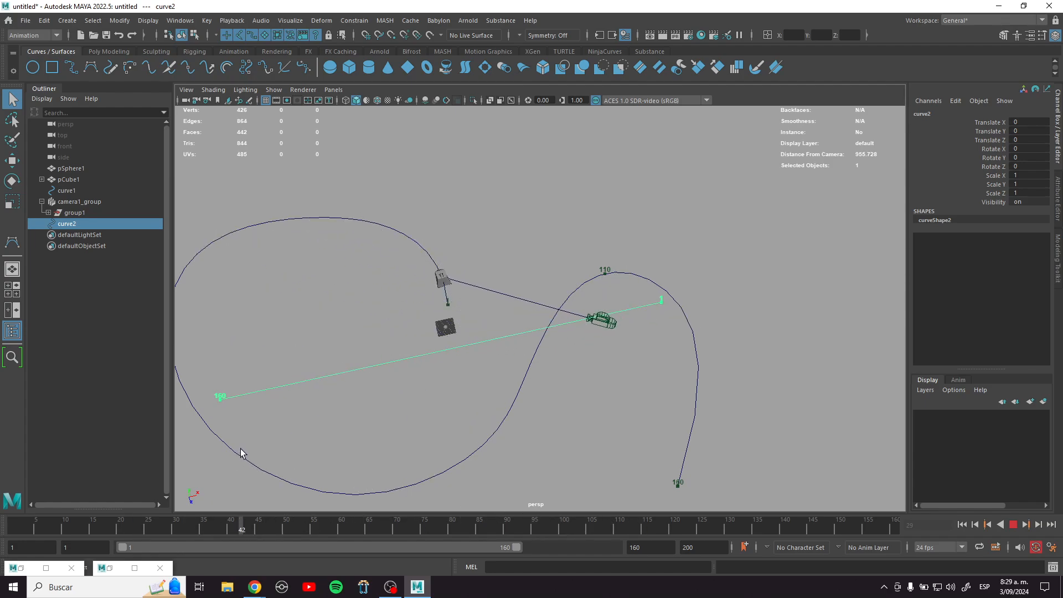
left_click_drag(242, 453, 279, 424)
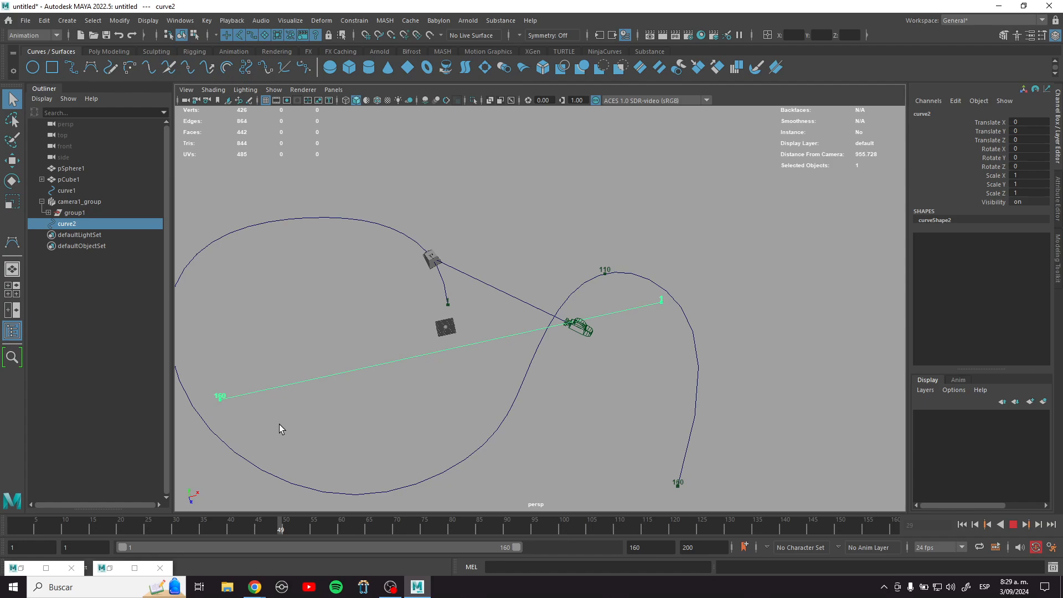
left_click_drag(279, 424, 278, 221)
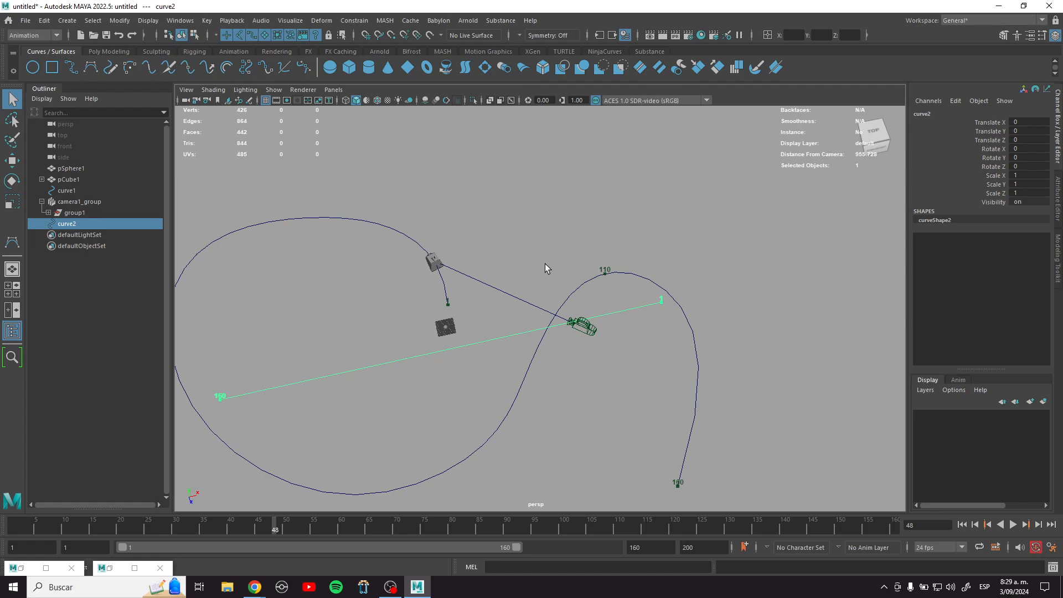
Step: Select the model, go to frame 81 and select the Front Twist attribute of its motionPath1 input
left_click_drag(544, 264, 631, 350, "alt")
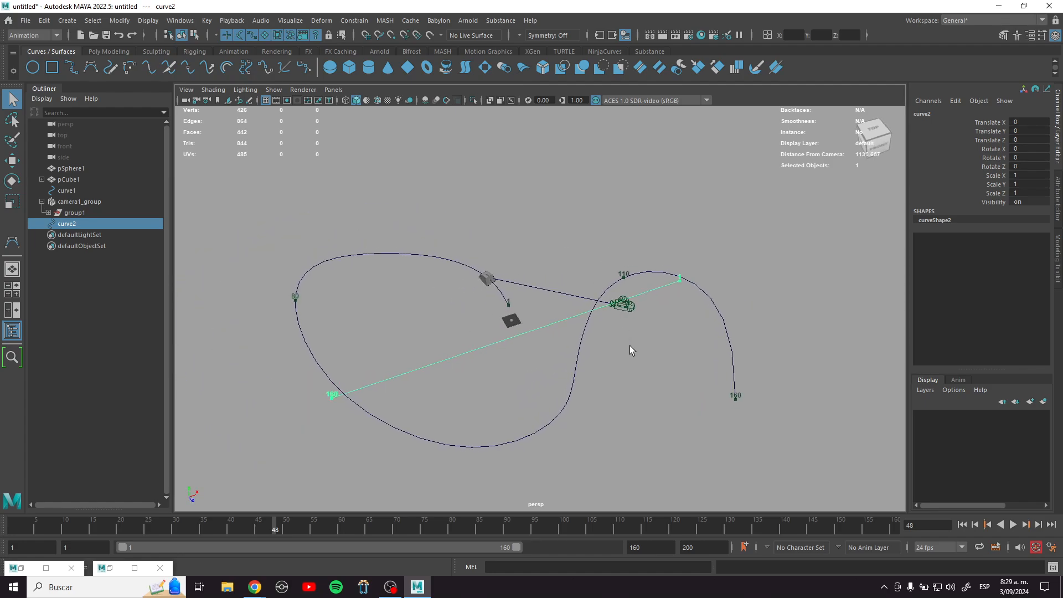
right_click_drag(631, 350, 572, 337, "alt")
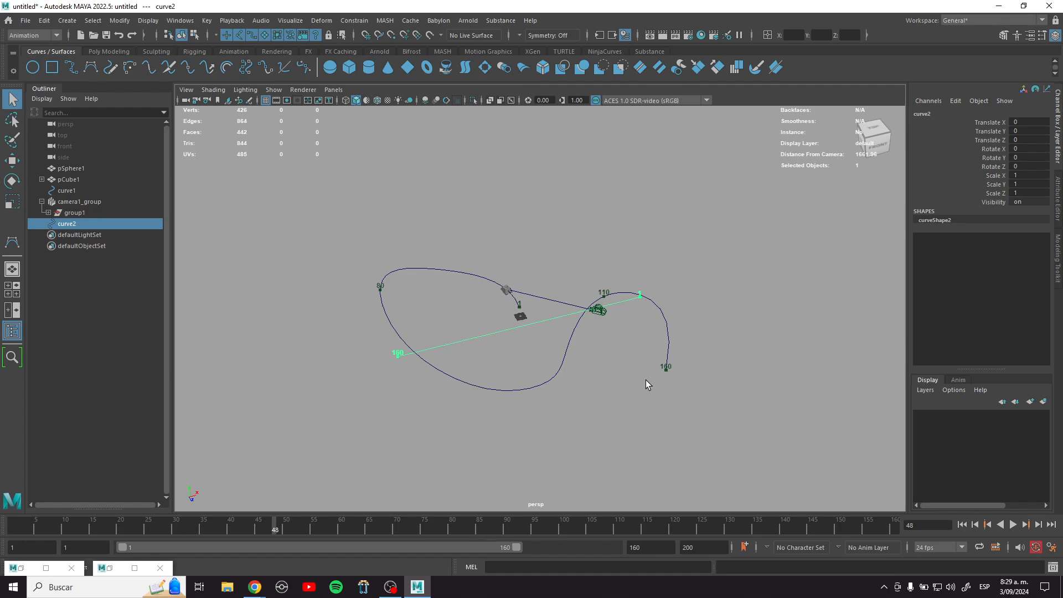
scroll(514, 340, "up", 5)
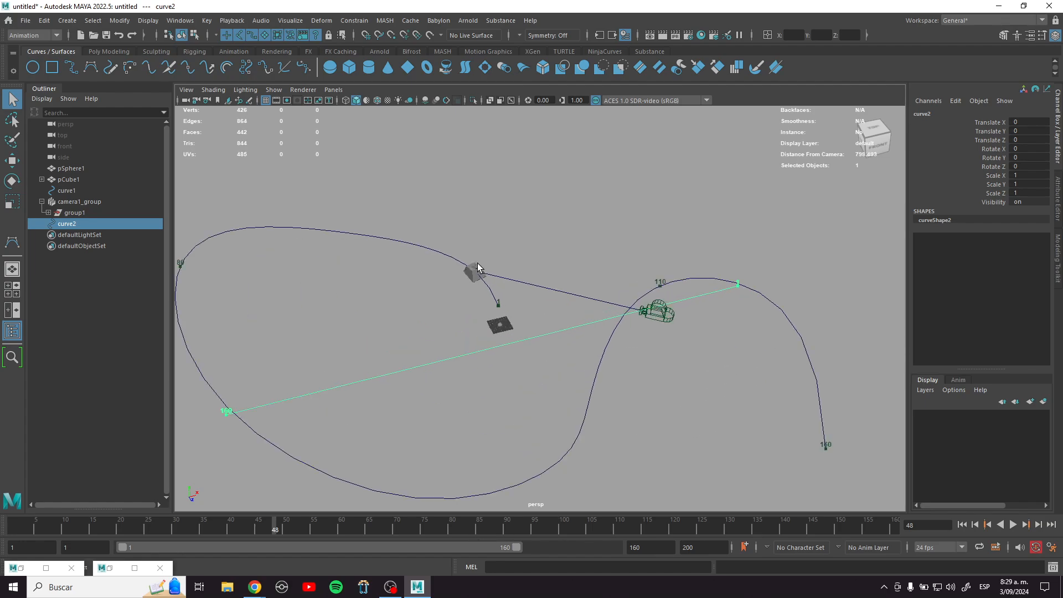
left_click(472, 269)
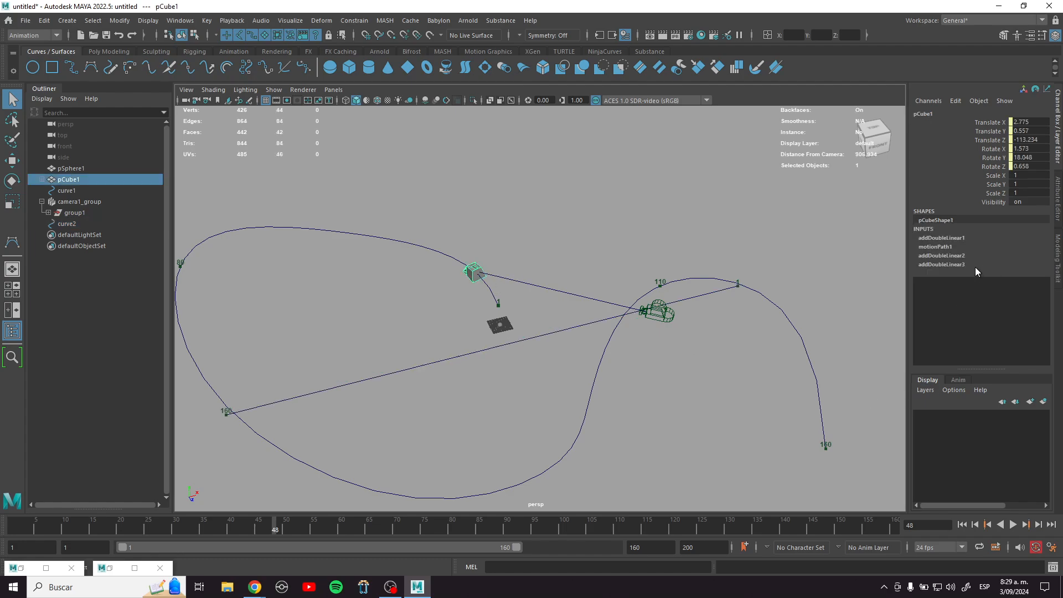
left_click_drag(467, 313, 613, 296, "alt")
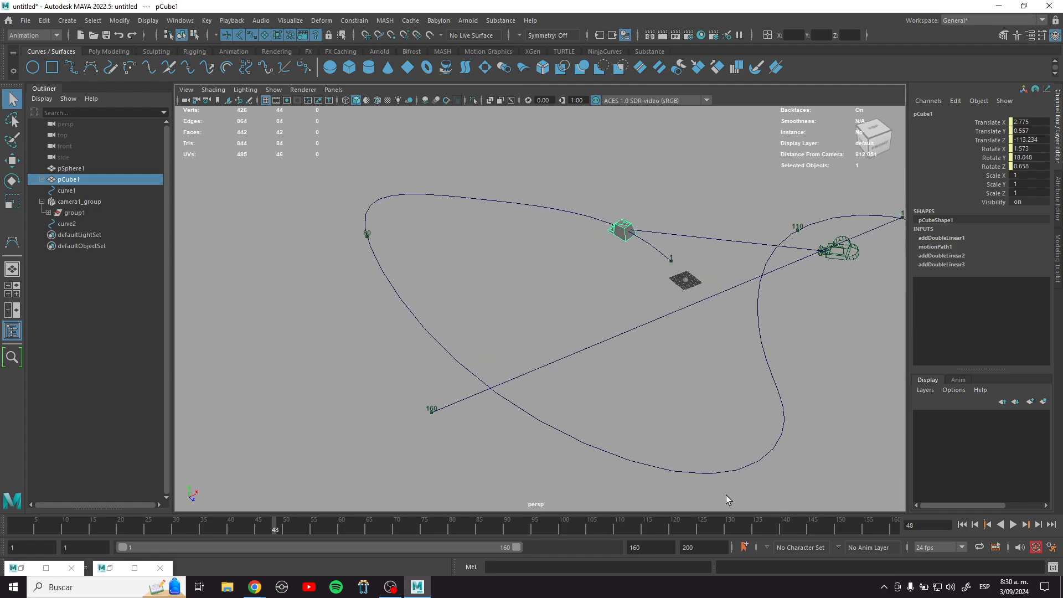
left_click_drag(668, 520, 457, 501)
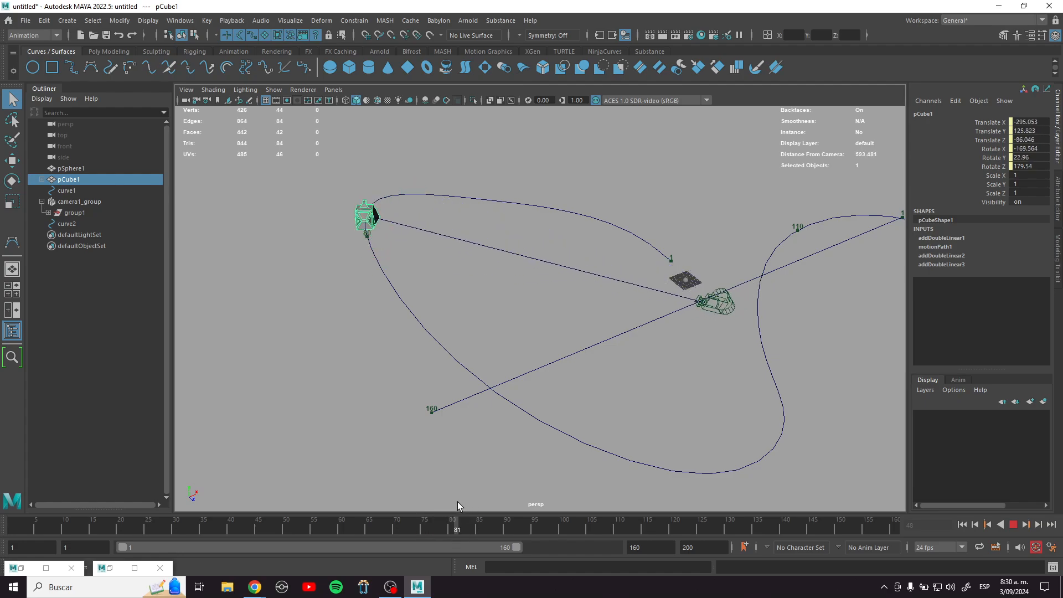
left_click(941, 246)
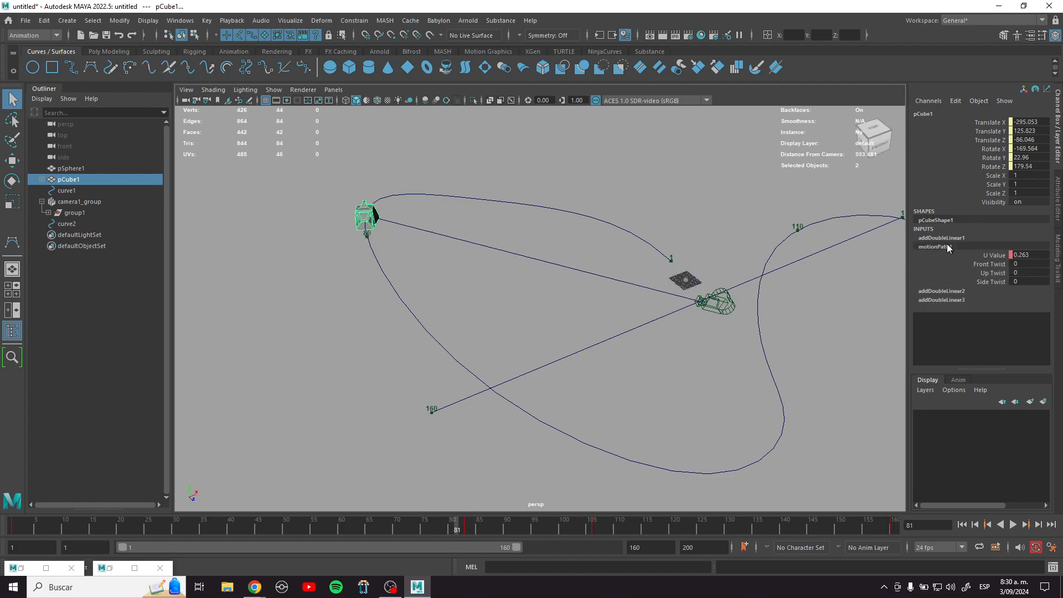
left_click(988, 265)
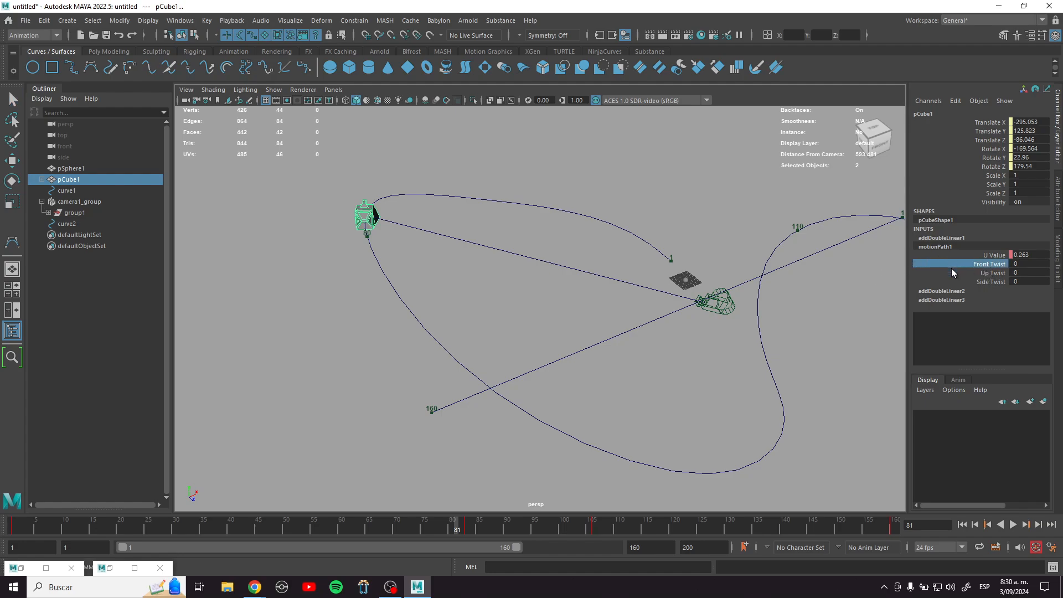
Step: Key the Front Twist of the model's motion path at 0 on frame 1, undoing the trial twist
left_click_drag(376, 521, 13, 525)
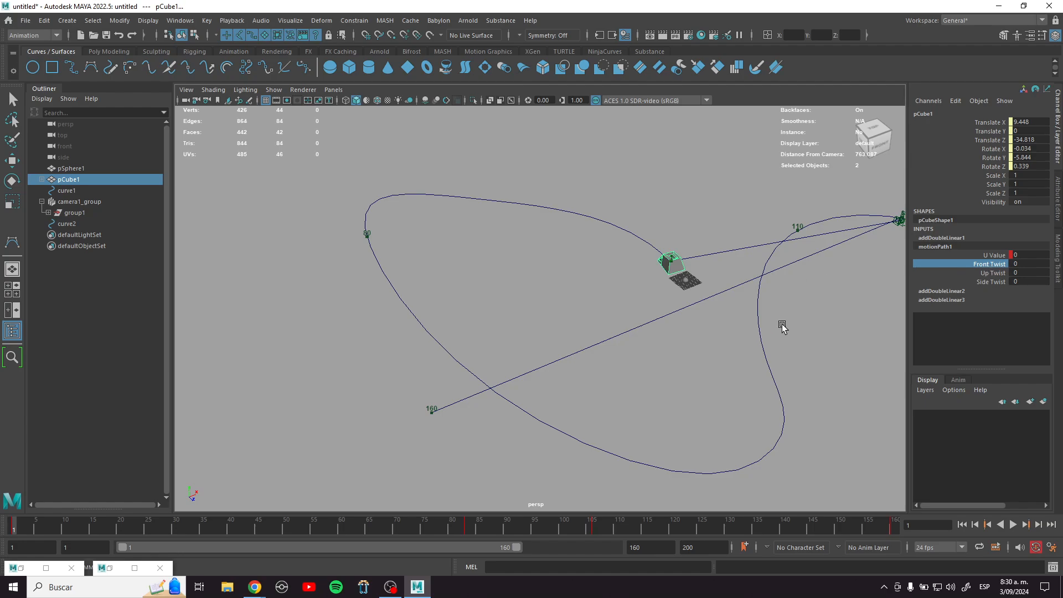
mouse_move(781, 325)
middle_mouse_down()
mouse_move(799, 325)
mouse_move(770, 328)
middle_mouse_up()
key("ctrl+z")
right_click(990, 266)
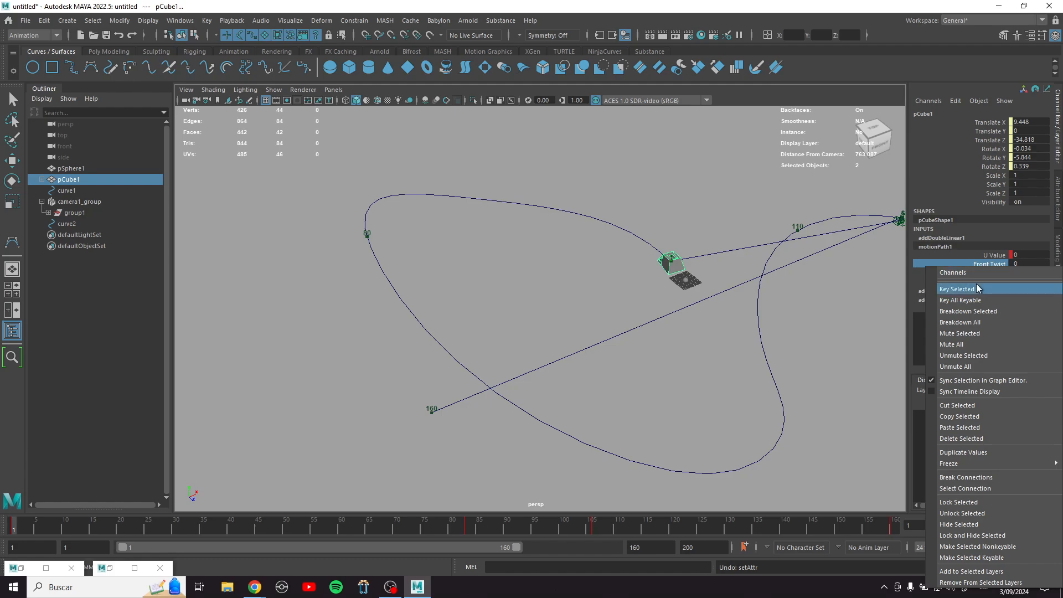
left_click(975, 285)
Step: Key the Front Twist of the model's motion path at about 40.1 on frame 81
left_click_drag(139, 526, 455, 527)
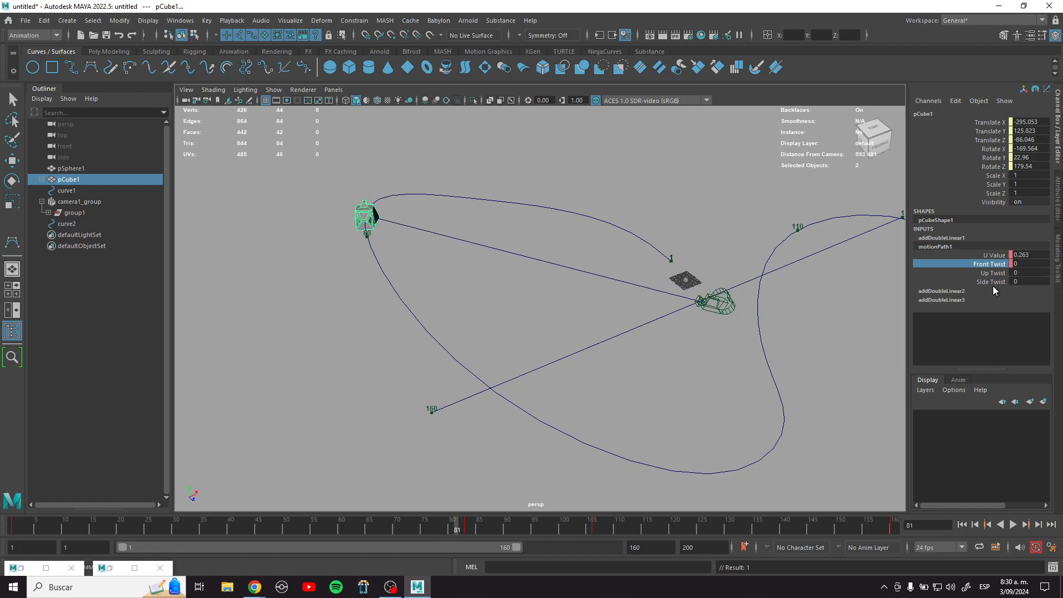
middle_click_drag(773, 297, 796, 294)
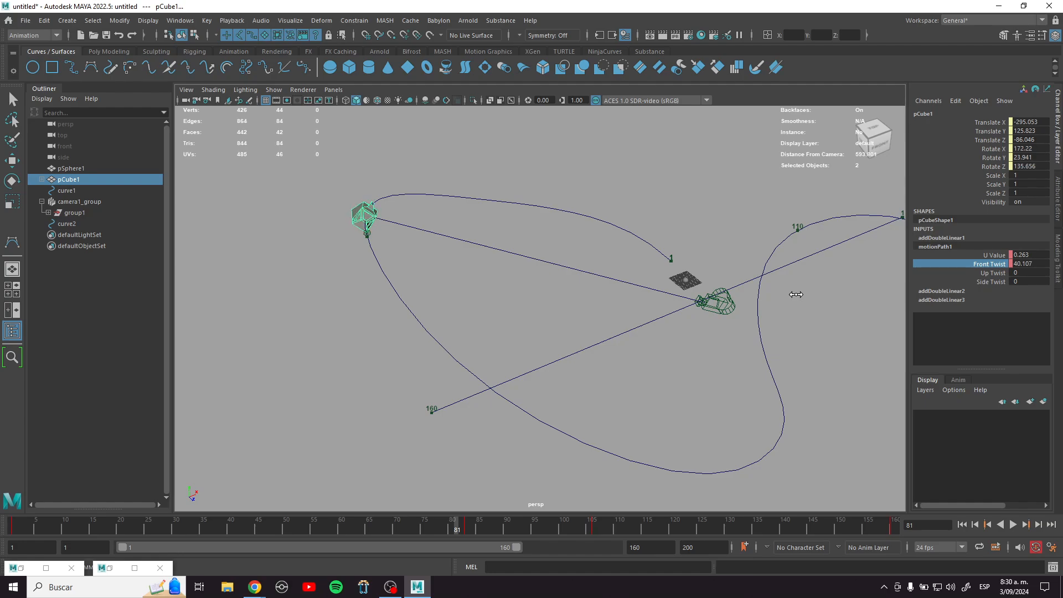
right_click(987, 267)
left_click(989, 288)
Step: Key the Front Twist of the model's motion path at about -51.57 on frame 107
left_click_drag(118, 525, 602, 497)
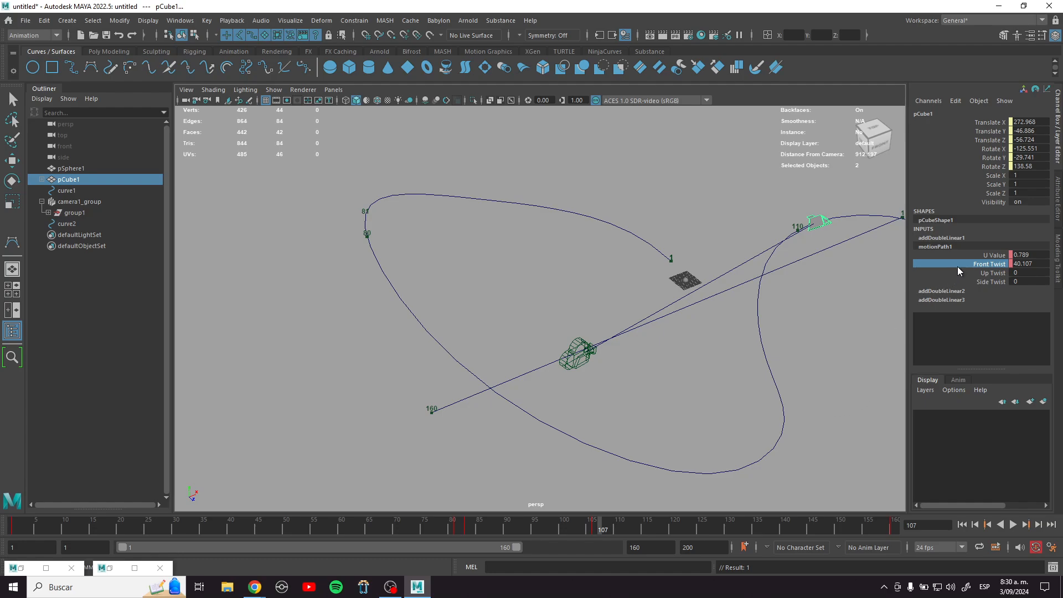
middle_click_drag(828, 293, 800, 292)
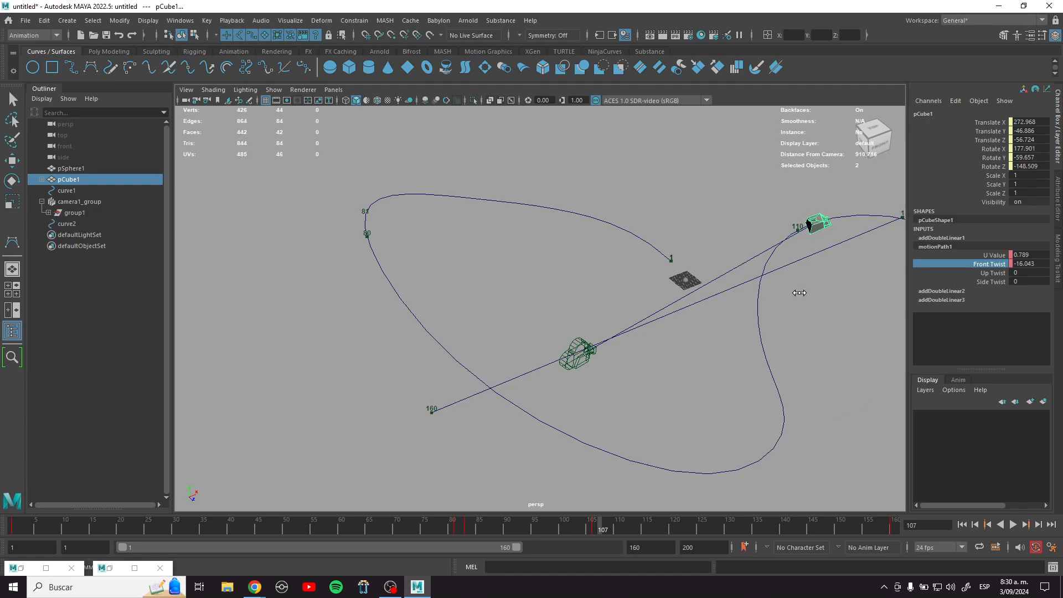
right_click(994, 267)
left_click(976, 289)
left_click_drag(764, 349, 547, 318, "alt")
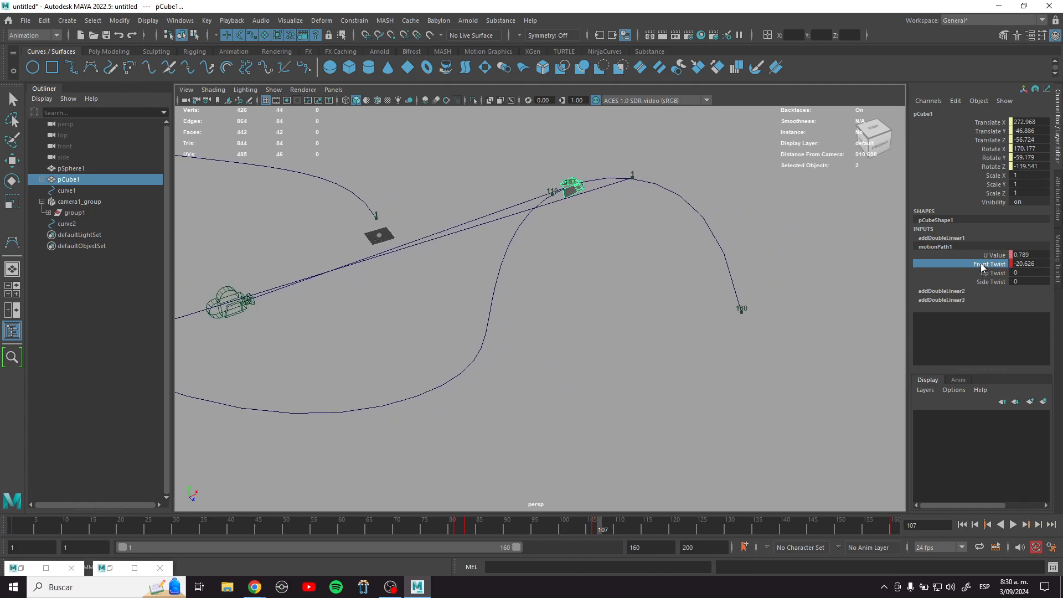
middle_click_drag(821, 297, 771, 290)
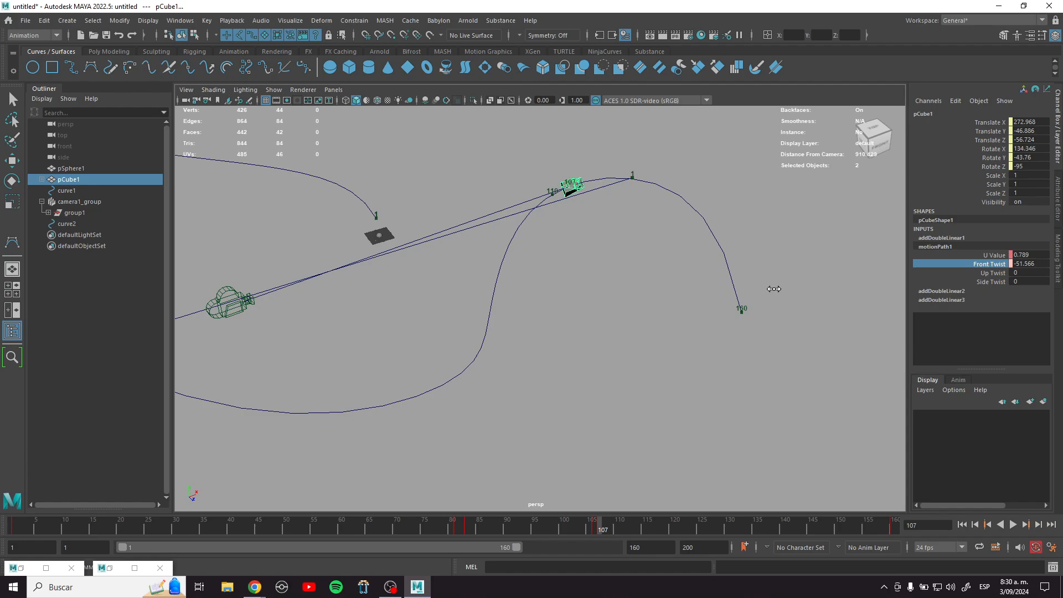
right_click(999, 266)
left_click(922, 324)
Step: Key the Front Twist of the model's motion path at 0 on frame 160
left_click_drag(589, 530, 895, 526)
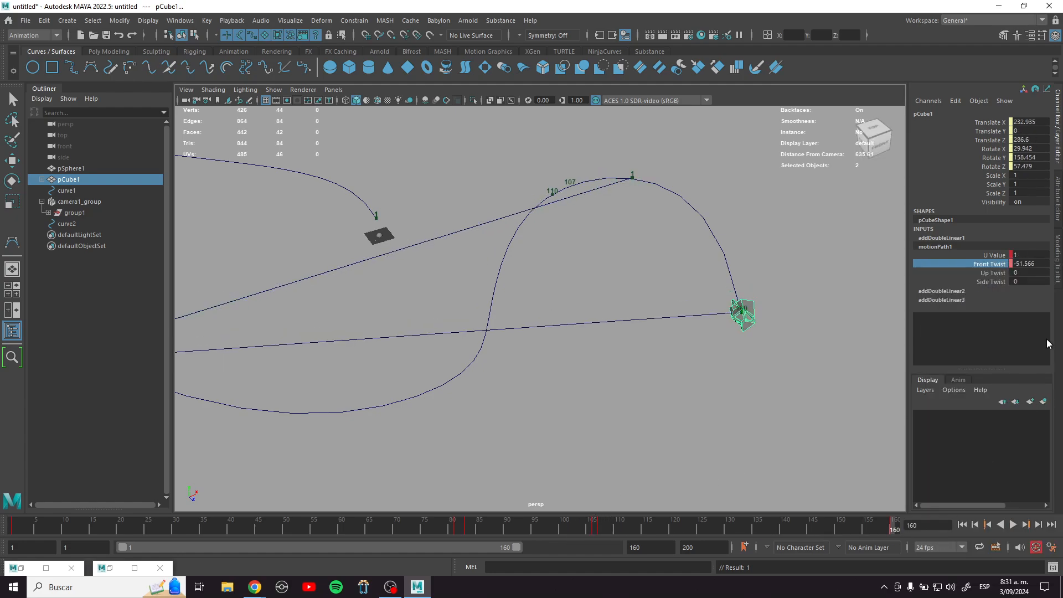
double_click(1023, 264)
type("0")
key("Return")
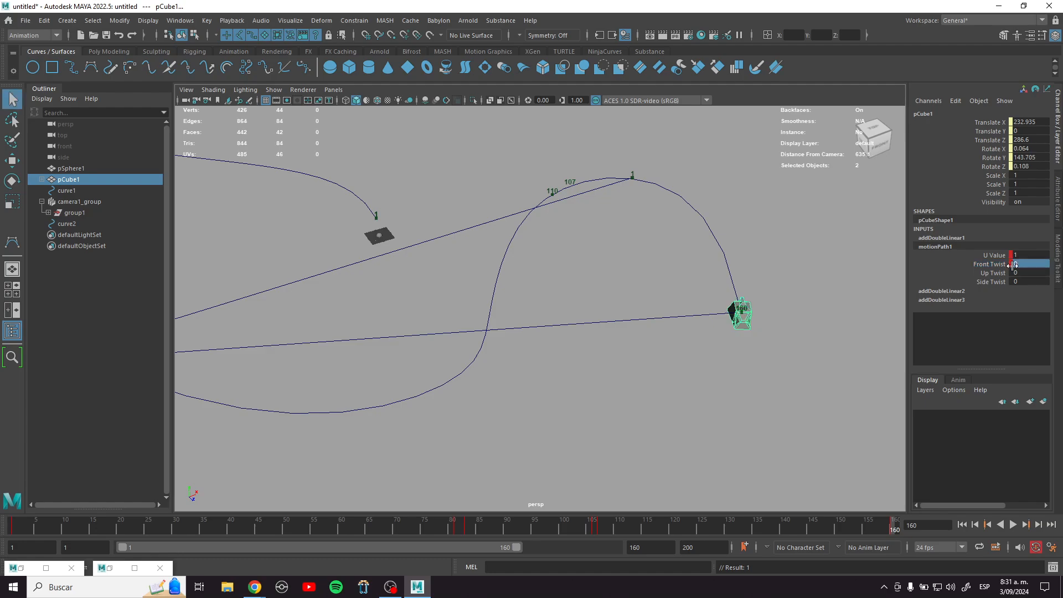
right_click(990, 267)
left_click(974, 286)
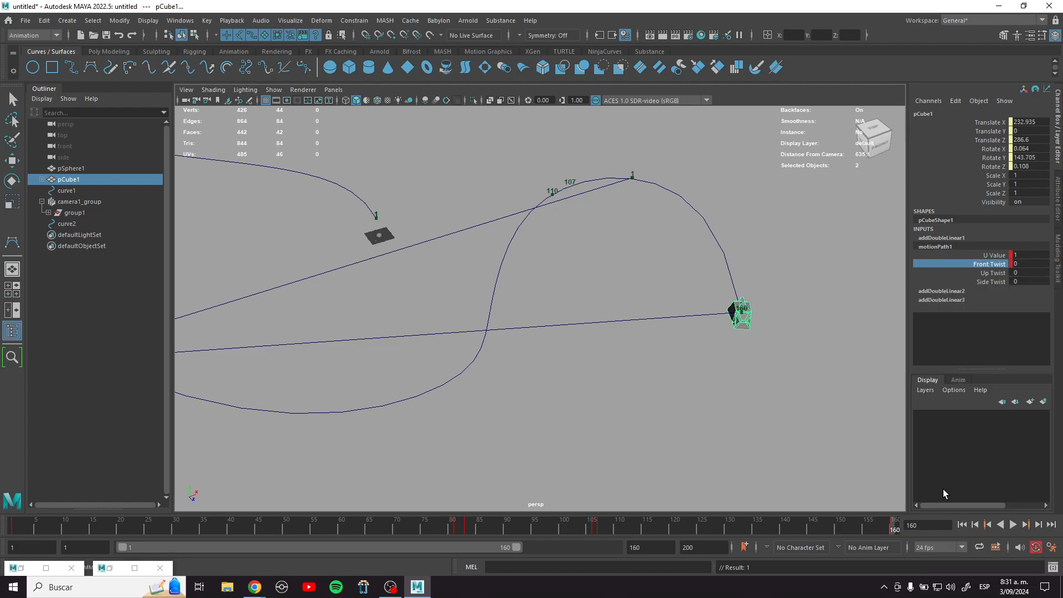
Step: Play the animation in the persp view and examine how the model twists along its whole path
left_click(974, 524)
left_click(1013, 524)
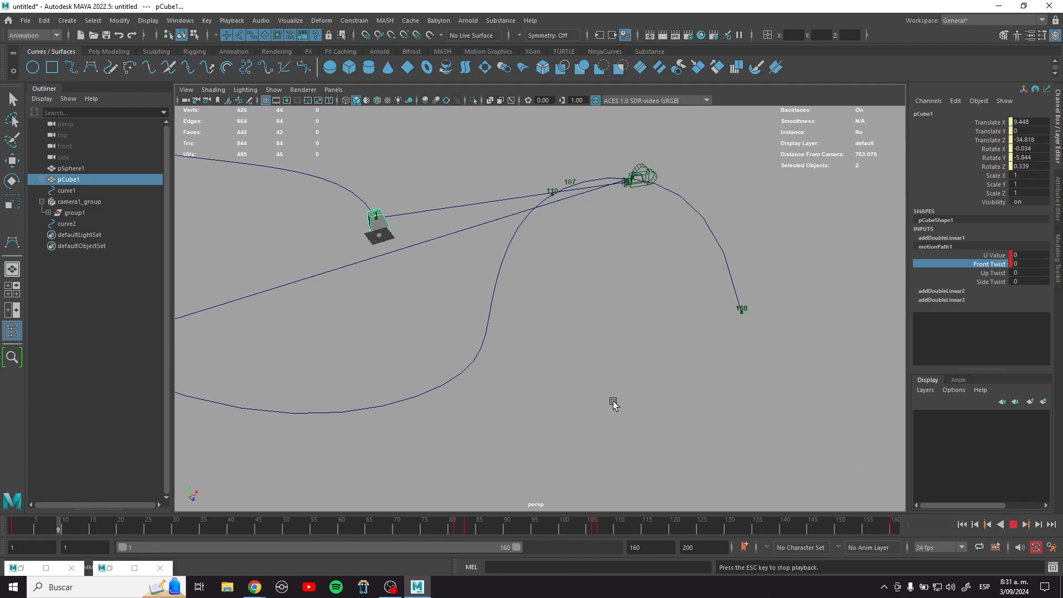
middle_click_drag(613, 402, 783, 353, "alt")
right_click_drag(784, 353, 700, 330, "alt")
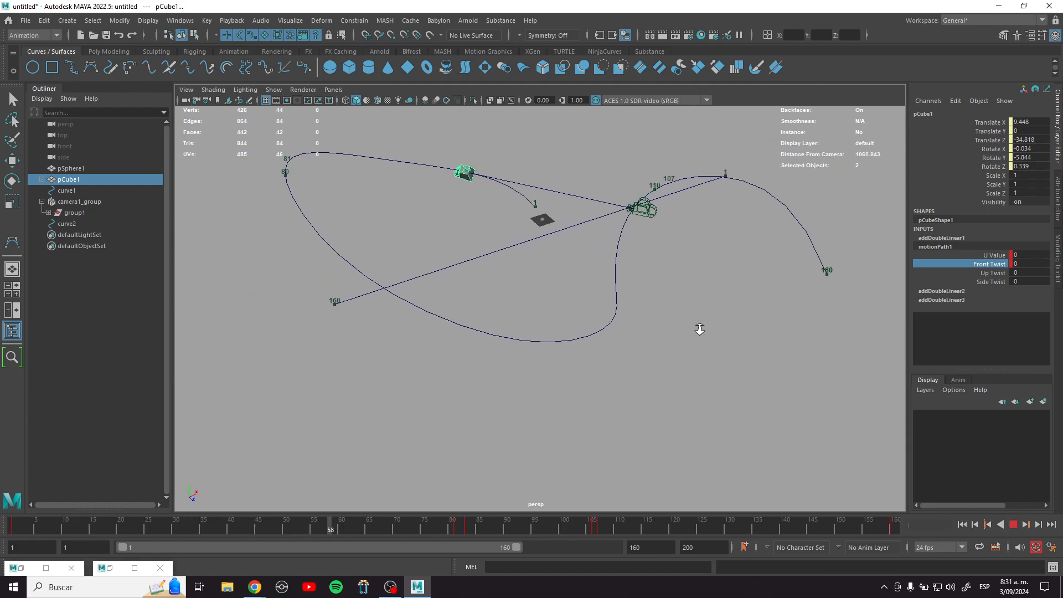
middle_click_drag(701, 331, 693, 373, "alt")
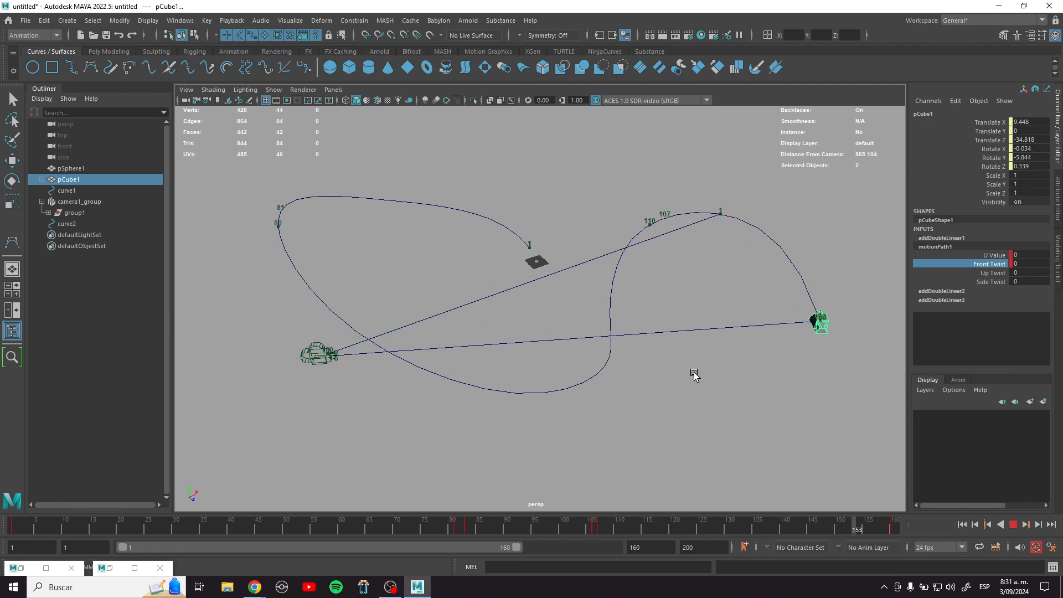
Step: Watch the playback through camera1, stop it and return the viewport to the persp view
left_click(333, 90)
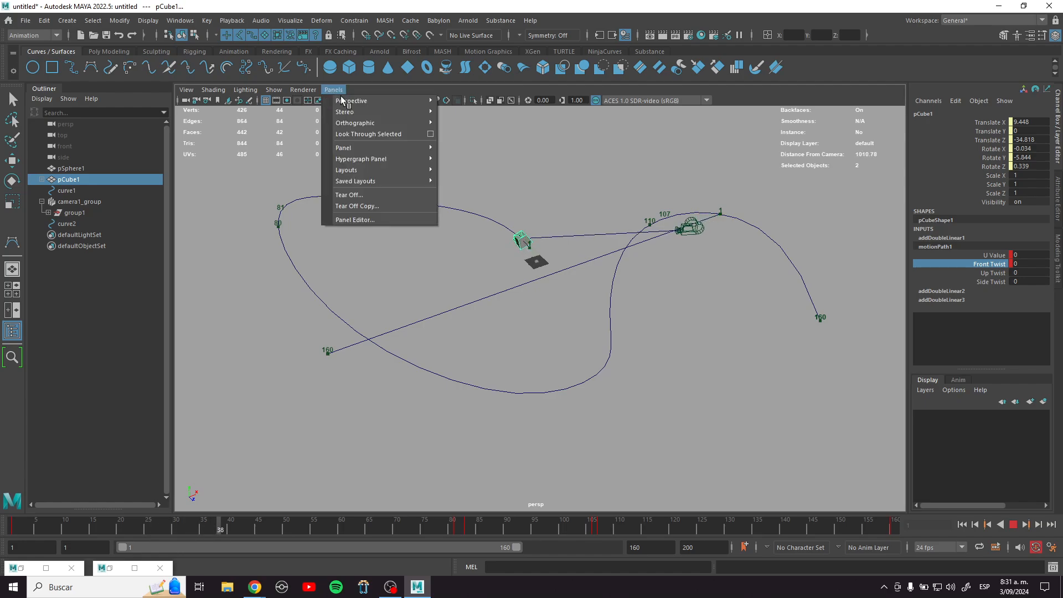
mouse_move(363, 101)
left_click(449, 100)
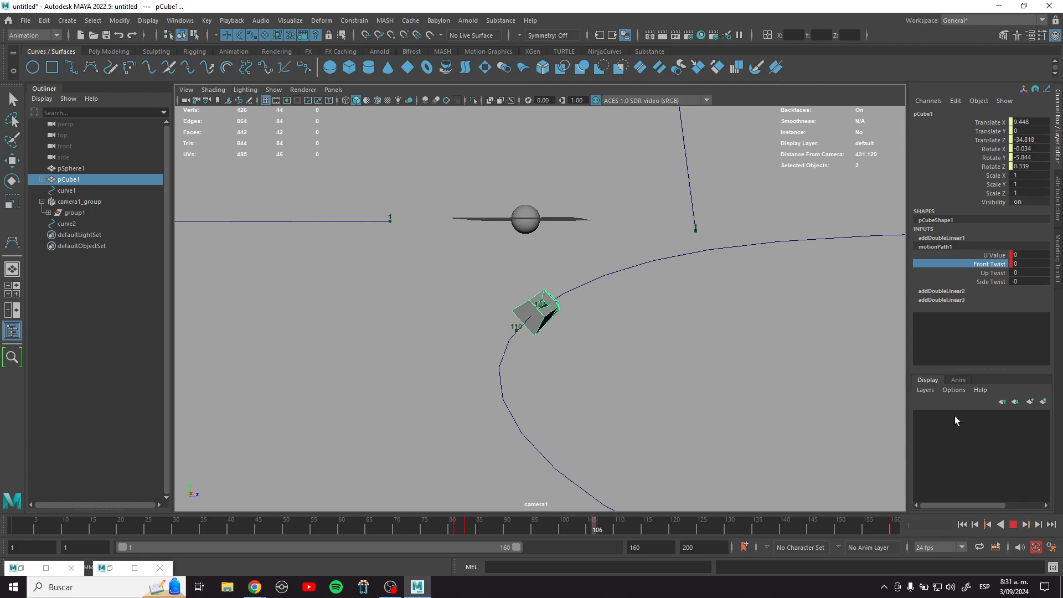
left_click(1014, 524)
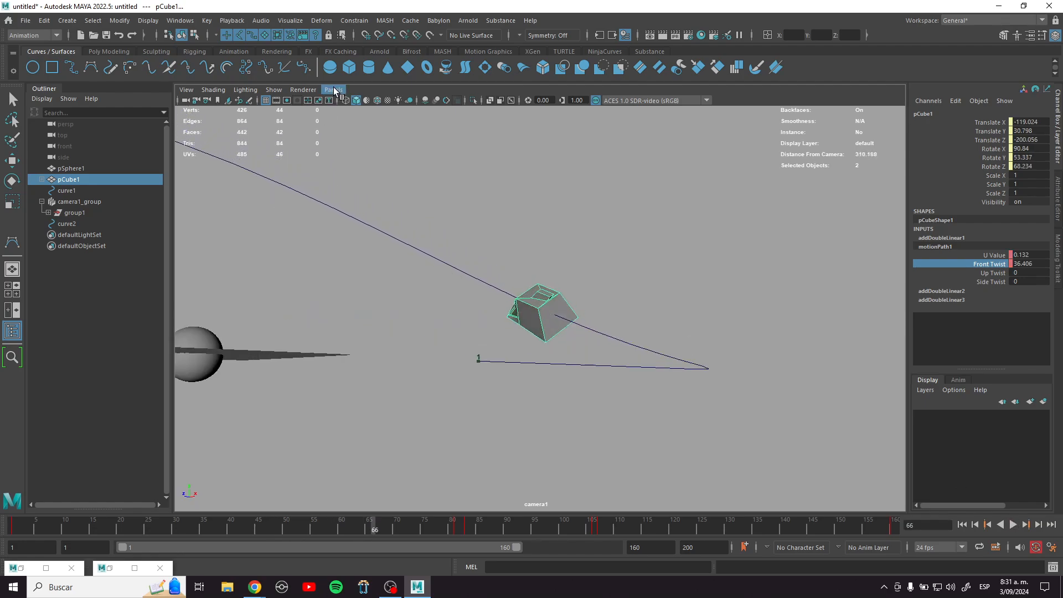
left_click(333, 90)
mouse_move(388, 101)
left_click(463, 112)
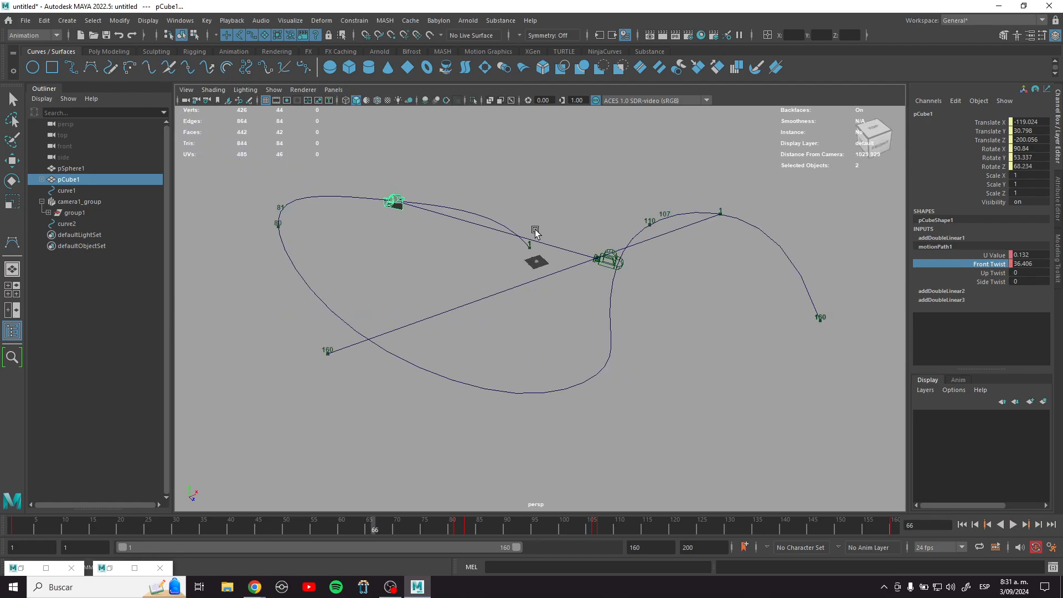
Step: Draw a long CV curve of nested, overlapping loops in front of the existing motion paths, ending in an open tail
left_click_drag(542, 301, 593, 335, "alt")
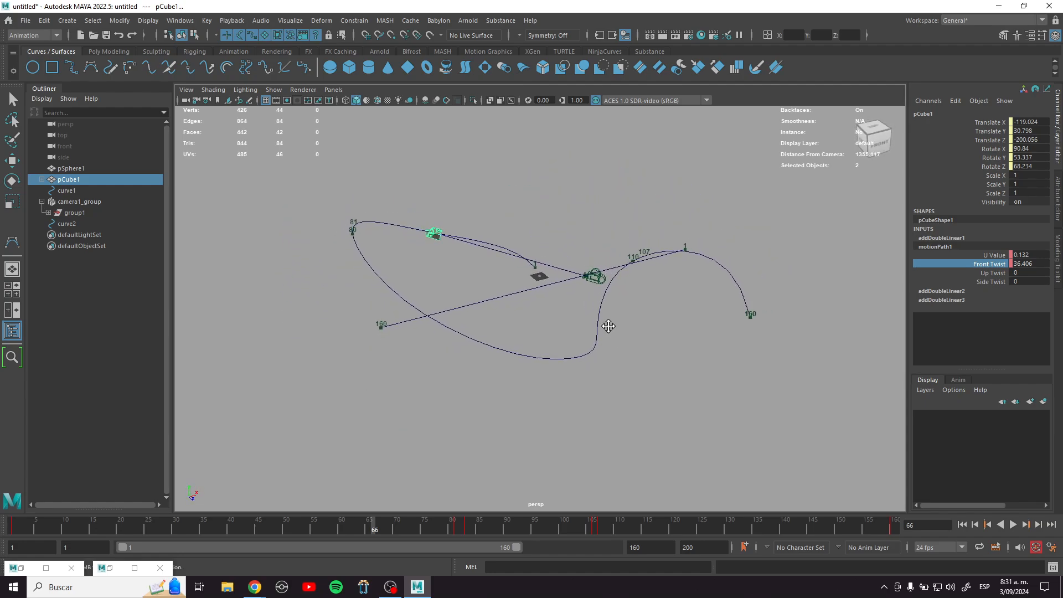
middle_click_drag(608, 326, 565, 334, "alt")
middle_click_drag(588, 375, 639, 371, "alt")
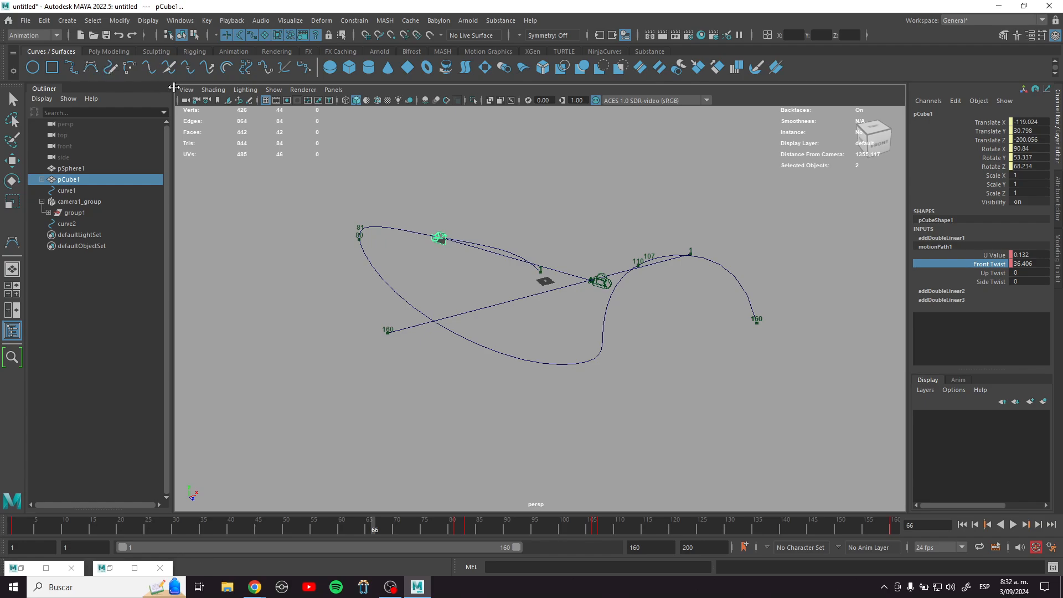
left_click(91, 67)
scroll(503, 263, "down", 3)
left_click_drag(503, 263, 537, 333, "alt")
left_click(451, 417)
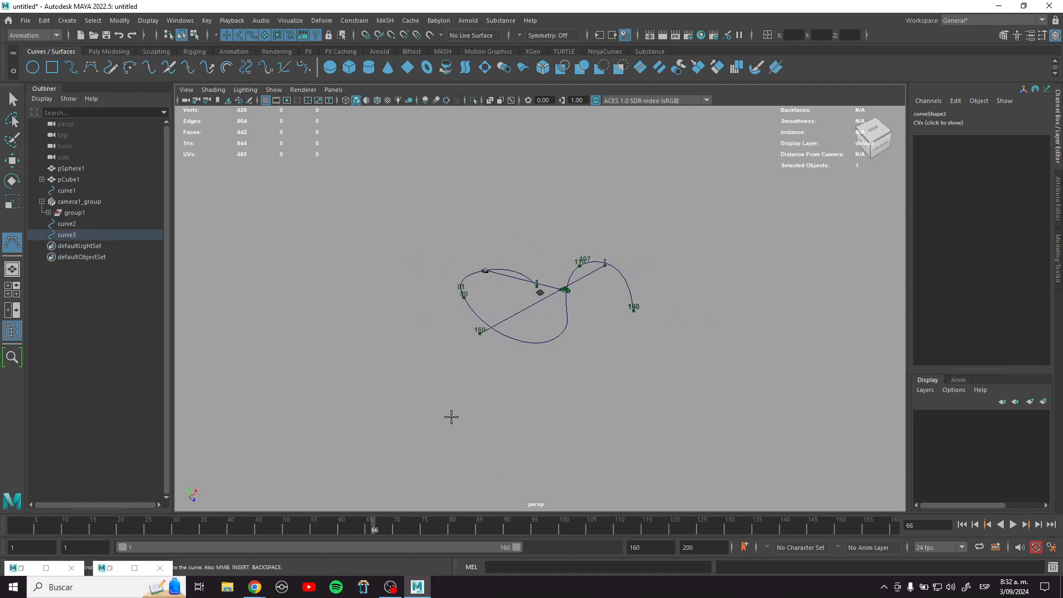
left_click(482, 445)
left_click(524, 444)
left_click(572, 442)
left_click(603, 427)
left_click(601, 385)
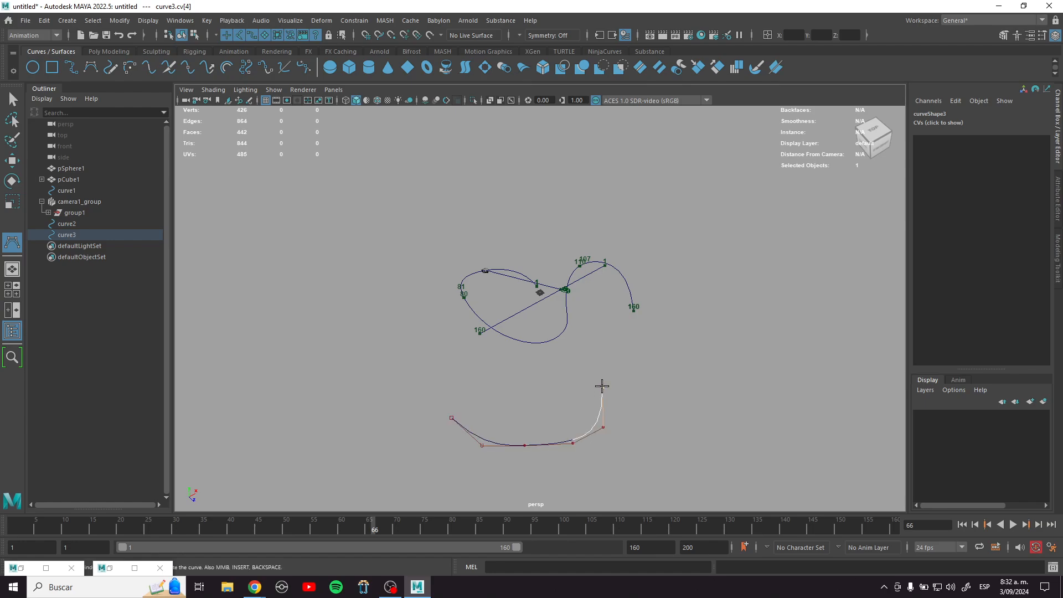
left_click(554, 366)
left_click(497, 361)
left_click(458, 375)
left_click(438, 403)
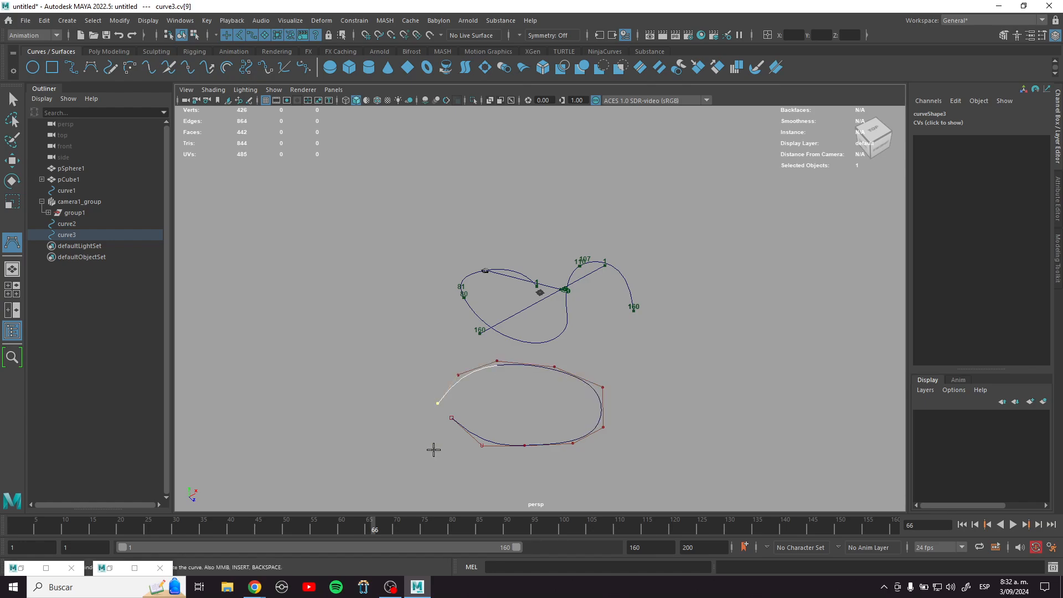
left_click(442, 454)
left_click(475, 471)
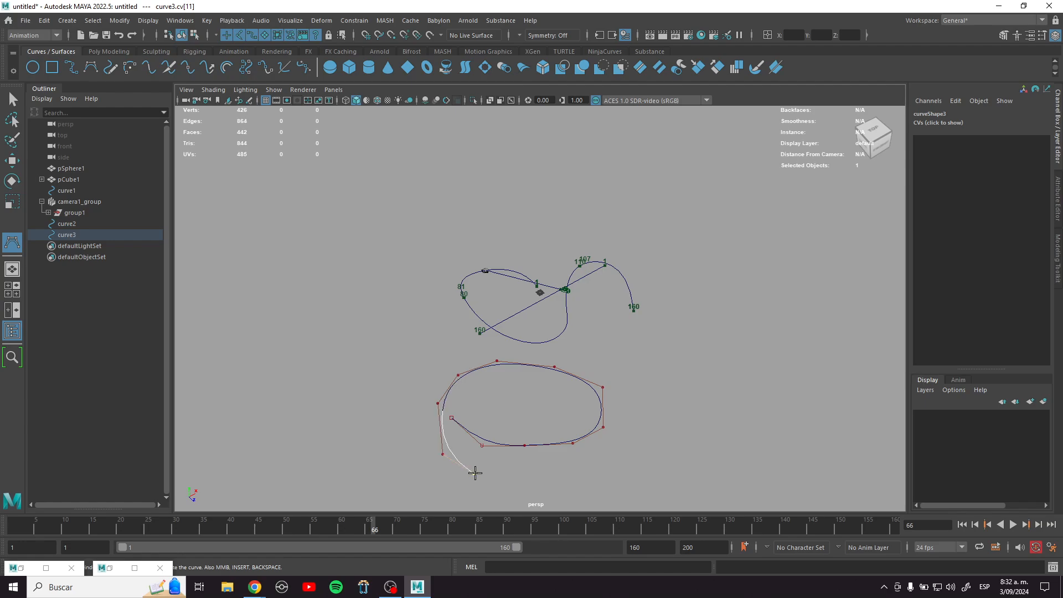
left_click(525, 477)
left_click(576, 472)
left_click(619, 460)
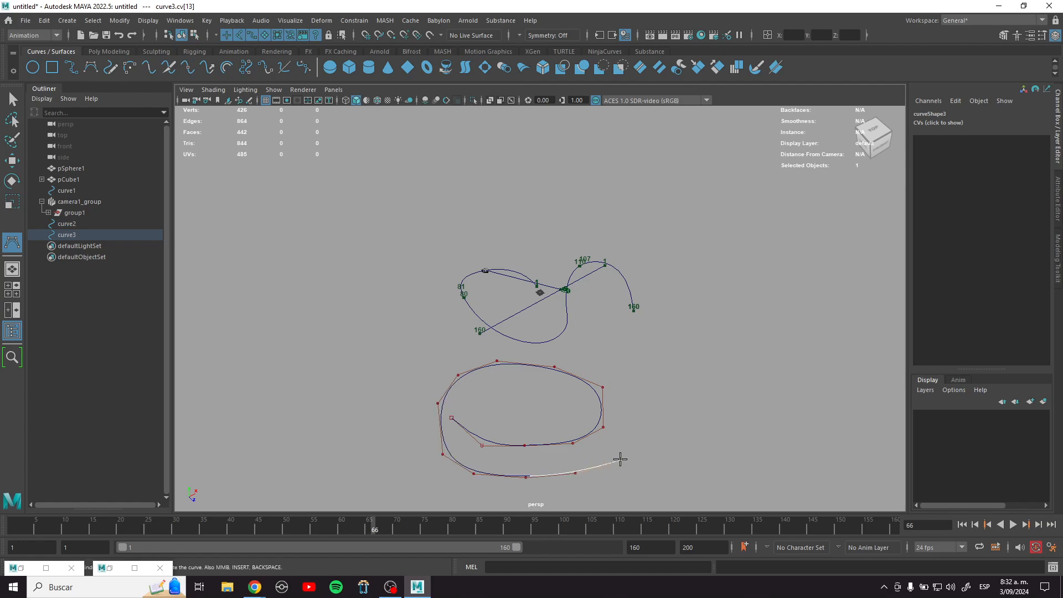
left_click(649, 431)
left_click(647, 399)
left_click(612, 367)
left_click(567, 354)
left_click(522, 349)
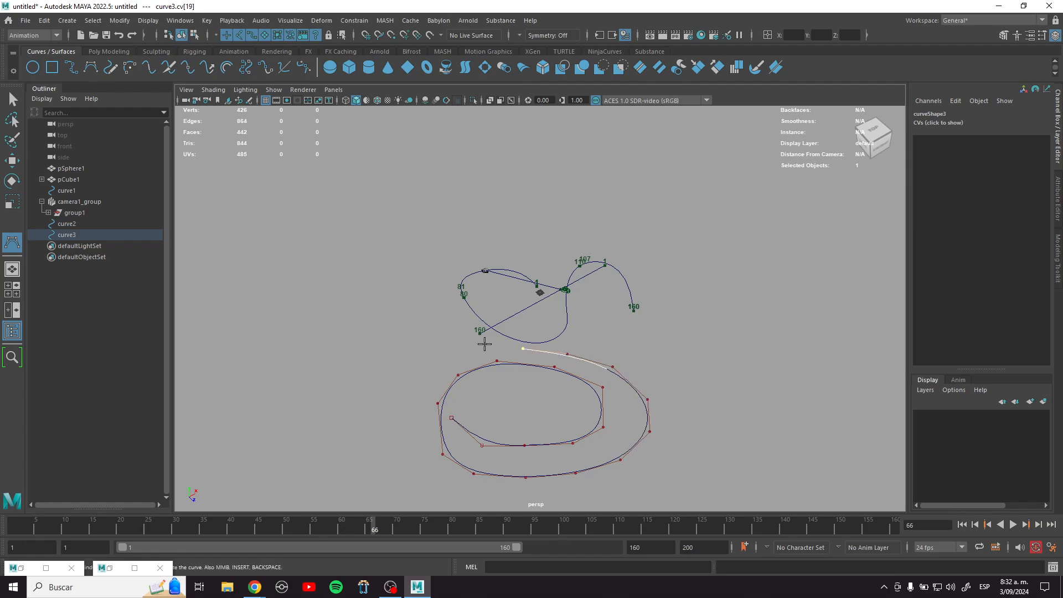
left_click(452, 358)
left_click(435, 341)
left_click(460, 314)
left_click(503, 309)
left_click(535, 323)
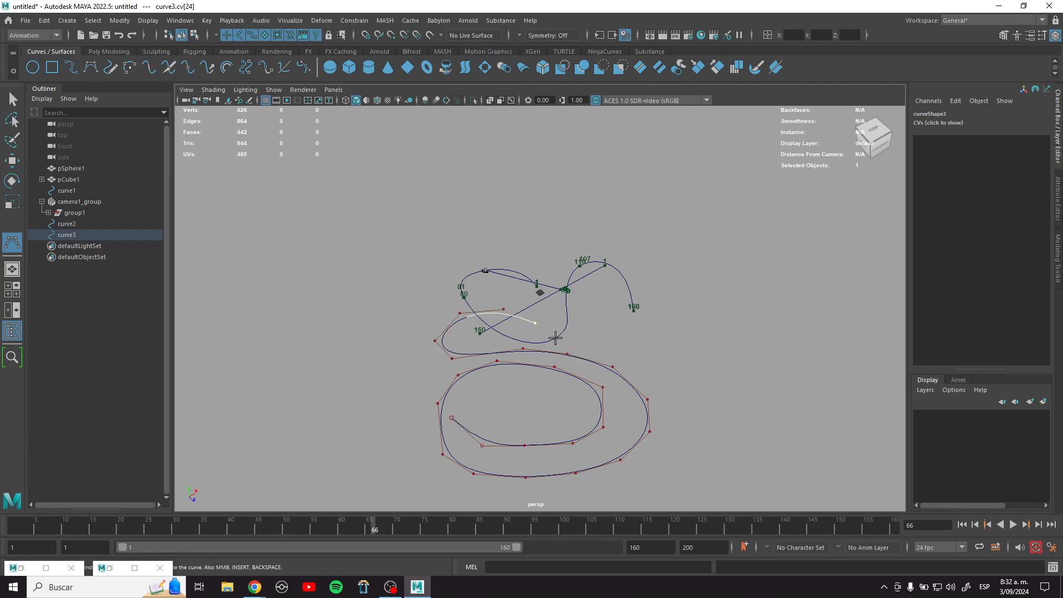
left_click(557, 340)
left_click(560, 394)
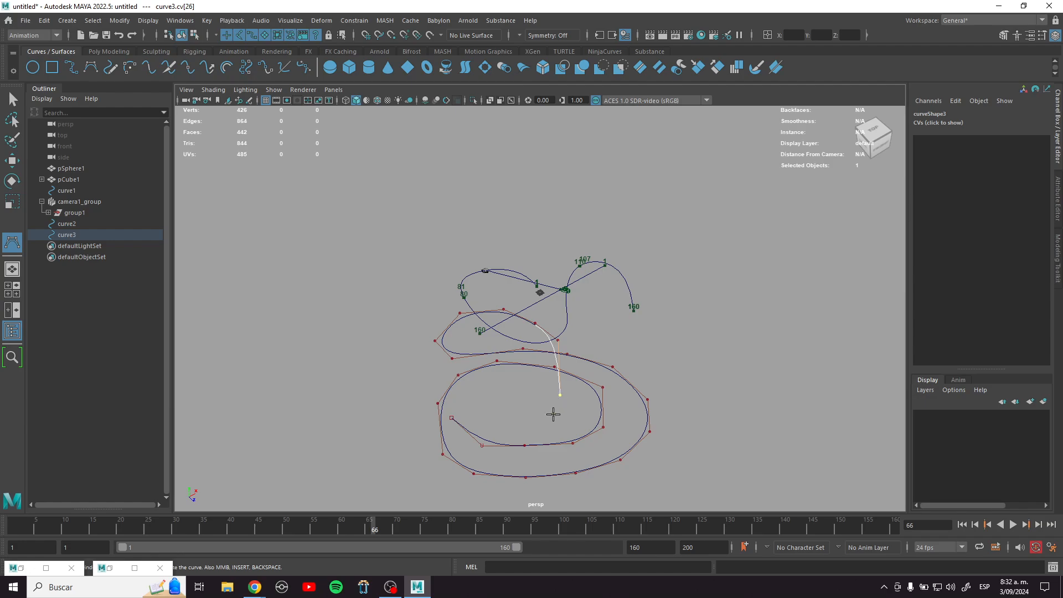
left_click(523, 408)
left_click(489, 392)
left_click(477, 426)
left_click(504, 462)
left_click(559, 463)
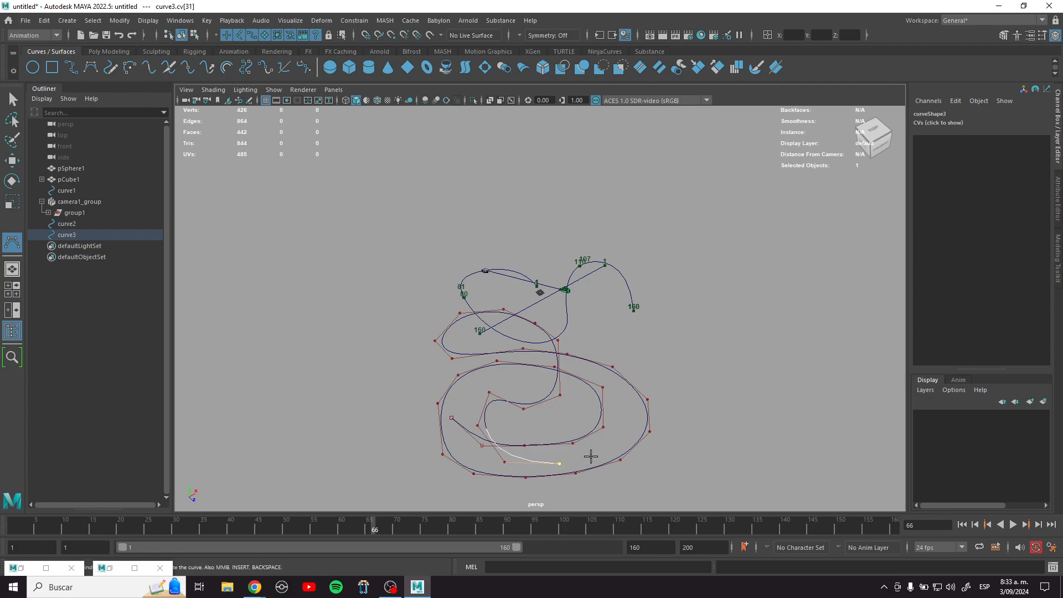
left_click(671, 416)
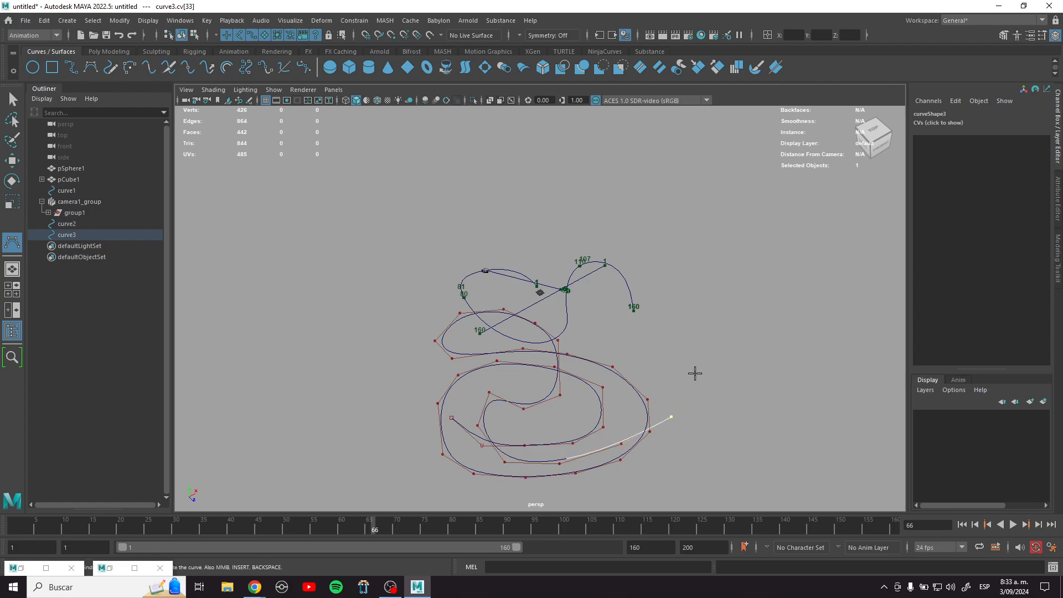
left_click(694, 371)
key("Return")
Step: Select the end control vertex of the new looping curve and widen the soft selection falloff across most of the curve
right_click_drag(713, 316, 656, 305)
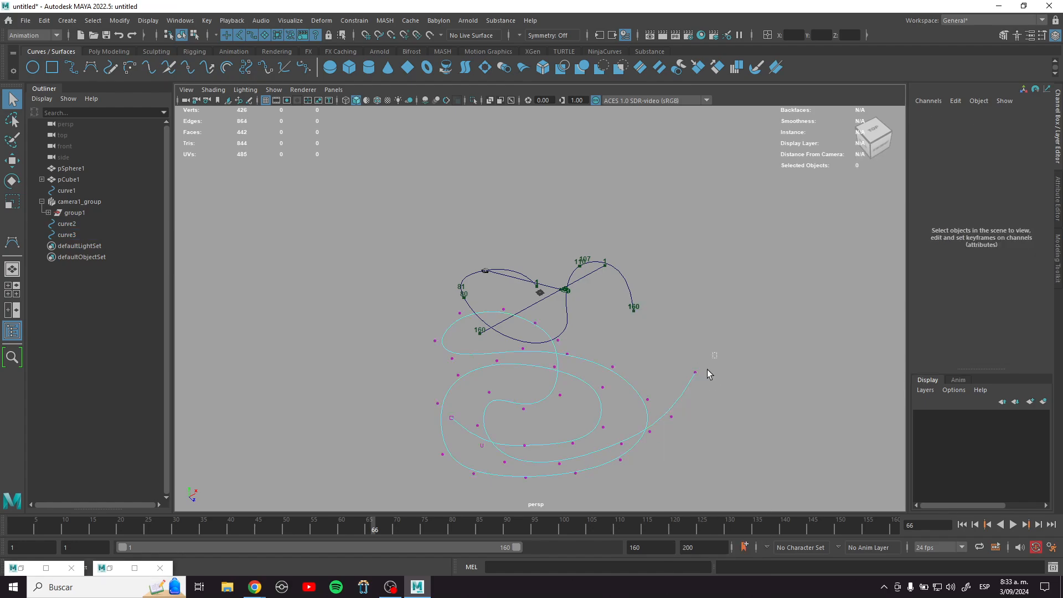
left_click_drag(707, 370, 689, 383)
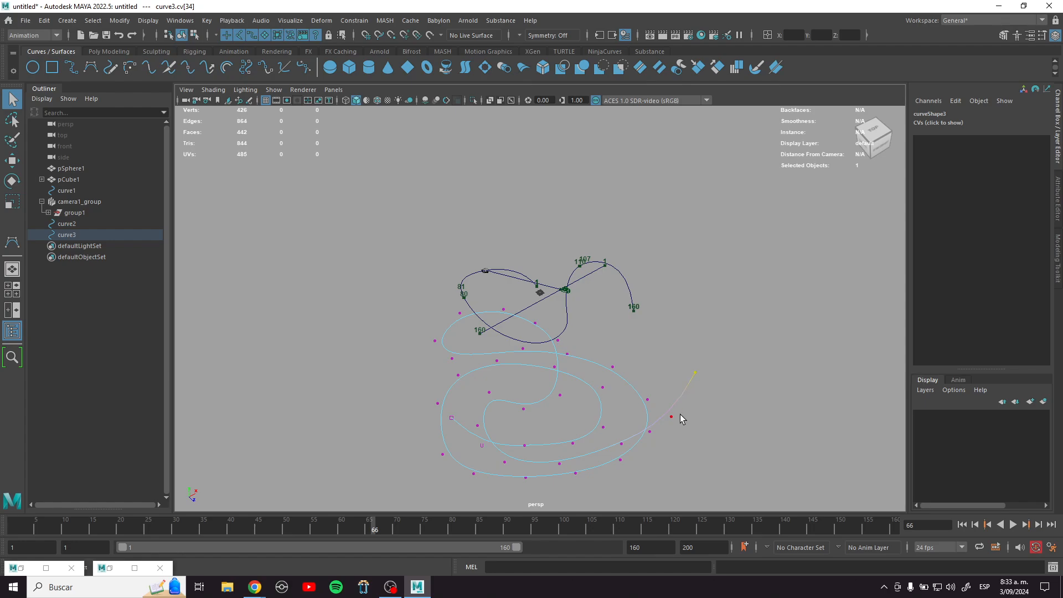
left_click_drag(682, 419, 870, 372)
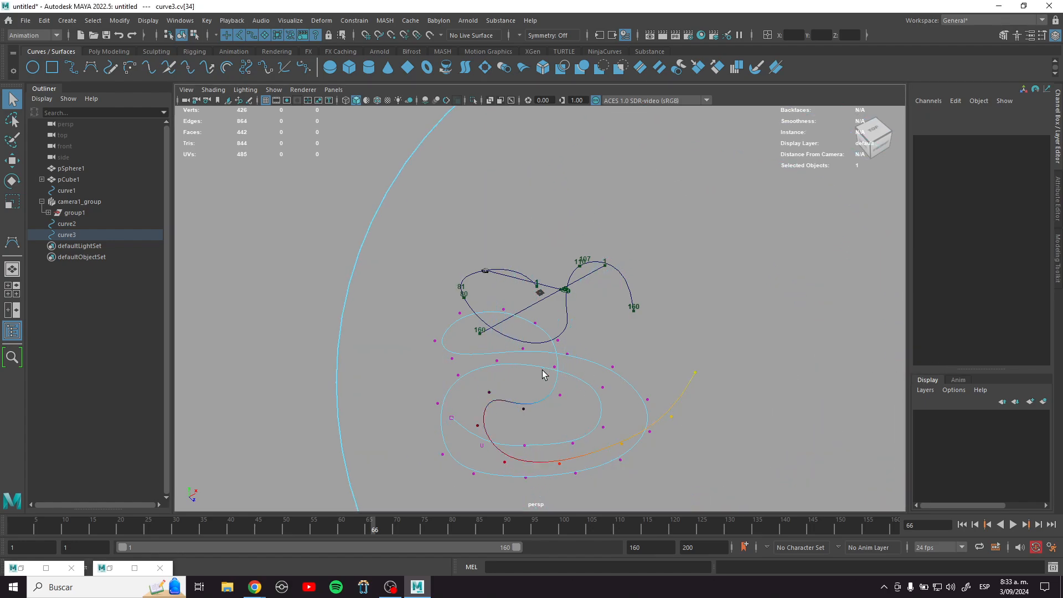
left_click_drag(543, 374, 636, 352)
right_click_drag(788, 413, 587, 280, "alt")
left_click_drag(597, 346, 964, 312)
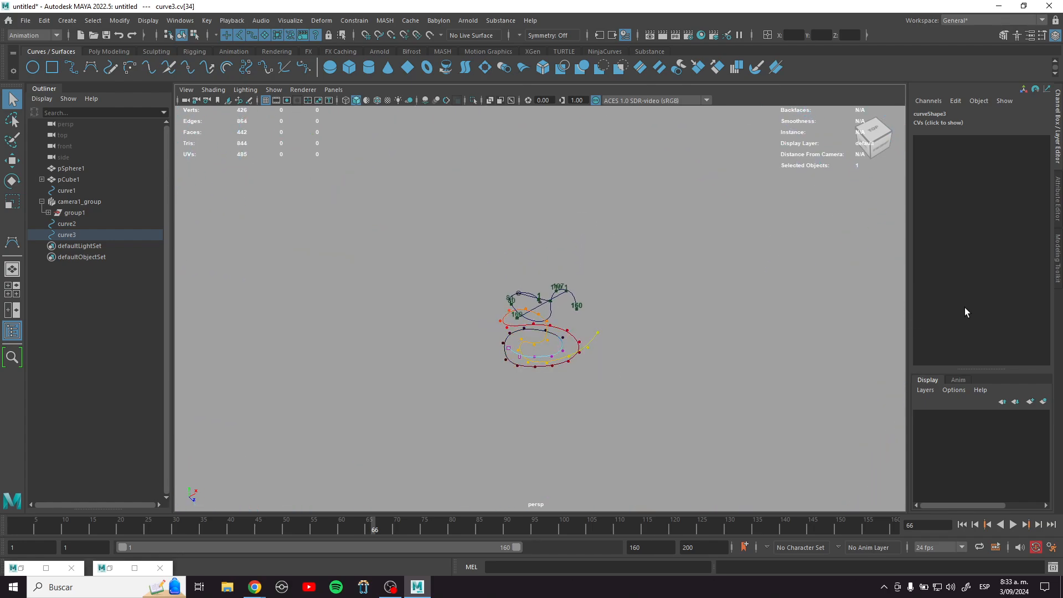
Step: Raise the looping curve's end vertex vertically with soft selection, stretching the loops into a tall rising spiral
key("b")
key("w")
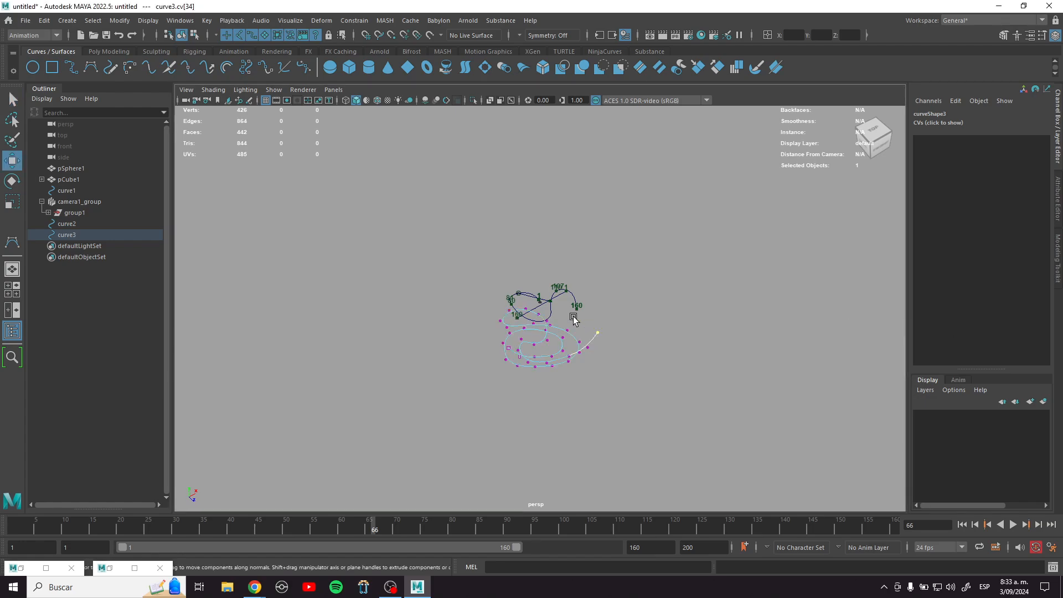
key("b")
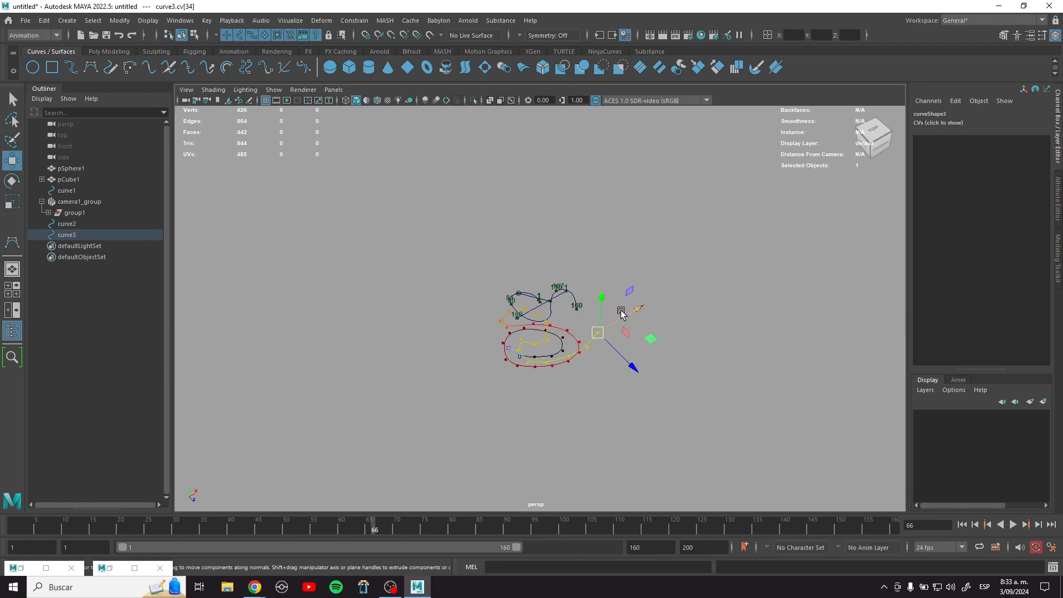
left_click_drag(600, 299, 603, 105)
left_click_drag(545, 278, 586, 289, "alt")
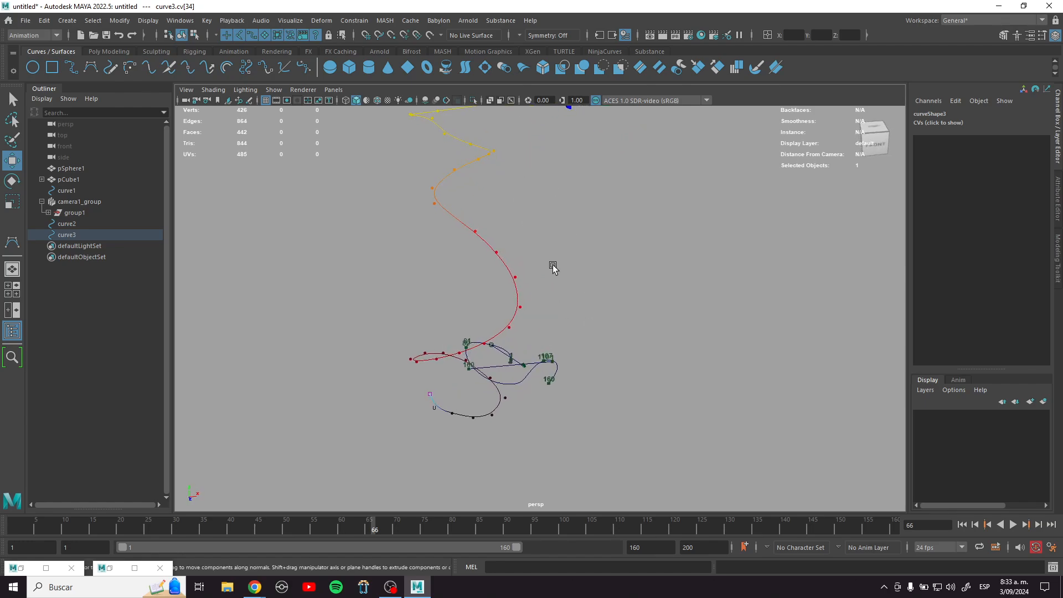
right_click_drag(570, 293, 492, 239, "alt")
left_click_drag(492, 239, 506, 242, "alt")
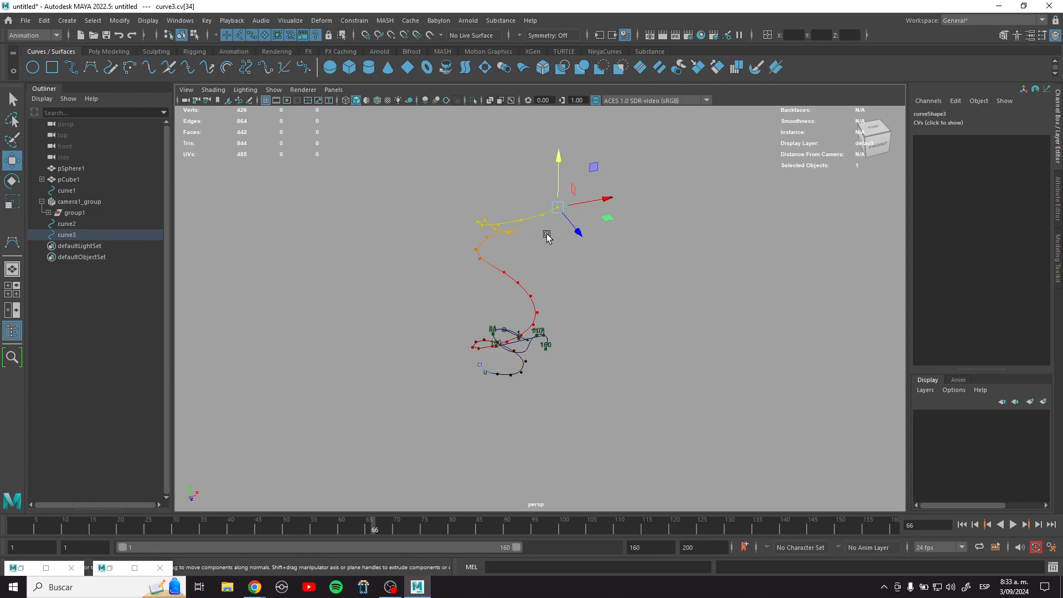
Step: Turn off soft selection for the control vertices of curve3
left_click_drag(500, 291, 536, 355, "alt")
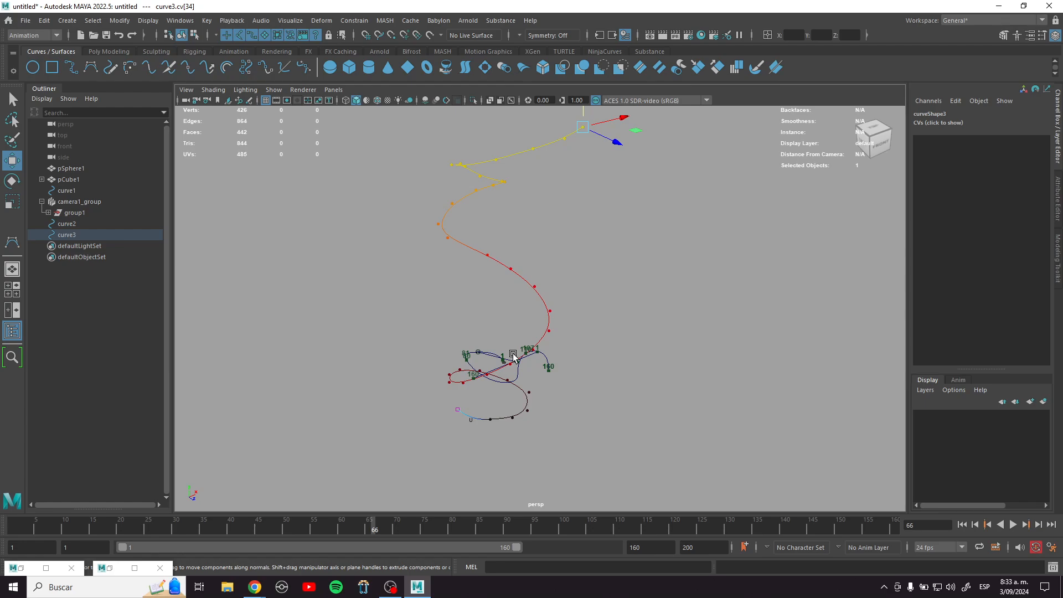
key("b")
right_click_drag(504, 307, 568, 408, "alt")
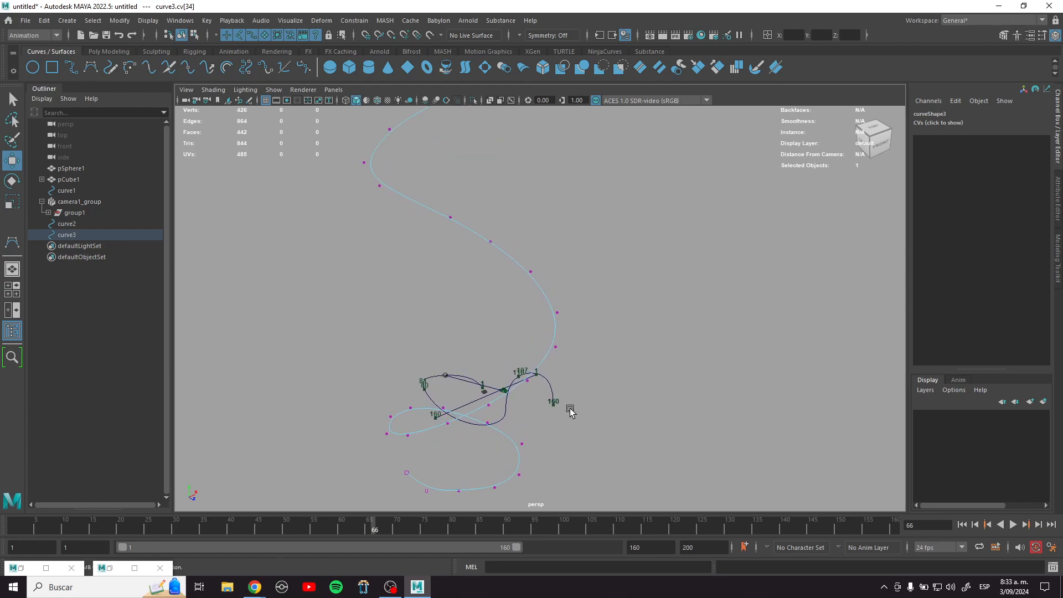
middle_click_drag(568, 408, 626, 303, "alt")
Step: Create a polygon cylinder and snap it onto the lower end of curve3
left_click(109, 50)
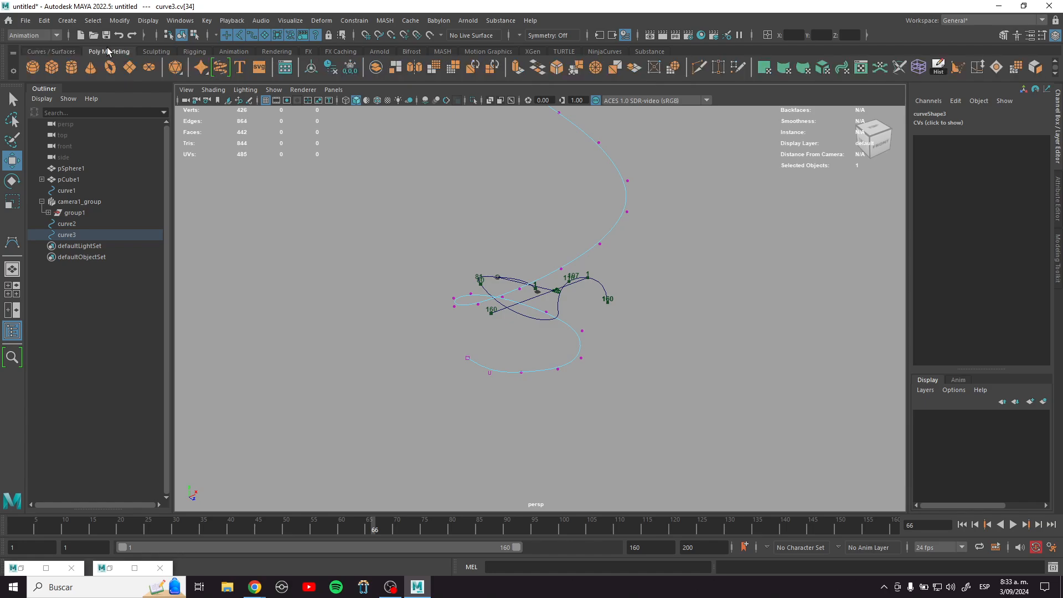
left_click(73, 69)
right_click_drag(363, 301, 528, 417, "alt")
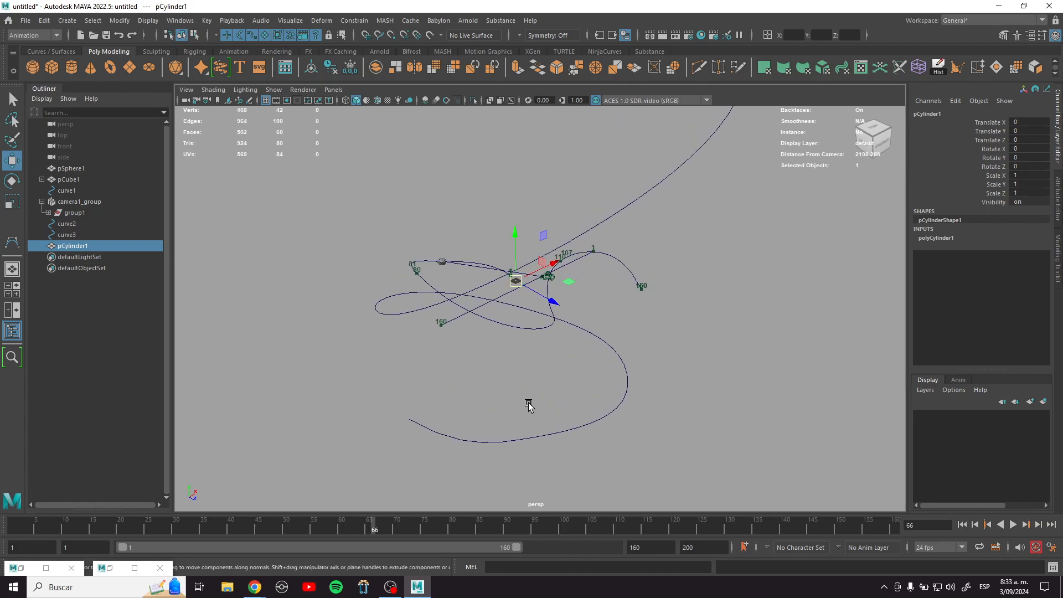
left_click_drag(514, 294, 287, 446)
key("c")
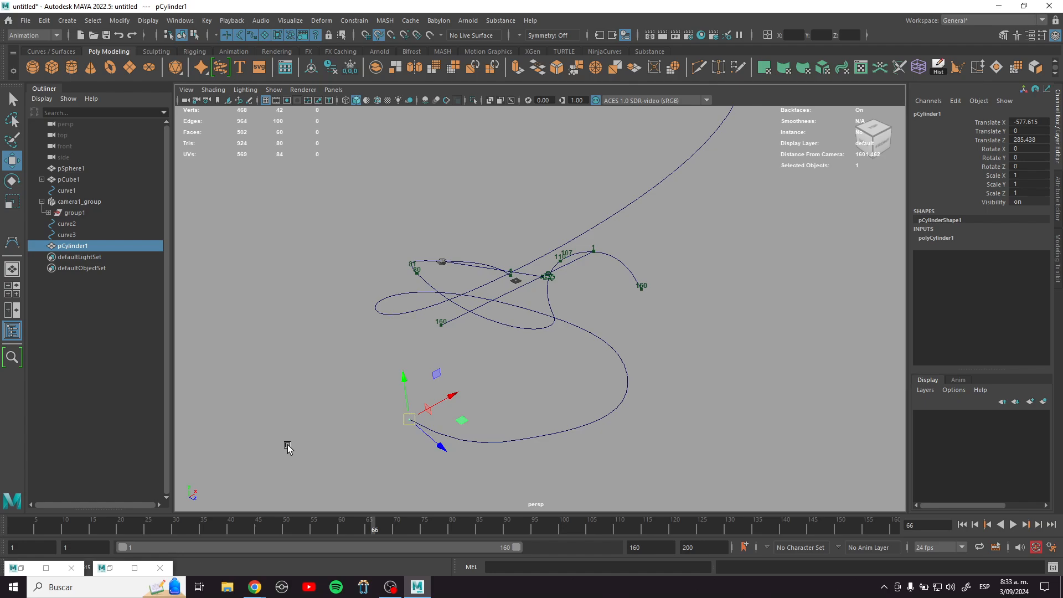
Step: Scale the cylinder up uniformly to about 47.9 and set its Rotate X to 90
key("r")
left_click_drag(412, 430, 449, 465)
key("e")
double_click(1036, 146)
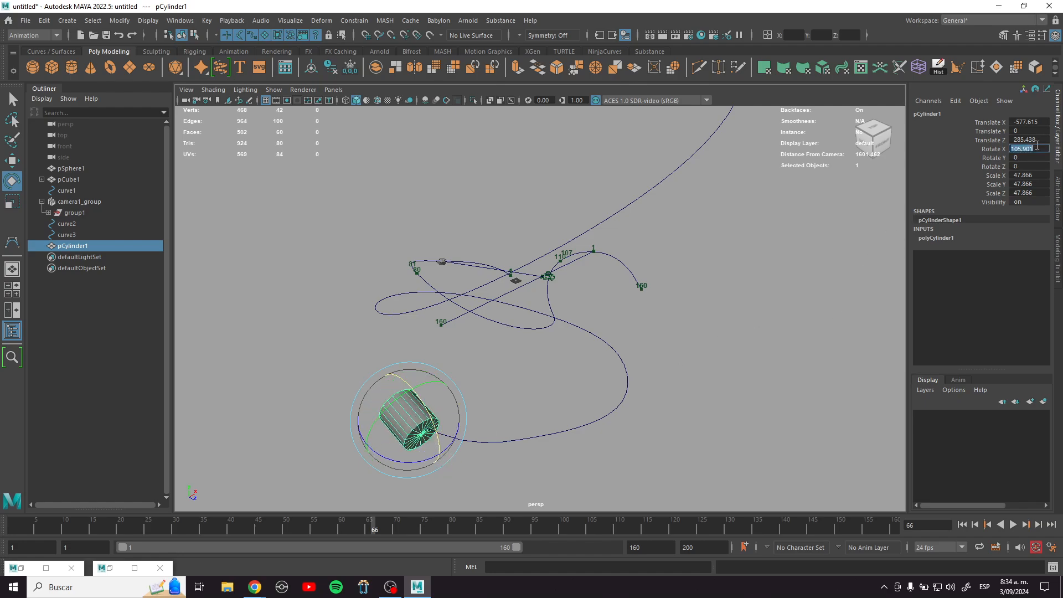
type("90")
key("Return")
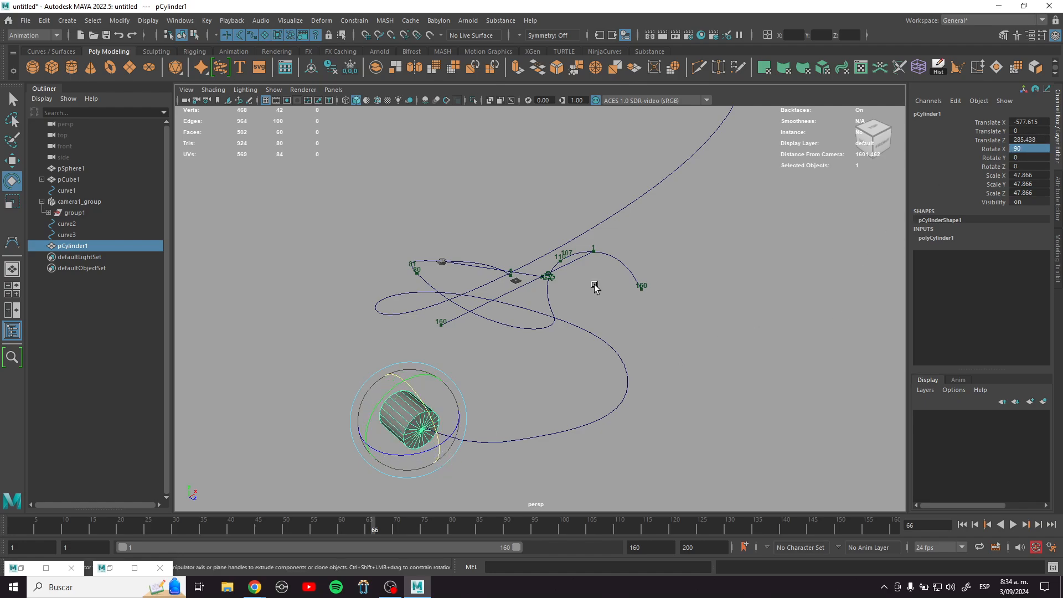
Step: Stretch the cylinder along its length and set its Scale Y to 300
left_click_drag(595, 288, 574, 334, "alt")
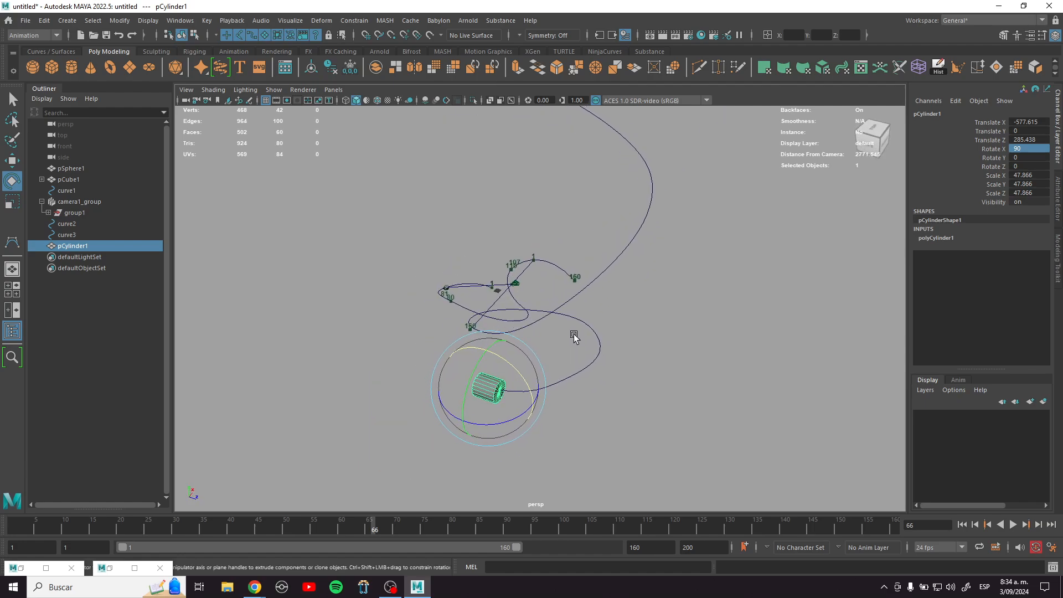
key("r")
left_click_drag(535, 403, 820, 505)
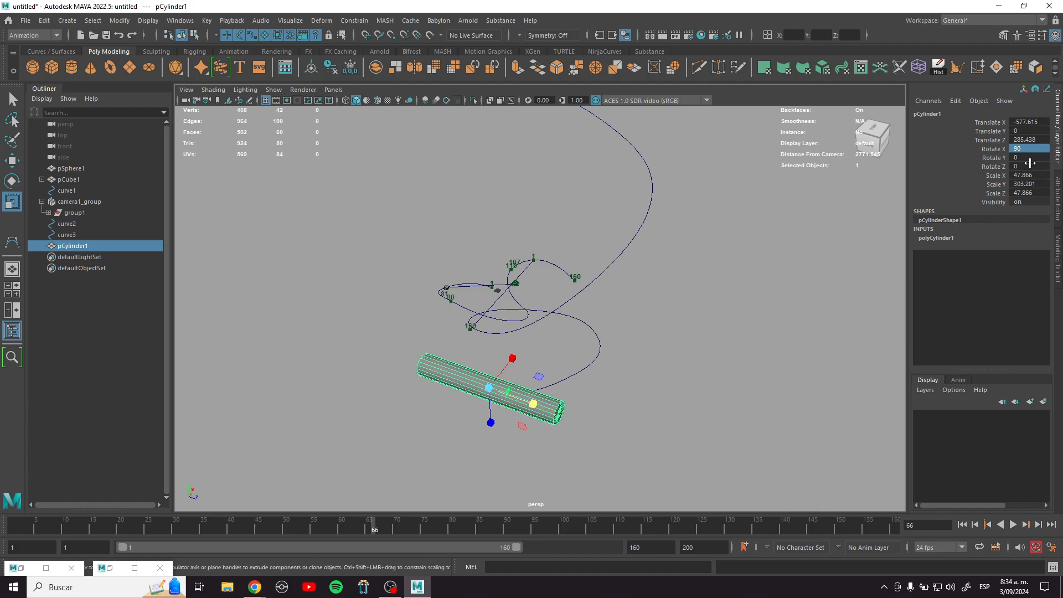
double_click(1044, 186)
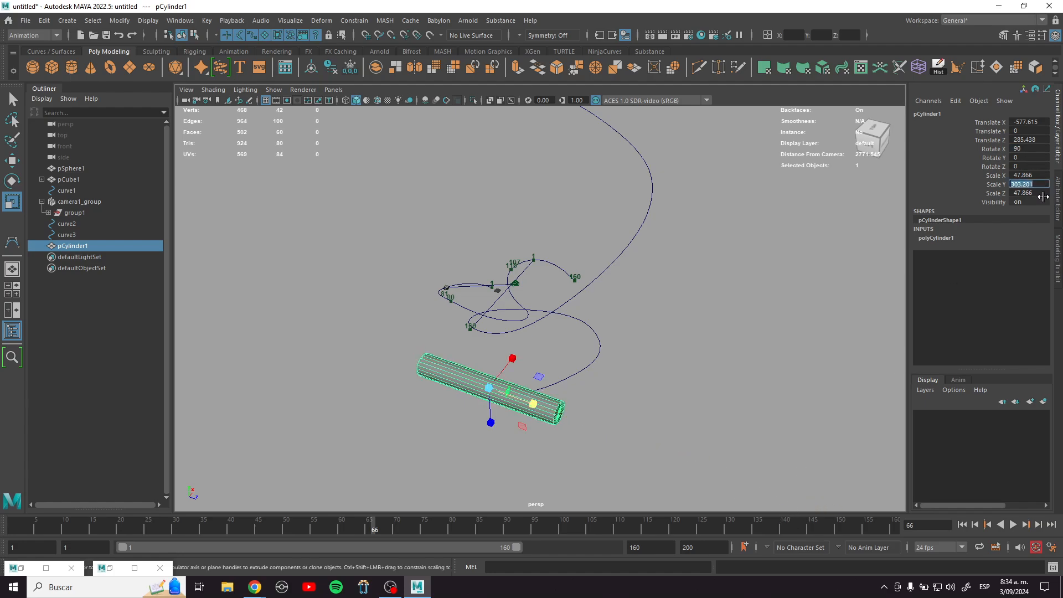
type("300")
key("Return")
Step: Set the cylinder's axis subdivisions to 3 to make a triangular prism
left_click(955, 237)
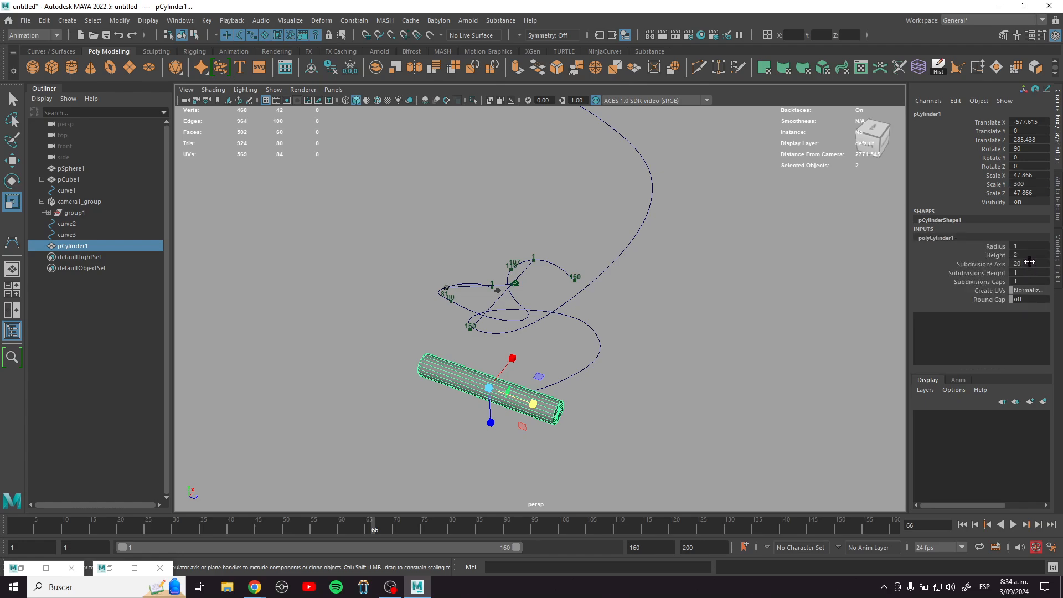
left_click(1029, 264)
key("Return")
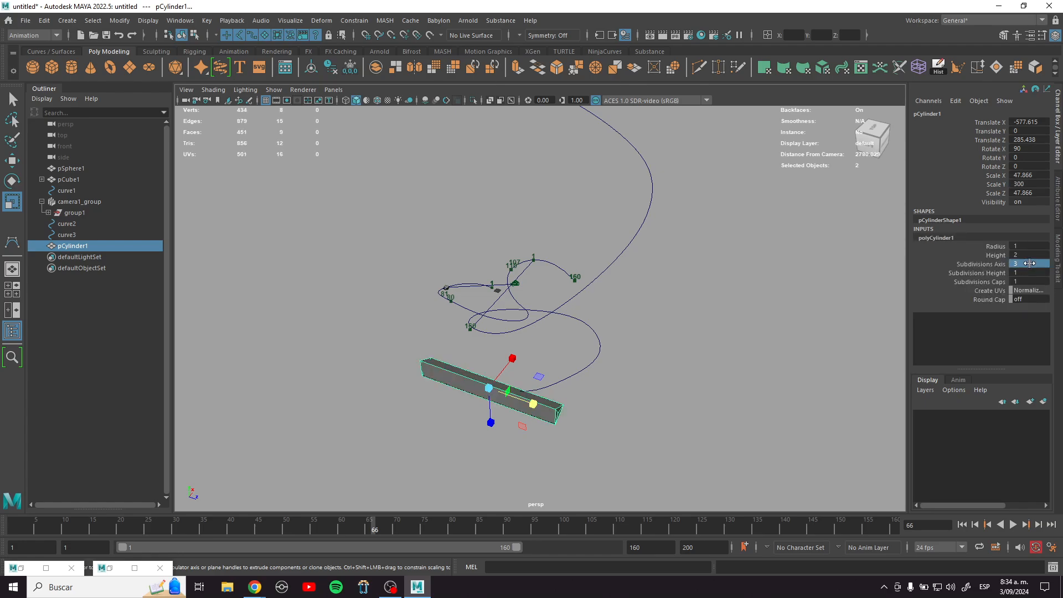
left_click_drag(795, 301, 757, 339, "alt")
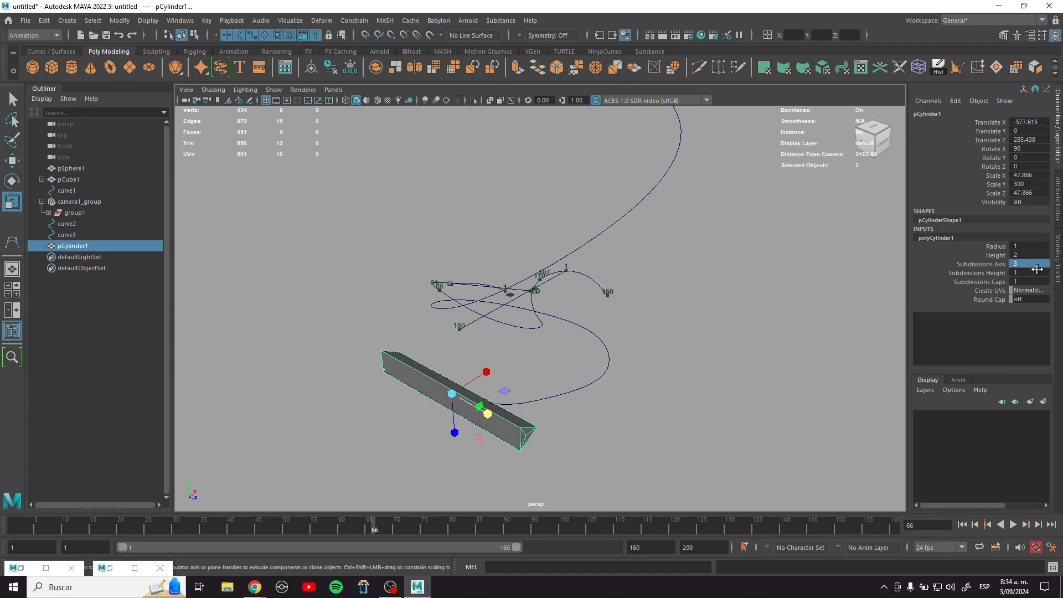
Step: Try 6 axis subdivisions on the cylinder and go back to 3
left_click(1034, 261)
type("6")
key("Return")
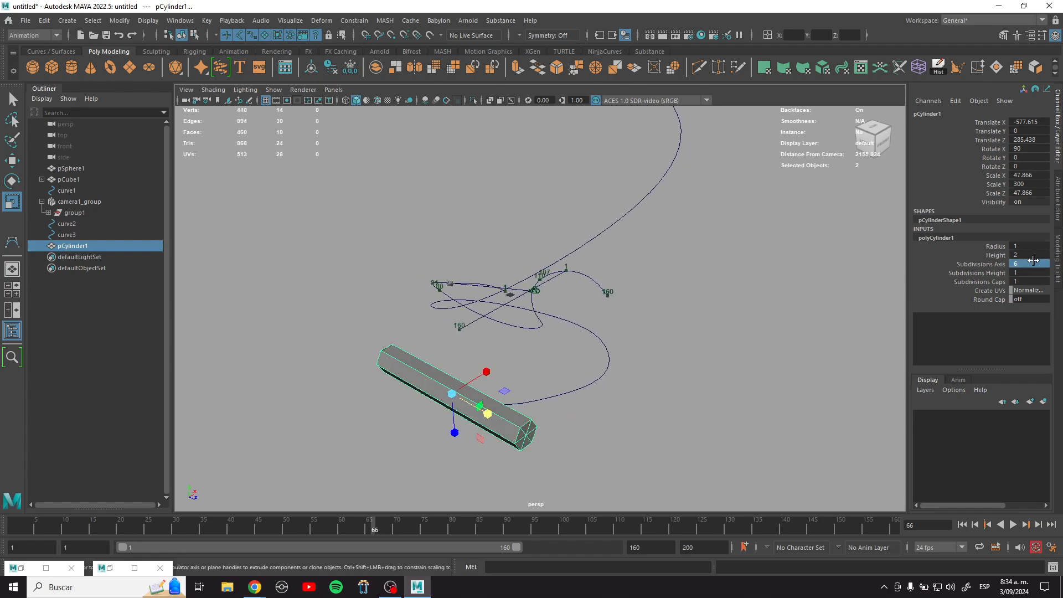
left_click(1025, 264)
type("3")
key("Return")
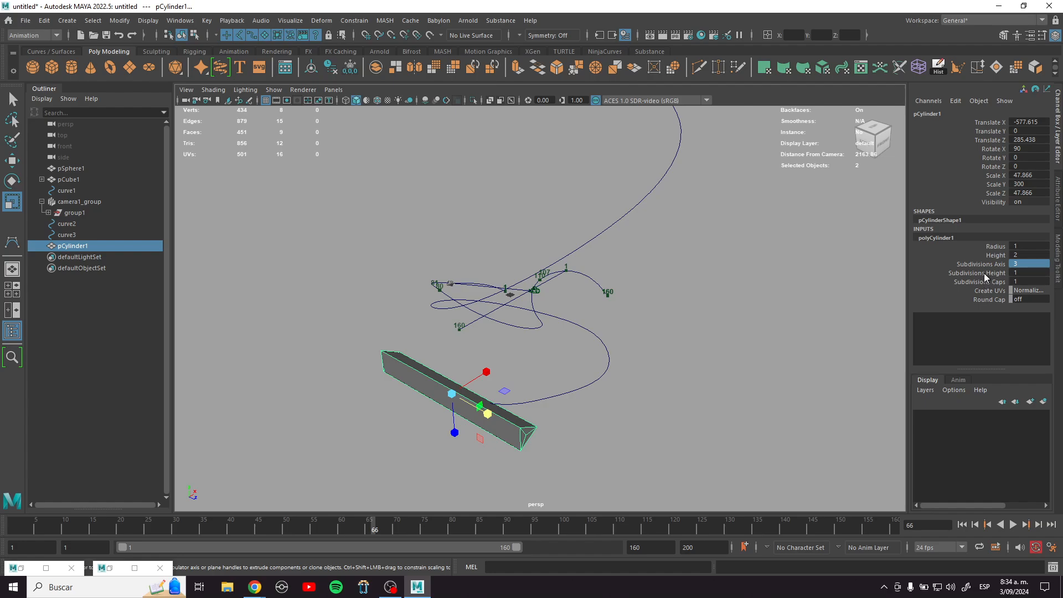
Step: Divide the cylinder along its length by setting its height subdivisions to 12
left_click(985, 273)
middle_click_drag(825, 294, 688, 333)
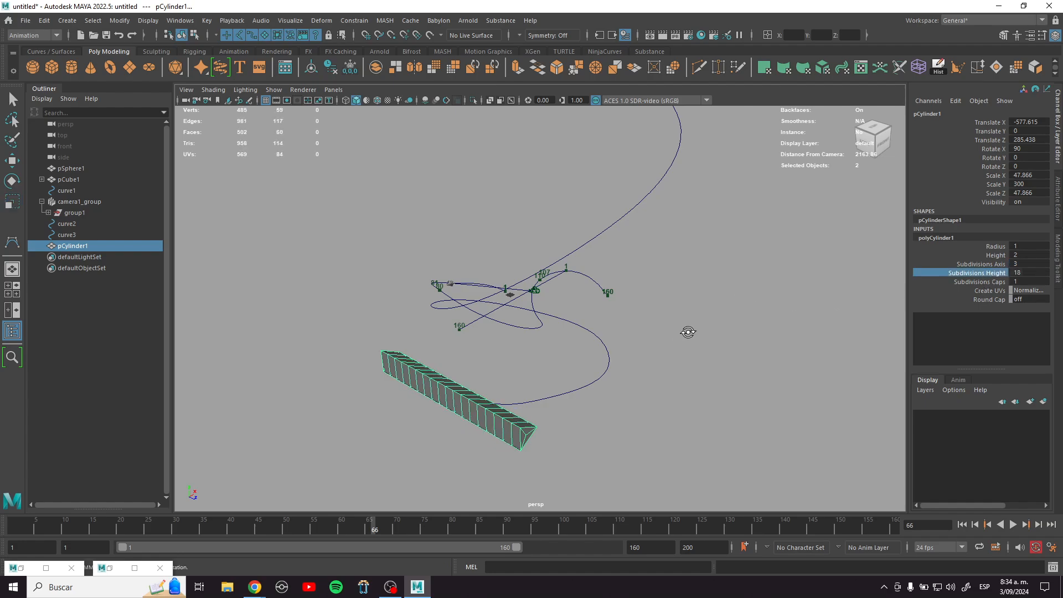
left_click_drag(687, 332, 743, 353, "alt")
middle_click_drag(719, 345, 694, 344)
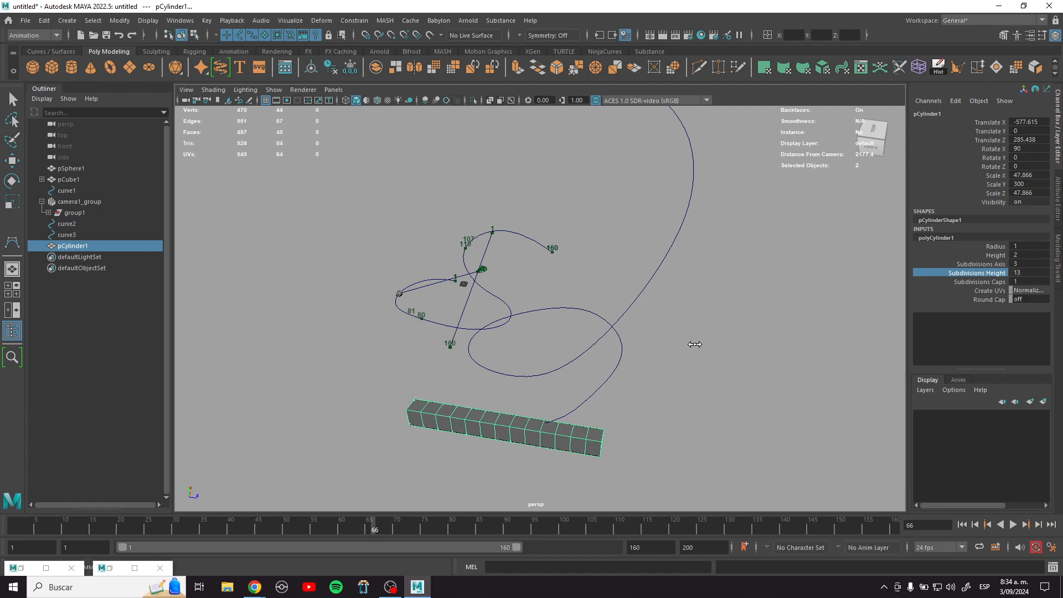
double_click(1018, 272)
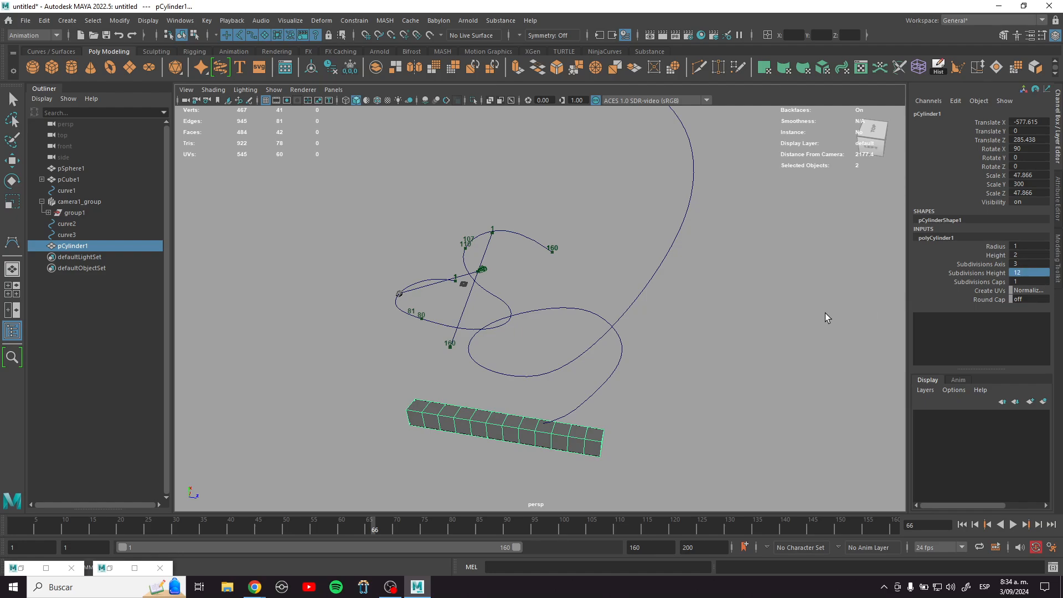
scroll(710, 276, "down", 3)
left_click_drag(711, 277, 638, 271, "alt")
scroll(612, 361, "up", 5)
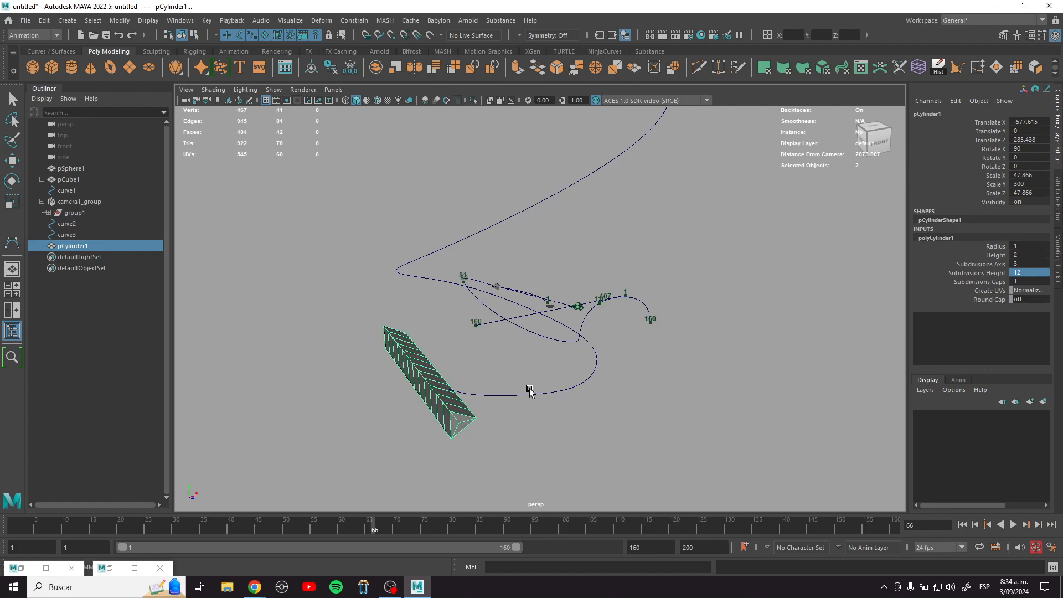
Step: Freeze the cylinder's transformations and delete its construction history
left_click(117, 21)
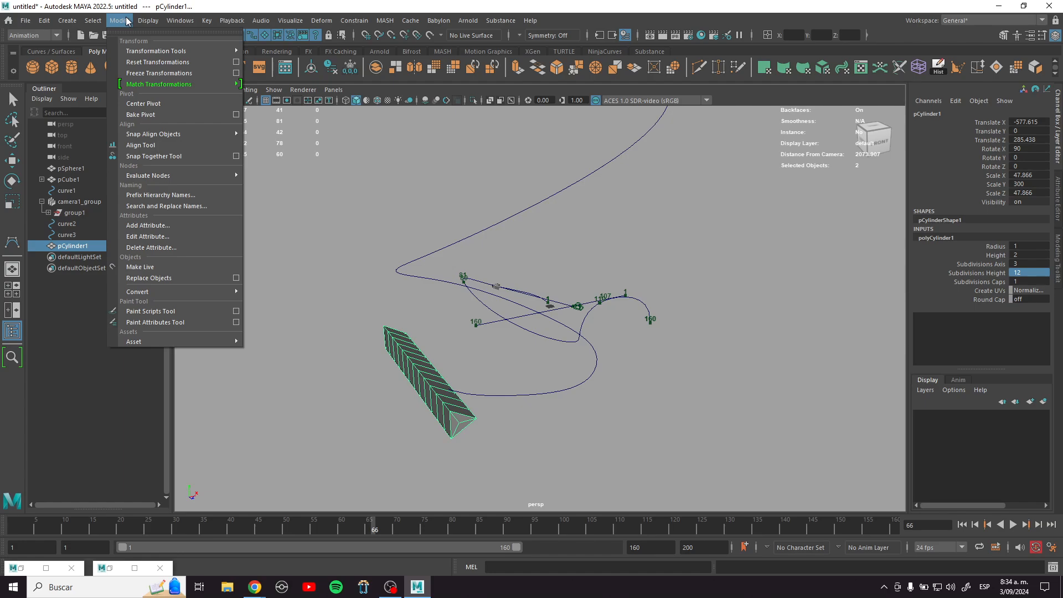
left_click(153, 69)
key("r")
left_click(44, 21)
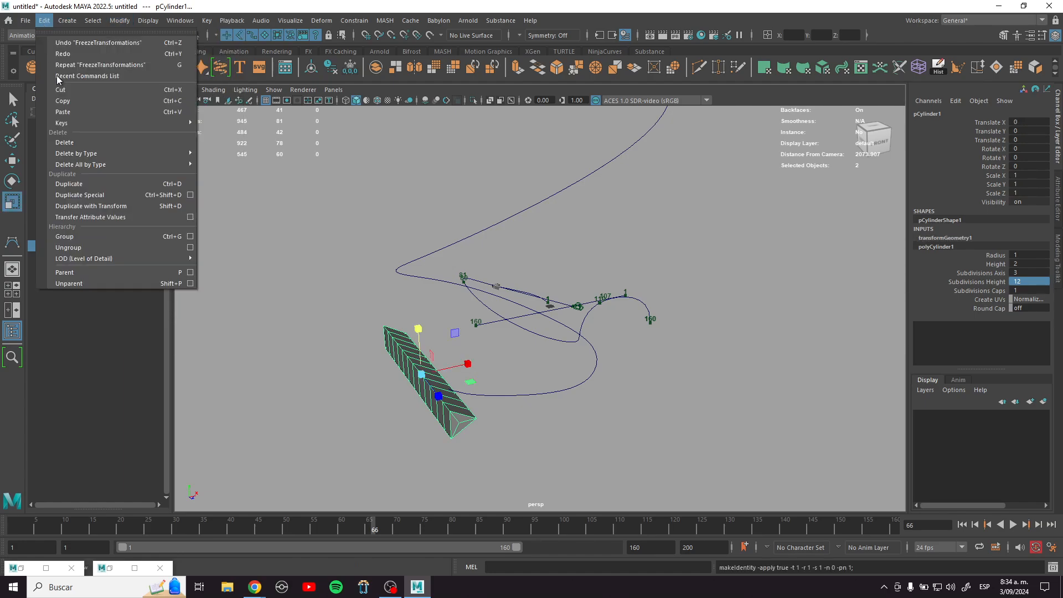
mouse_move(144, 154)
left_click(230, 153)
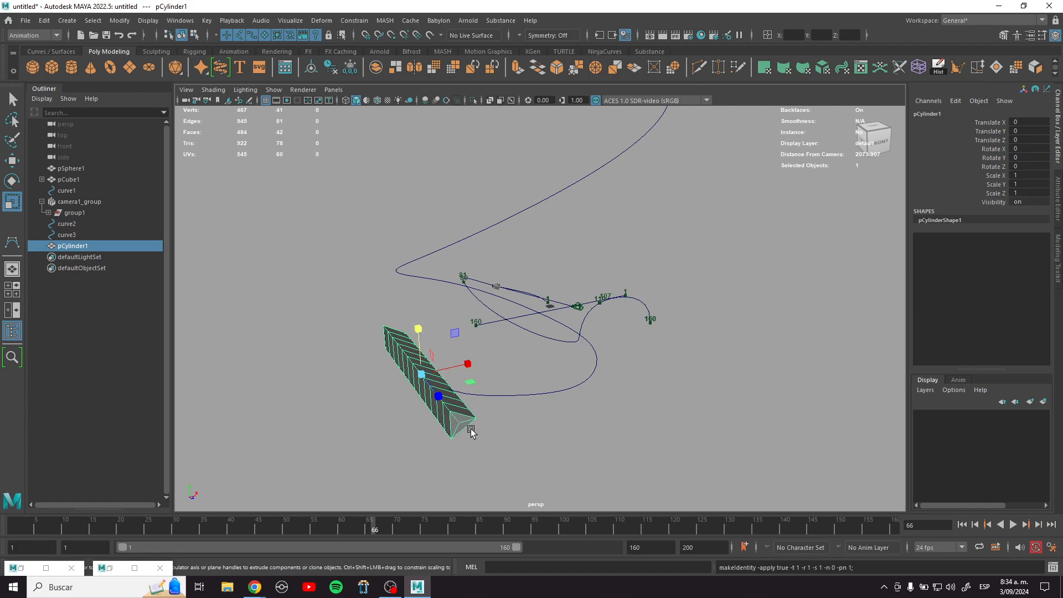
Step: Add curve3 to the cylinder selection, open the Attach to Motion Path options and reset them to defaults
left_click(554, 395, "shift")
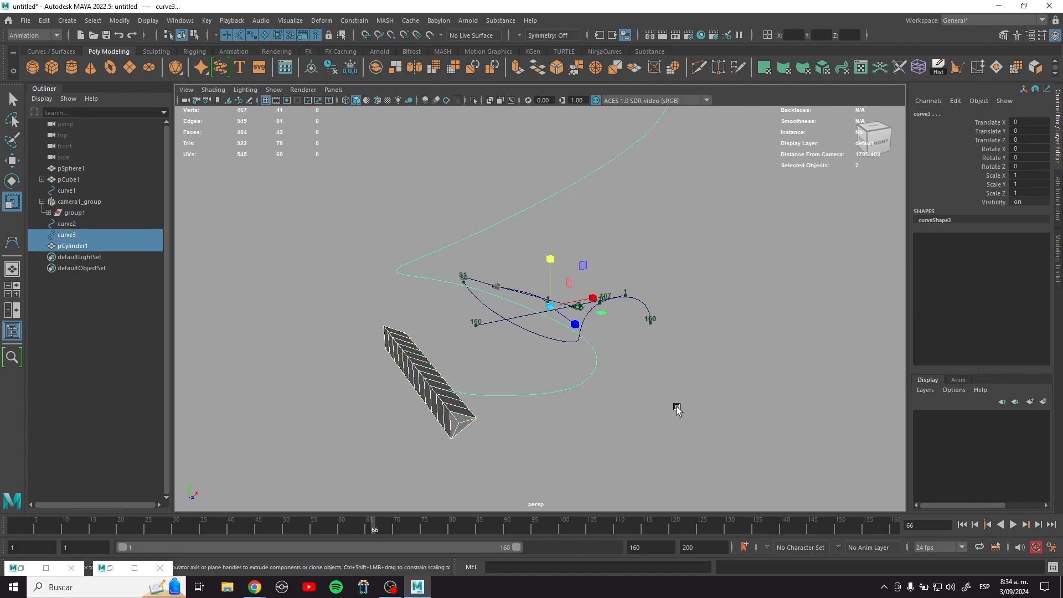
scroll(676, 409, "down", 5)
left_click_drag(681, 384, 616, 300, "alt")
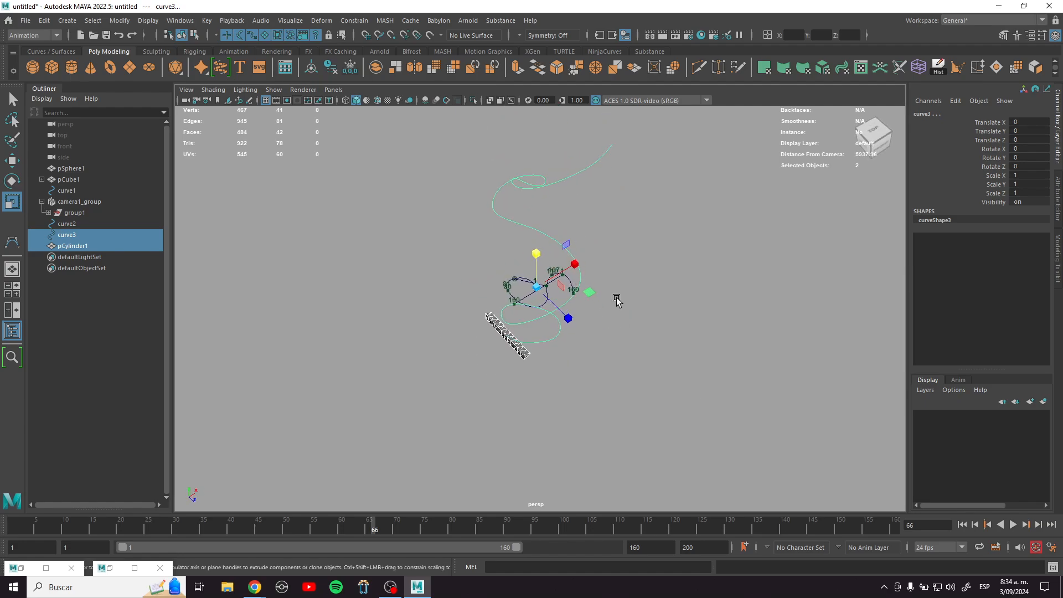
middle_click_drag(616, 300, 616, 339, "alt")
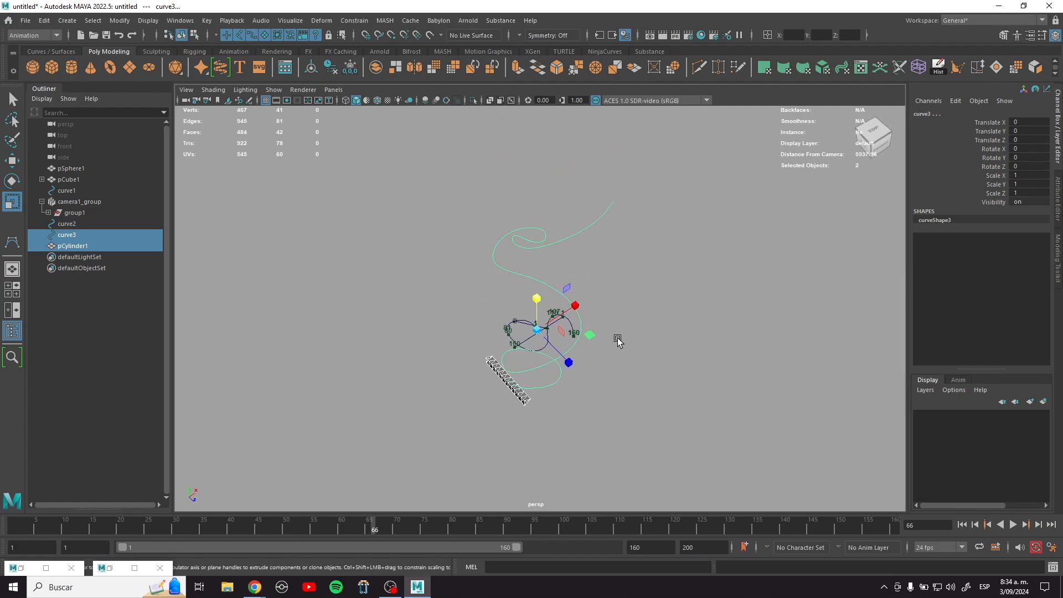
left_click(354, 21)
mouse_move(454, 133)
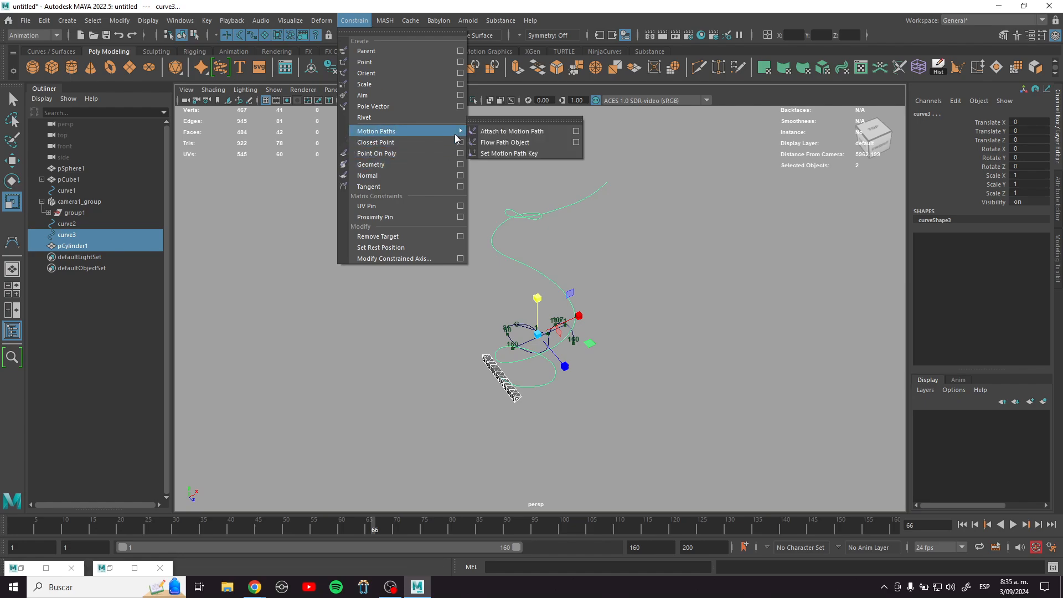
left_click(576, 132)
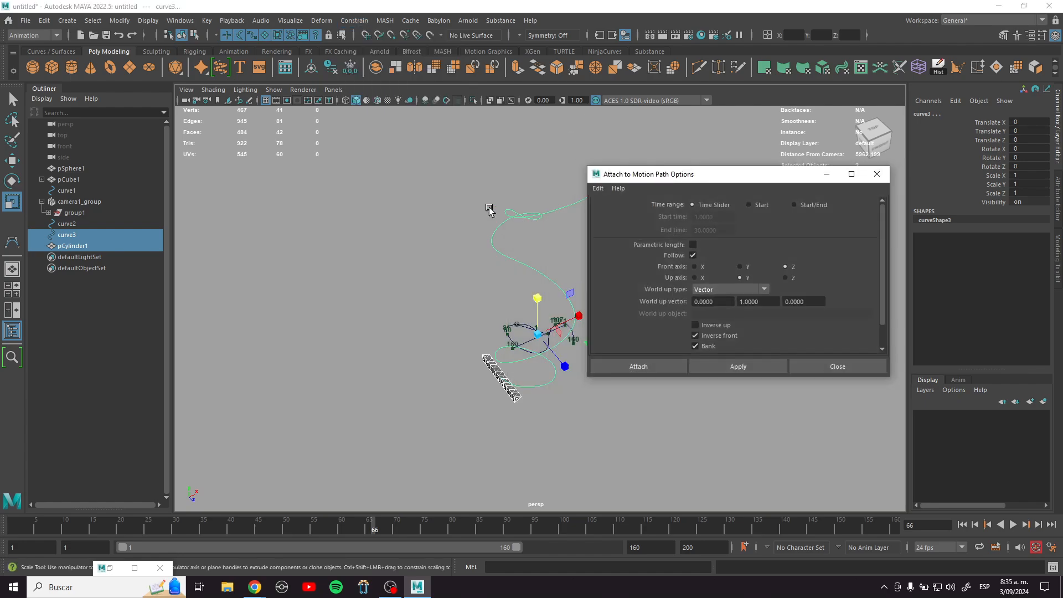
left_click(599, 189)
left_click(620, 211)
Step: Try attaching the cylinder to curve3 with X as the front axis, play the animation, and undo the attachment
left_click(735, 369)
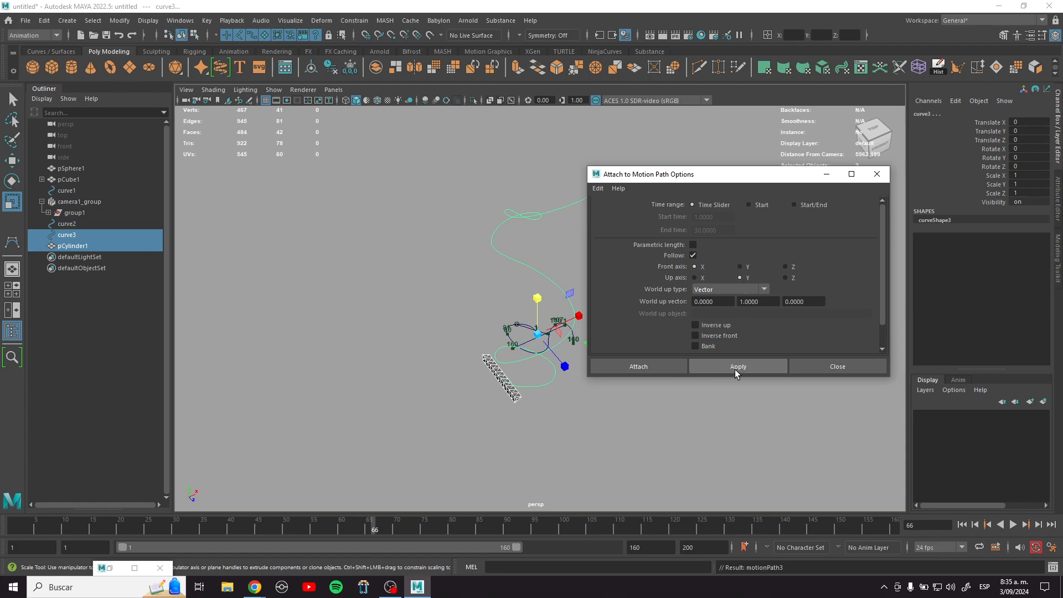
right_click_drag(459, 382, 554, 454, "alt")
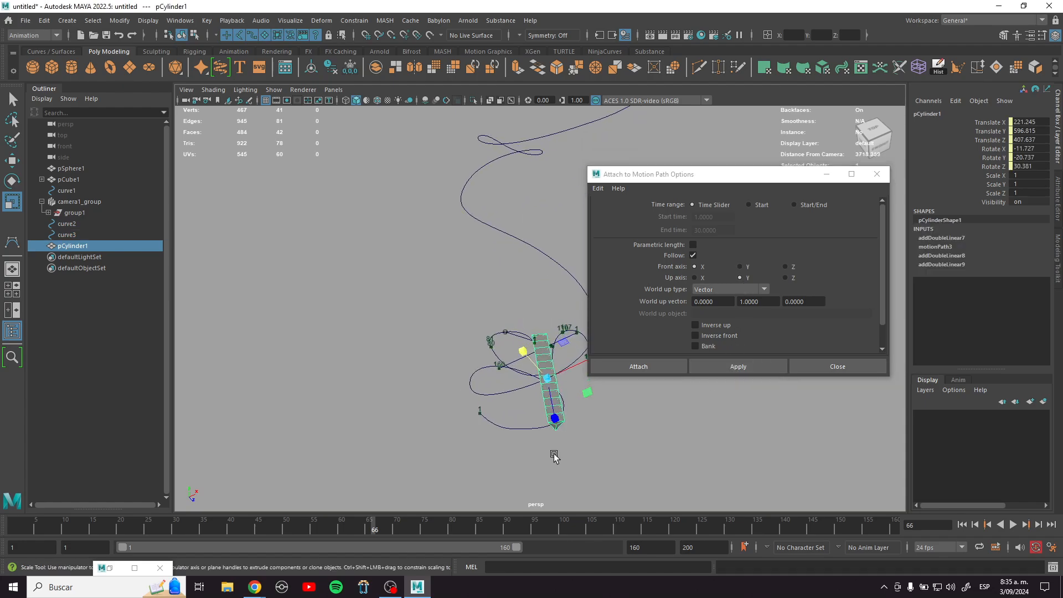
middle_click_drag(540, 455, 427, 399, "alt")
key("alt+v")
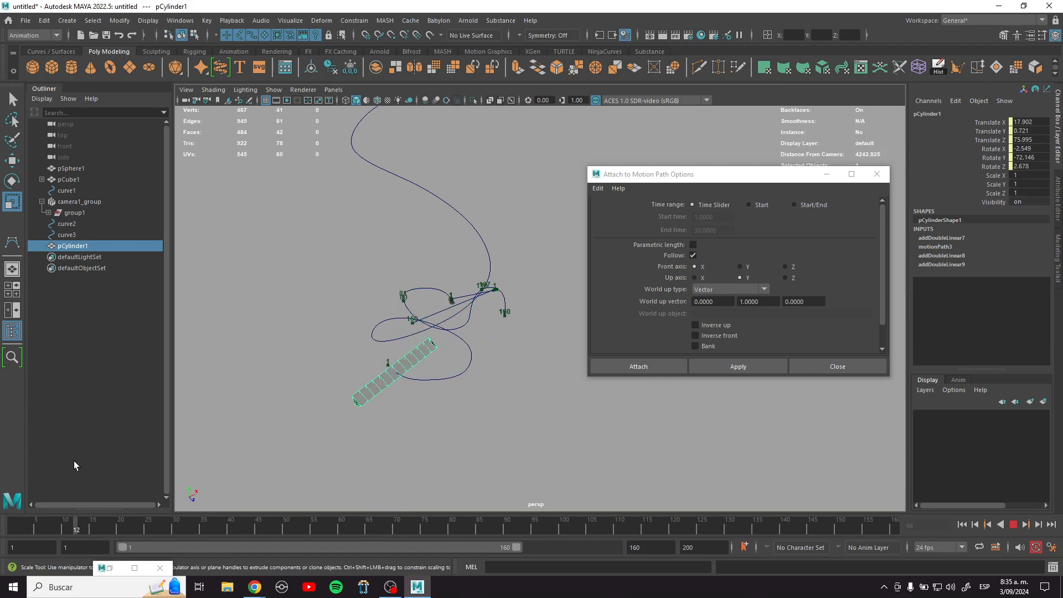
key("alt+shift+v")
key("ctrl+z")
key("ctrl+z")
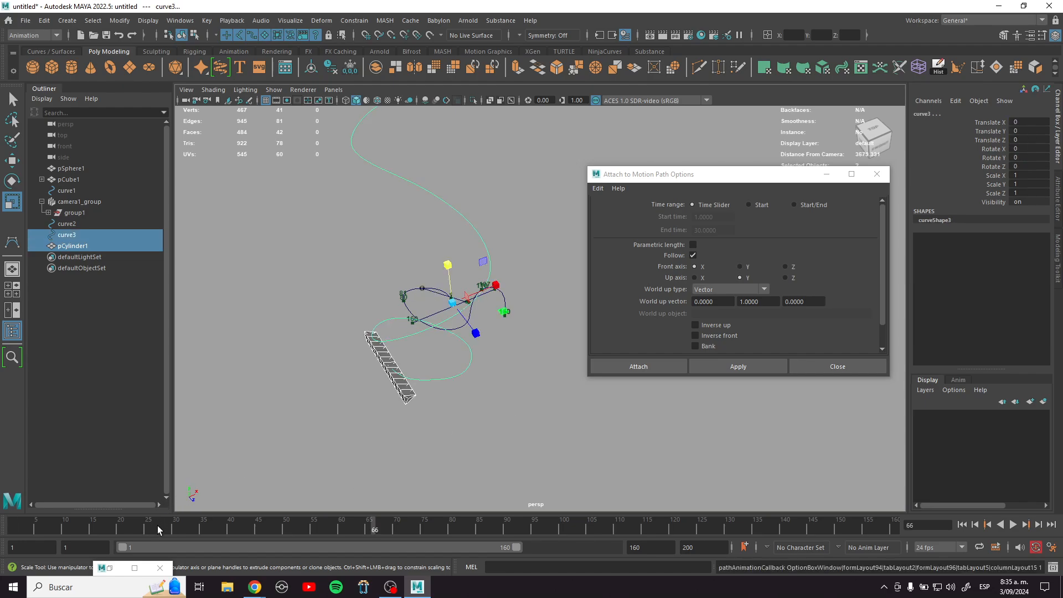
Step: Attach the cylinder to curve3 from frame 1 with Z as the front axis, play the animation and return to frame 1
left_click_drag(158, 526, 8, 526)
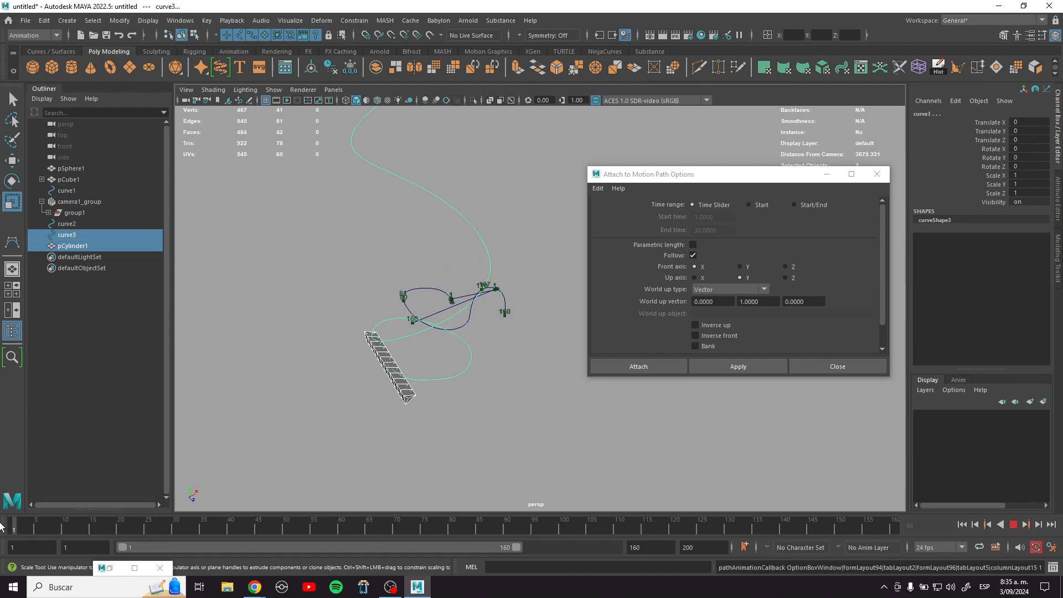
left_click(785, 268)
left_click(768, 363)
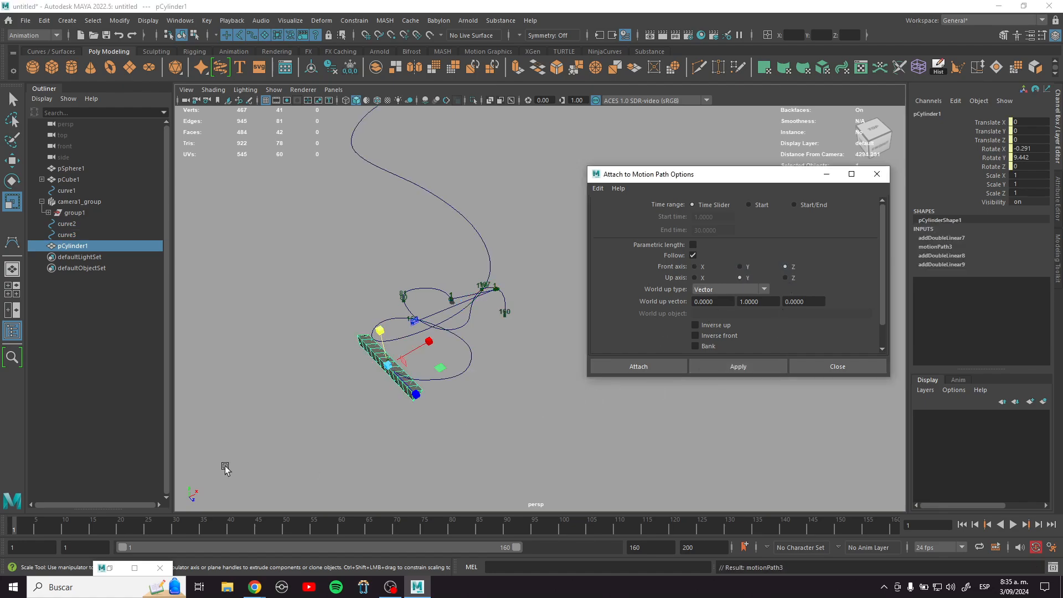
left_click(17, 525)
key("alt+v")
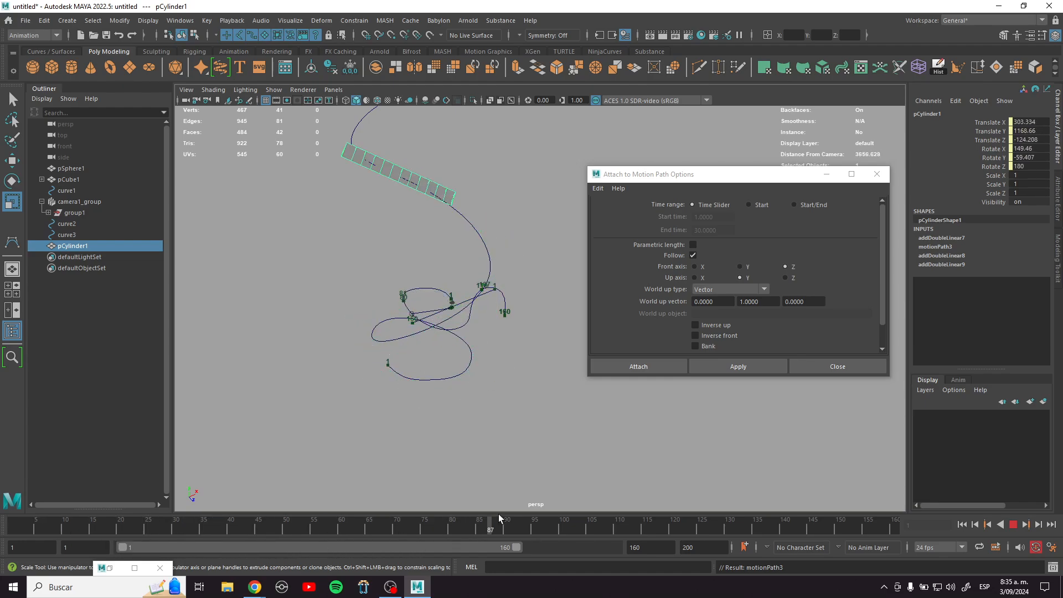
left_click_drag(479, 523, 1, 475)
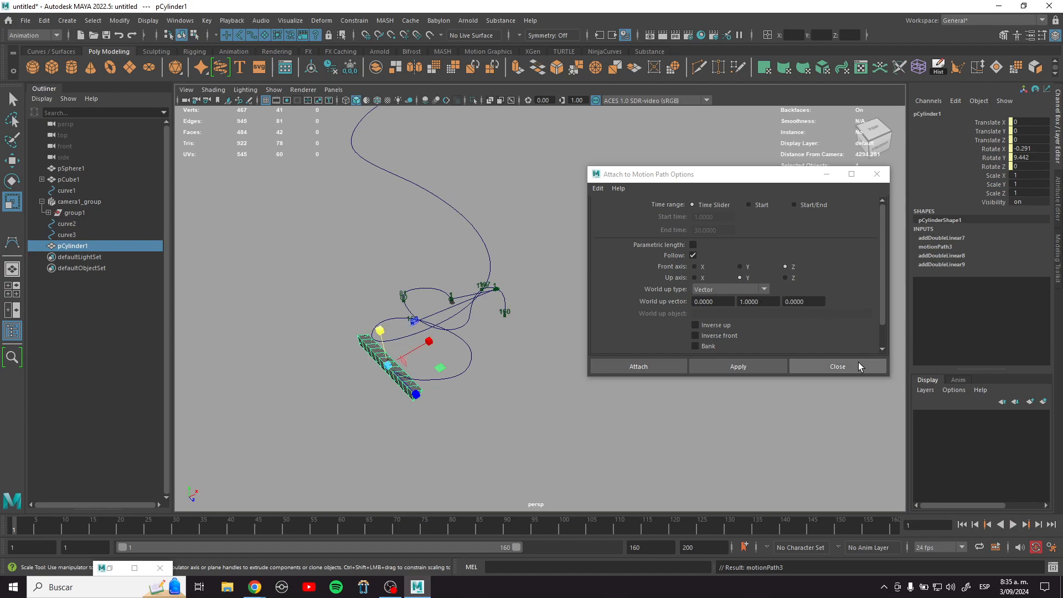
Step: Close the Attach to Motion Path options and examine the cylinder's placement at the start of curve3 from several angles
left_click(885, 172)
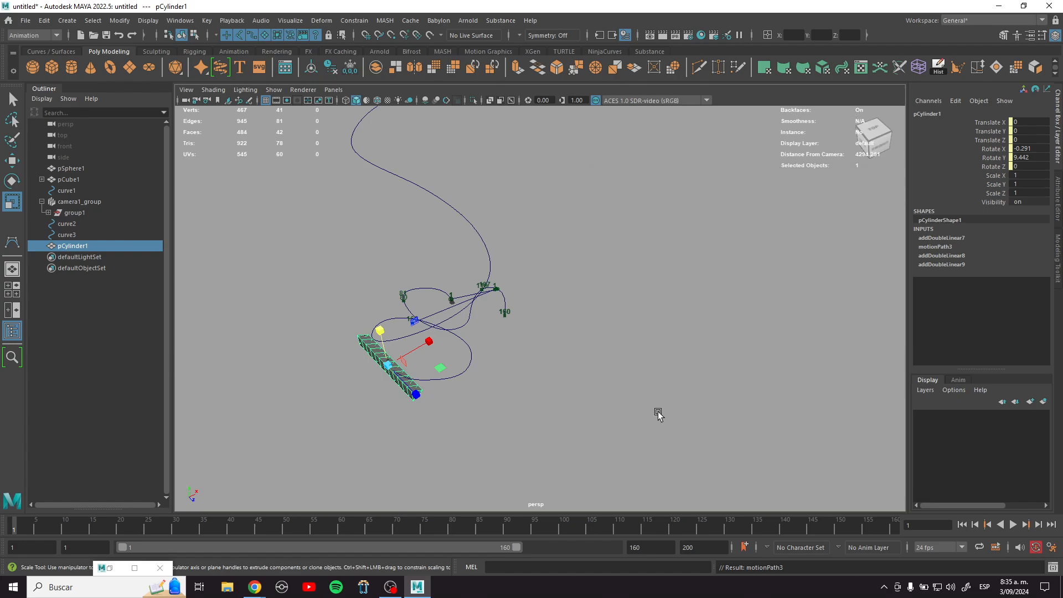
left_click_drag(657, 413, 593, 240, "alt")
right_click_drag(593, 240, 700, 371, "alt")
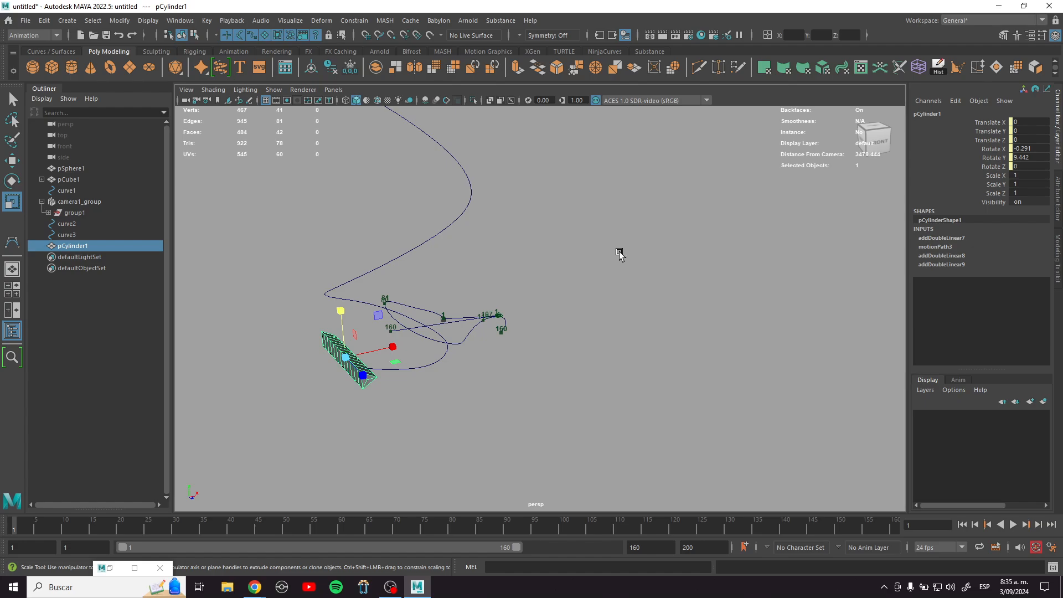
left_click_drag(619, 252, 640, 326, "alt")
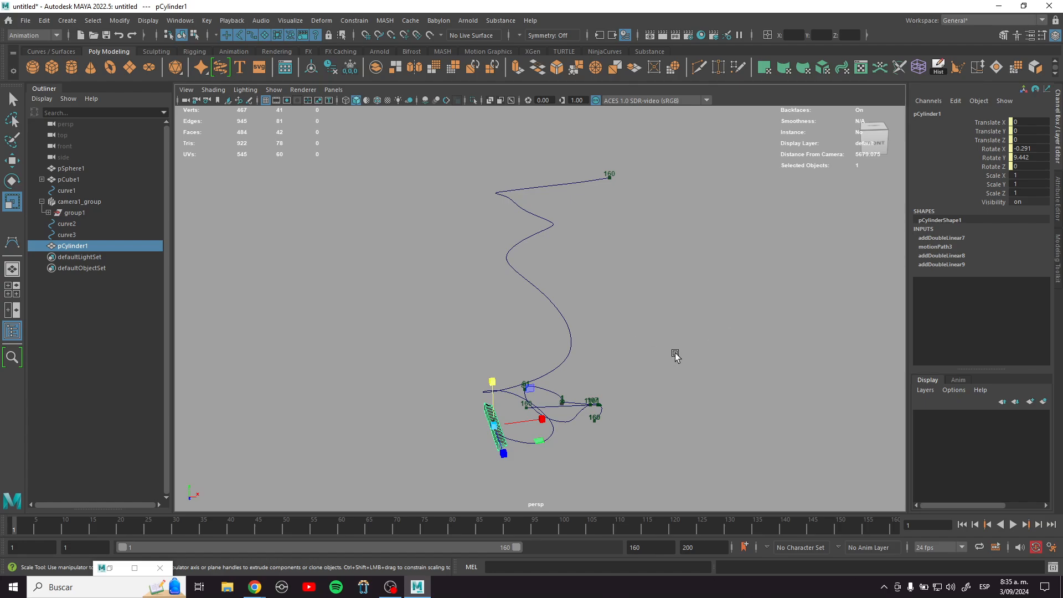
middle_click_drag(657, 354, 698, 268, "alt")
right_click_drag(538, 271, 605, 391, "alt")
mouse_move(605, 392)
left_mouse_down("alt")
mouse_move(608, 403)
mouse_move(613, 388)
left_mouse_up("alt")
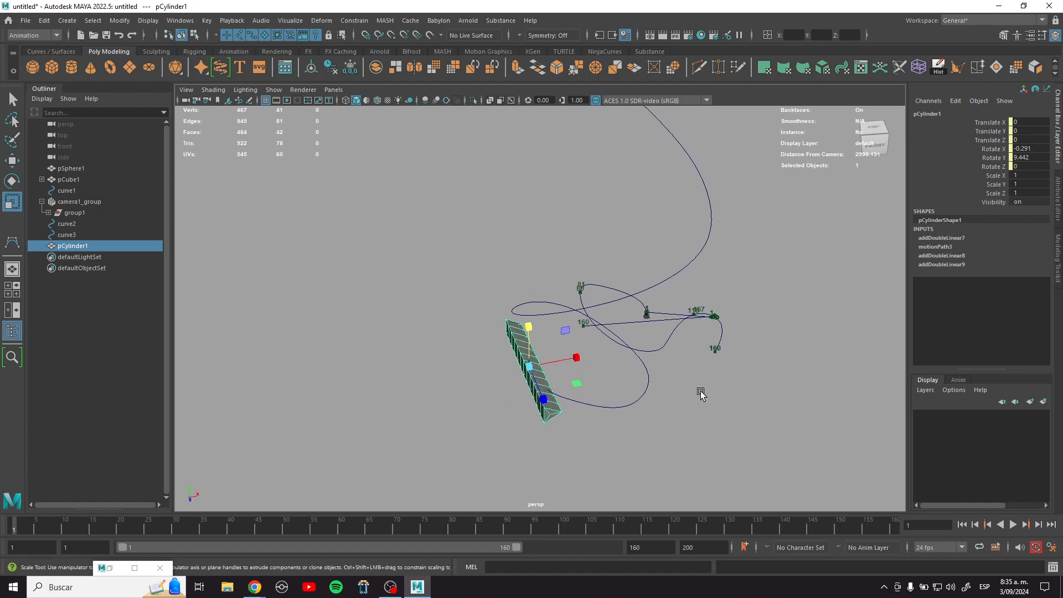
Step: Activate the Move tool and select the cylinder together with curve3
key("w")
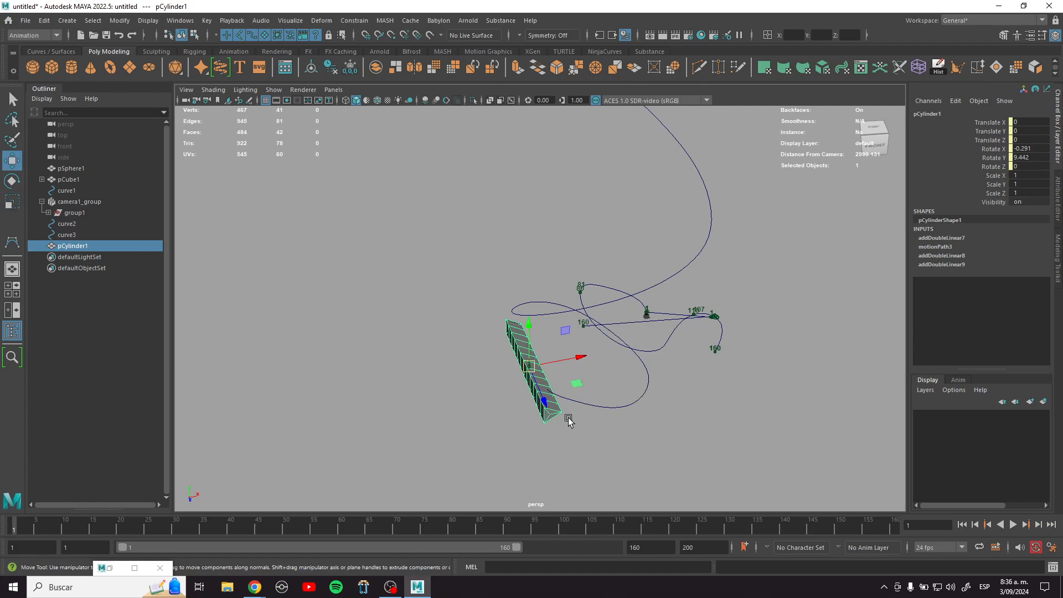
left_click(556, 446)
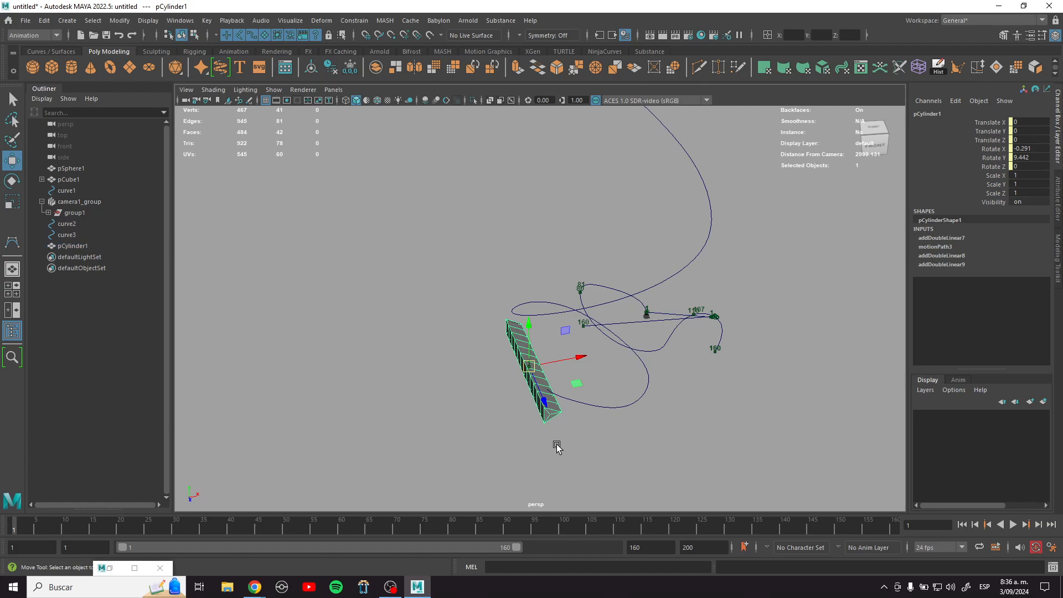
left_click(548, 409)
left_click_drag(628, 394, 616, 433, "shift")
left_click(545, 404)
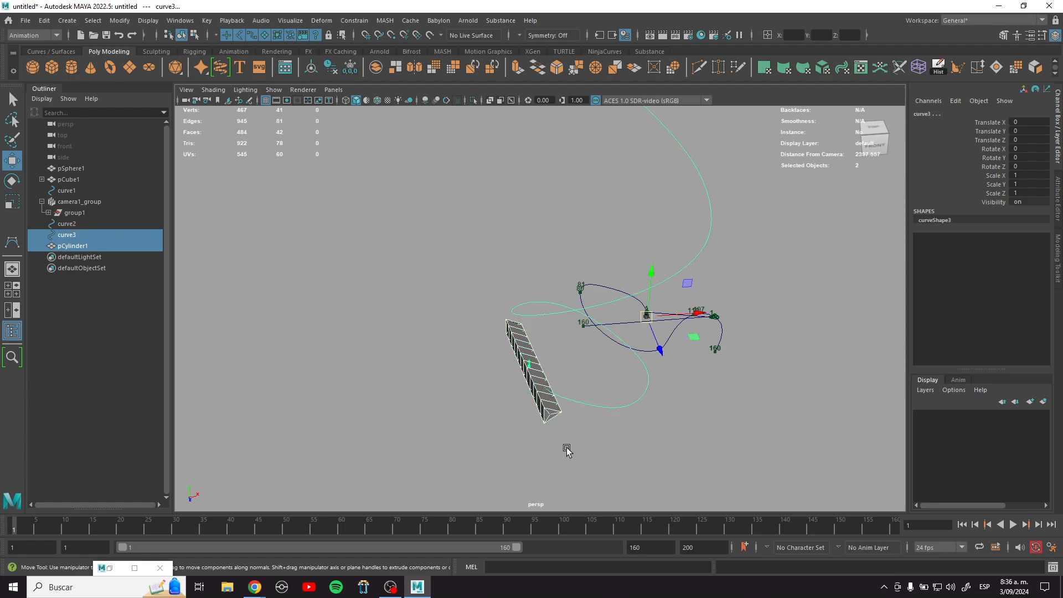
right_click_drag(696, 442, 553, 339, "alt")
left_click_drag(664, 377, 673, 370, "alt")
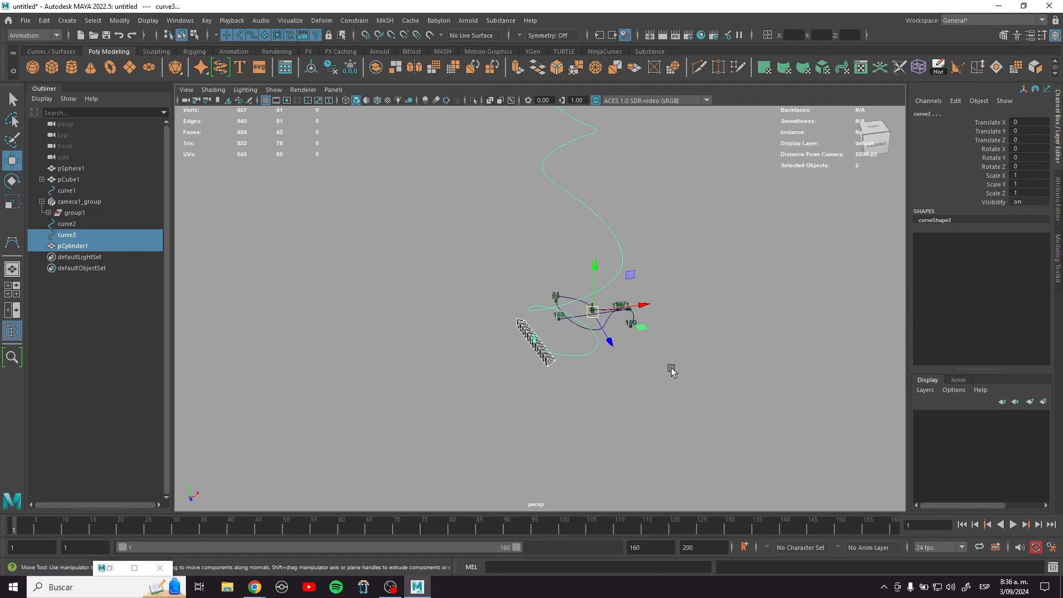
middle_click_drag(672, 369, 661, 404, "alt")
left_click_drag(661, 407, 636, 400, "alt")
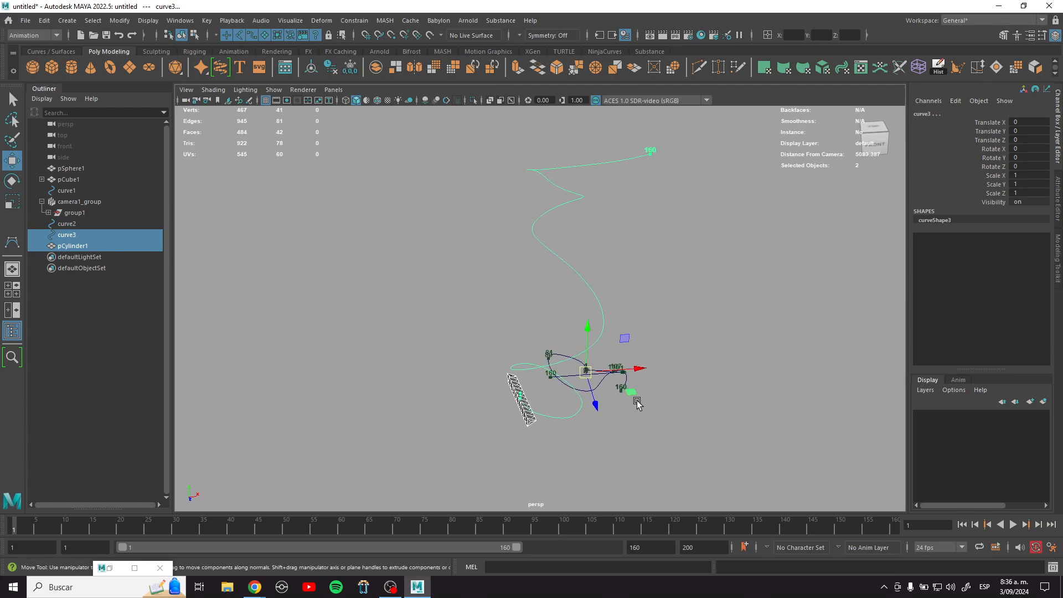
Step: Select only the cylinder and open the Flow Path Object options, keeping the dialog clear of the model
left_click(535, 455)
left_click(525, 416)
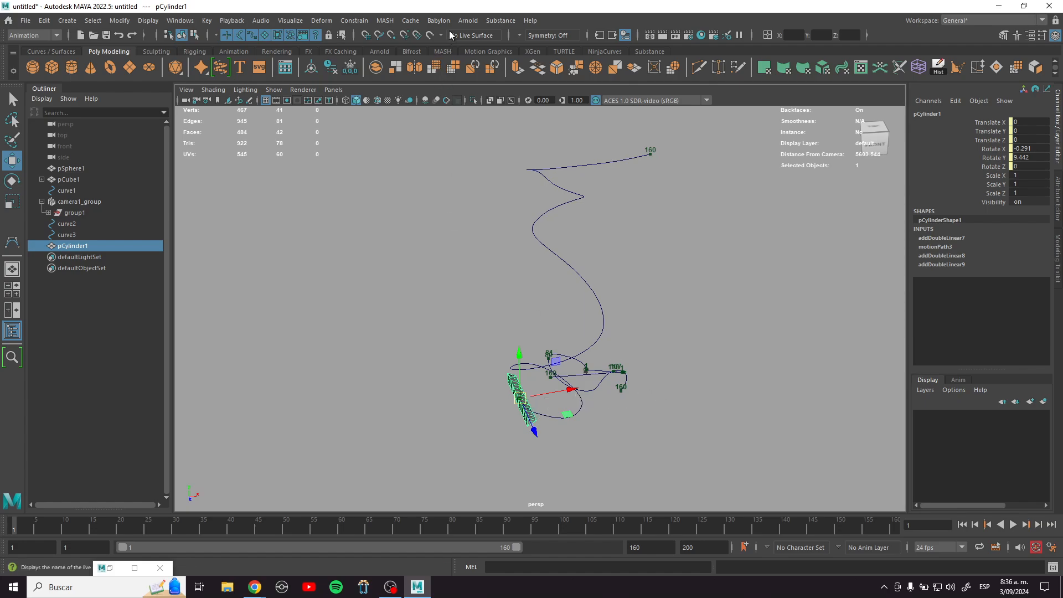
left_click(385, 20)
mouse_move(354, 20)
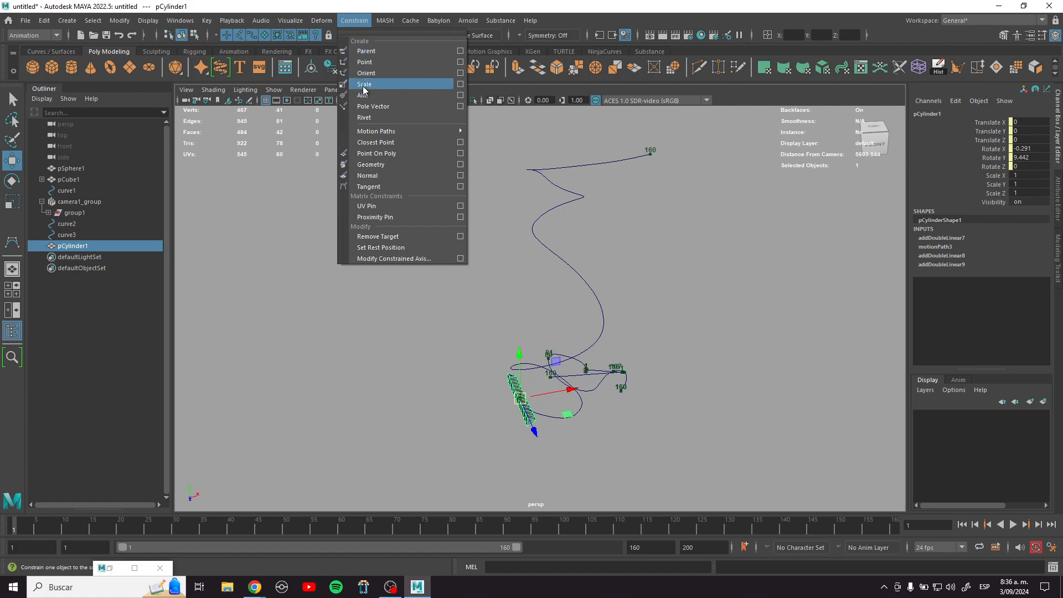
mouse_move(422, 133)
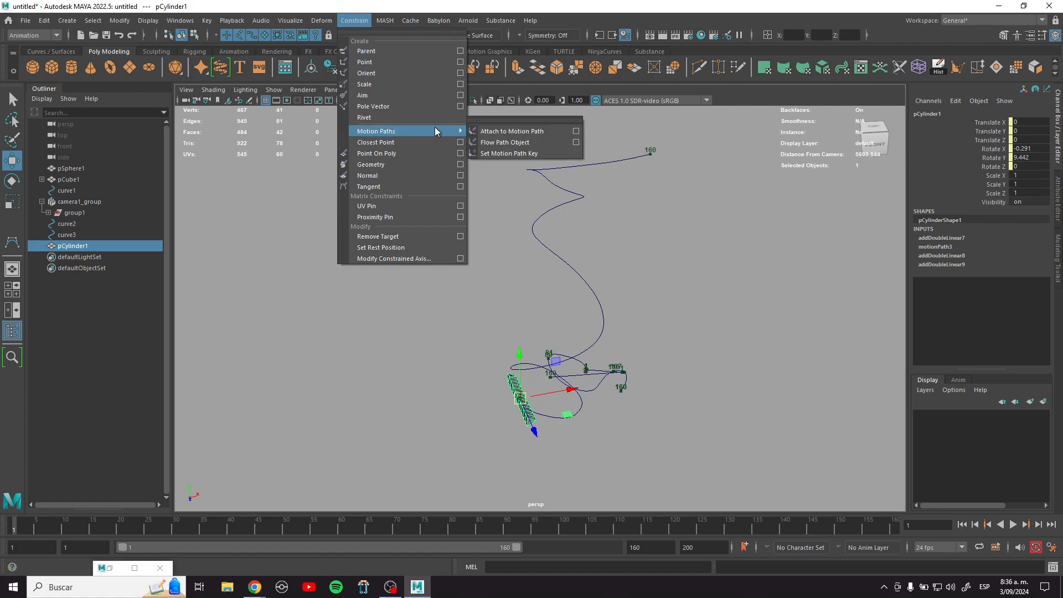
left_click(575, 143)
left_click_drag(691, 179, 296, 140)
left_click_drag(518, 244, 626, 277, "alt")
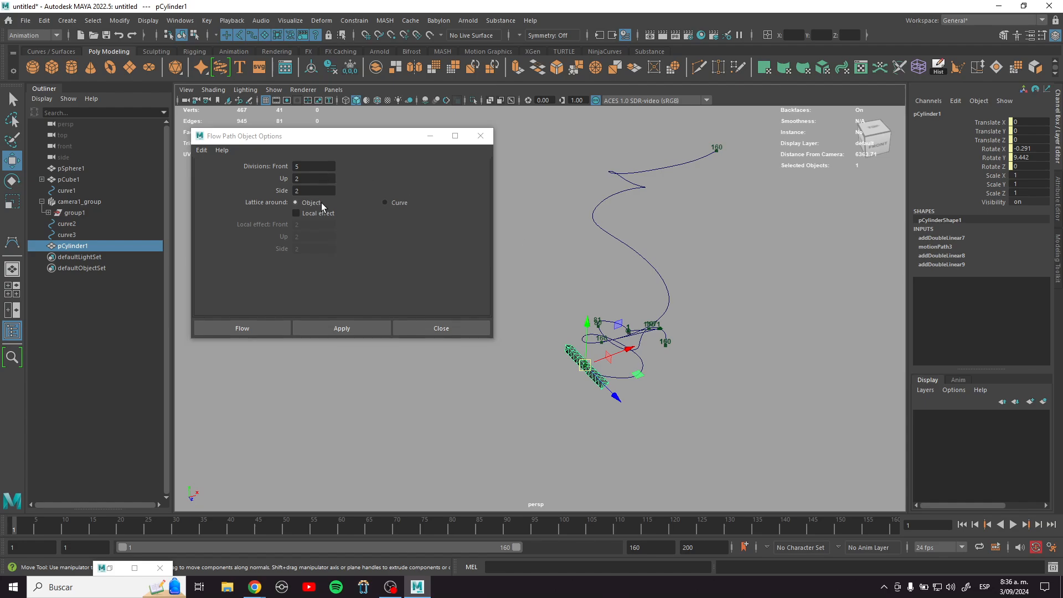
Step: Switch the flow lattice placement to Curve, inspect the cylinder on its path, and return the placement to Object
left_click(398, 203)
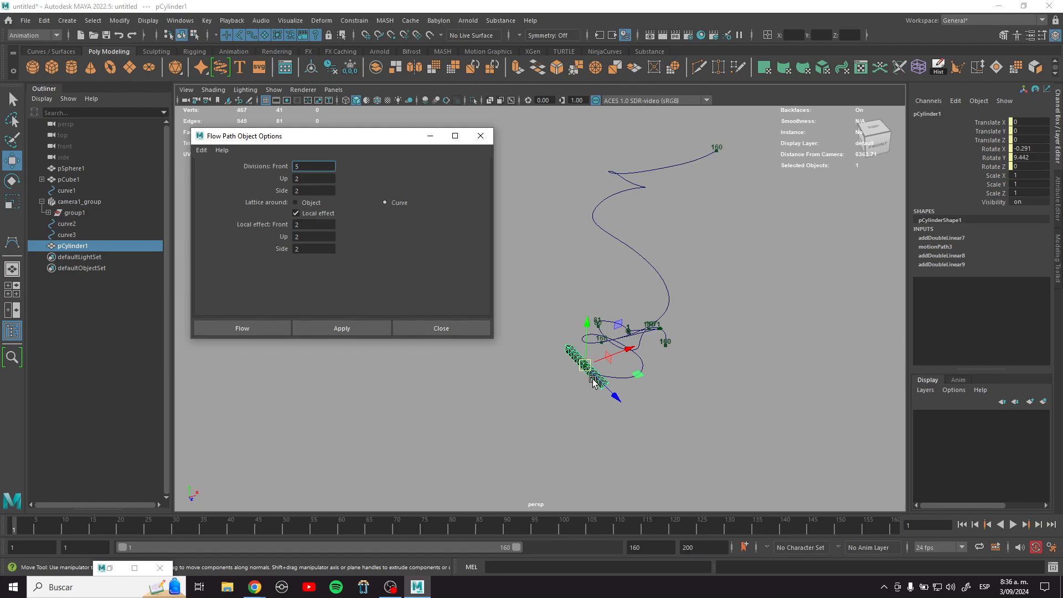
right_click_drag(631, 316, 651, 385, "alt")
left_click_drag(651, 385, 661, 349, "alt")
right_click_drag(662, 349, 685, 432, "alt")
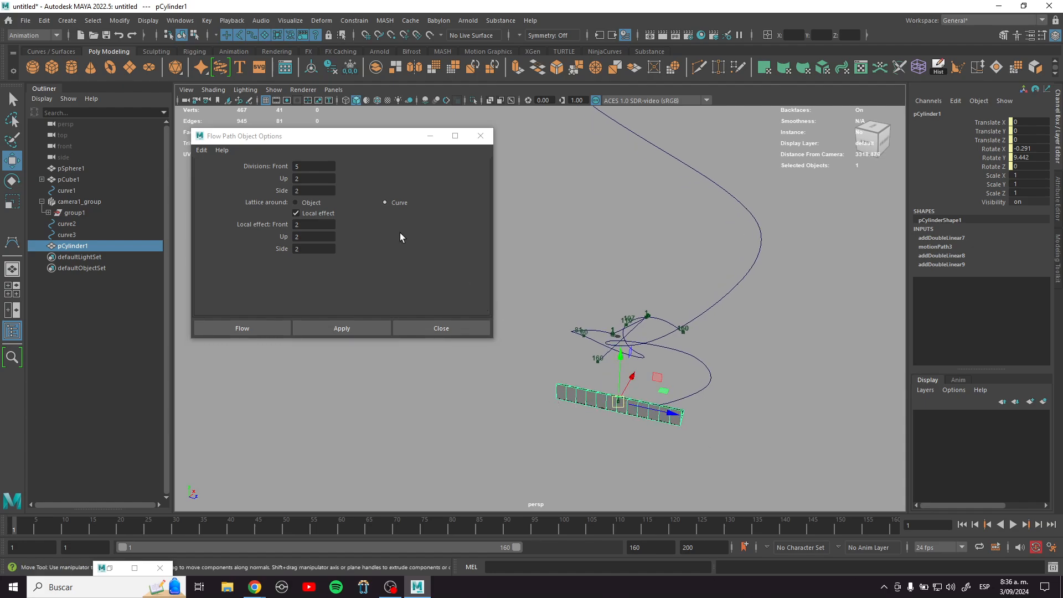
left_click(303, 202)
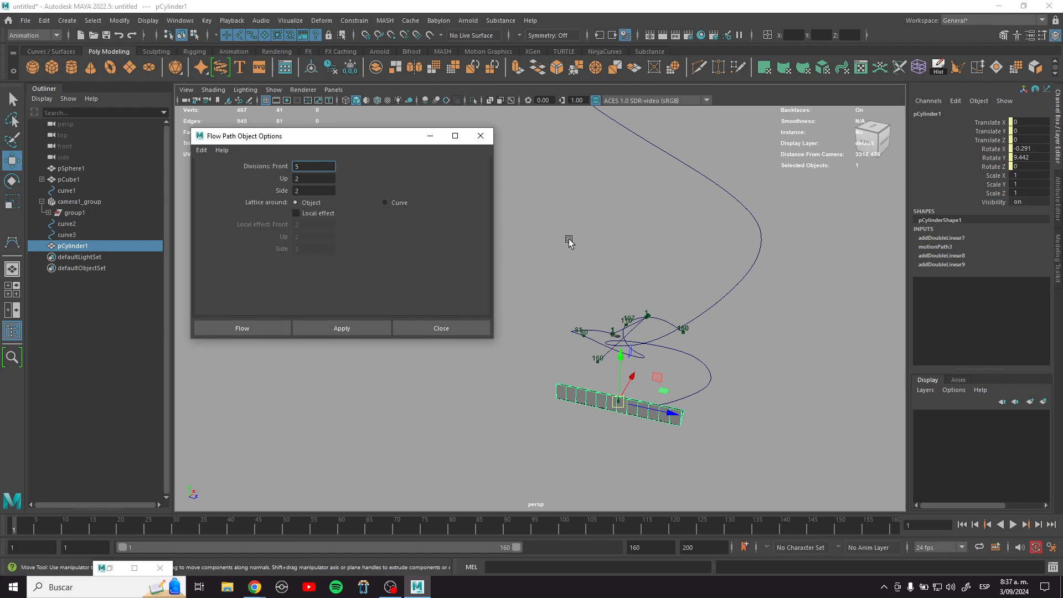
Step: Set the front divisions to 12 and apply Flow Path Object with the lattice around the cylinder
right_click_drag(567, 239, 588, 281, "alt")
left_click_drag(588, 281, 672, 352, "alt")
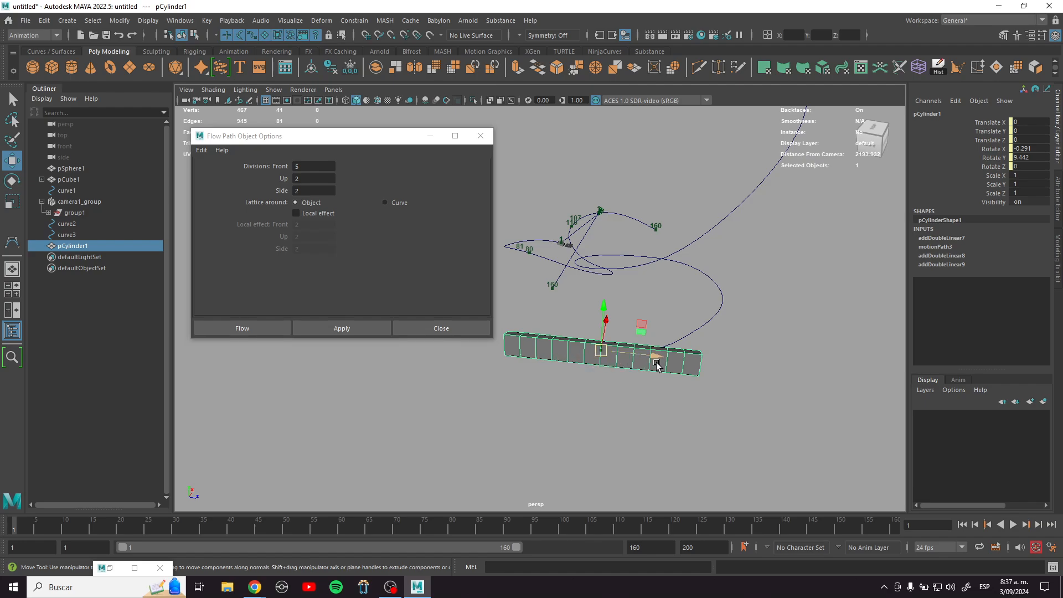
left_click(322, 169)
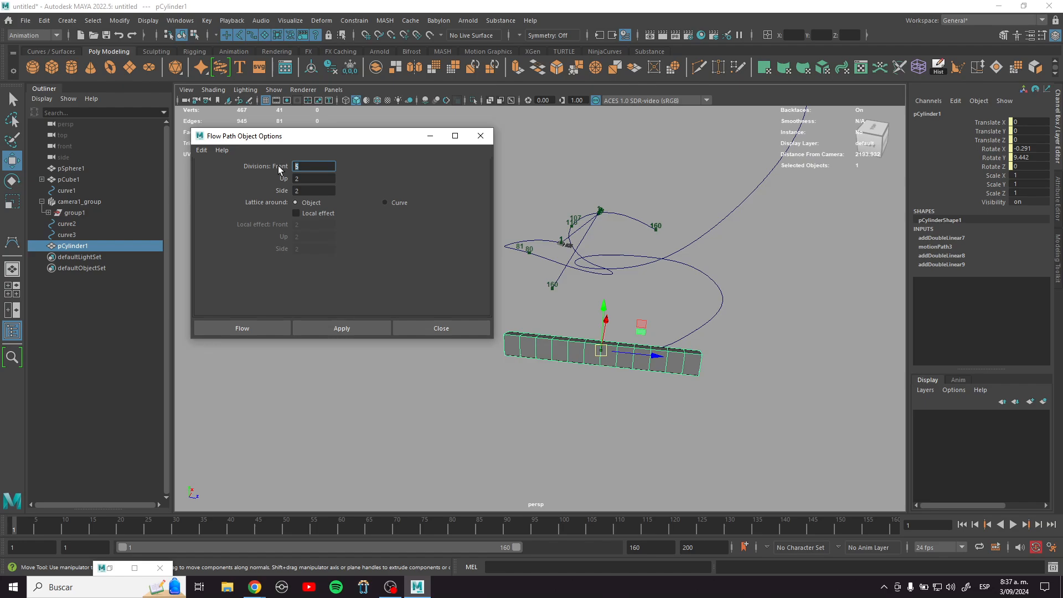
type("12")
left_click(376, 327)
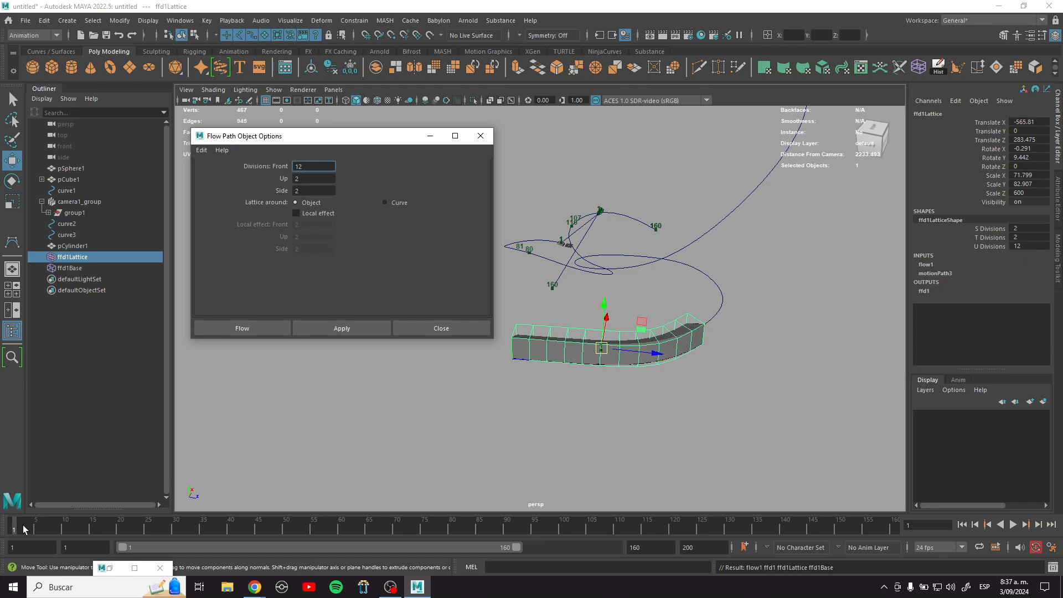
Step: Briefly start and stop playback, then minimize the Flow Path Object options to clear the view of curve3
key("alt+v")
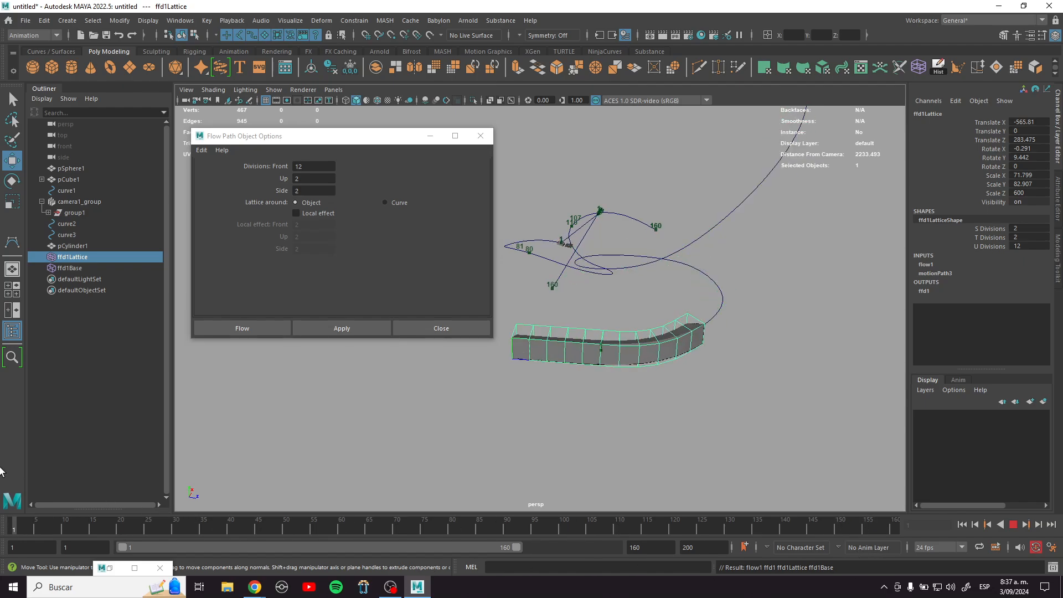
key("alt+v")
right_click_drag(754, 404, 631, 267, "alt")
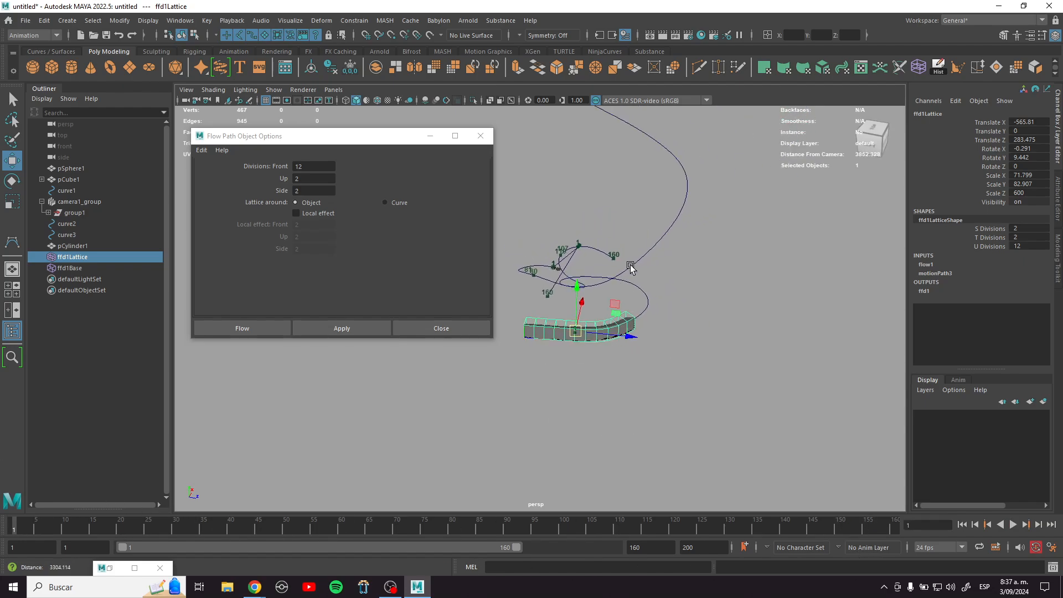
left_click(430, 136)
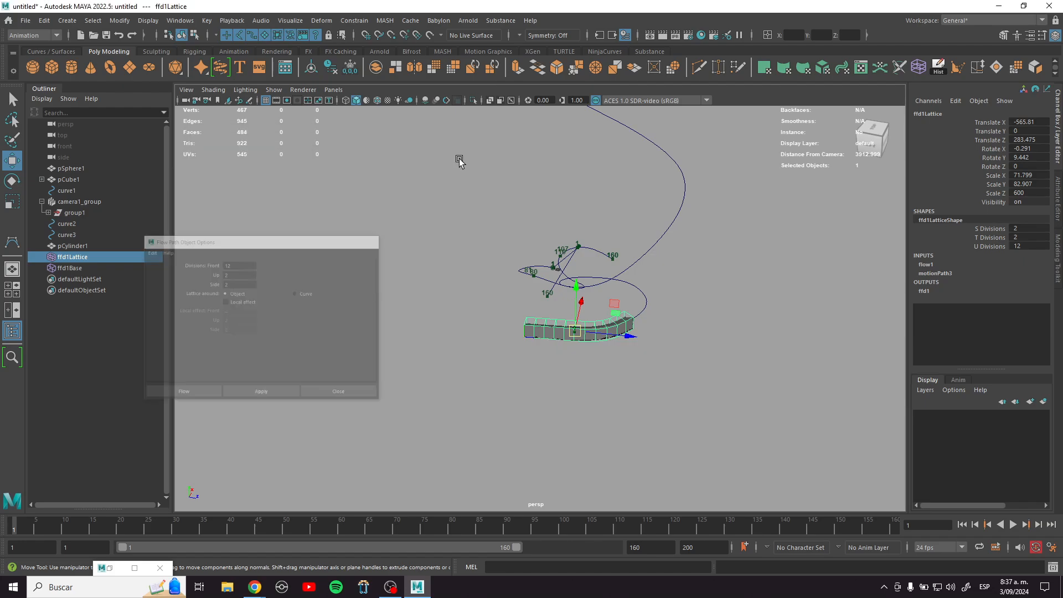
left_click_drag(458, 159, 629, 306, "alt")
Step: Play the animation from the first frame, examine how the lattice bends the cylinder along curve3, and stop playback
key("alt+v")
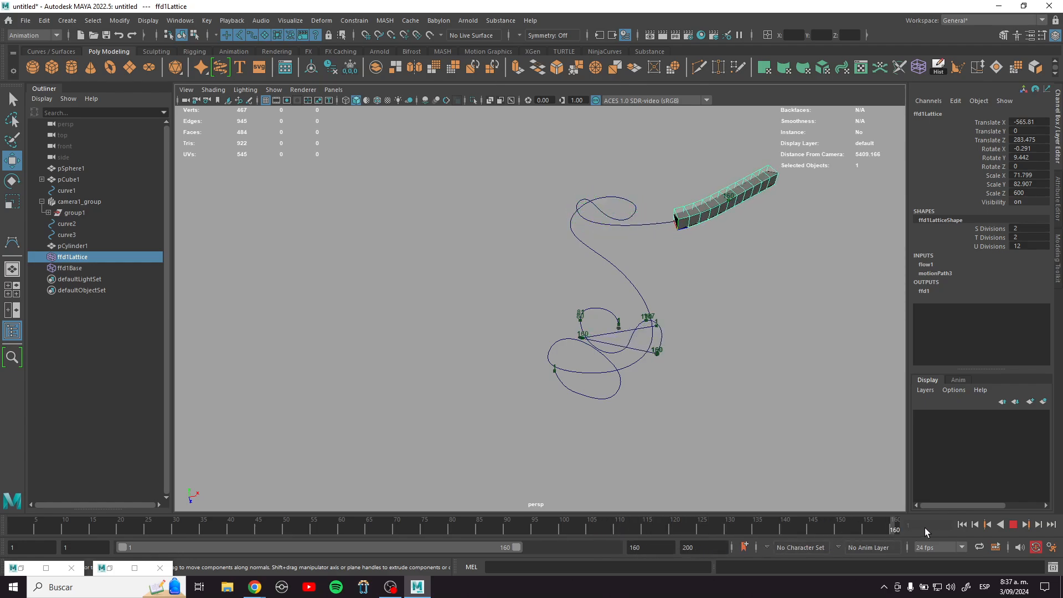
left_click(961, 524)
left_click(1012, 524)
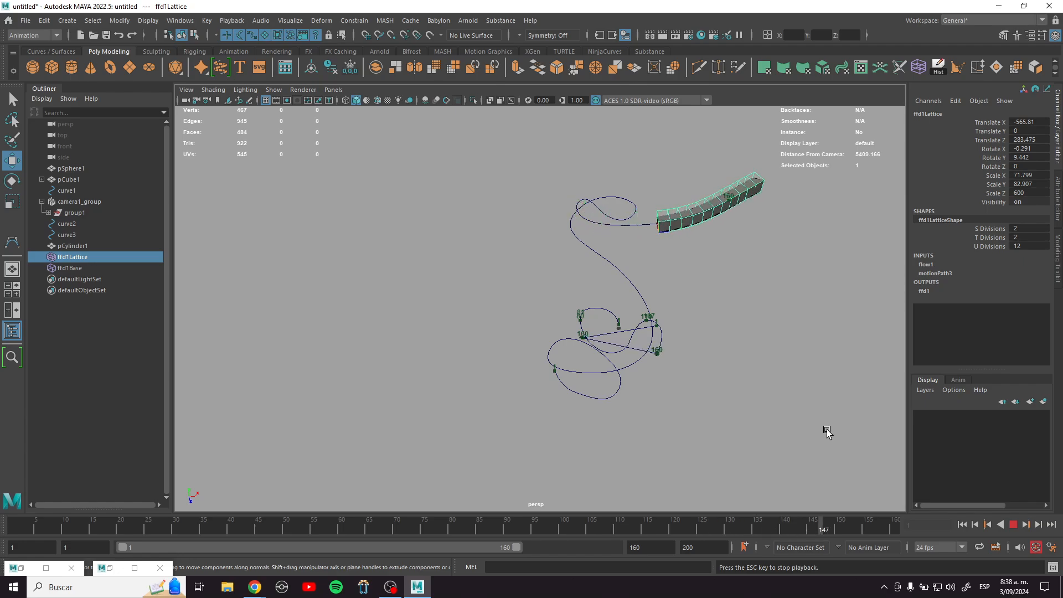
scroll(684, 364, "up", 3)
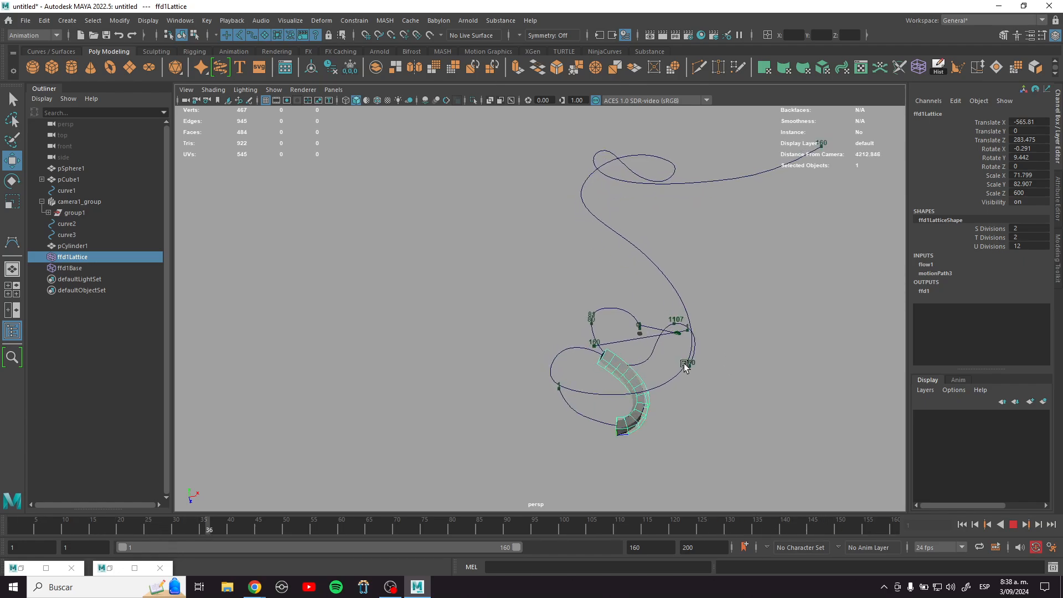
scroll(684, 363, "up", 1)
mouse_move(664, 370)
left_mouse_down("alt")
mouse_move(620, 369)
mouse_move(622, 409)
mouse_move(616, 368)
mouse_move(676, 354)
left_mouse_up("alt")
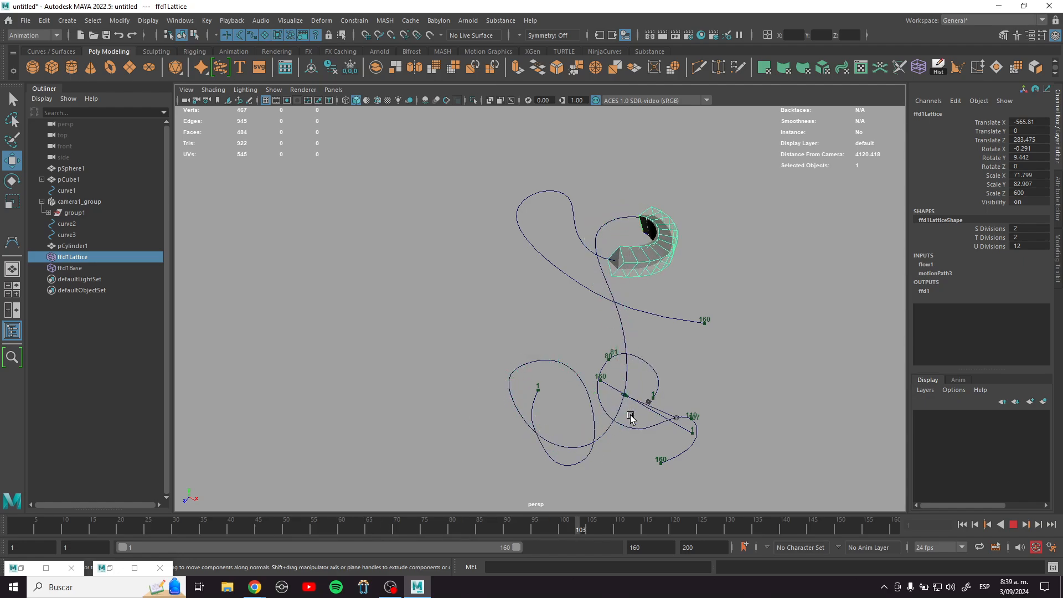
left_click(1012, 525)
Step: Scrub and replay the timeline to check the cylinder's deformation from the start of curve3 to its end
left_click(758, 525)
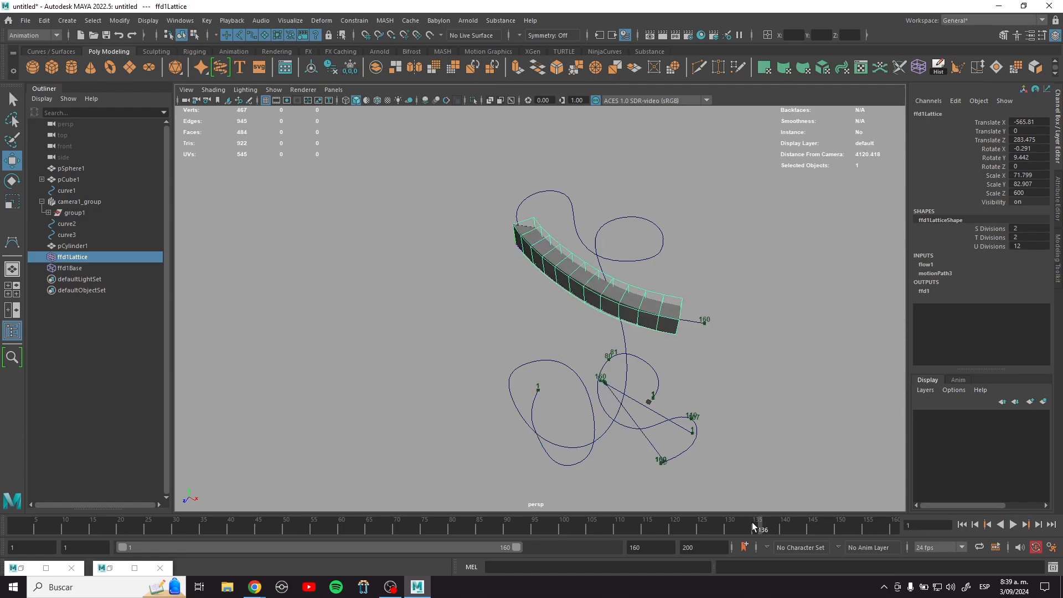
key("alt+v")
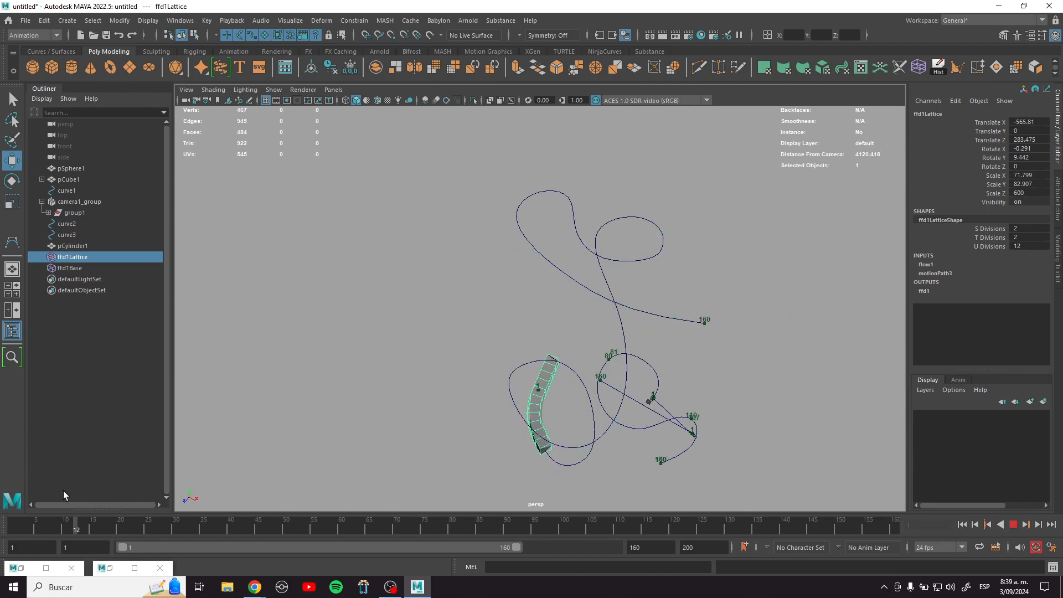
key("alt+v")
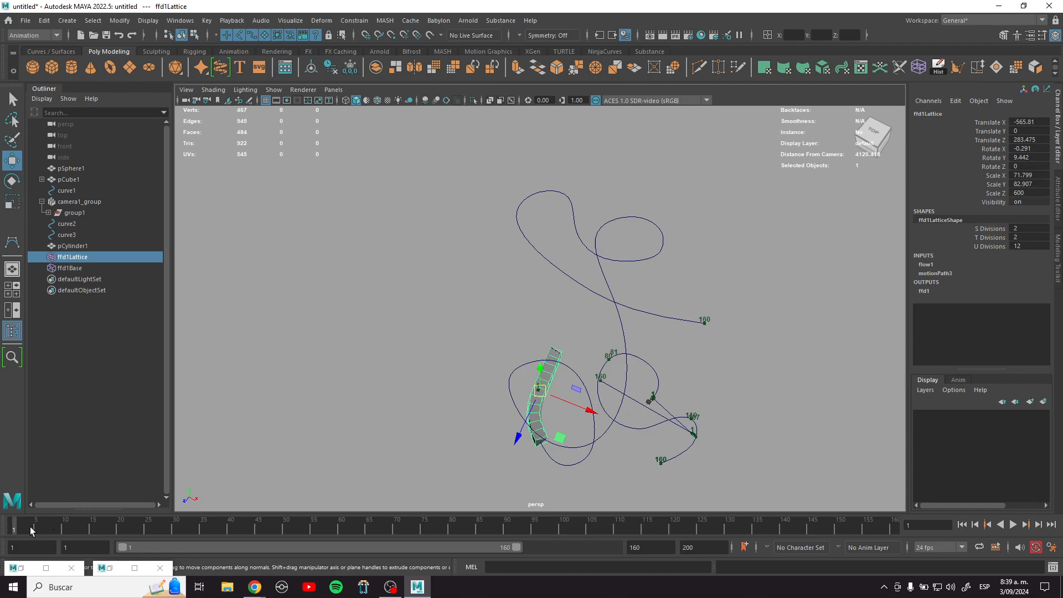
key("alt+v")
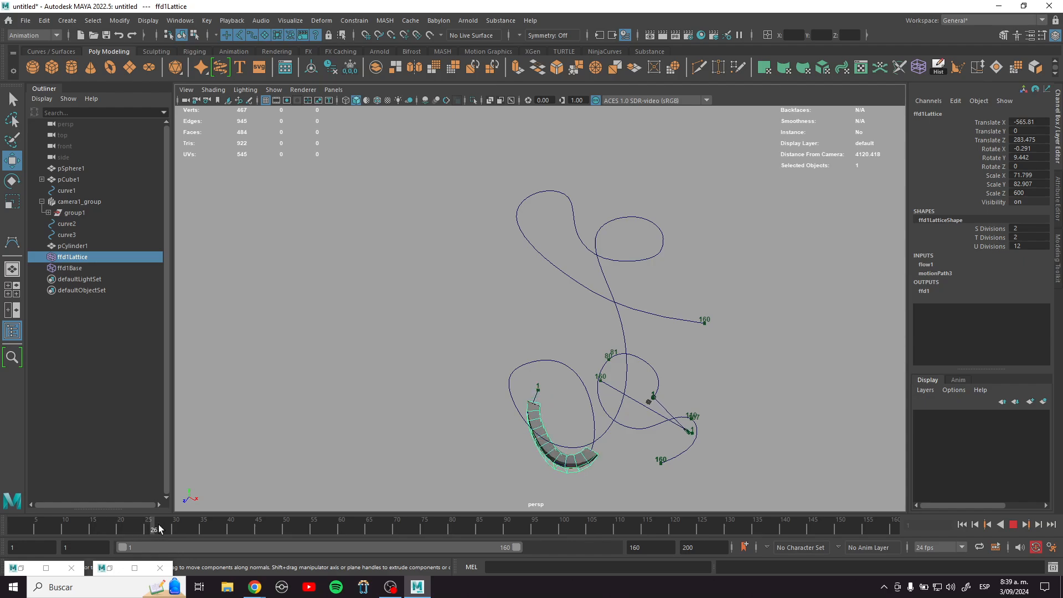
mouse_move(180, 519)
left_mouse_down()
mouse_move(146, 519)
mouse_move(511, 502)
mouse_move(921, 516)
mouse_move(839, 497)
left_mouse_up()
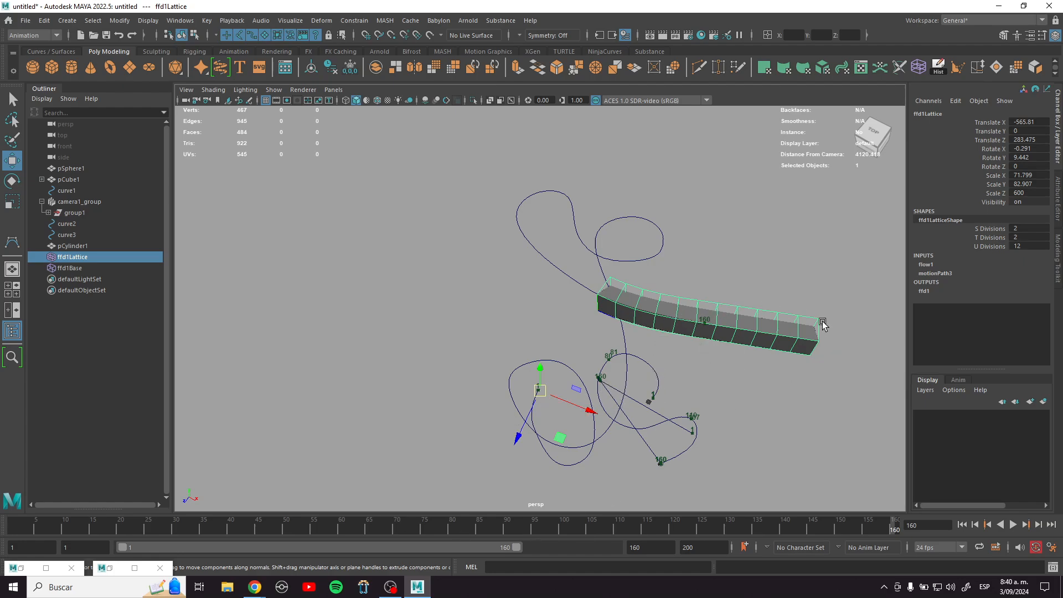
Step: Examine the lattice and cylinder up close near the end of curve3 while playing and scrubbing to frame 160
key("alt+v")
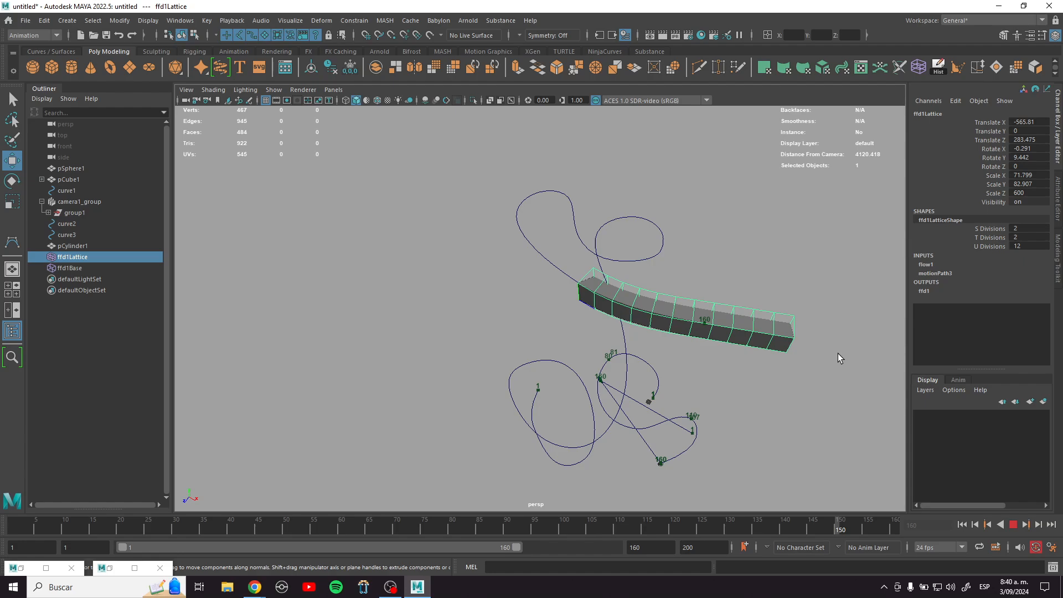
left_click_drag(838, 353, 785, 354)
right_click_drag(522, 227, 590, 387, "alt")
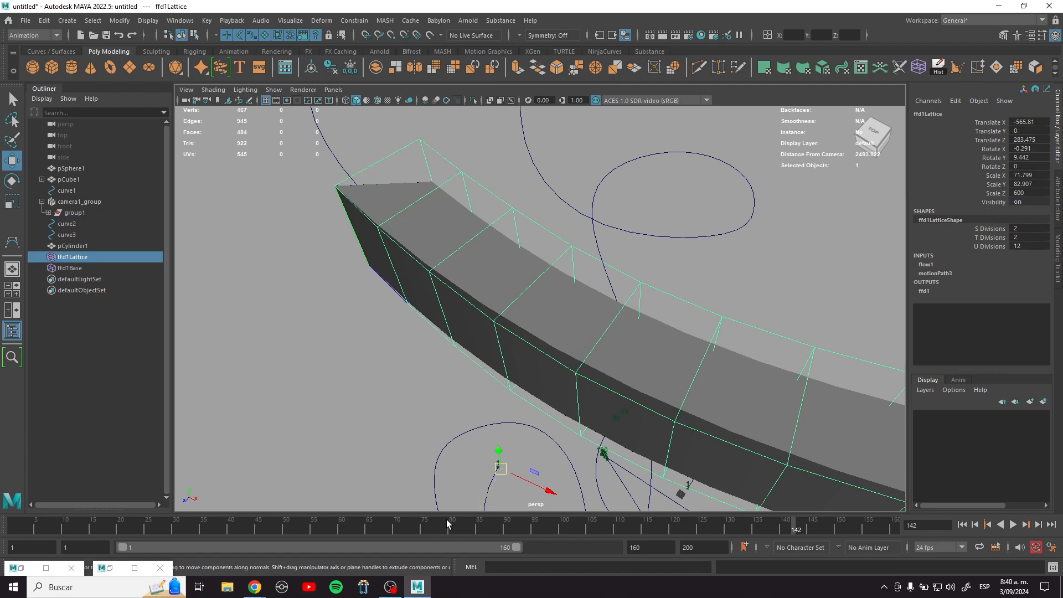
left_click(403, 533)
key("alt+v")
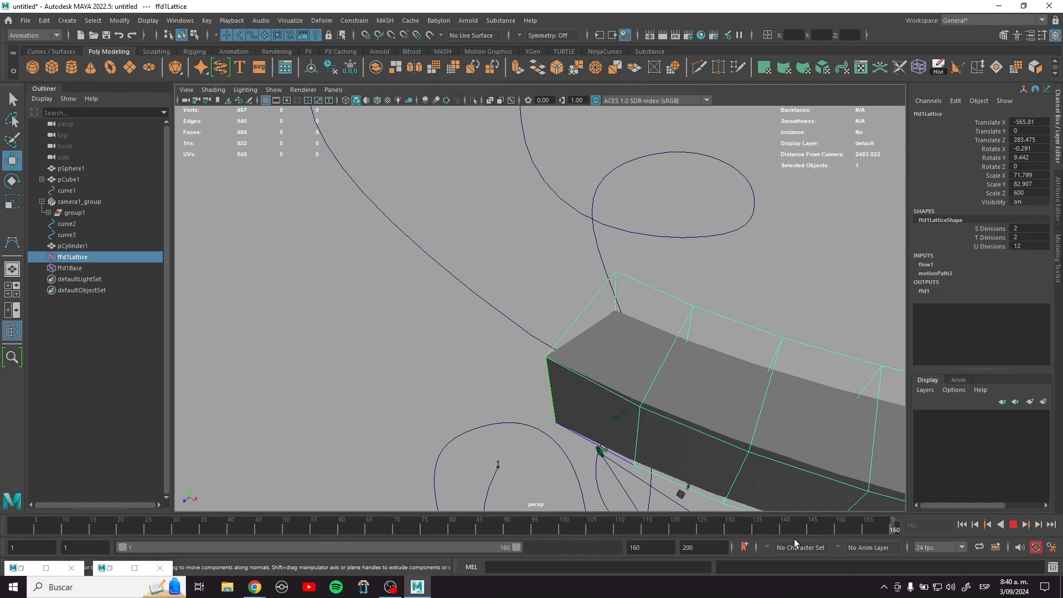
left_click_drag(794, 539, 894, 539)
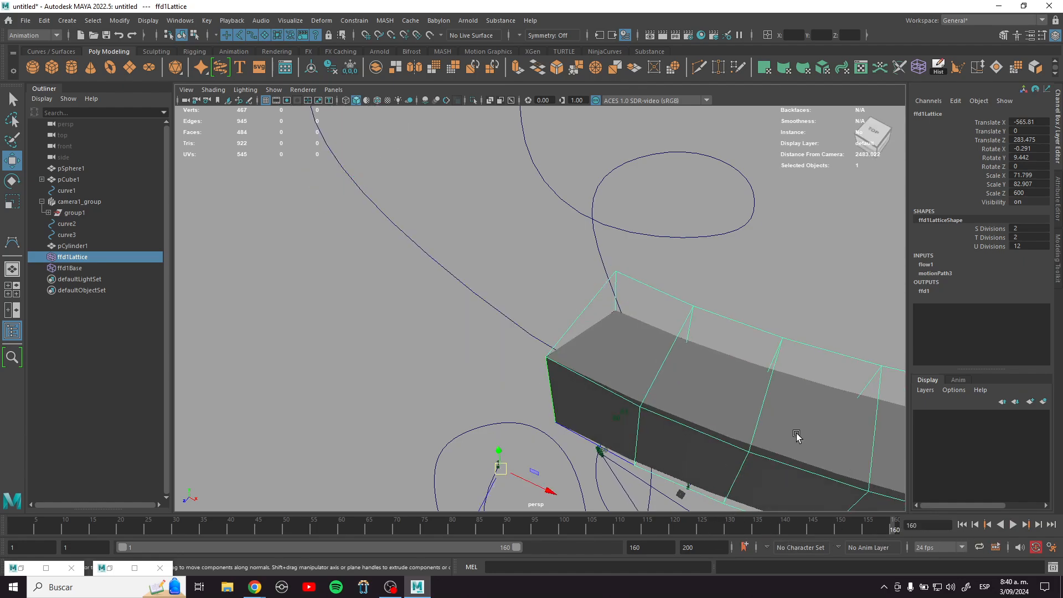
Step: Play and stop the lattice animation, and examine the cylinder and the full height of curve3 from the side
middle_click_drag(740, 378, 796, 412, "alt")
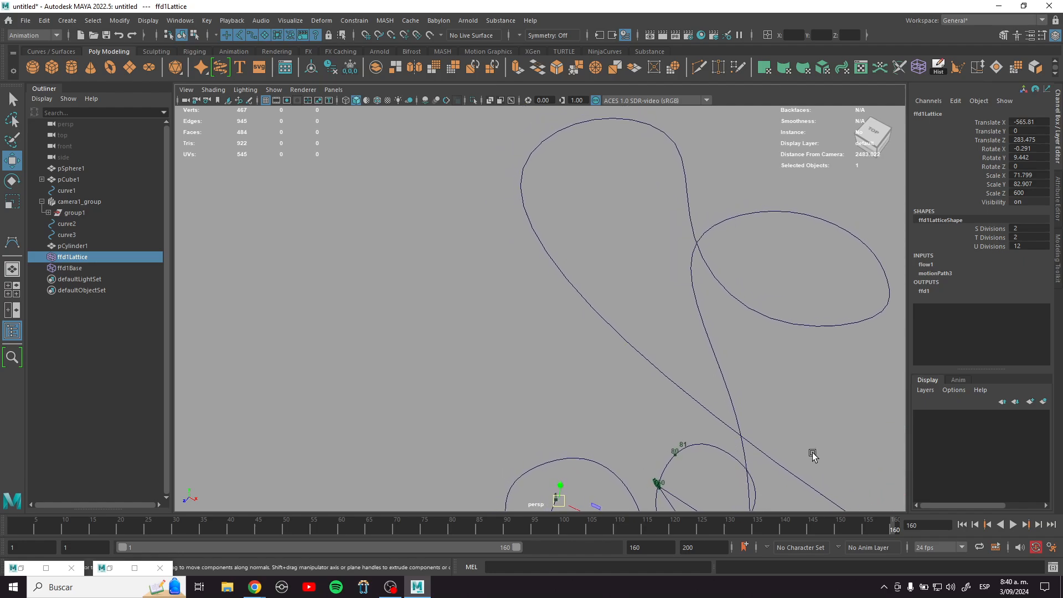
left_click(1012, 525)
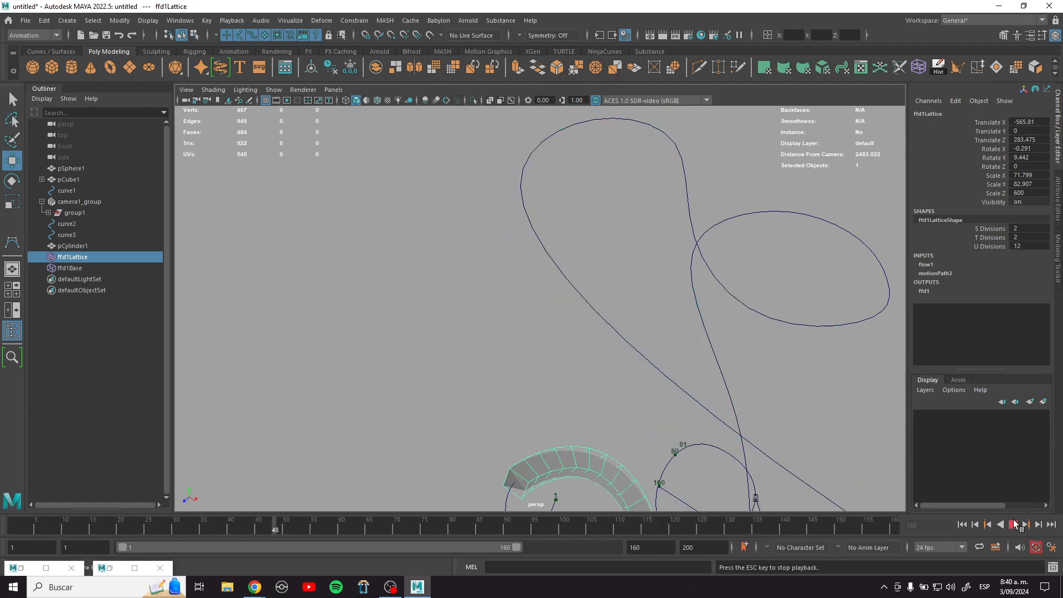
left_click(1013, 525)
scroll(849, 417, "down", 5)
left_click_drag(849, 417, 599, 374, "alt")
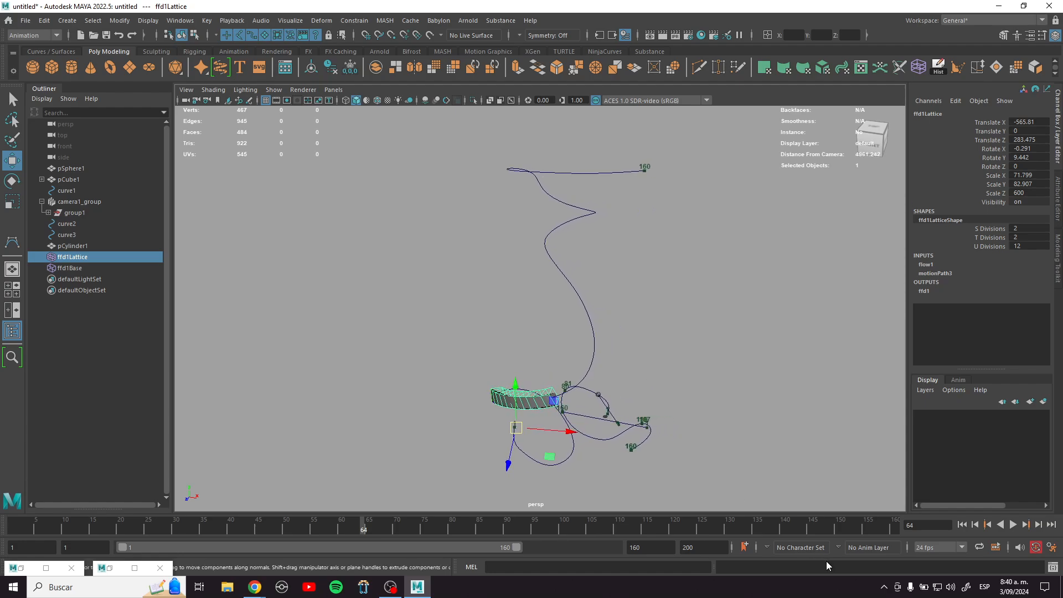
Step: Replay the cylinder's travel along curve3 in the overall side view, look over the constraint commands, and scrub back to frame 88
key("alt+v")
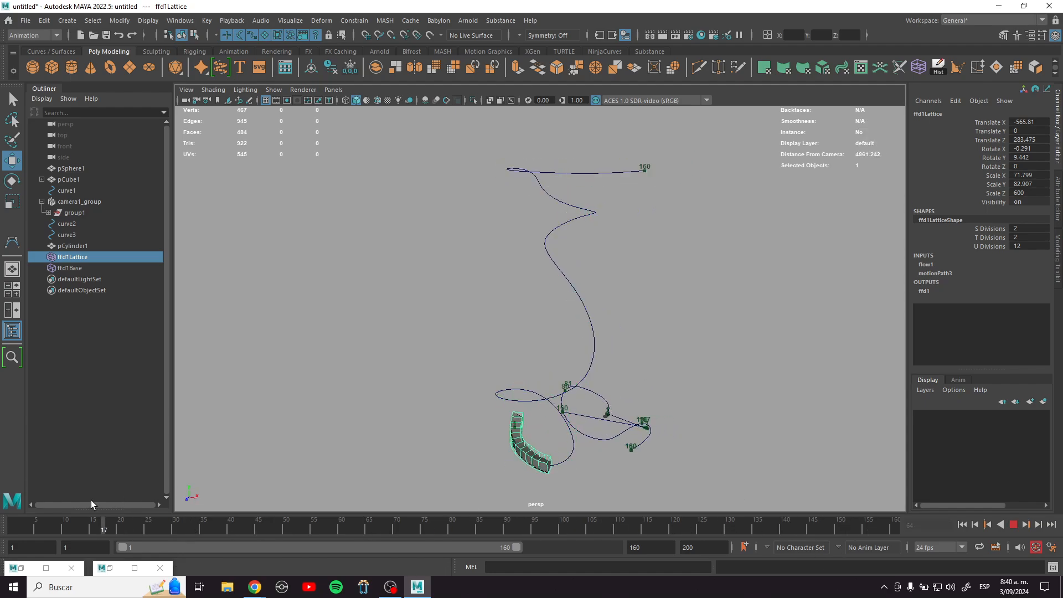
key("alt+v")
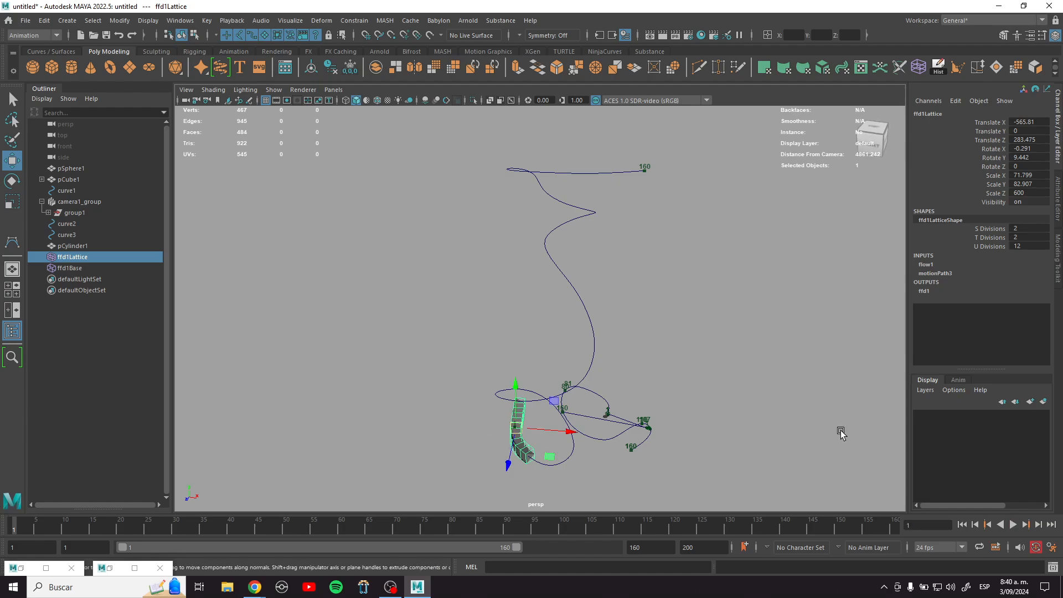
left_click(1013, 524)
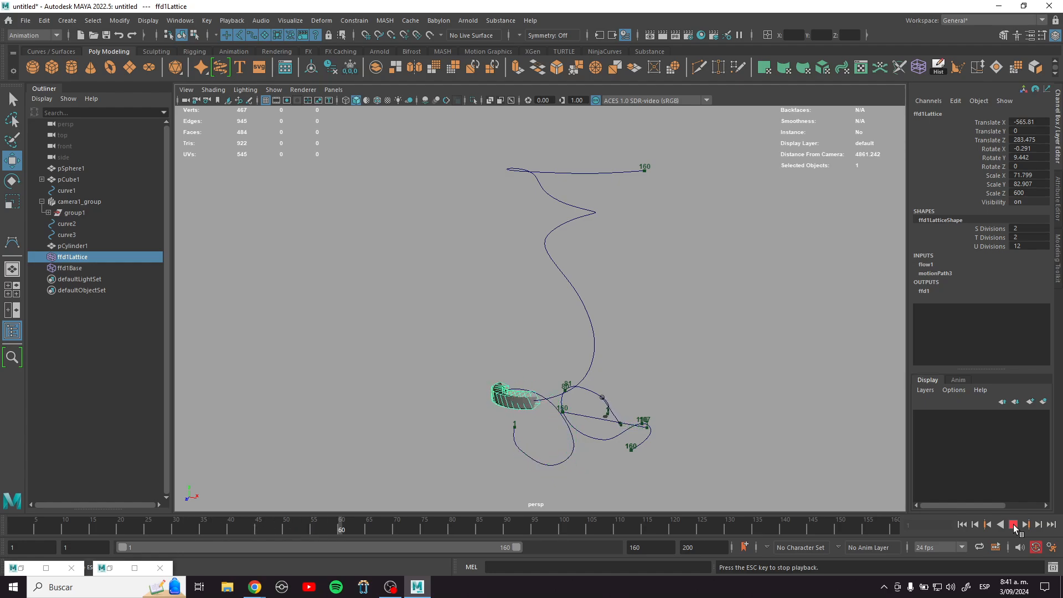
key("Escape")
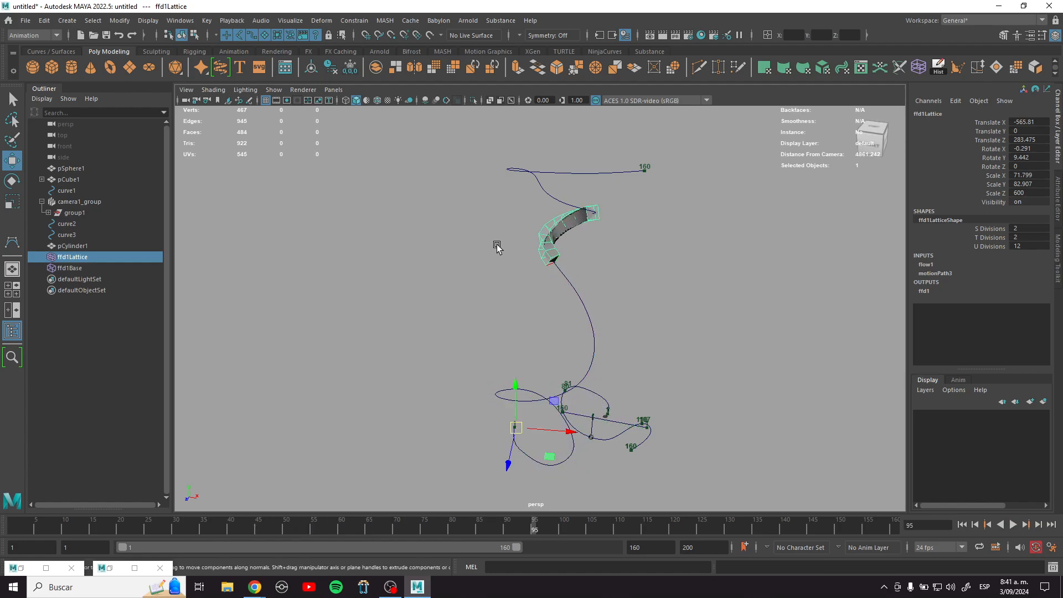
left_click(361, 21)
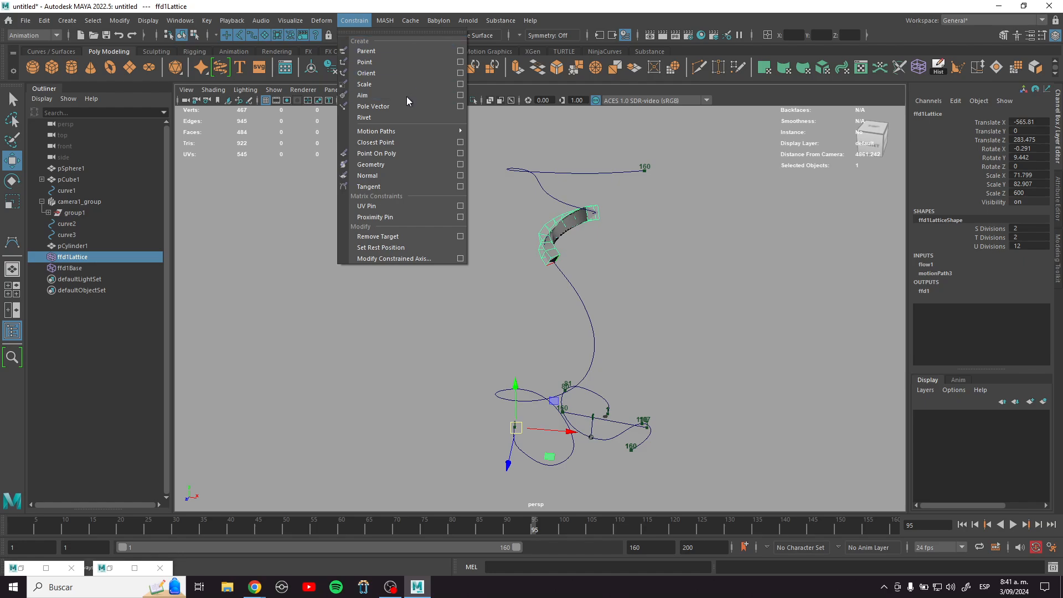
mouse_move(394, 135)
left_click_drag(522, 526, 495, 527)
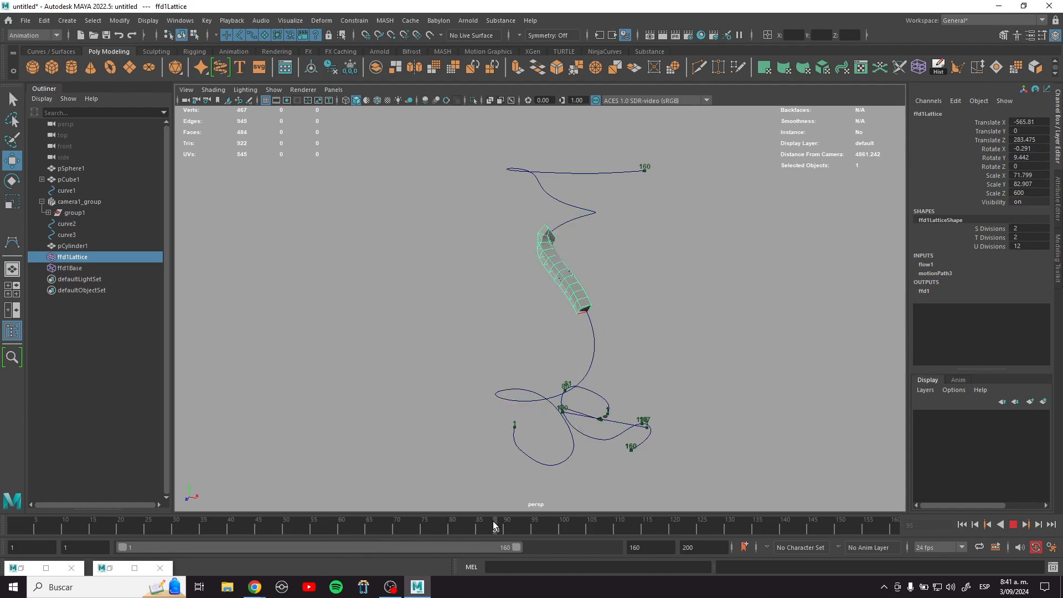
Step: Select camera1_aim and scrub the timeline back to frame 1 to examine the camera rig's movement along its path up close
left_click(599, 420)
scroll(585, 440, "up", 5)
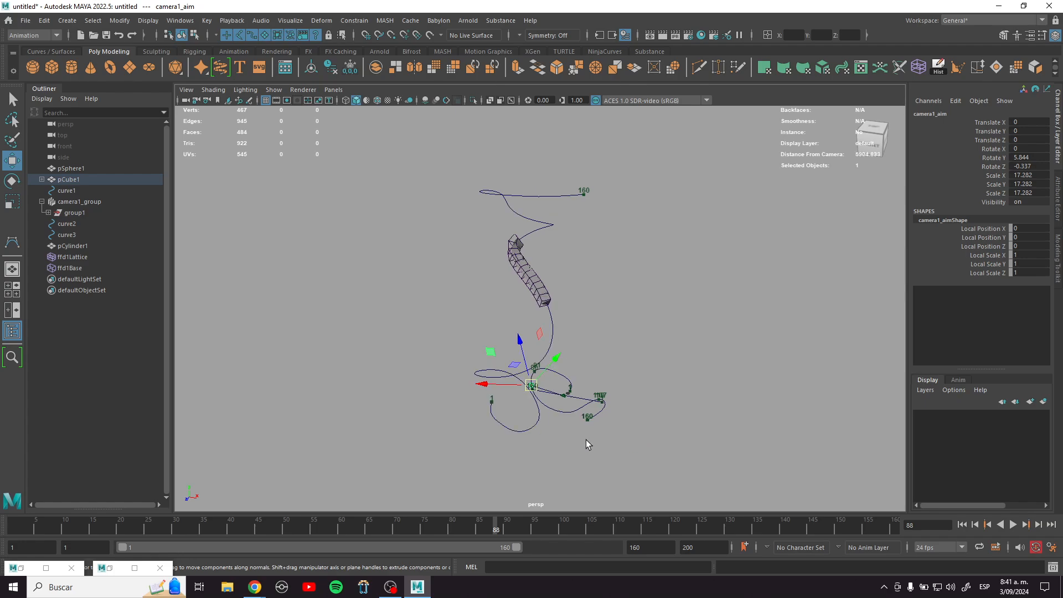
scroll(584, 258, "up", 8)
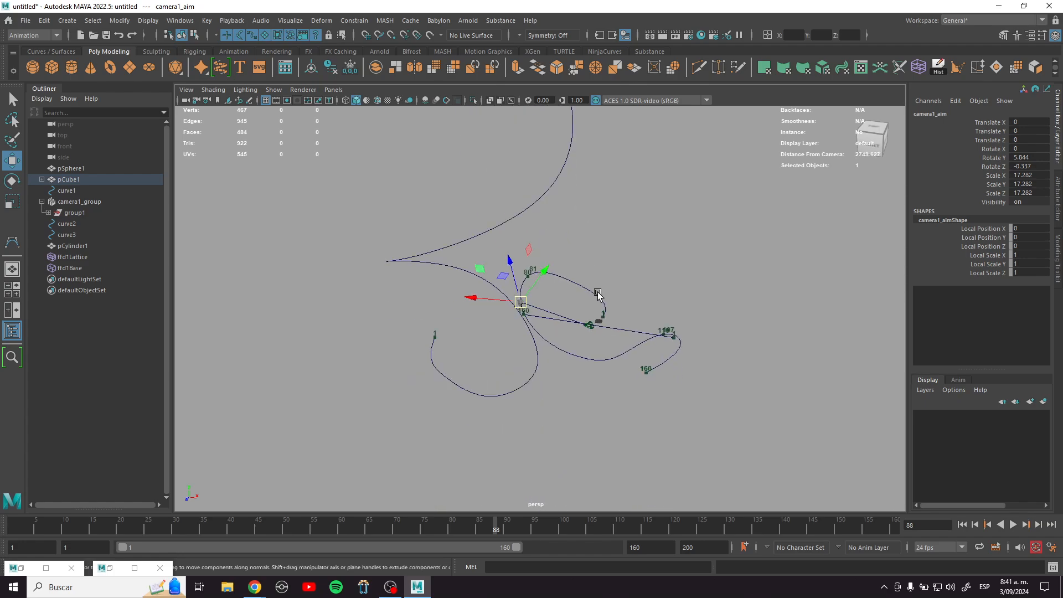
middle_click_drag(475, 287, 382, 284, "alt")
key("alt+v")
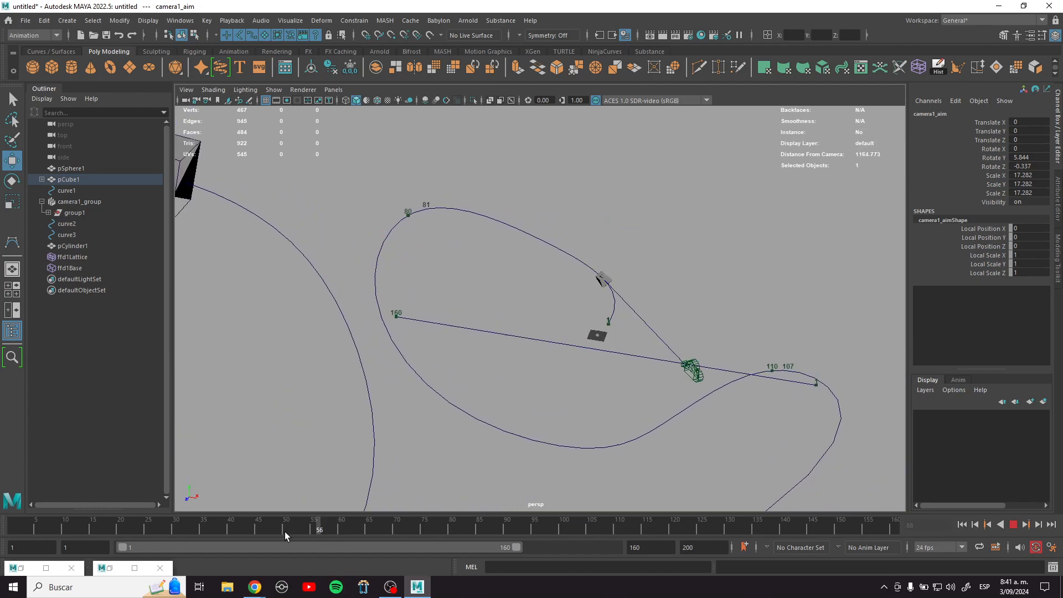
left_click_drag(108, 518, 292, 525)
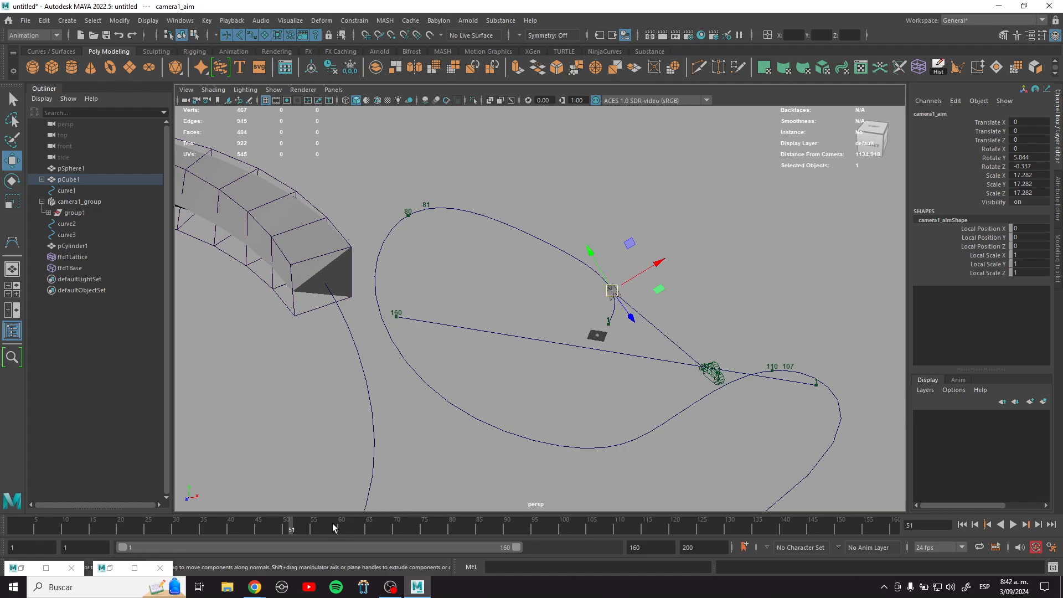
left_click_drag(334, 524, 2, 397)
scroll(404, 330, "down", 10)
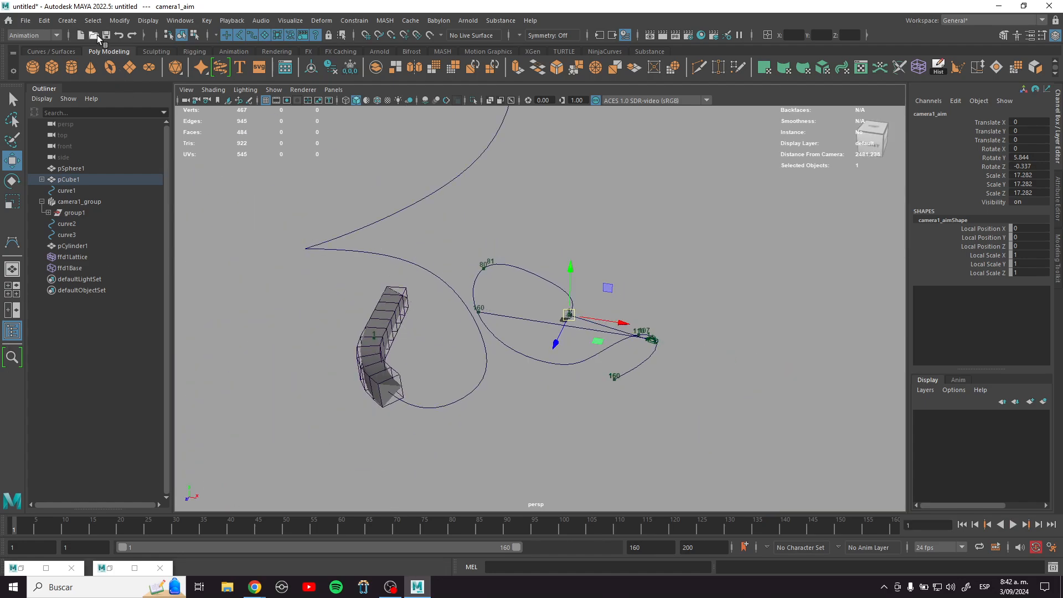
Step: Launch another Maya session and create a new scene from its home screen
left_click(420, 583)
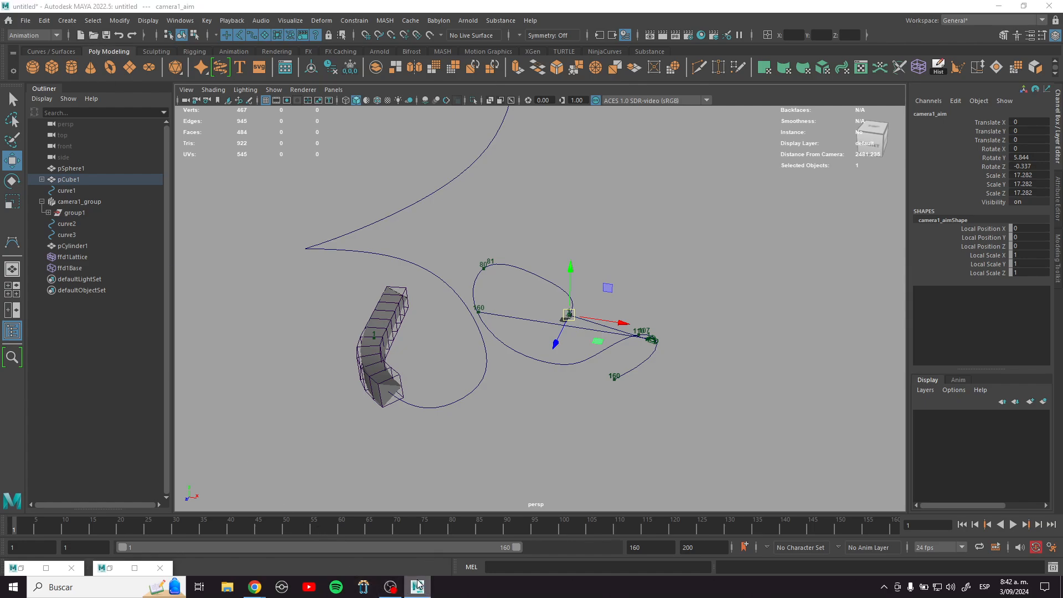
right_click(418, 586)
left_click(426, 527)
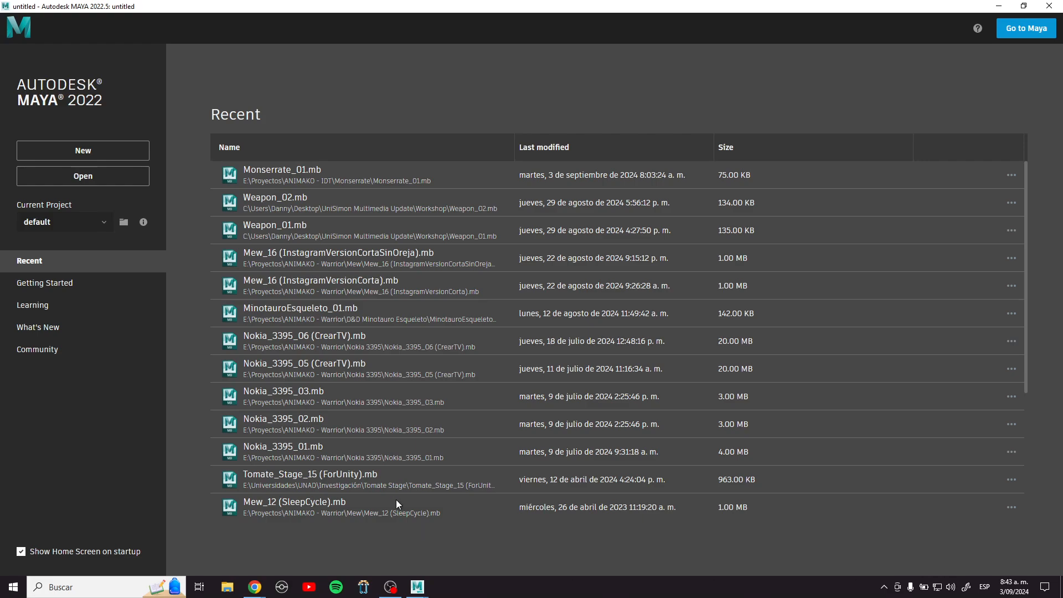
left_click(79, 151)
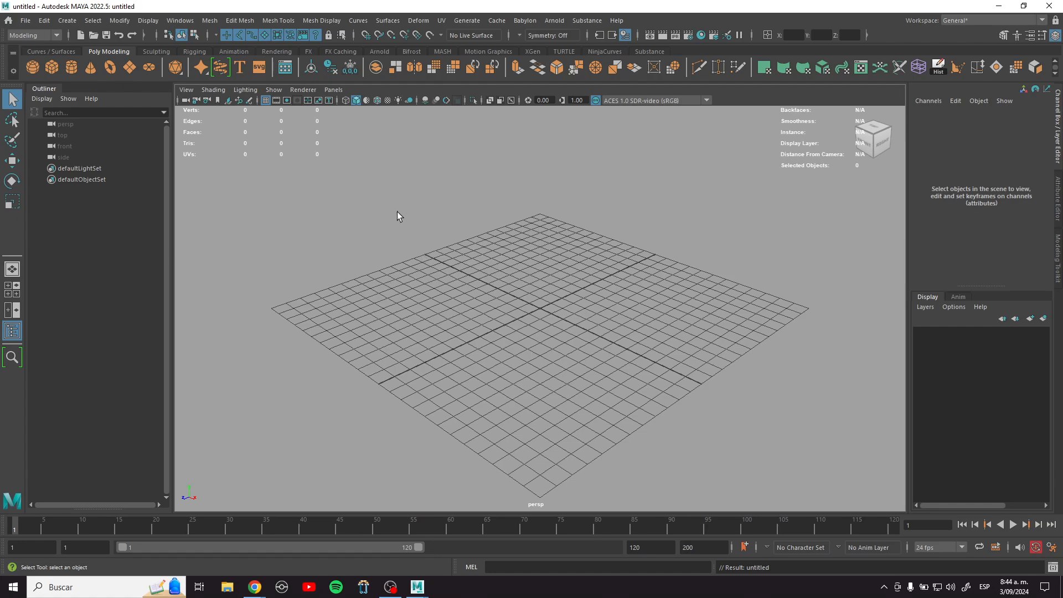
Step: Open Rigg_Barco_Flotante (Expresiones).mb from E:\Proyectos\ANIMAKO - Master Classes and continue past the student version notice
left_click(94, 36)
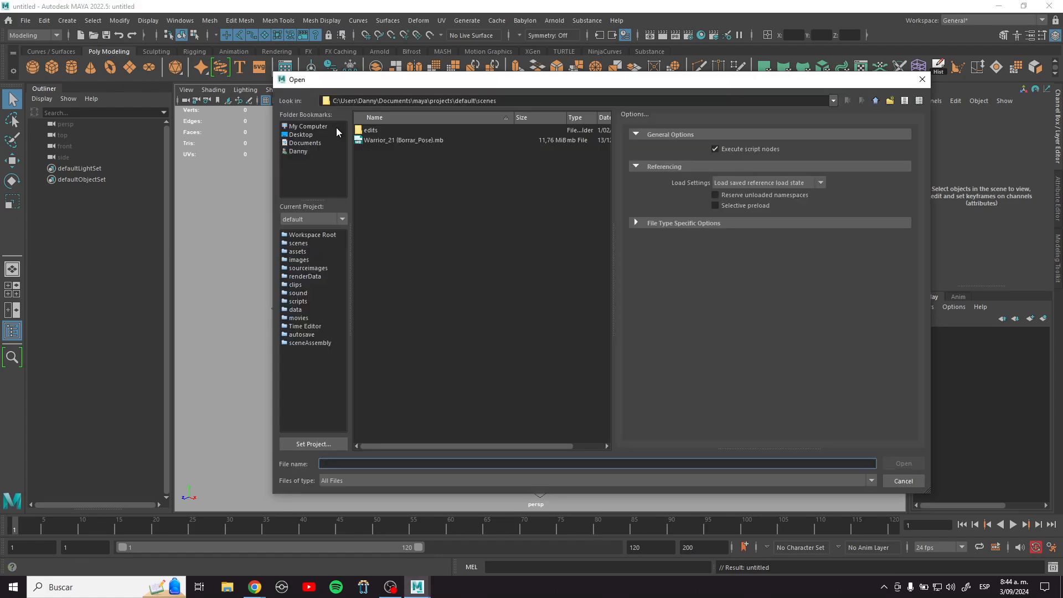
left_click(327, 128)
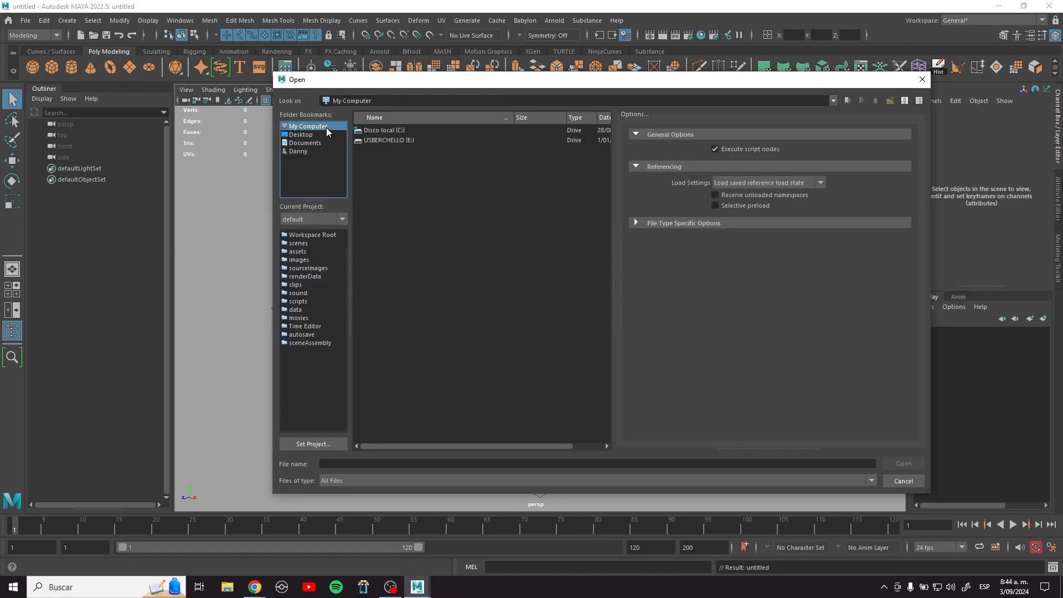
double_click(390, 141)
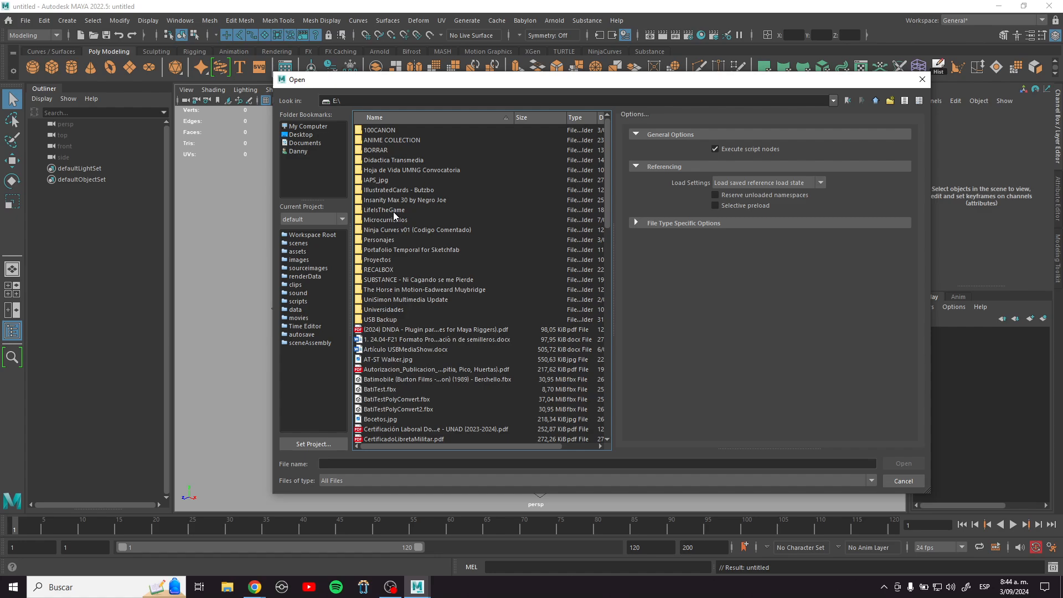
double_click(396, 260)
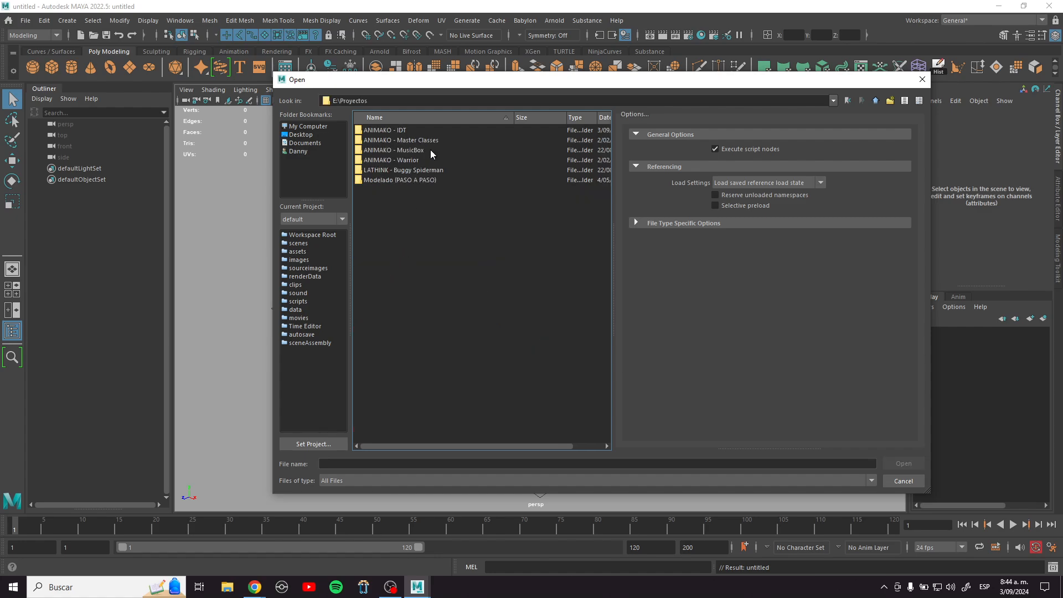
double_click(430, 141)
scroll(437, 212, "down", 15)
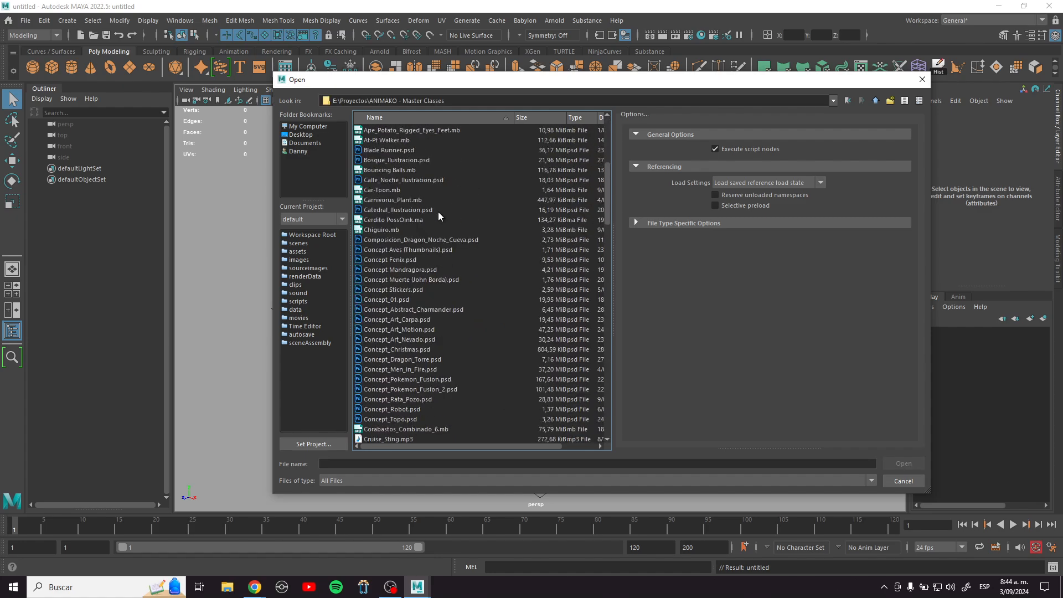
scroll(438, 213, "down", 20)
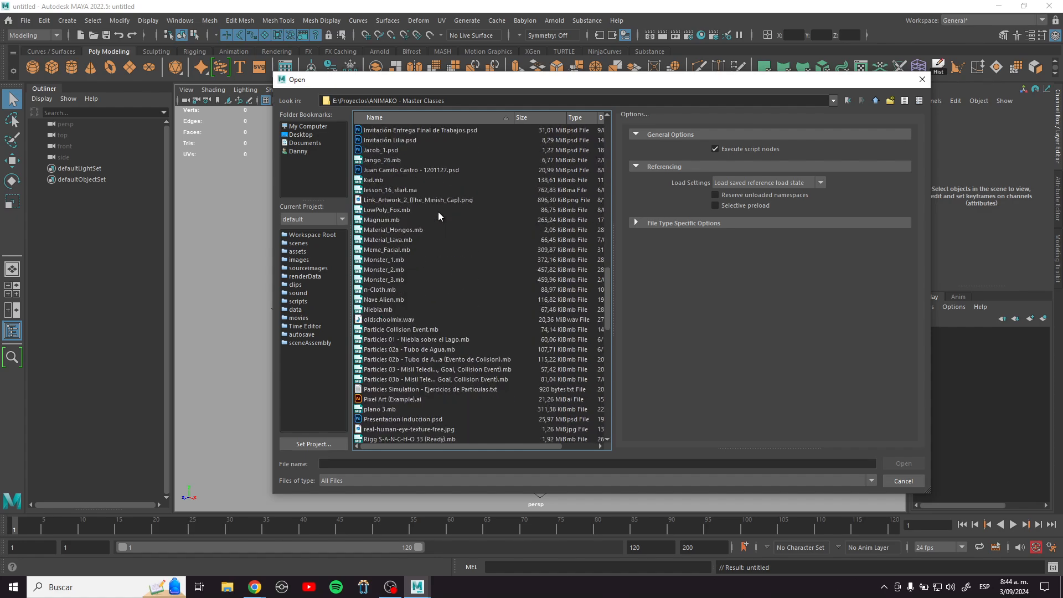
scroll(437, 212, "down", 6)
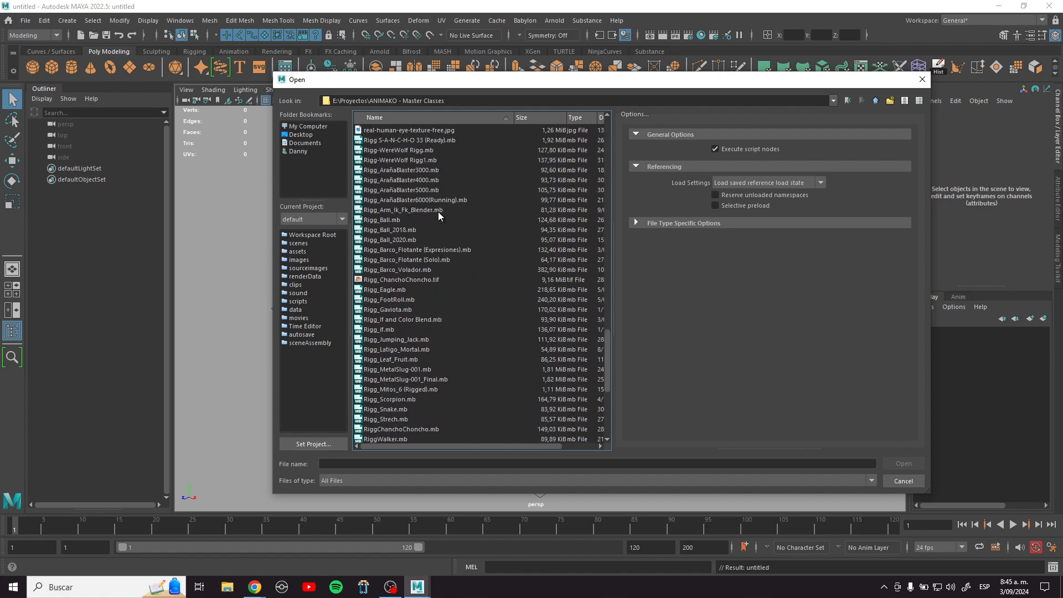
left_click(436, 250)
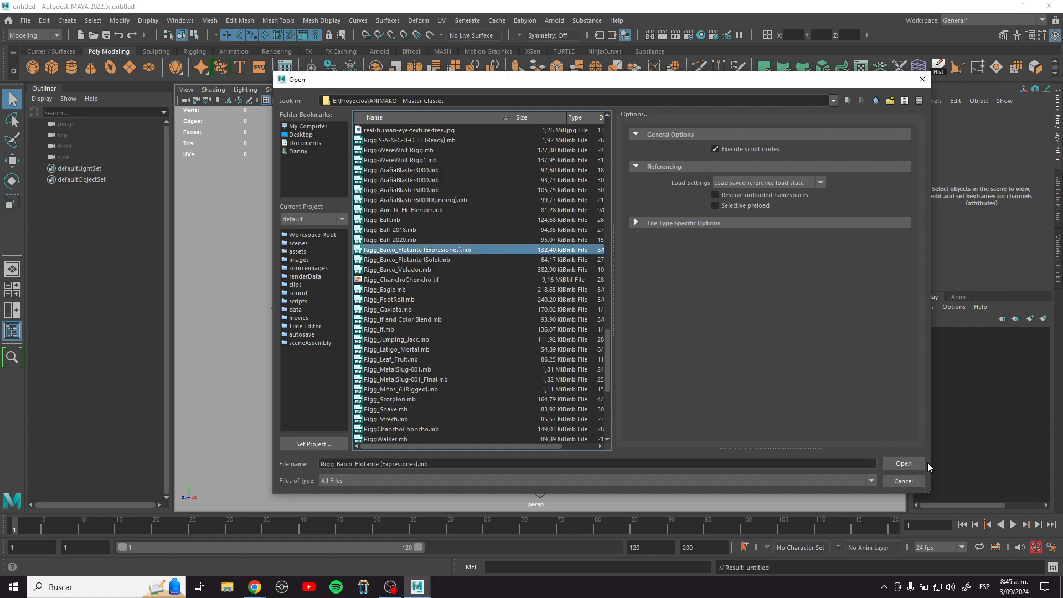
left_click(904, 463)
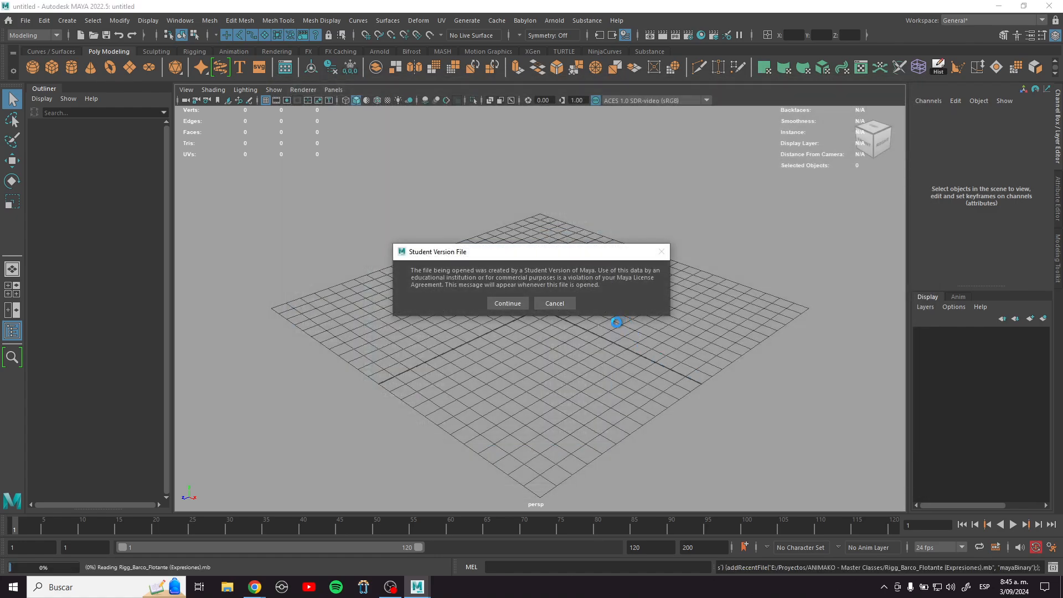
left_click(508, 303)
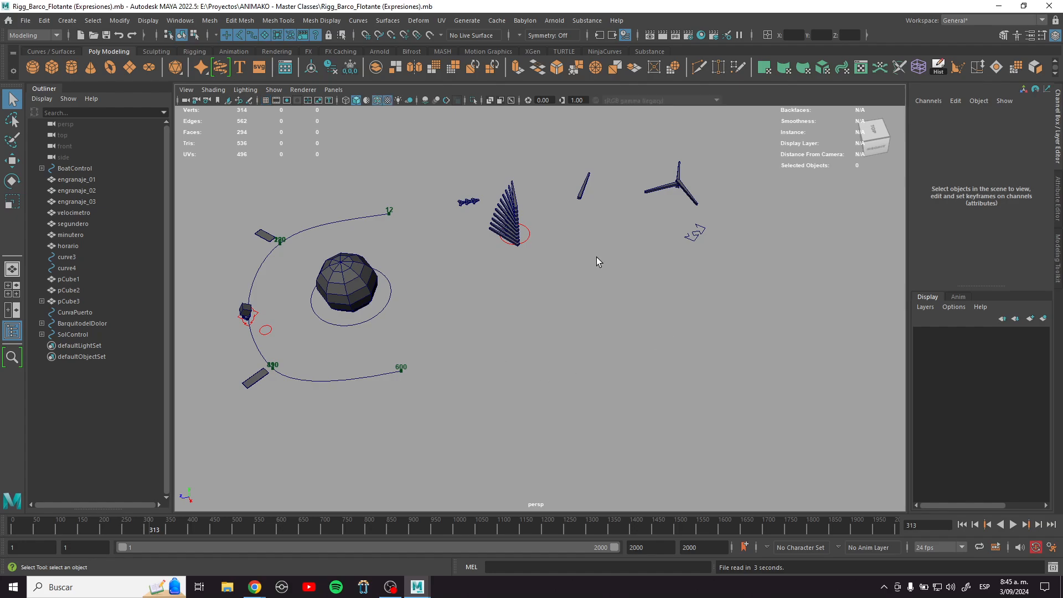
Step: Preview the animation briefly and delete the gears, speedometer, clock hands, indicators and sun control beside the boat's path
left_click(1013, 525)
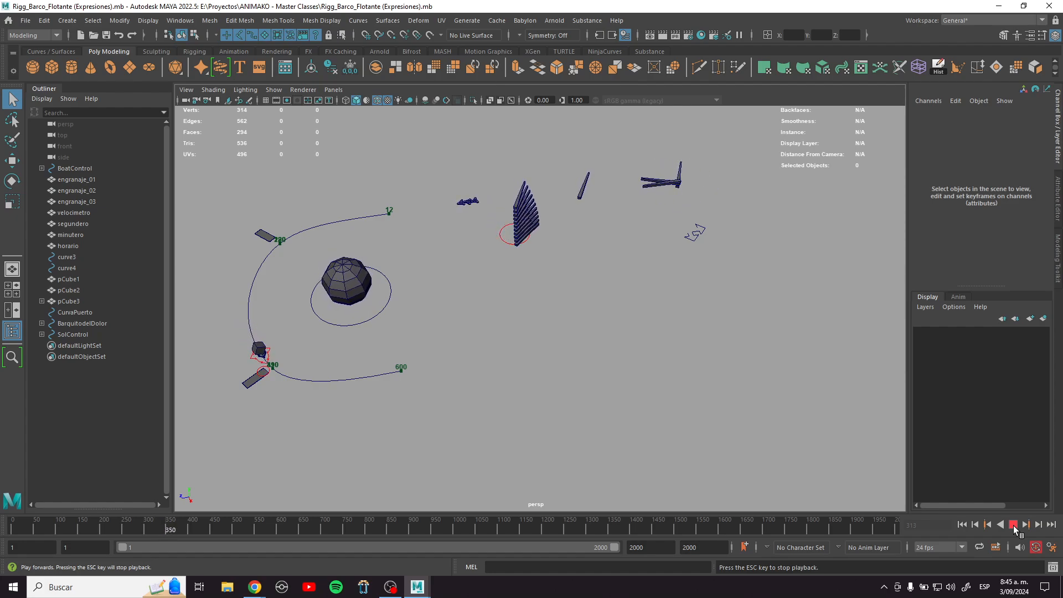
left_click(1013, 525)
left_click_drag(795, 324, 450, 120)
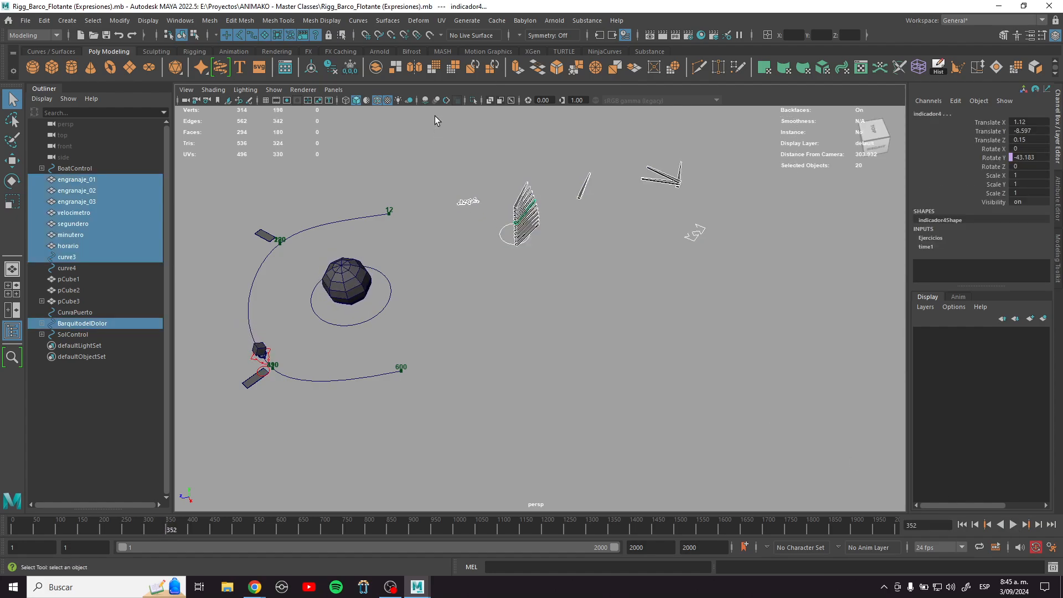
key("Delete")
left_click_drag(424, 340, 317, 256)
key("Delete")
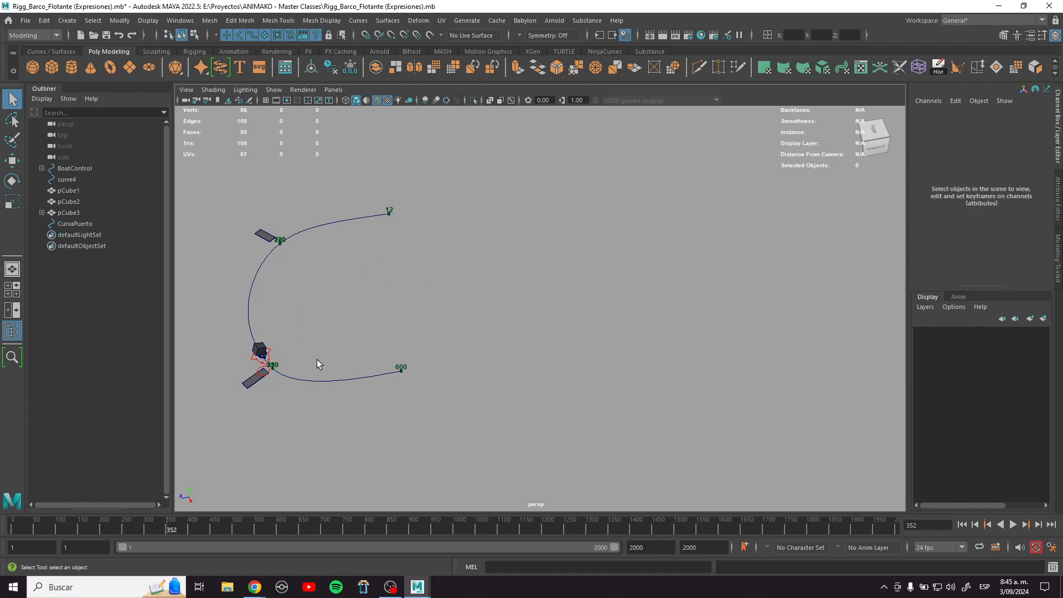
Step: Inspect the boat up close, bring its whole path and both docks into a front view, and rewind to frame 1
left_click(269, 355)
key("f")
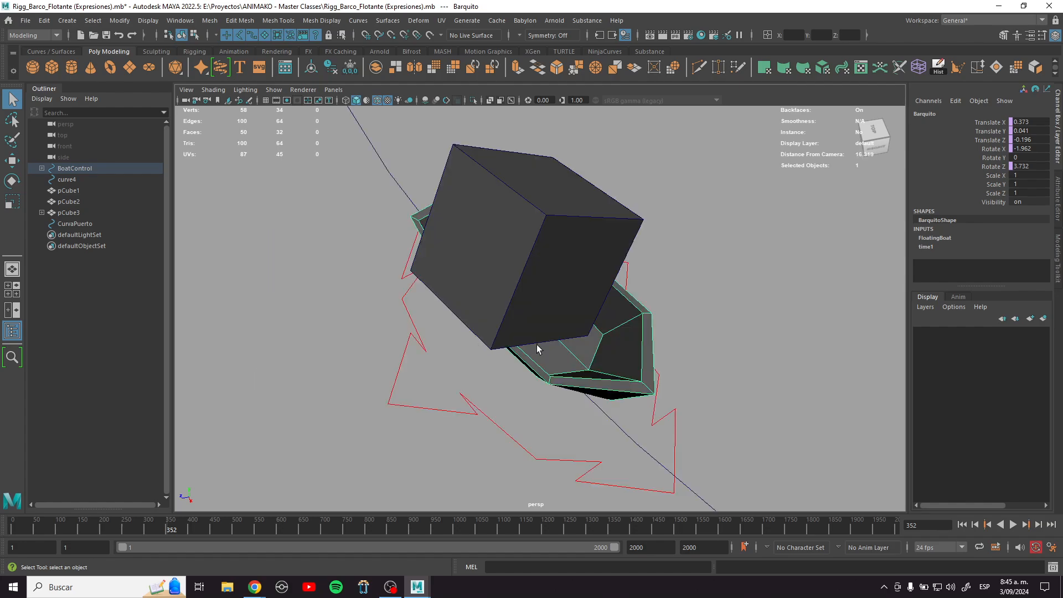
right_click_drag(748, 373, 387, 264, "alt")
left_click_drag(387, 264, 455, 257, "alt")
middle_click_drag(455, 258, 600, 329, "alt")
left_click_drag(487, 333, 506, 332, "alt")
middle_click_drag(457, 313, 486, 313, "alt")
left_click_drag(364, 533, 3, 407)
left_click(443, 308)
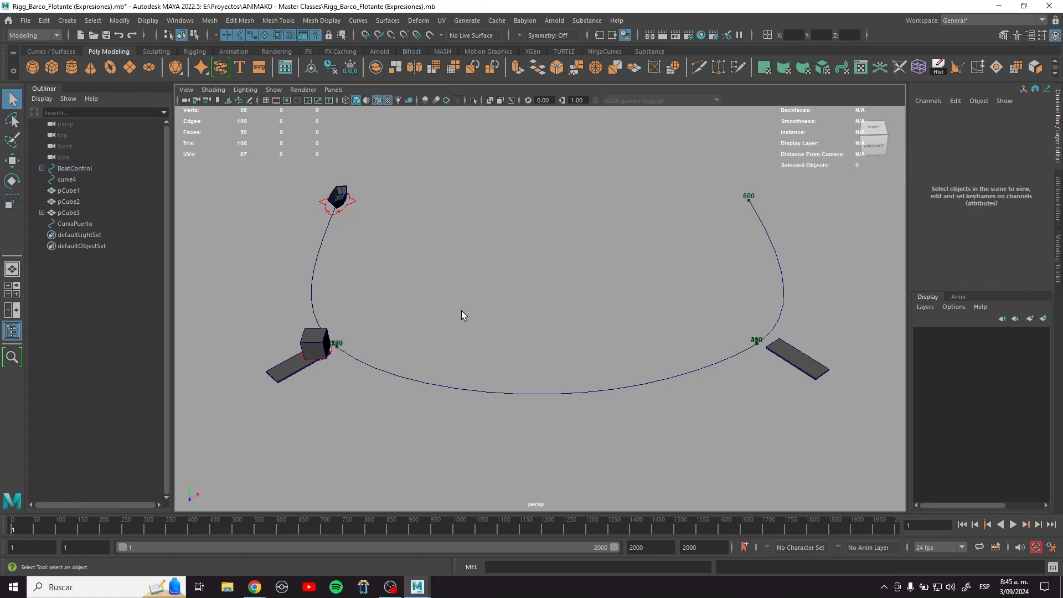
Step: Play the boat animation along the whole path, stop it, and scrub back to frame 274 to examine the boat carrying the cube
left_click(1012, 524)
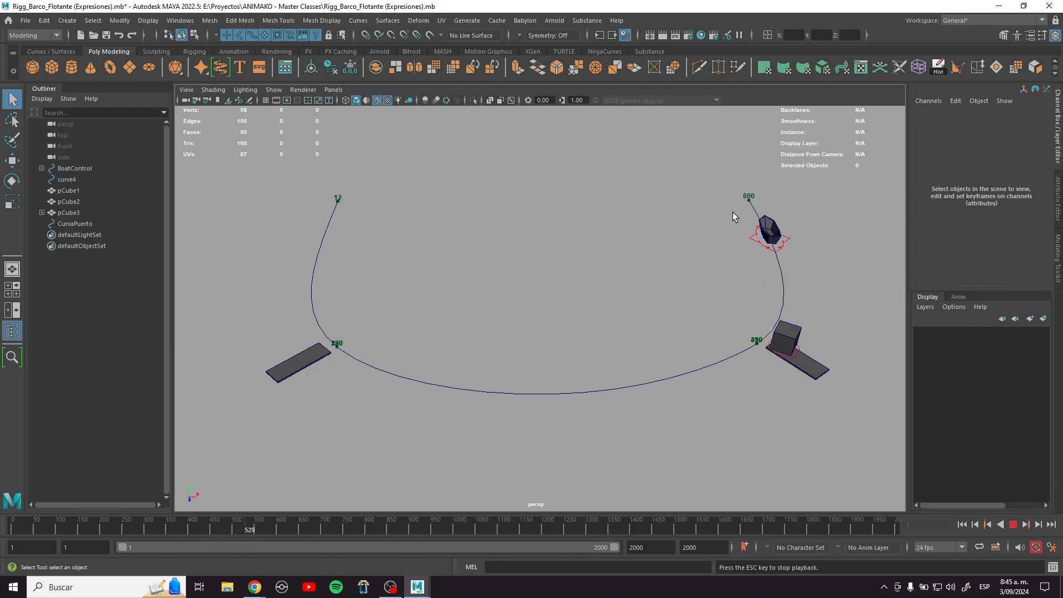
left_click(1013, 524)
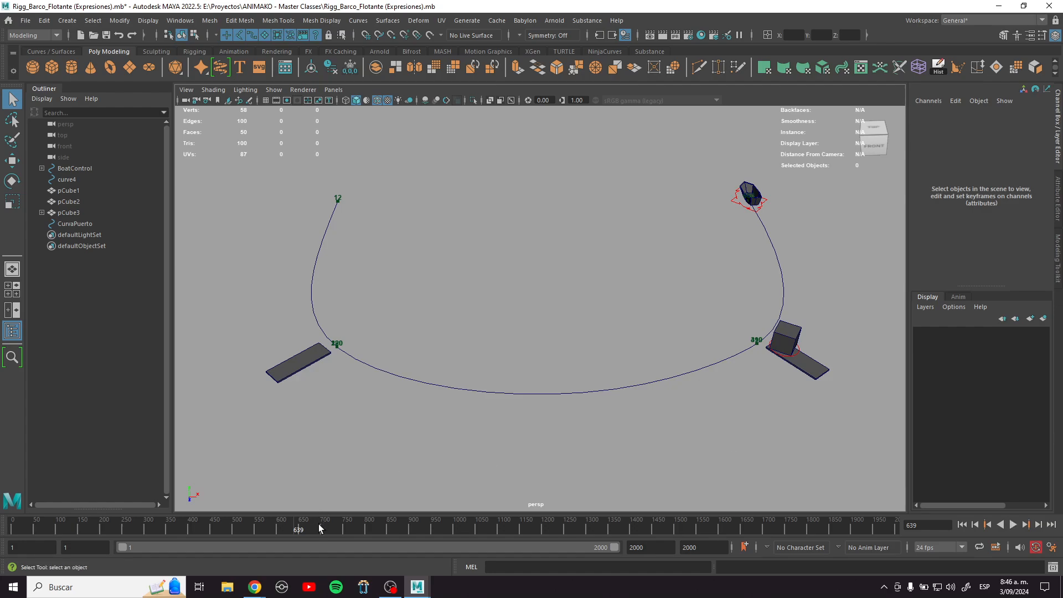
left_click_drag(317, 523, 132, 515)
scroll(579, 403, "up", 2)
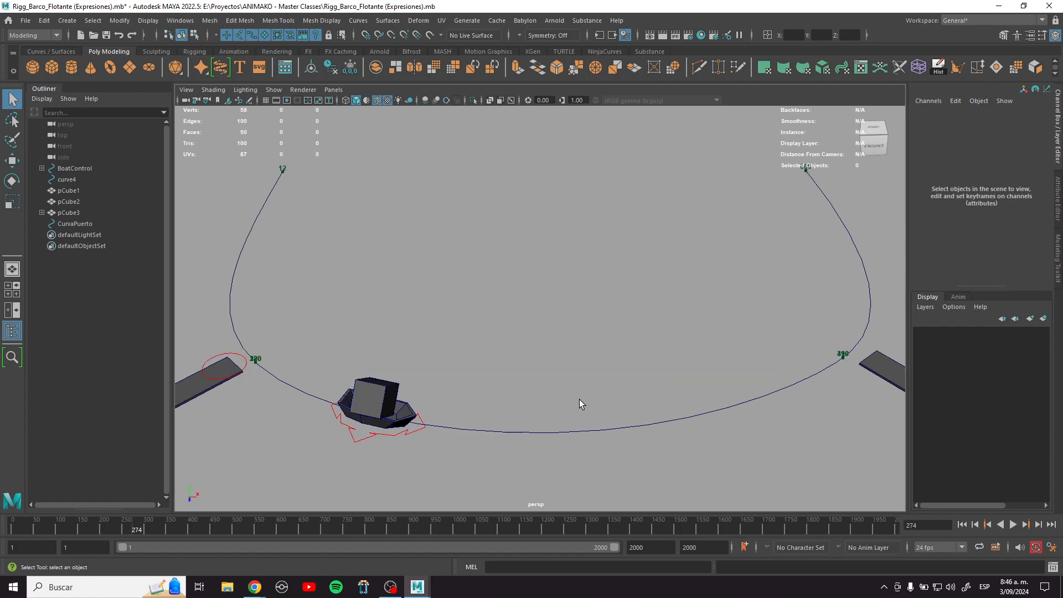
Step: View the boat path and both docks from an angle, and scrub the animation back to frame 108
left_click_drag(616, 402, 600, 378, "alt")
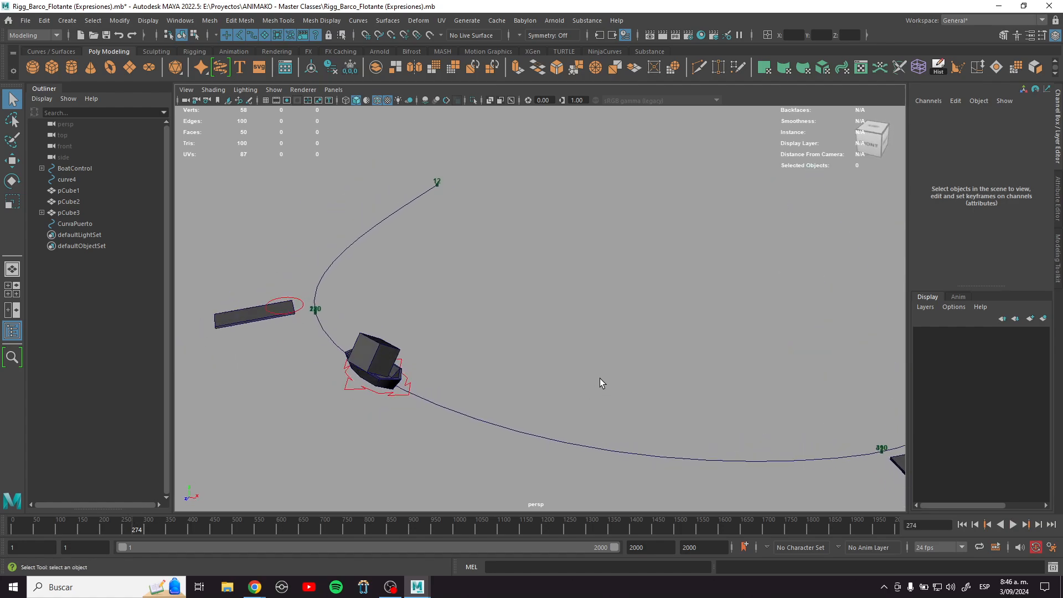
middle_click_drag(599, 377, 553, 339, "alt")
right_click_drag(553, 339, 529, 314, "alt")
left_click_drag(552, 316, 560, 310, "alt")
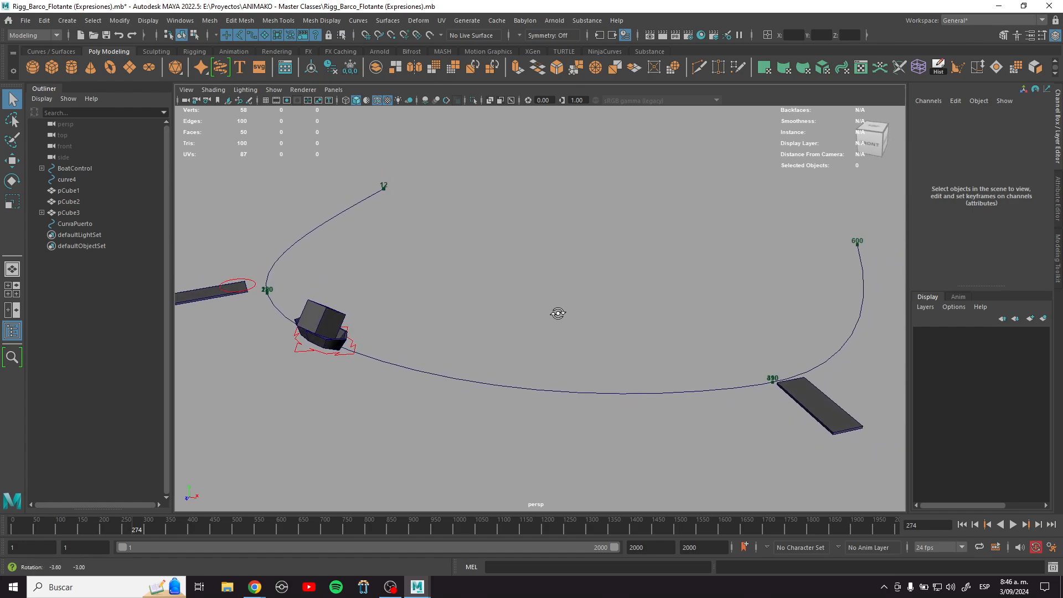
middle_click_drag(560, 315, 584, 344, "alt")
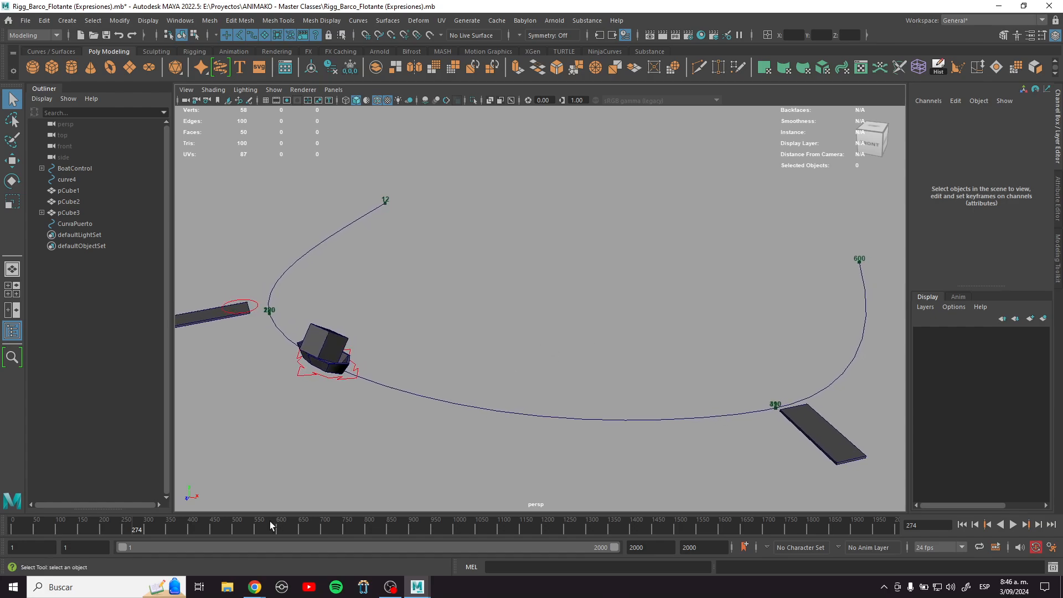
left_click_drag(270, 520, 59, 461)
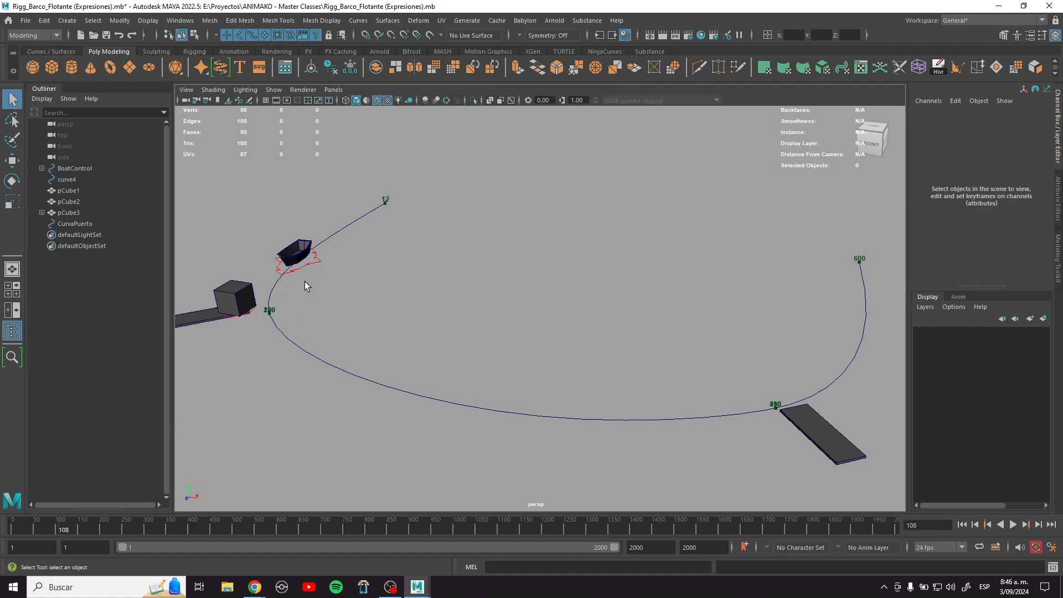
Step: Select the cube on the dock, scrub to frame 106, and examine its parent constraint weights for CurvaPuerto and Barquito
left_click(230, 294)
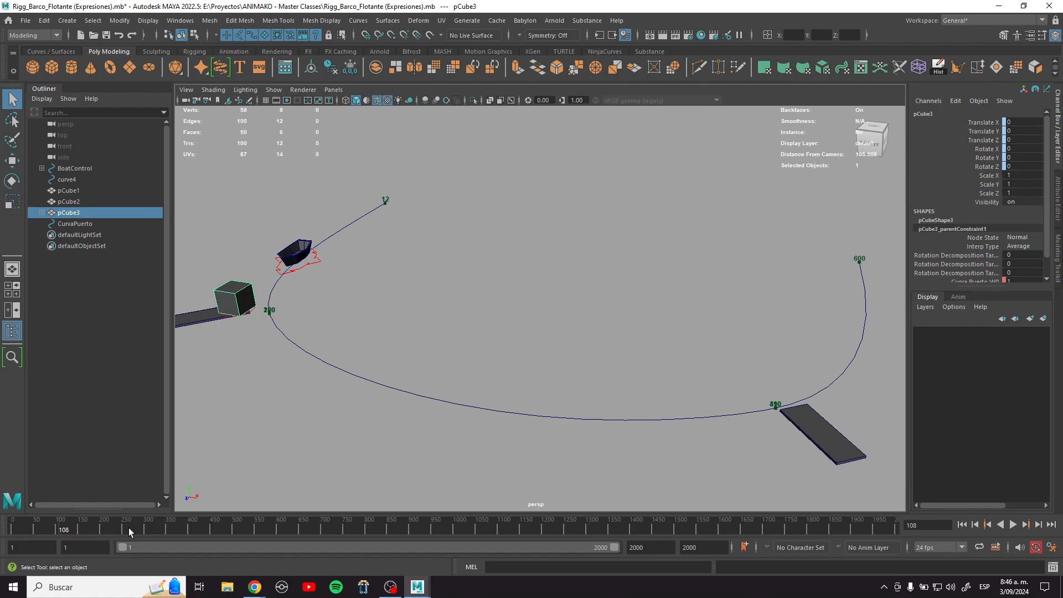
mouse_move(70, 526)
left_mouse_down()
mouse_move(140, 524)
mouse_move(60, 523)
mouse_move(26, 499)
mouse_move(279, 513)
mouse_move(158, 510)
mouse_move(43, 481)
mouse_move(262, 493)
mouse_move(101, 491)
mouse_move(58, 463)
mouse_move(40, 417)
mouse_move(109, 429)
mouse_move(255, 426)
mouse_move(171, 426)
mouse_move(95, 408)
mouse_move(42, 369)
mouse_move(61, 369)
left_mouse_up()
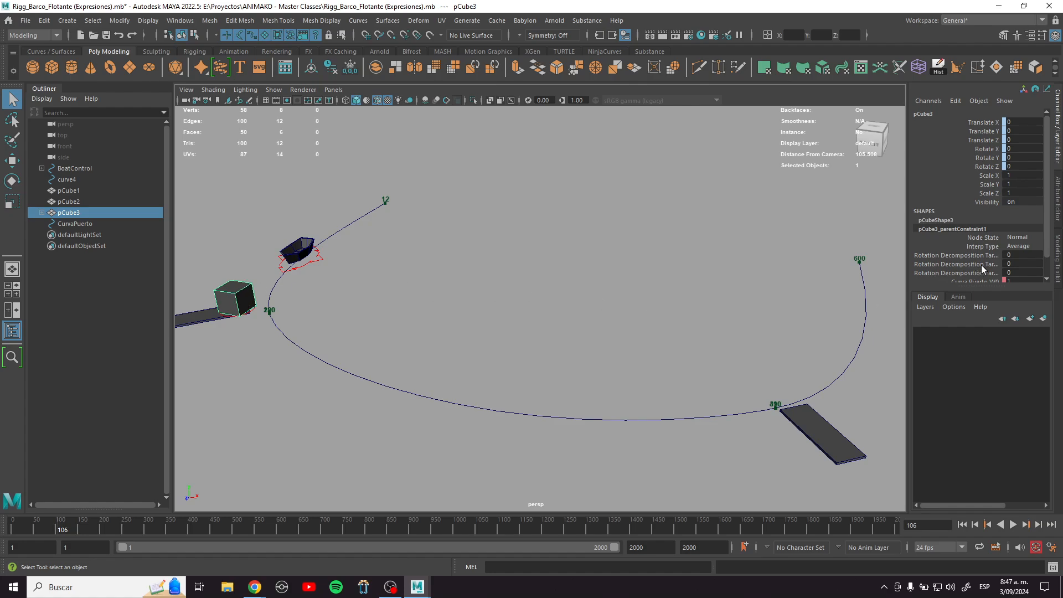
scroll(983, 262, "down", 2)
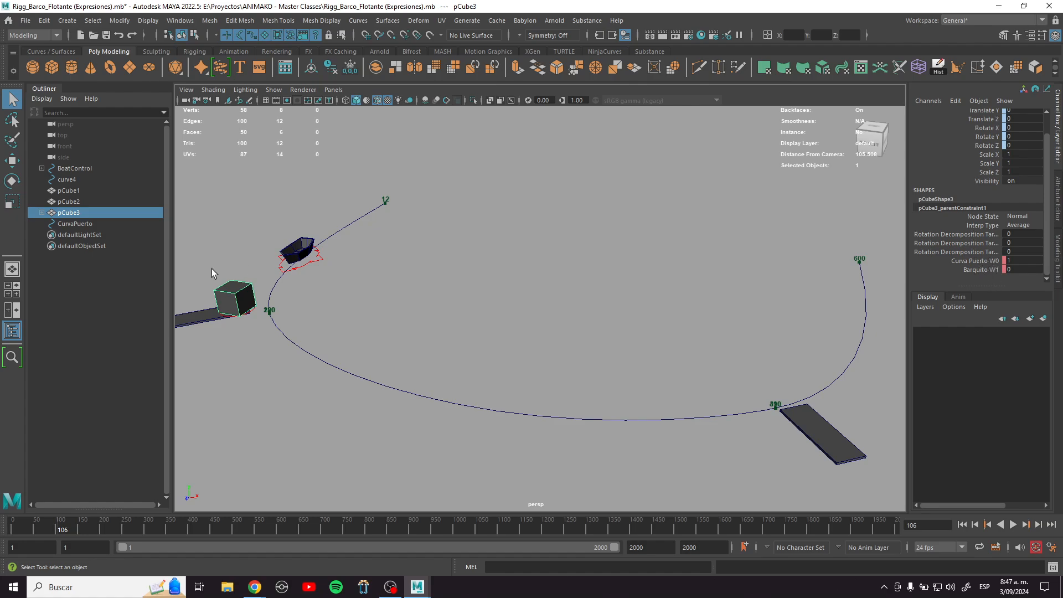
Step: Select CurvaPuerto, scrub through the cube's handover from dock to boat, return to frame 98, and play the animation
left_click(252, 317)
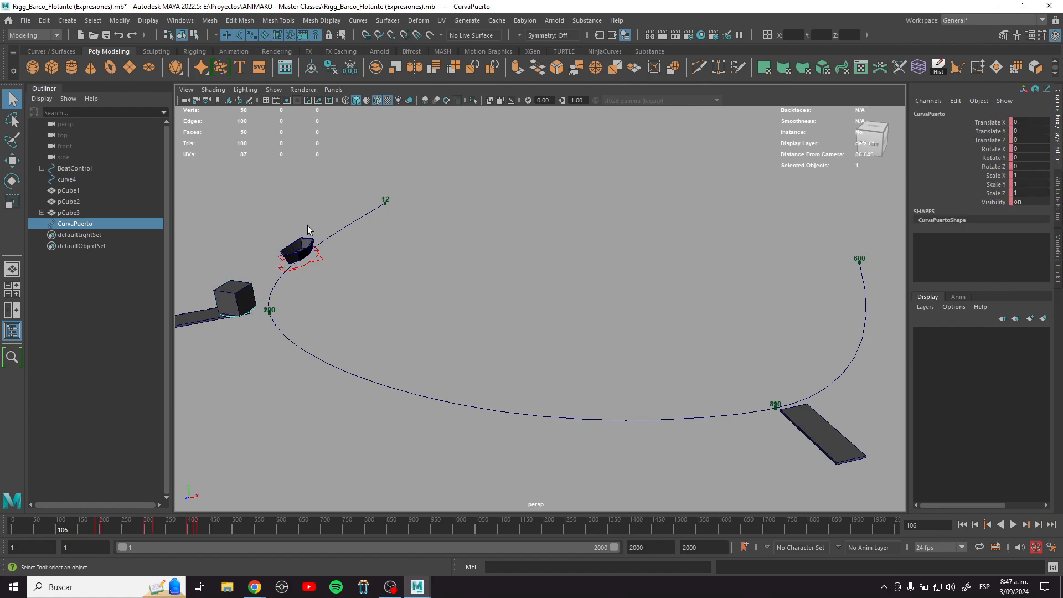
mouse_move(63, 524)
left_mouse_down()
mouse_move(18, 517)
mouse_move(81, 518)
left_mouse_up()
left_click_drag(89, 522, 108, 521)
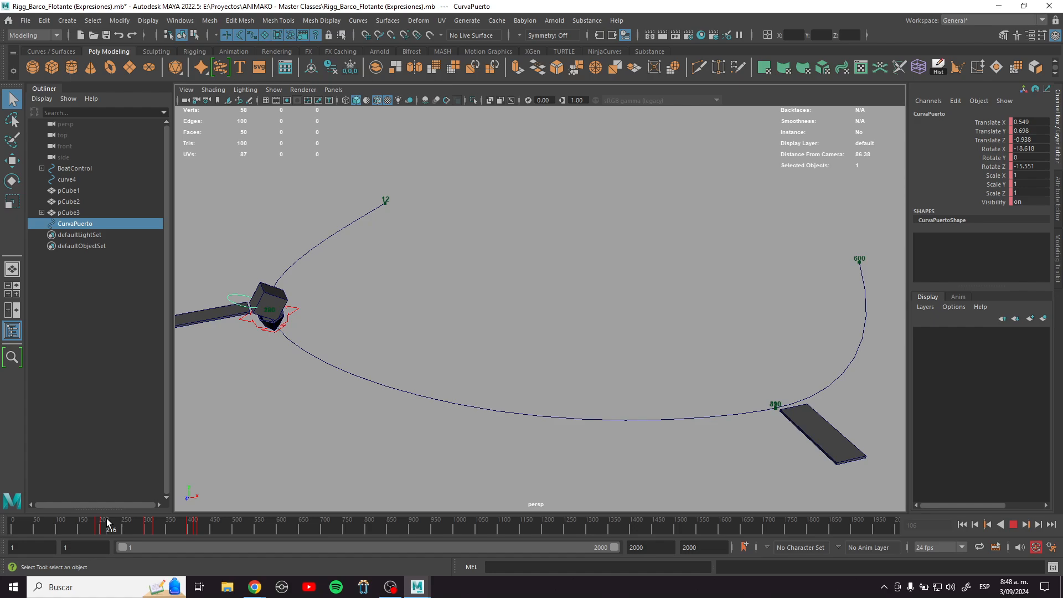
left_click_drag(107, 522, 139, 525)
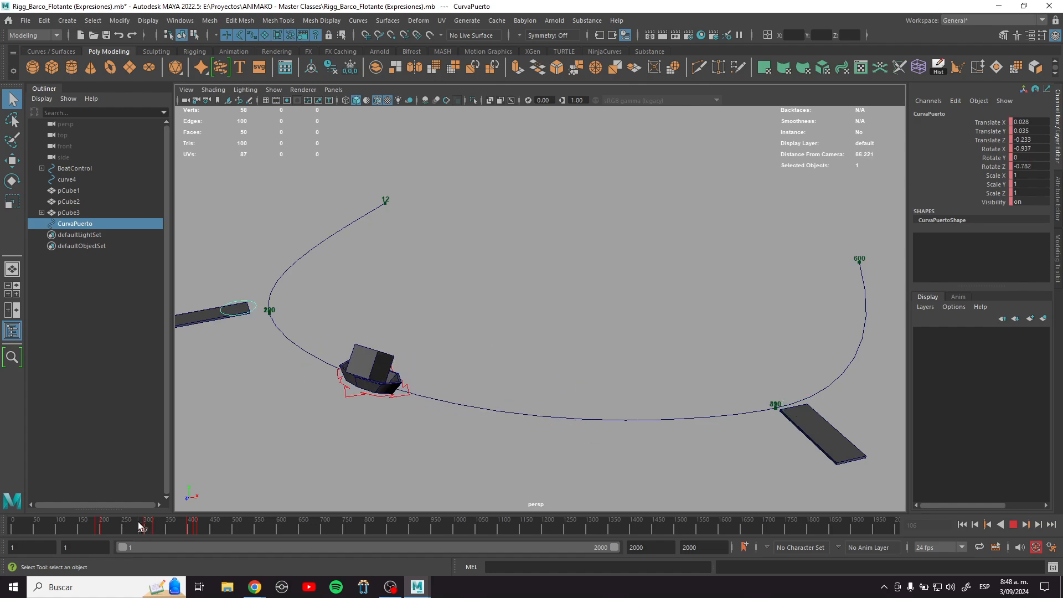
left_click_drag(140, 525, 153, 522)
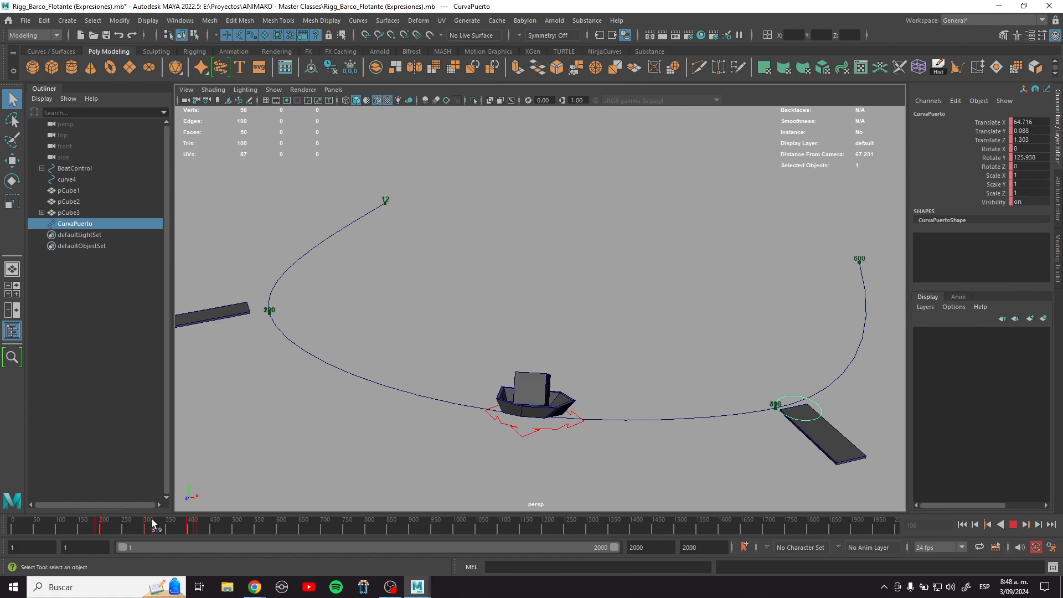
mouse_move(153, 523)
left_mouse_down()
mouse_move(265, 531)
mouse_move(111, 511)
mouse_move(39, 430)
mouse_move(239, 446)
mouse_move(35, 439)
mouse_move(117, 439)
mouse_move(27, 420)
mouse_move(191, 427)
mouse_move(241, 421)
mouse_move(137, 406)
mouse_move(246, 406)
mouse_move(174, 405)
mouse_move(54, 378)
left_mouse_up()
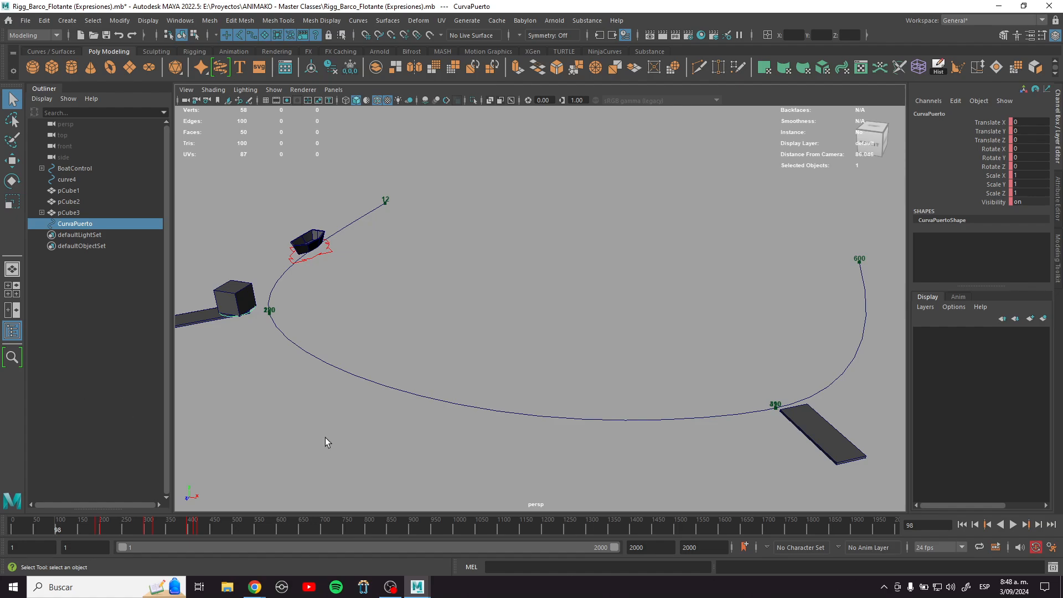
left_click(1012, 523)
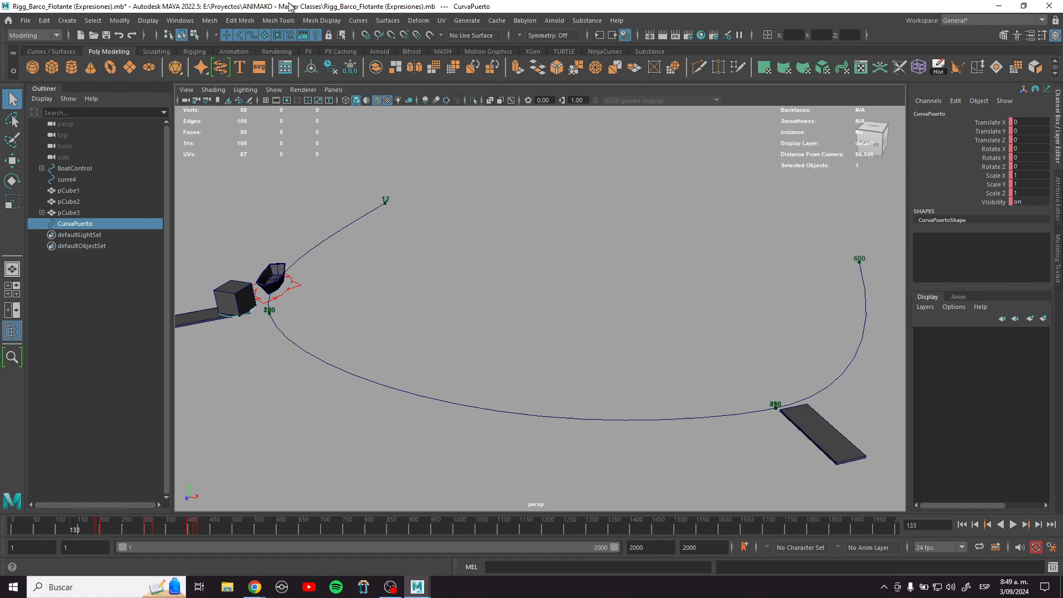
Step: Launch another Maya 2022 session and start a new empty scene
right_click(422, 588)
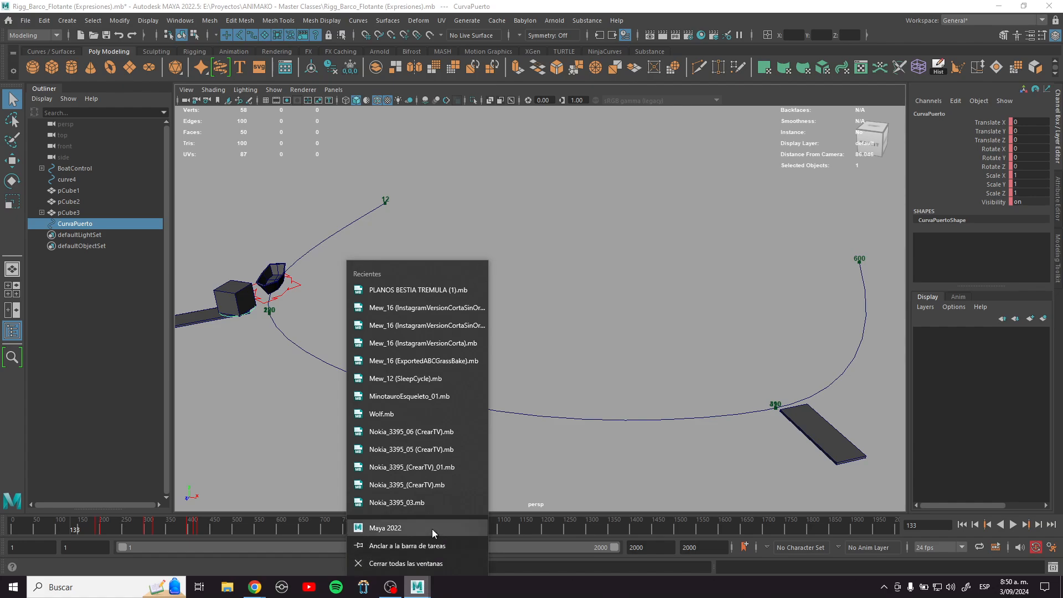
left_click(432, 529)
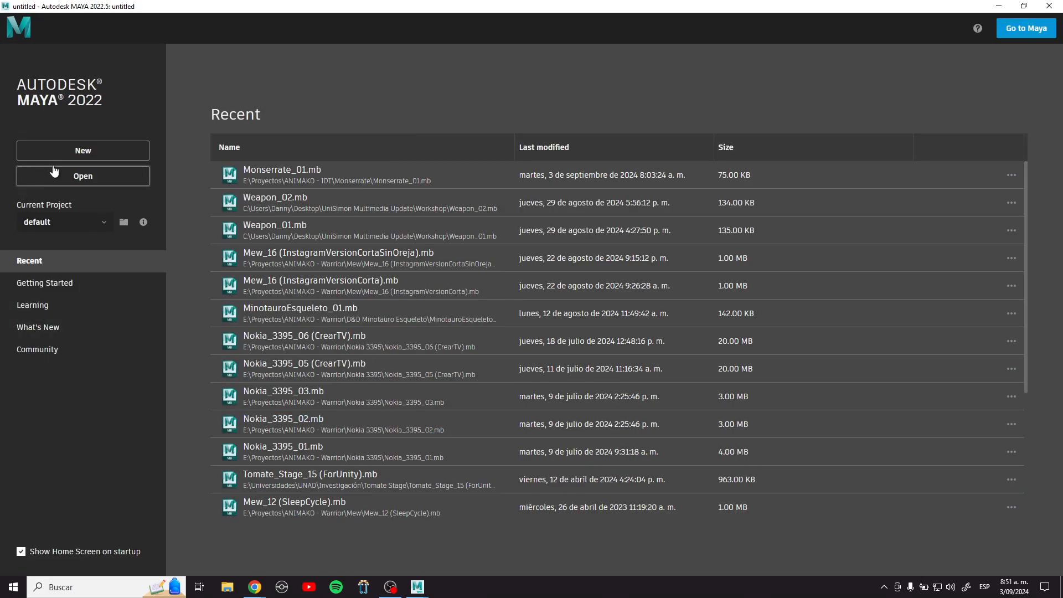
left_click(78, 150)
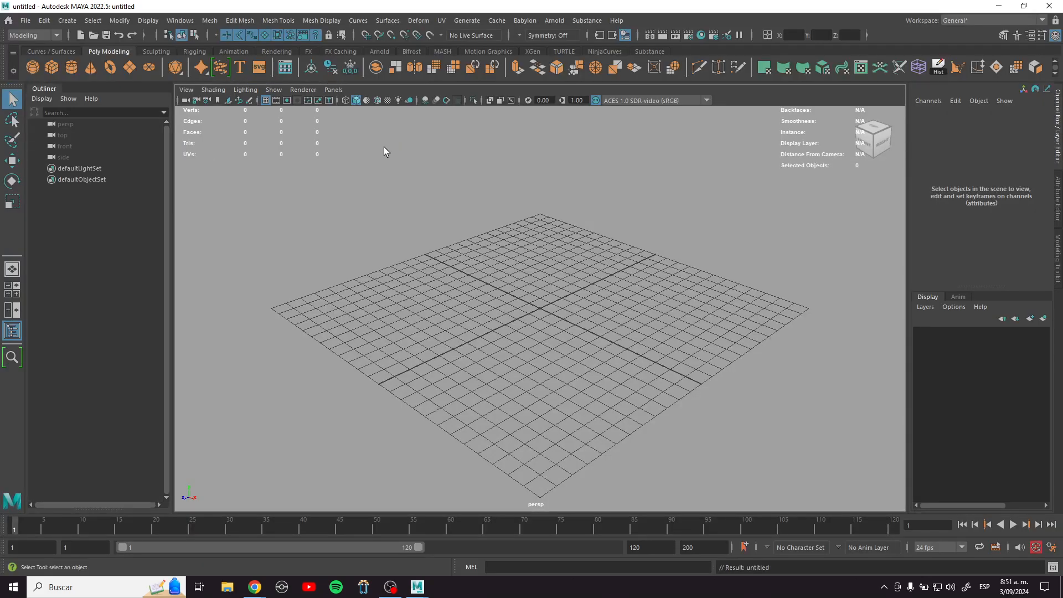
Step: Create a polygon cube and a polygon cone at the origin, and raise the cube to Translate Y 3.652
left_click(50, 65)
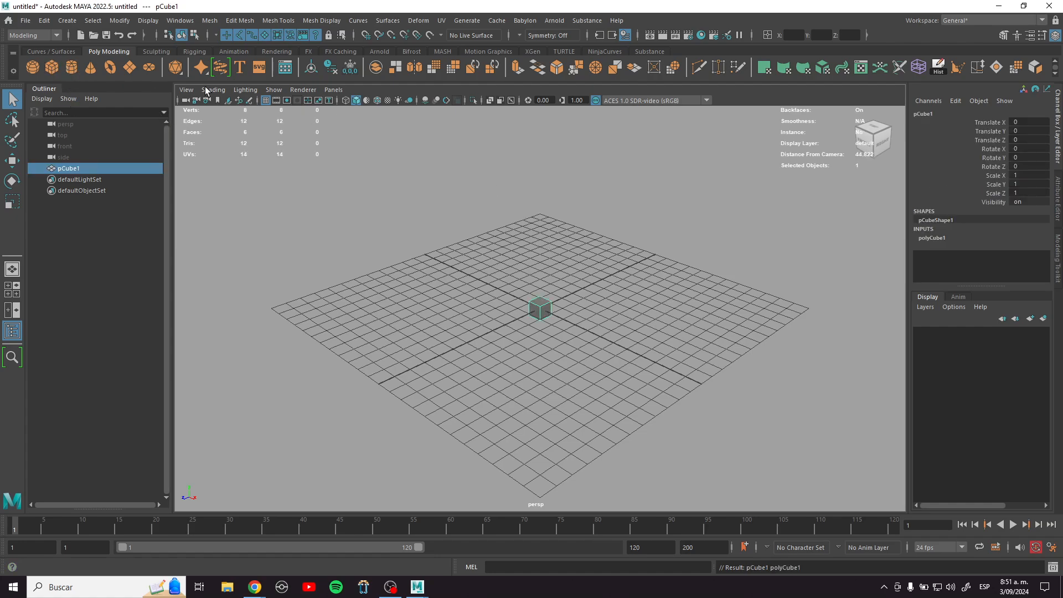
left_click(91, 68)
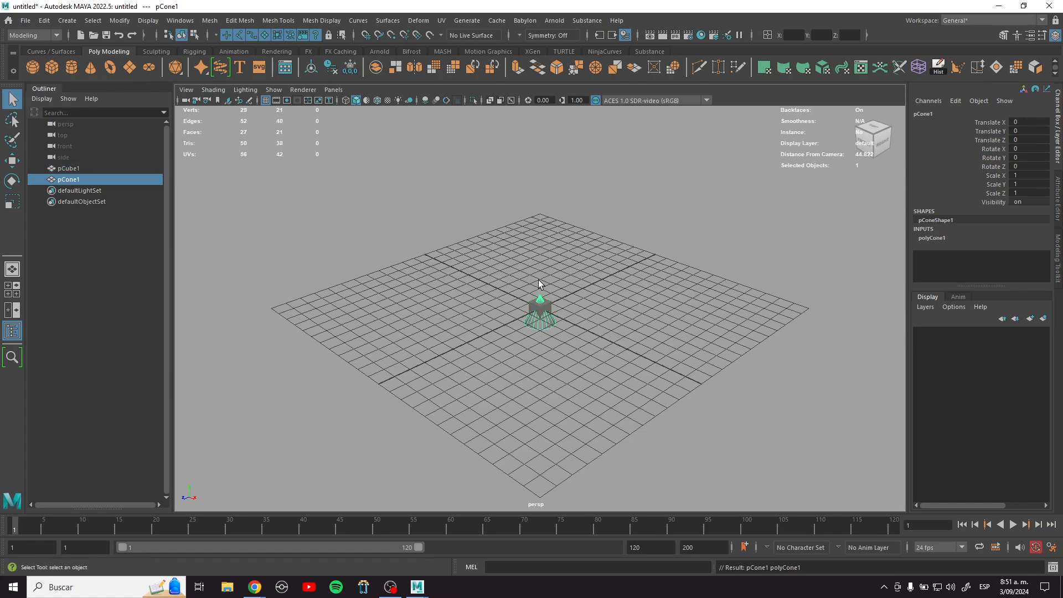
left_click(548, 304)
key("w")
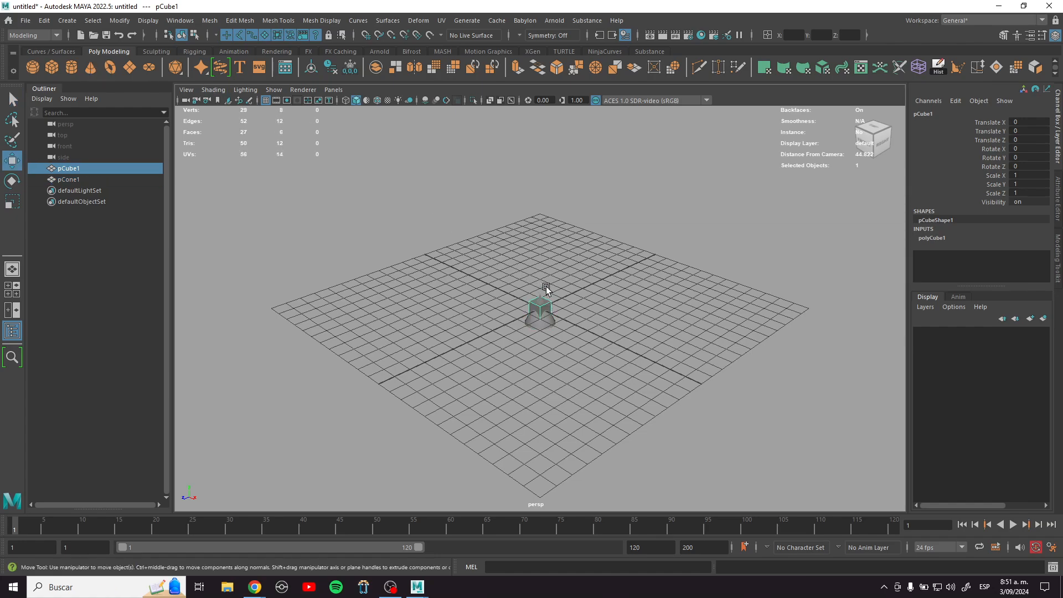
left_click_drag(541, 265, 532, 206)
left_click_drag(615, 260, 564, 262, "alt")
Step: Duplicate the cube and cone together and move the copies to -5.5 along Z
left_click_drag(593, 366, 530, 227)
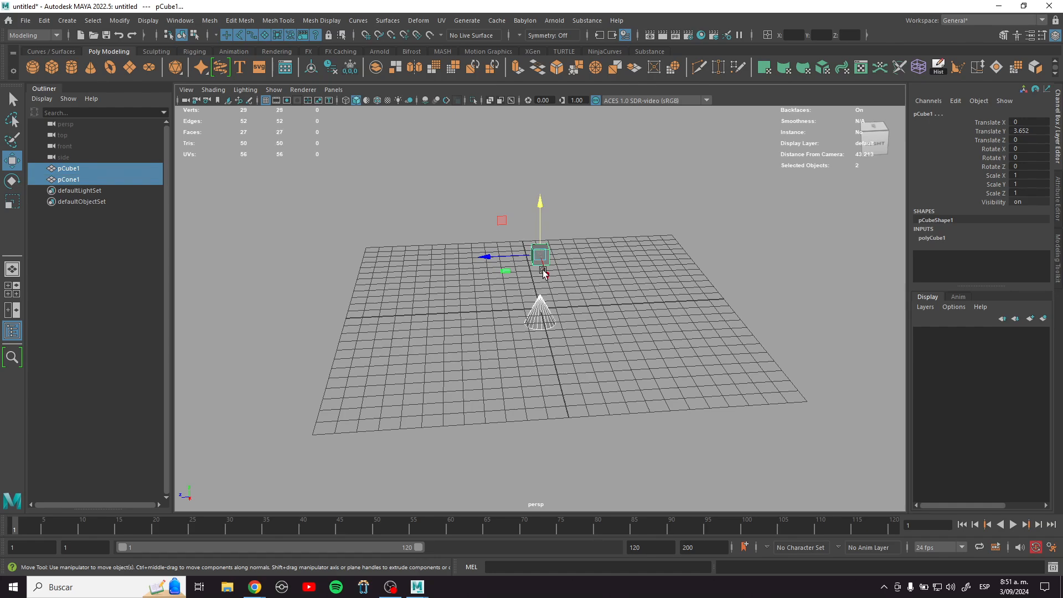
key("ctrl+d")
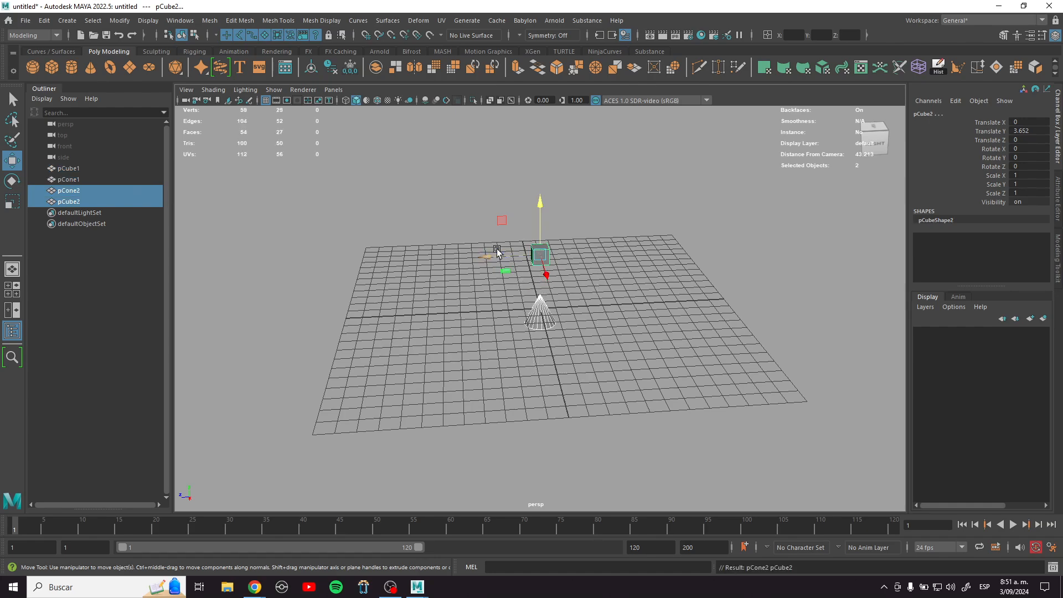
left_click_drag(497, 252, 561, 258)
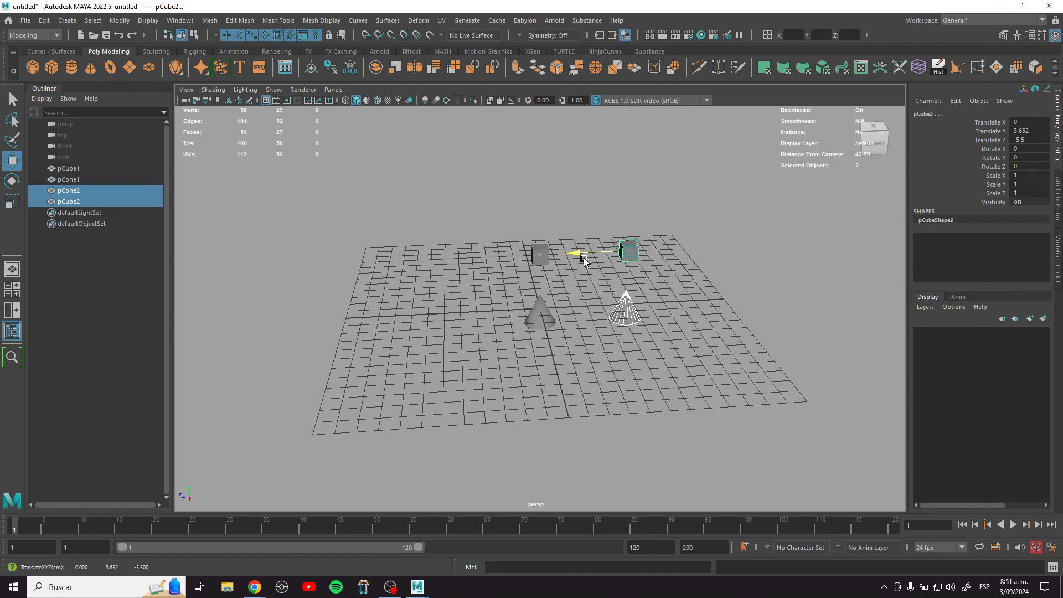
Step: Repeat the duplication with the same offset until there is a row of ten cube and cone pairs, then deselect everything
key("shift+d")
key("shift+d")
key("shift+d")
key("shift+d")
key("shift+d")
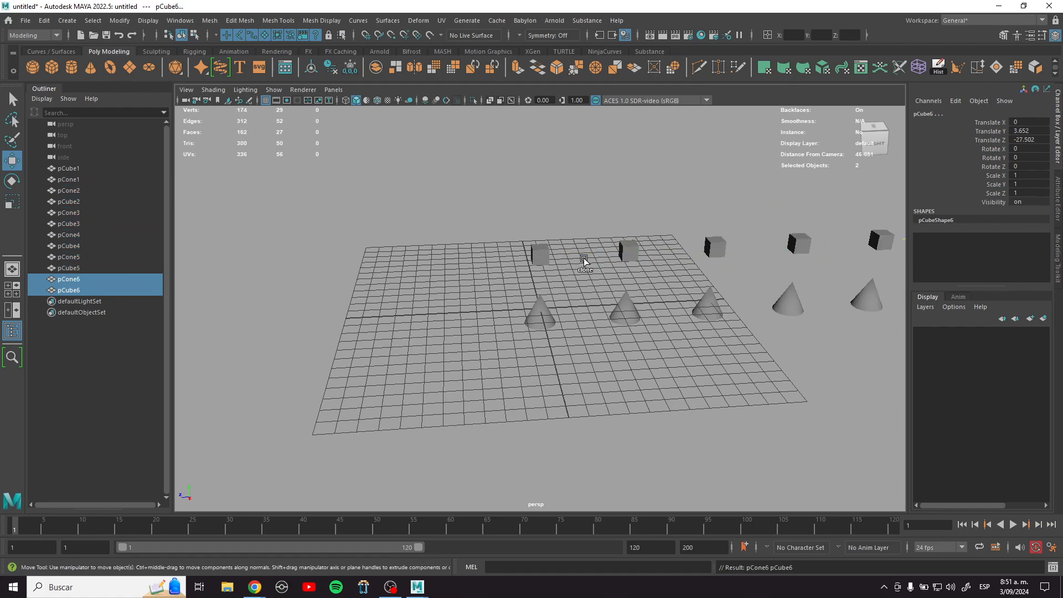
key("shift+d")
left_click_drag(599, 349, 572, 356, "alt")
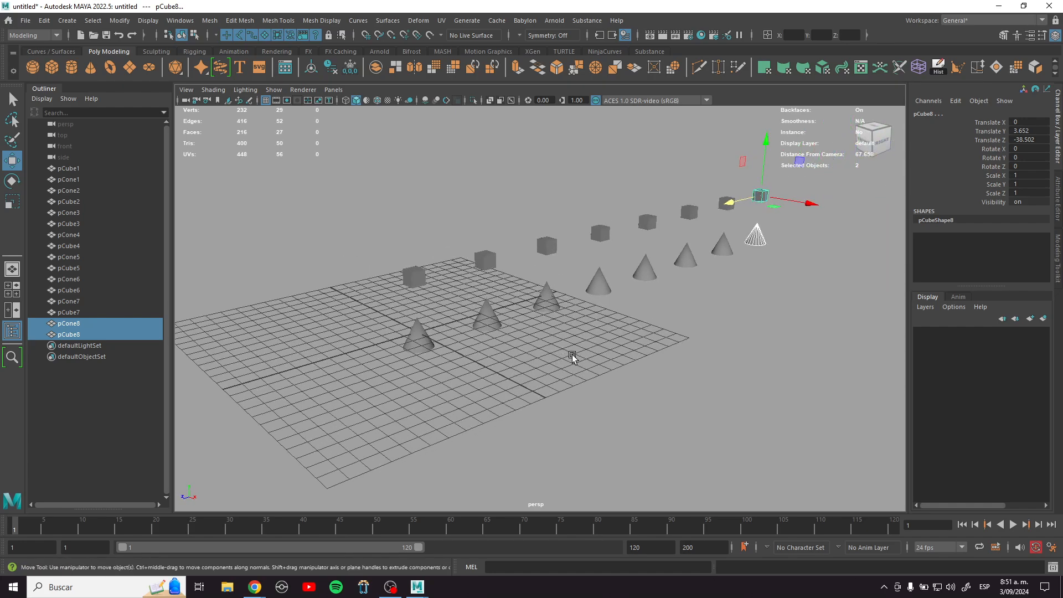
key("shift+d")
key("shift+d")
left_click(564, 358)
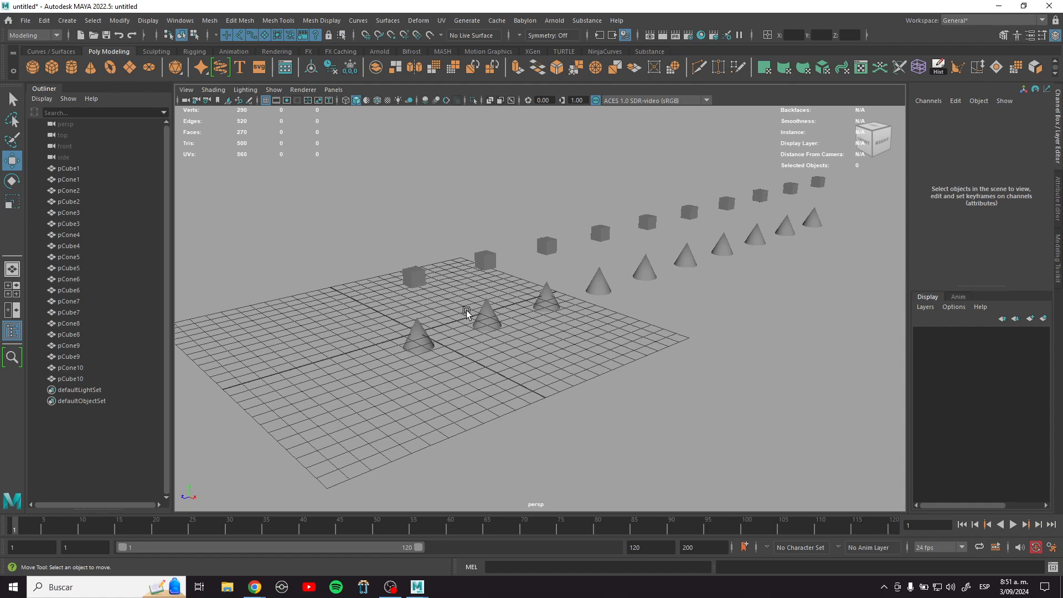
Step: Freeze the transformations of all the cubes and cones and delete all history in the scene
left_click_drag(678, 389, 771, 373, "alt")
left_click_drag(818, 406, 411, 153)
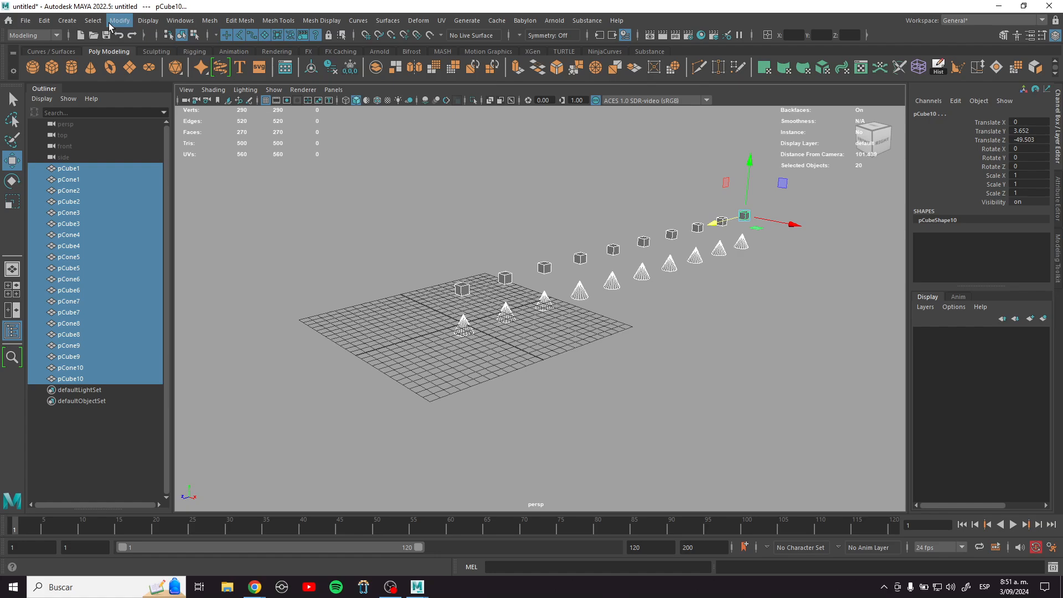
left_click(129, 24)
left_click(134, 73)
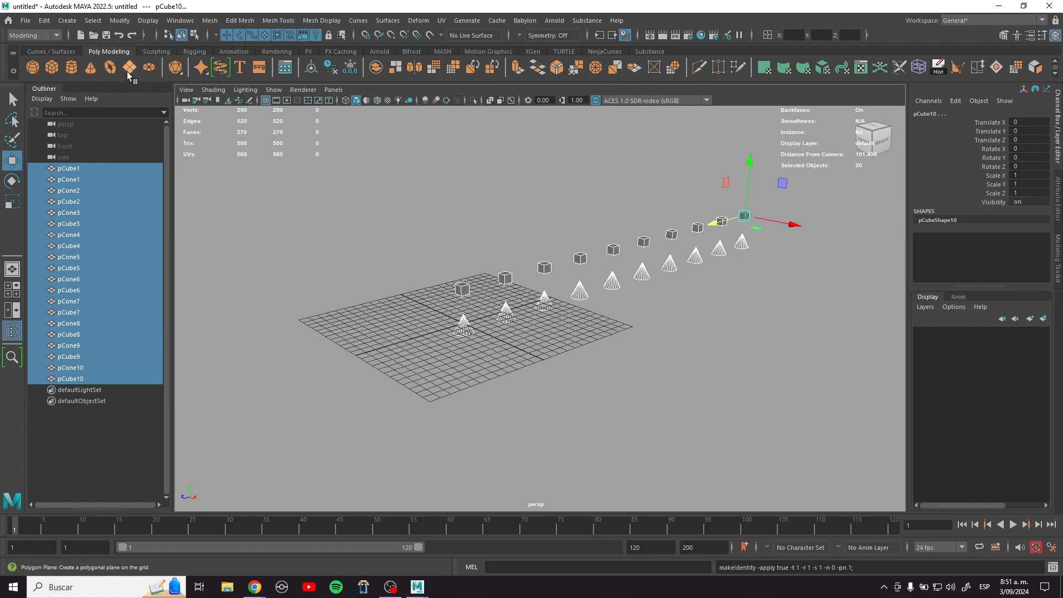
left_click(44, 20)
mouse_move(105, 165)
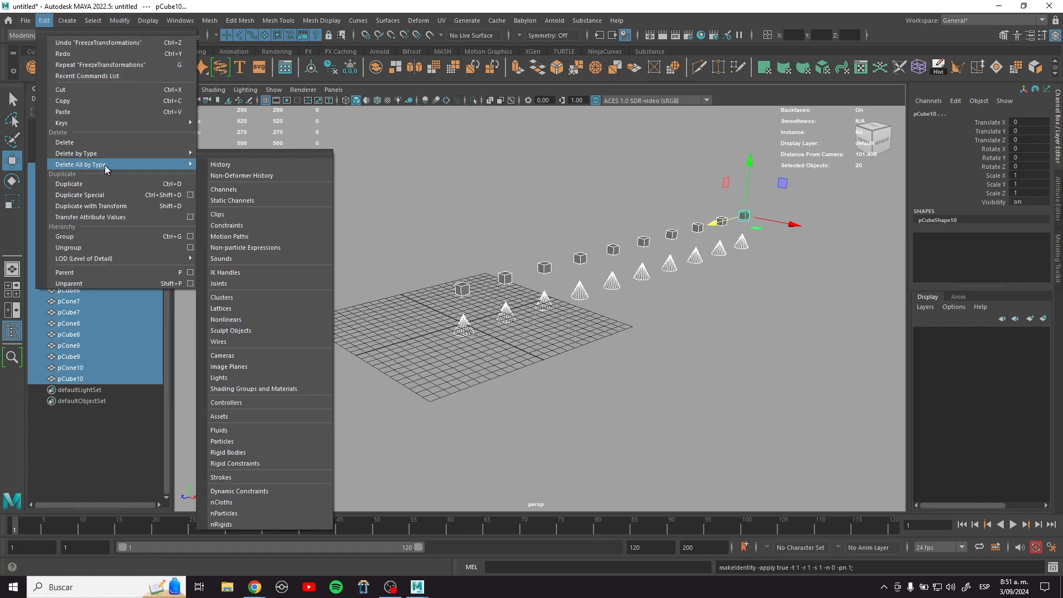
left_click(208, 164)
left_click(670, 418)
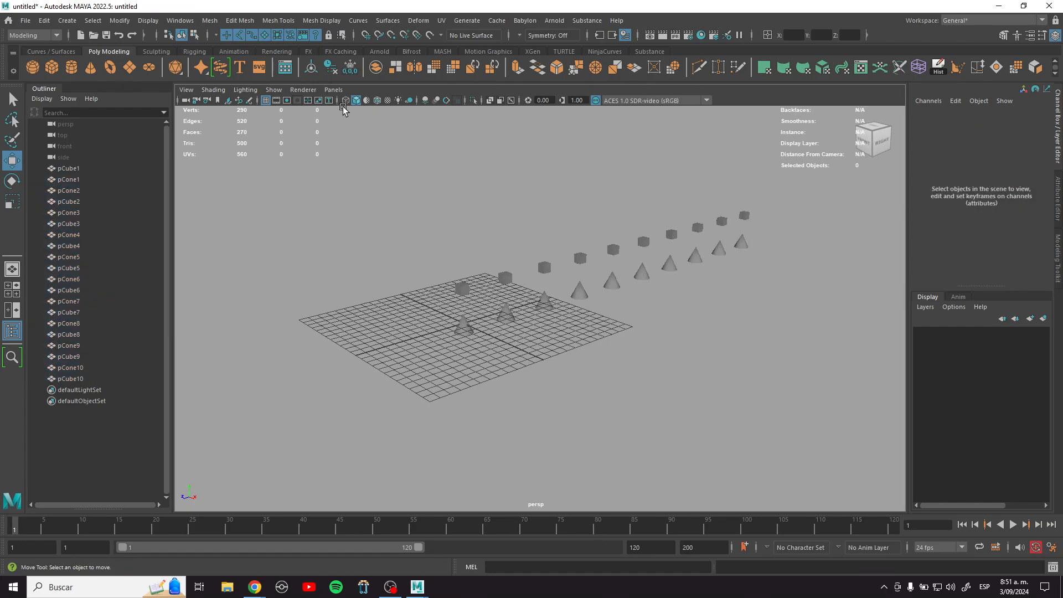
Step: Display wireframe on the shaded objects, hide the grid, and frame the first cube and cone pairs from the side
left_click(377, 100)
scroll(416, 280, "up", 3)
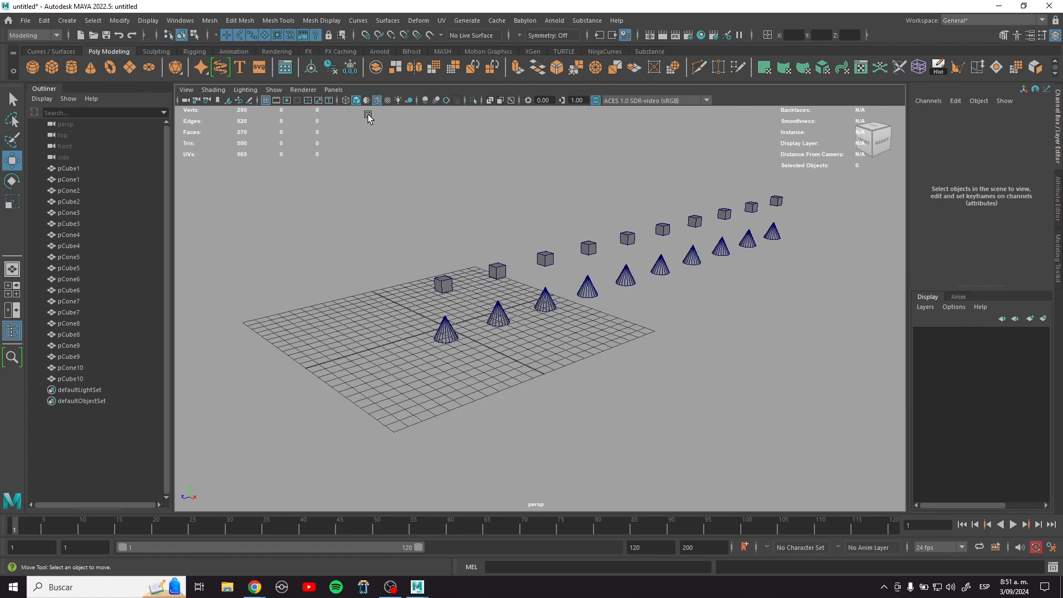
left_click(267, 101)
right_click_drag(382, 247, 520, 372, "alt")
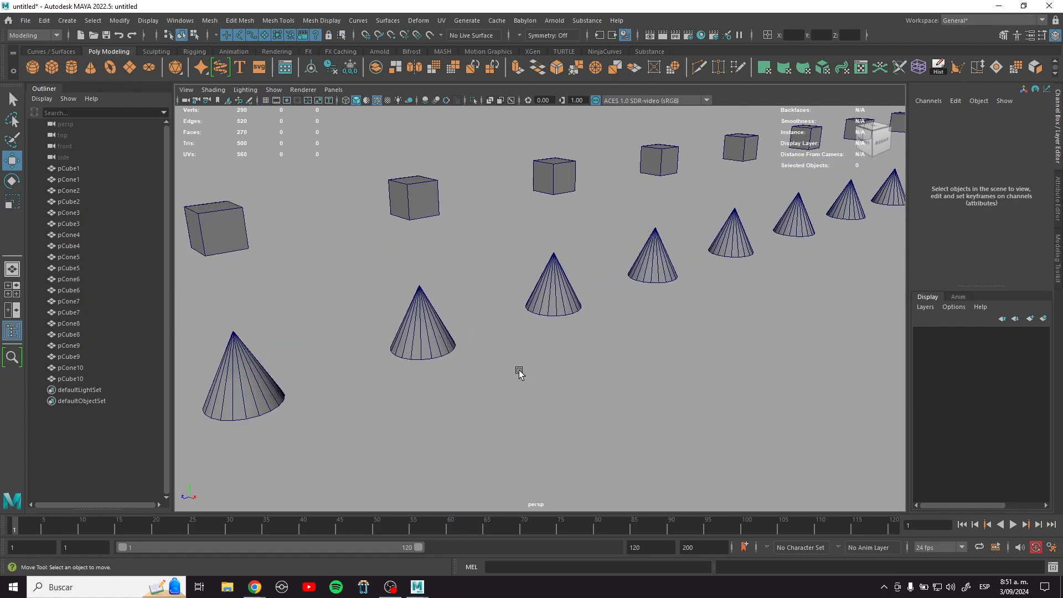
middle_click_drag(520, 373, 788, 395, "alt")
left_click_drag(606, 367, 553, 349, "alt")
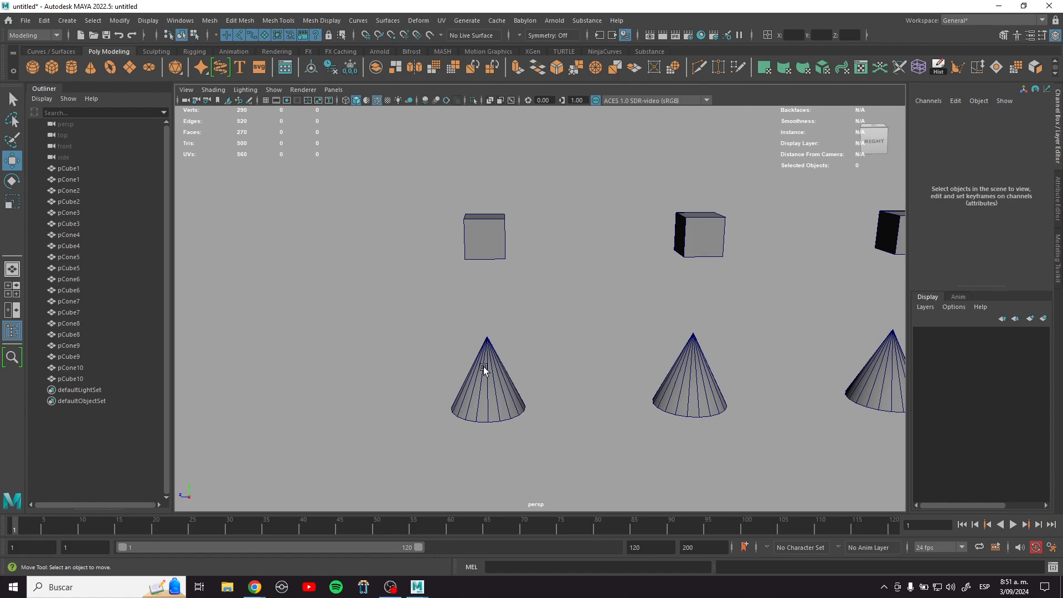
Step: Parent the first cone, pCone1, under the cube above it, pCube1
left_click(488, 231)
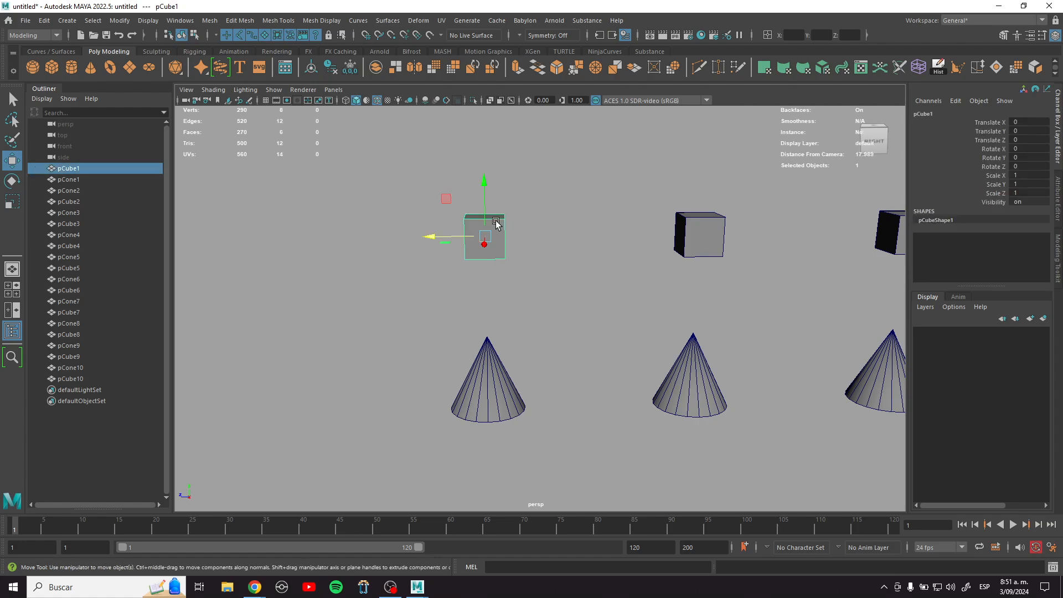
left_click(500, 387)
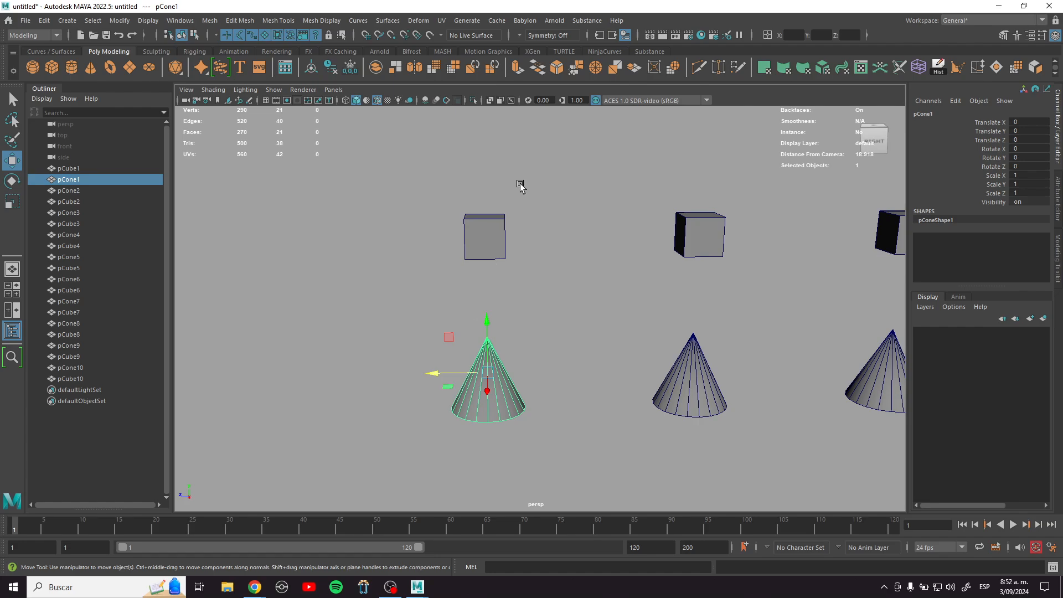
left_click_drag(520, 185, 431, 253, "shift")
key("p")
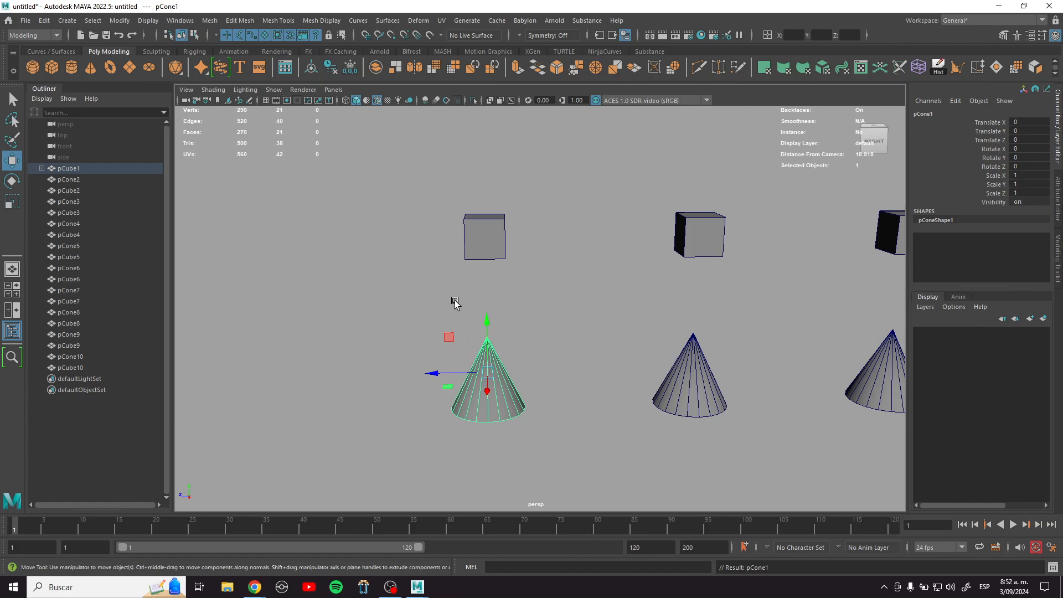
Step: Select pCube1 and expand its hierarchy in the Outliner to inspect the cone parented under it
left_click(494, 232)
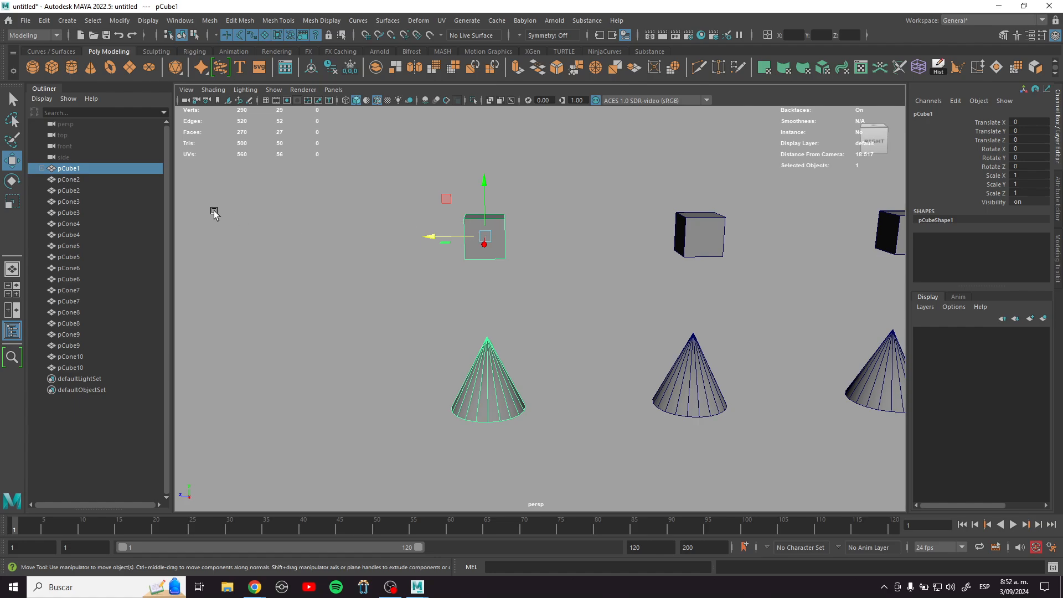
left_click(42, 168)
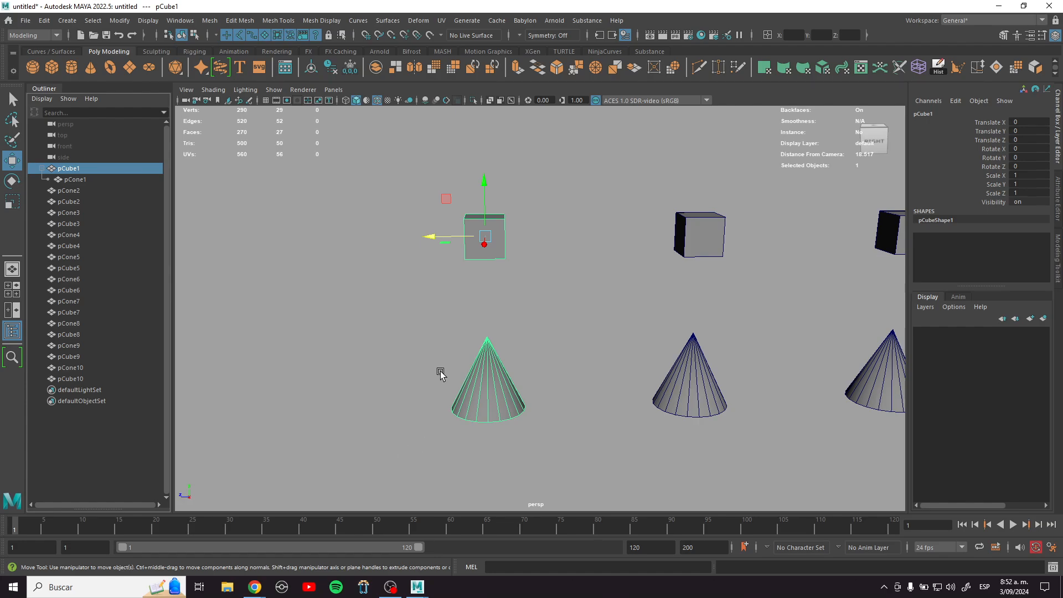
left_click_drag(568, 342, 432, 399)
left_click_drag(535, 285, 464, 197)
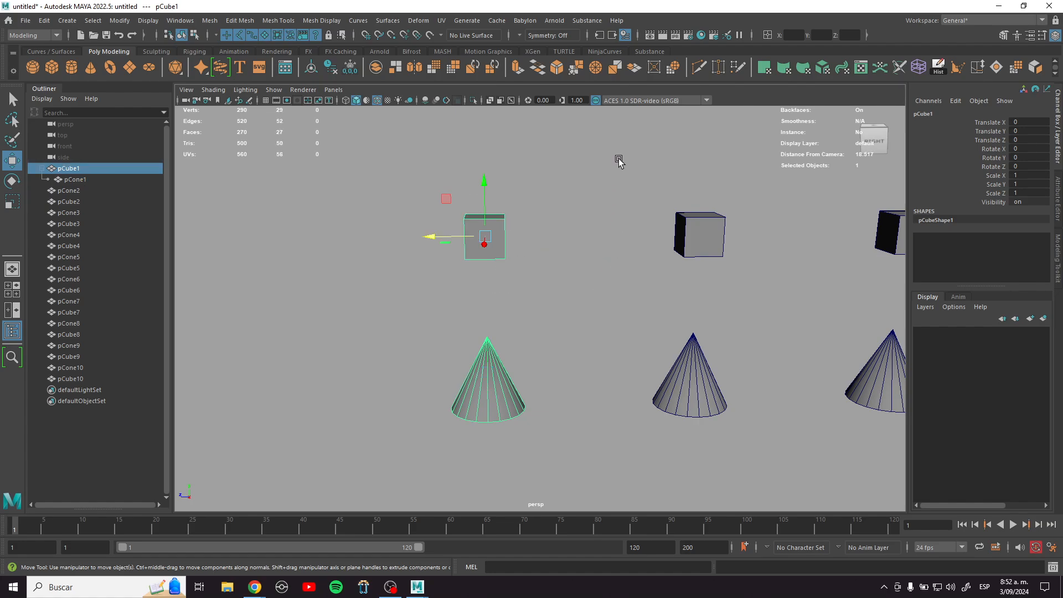
Step: Select pCube2 and pCone2 together and one by one to illustrate the second pair, and clear the selection
left_click_drag(618, 162, 747, 283)
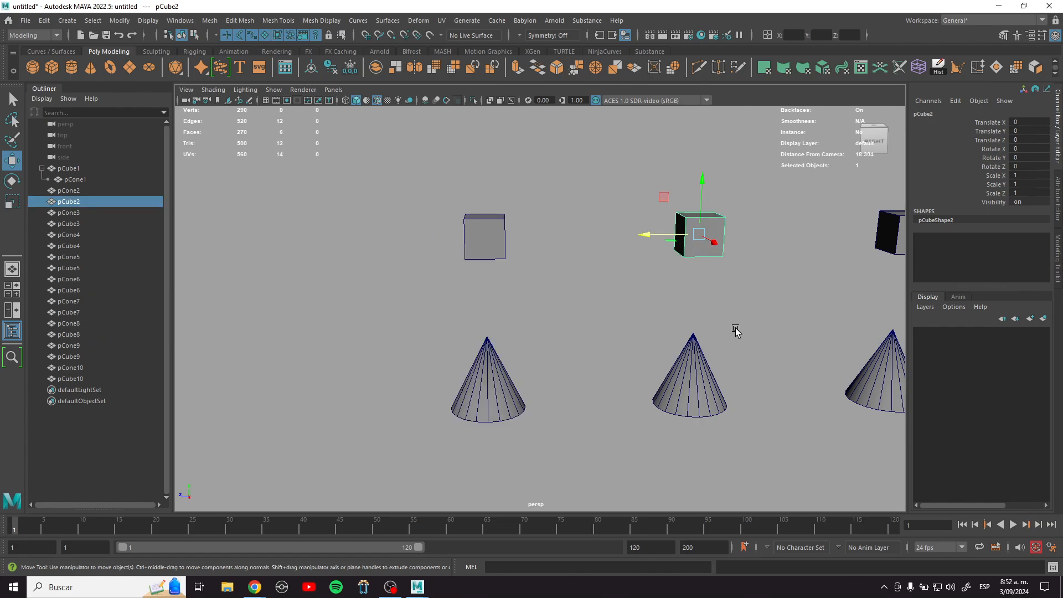
left_click_drag(735, 331, 593, 407, "shift")
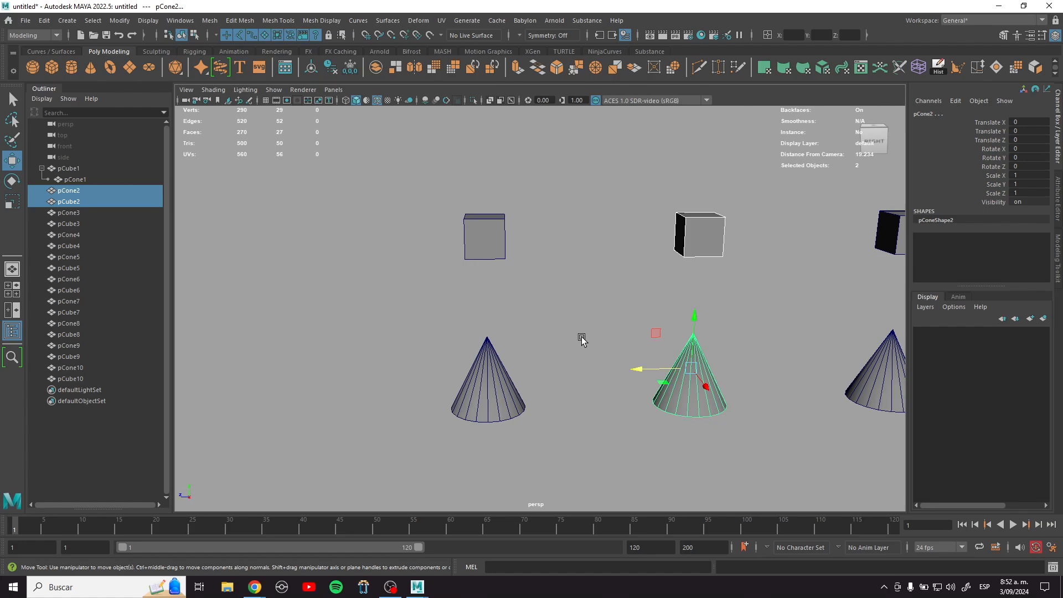
left_click_drag(621, 191, 693, 267)
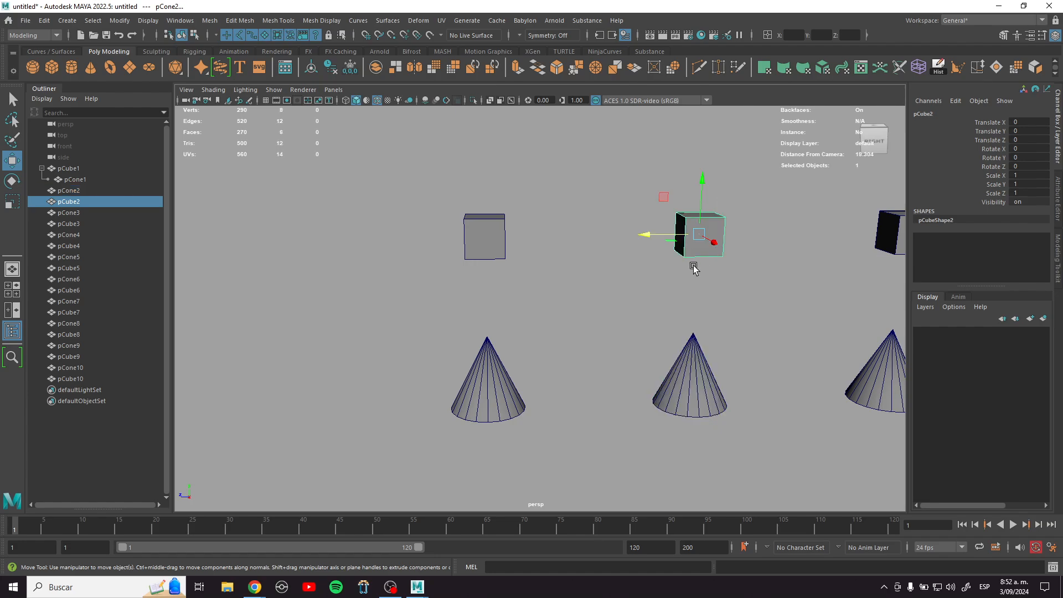
left_click_drag(678, 305, 741, 346)
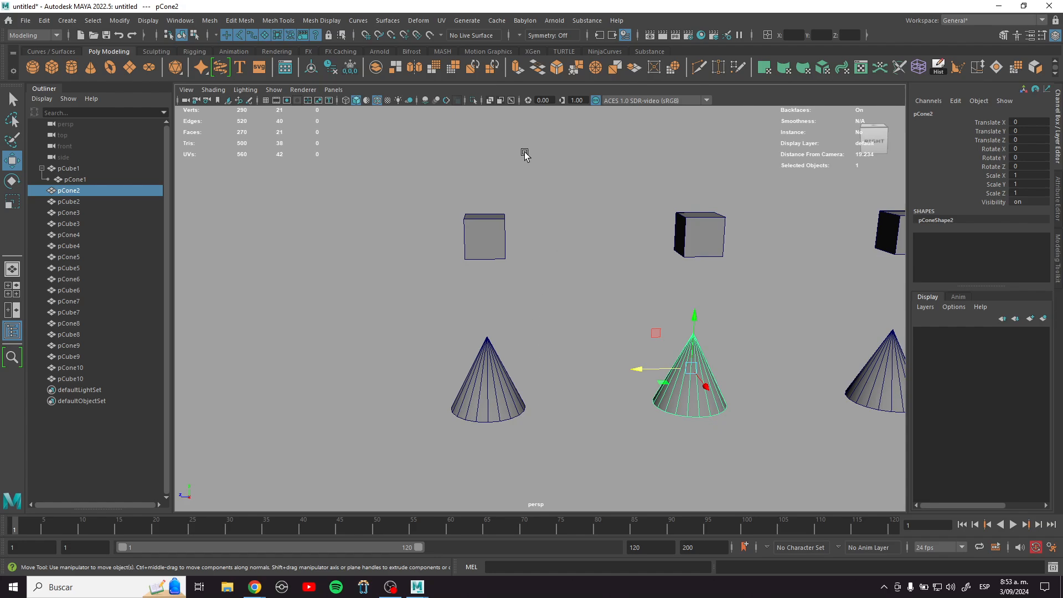
left_click(613, 216)
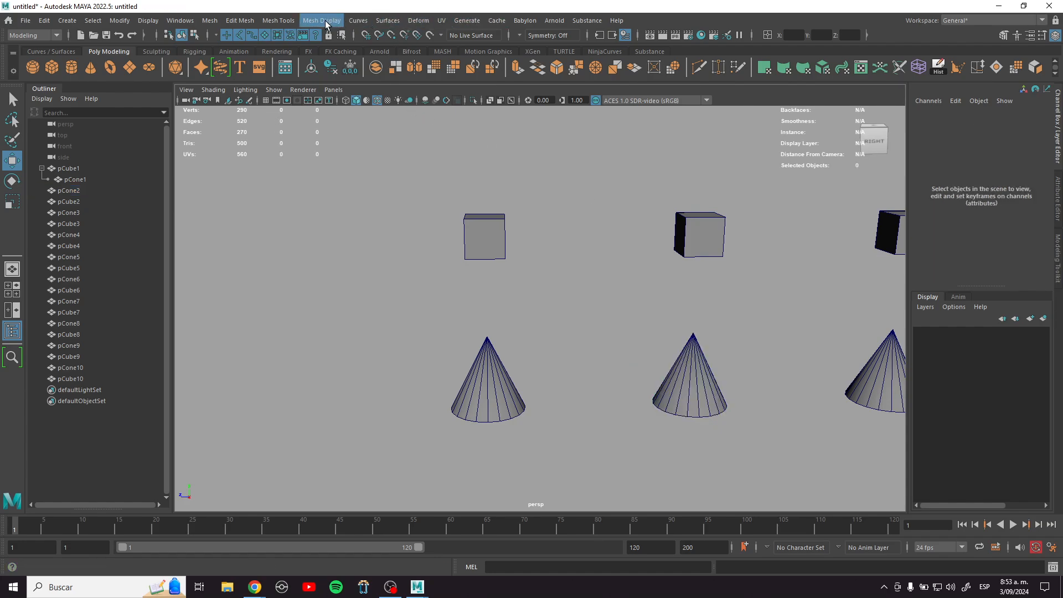
Step: Switch to the Animation menu set and detach the Constrain commands into a floating window beside the cubes and cones
left_click(38, 34)
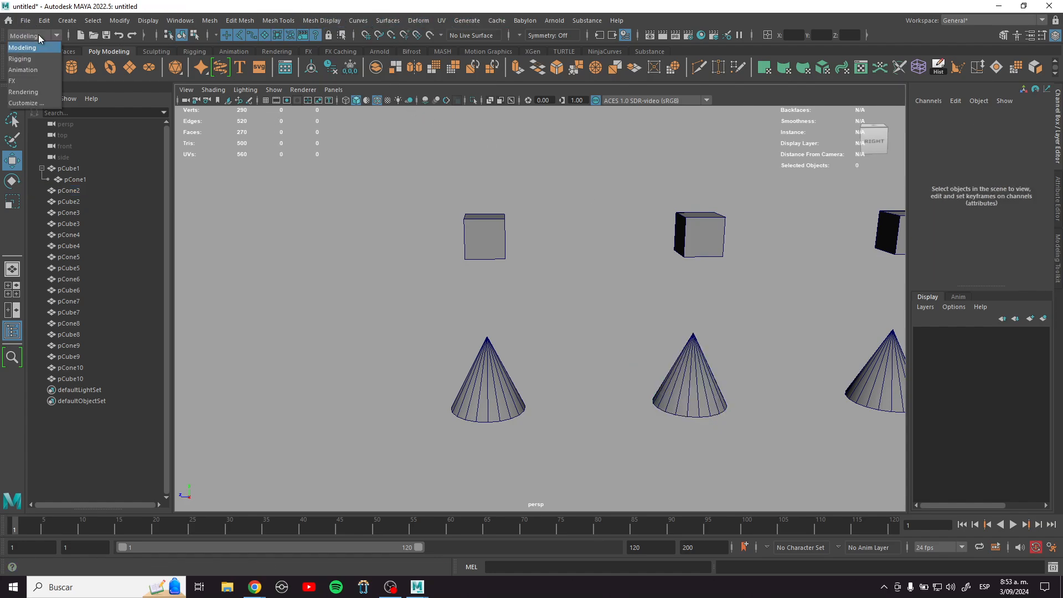
left_click(44, 69)
left_click(352, 21)
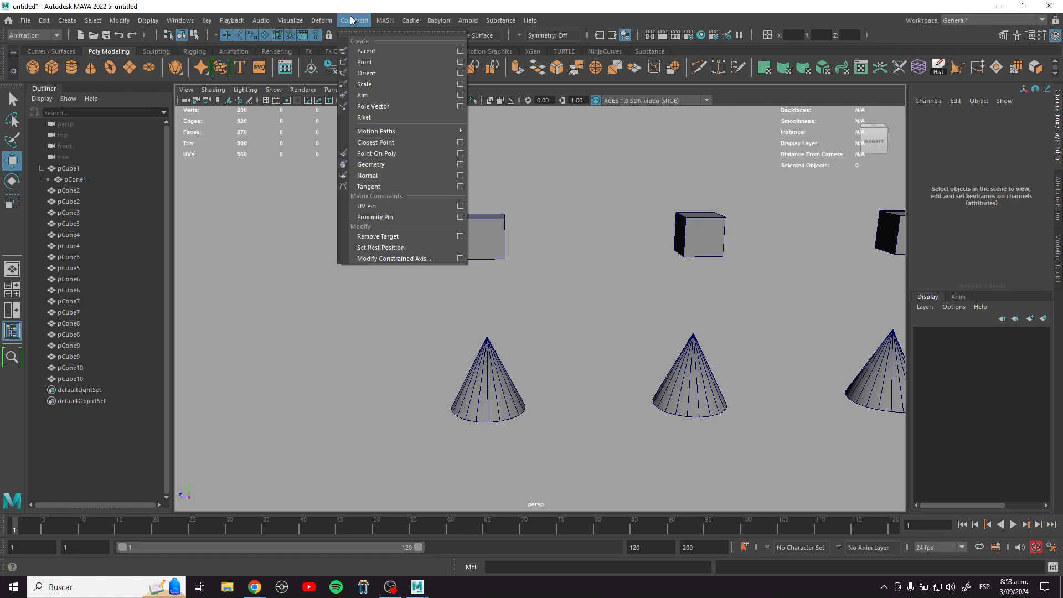
left_click(374, 33)
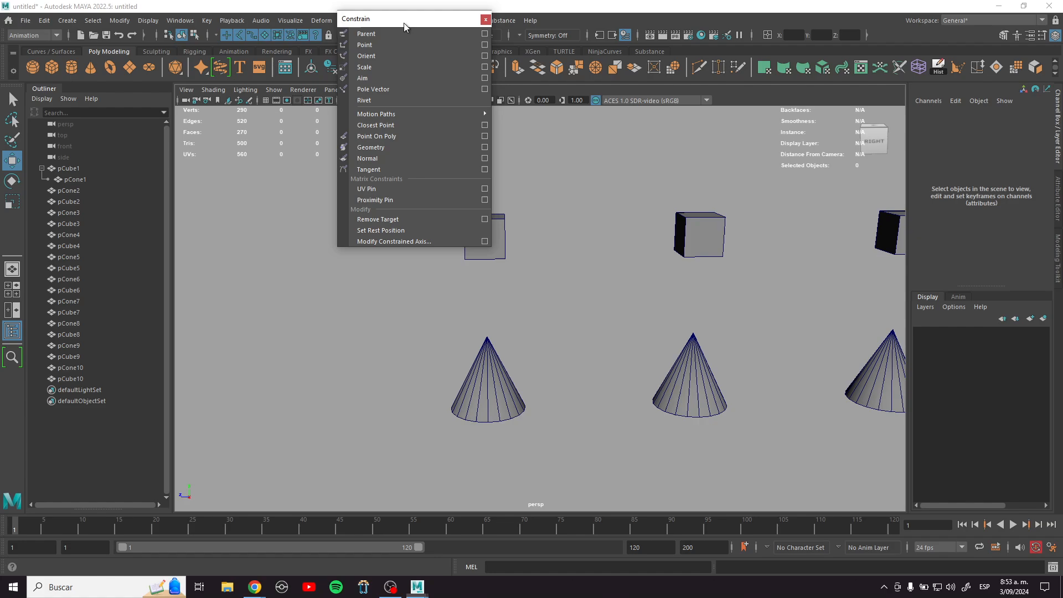
left_click_drag(404, 23, 250, 128)
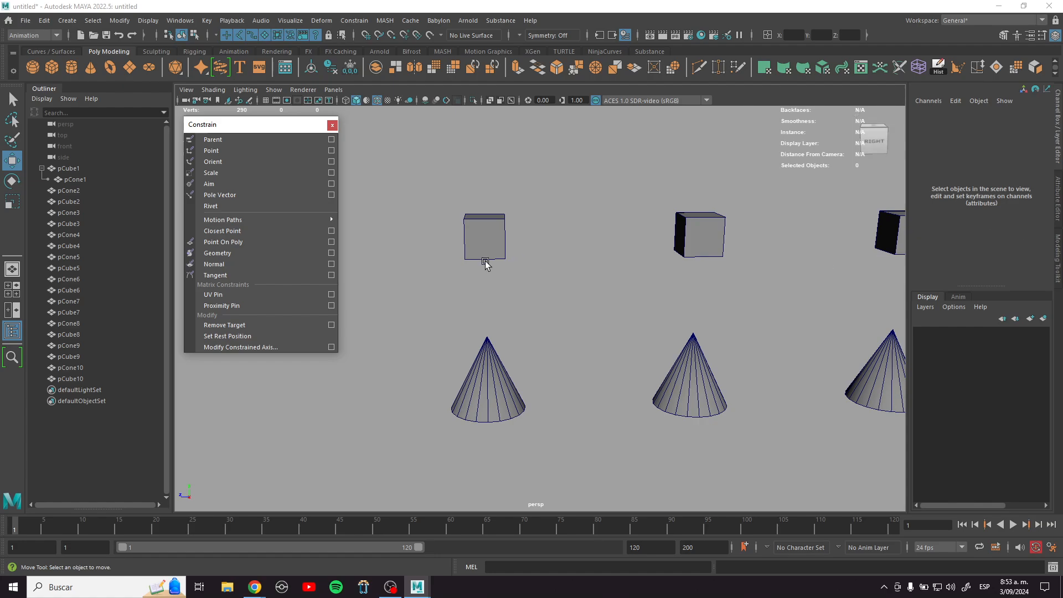
Step: Select pCube2 followed by pCone2, open the Parent constraint options, and reset them to their defaults
left_click(481, 244)
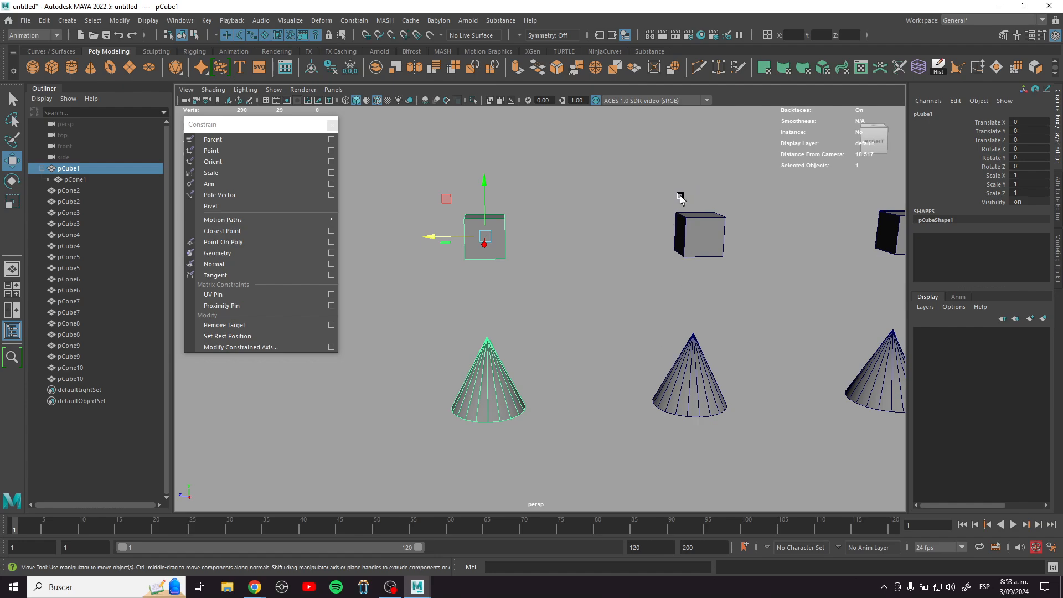
left_click_drag(680, 198, 709, 274)
left_click_drag(654, 326, 699, 401)
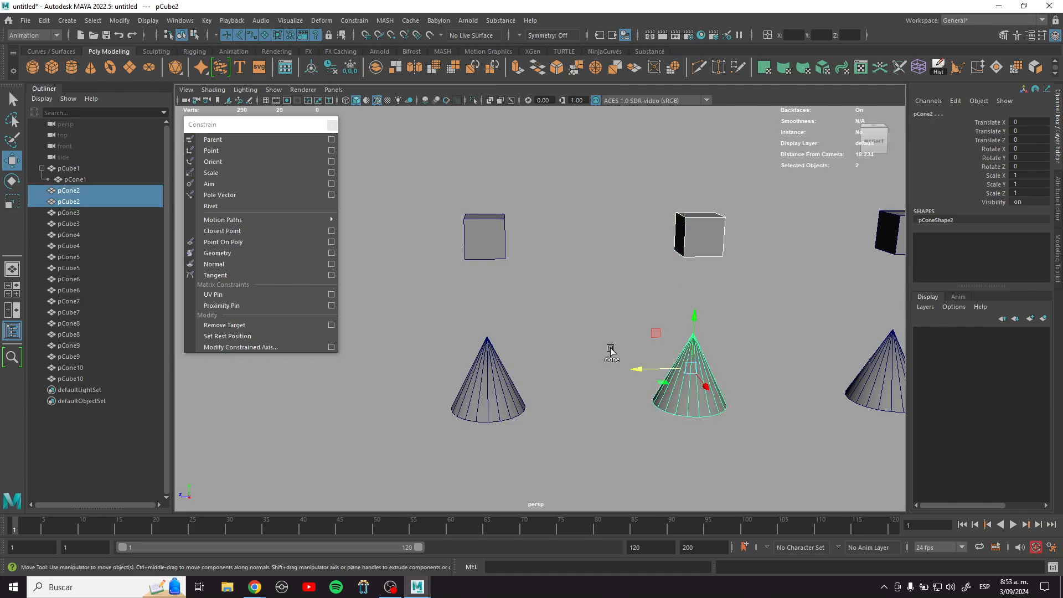
left_click(331, 140)
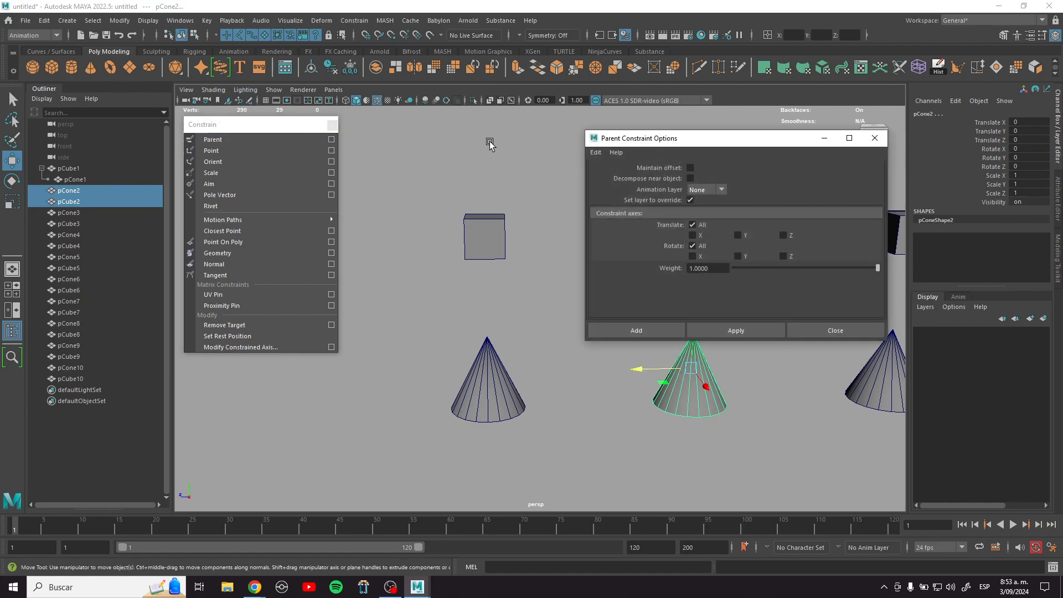
left_click_drag(601, 144, 232, 145)
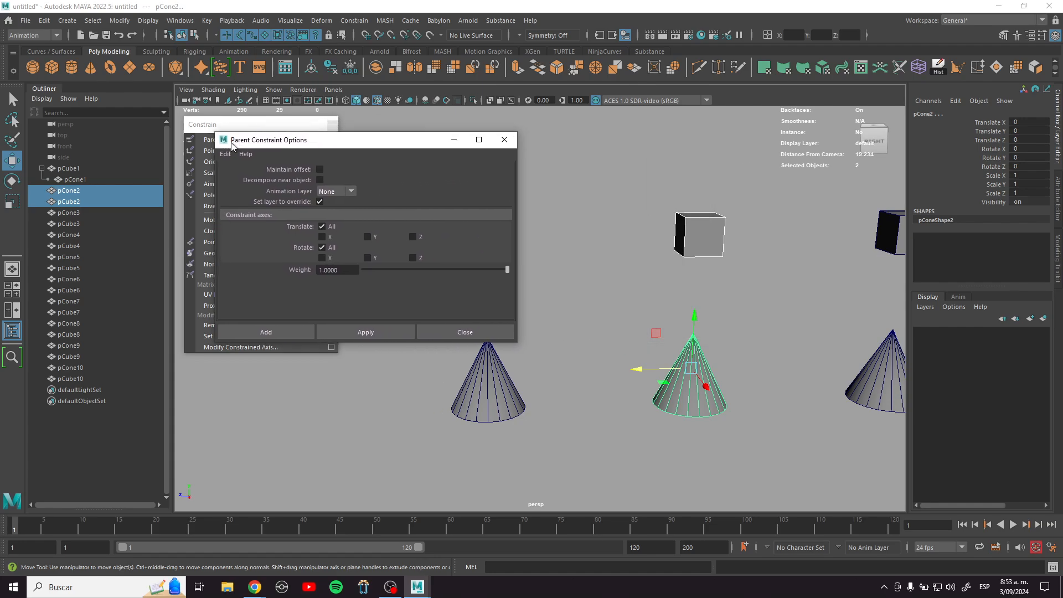
left_click(225, 154)
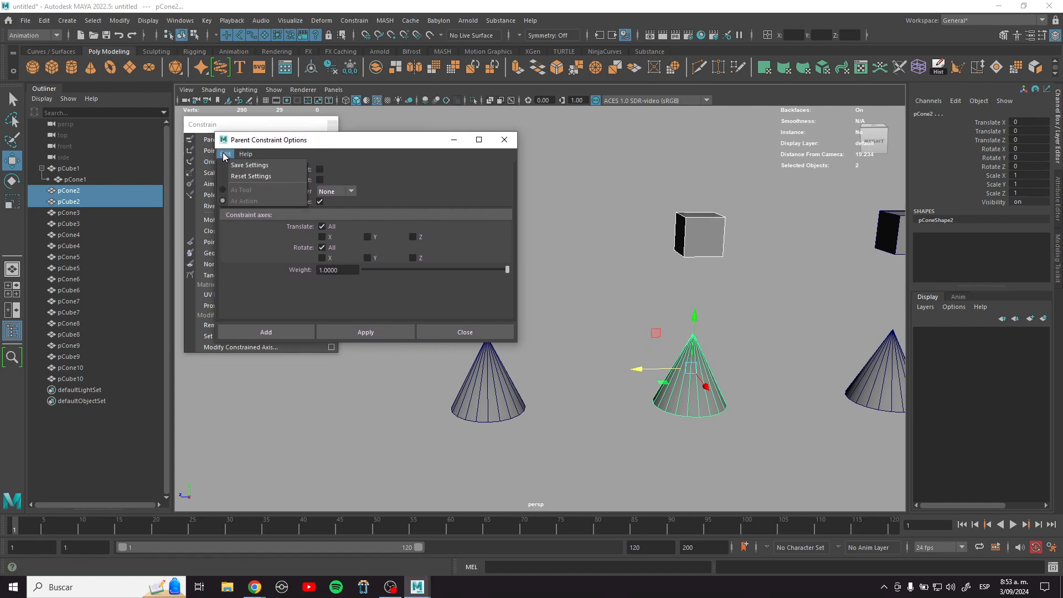
left_click(261, 176)
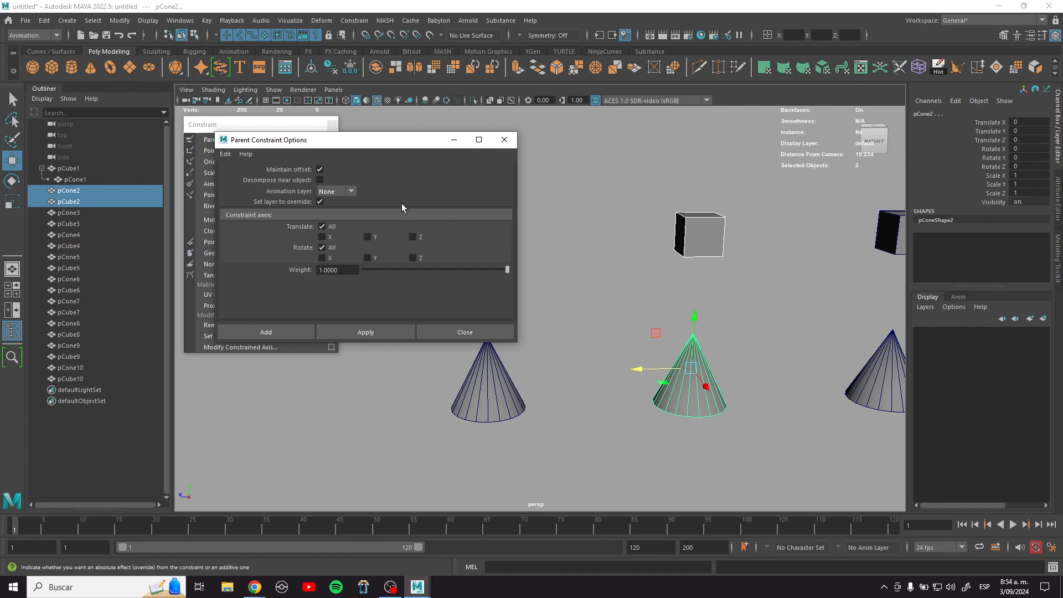
Step: Try the parent constraint on pCone2 with Maintain offset off, undo it, and add the constraint with Maintain offset on
left_click(319, 170)
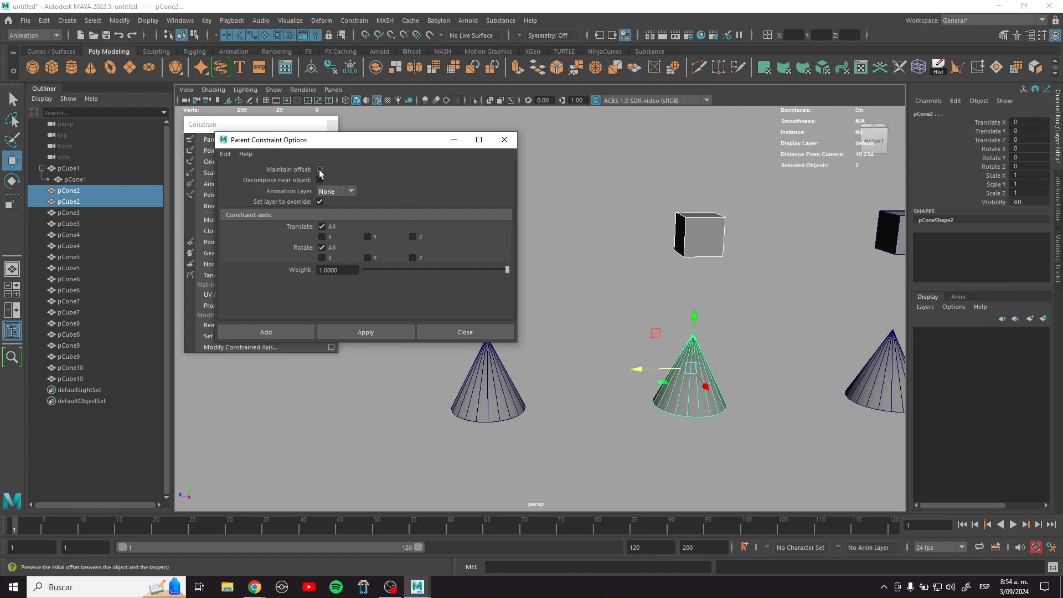
left_click(403, 331)
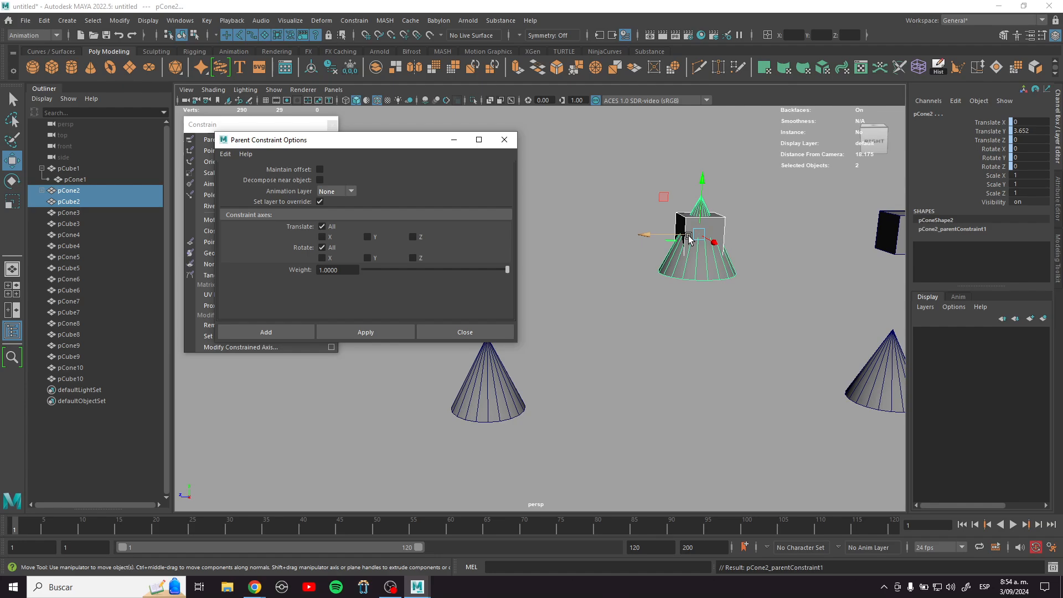
key("ctrl+z")
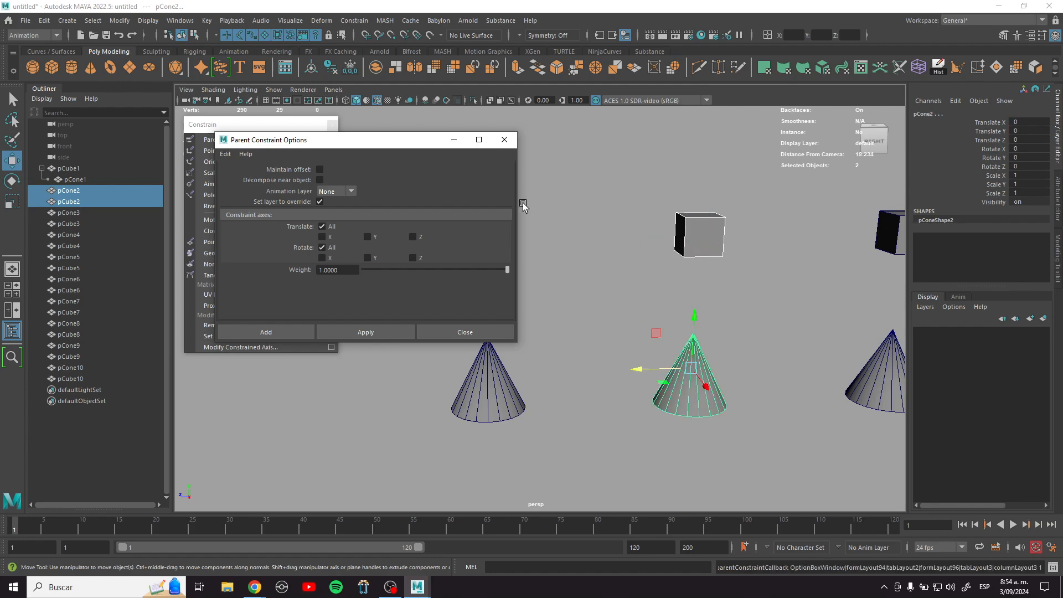
left_click(297, 331)
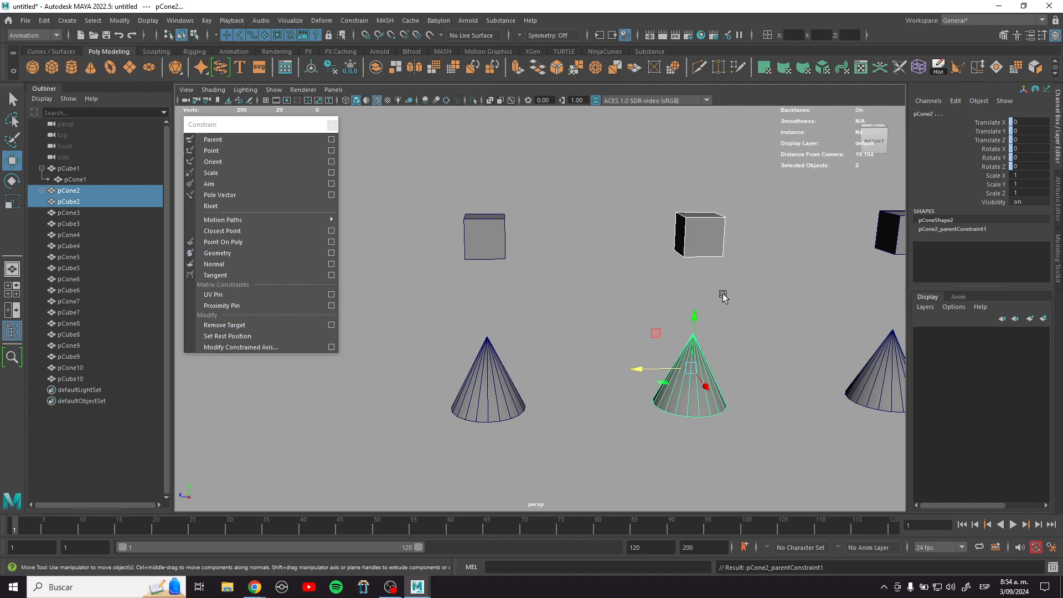
Step: Scale pCube1 uniformly to about 0.694 to test its effect on the parented cone, and undo the scaling
left_click(487, 224)
key("r")
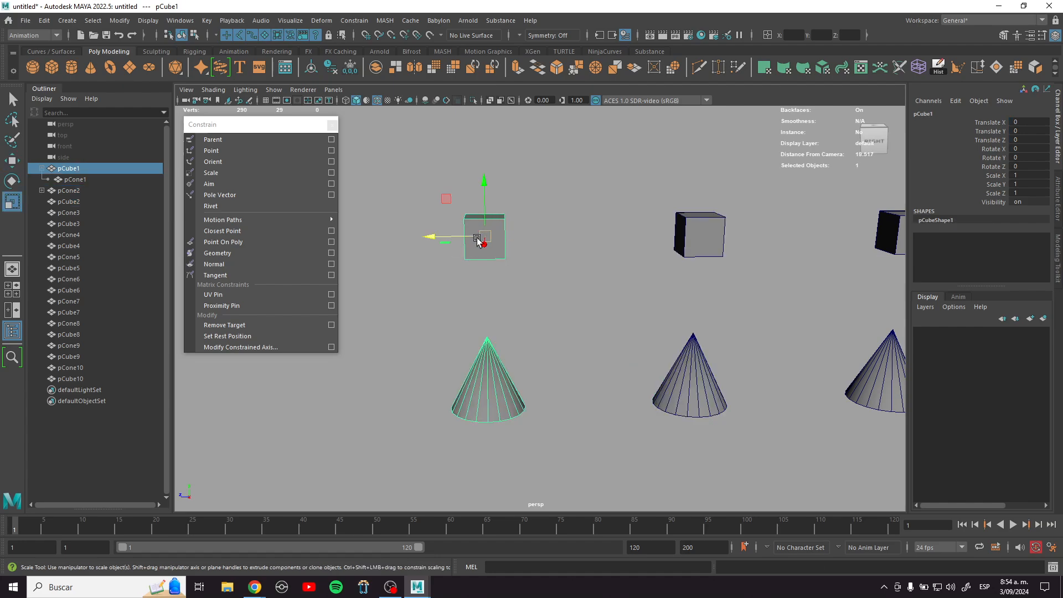
left_click_drag(484, 236, 427, 207)
key("ctrl+z")
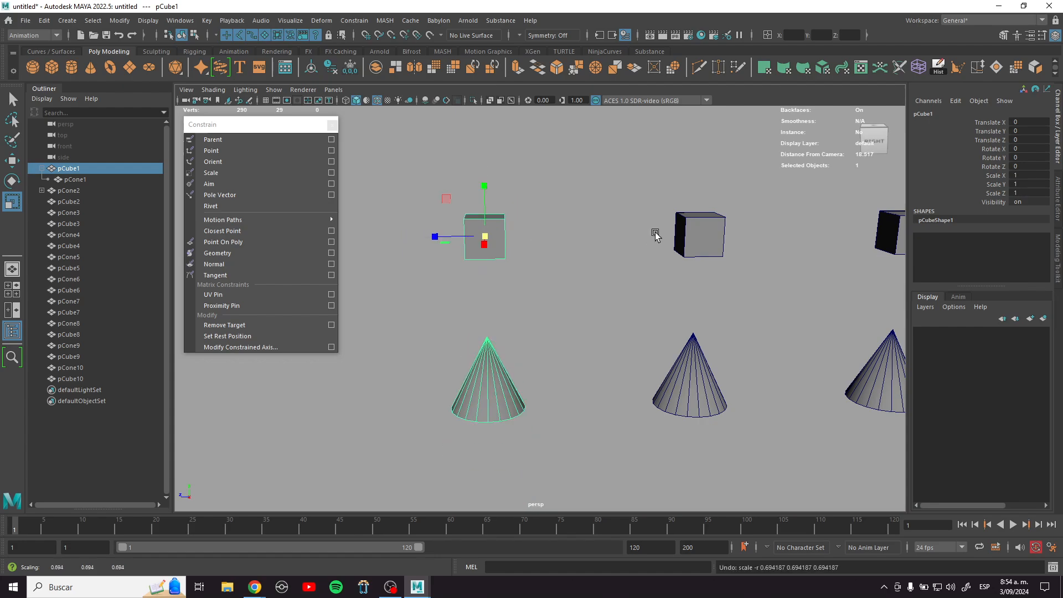
Step: Check the constrained channels of pCone2, scale pCube2 uniformly to about 0.588 to test the constraint, and undo the scaling
left_click(689, 238)
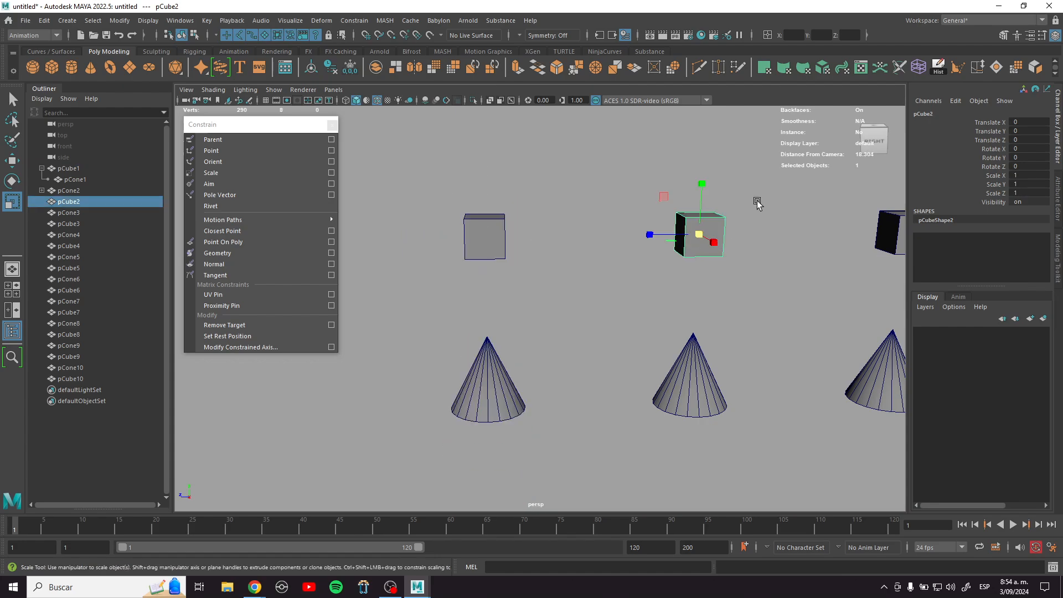
left_click(695, 370)
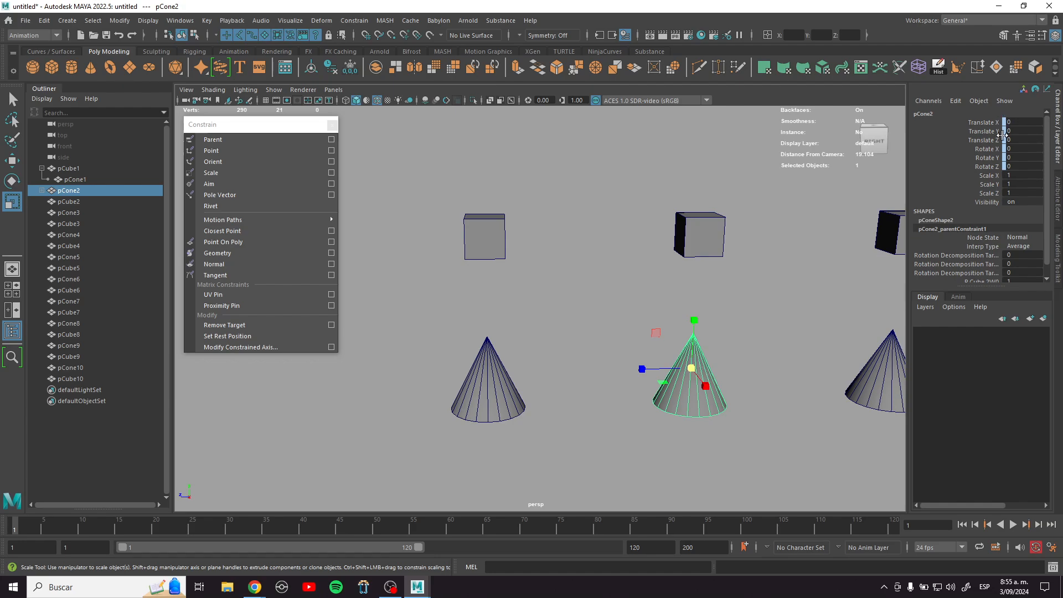
left_click(708, 233)
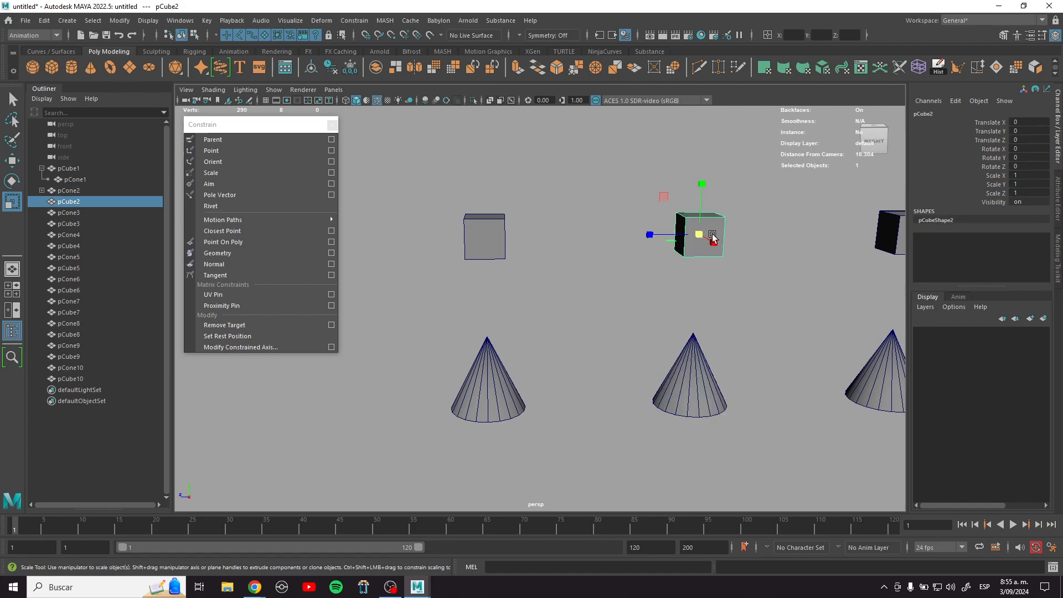
left_click_drag(695, 238, 716, 336)
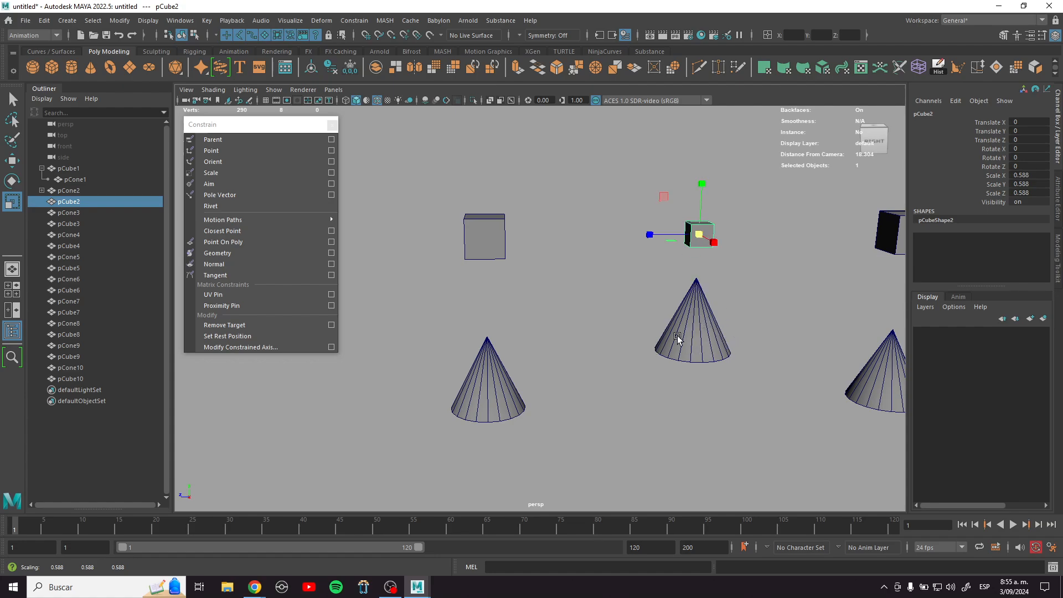
key("ctrl+z")
Step: Repeat the uniform scaling test on pCube2 while viewing more of the row, and undo it
right_click_drag(779, 358, 651, 326, "alt")
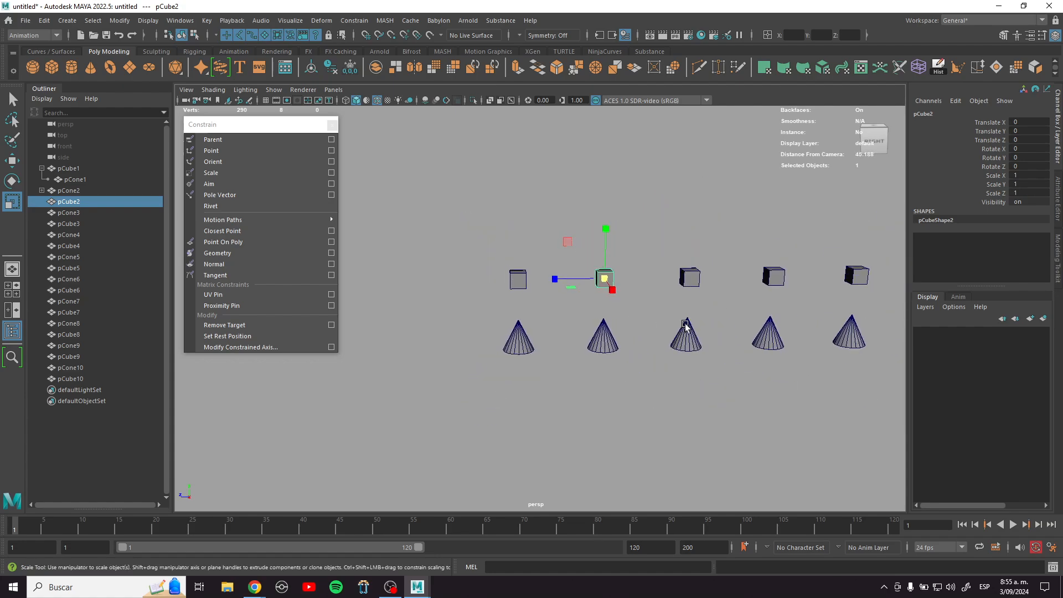
left_click_drag(686, 326, 700, 320, "alt")
left_click_drag(599, 276, 583, 259)
key("ctrl+z")
right_click_drag(711, 343, 778, 360, "alt")
left_click_drag(767, 360, 718, 367, "alt")
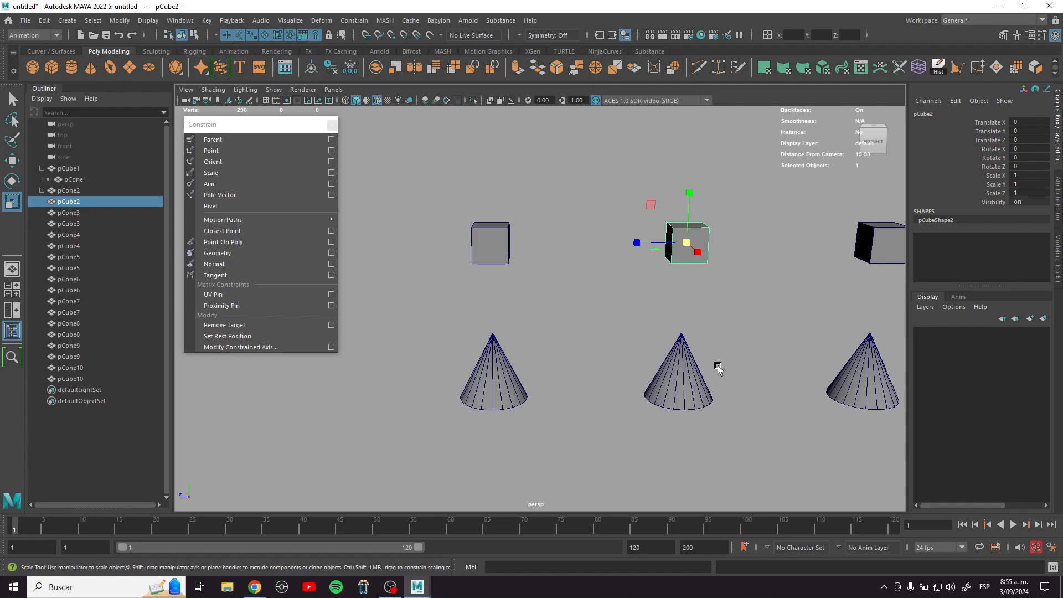
Step: Move pCube2 to about -0.03, 0.105, 0.421 and rotate it about 6.5 degrees around Z to test the parent constraint
key("w")
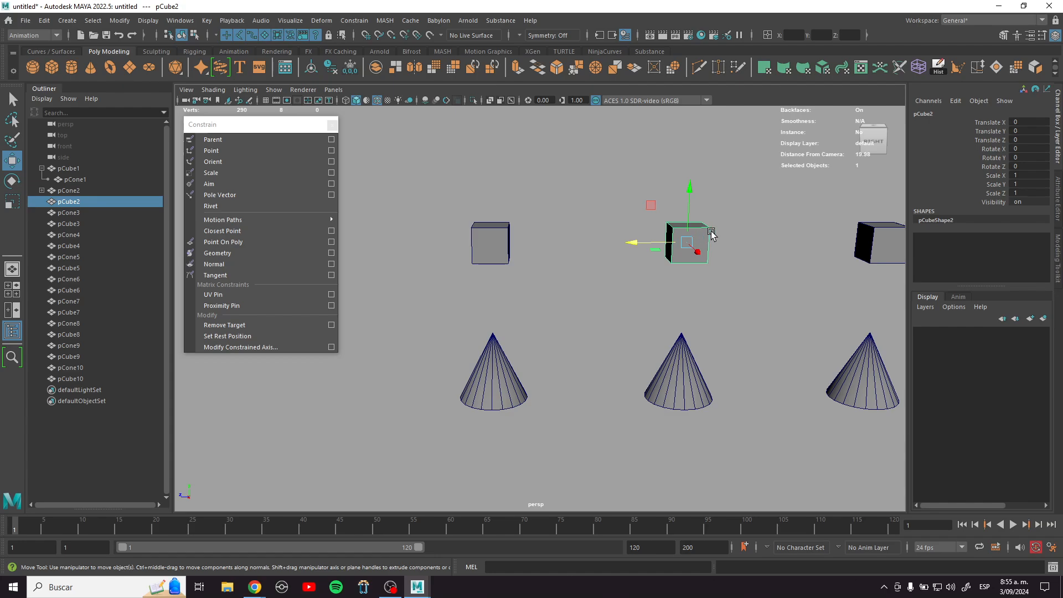
mouse_move(687, 240)
left_mouse_down()
mouse_move(619, 247)
mouse_move(659, 218)
mouse_move(680, 276)
mouse_move(685, 235)
mouse_move(674, 239)
mouse_move(669, 184)
mouse_move(688, 284)
mouse_move(679, 220)
mouse_move(682, 232)
left_mouse_up()
key("e")
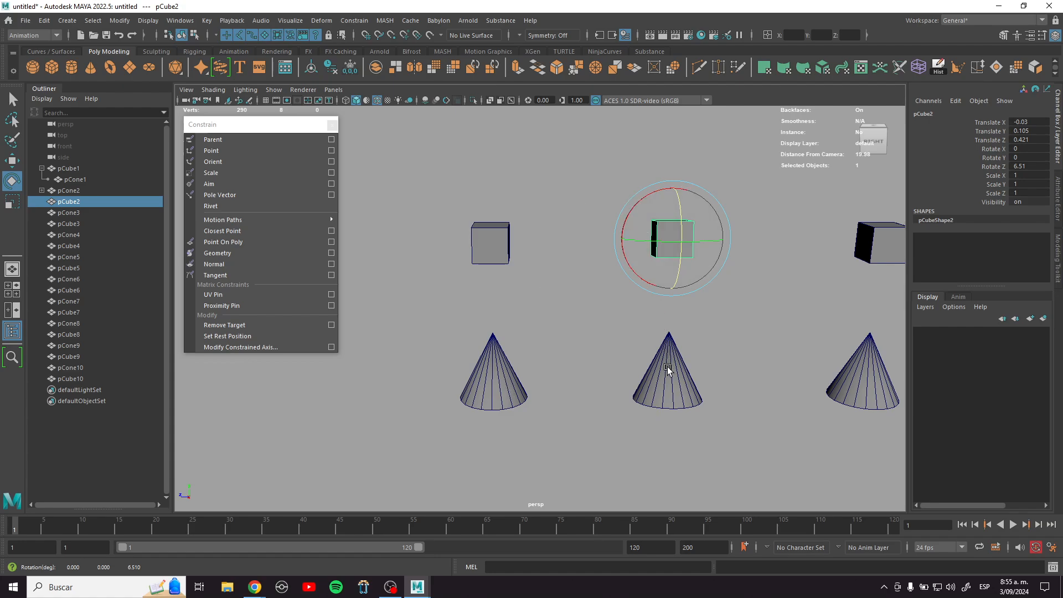
Step: Move pCone1 away from its parent cube to about 0.052, -0.252, 4.978
left_click(492, 360)
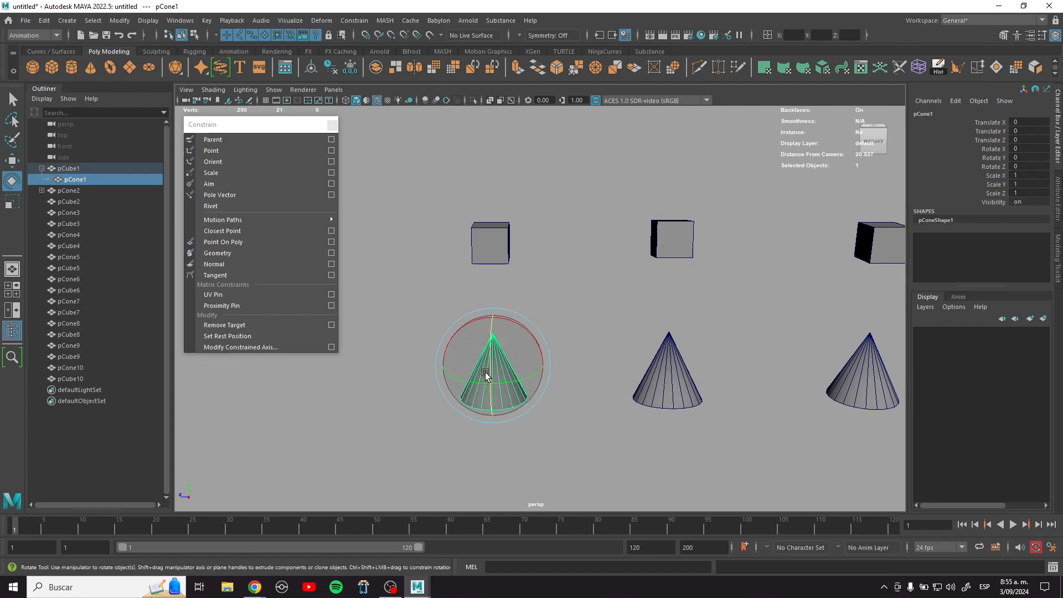
key("w")
left_click_drag(490, 370, 330, 375)
Step: Rotate pCube1 to test how the offset child cone follows, and undo the rotation
left_click(500, 239)
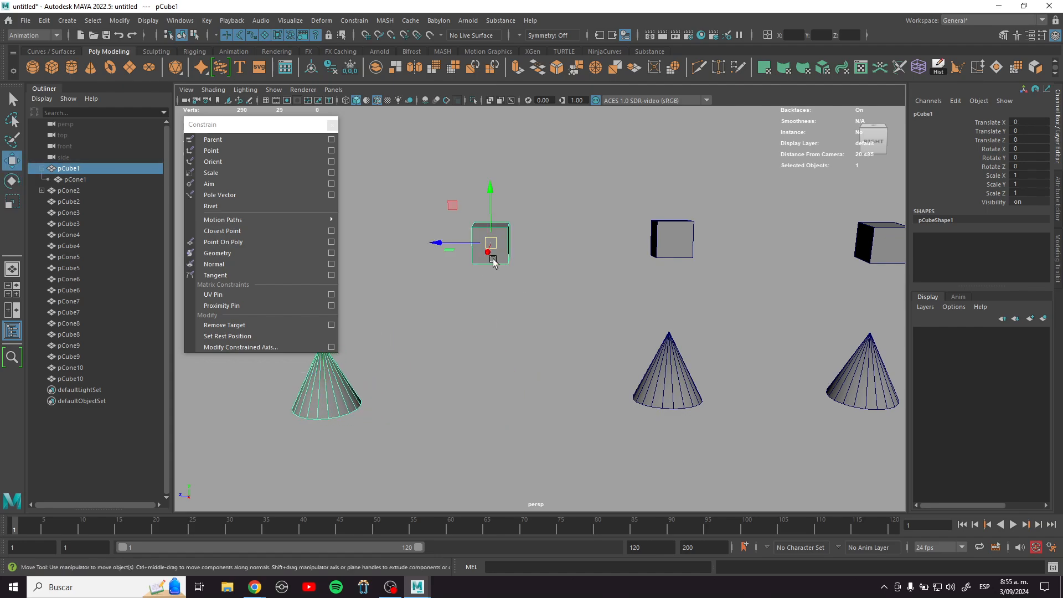
key("e")
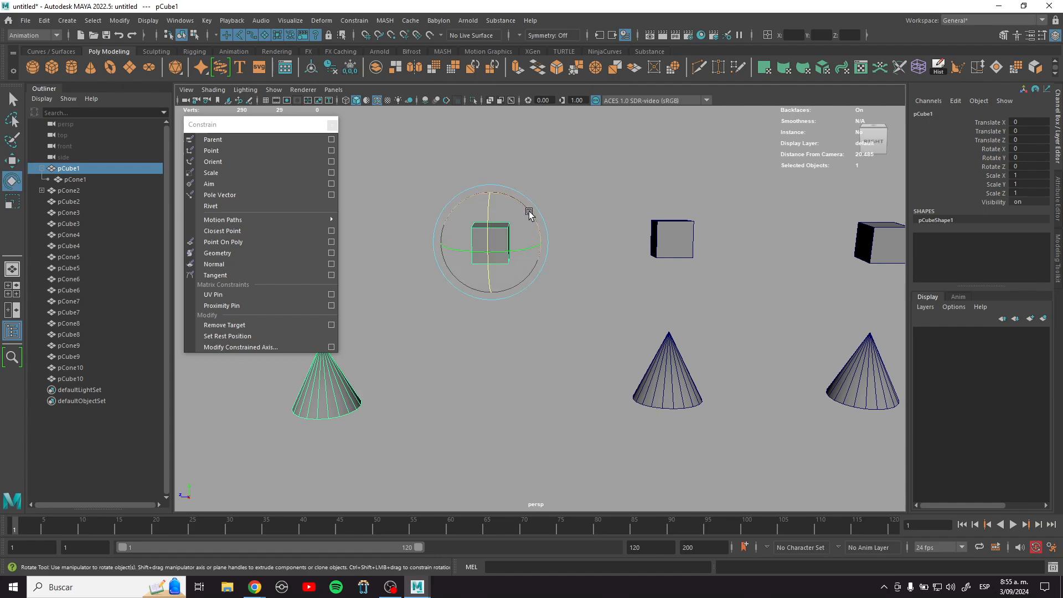
left_click_drag(526, 218, 491, 259)
key("ctrl+z")
key("ctrl+z")
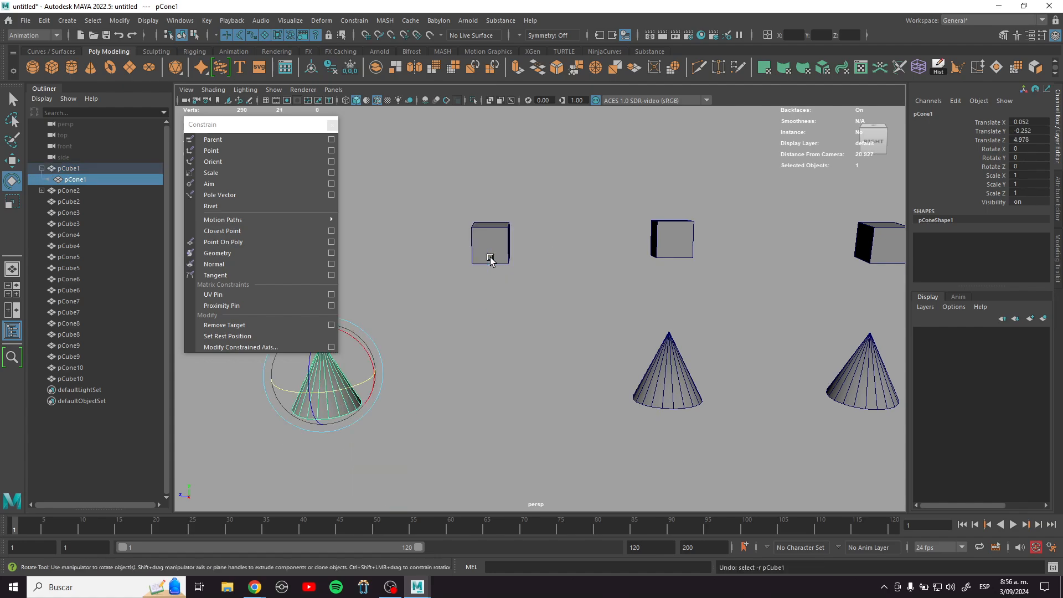
Step: Reposition pCone1 at about 0.039, -0.189, 3.737, and move pCube1 to about -0.037, 0.135, 0.124 to test the parenting
middle_click_drag(510, 332, 570, 330, "alt")
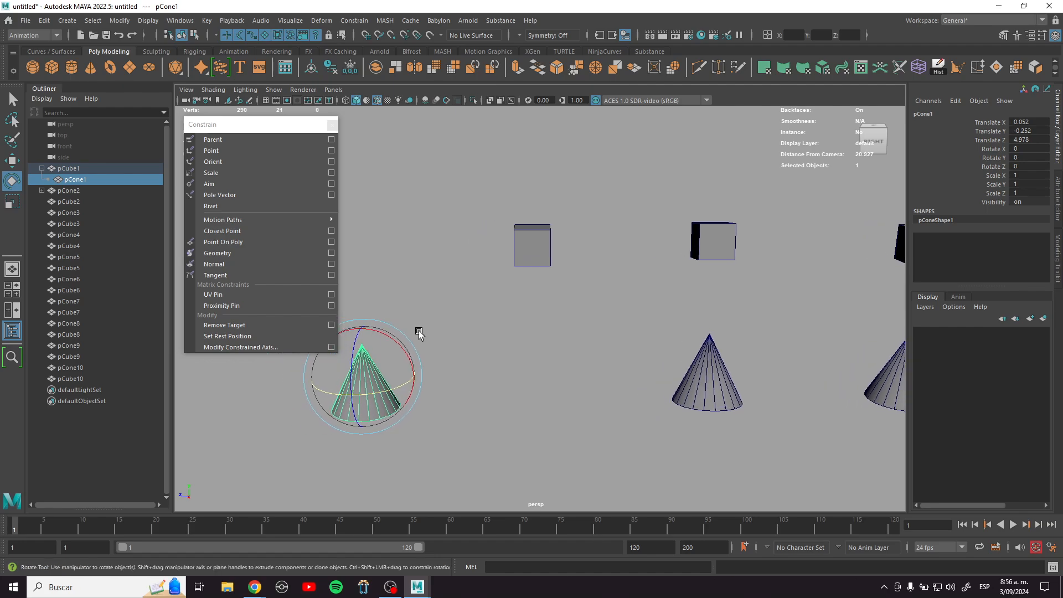
key("w")
left_click_drag(364, 374, 409, 374)
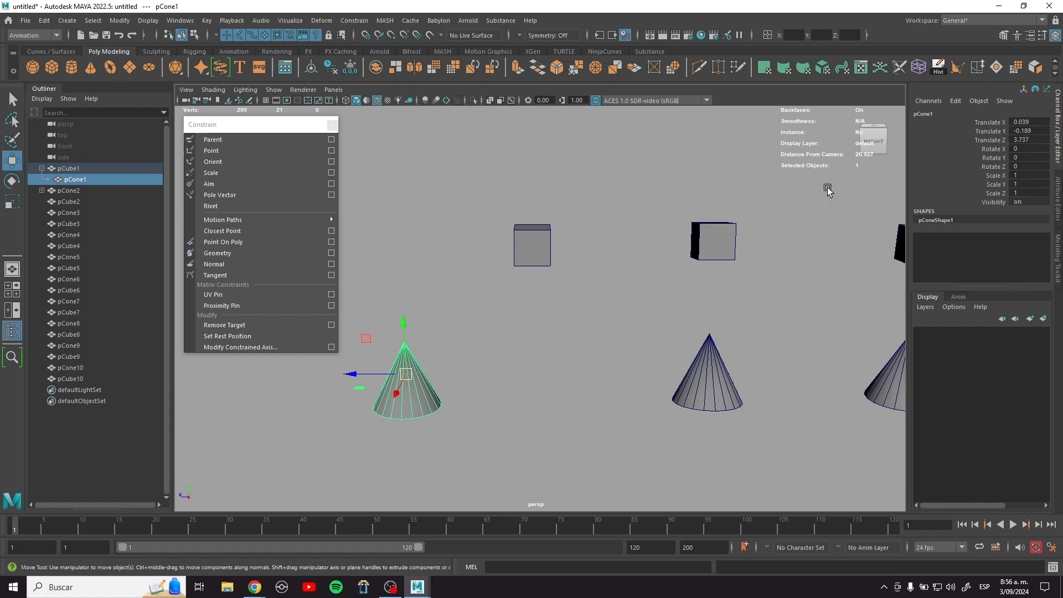
left_click(545, 257)
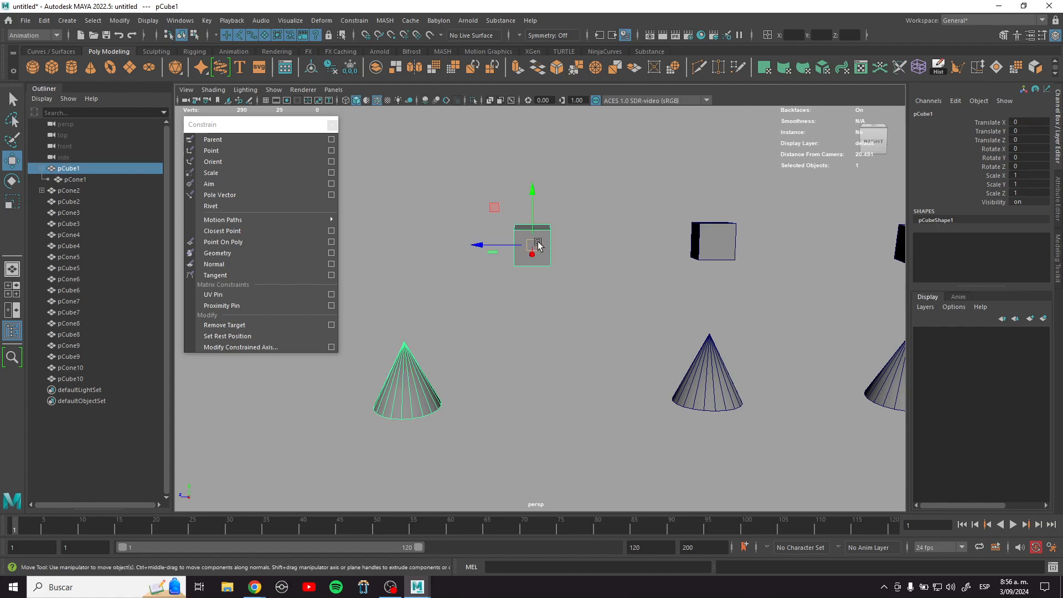
mouse_move(532, 245)
left_mouse_down()
mouse_move(537, 276)
mouse_move(535, 239)
left_mouse_up()
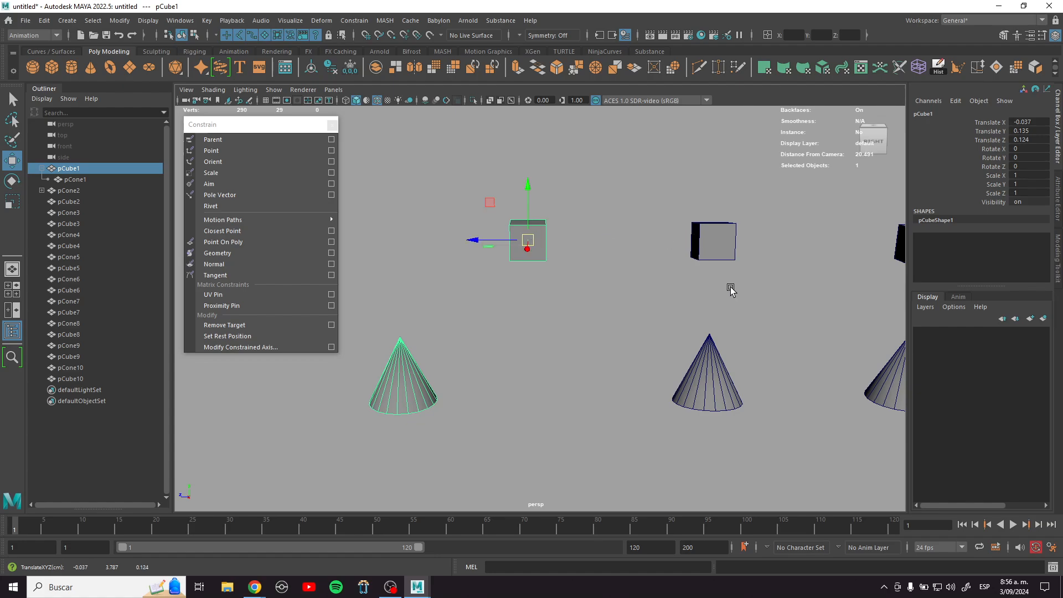
Step: Move pCone2 to about 0.182, 0.824, 3.671, and shift pCube2 to about 0.28 in Z to test the parent constraint
middle_click_drag(642, 276, 574, 275, "alt")
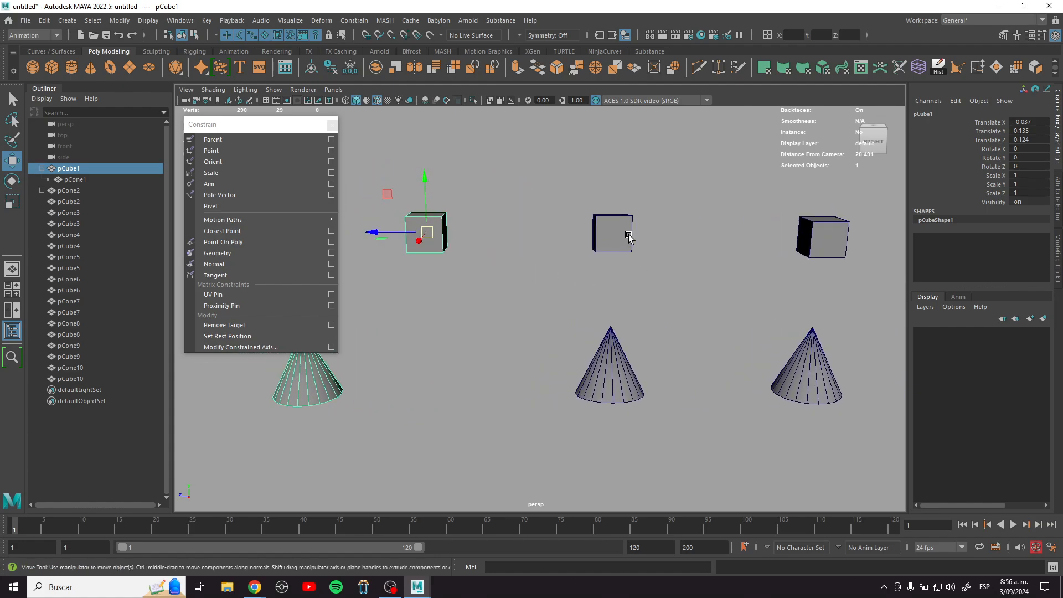
left_click(610, 363)
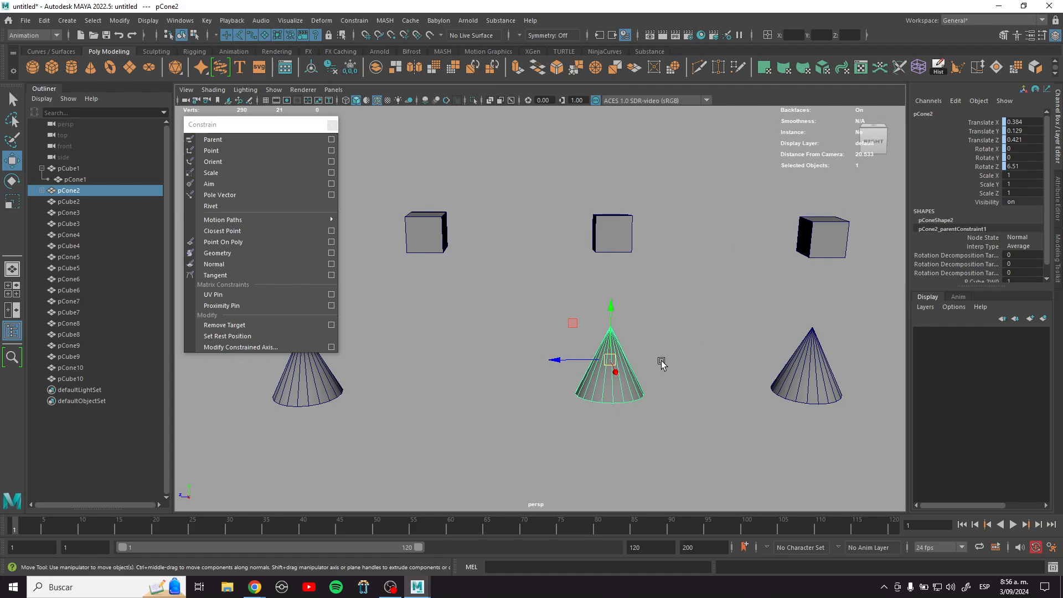
left_click_drag(606, 359, 495, 334)
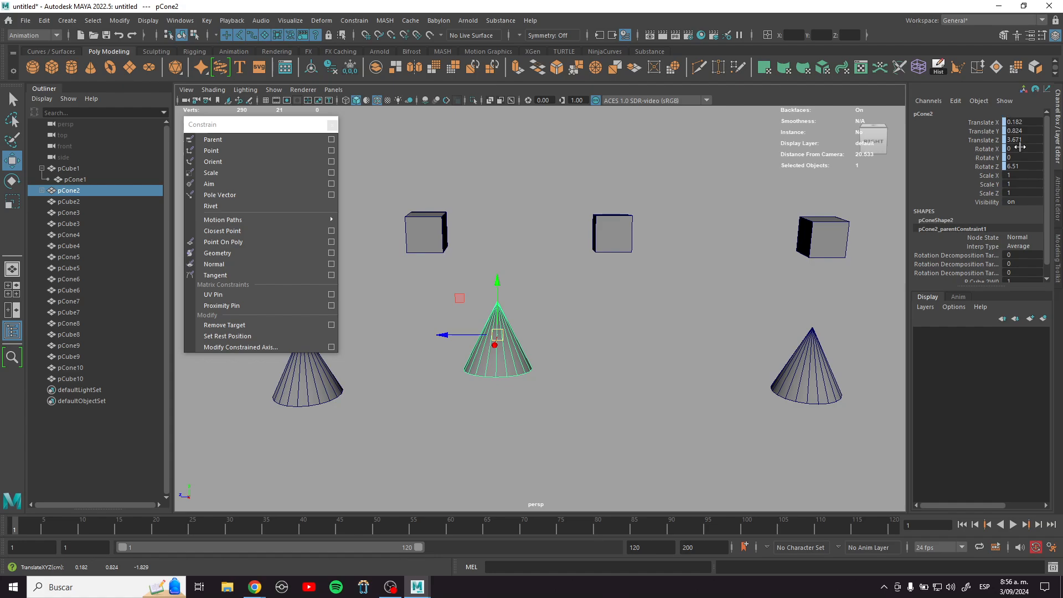
left_click(605, 240)
left_click_drag(560, 231, 566, 235)
Step: Rotate pCone2 about 123 degrees around X and move it away, then shift pCube2 to about 0.171 in Z
left_click(605, 378)
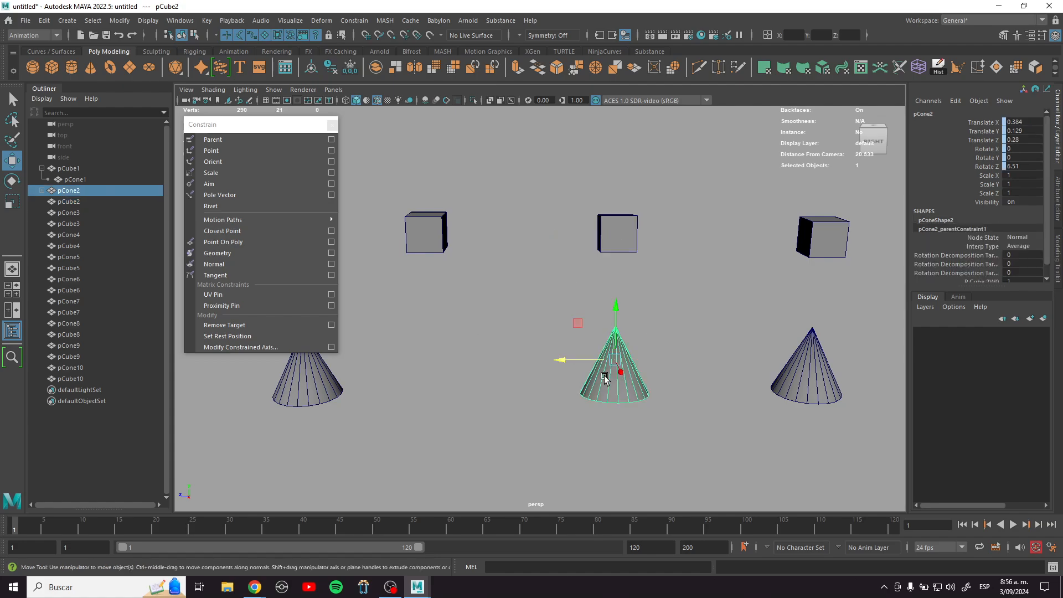
key("e")
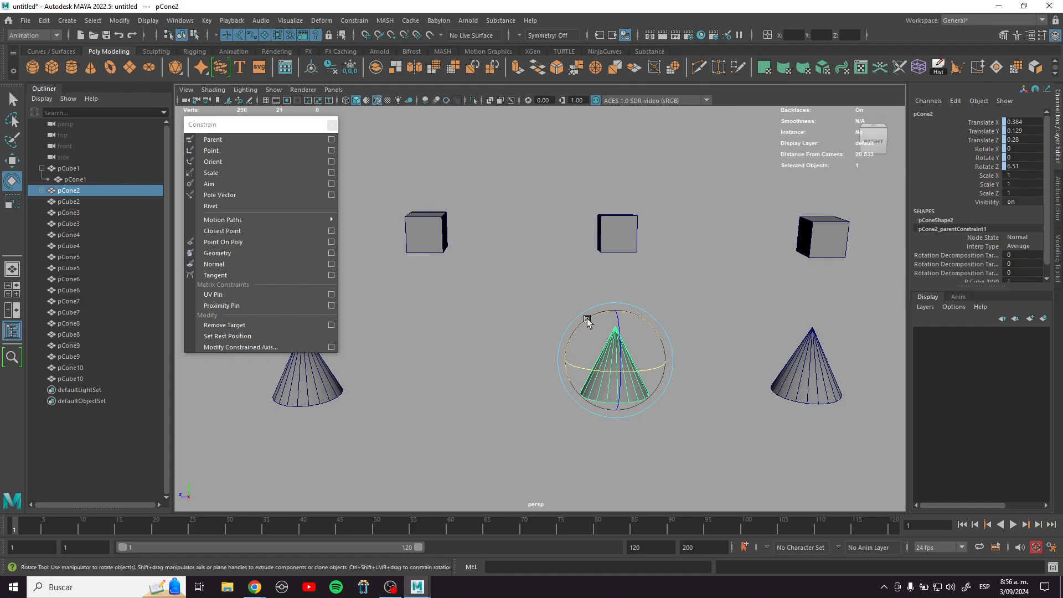
left_click_drag(613, 355, 555, 524)
key("w")
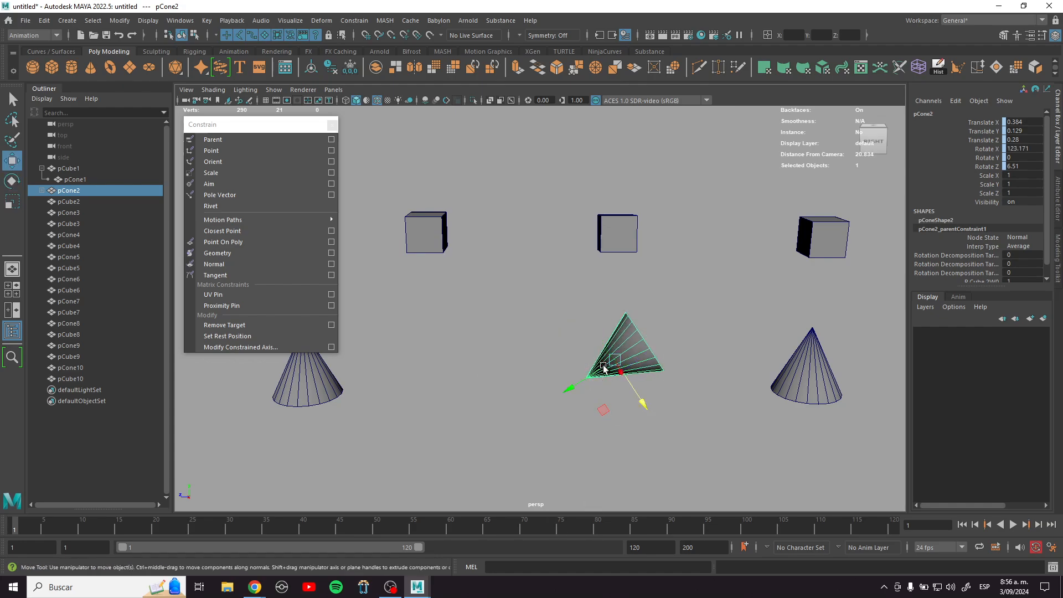
left_click_drag(614, 358, 331, 465)
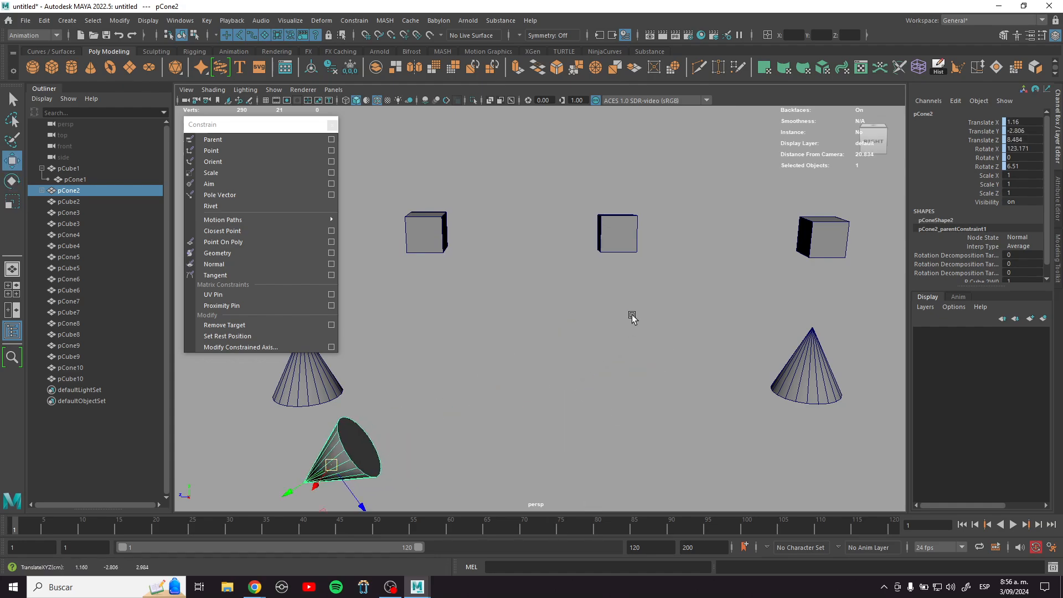
left_click(629, 221)
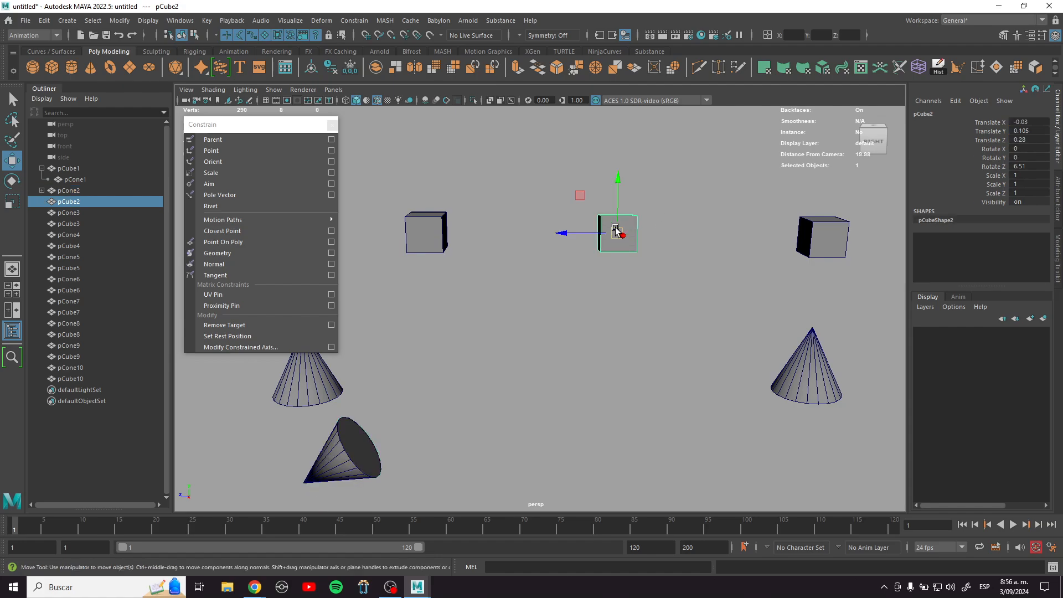
left_click_drag(616, 232, 620, 231)
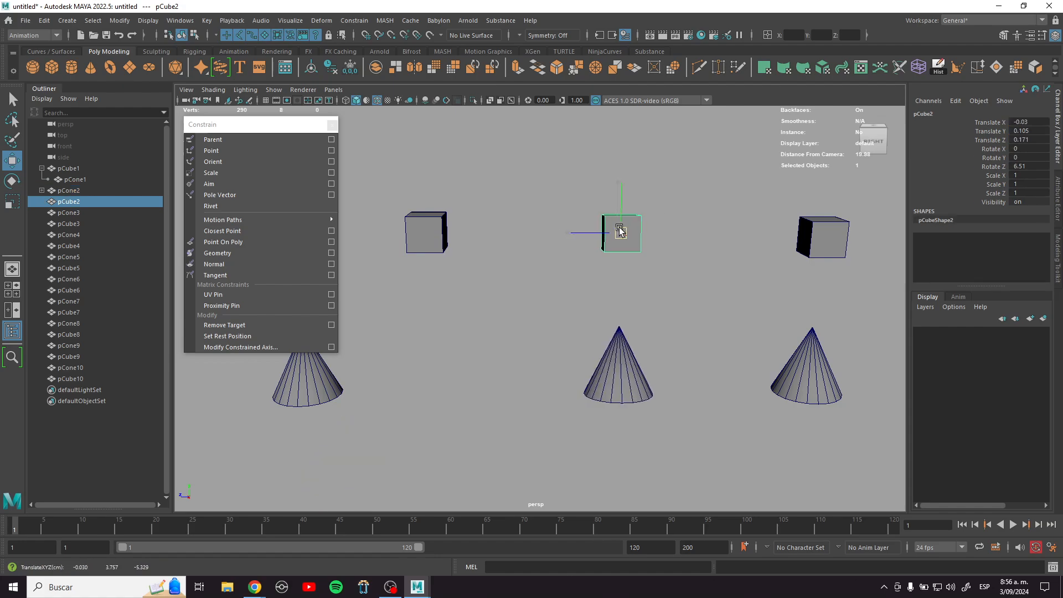
Step: Move pCube2 to about -0.206, 0.721, 2.259 and rotate it about 37.8 degrees around Y
left_click(606, 368)
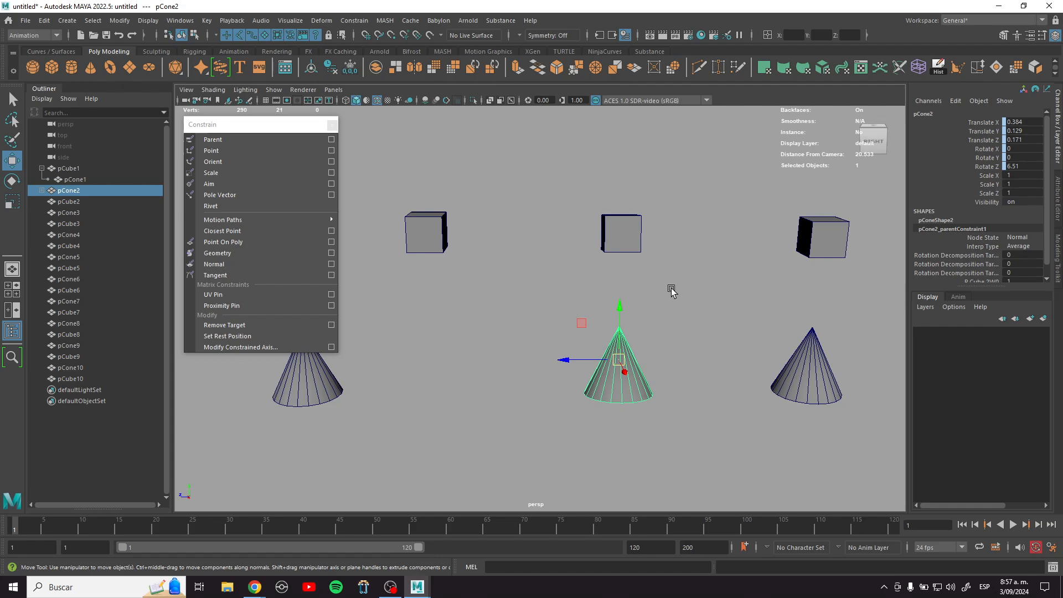
left_click(615, 247)
left_click_drag(620, 246, 546, 209)
key("e")
key("w")
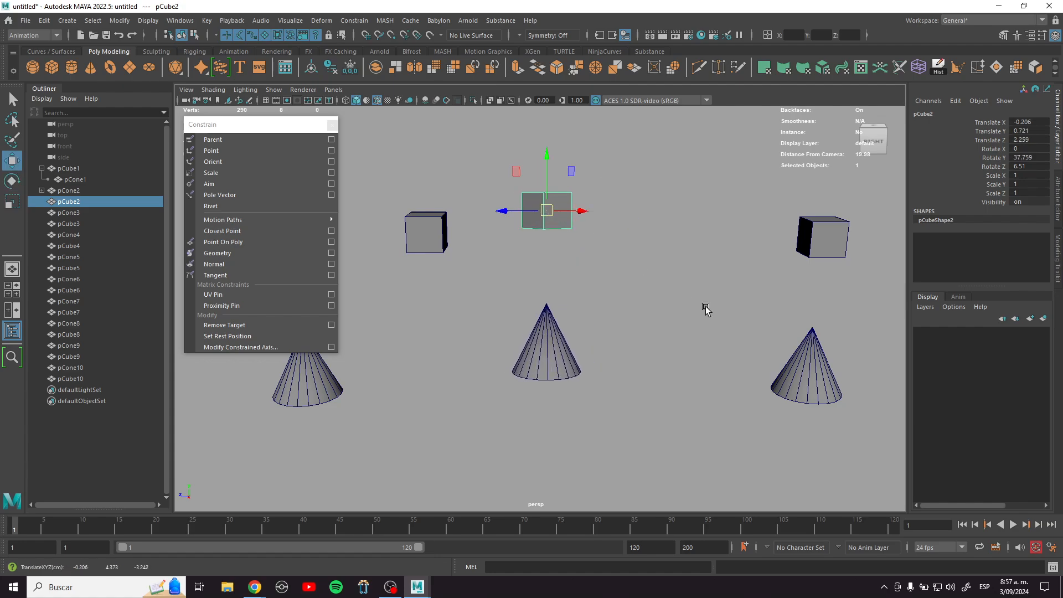
Step: Point-constrain pCone3 to pCube3 on all axes, using reset settings with Maintain offset enabled
middle_click_drag(700, 321, 639, 308, "alt")
left_click(742, 222)
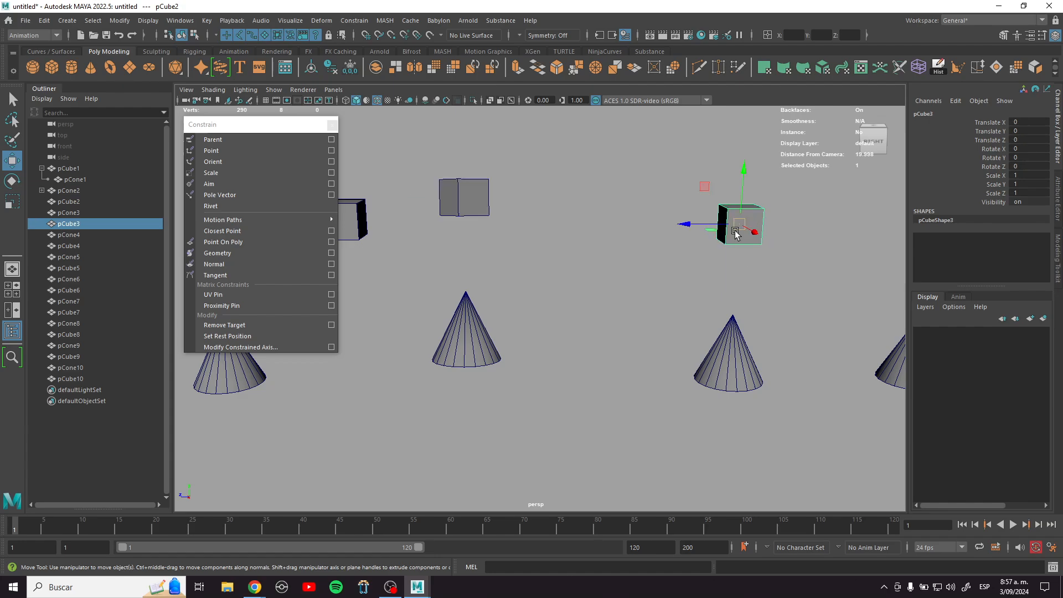
left_click_drag(719, 313, 744, 360)
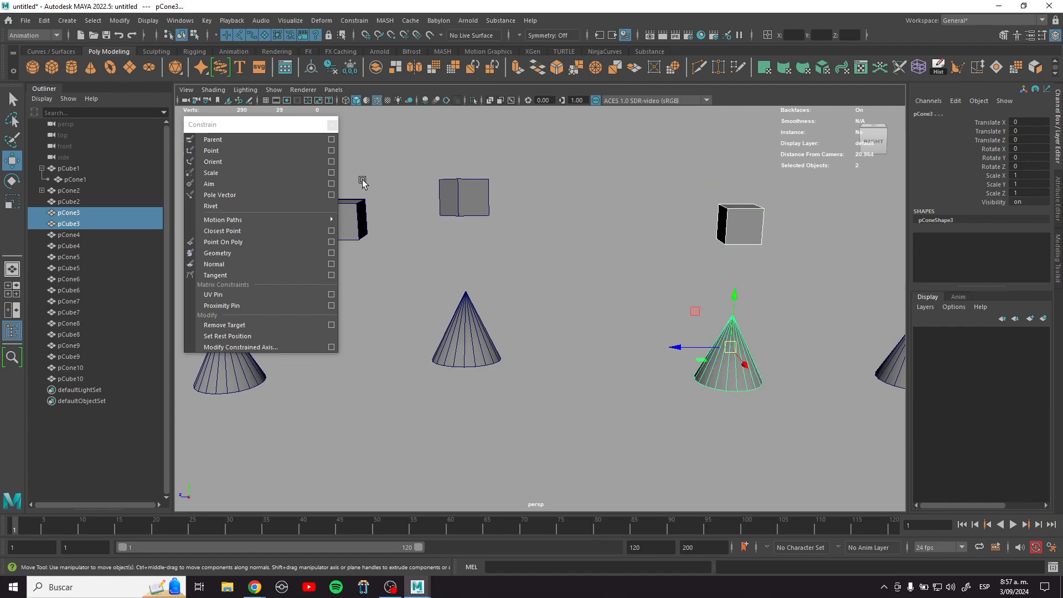
left_click(332, 151)
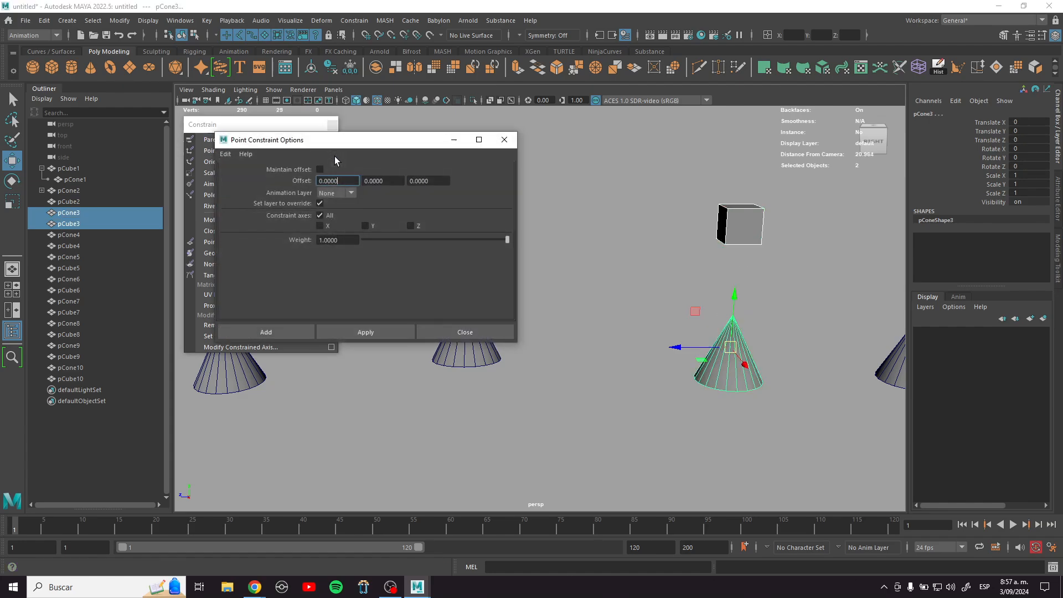
left_click(227, 155)
left_click(247, 173)
left_click(320, 169)
left_click(307, 333)
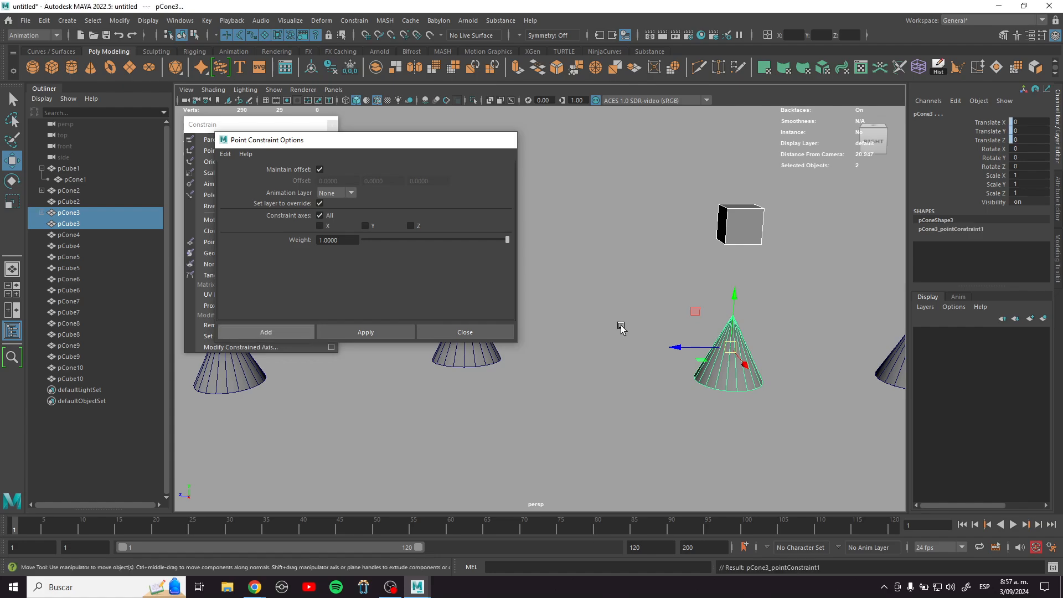
Step: Check pCone3's constrained channels, and move pCube3 to about -0.07, 0.241, 1.201 to test the point constraint
middle_click_drag(789, 308, 733, 304, "alt")
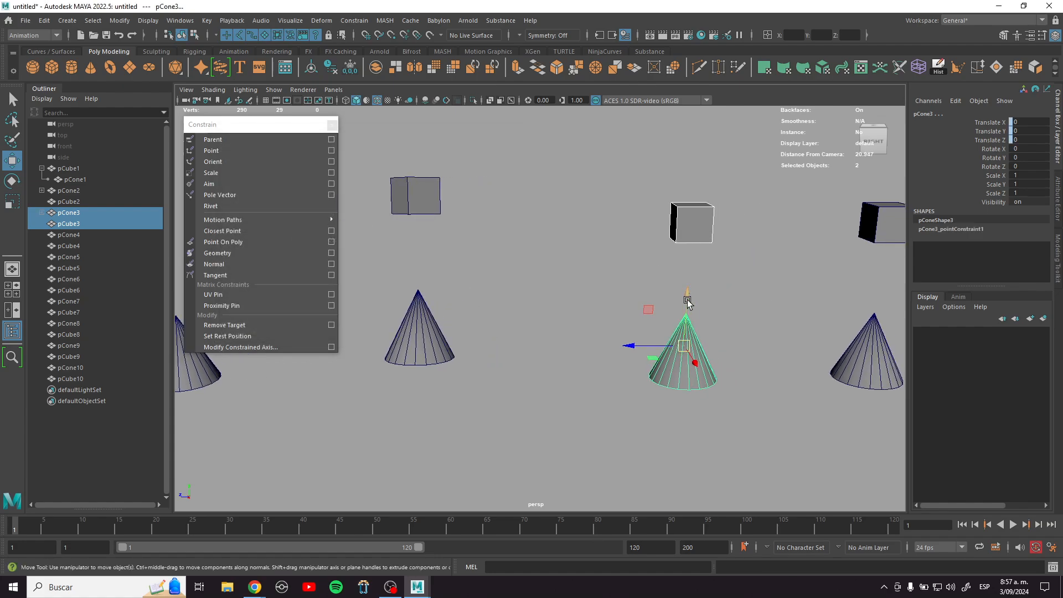
left_click(705, 223)
left_click(676, 368)
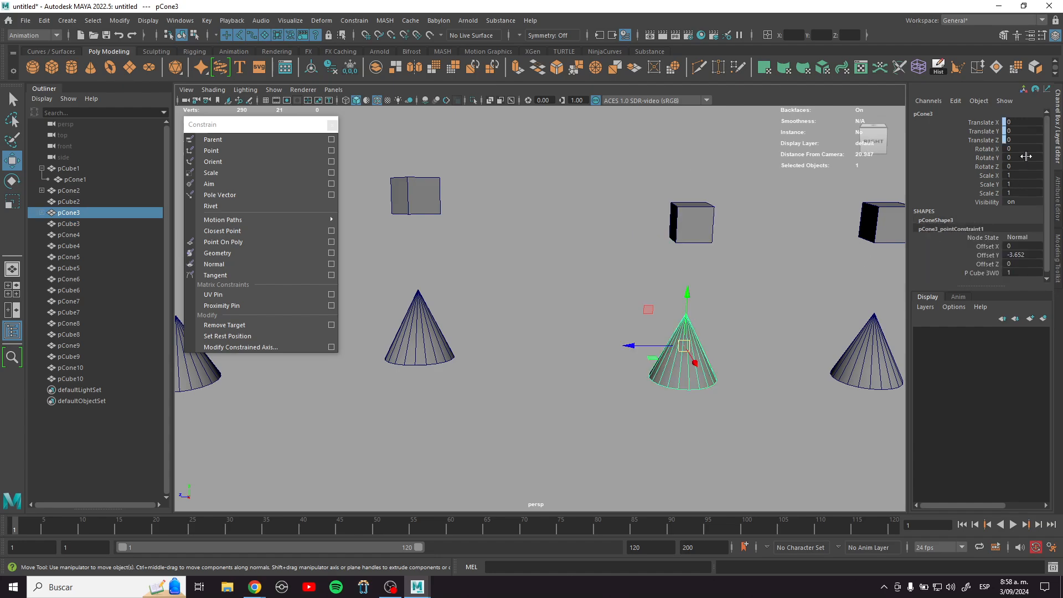
left_click(694, 227)
left_click_drag(690, 219, 631, 222)
Step: Rotate pCube3 about -36.2 degrees around X and scale it uniformly to about 1.986
key("e")
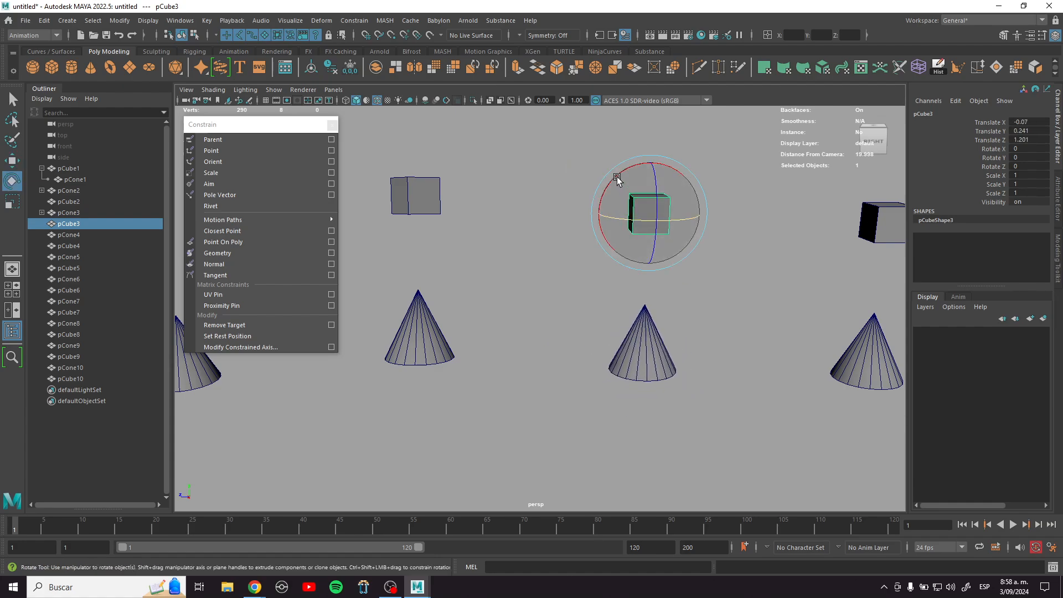
left_click_drag(617, 180, 651, 176)
key("r")
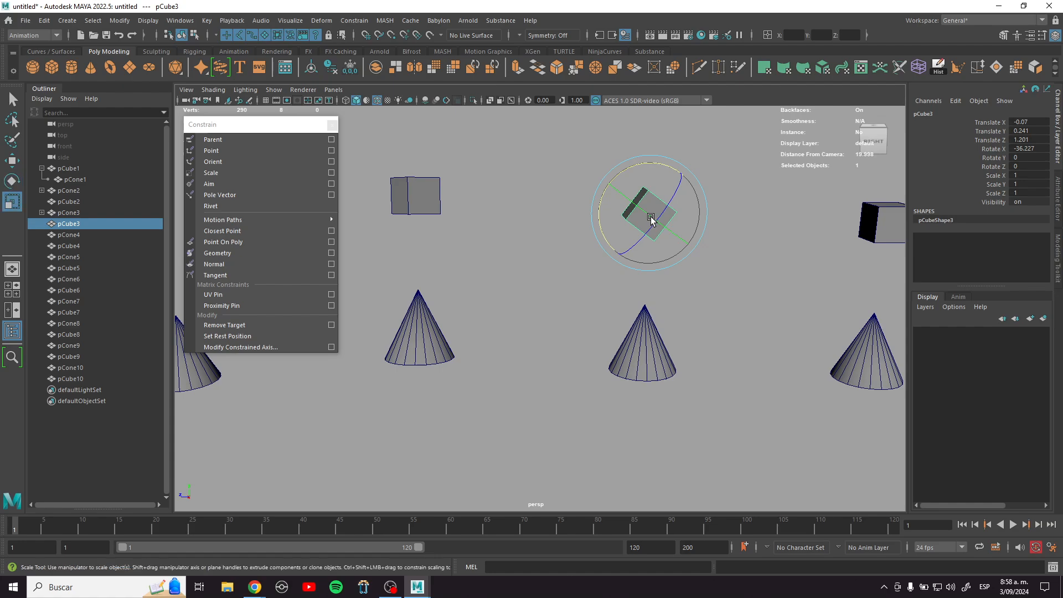
left_click_drag(647, 215, 688, 277)
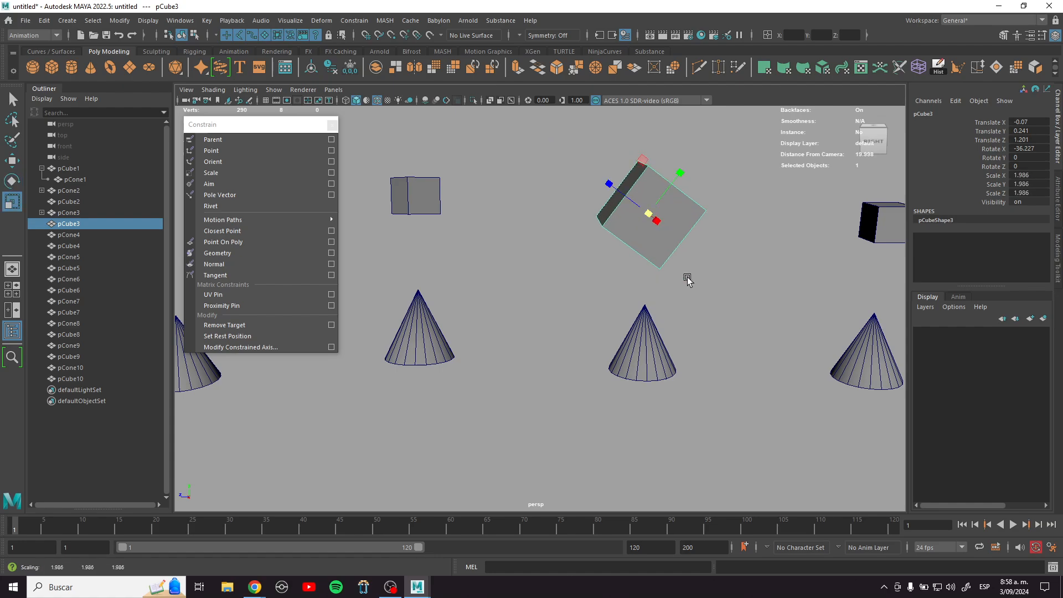
Step: Rotate pCone3 about -70 degrees around X and scale it uniformly to about 1.448
left_click(643, 354)
key("e")
left_click_drag(648, 327, 824, 345)
key("r")
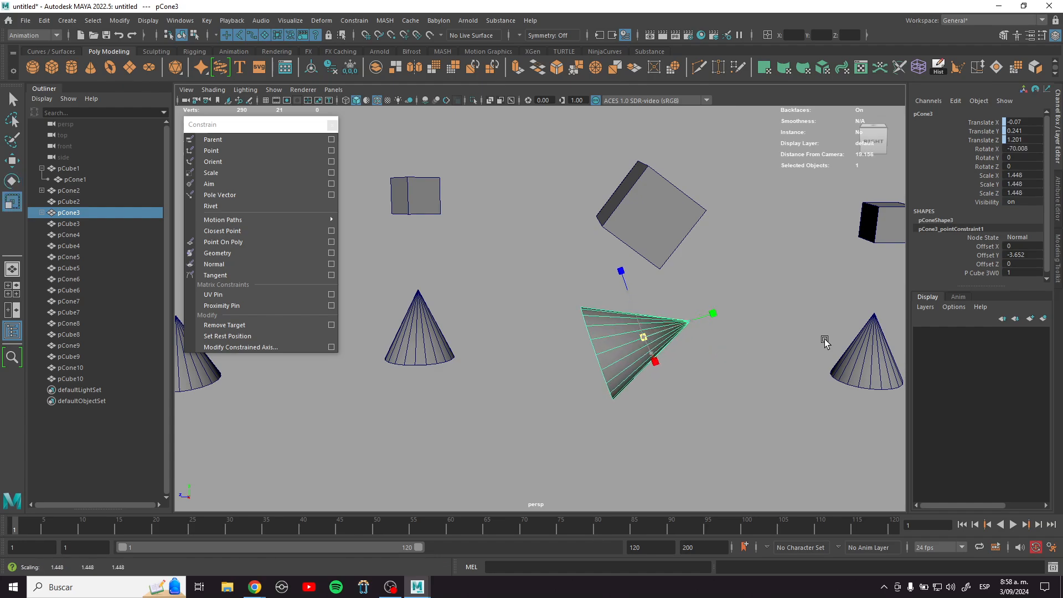
Step: Move pCone3 off its constrained position, and shift pCube3 to about -0.069, 0.241, 0.935 to test the point constraint
key("w")
left_click_drag(647, 338, 536, 334)
left_click(652, 227)
left_click_drag(649, 215, 659, 215)
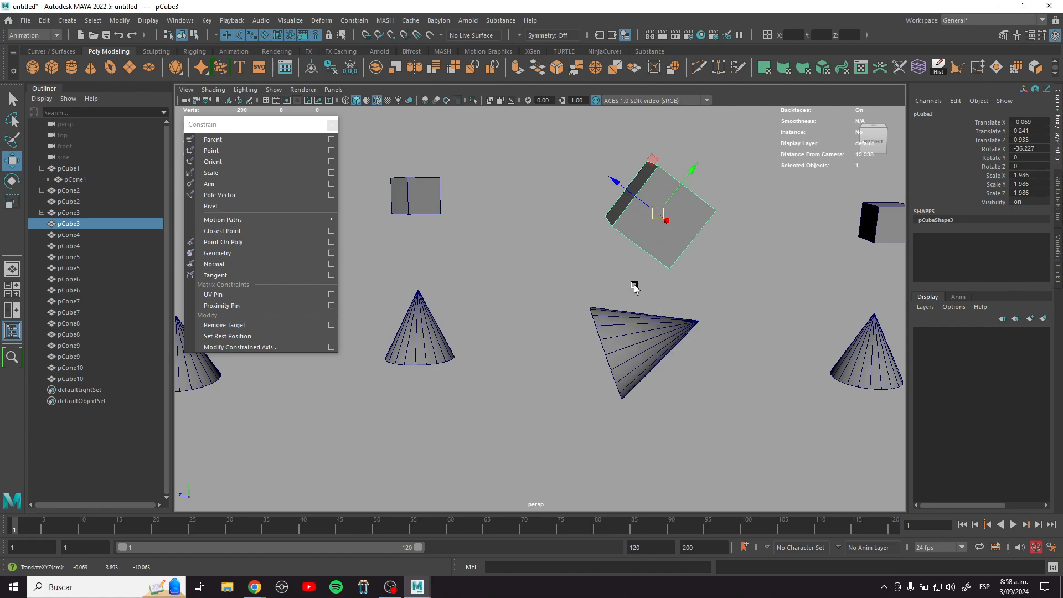
Step: Orient-constrain pCone4 to pCube4, using reset constraint options with Maintain offset enabled
middle_click_drag(759, 326, 555, 308, "alt")
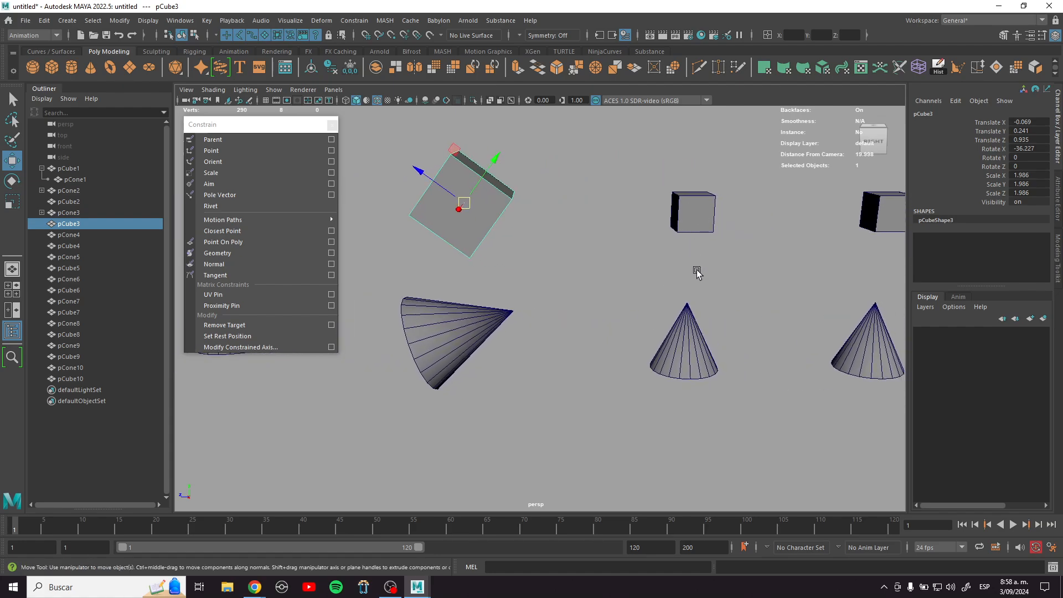
left_click(706, 199)
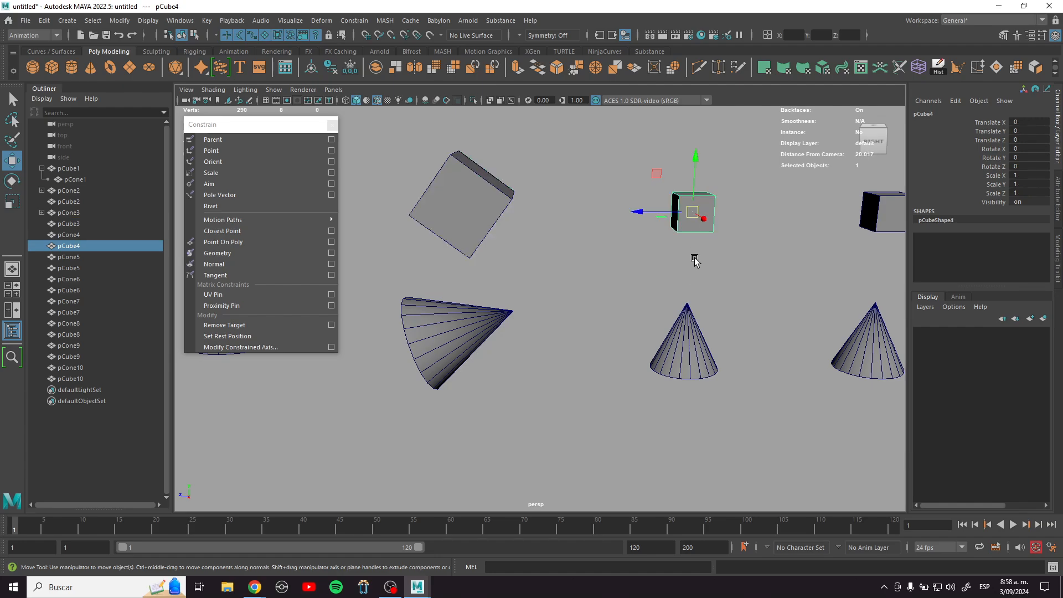
left_click(684, 345, "shift")
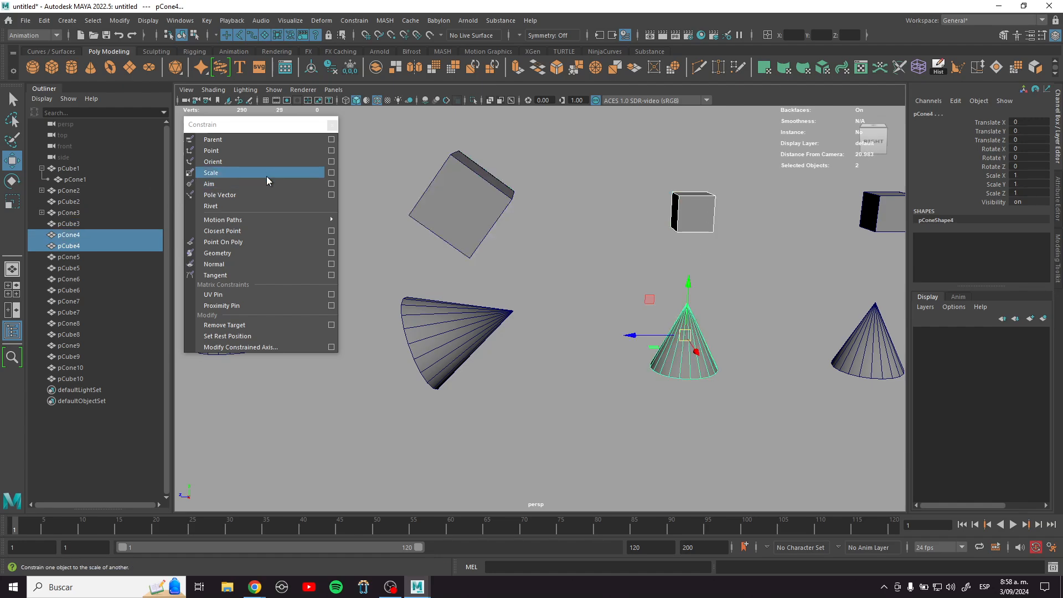
left_click(331, 161)
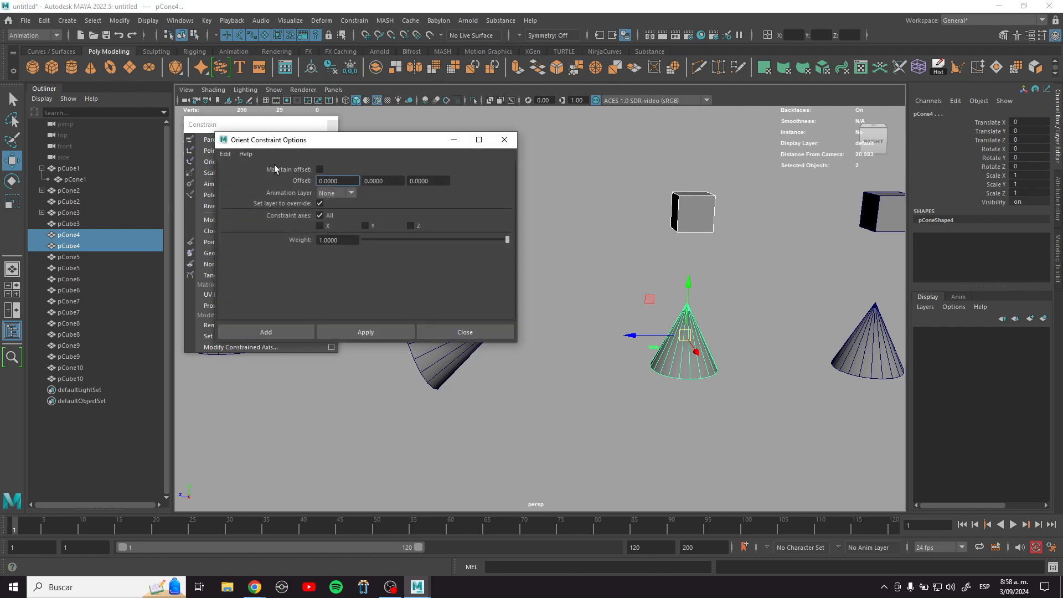
left_click(223, 156)
left_click(246, 175)
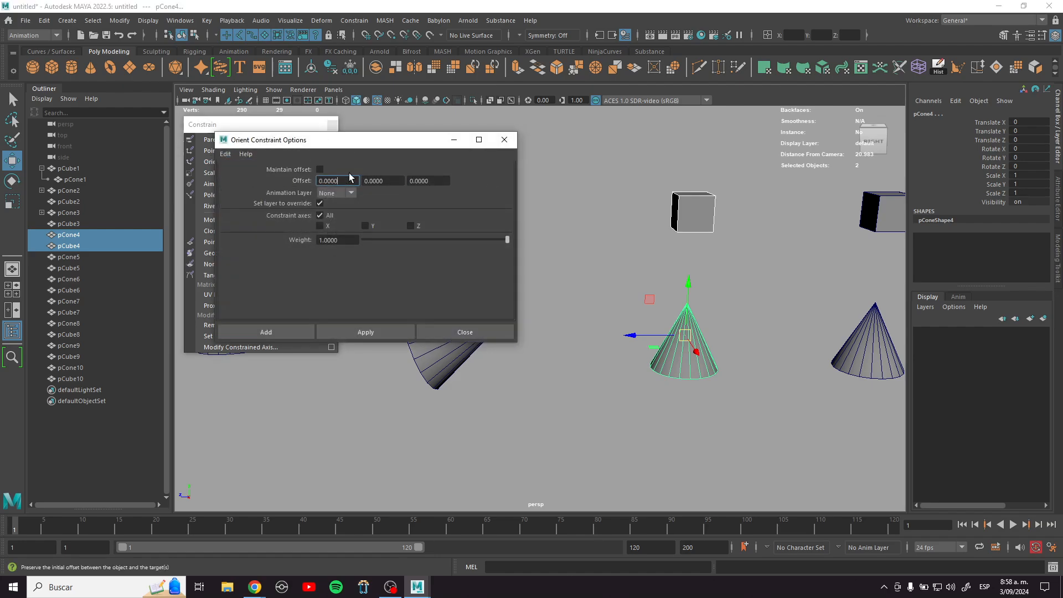
left_click(297, 332)
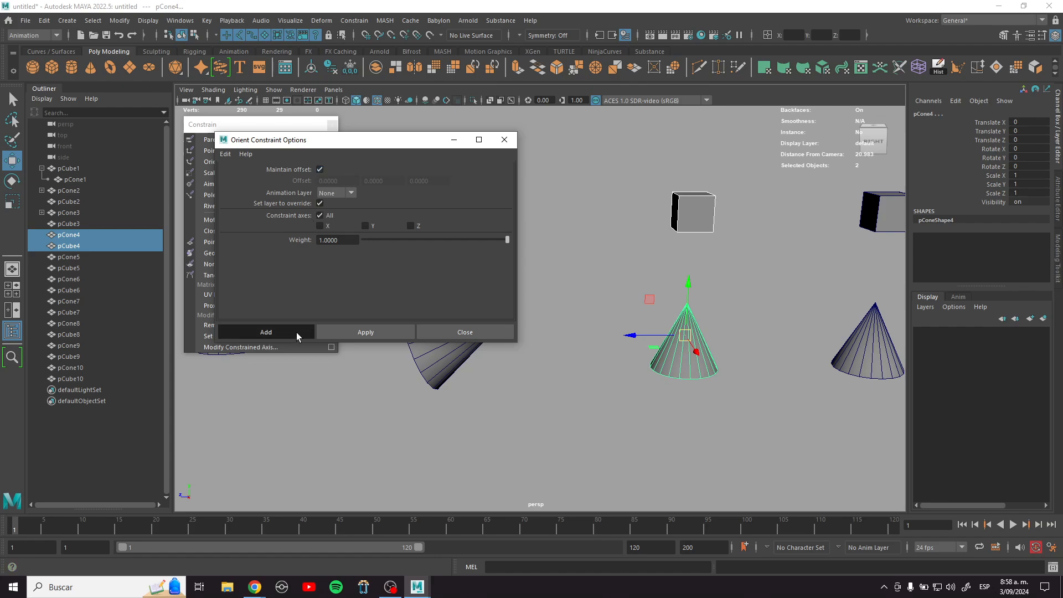
Step: Move pCube4 to about -0.272, 0.948, 3.339 and scale it uniformly to about 2.442 to test the orient constraint
left_click(697, 200)
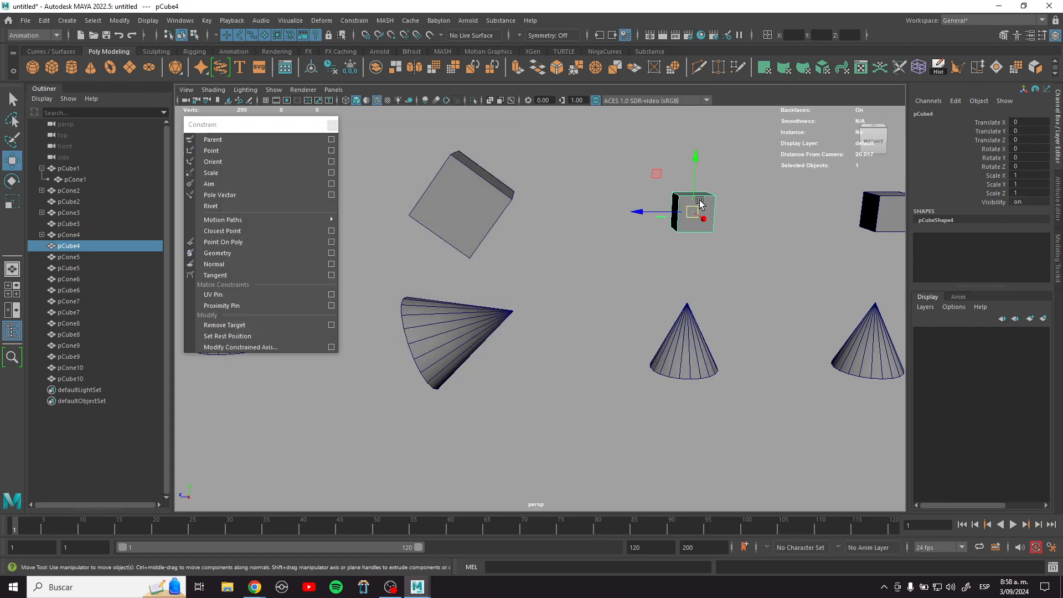
left_click(691, 332)
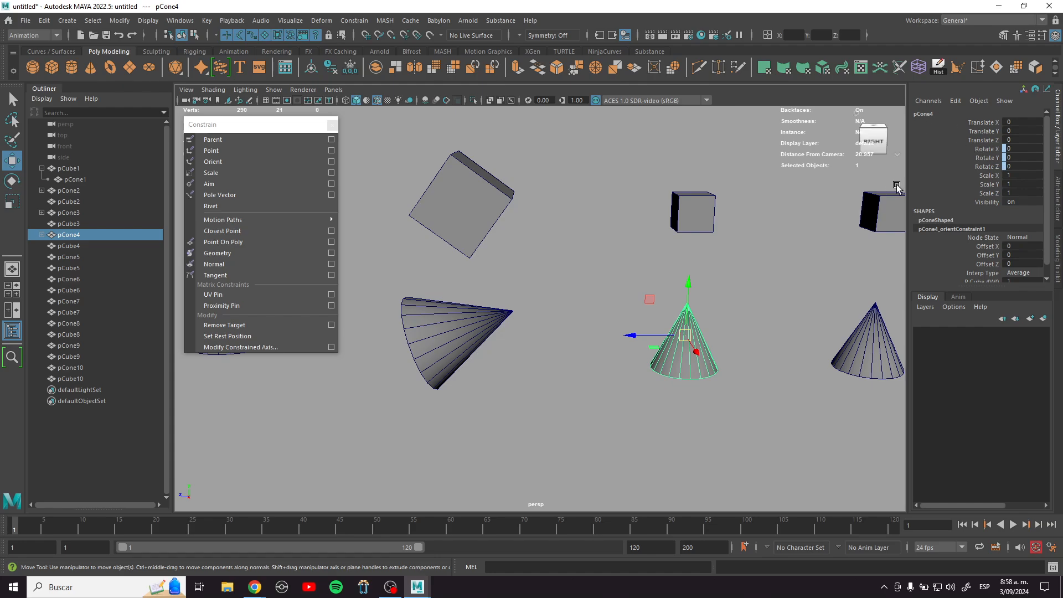
left_click(689, 208)
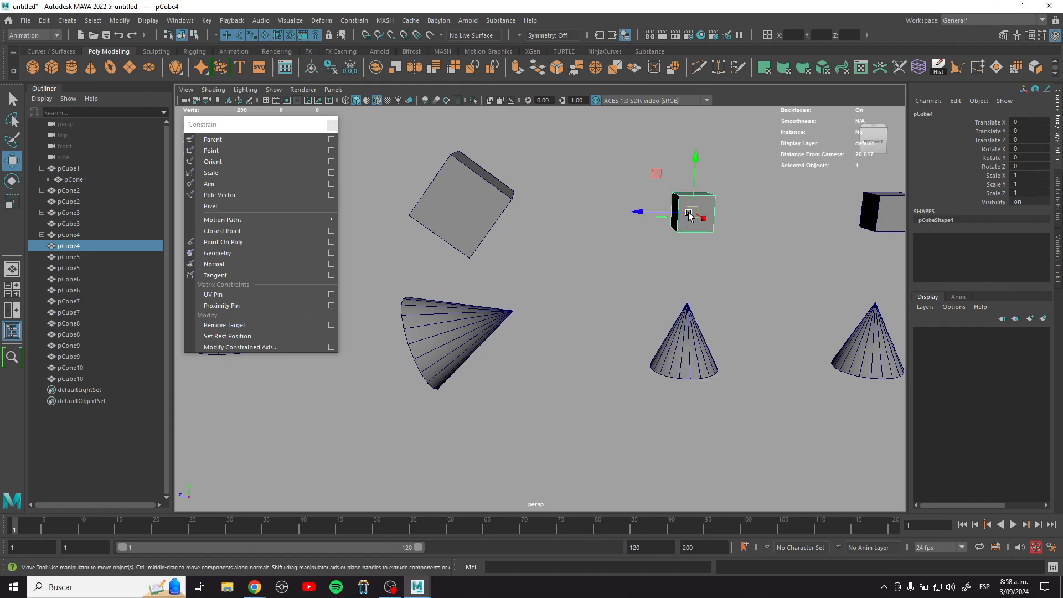
left_click_drag(693, 213, 604, 178)
key("r")
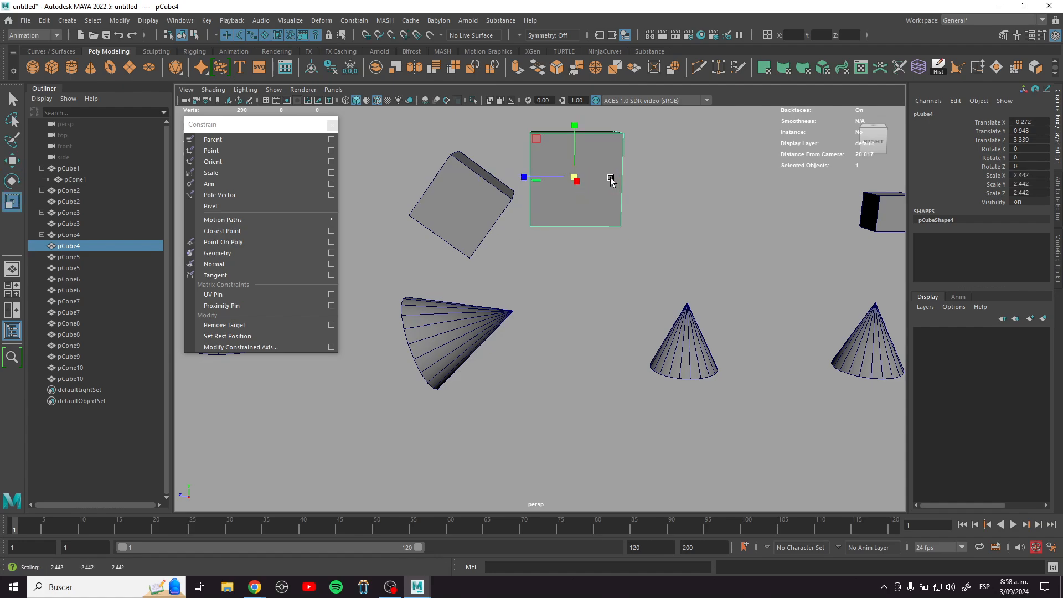
Step: Rotate pCube4 to about -9.931 degrees in X and -67.216 degrees in Z, and move it to about -0.257, 0.918, 1.482
key("e")
left_click_drag(580, 140, 591, 197)
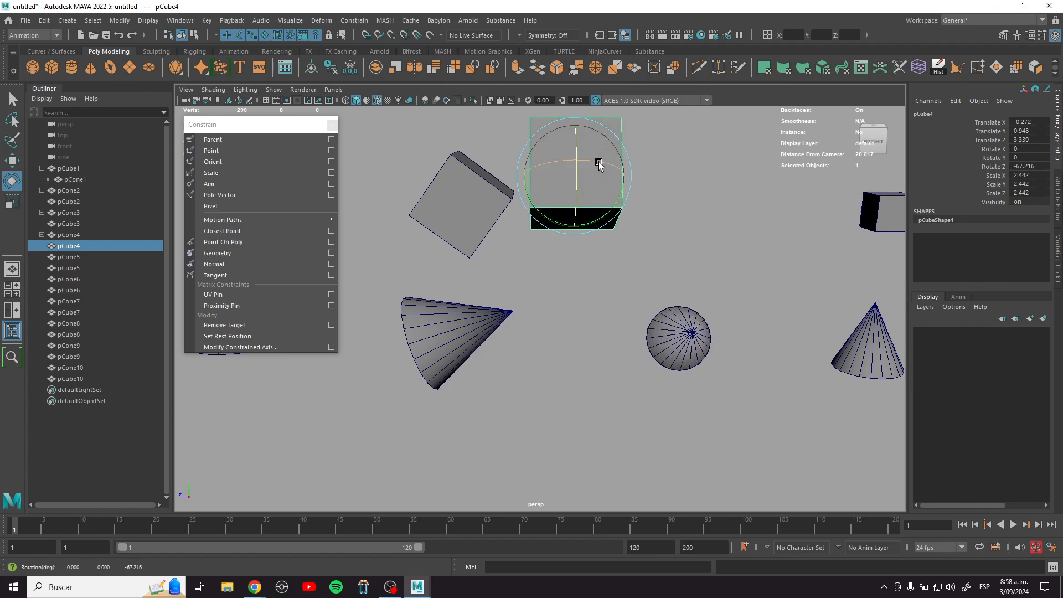
left_click_drag(600, 160, 647, 179)
key("w")
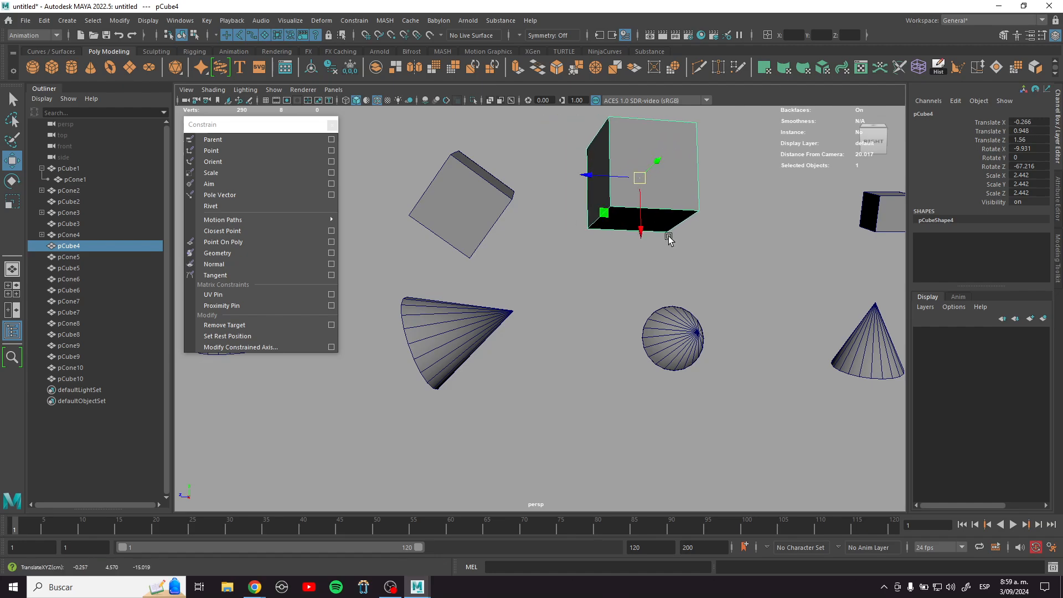
Step: Move pCube3 to about 0.078, -0.315, 2.486 and check the point-constrained translation channels of pCone3
right_click_drag(669, 235, 585, 256, "alt")
middle_click_drag(512, 256, 678, 264, "alt")
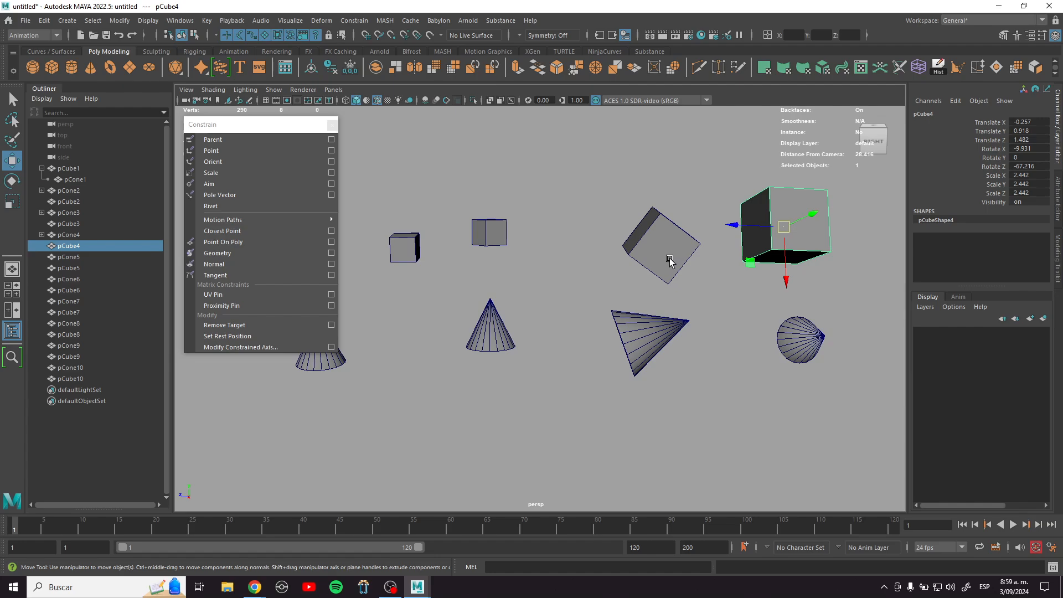
left_click(661, 248)
left_click_drag(653, 244, 619, 249)
left_click(602, 341)
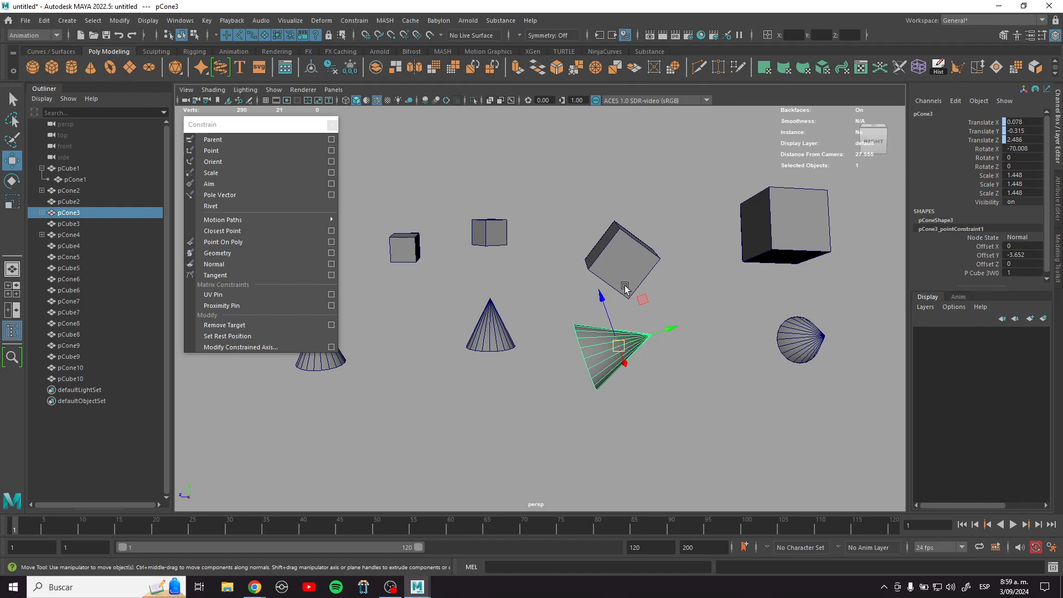
Step: Move pCube3 up and back down to about 0.112, -0.443, 2.752 to demonstrate the point constraint again
left_click(622, 266)
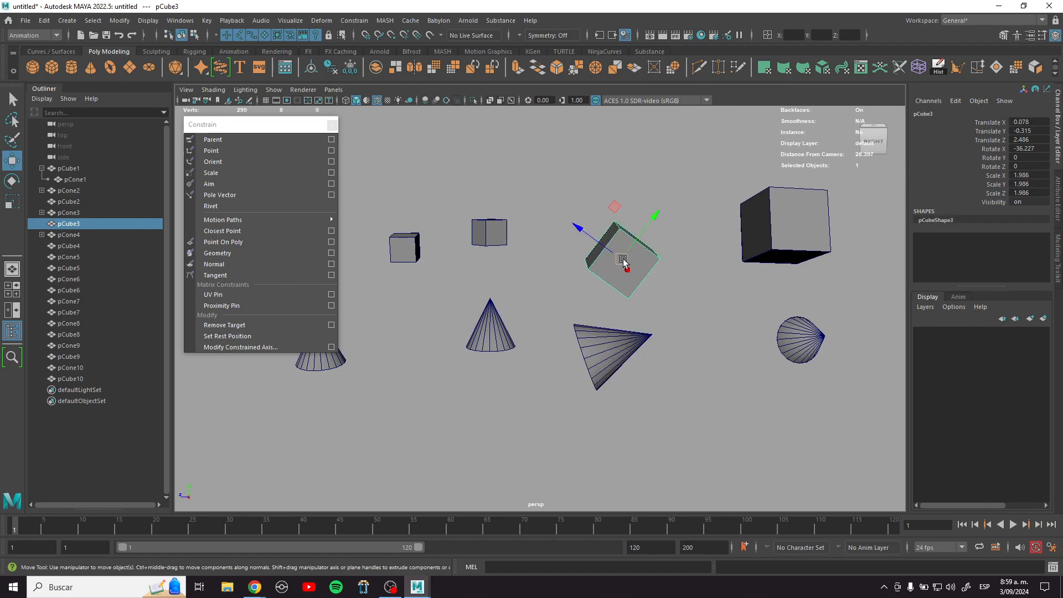
left_click_drag(623, 260, 611, 238)
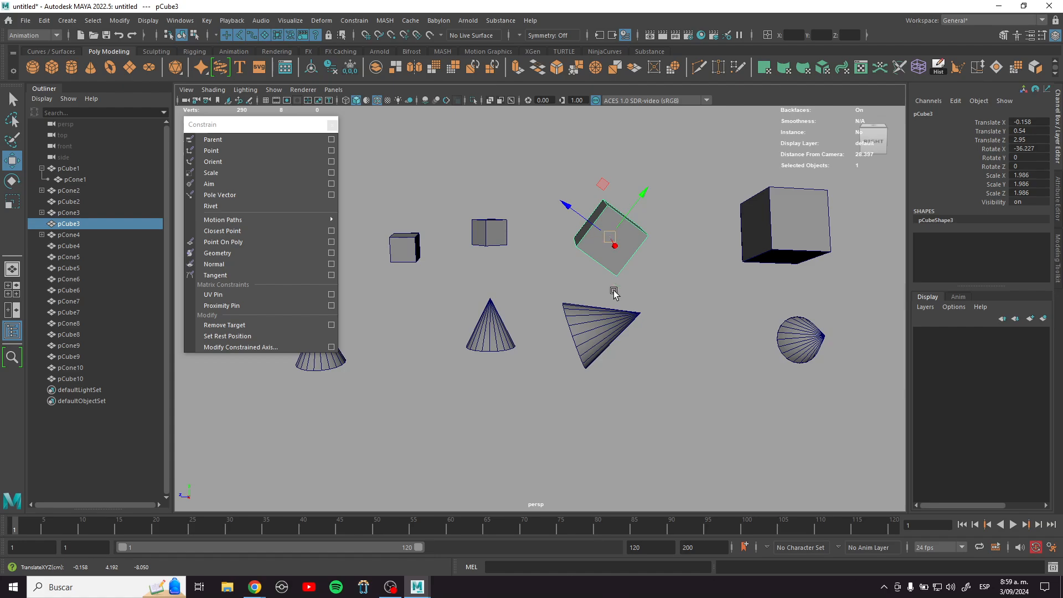
left_click_drag(608, 237, 625, 291)
Step: Rotate pCube3 to about -2.02, -43.476, -47.569 degrees and scale it uniformly to about 2.475
key("e")
key("r")
key("w")
Step: Rotate pCube4 to about 45.165, -3.101, -70.272 degrees to demonstrate the orient constraint on pCone4
middle_click_drag(700, 311, 562, 320, "alt")
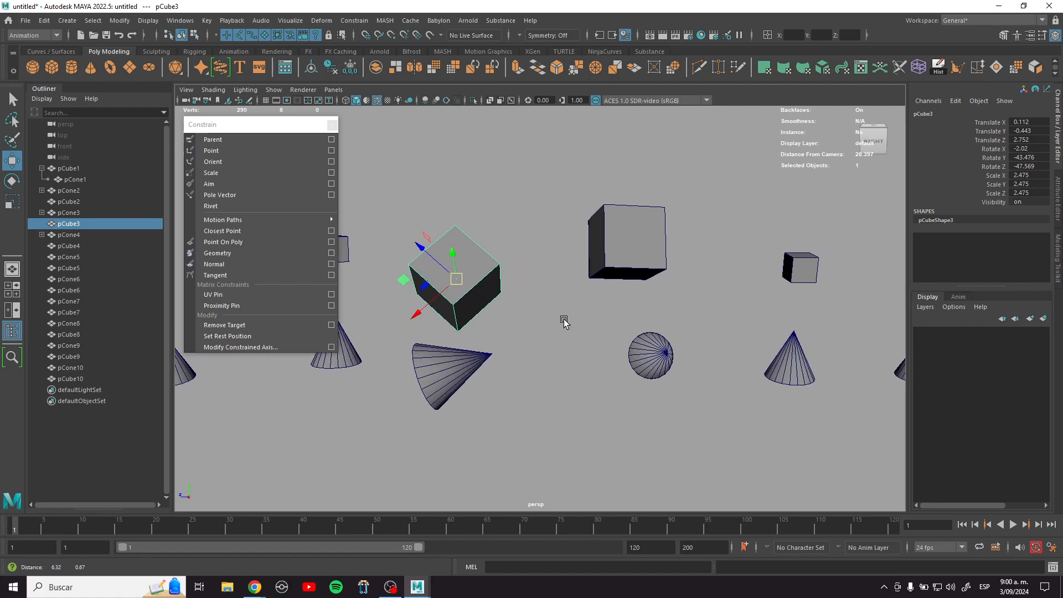
left_click(642, 240)
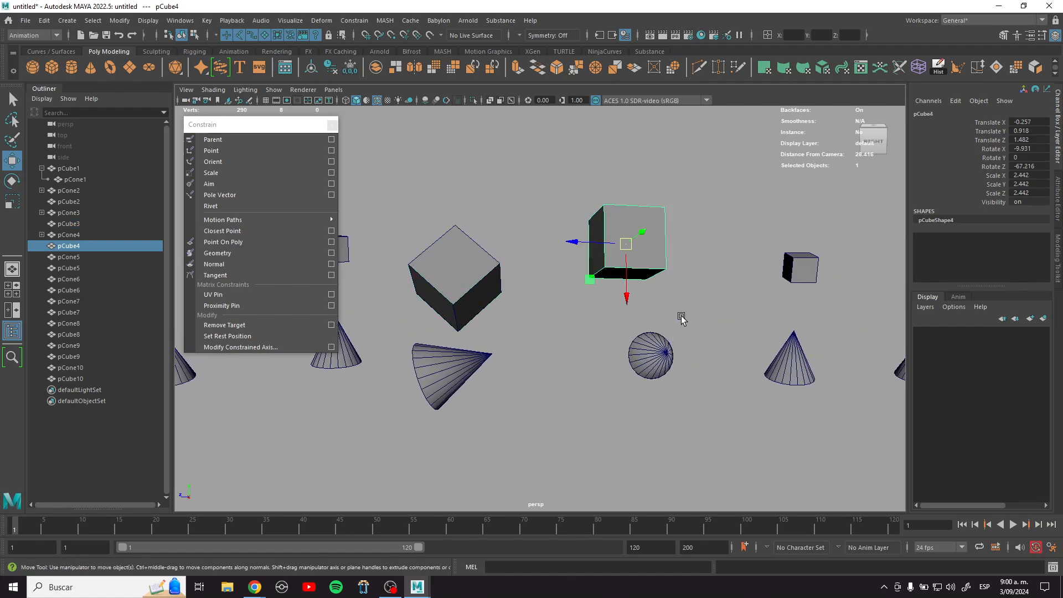
mouse_move(681, 319)
left_mouse_down("alt")
mouse_move(635, 301)
mouse_move(669, 309)
left_mouse_up("alt")
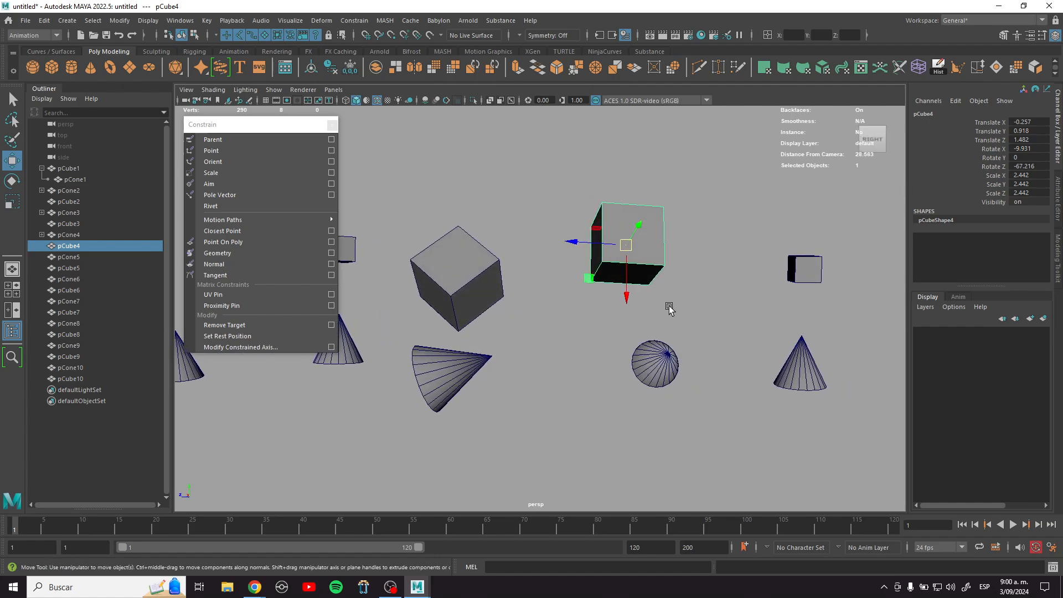
key("e")
left_click_drag(671, 237, 627, 262)
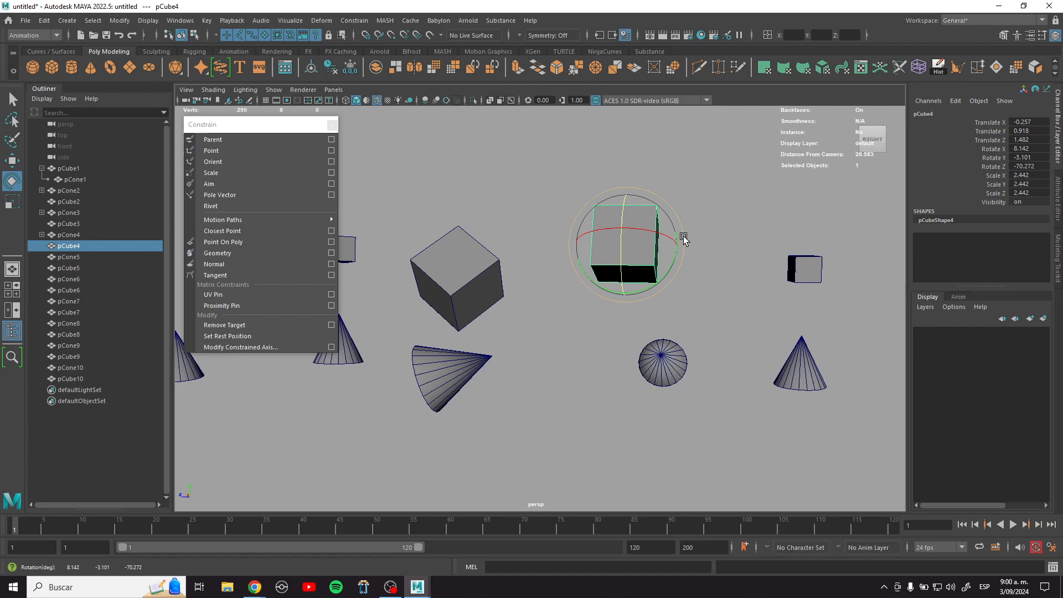
left_click_drag(676, 237, 640, 237)
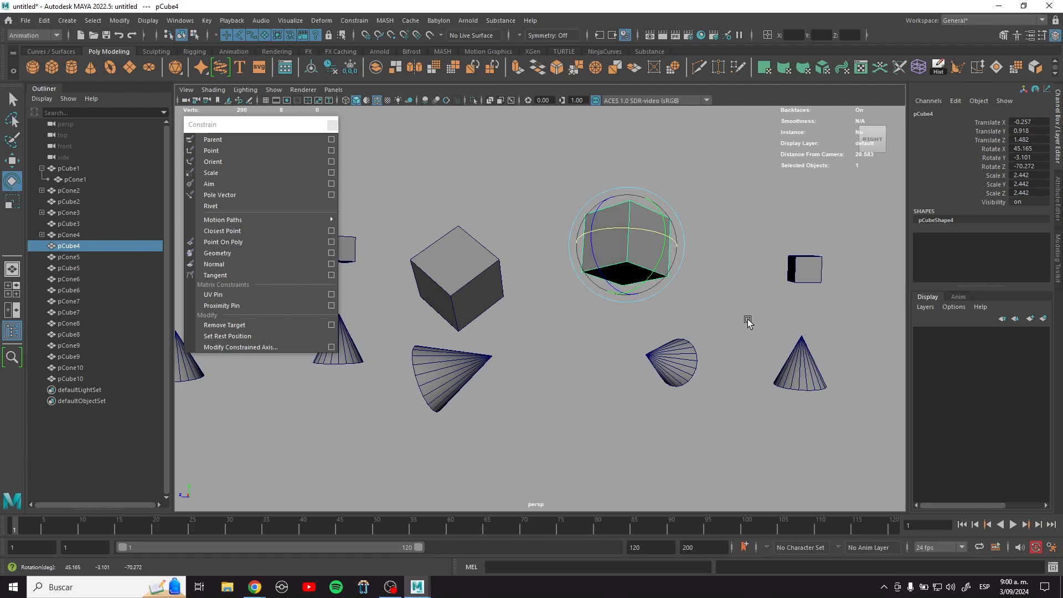
Step: Aim-constrain pCone5 to pCube5, using reset constraint options with Maintain offset enabled
middle_click_drag(747, 319, 659, 301, "alt")
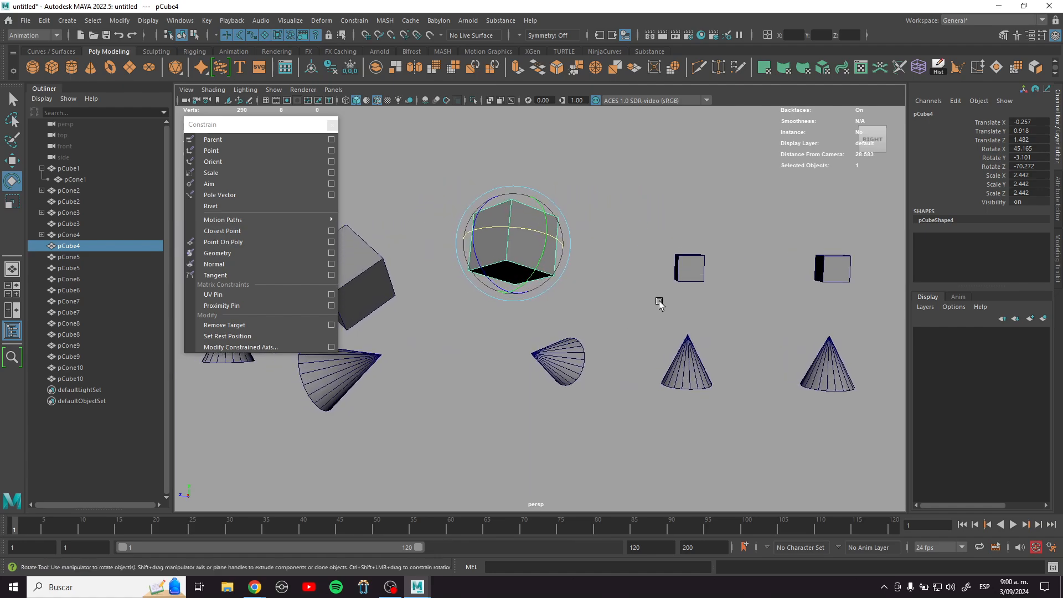
left_click(693, 262)
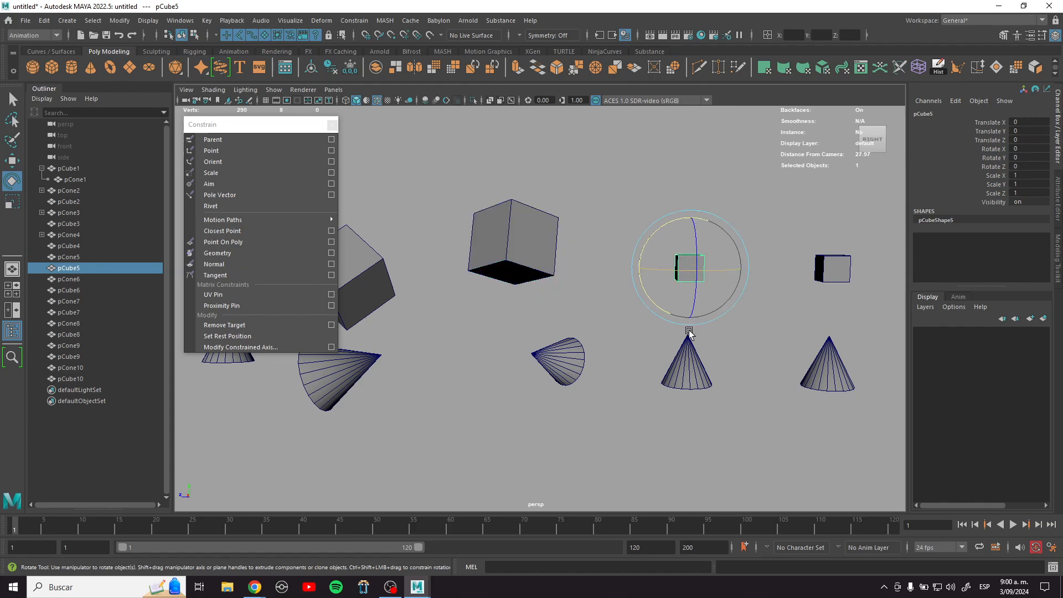
left_click(694, 370, "shift")
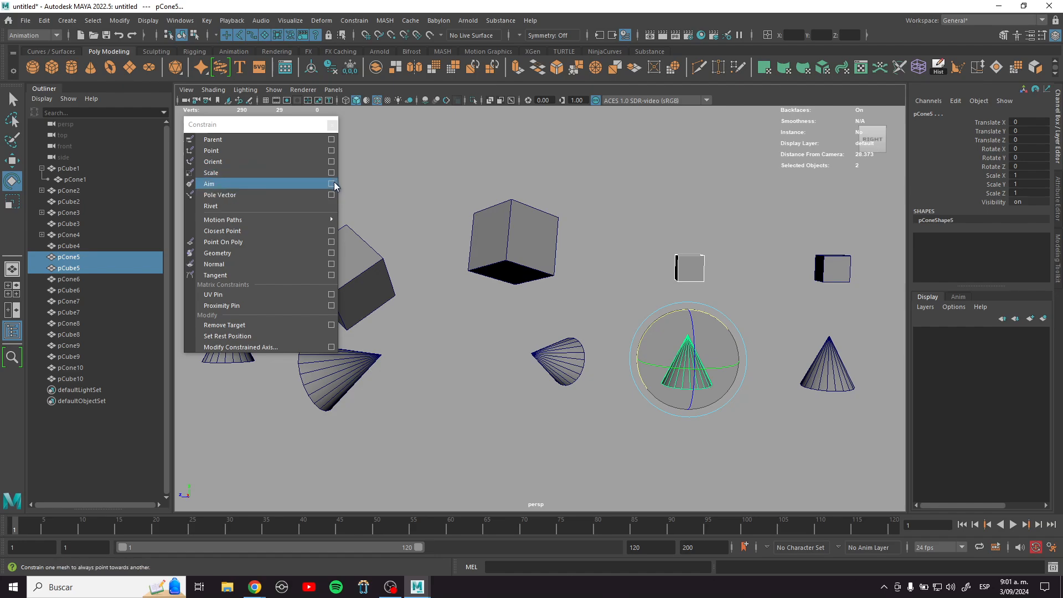
left_click(331, 183)
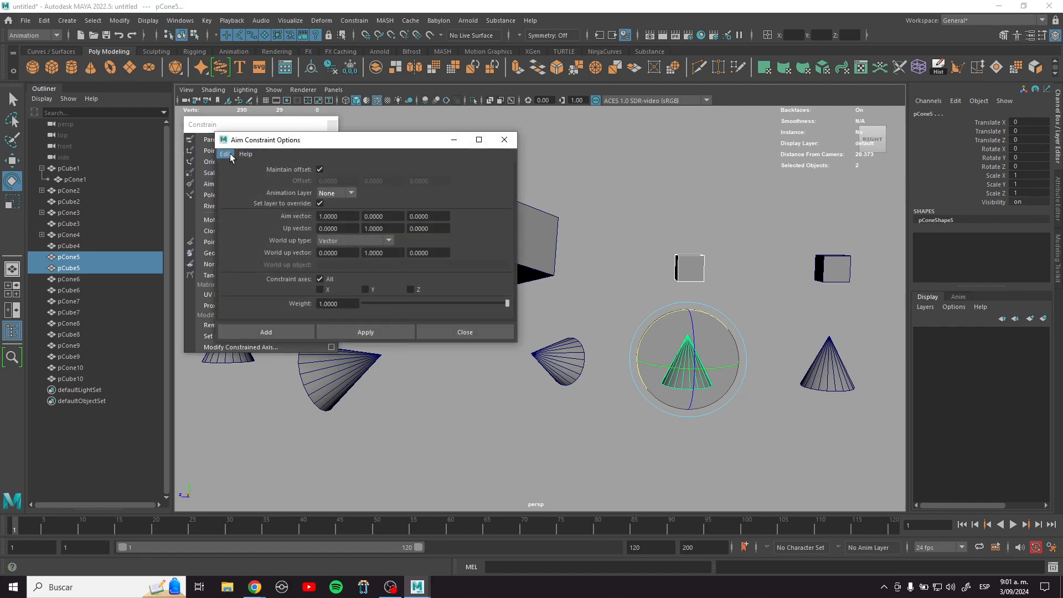
left_click(225, 154)
left_click(244, 178)
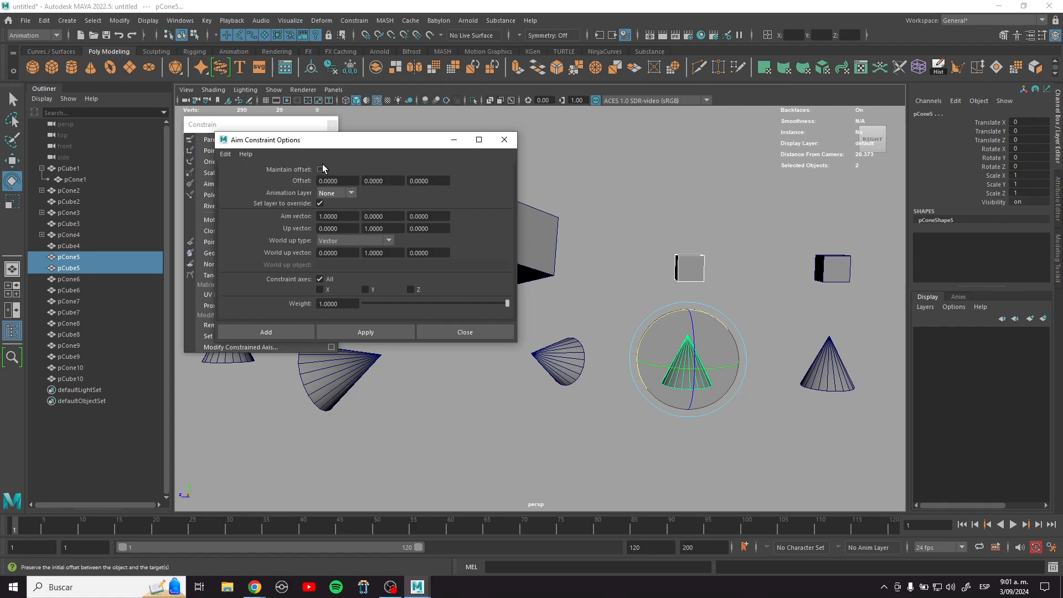
left_click(322, 165)
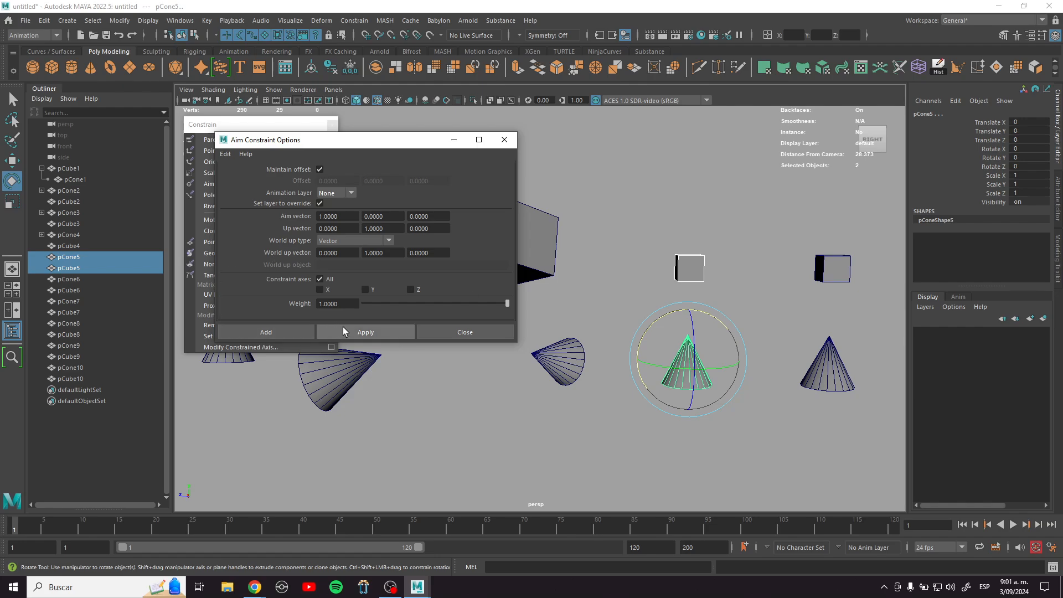
left_click(297, 331)
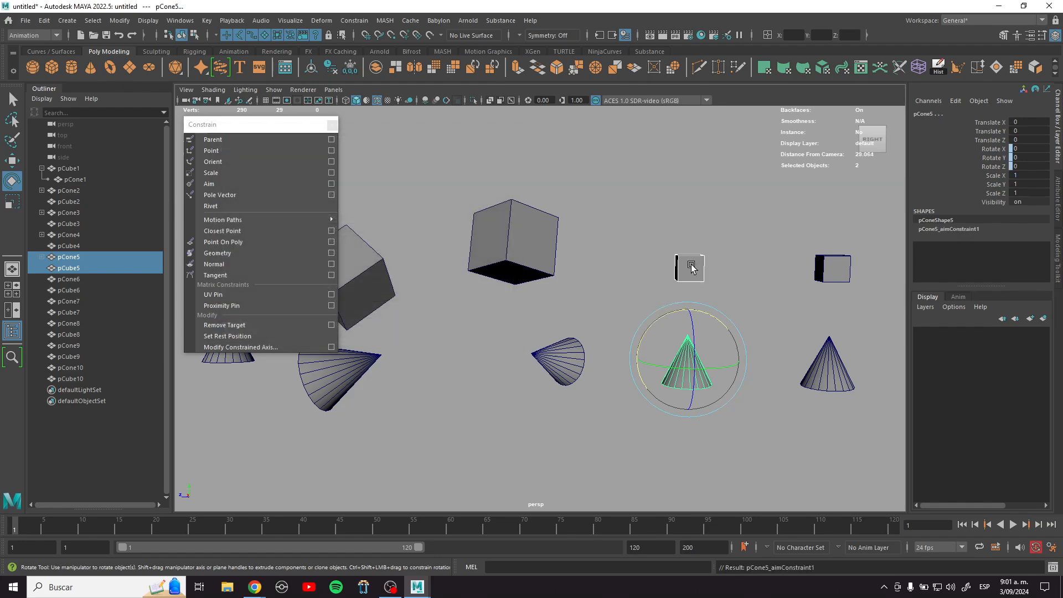
Step: Compare the constrained channels of pCone5 and pCone4, and rotate pCube4 to about 21.8 degrees around X
left_click(691, 268)
left_click(677, 361)
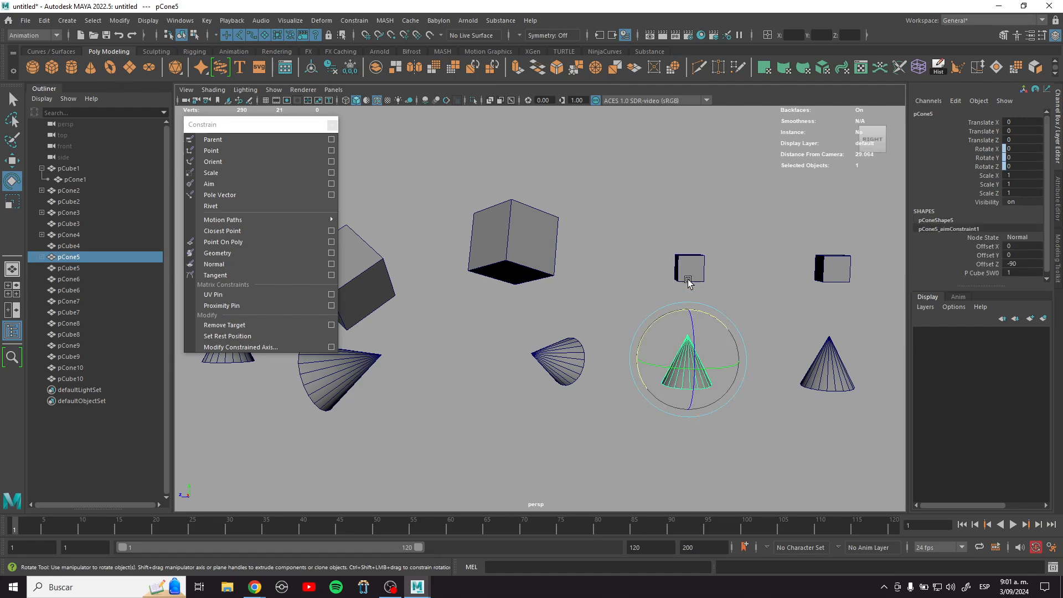
left_click(530, 260)
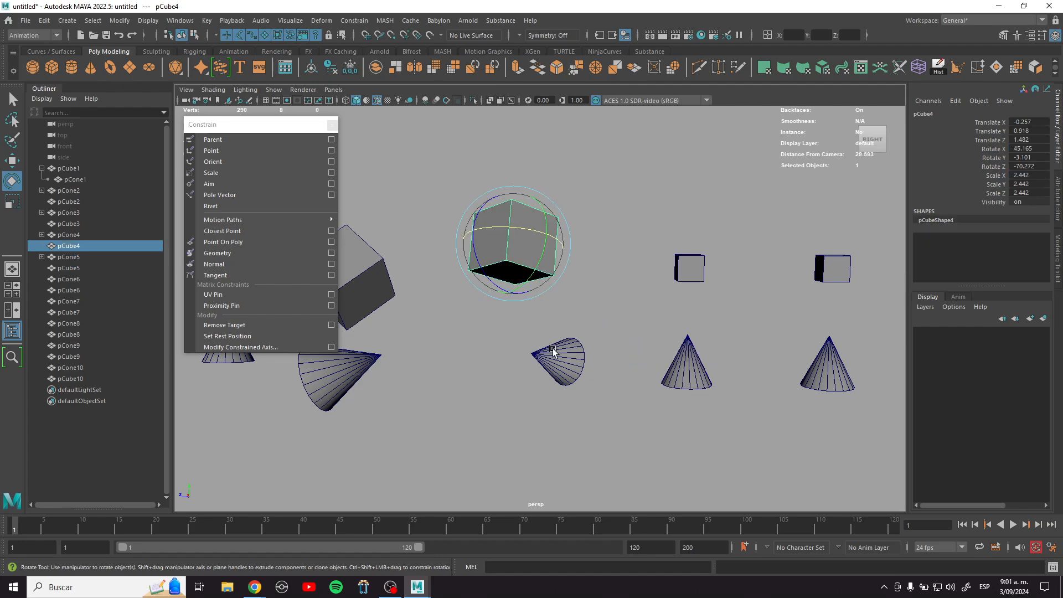
left_click(554, 378)
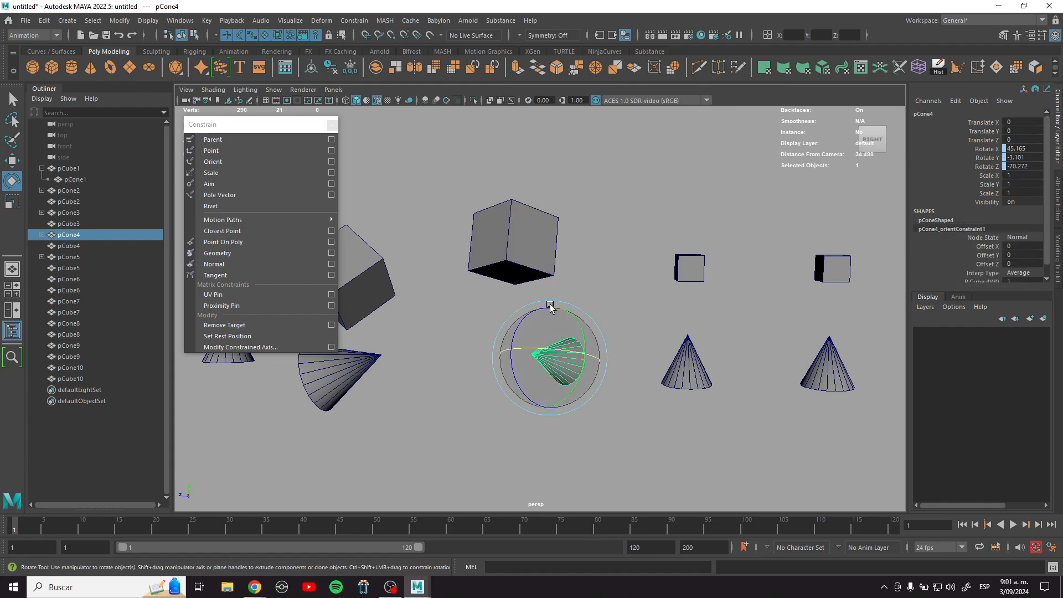
left_click(534, 254)
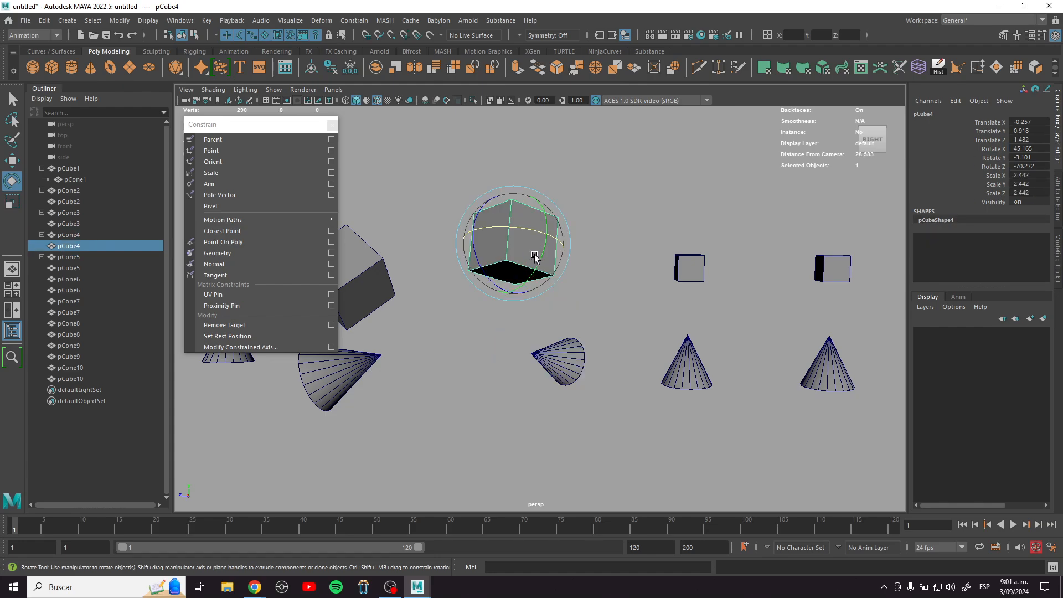
left_click_drag(520, 229, 539, 241)
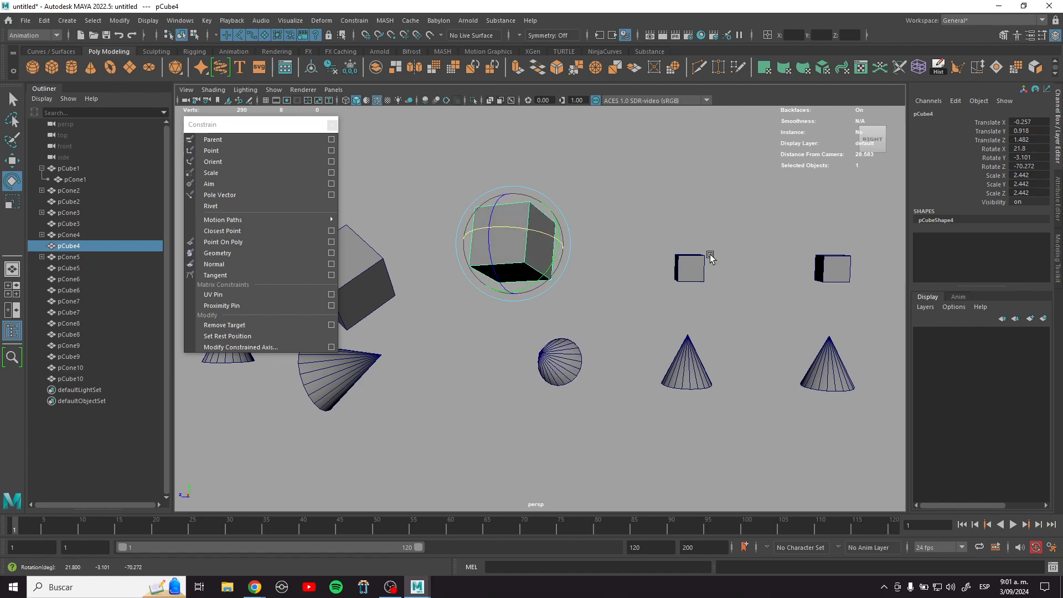
Step: Try rotating pCube5 about 40 degrees around X to test the aim constraint, and undo that rotation
left_click(696, 277)
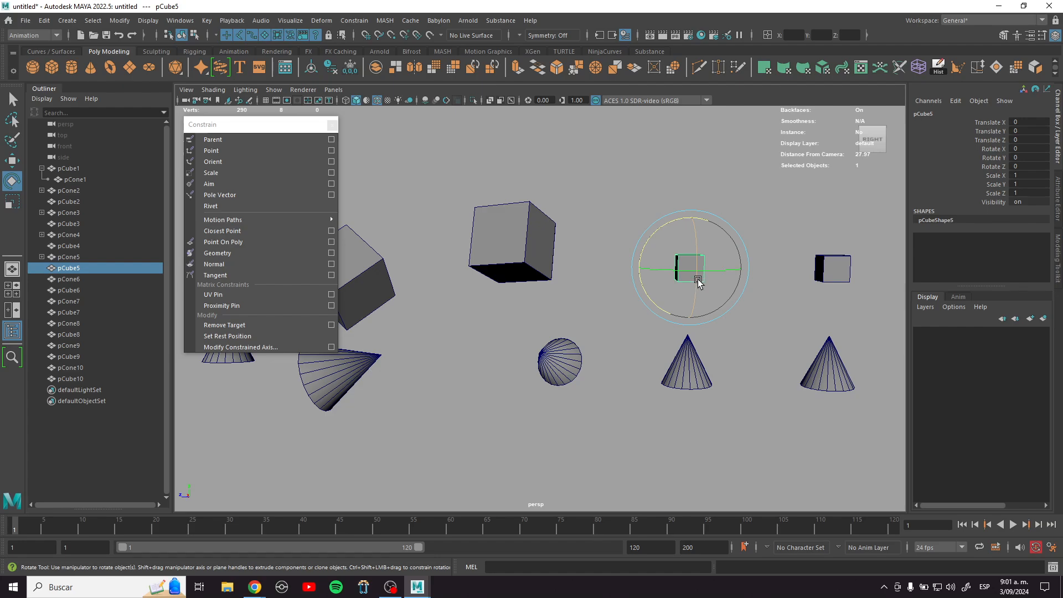
left_click_drag(679, 219, 687, 243)
key("ctrl+z")
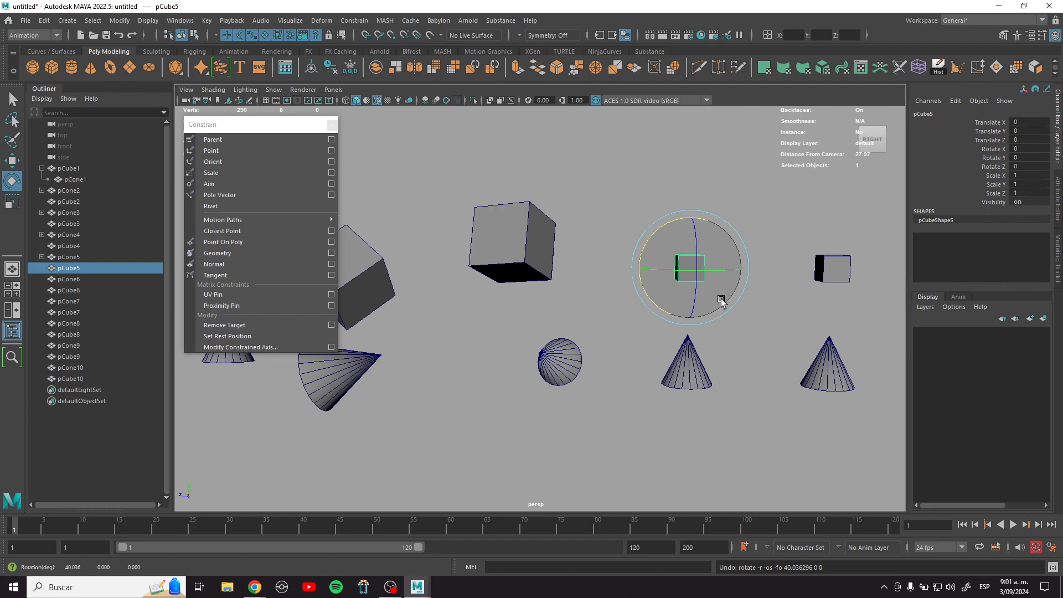
Step: Move pCube5 to about 8.73, 0.215, 3.635 to demonstrate the aim constraint on pCone5
key("w")
left_click_drag(686, 271, 714, 387)
left_click_drag(644, 272, 637, 224)
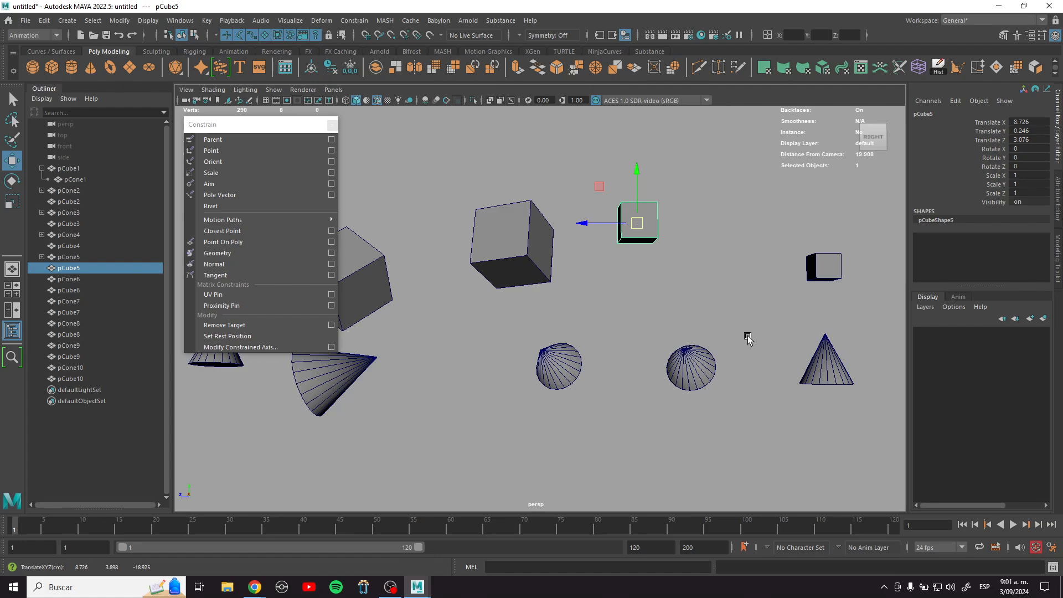
mouse_move(635, 227)
left_mouse_down()
mouse_move(669, 356)
mouse_move(543, 375)
mouse_move(724, 227)
mouse_move(628, 464)
mouse_move(612, 222)
mouse_move(626, 244)
left_mouse_up()
Step: Inspect the constrained rotation channels of pCone5 and move pCube5 to about 8.666, -0.171, 2.097
left_click(702, 370)
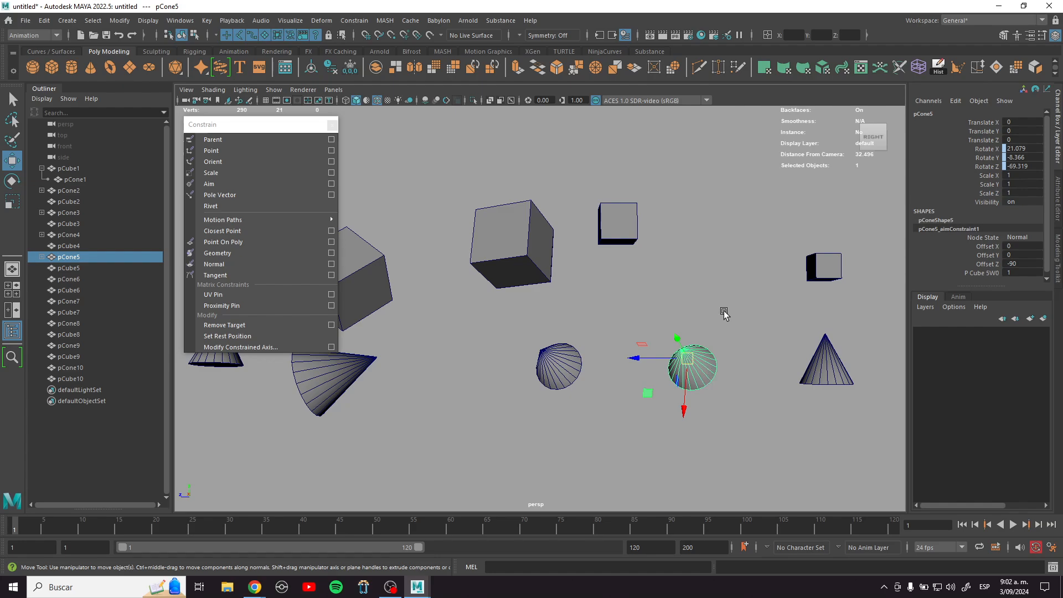
left_click_drag(741, 327, 466, 430, "shift")
left_click_drag(648, 284, 450, 148, "shift")
left_click(708, 348)
left_click(622, 237)
left_click(686, 363)
left_click_drag(676, 249, 618, 167)
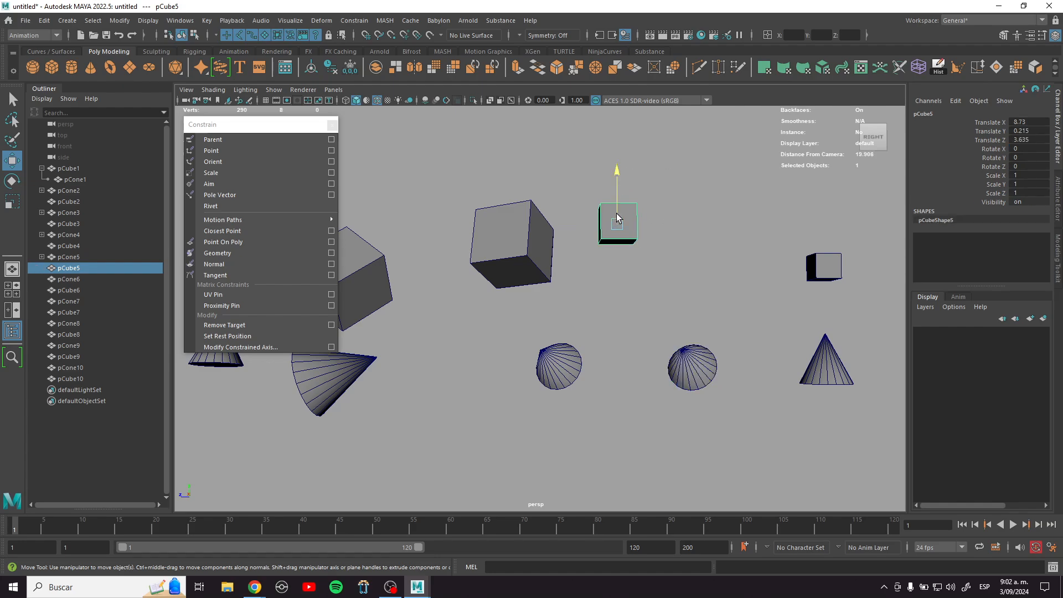
left_click_drag(616, 213, 671, 238)
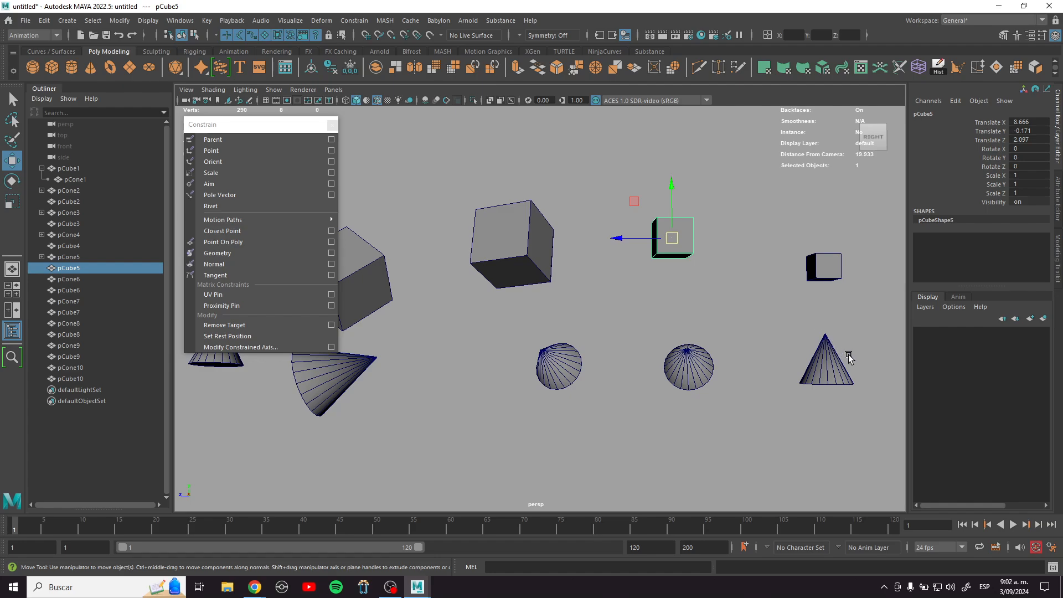
Step: Scale-constrain pCone6 to pCube6, using reset constraint options with Maintain offset enabled
left_click_drag(830, 336, 662, 231, "alt")
left_click(671, 257)
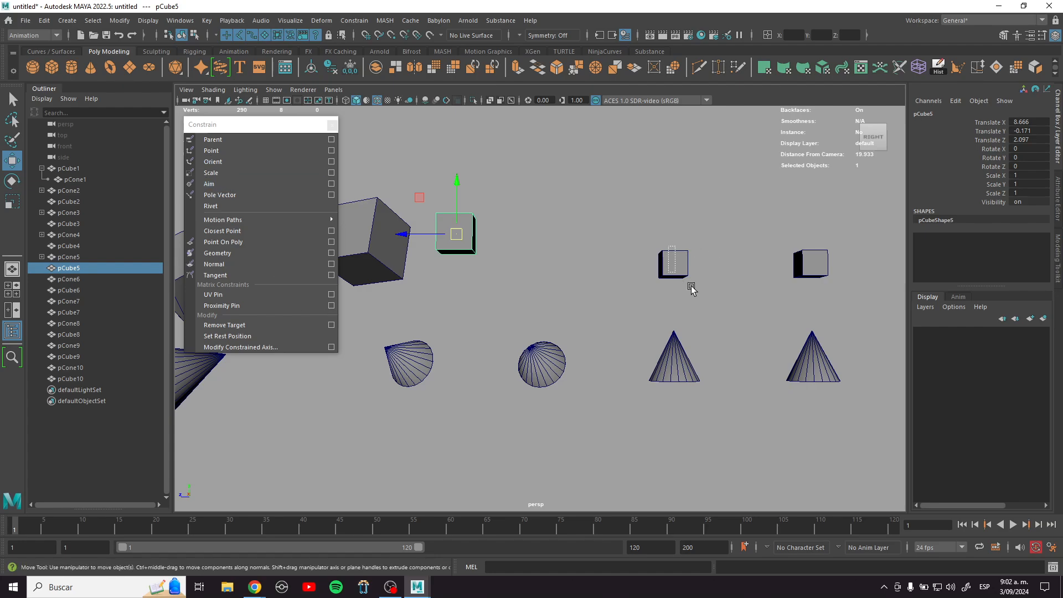
left_click(653, 381, "shift")
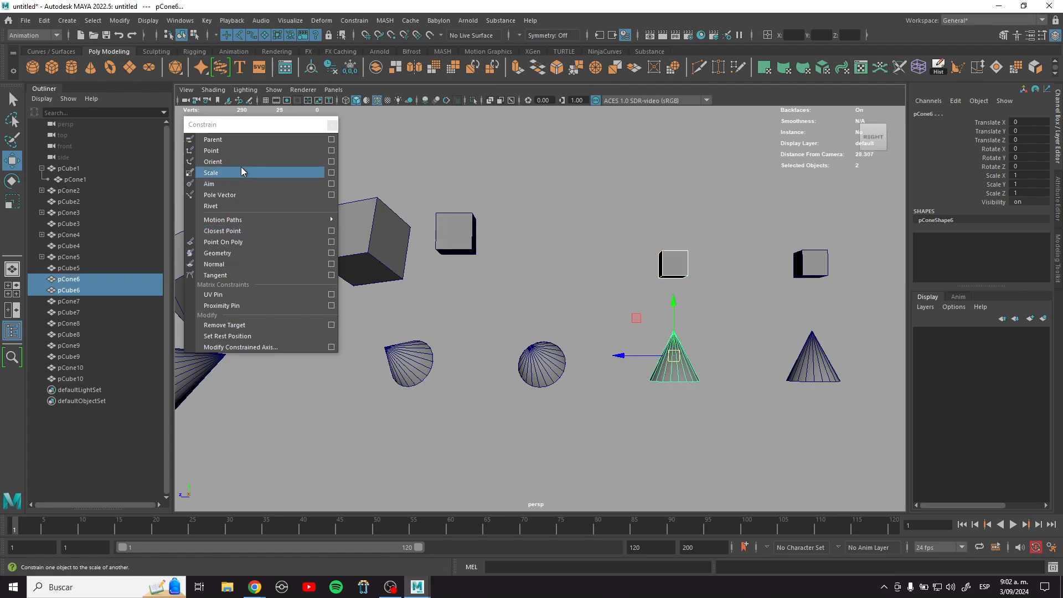
left_click(331, 173)
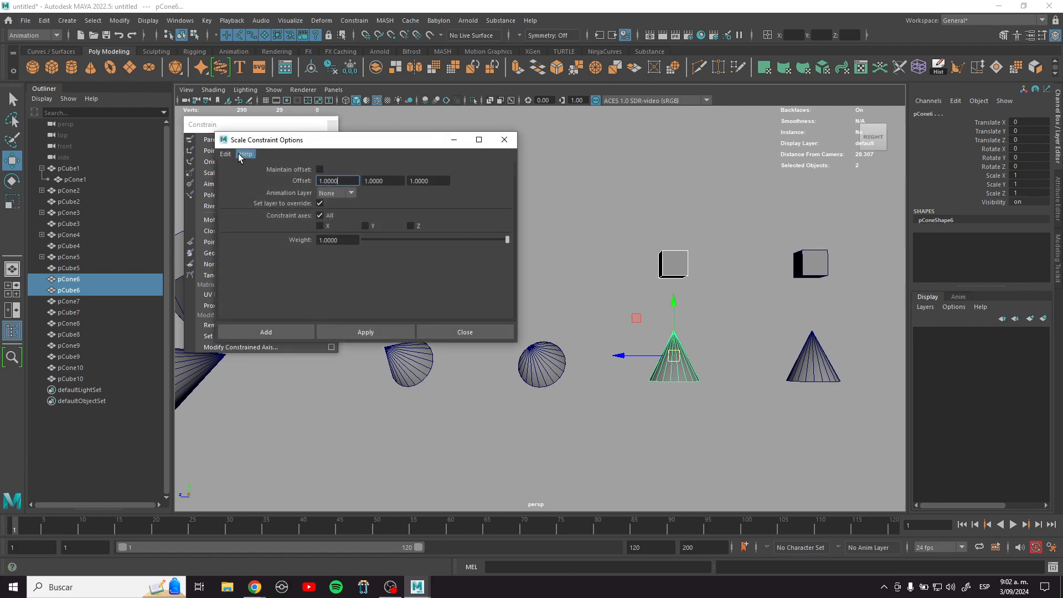
left_click(226, 155)
left_click(320, 169)
left_click(307, 331)
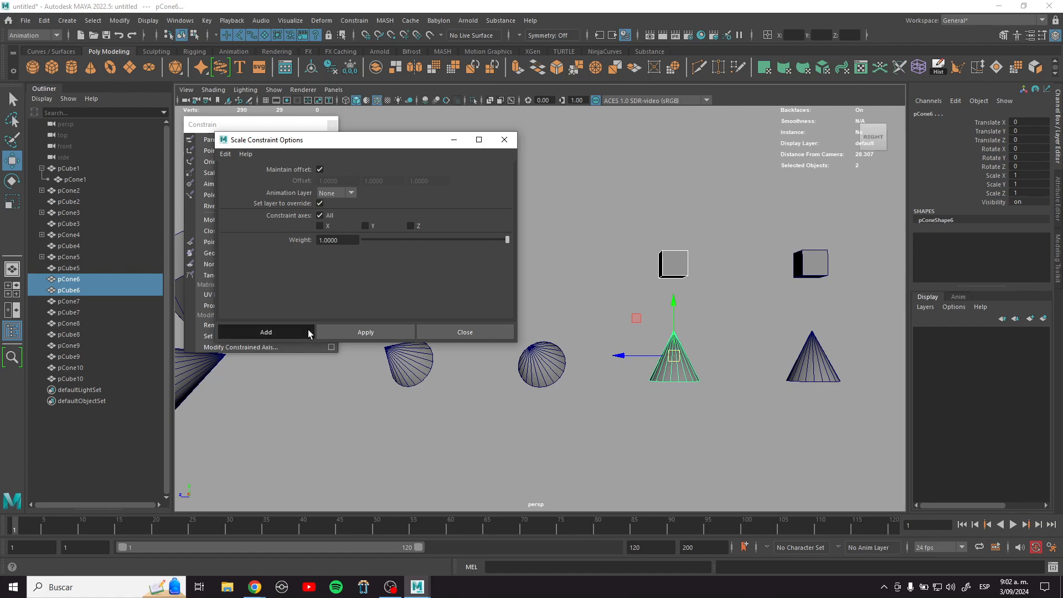
Step: Move pCube6 to about 0.12, 1.487, 3.401, rotate it about 98.885 degrees around Y and scale it uniformly to about 1.398
left_click(677, 266)
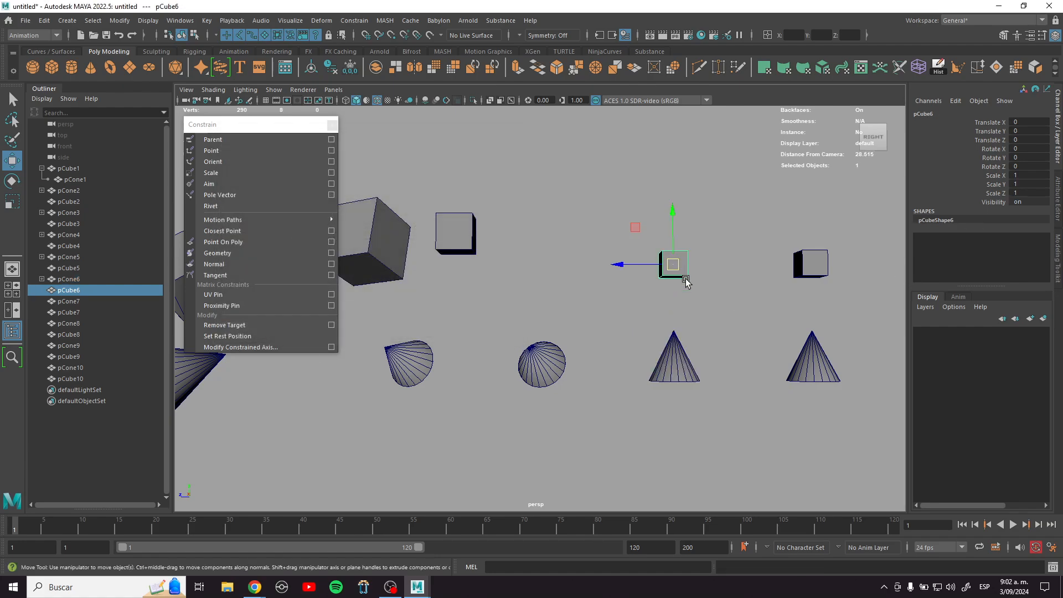
left_click_drag(661, 264, 598, 253)
key("e")
key("r")
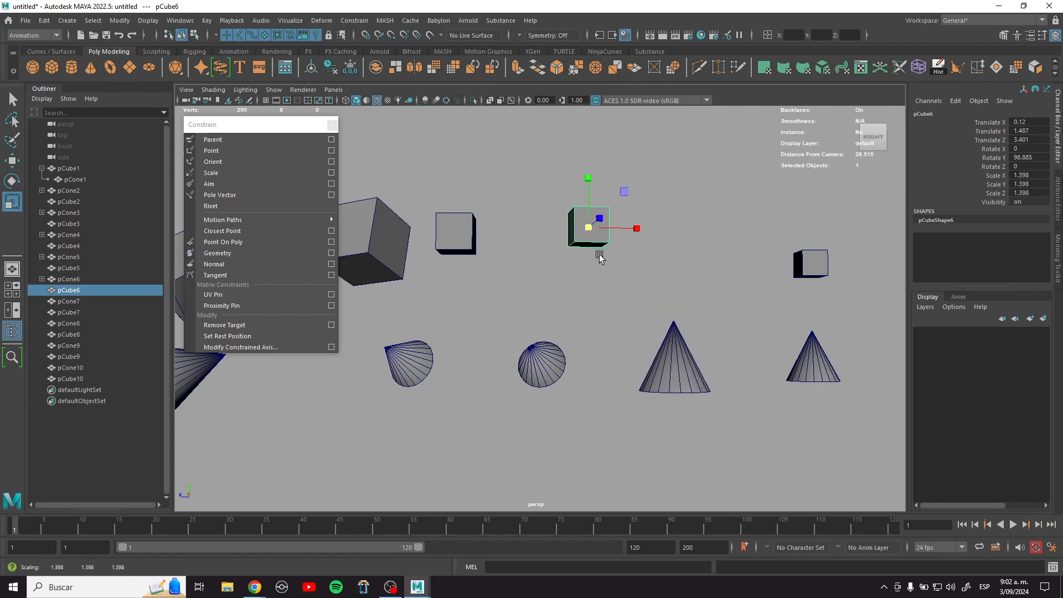
Step: Move pCube6 along its local X axis to about -0.178, 1.487, 1.493
left_click_drag(753, 334, 728, 347, "alt")
middle_click_drag(728, 347, 530, 293, "alt")
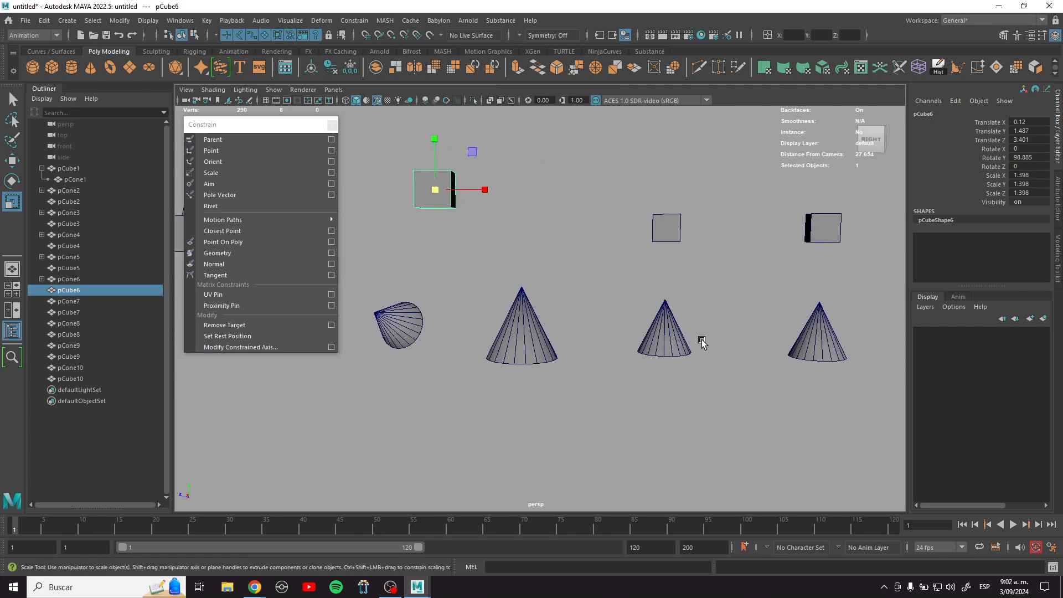
right_click_drag(703, 342, 698, 313, "alt")
left_click_drag(698, 313, 702, 313, "alt")
right_click_drag(674, 312, 699, 324, "alt")
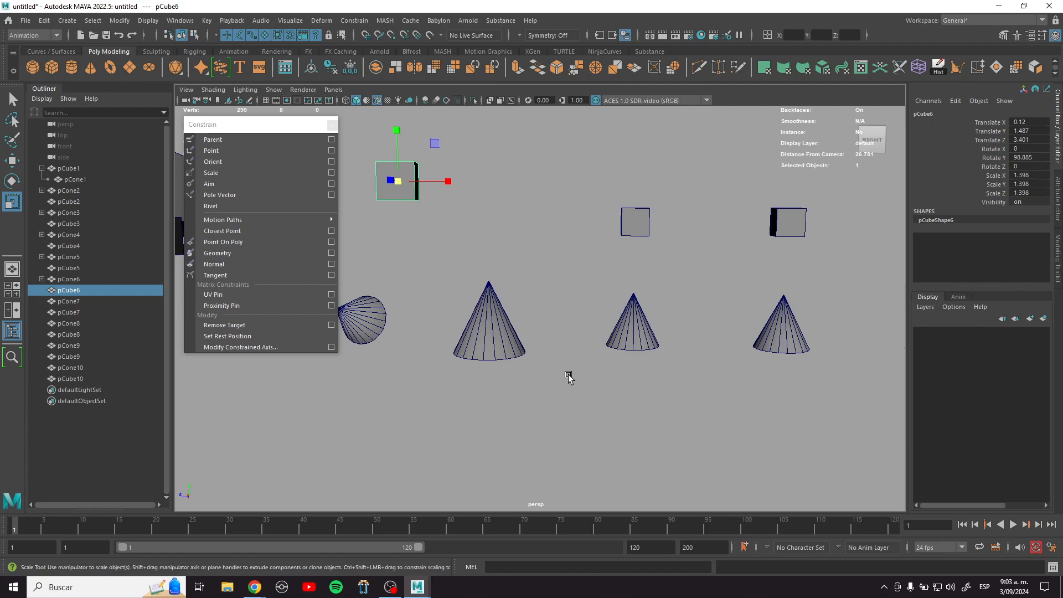
key("w")
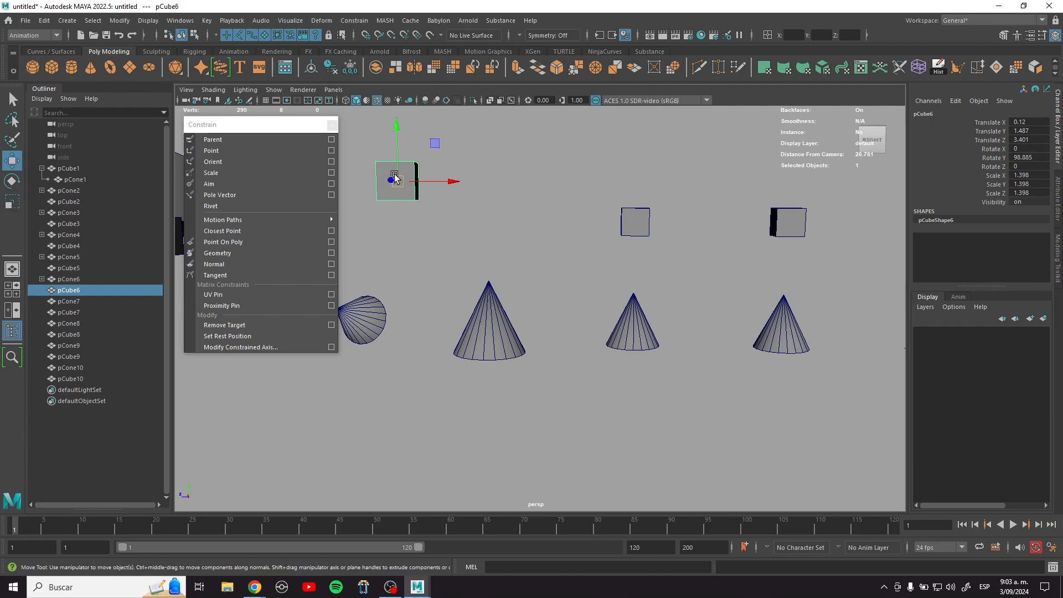
left_click_drag(411, 181, 463, 182)
Step: Point-constrain pCone7 to pCube7, keeping the cone's offset below the cube
middle_click_drag(854, 323, 803, 312, "alt")
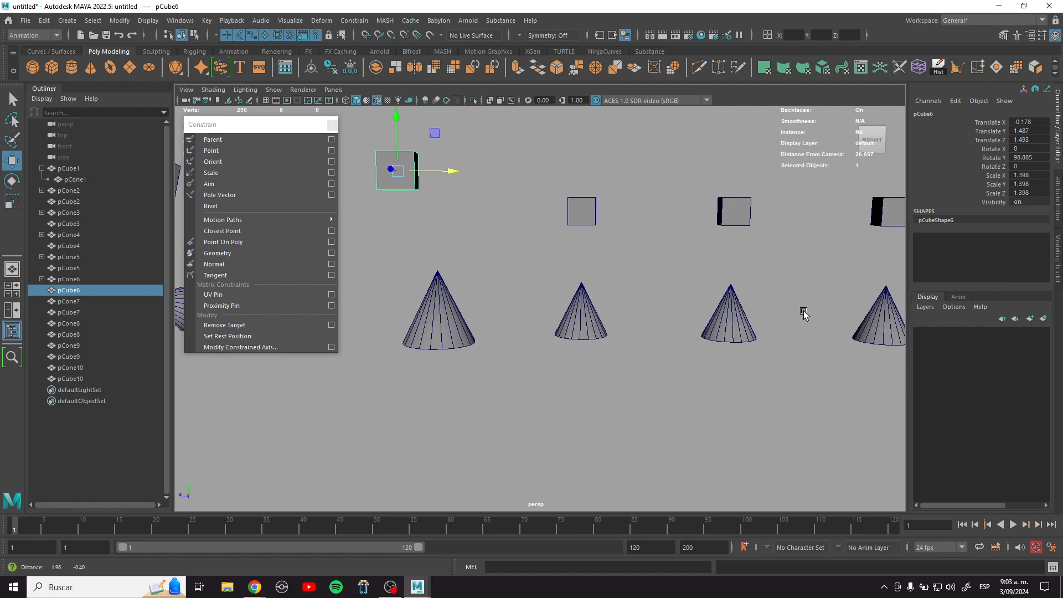
right_click_drag(614, 268, 703, 299, "alt")
middle_click_drag(703, 299, 557, 337, "alt")
right_click_drag(666, 348, 586, 318, "alt")
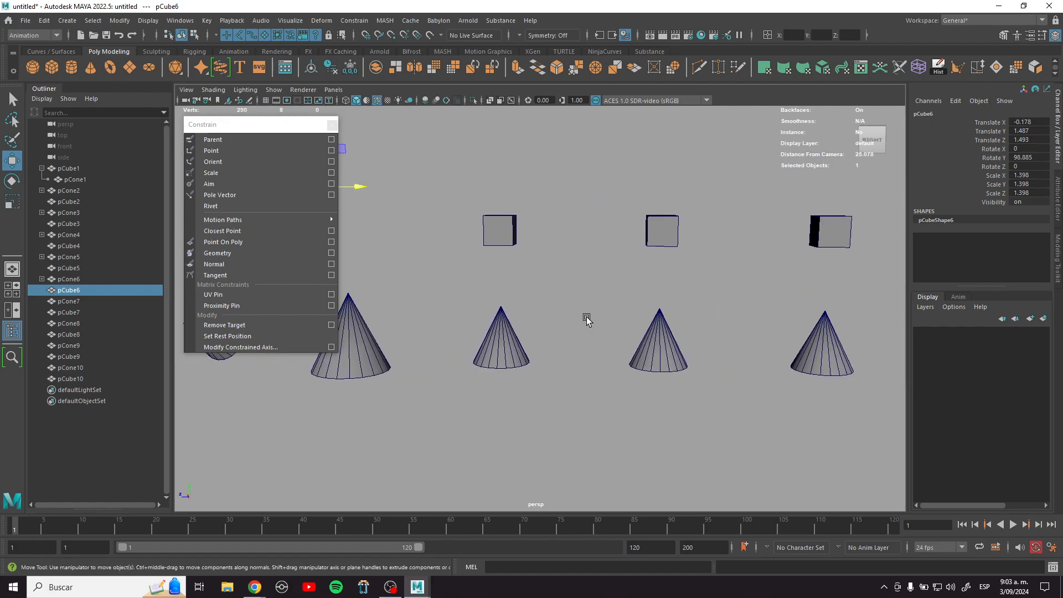
left_click_drag(586, 320, 614, 320, "alt")
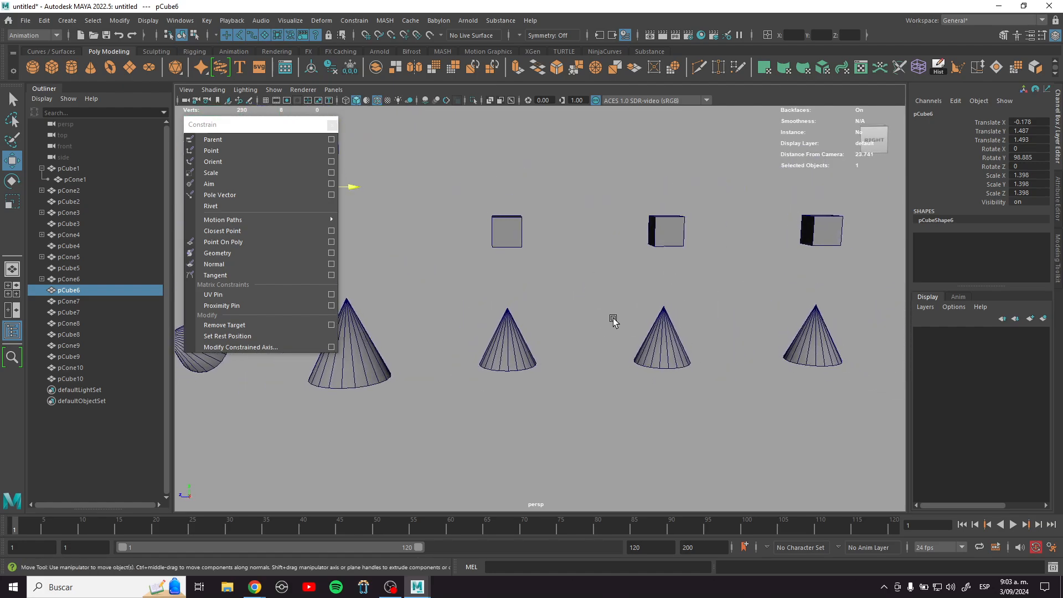
left_click(502, 230)
left_click(531, 359, "shift")
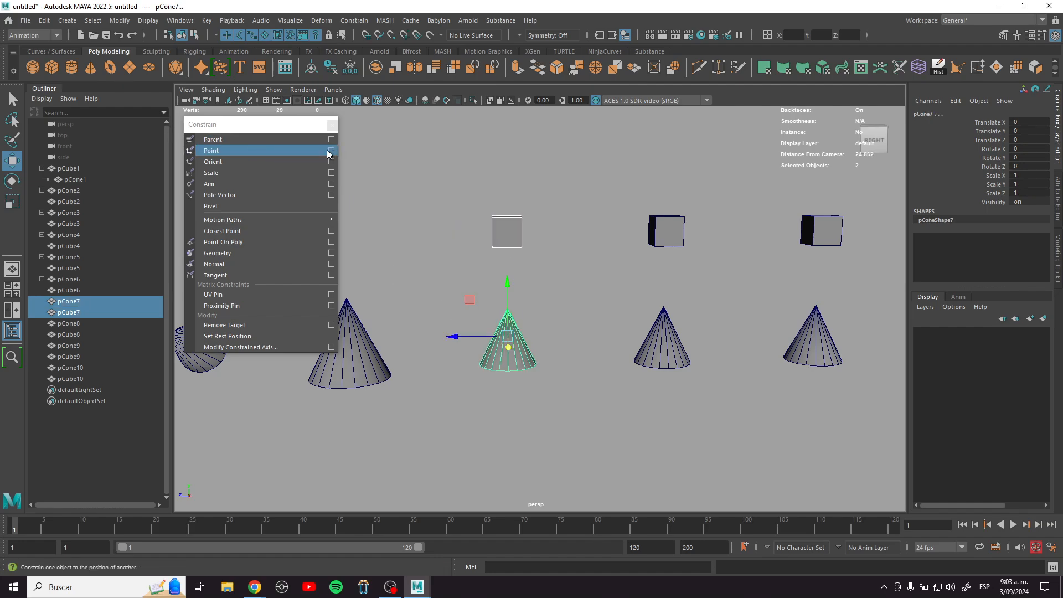
left_click(308, 151)
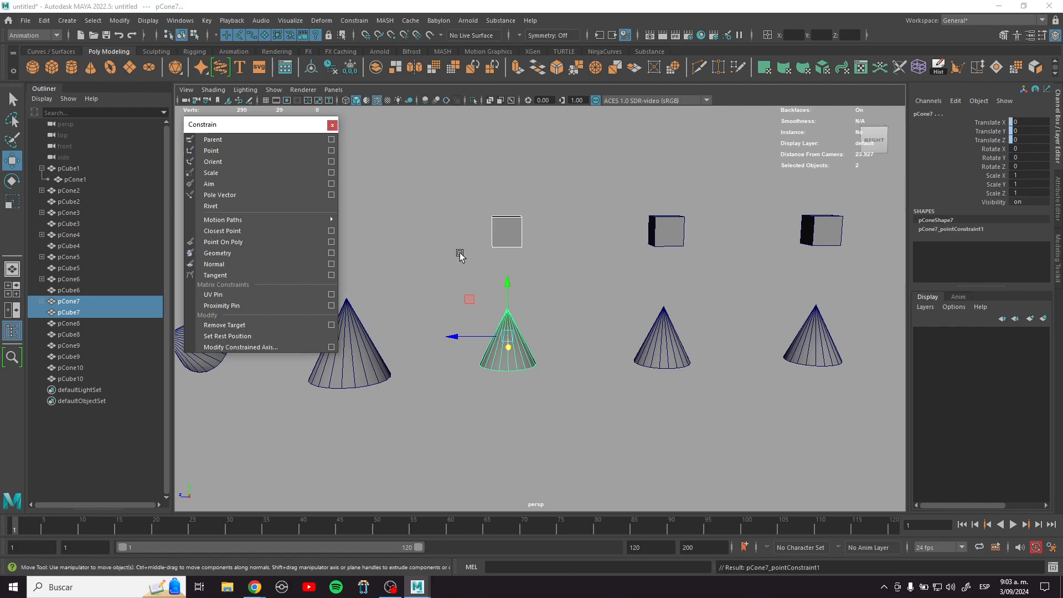
Step: Add an orient constraint and a scale constraint on pCone7, driven by pCube7
left_click_drag(489, 213, 530, 266)
left_click(506, 332, "shift")
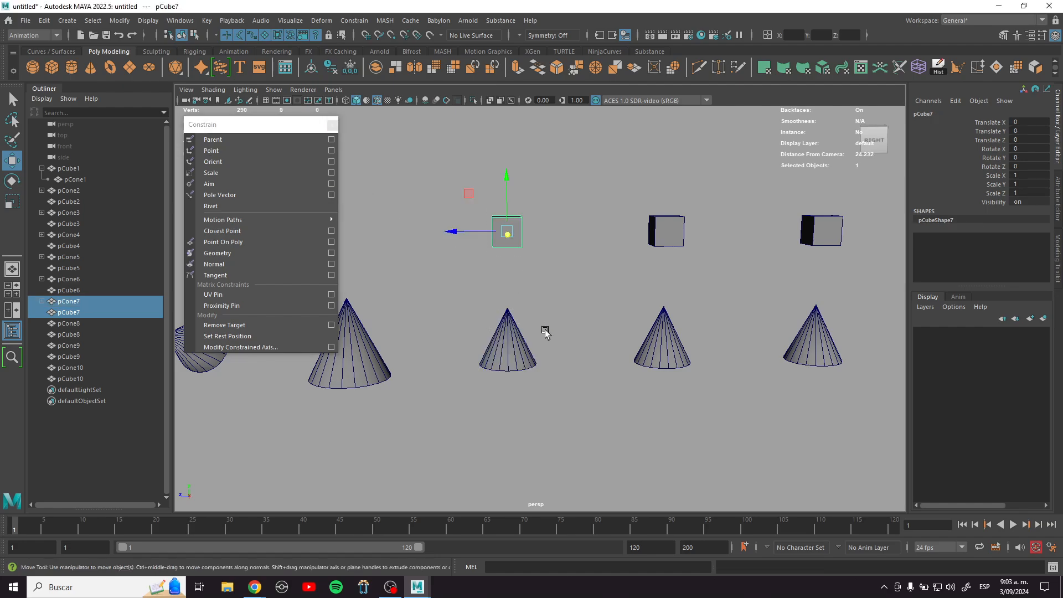
left_click(253, 160)
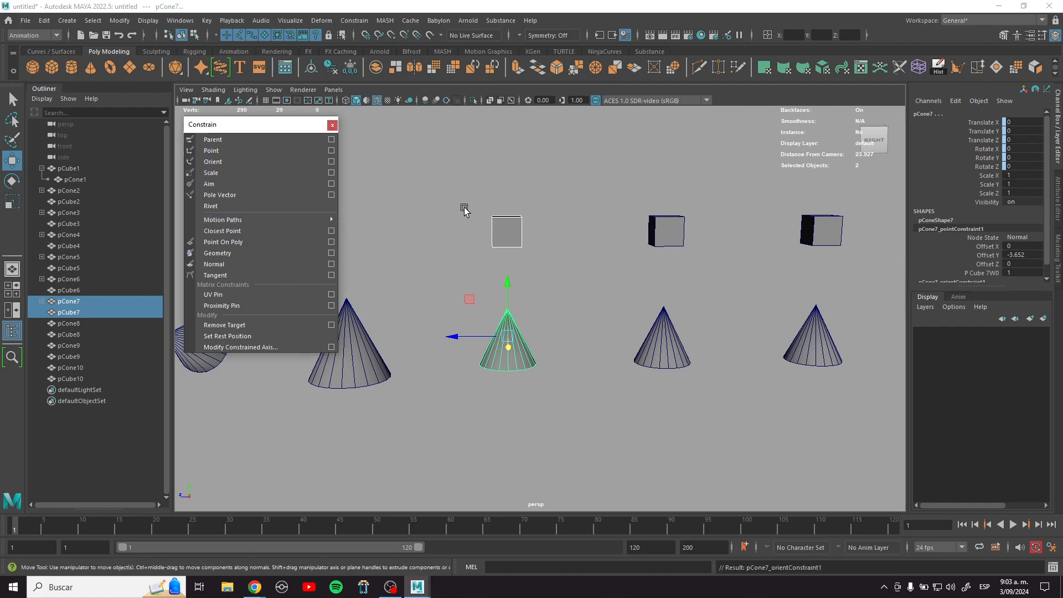
left_click_drag(465, 208, 543, 244)
left_click(510, 342, "shift")
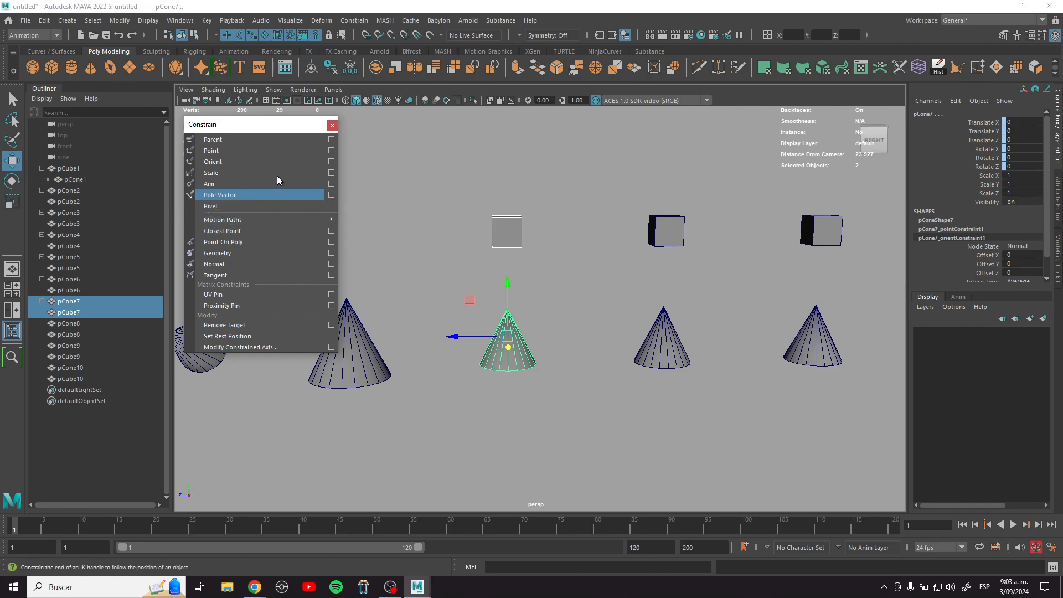
left_click(222, 173)
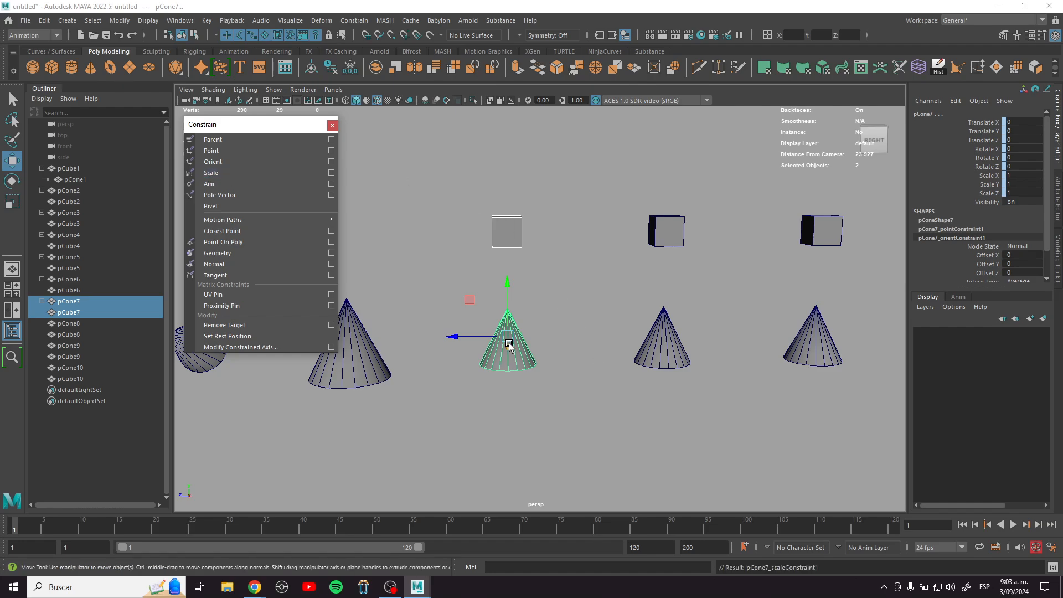
Step: Scale pCube7 uniformly to about 0.828 to demonstrate the scale constraint on pCone7
mouse_move(542, 316)
left_mouse_down("alt")
mouse_move(565, 323)
mouse_move(556, 313)
left_mouse_up("alt")
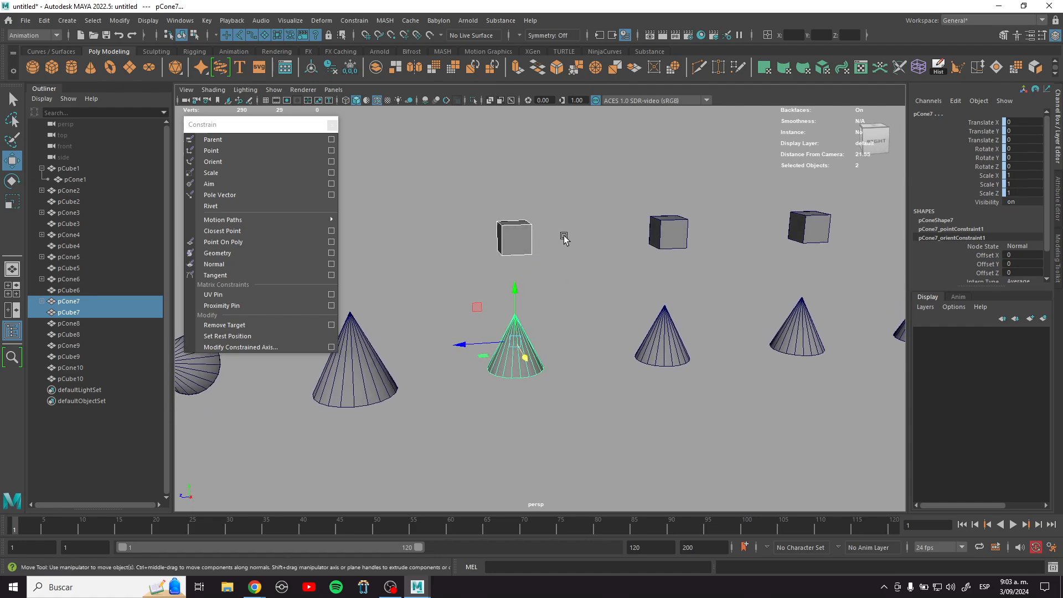
left_click(508, 228)
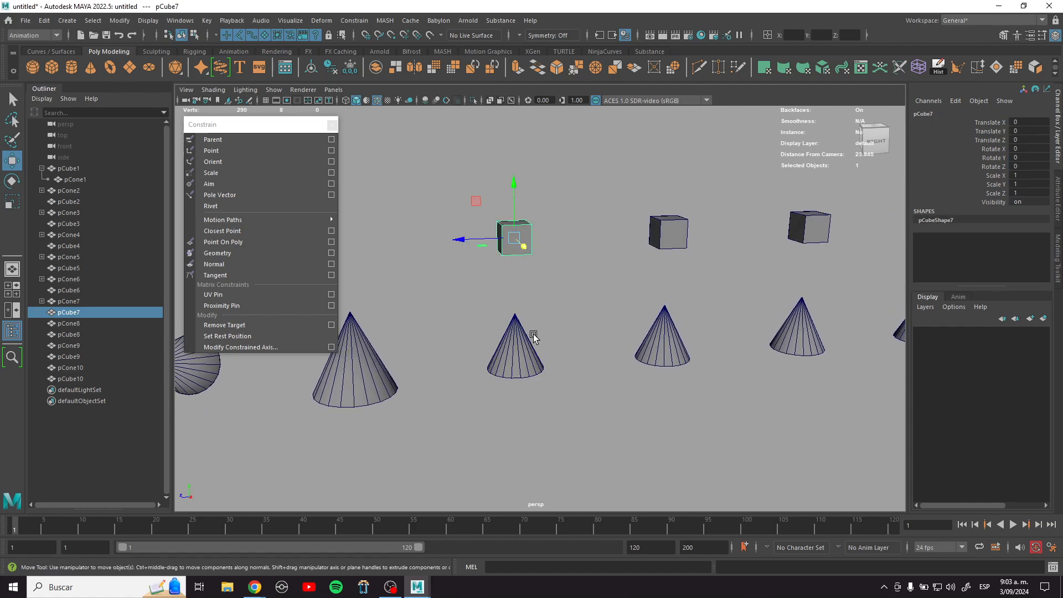
left_click(524, 370)
left_click(512, 239)
key("r")
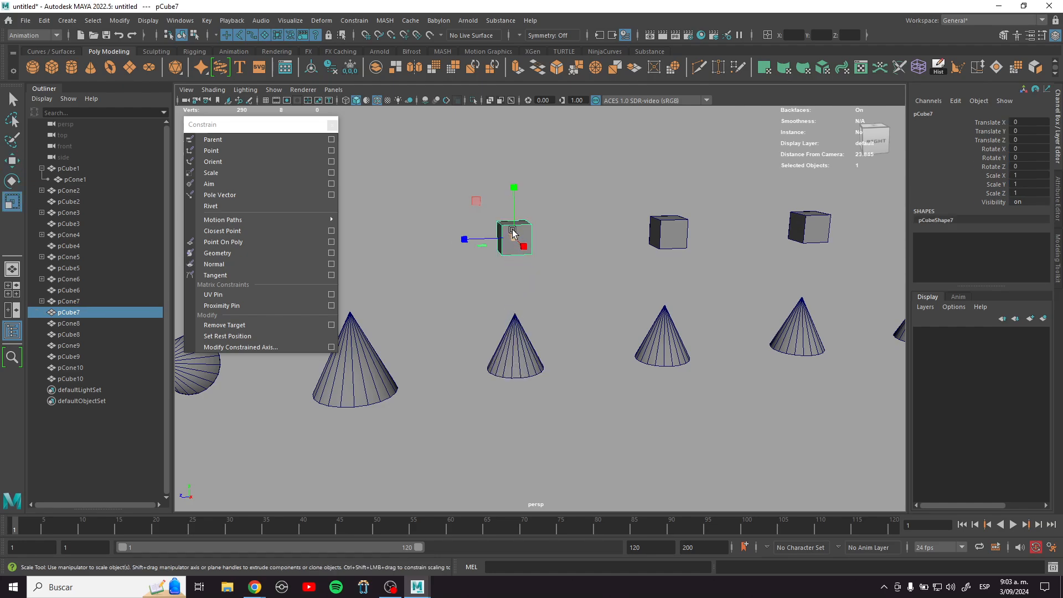
mouse_move(513, 232)
left_mouse_down()
mouse_move(540, 231)
mouse_move(516, 236)
mouse_move(489, 191)
mouse_move(529, 237)
left_mouse_up()
Step: Move pCube7 to about 0.009, 0.054, -0.112 and rotate it to about -13.7 degrees around X
key("w")
key("e")
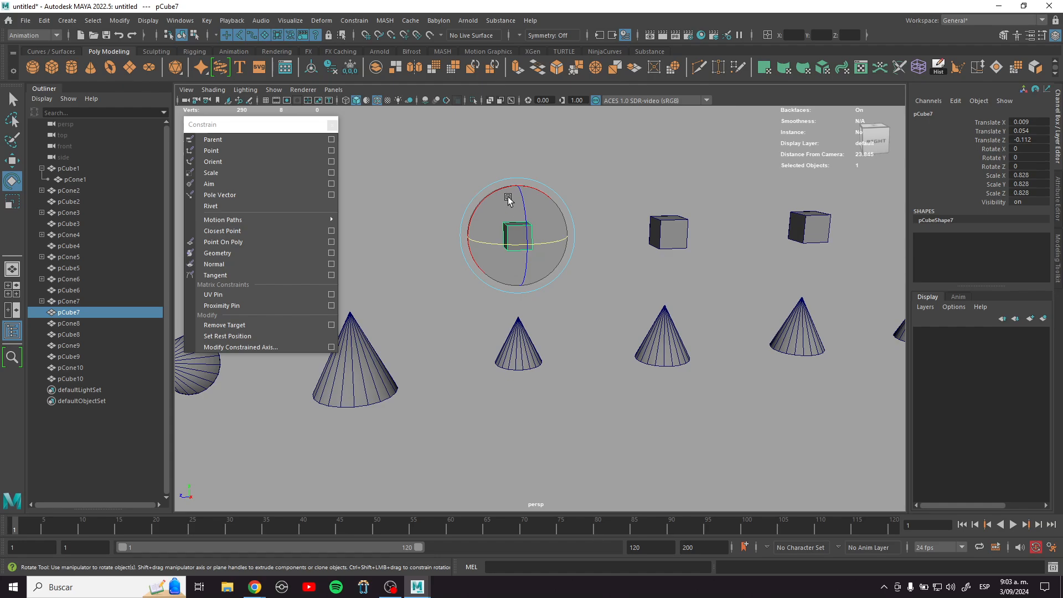
left_click_drag(508, 200, 508, 228)
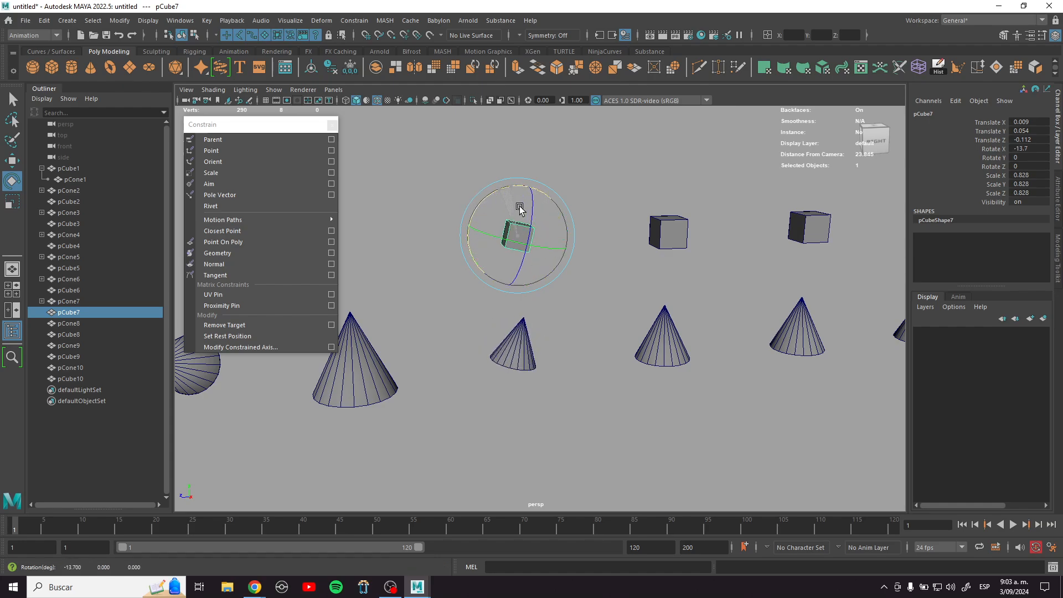
Step: Inspect pCone7's constrained channels and try moving the cone on its own to about 1.173, -4.44, 0.337
left_click(526, 352)
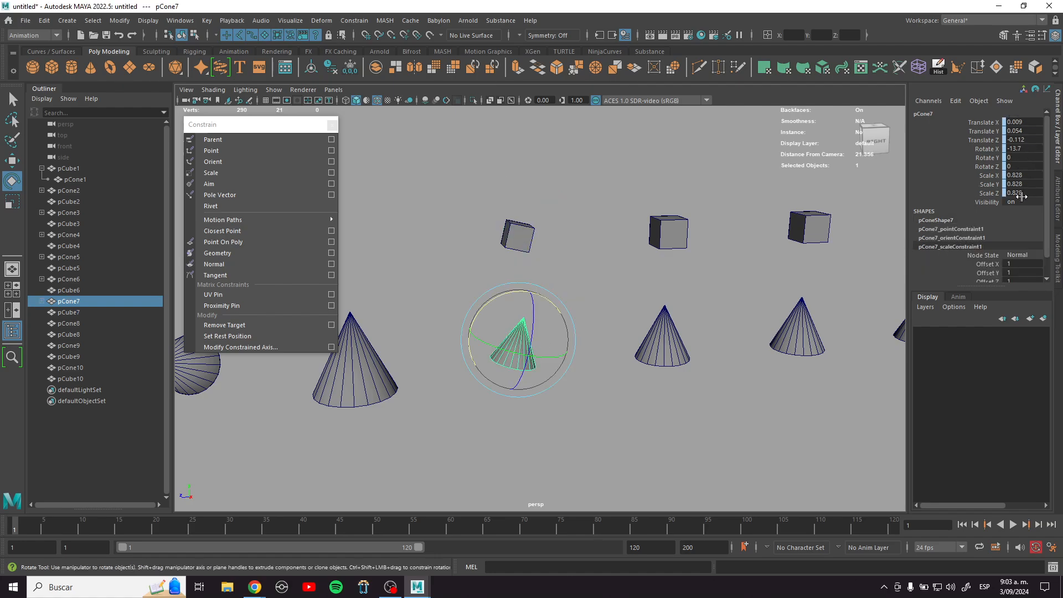
right_click_drag(639, 378, 590, 299, "alt")
key("w")
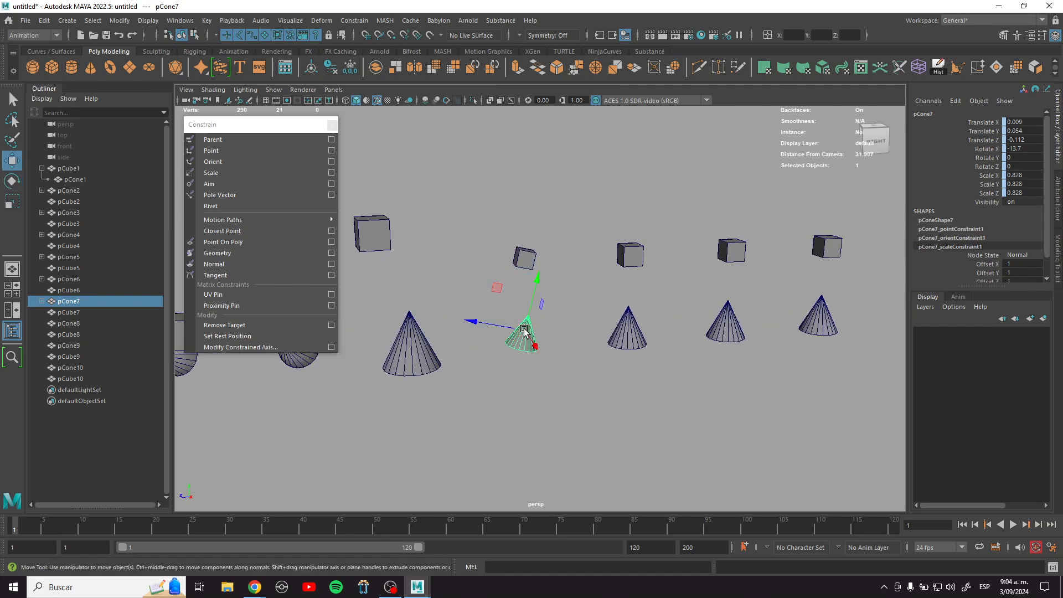
left_click_drag(524, 331, 516, 455)
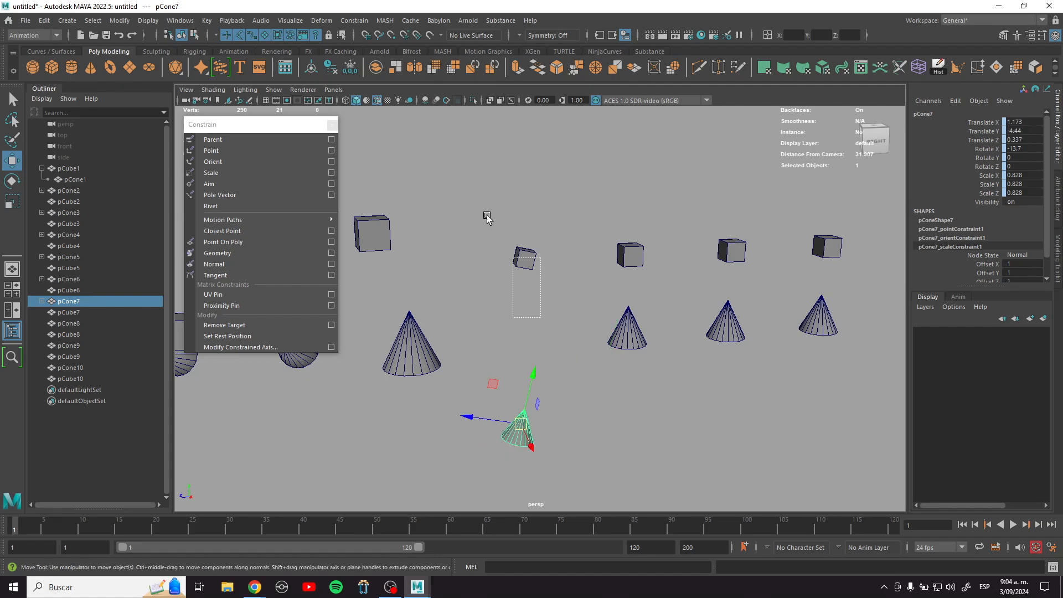
Step: Move pCube7 to about -0.204, 0.7, 0.034 and compare the channels of pCone7, pCube8 and pCube7
left_click(523, 264)
mouse_move(515, 255)
left_mouse_down()
mouse_move(512, 225)
mouse_move(487, 242)
mouse_move(511, 241)
left_mouse_up()
left_click(529, 329)
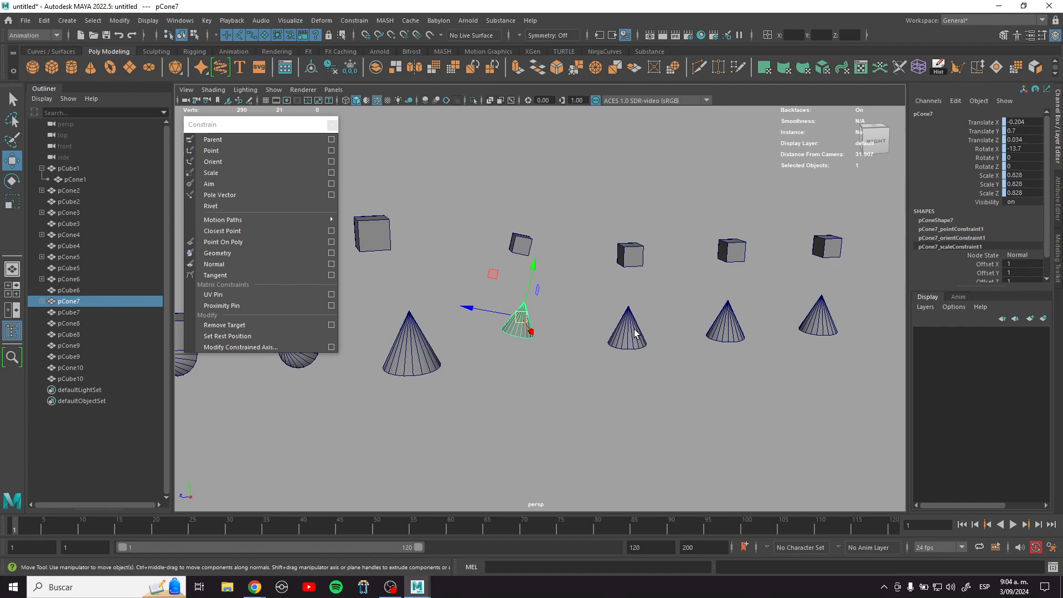
left_click(631, 251)
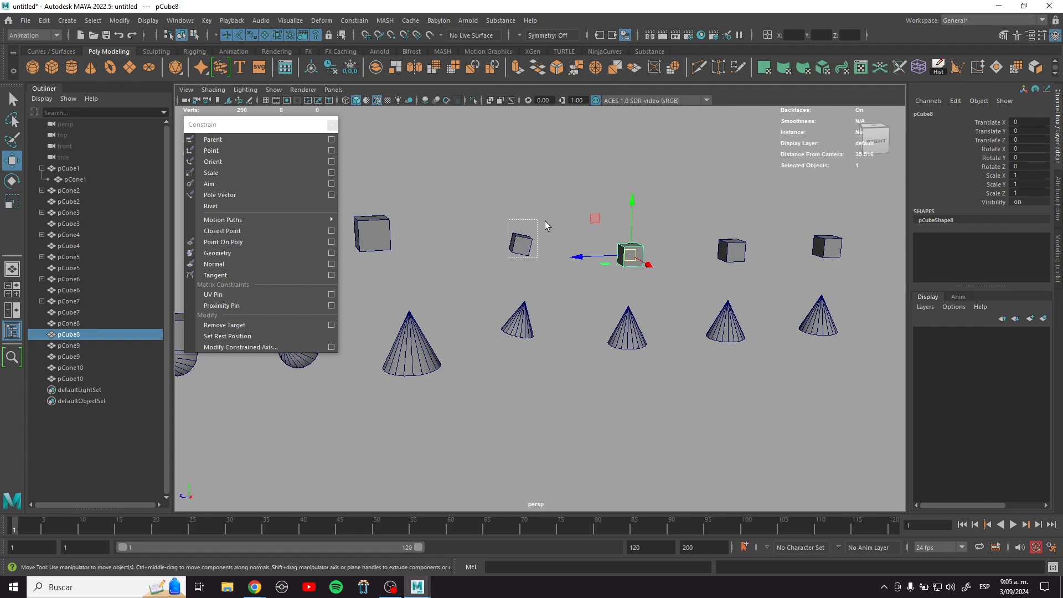
left_click(522, 243)
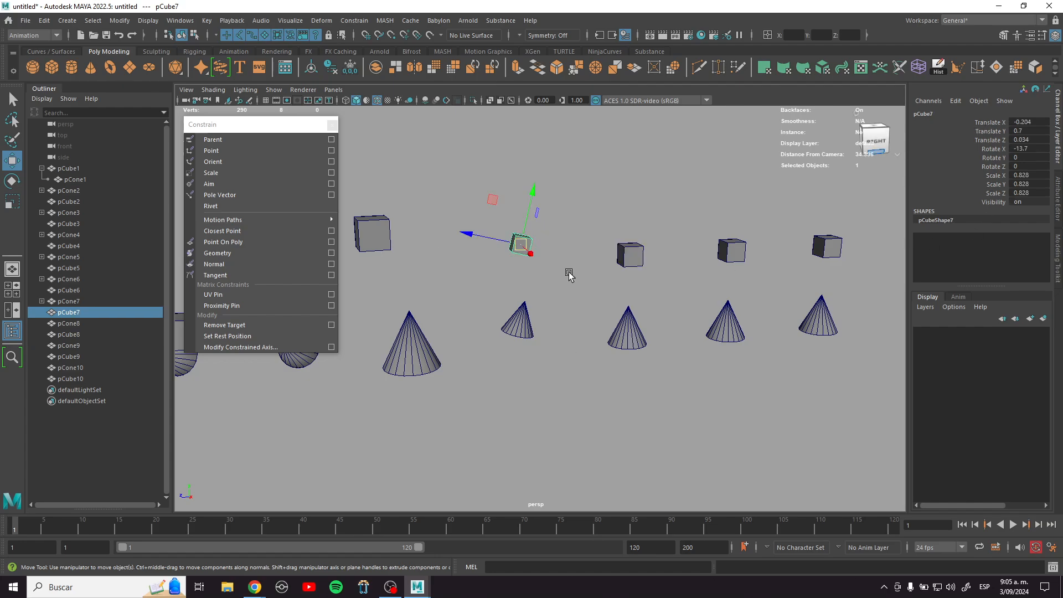
left_click(513, 320)
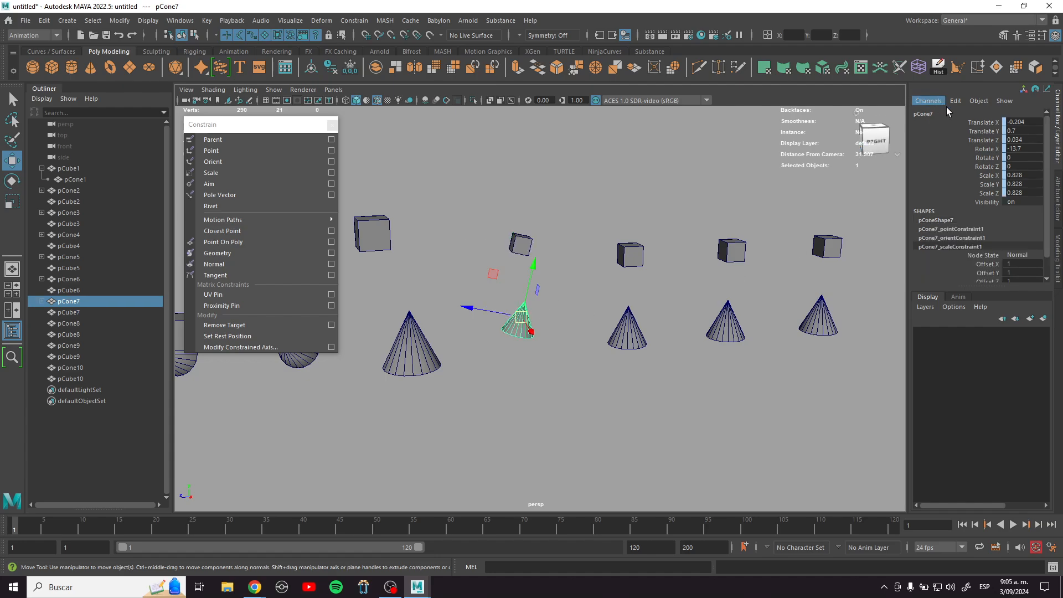
left_click_drag(563, 256, 498, 210)
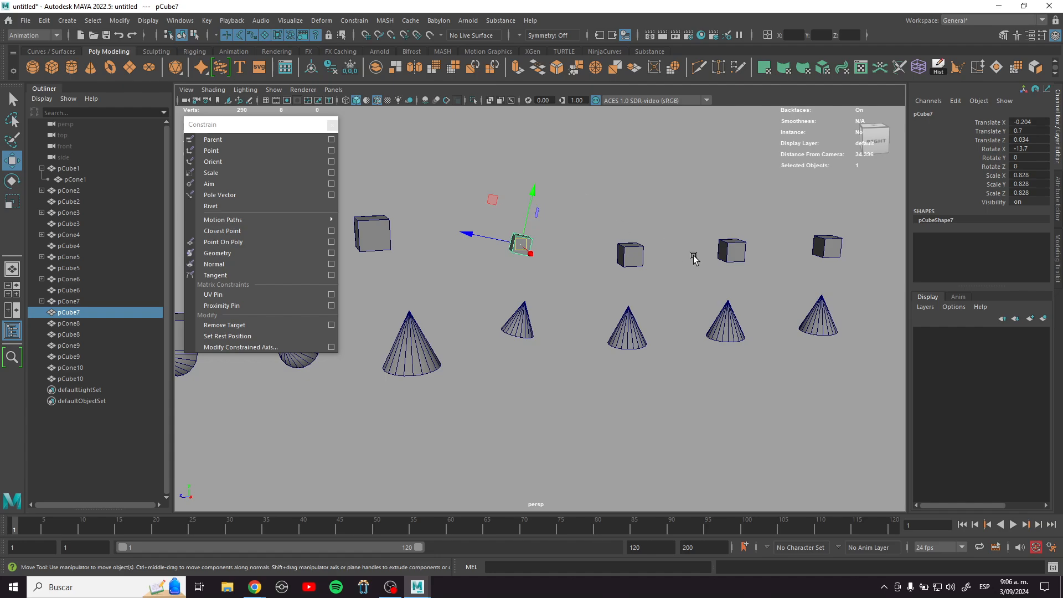
Step: Move pCube8 freely away from its start position to about X -0.28, Y -0.12, Z -2.34
scroll(671, 235, "up", 4)
middle_click_drag(676, 261, 614, 280, "alt")
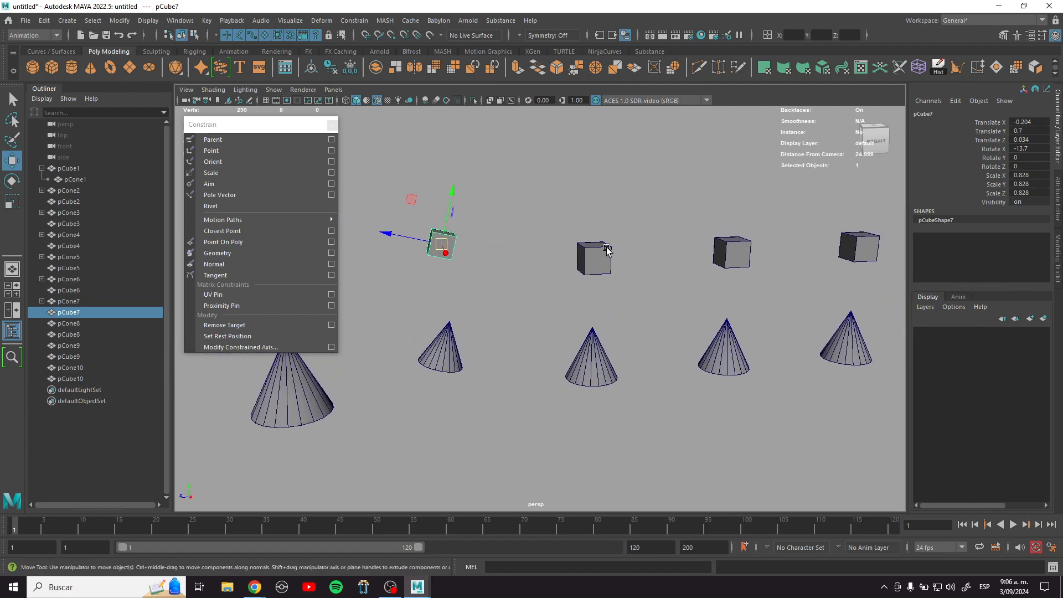
left_click(609, 270)
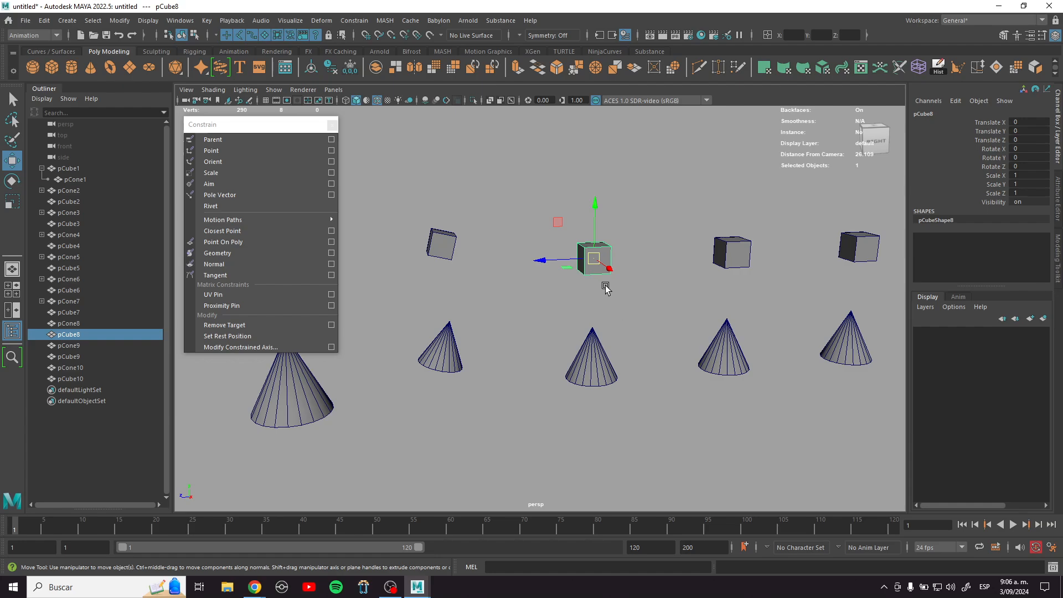
left_click_drag(593, 260, 605, 368)
middle_click_drag(629, 329, 607, 313, "alt")
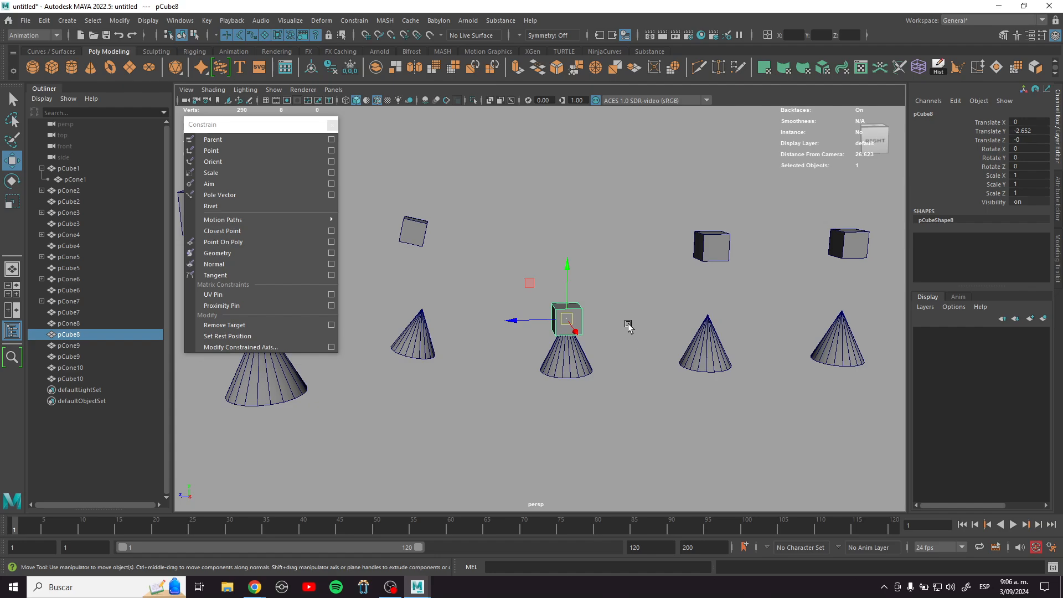
left_click_drag(574, 317, 634, 247)
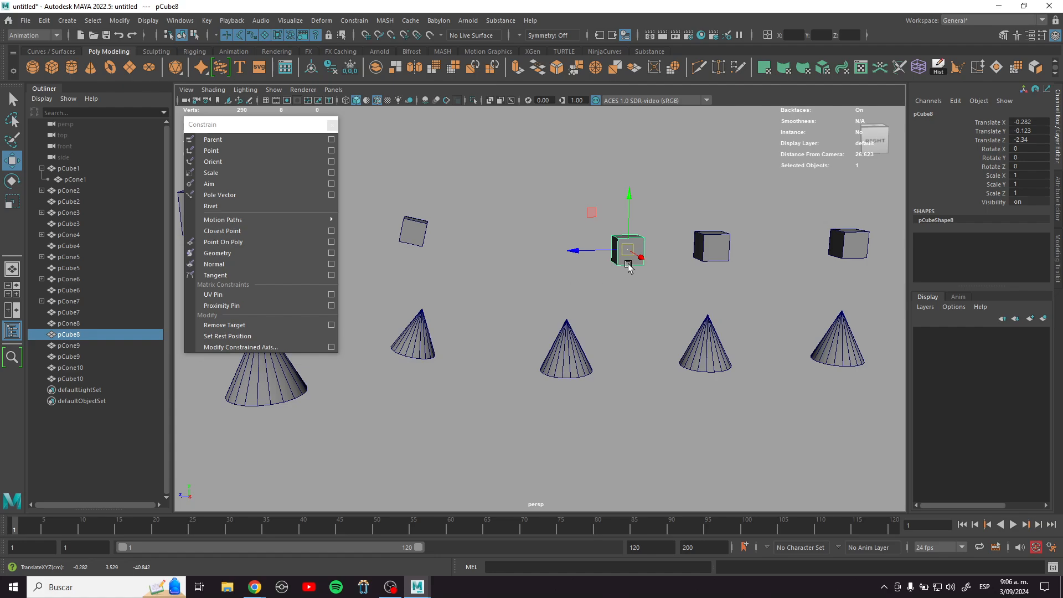
Step: Parent-constrain pCube8 to pCone8 without maintaining the offset, with all translate and rotate axes and weight 1
left_click(562, 347)
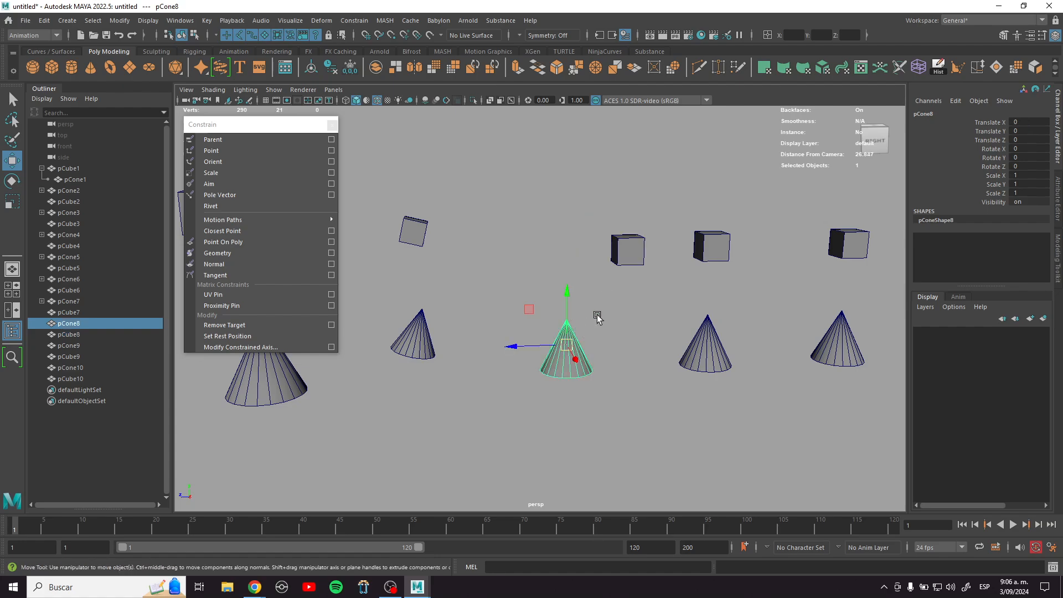
left_click(623, 253, "shift")
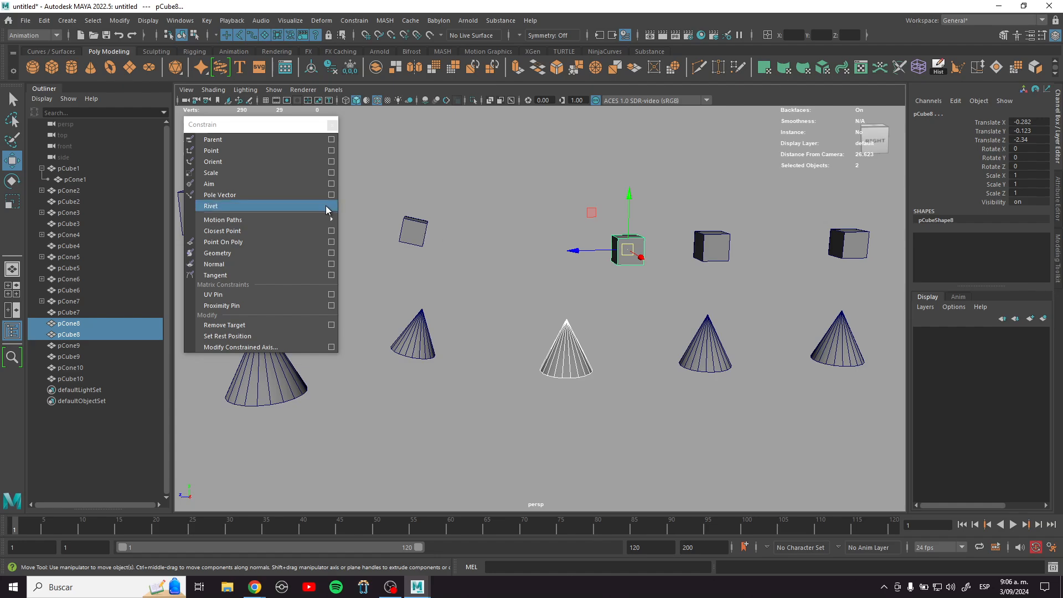
left_click(331, 139)
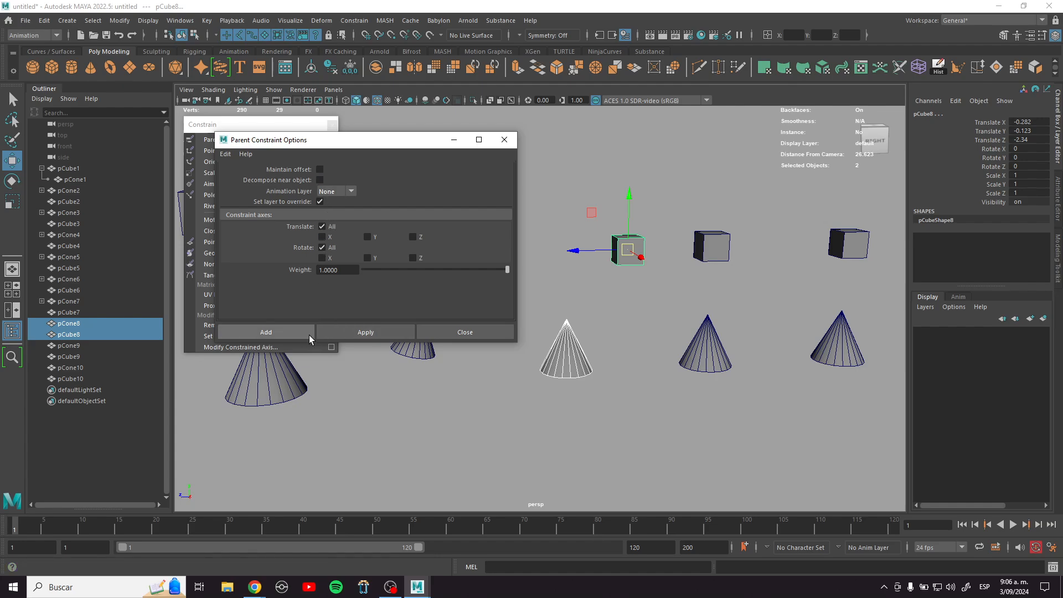
left_click(336, 334)
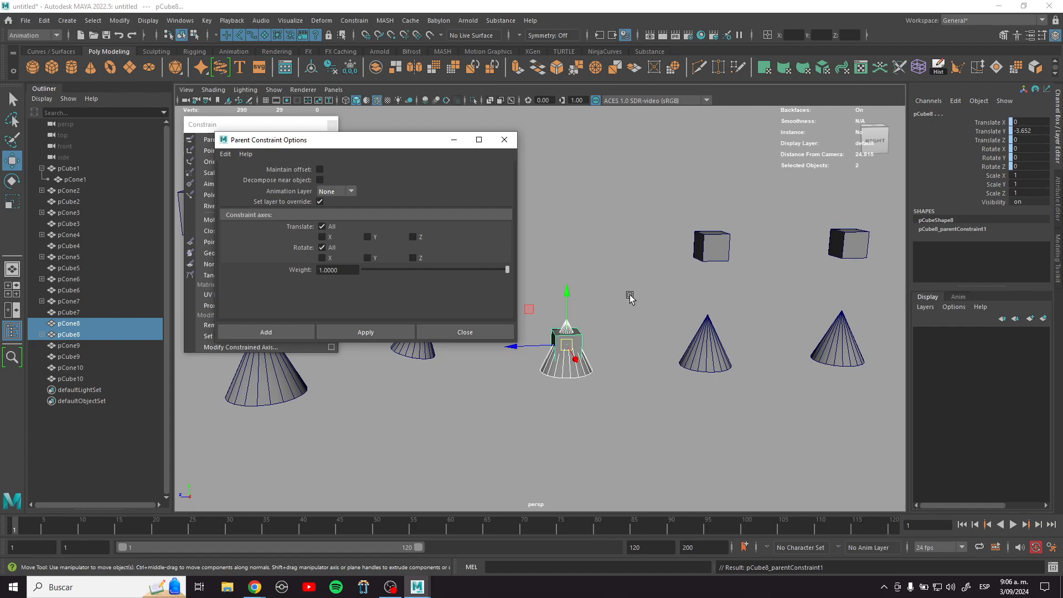
Step: Try to move the constrained pCube8 away from pCone8 and undo that move
left_click(579, 332)
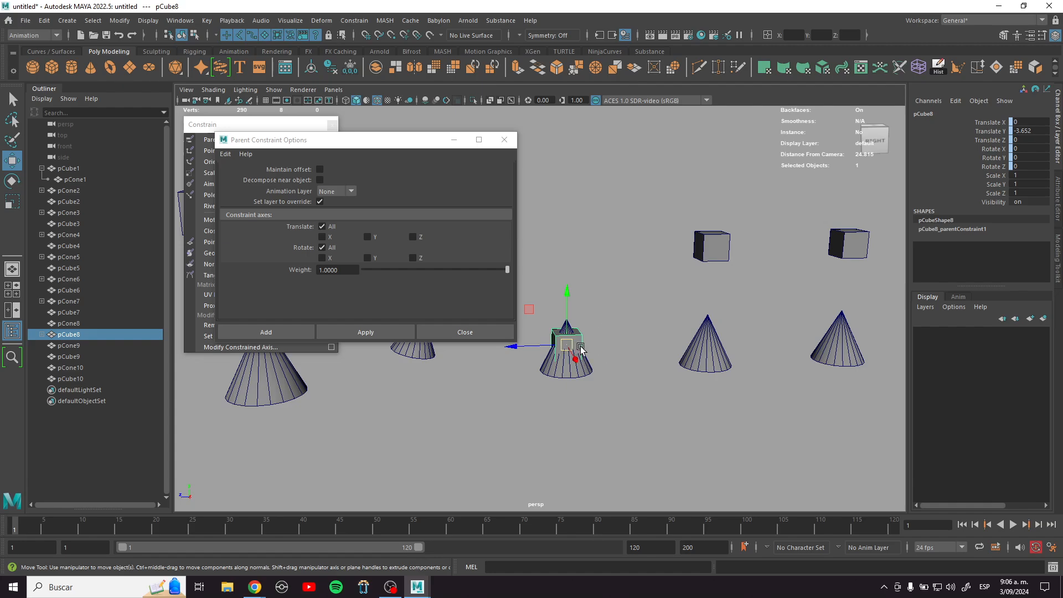
left_click_drag(580, 349, 709, 353)
key("ctrl+z")
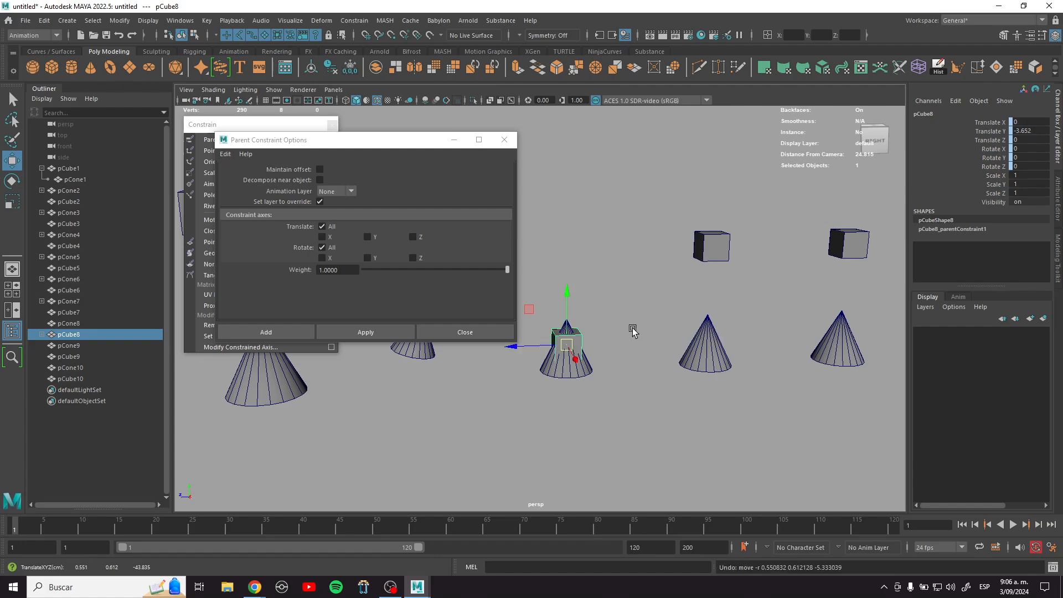
Step: Set the P Cone 8W0 weight of pCube8's parent constraint to 0 and move the cube between pCone8 and pCone9
left_click(962, 230)
scroll(1020, 257, "down", 1)
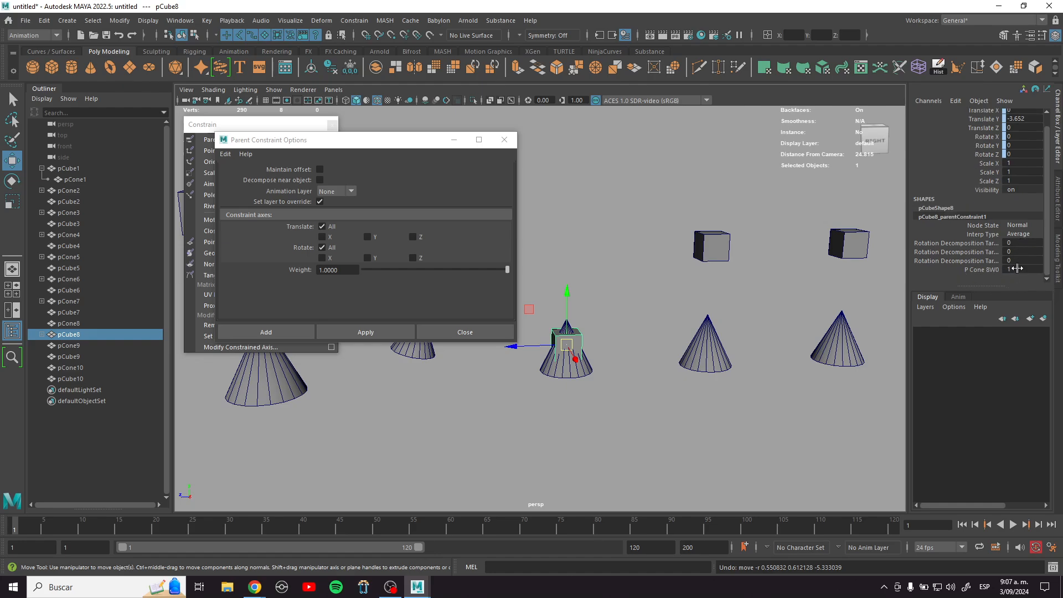
double_click(1018, 268)
key("Return")
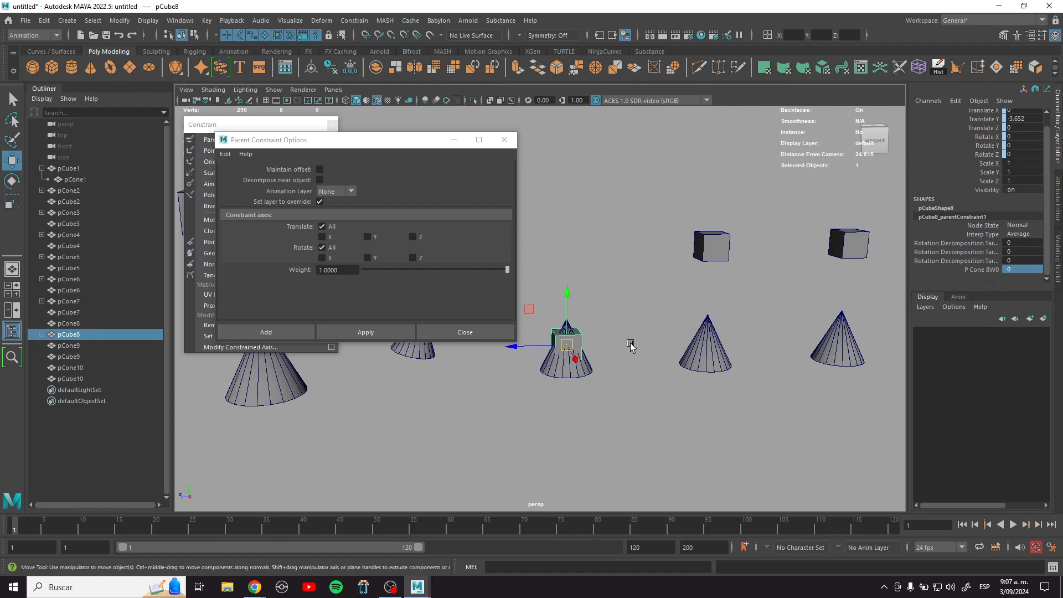
left_click_drag(570, 348, 714, 320)
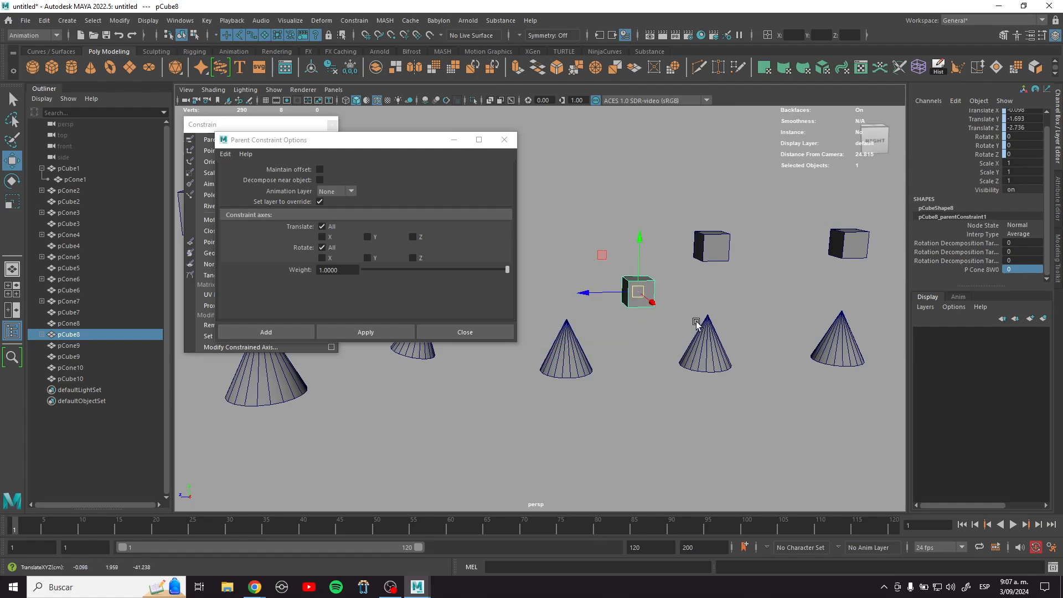
Step: Add pCone9 as a second parent constraint target for pCube8 and set the P Cone 8W0 weight to 1
left_click(703, 334, "shift")
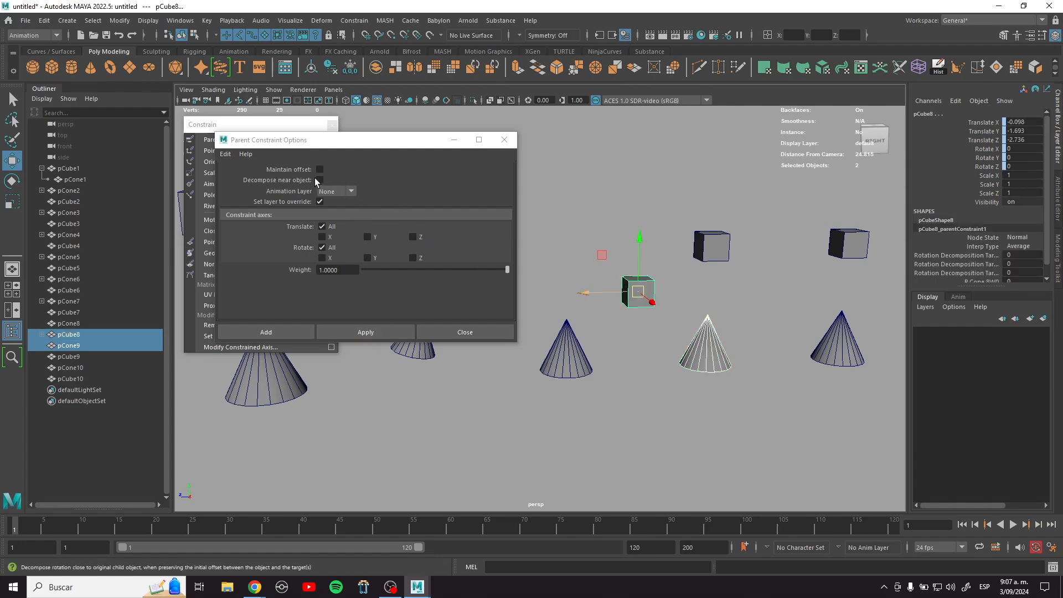
left_click(393, 330)
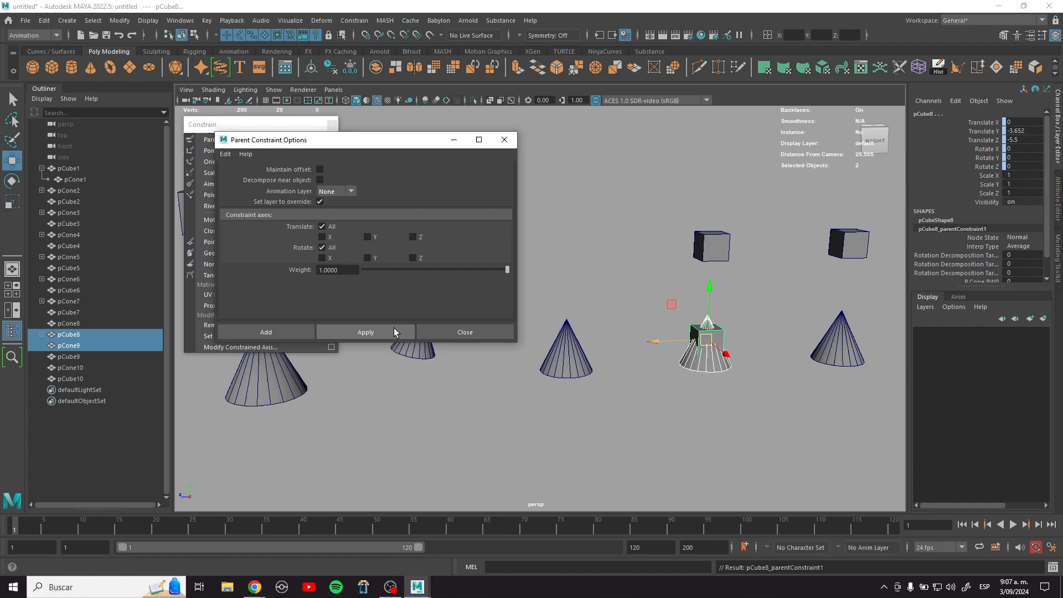
scroll(1002, 254, "down", 2)
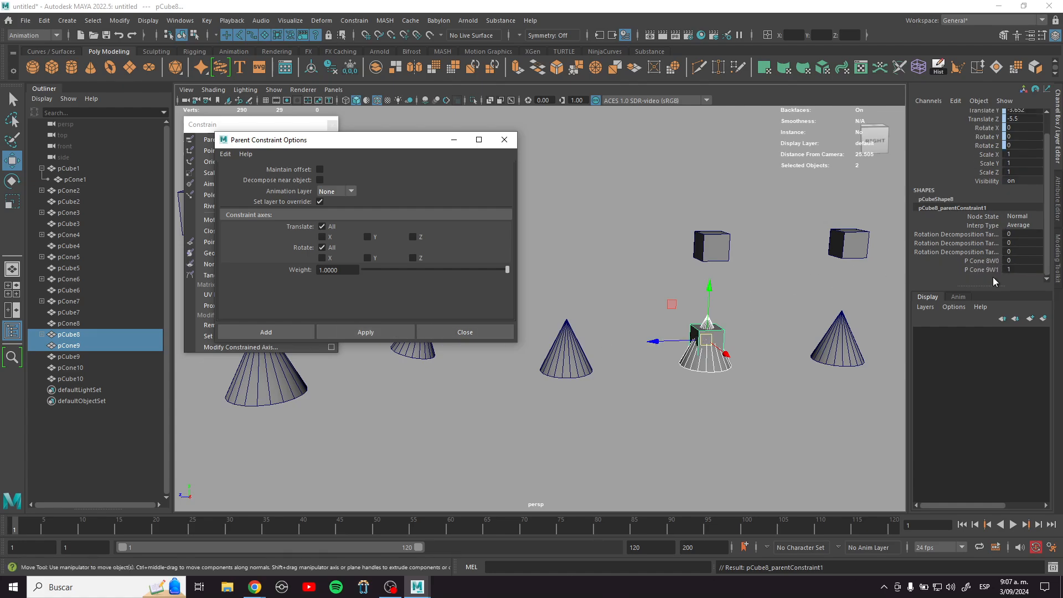
double_click(1020, 260)
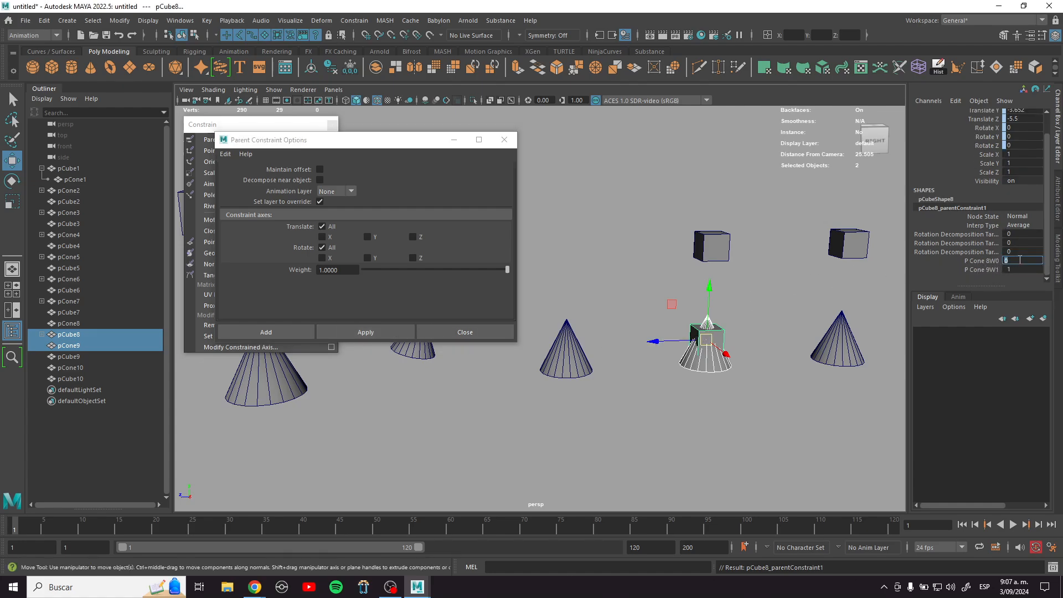
type("1")
key("Return")
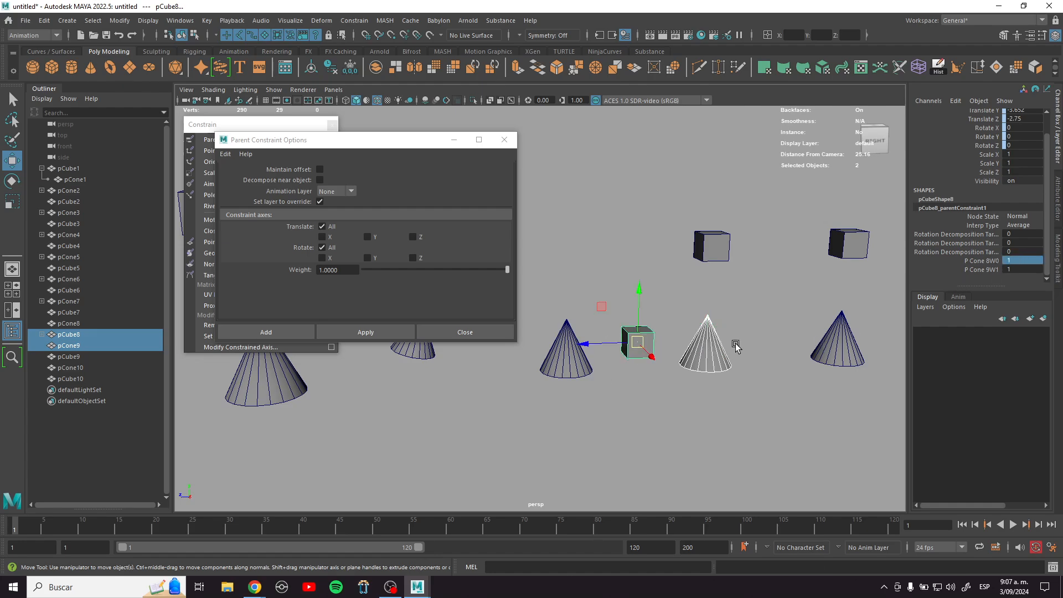
Step: Move pCone9 and pCone8 alternately to test the cube's shared constraint, leaving pCone9 near Y 0.64, Z -2.5 and pCone8 near Y -1.33, Z 0.41
left_click(720, 350)
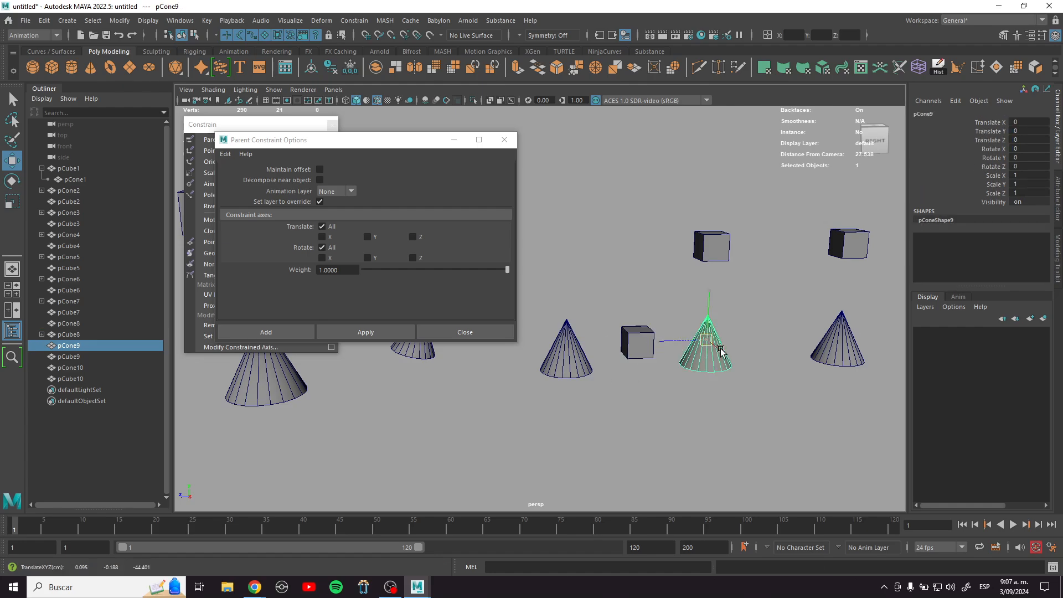
left_click_drag(720, 350, 755, 389)
left_click(586, 367)
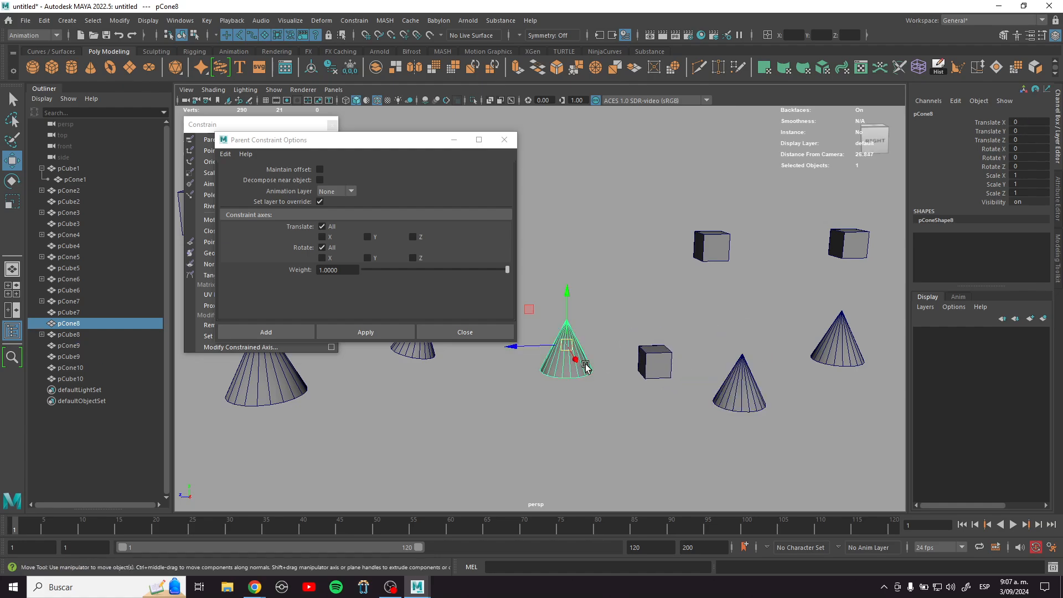
mouse_move(586, 367)
left_mouse_down()
mouse_move(519, 409)
mouse_move(460, 418)
mouse_move(595, 371)
left_mouse_up()
left_click(738, 383)
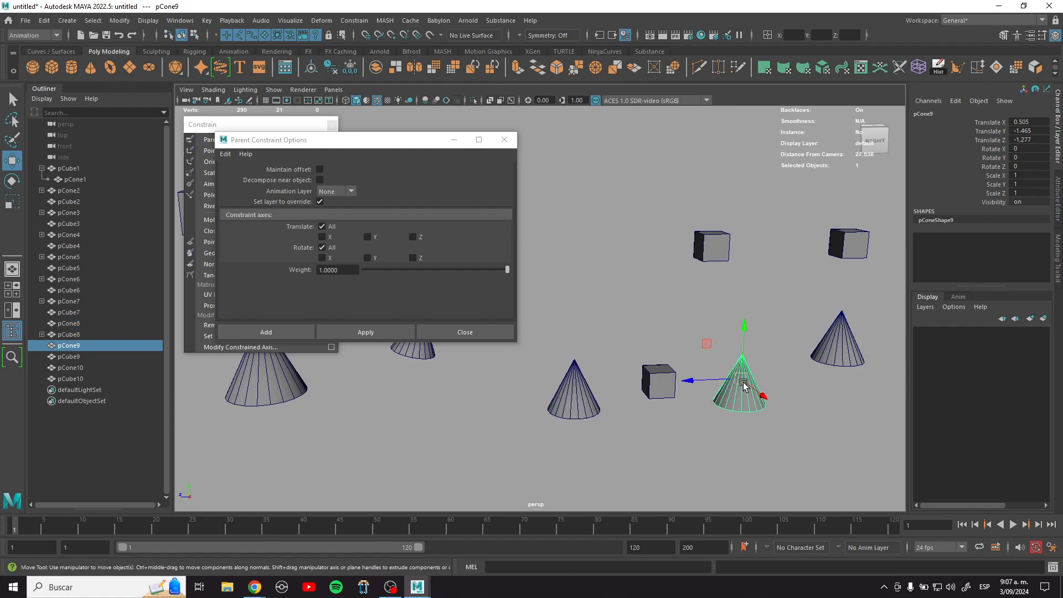
mouse_move(742, 380)
left_mouse_down()
mouse_move(785, 301)
mouse_move(753, 403)
mouse_move(757, 363)
mouse_move(758, 373)
left_mouse_up()
left_click(584, 392)
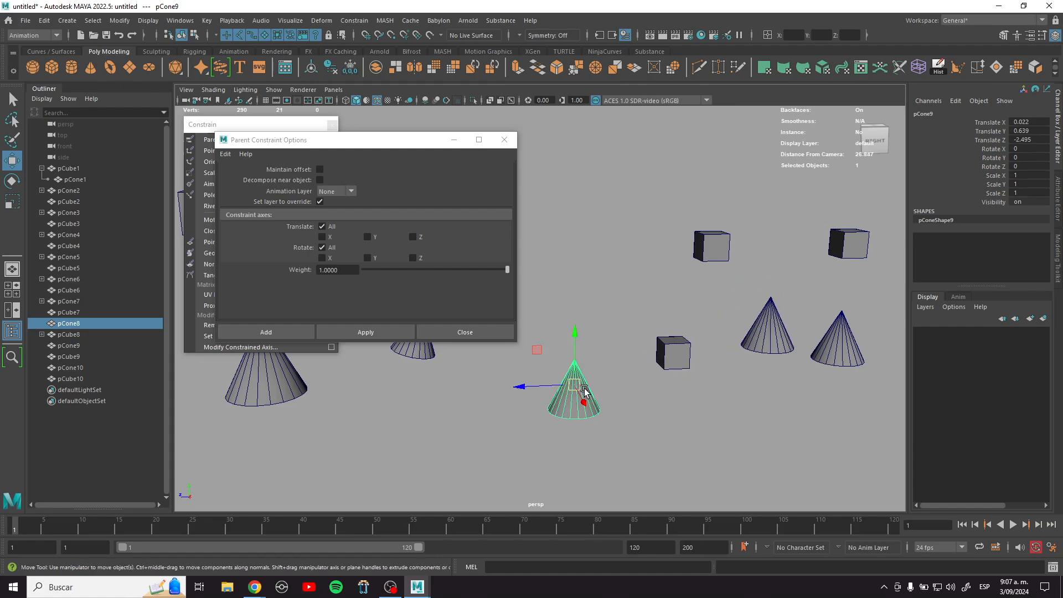
left_click_drag(584, 392, 557, 381)
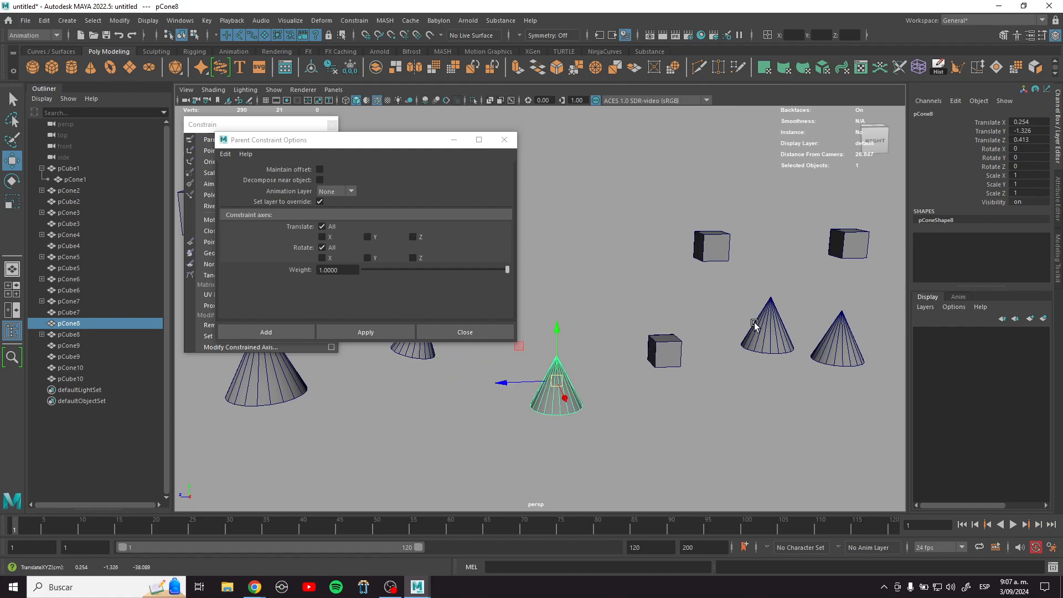
Step: Minimize the Parent Constraint options and raise pCone8 and pCone9 together high above the other objects, bringing pCone8 to about Translate Y 33.8
left_click(763, 324, "shift")
right_click_drag(773, 408, 583, 232, "alt")
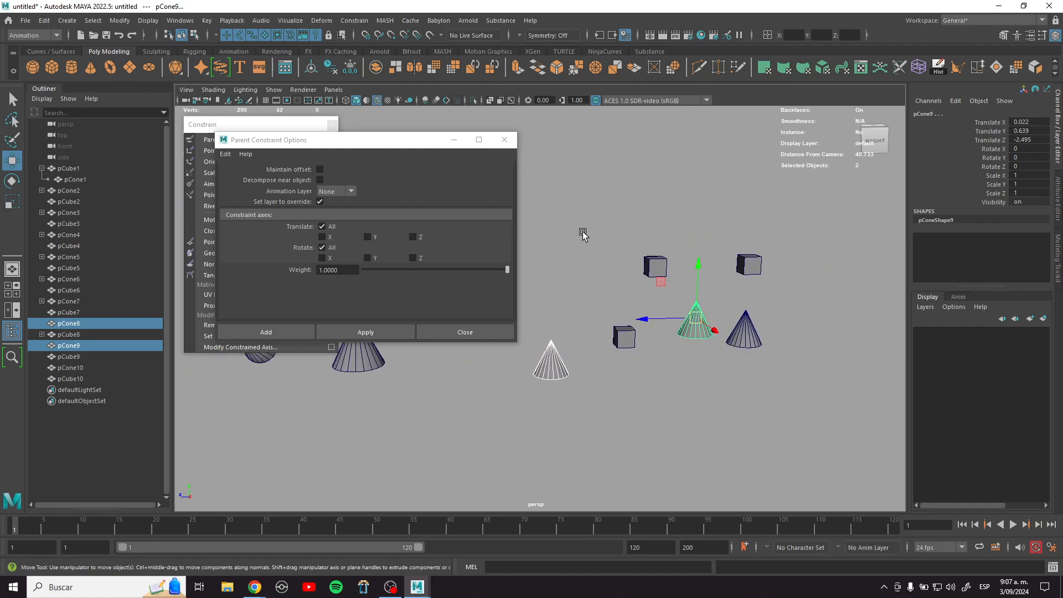
left_click(453, 140)
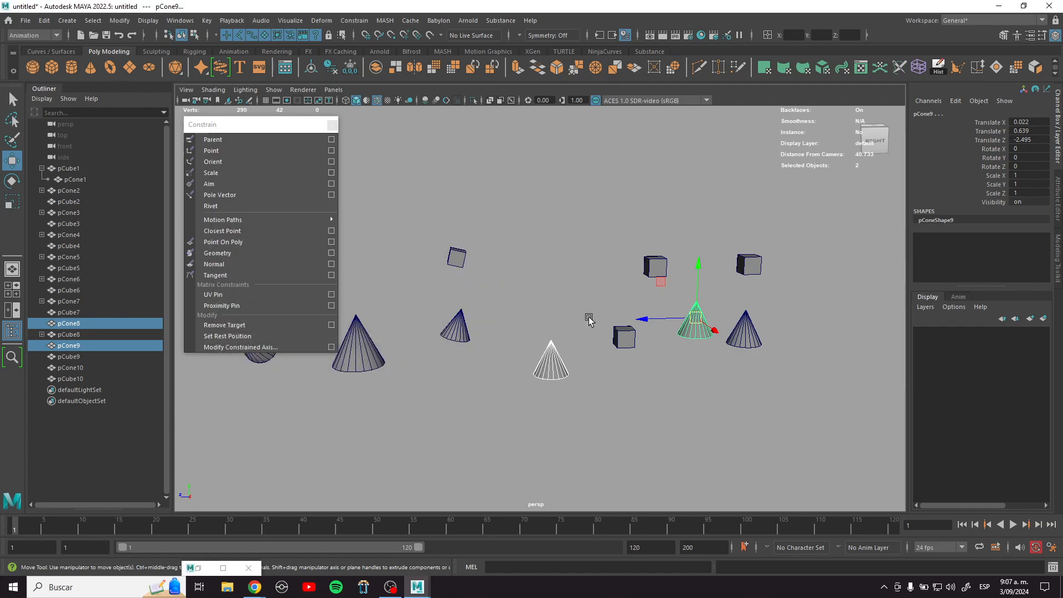
left_click(627, 338)
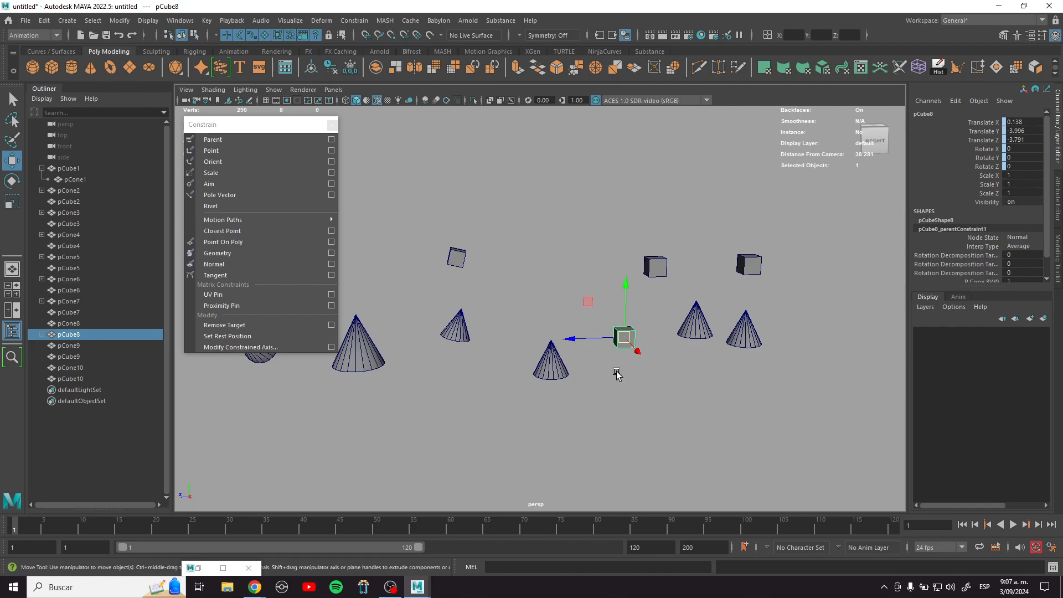
left_click(558, 365)
left_click(679, 327)
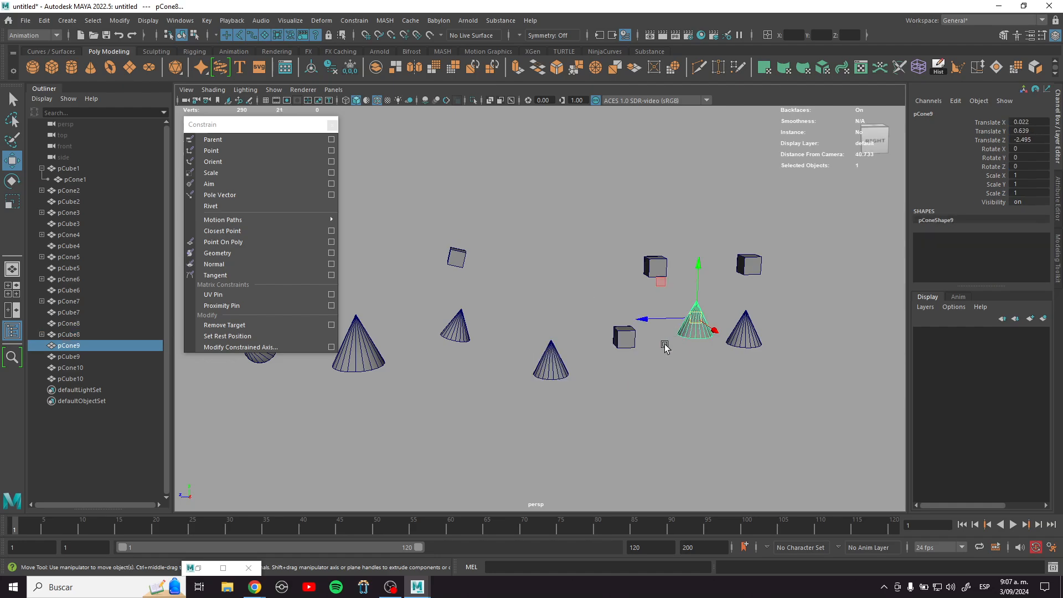
left_click(551, 366, "shift")
right_click_drag(712, 399, 540, 242, "alt")
middle_click_drag(541, 242, 590, 337, "alt")
left_click_drag(591, 336, 629, 71)
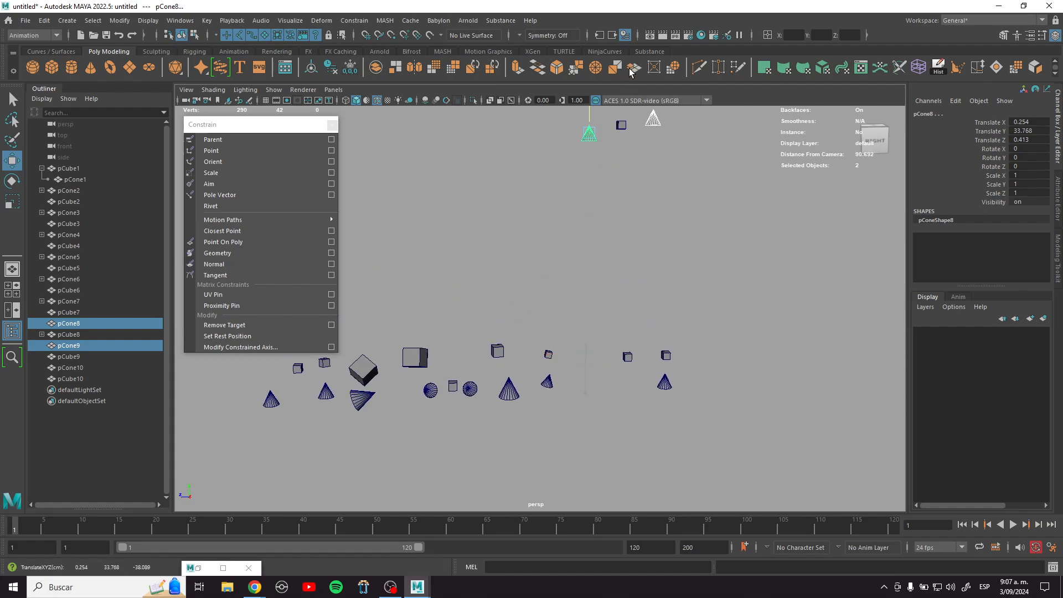
Step: Select pCone8 alone and raise it above pCone9 to about Translate Y 39.68
middle_click_drag(626, 150, 634, 252, "alt")
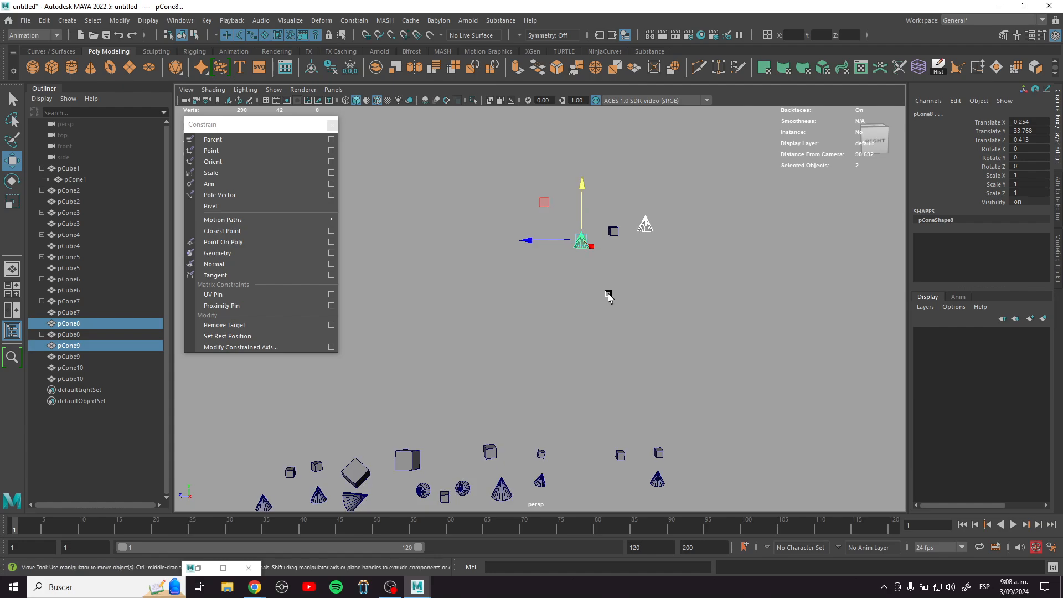
key("f")
left_click_drag(727, 338, 719, 367, "alt")
right_click_drag(719, 368, 543, 347, "alt")
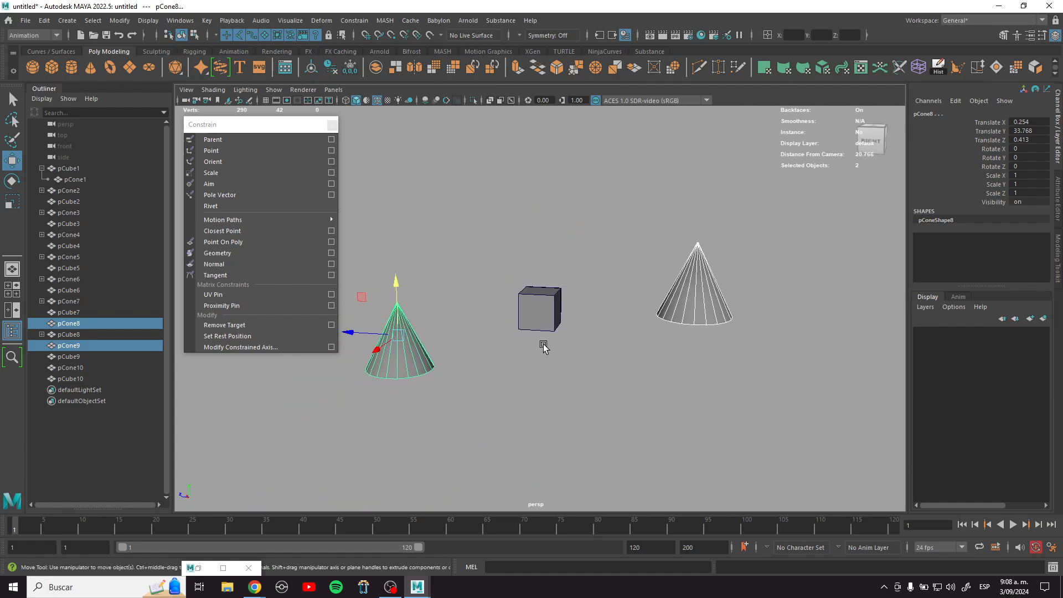
left_click_drag(543, 346, 551, 337, "alt")
middle_click_drag(551, 337, 622, 342, "alt")
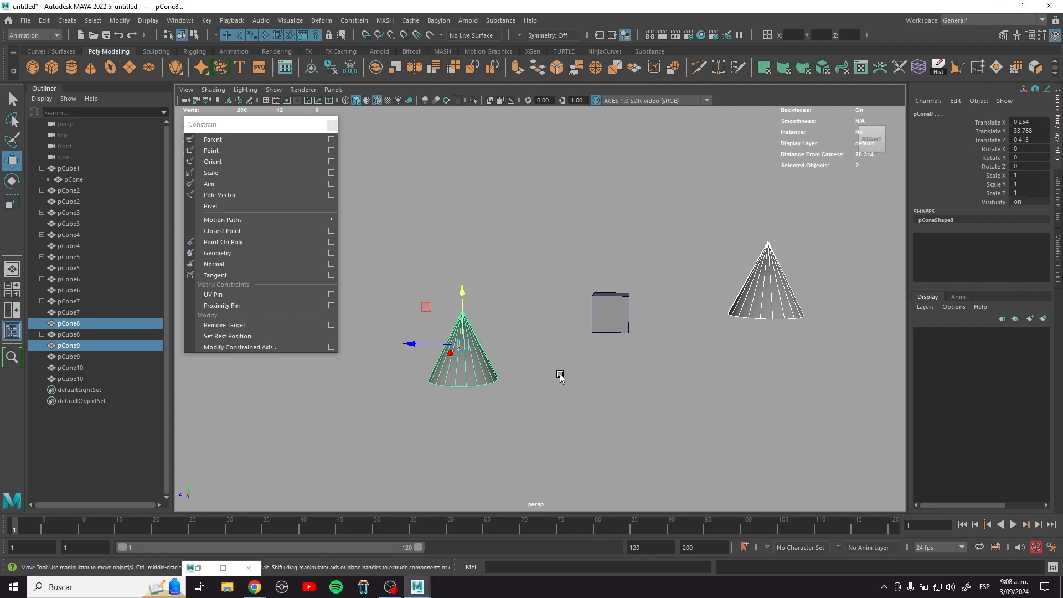
scroll(519, 354, "down", 5)
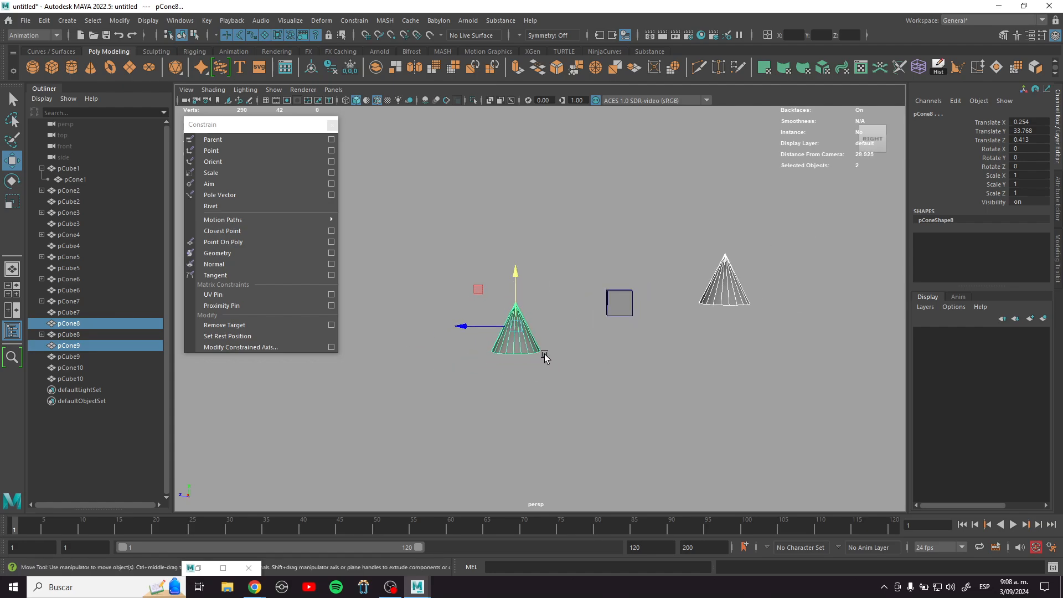
left_click(534, 354)
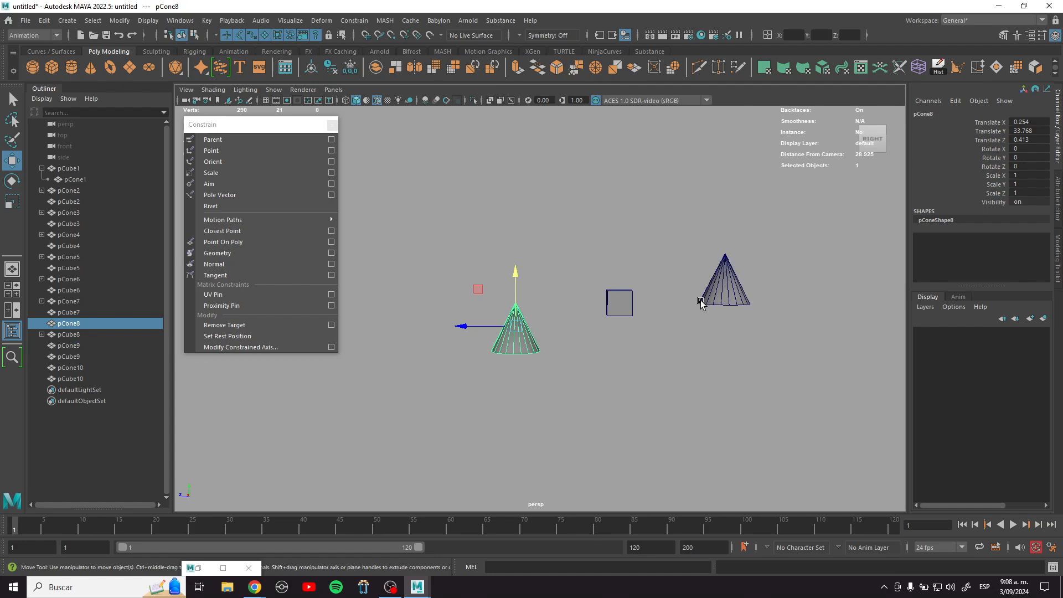
left_click(514, 278)
left_click_drag(515, 280, 516, 131)
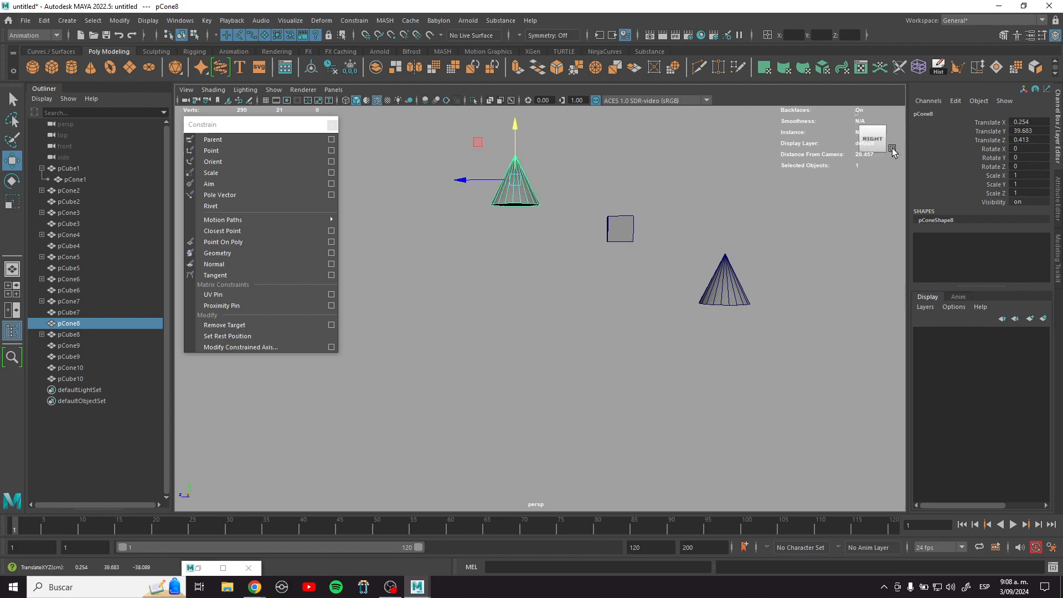
Step: Key pCone8's Translate Y at its current height on frames 1 and 50
left_click(999, 131)
right_click(999, 131)
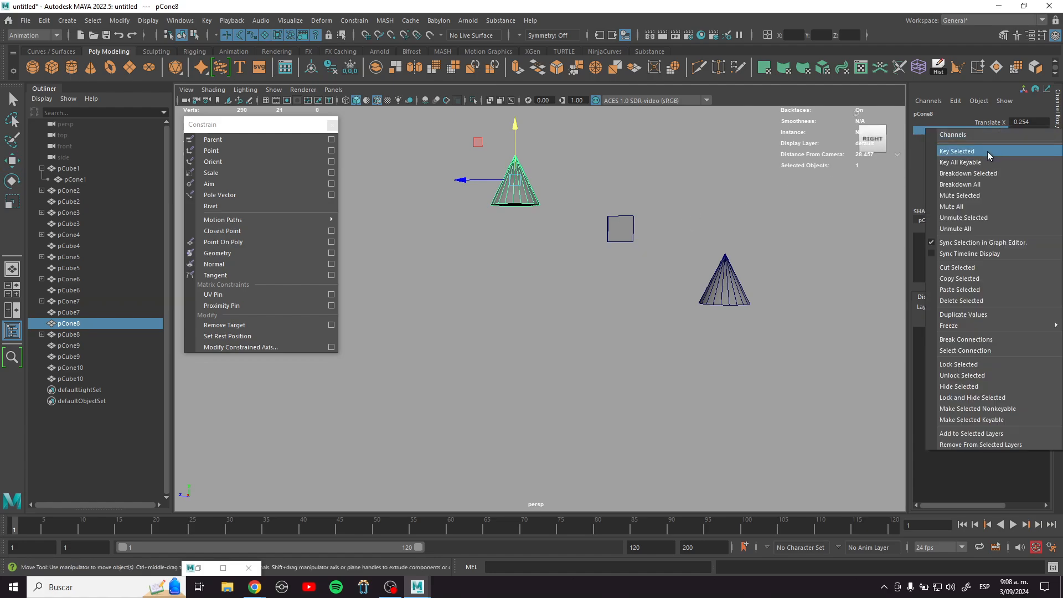
left_click(987, 150)
left_click_drag(142, 522, 339, 526)
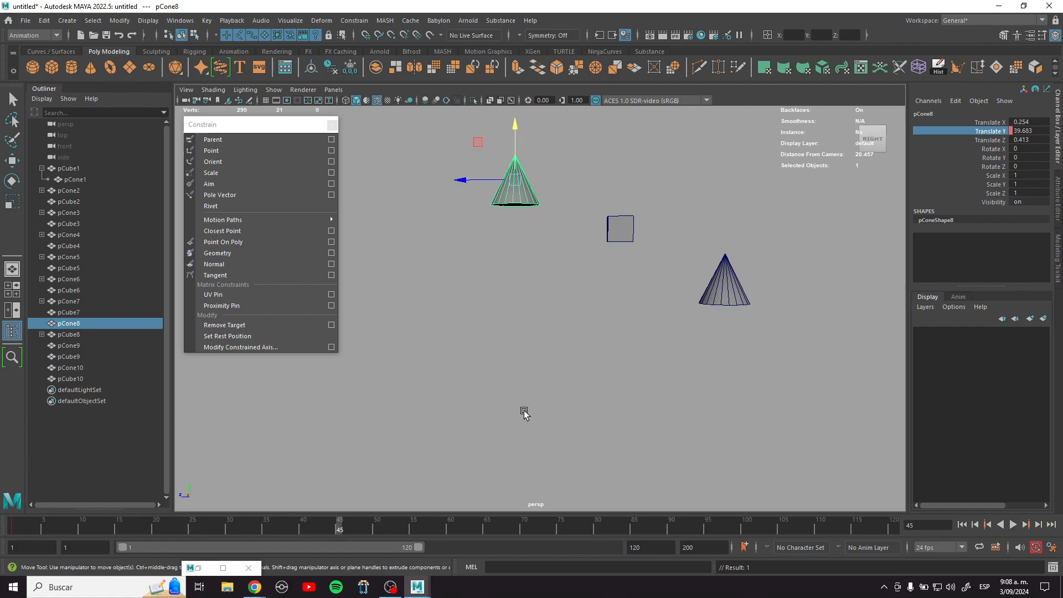
right_click(994, 133)
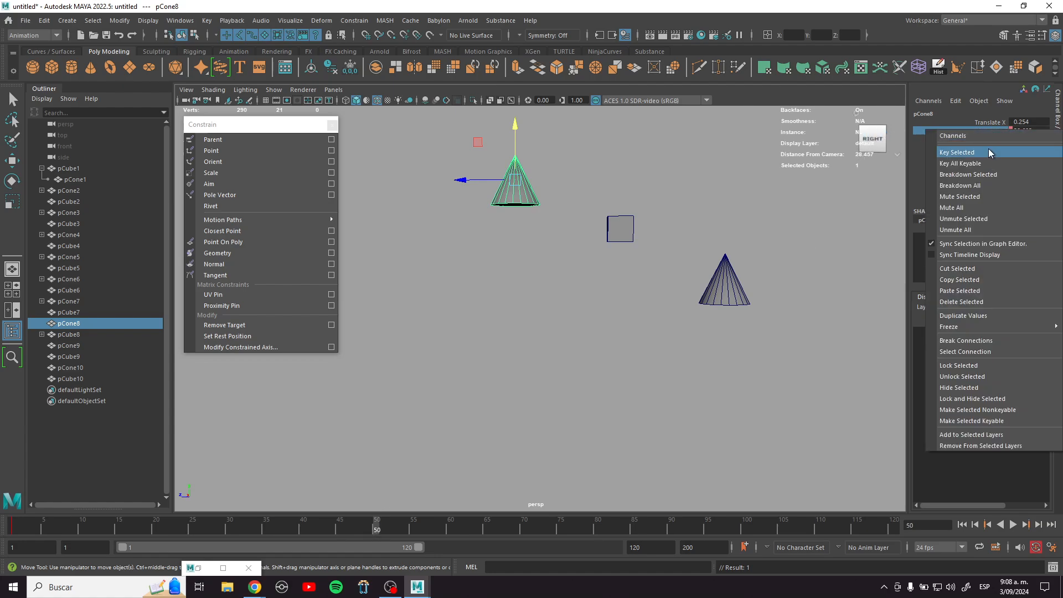
Step: Lower pCone8 to about Translate Y 31.5 at frame 25, key that channel and preview the motion
left_click(192, 529)
left_click_drag(519, 124, 523, 327)
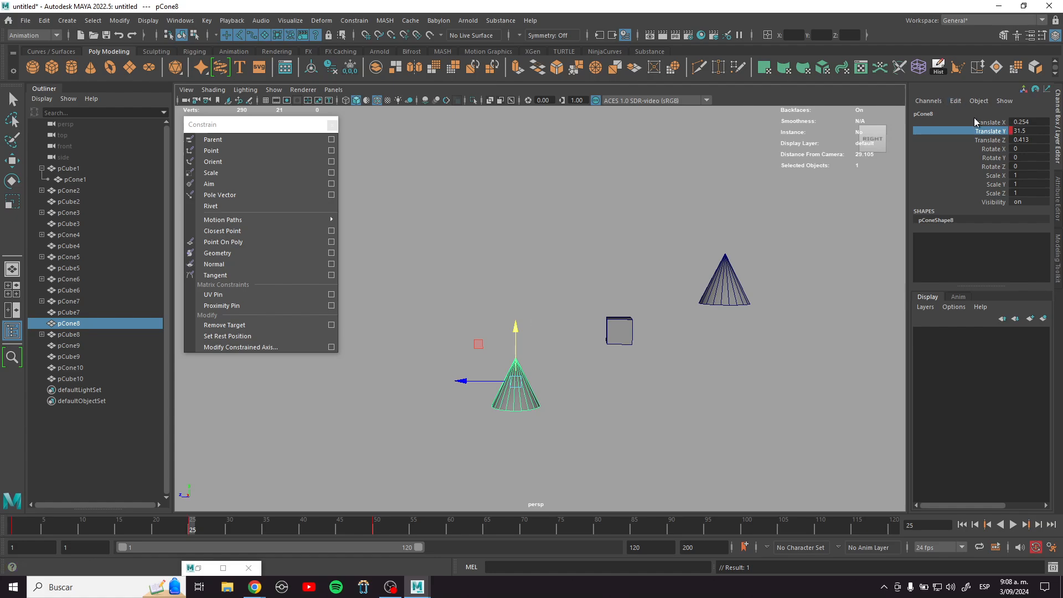
right_click(989, 134)
left_click(956, 147)
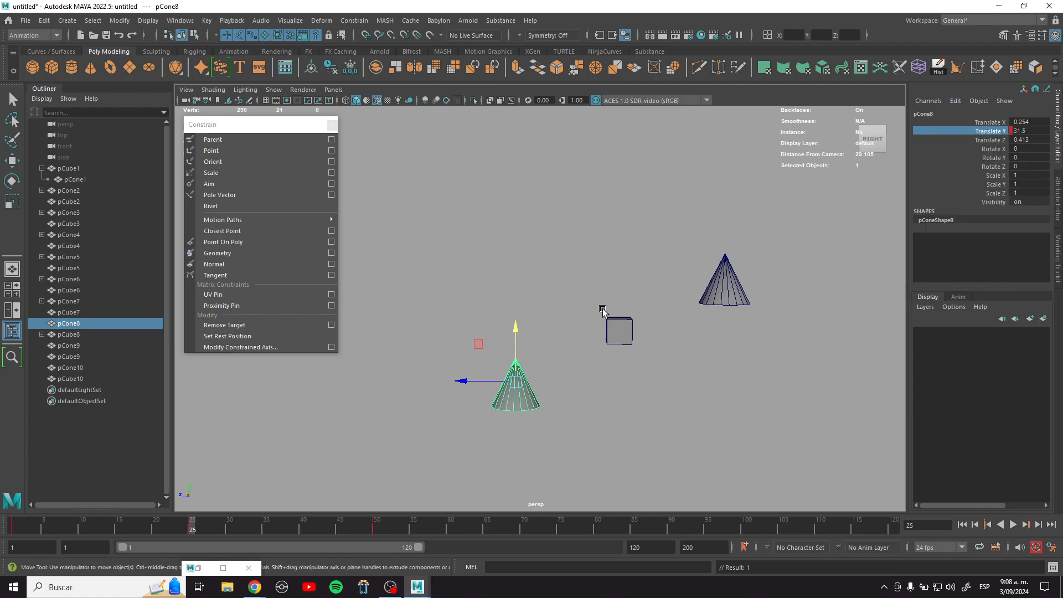
right_click(1, 500)
left_click_drag(236, 532, 442, 547)
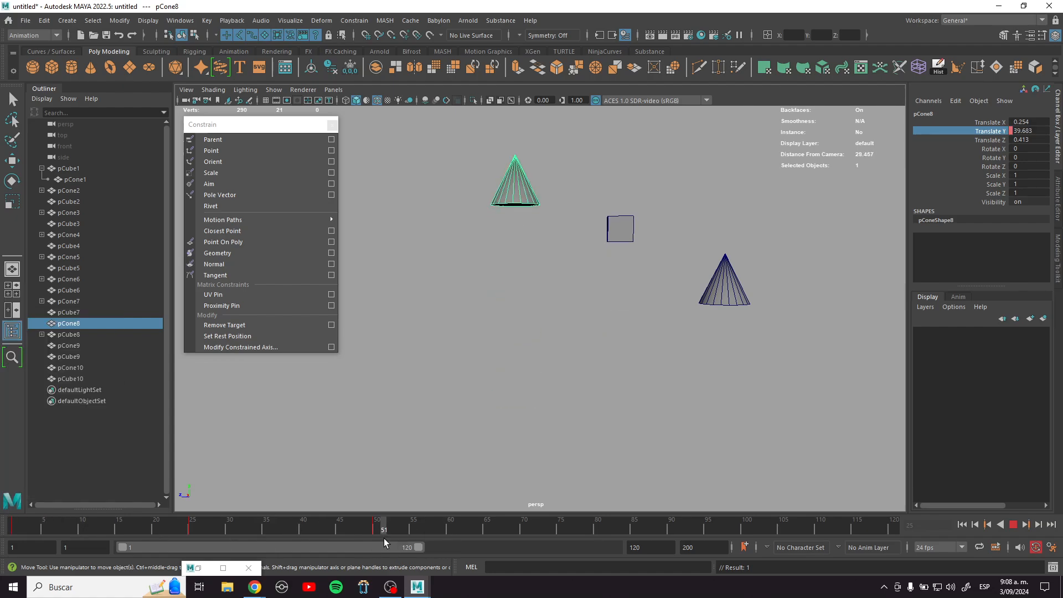
Step: At frame 50, raise pCone9 to about Translate Y 40.54 and key that channel
left_click_drag(377, 534, 377, 533)
left_click(736, 290)
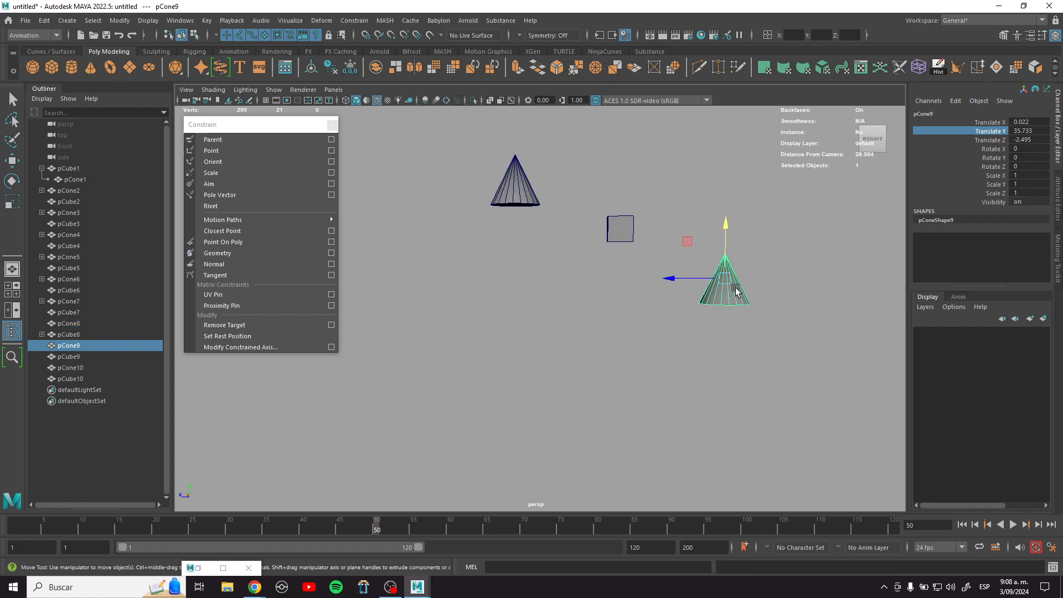
left_click_drag(724, 222, 737, 91)
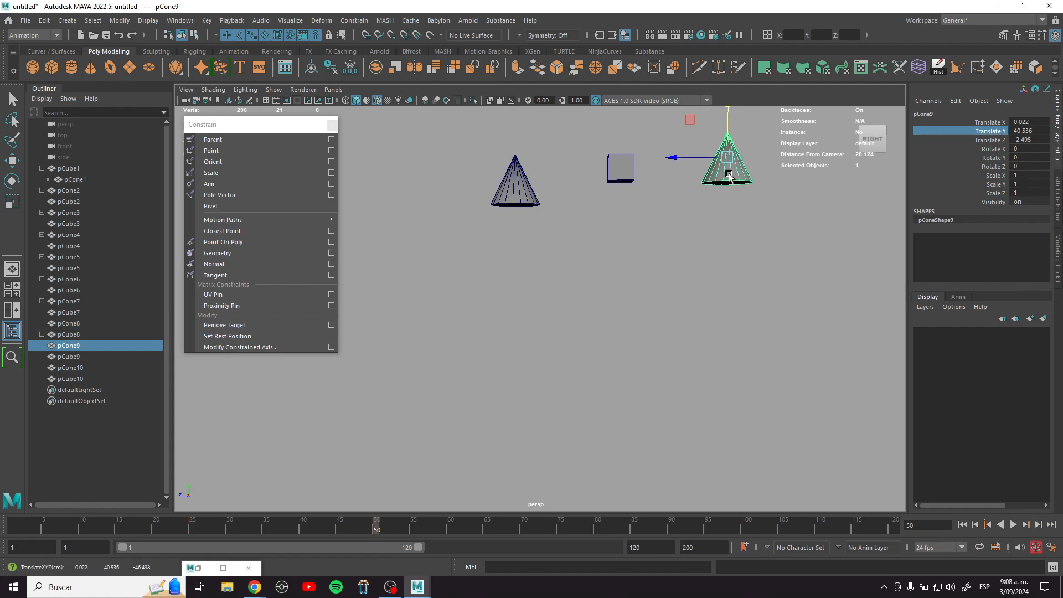
scroll(683, 237, "down", 2)
middle_click_drag(684, 237, 688, 282, "alt")
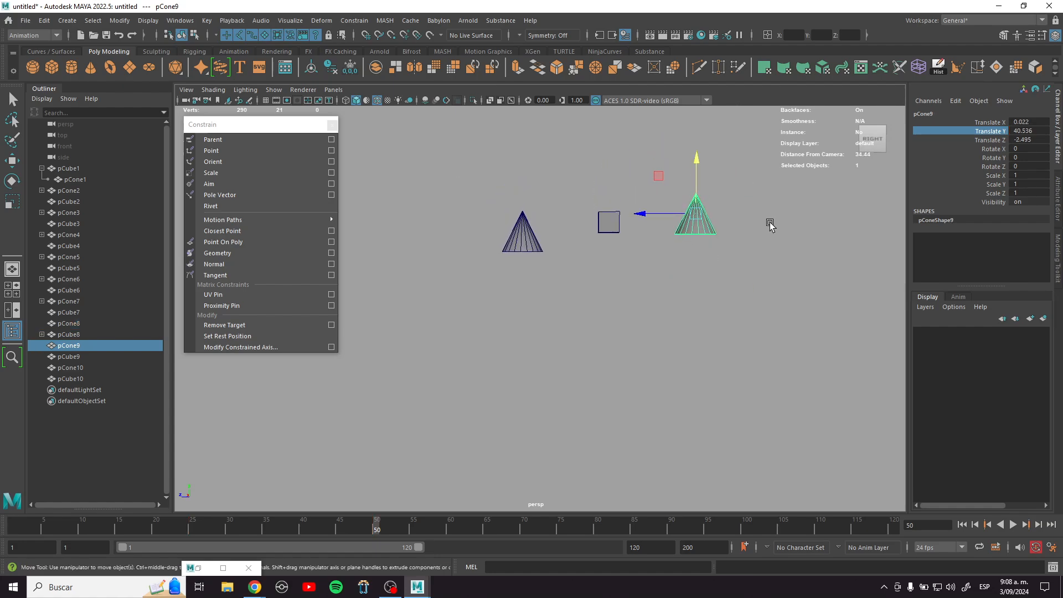
right_click(997, 128)
left_click(991, 148)
Step: At frame 25, lower pCone9 to about Translate Y 31.57 and key that channel
left_click_drag(336, 532, 195, 522)
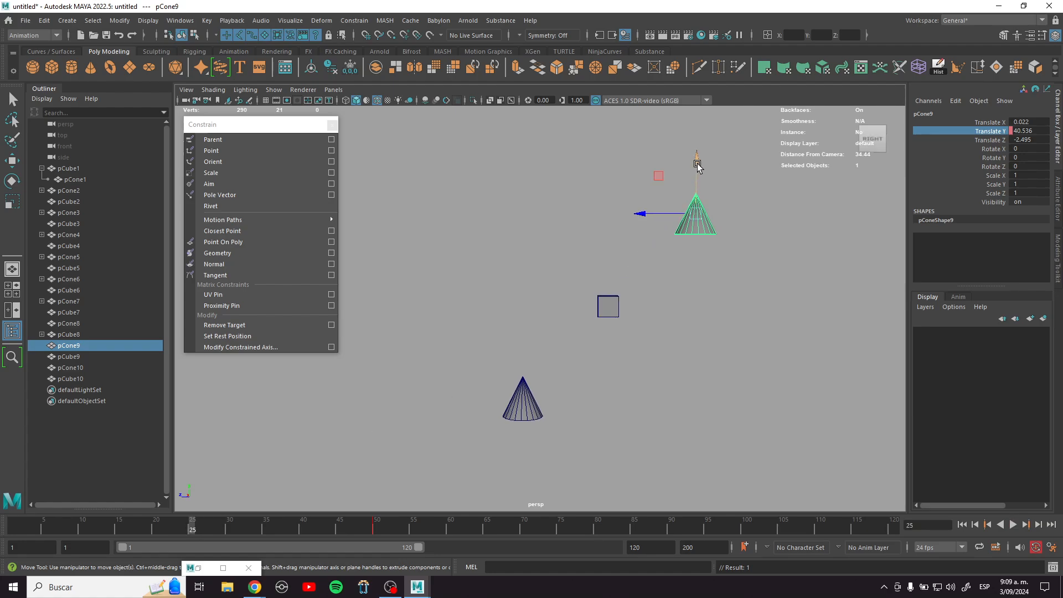
left_click_drag(697, 160, 709, 345)
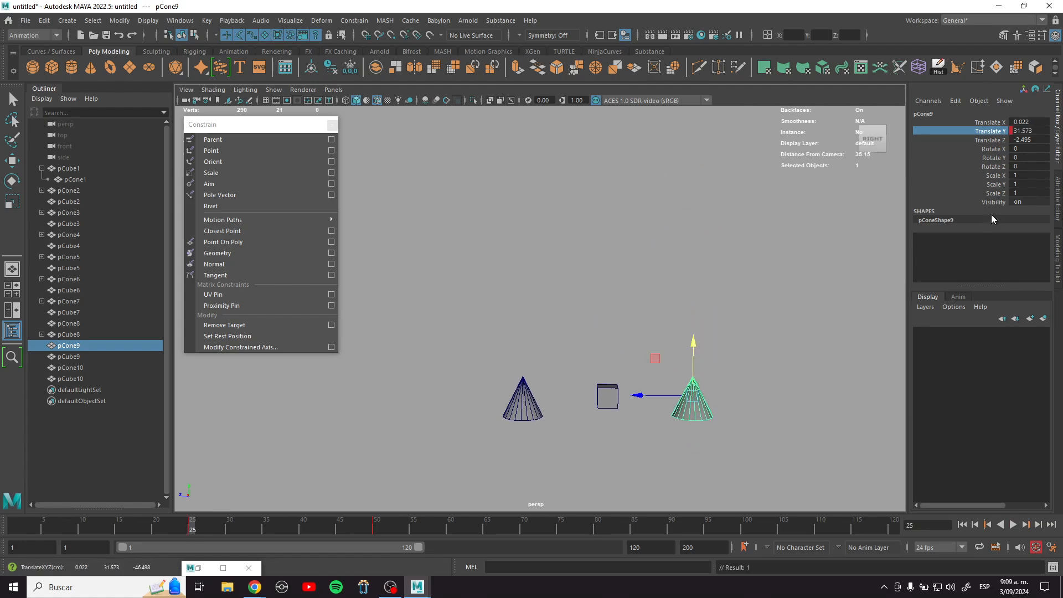
right_click(994, 131)
left_click(988, 150)
Step: Reuse pCone9's frame 25 Translate Y value of 31.573 at frame 70, key it and play back the animation
left_click(1030, 132)
double_click(1032, 133)
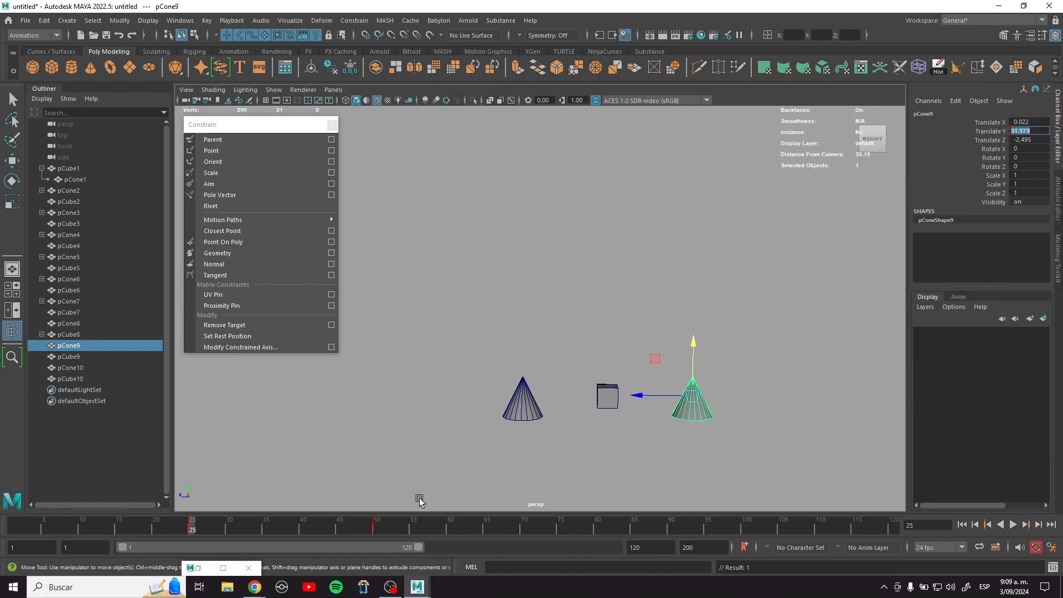
left_click_drag(484, 527, 524, 533)
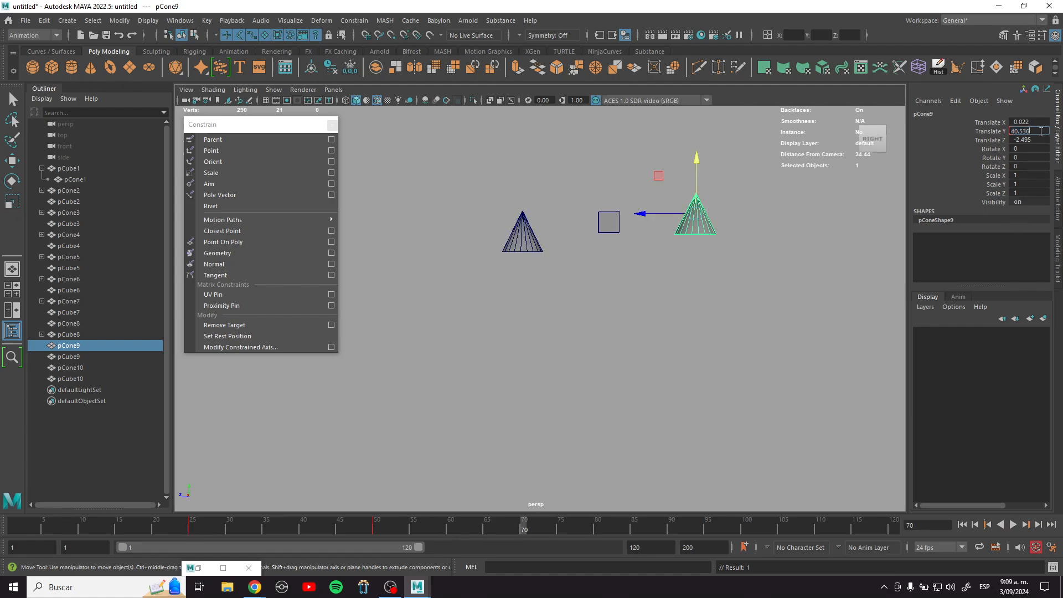
key("Return")
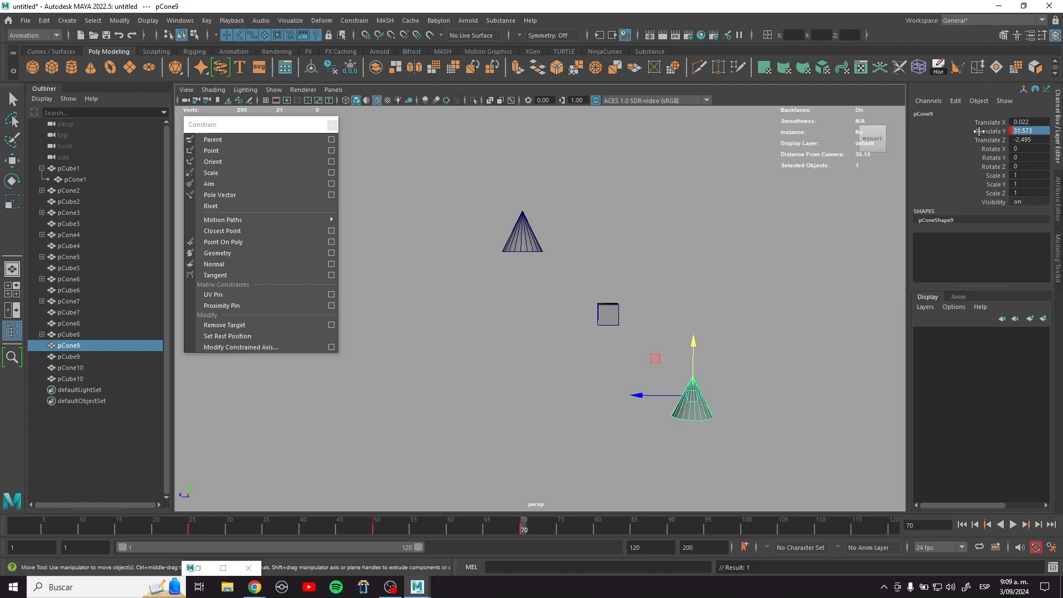
right_click(997, 132)
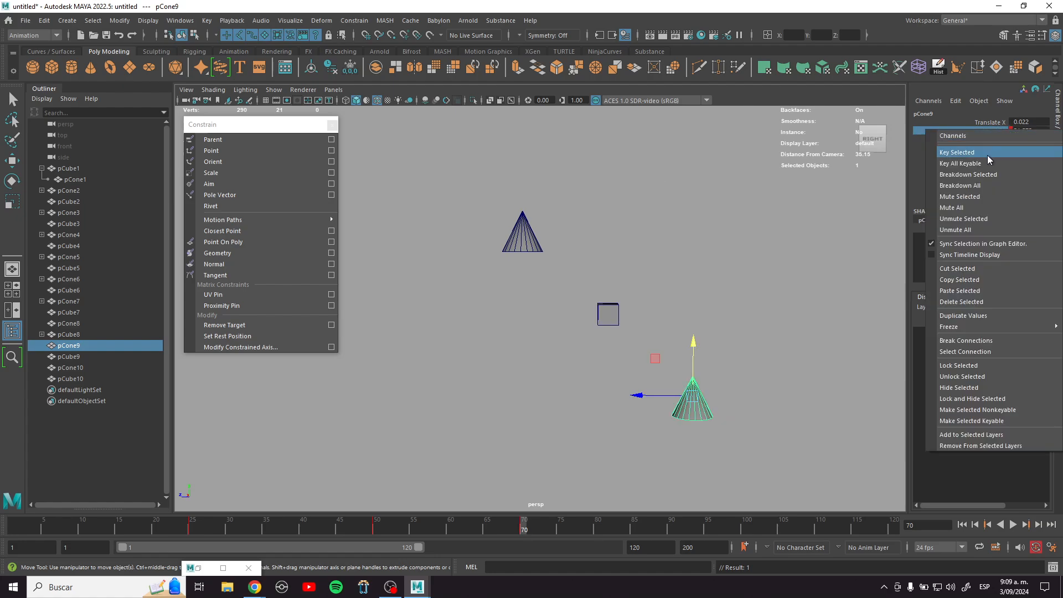
left_click(987, 155)
key("alt+v")
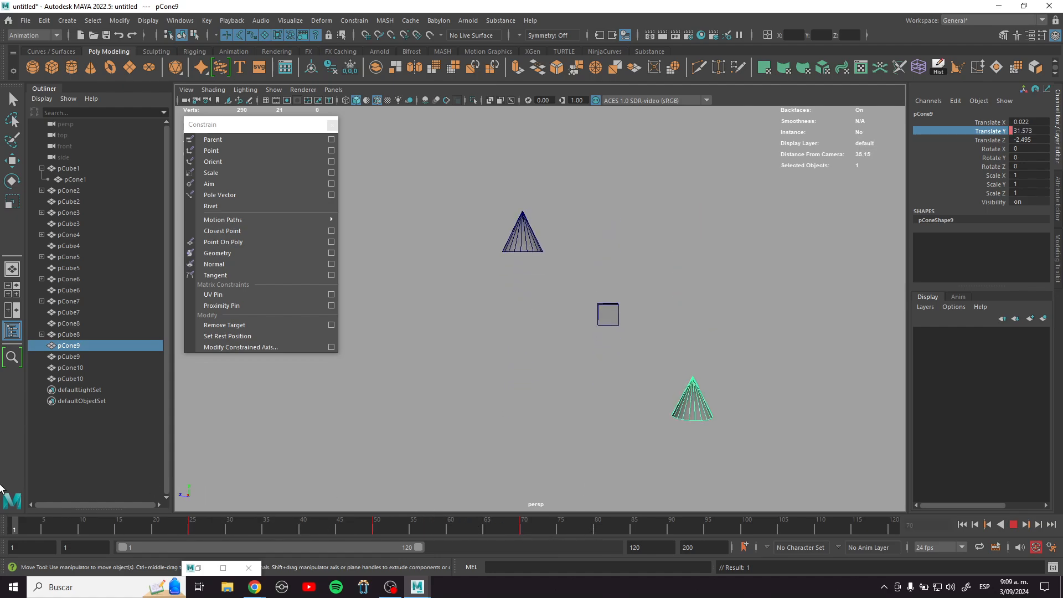
key("alt+v")
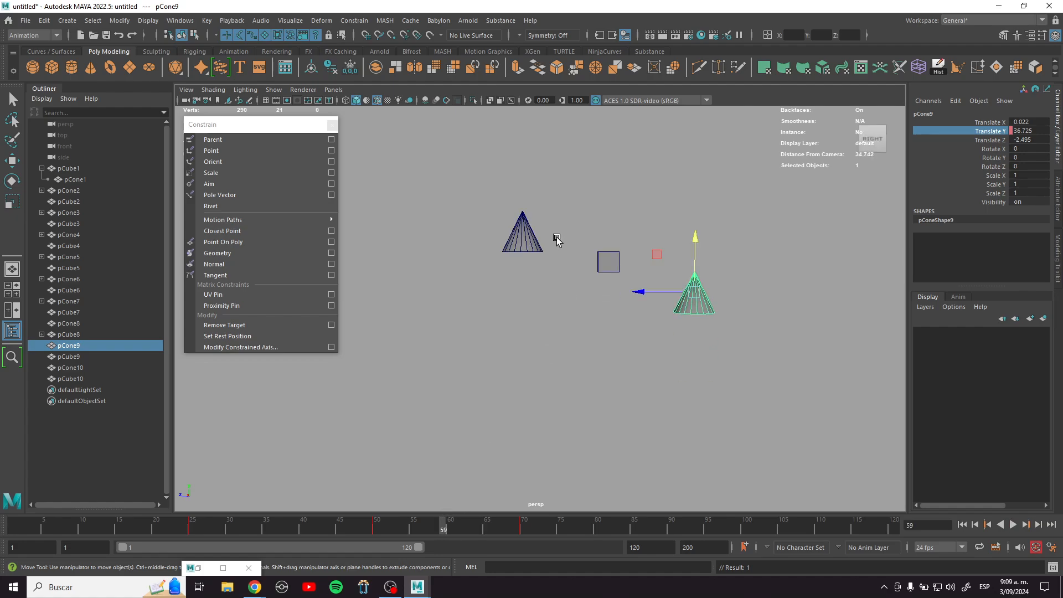
Step: Select pCone8 and pCone9 together and open their animation curves in the Graph Editor
left_click(520, 242, "shift")
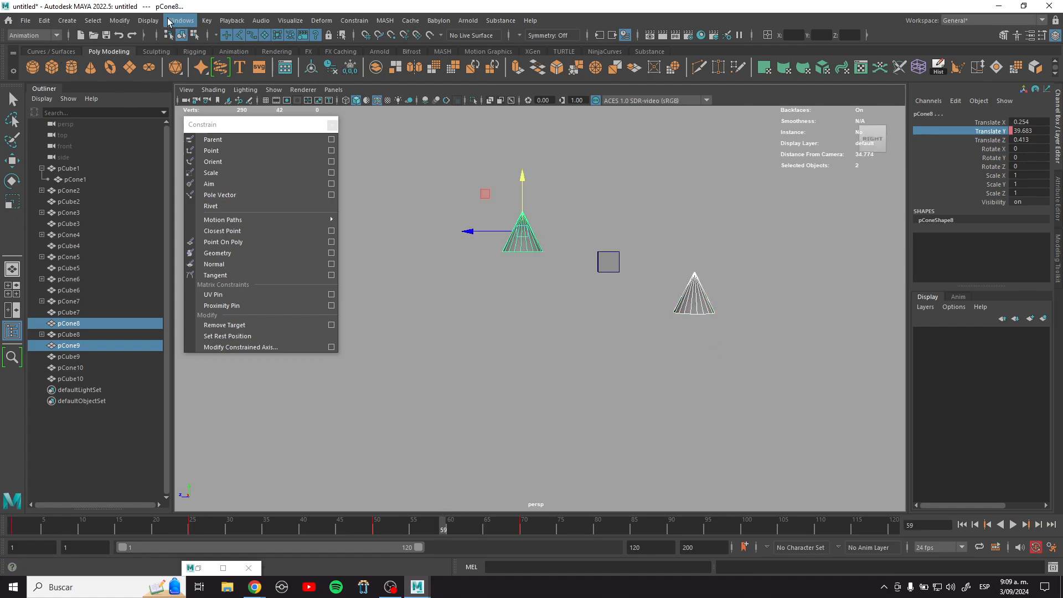
left_click(127, 22)
mouse_move(215, 21)
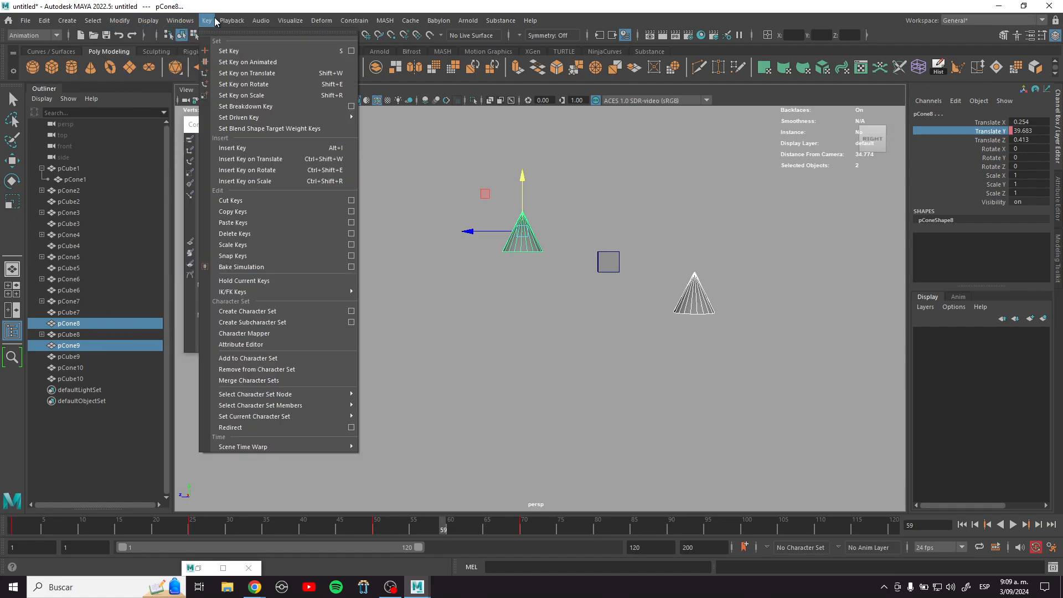
mouse_move(180, 20)
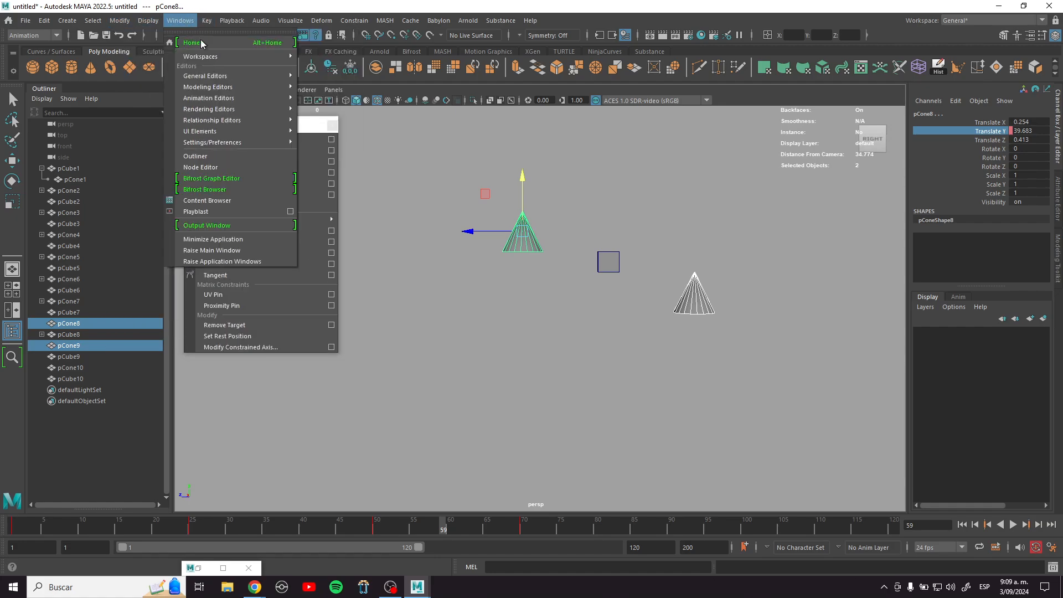
mouse_move(233, 98)
left_click(351, 98)
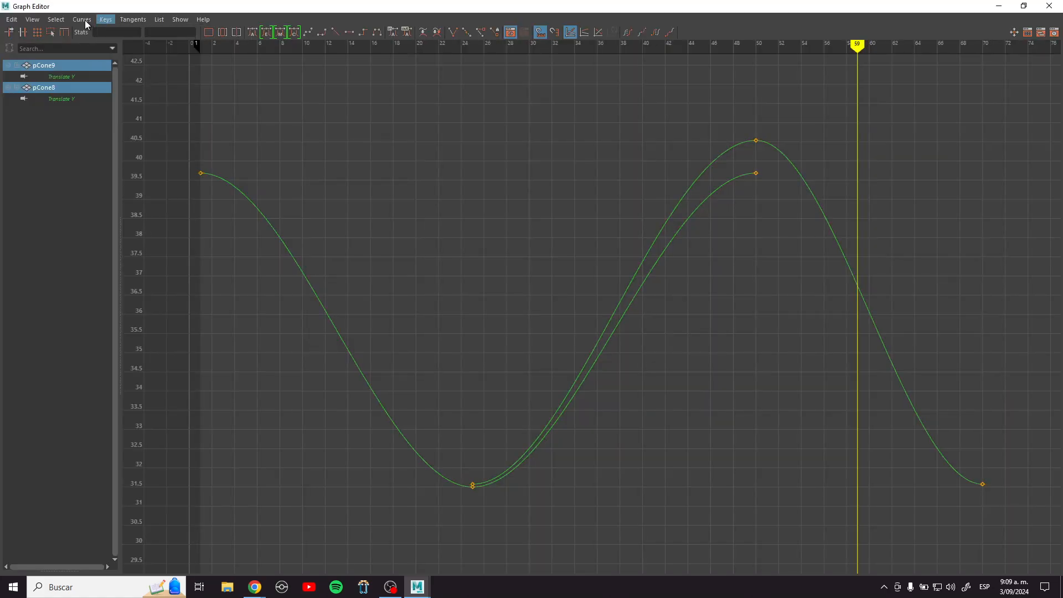
Step: Apply Cycle as both the pre-infinity and post-infinity behaviour for the cones' Translate Y curves
left_click(82, 20)
mouse_move(118, 51)
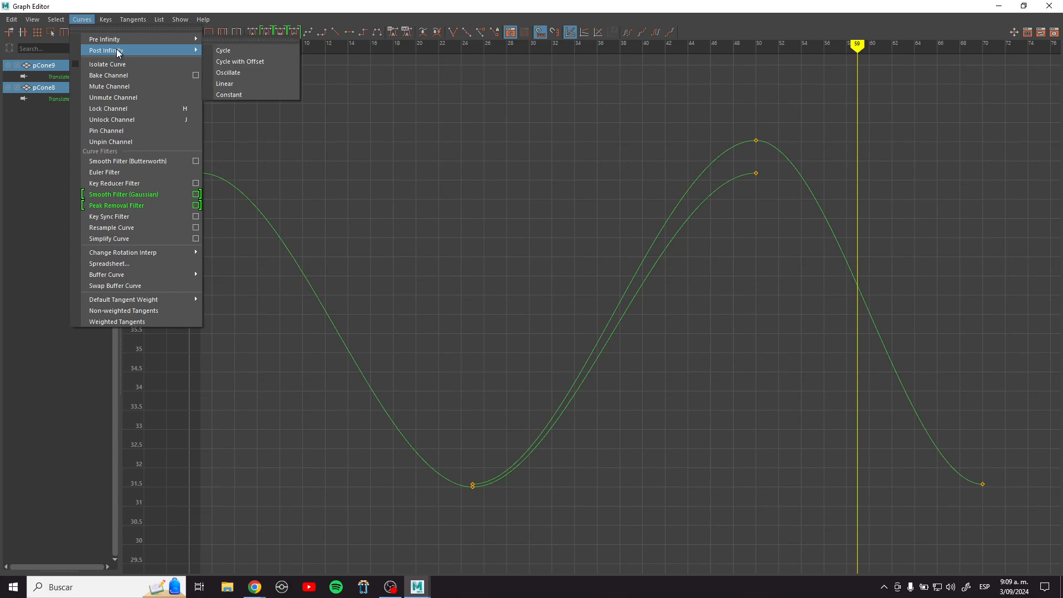
left_click(248, 51)
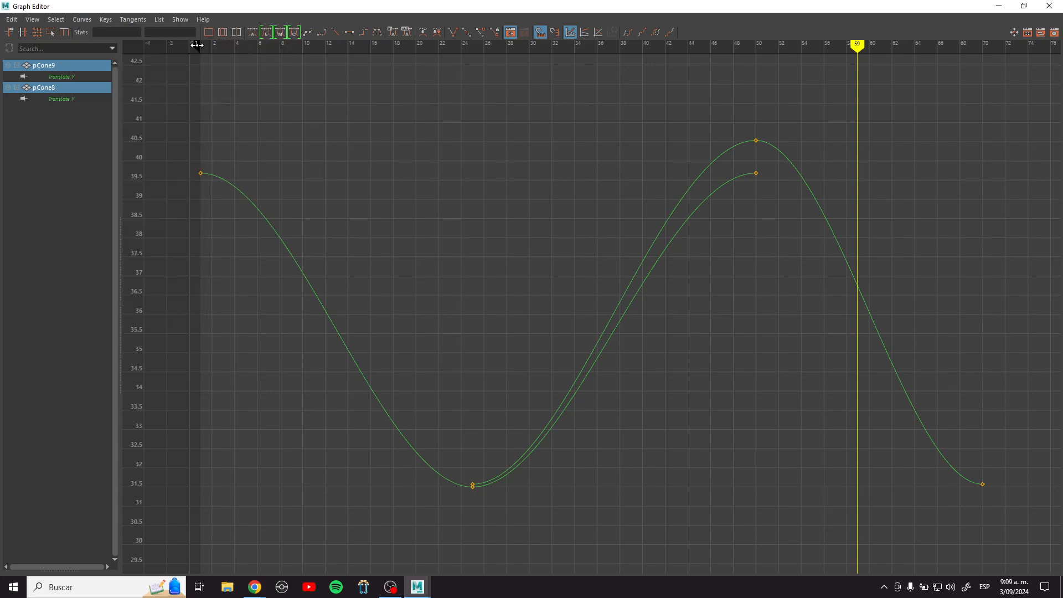
left_click(84, 21)
mouse_move(166, 39)
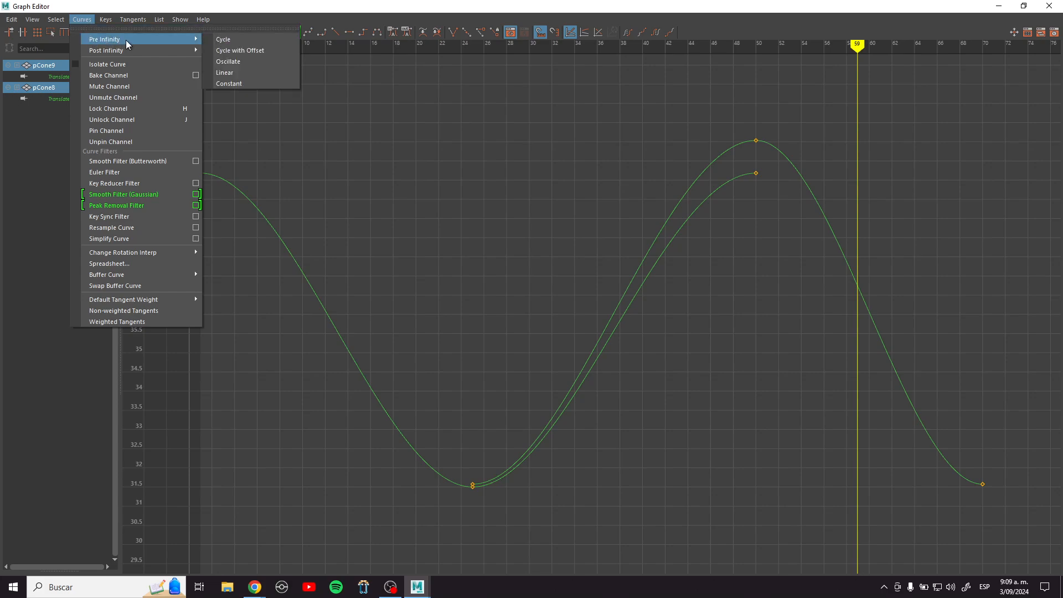
left_click(223, 41)
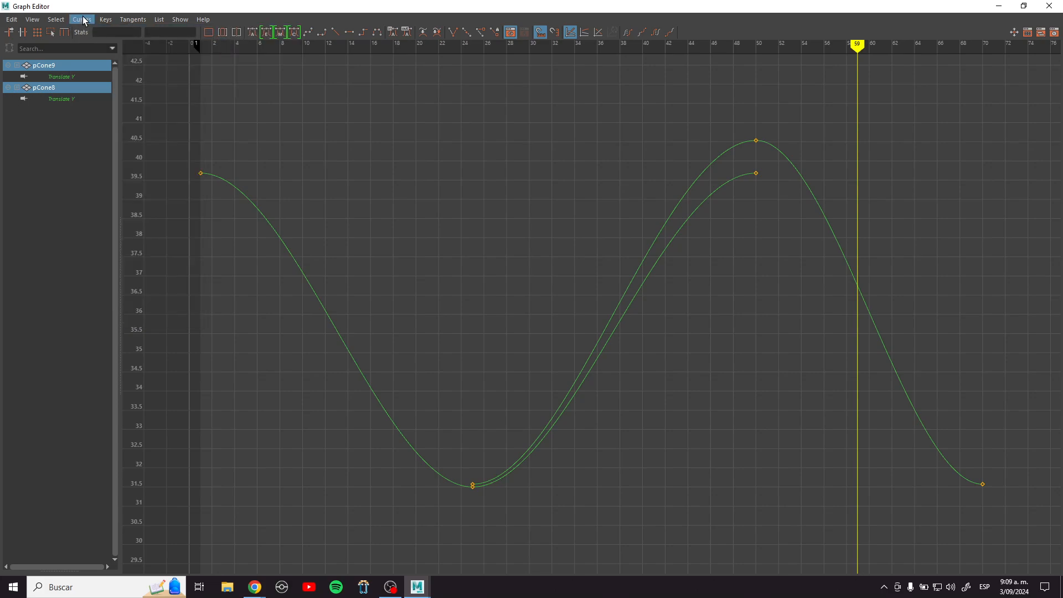
left_click(82, 19)
mouse_move(107, 52)
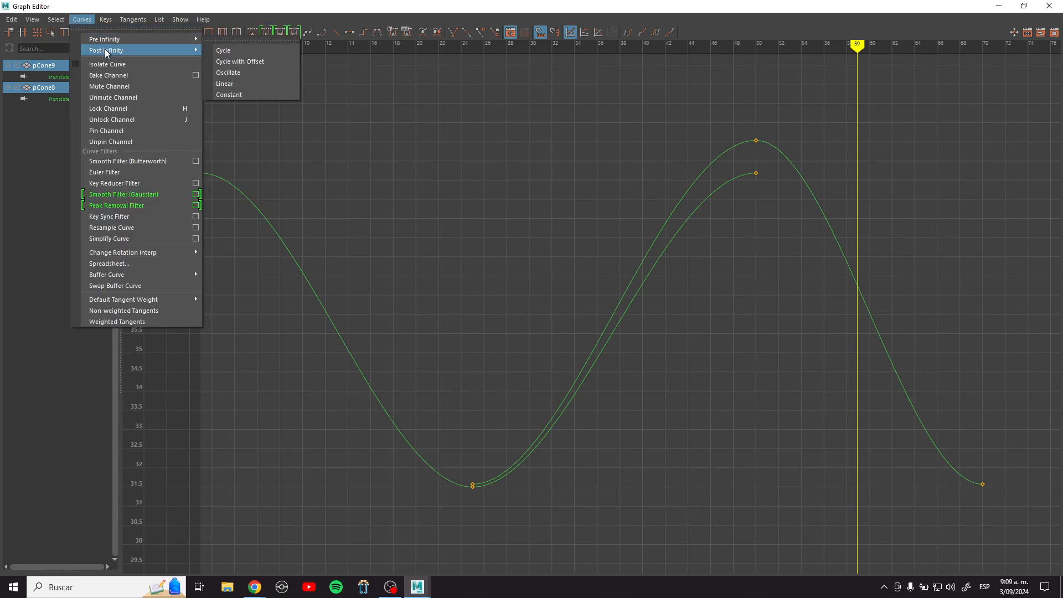
left_click(222, 51)
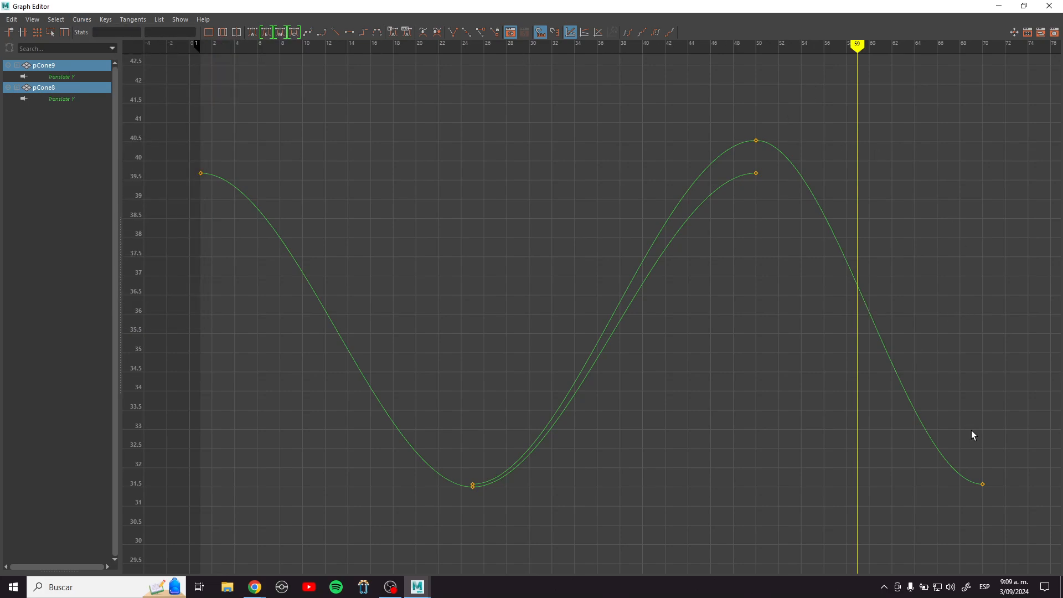
Step: Select all keys on both cones' Translate Y curves, set pre- and post-infinity to Cycle and display the infinity curves
left_click_drag(1003, 544, 135, 29)
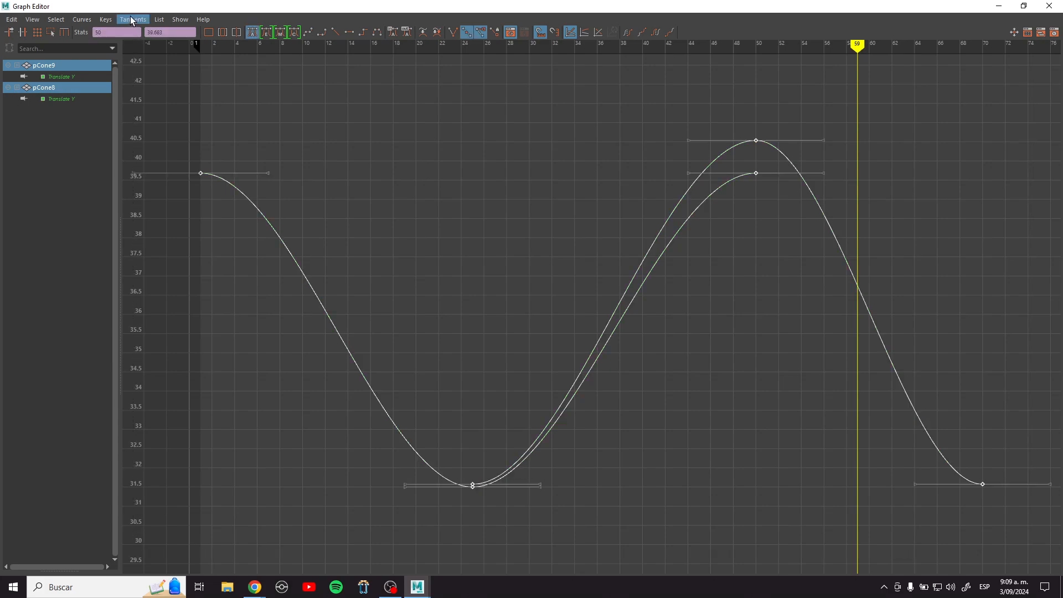
left_click(81, 20)
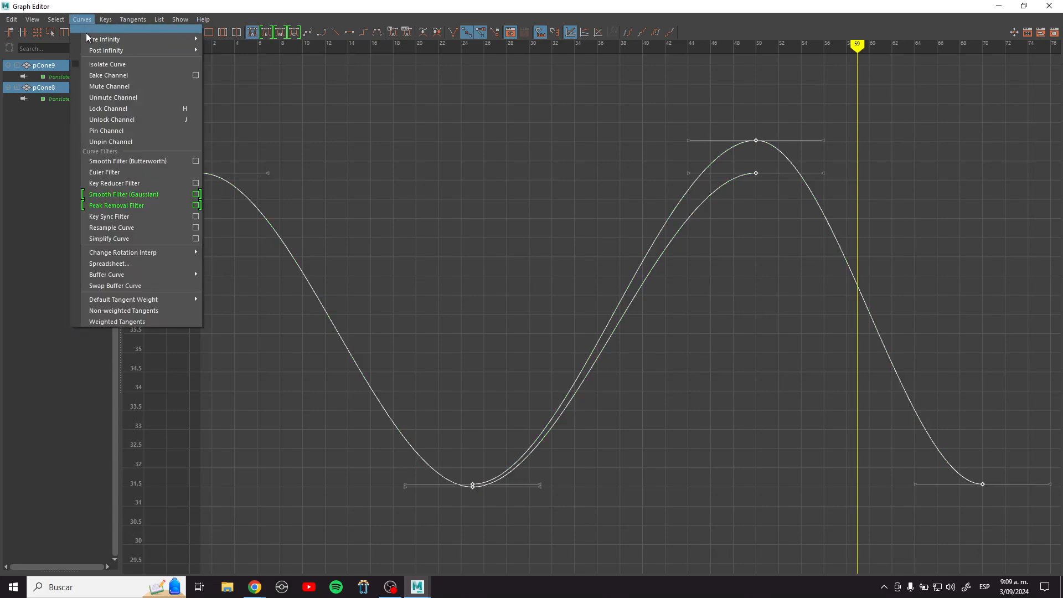
mouse_move(136, 42)
left_click(222, 39)
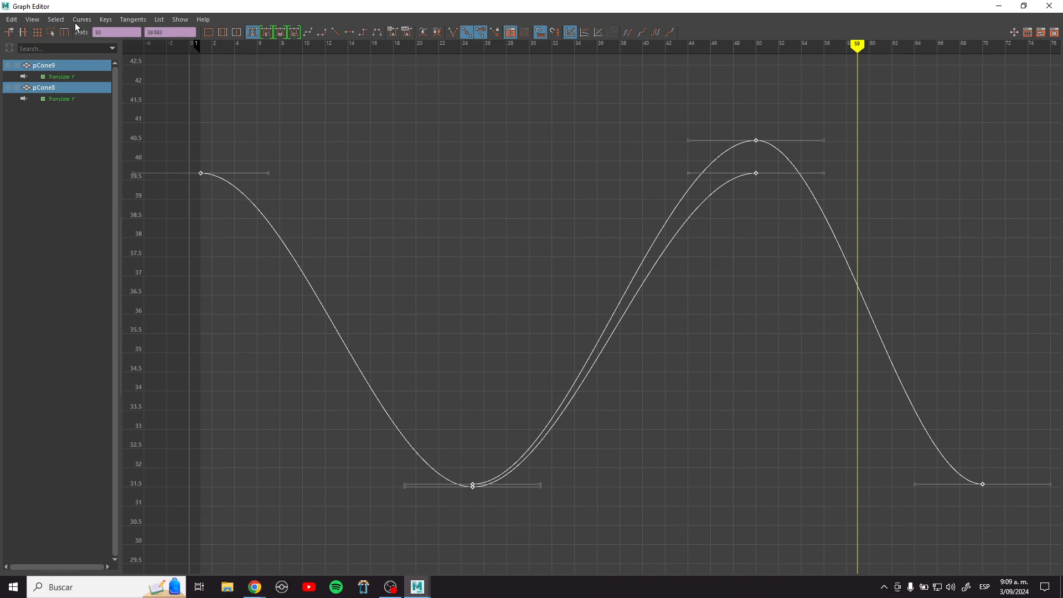
left_click(82, 20)
mouse_move(105, 50)
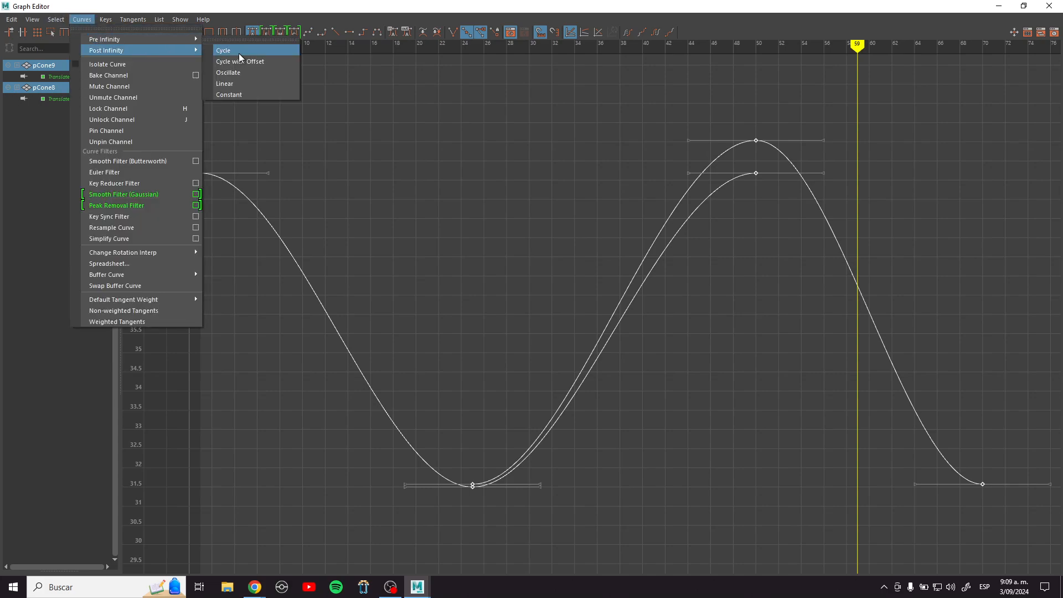
left_click(237, 51)
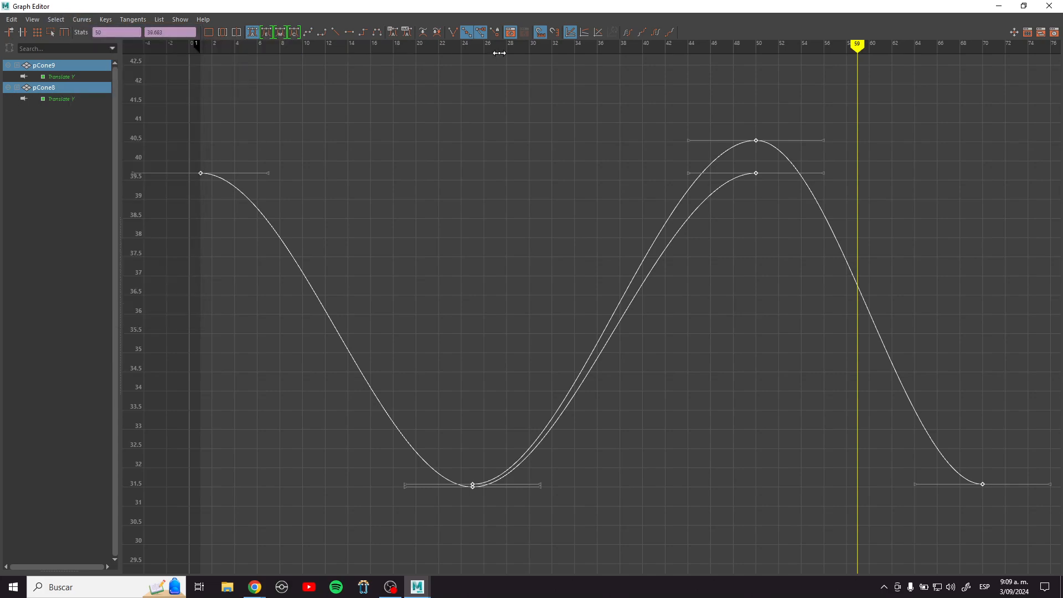
left_click(32, 19)
left_click(51, 210)
left_click(998, 6)
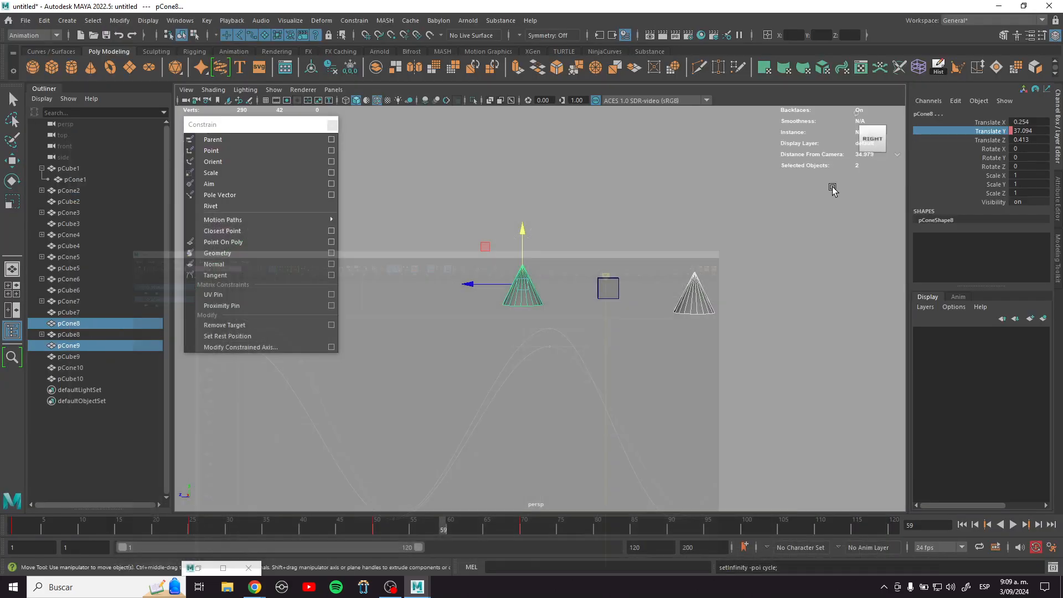
Step: Play back the cones' looping animation, stop it and extend the playback range to frame 200
left_click(1012, 525)
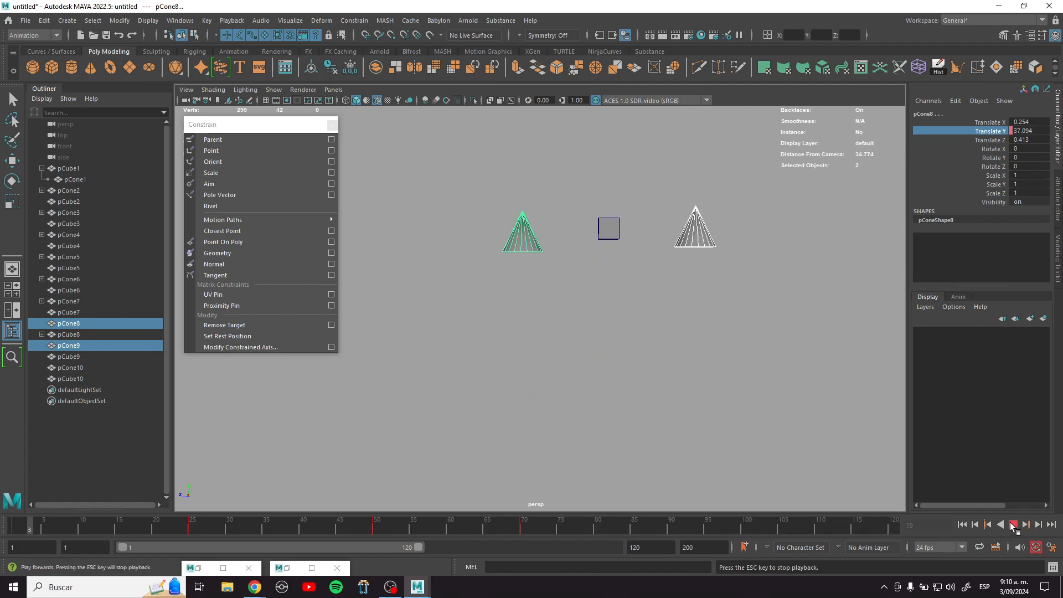
left_click(1012, 524)
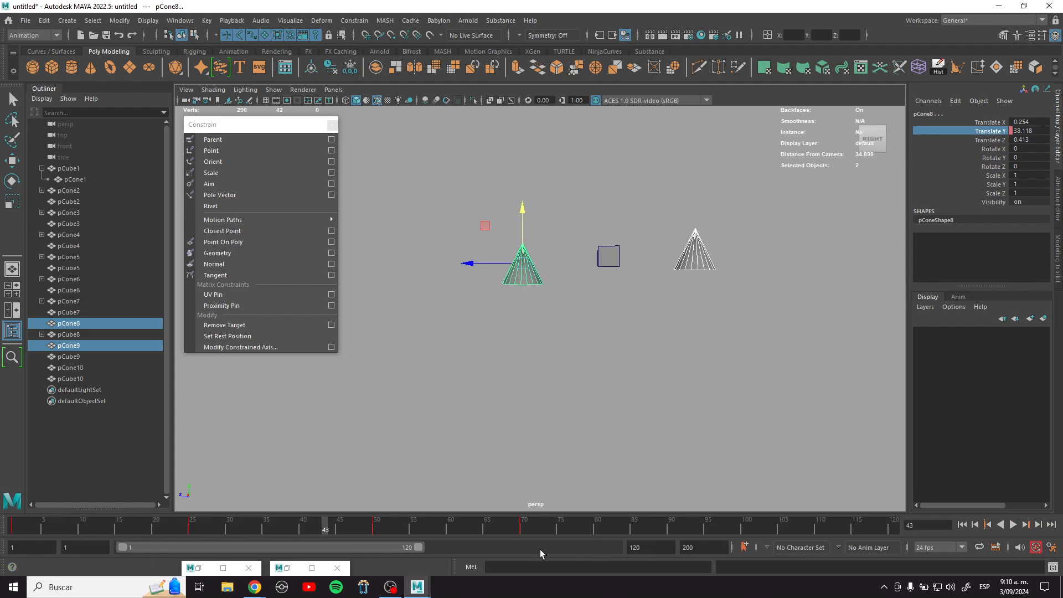
left_click_drag(418, 547, 614, 547)
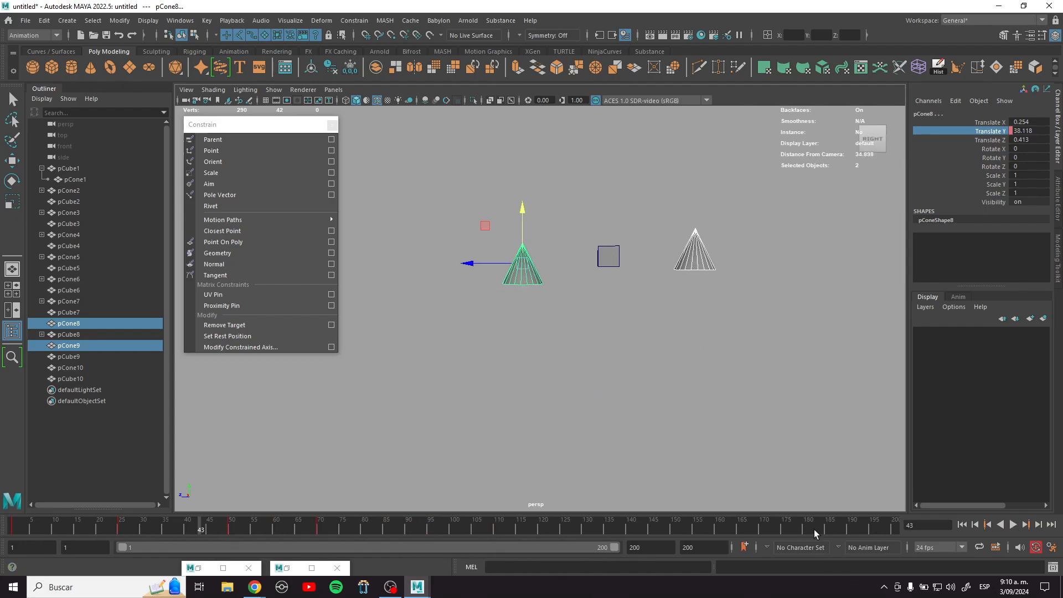
Step: Select pCube8 and set its parent constraint weight P Cone 8W0 to 0
left_click(603, 259)
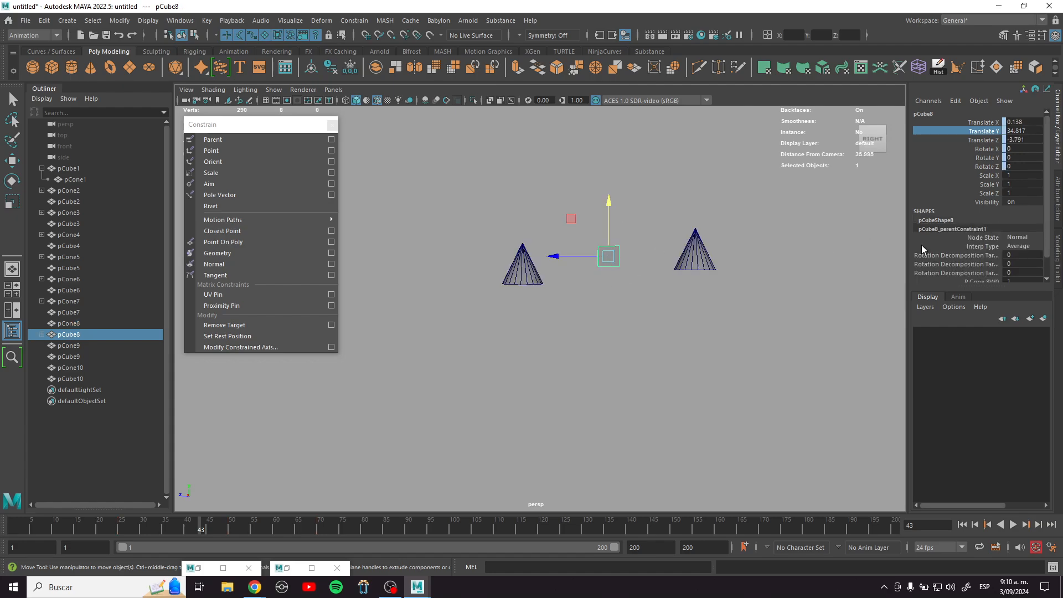
scroll(1000, 234, "down", 2)
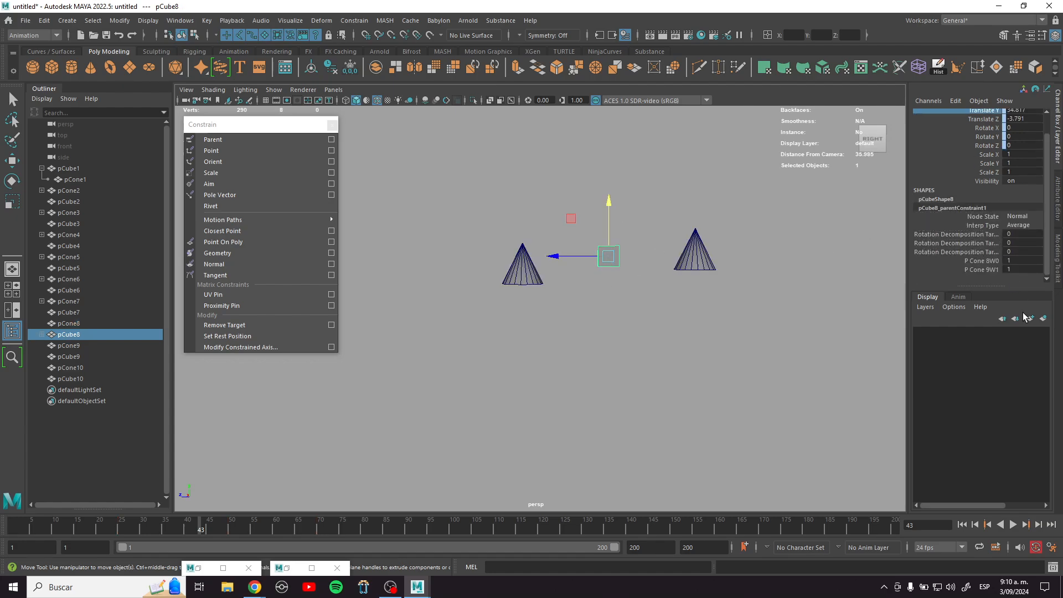
left_click(1023, 261)
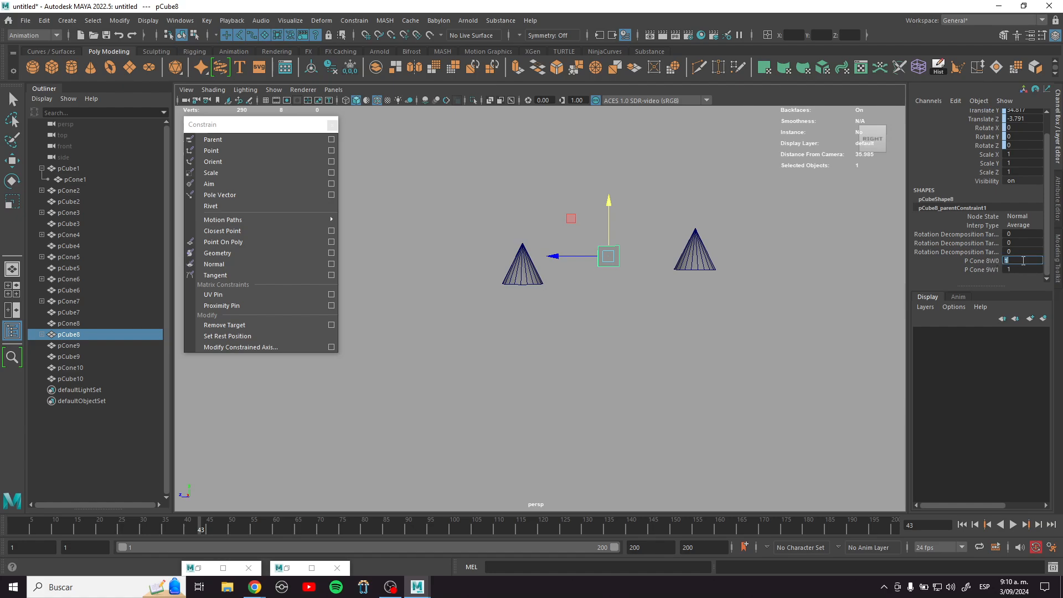
type("0")
key("Return")
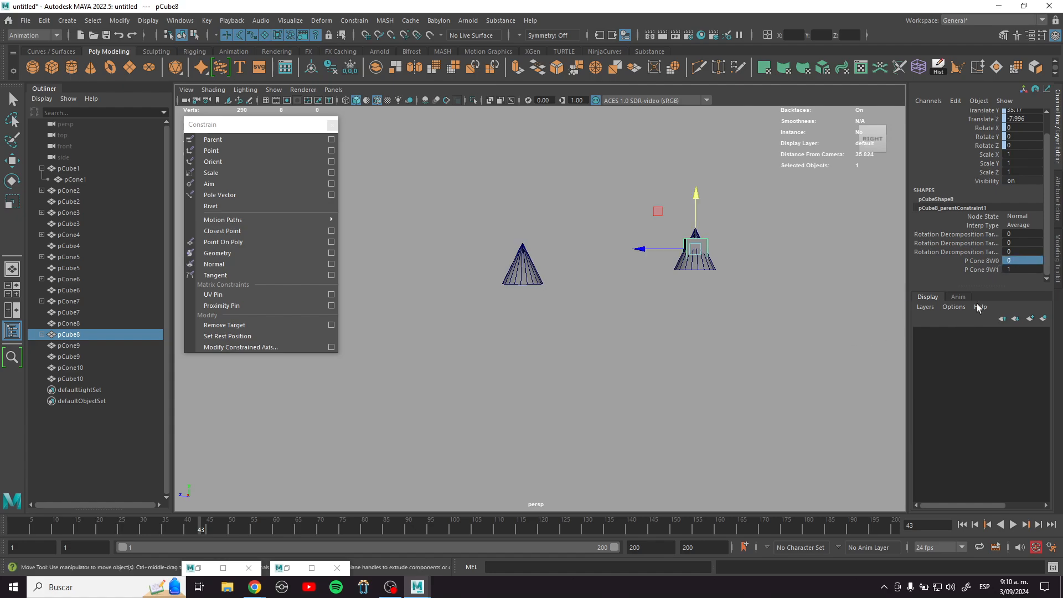
Step: At frame 1, key pCube8's parent constraint weights P Cone 8W0 and P Cone 9W1
left_click_drag(141, 528, 4, 518)
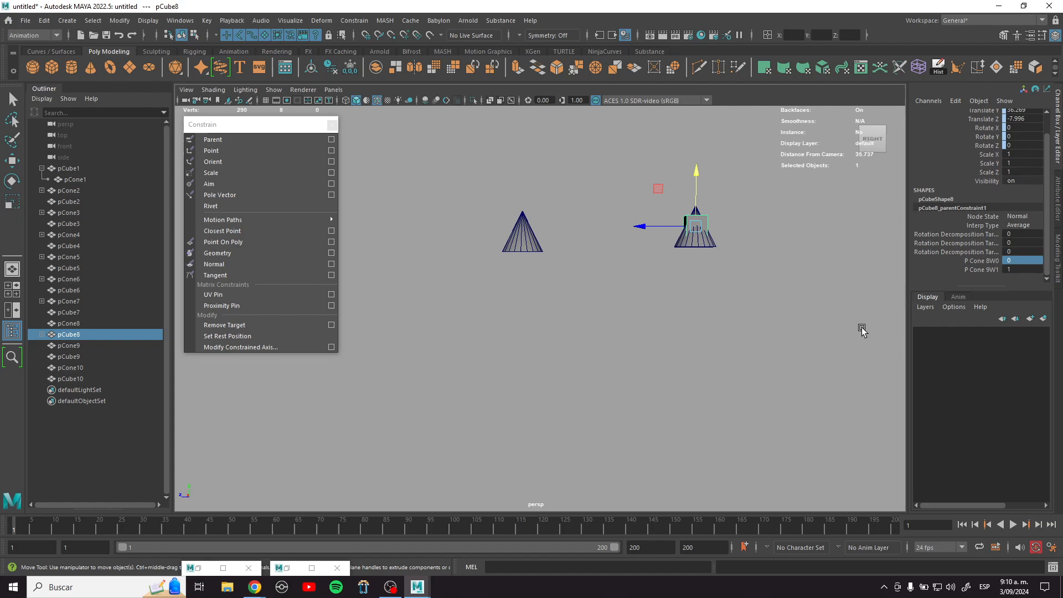
right_click(995, 262)
left_click(943, 278)
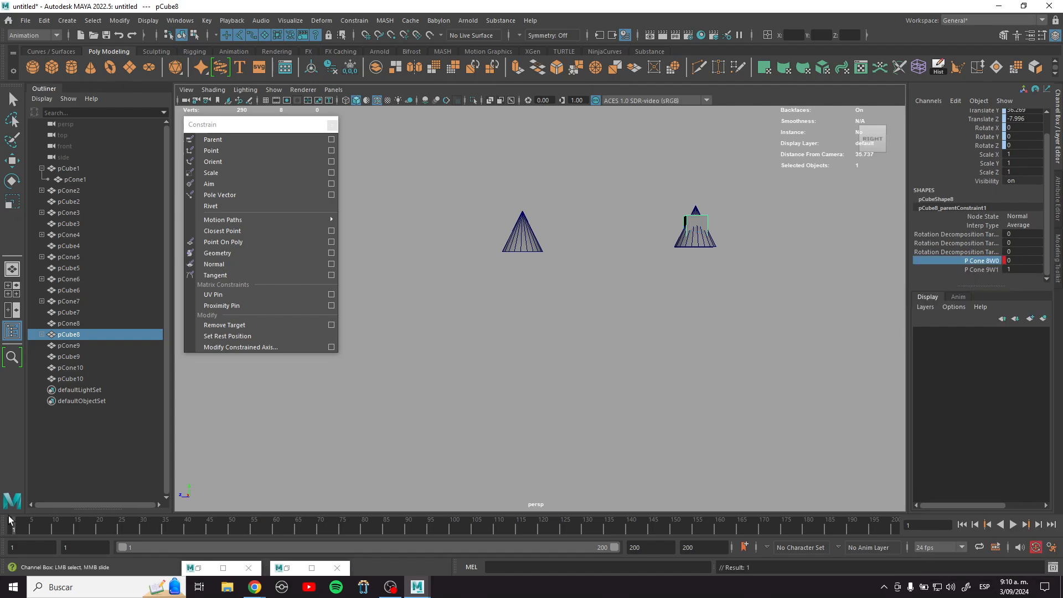
key("alt+v")
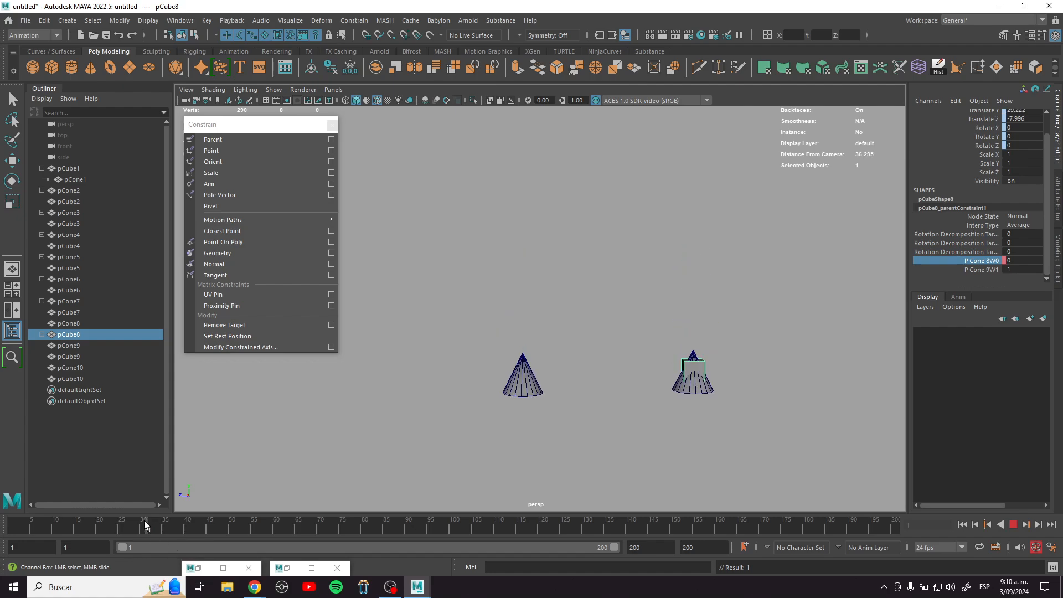
key("alt+v")
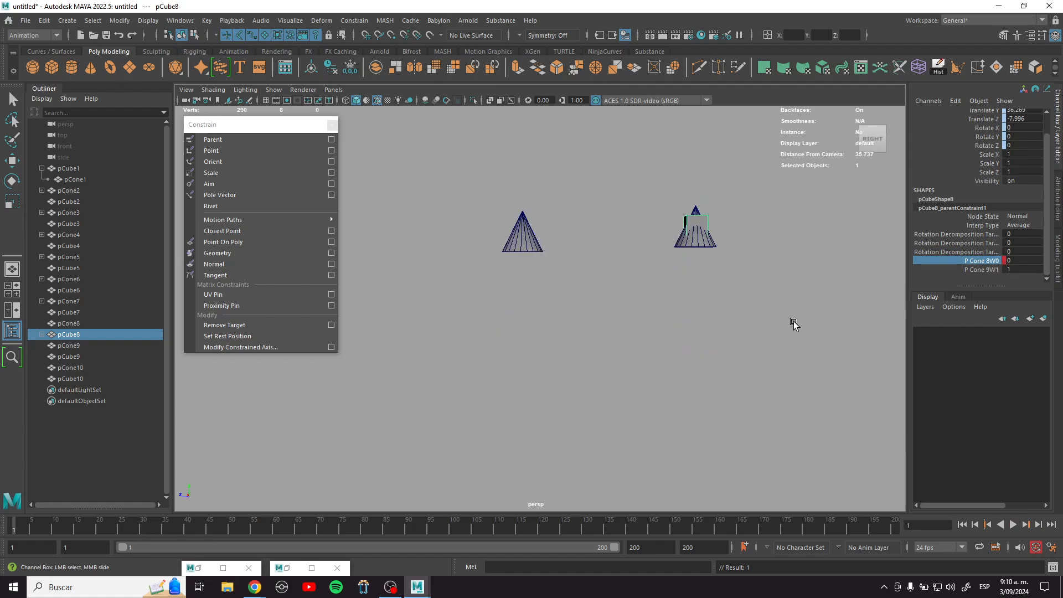
left_click(981, 270)
right_click(981, 269)
left_click(990, 294)
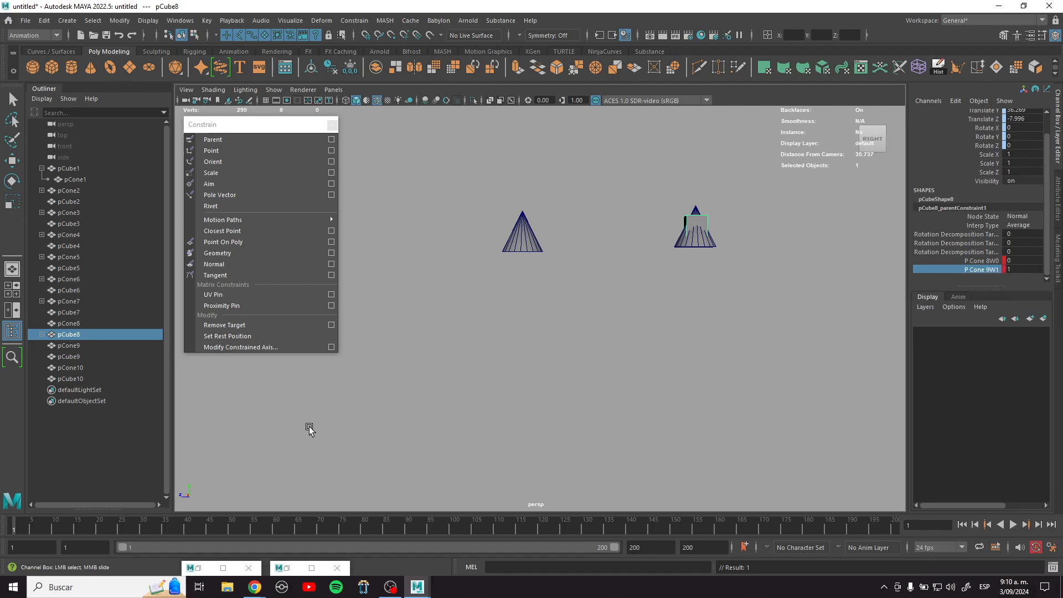
Step: At frame 21, set pCube8's constraint weight P Cone 8W0 to 1 and P Cone 9W1 to 0
key("alt+v")
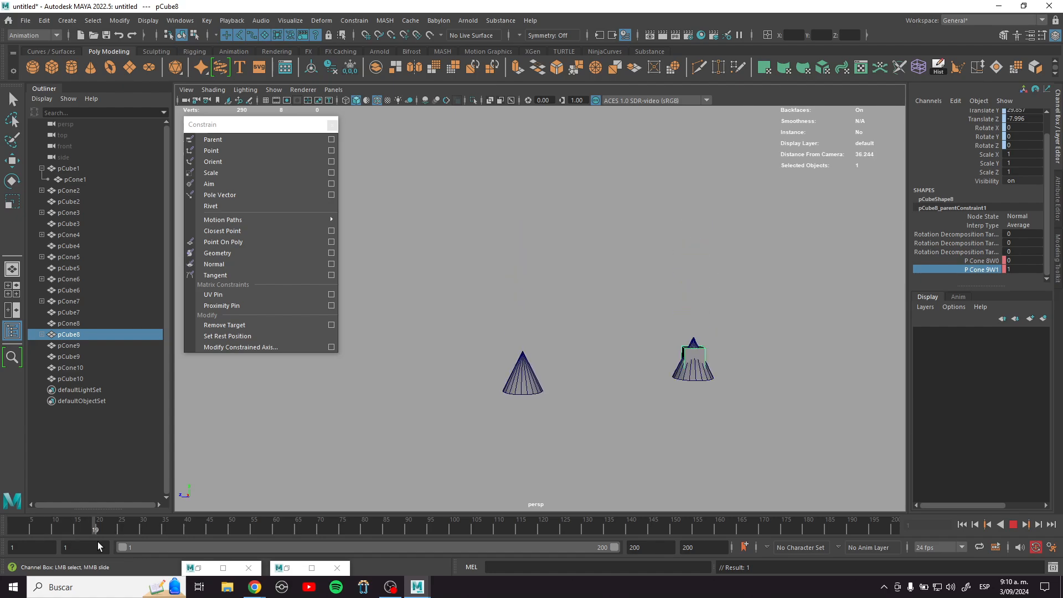
mouse_move(119, 540)
left_mouse_down()
mouse_move(193, 536)
mouse_move(104, 526)
left_mouse_up()
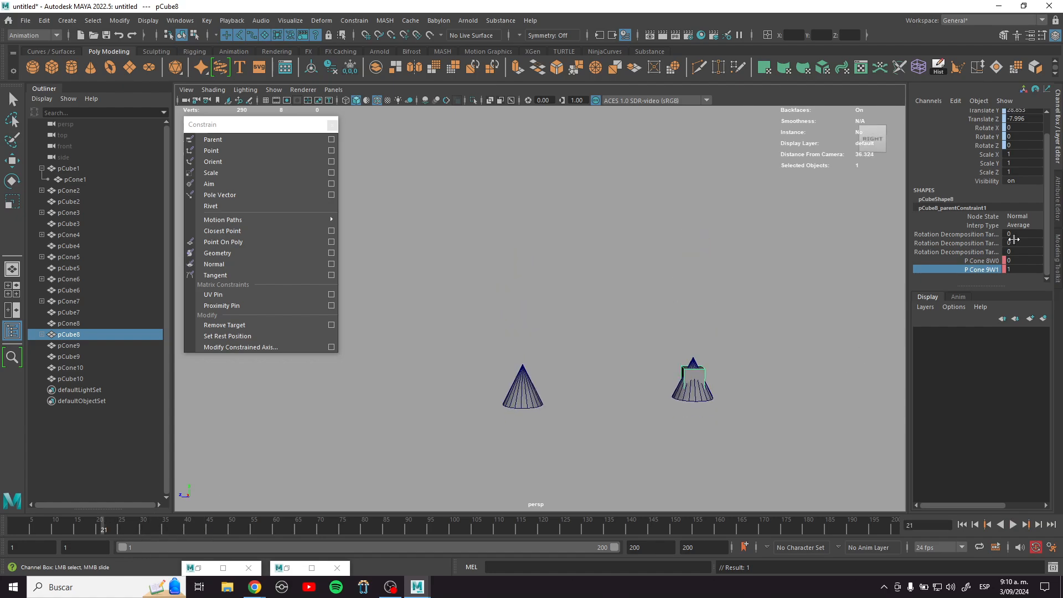
double_click(1033, 260)
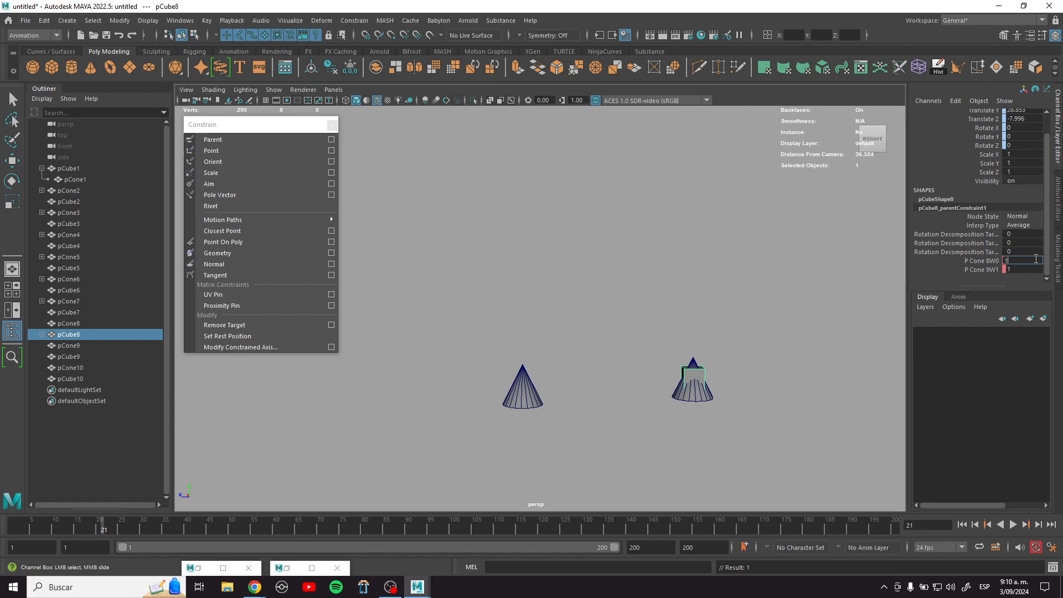
type("1")
key("Return")
double_click(1029, 268)
type("0")
key("Return")
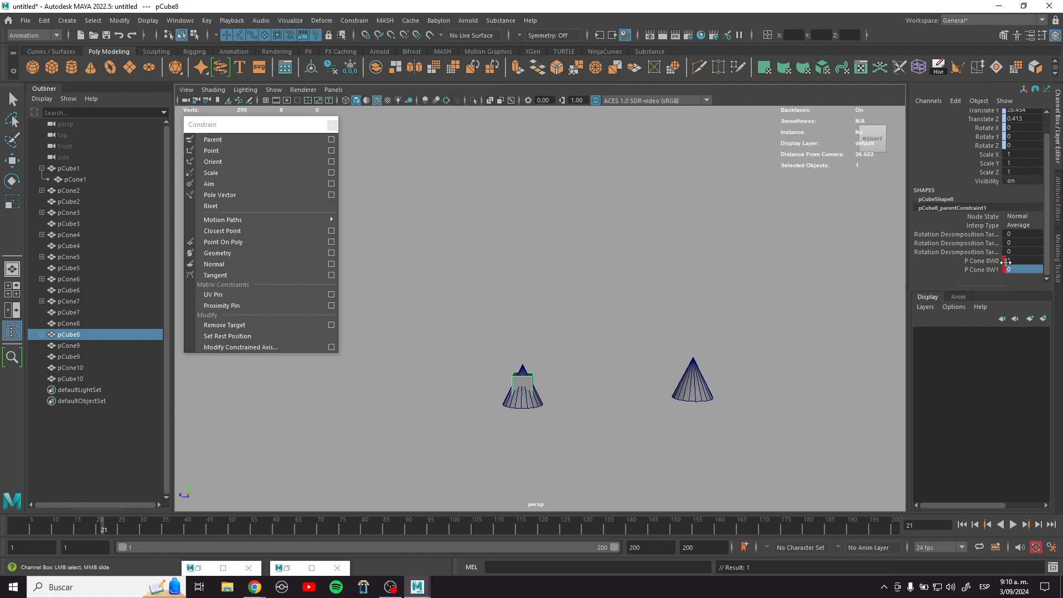
Step: Key both of pCube8's parent constraint weights together at frame 21
left_click_drag(982, 260, 985, 268)
right_click(985, 269)
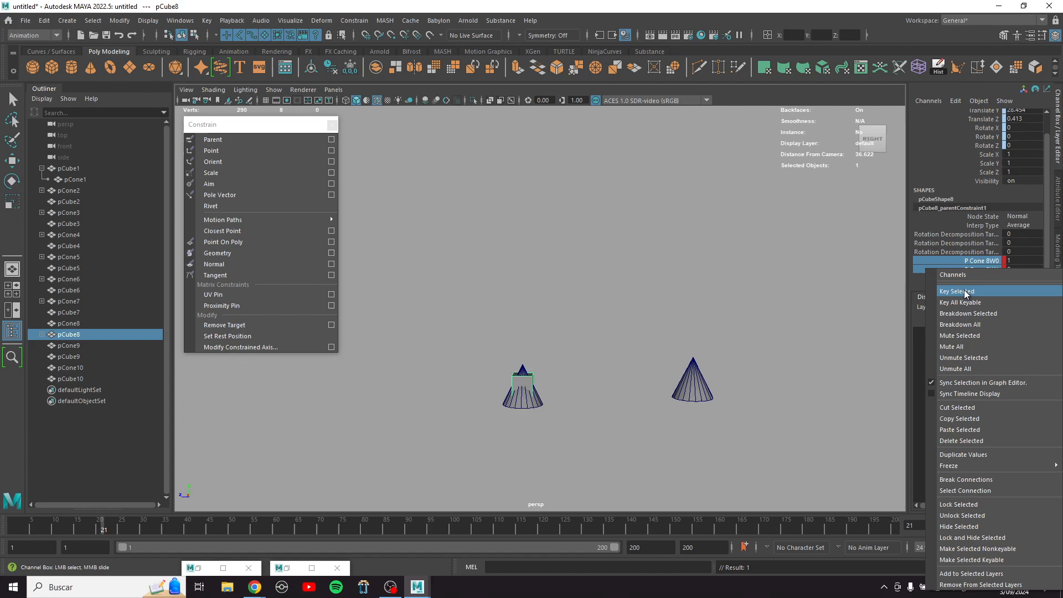
left_click(964, 290)
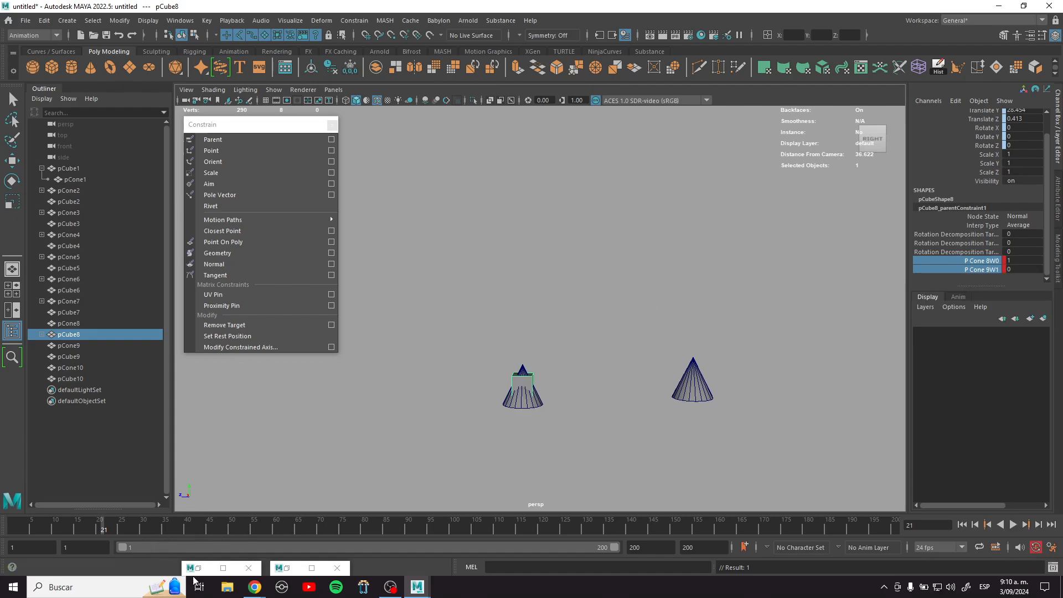
Step: In the Graph Editor, select all of pCube8's constraint weight keys and set their post- and pre-infinity to Oscillate
left_click(311, 567)
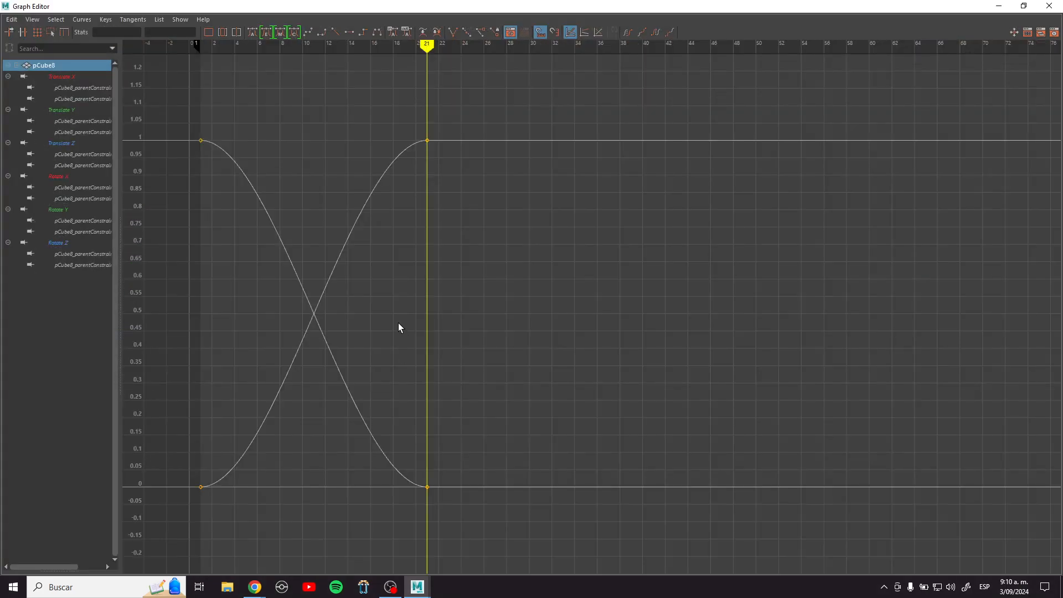
left_click_drag(467, 95, 181, 527)
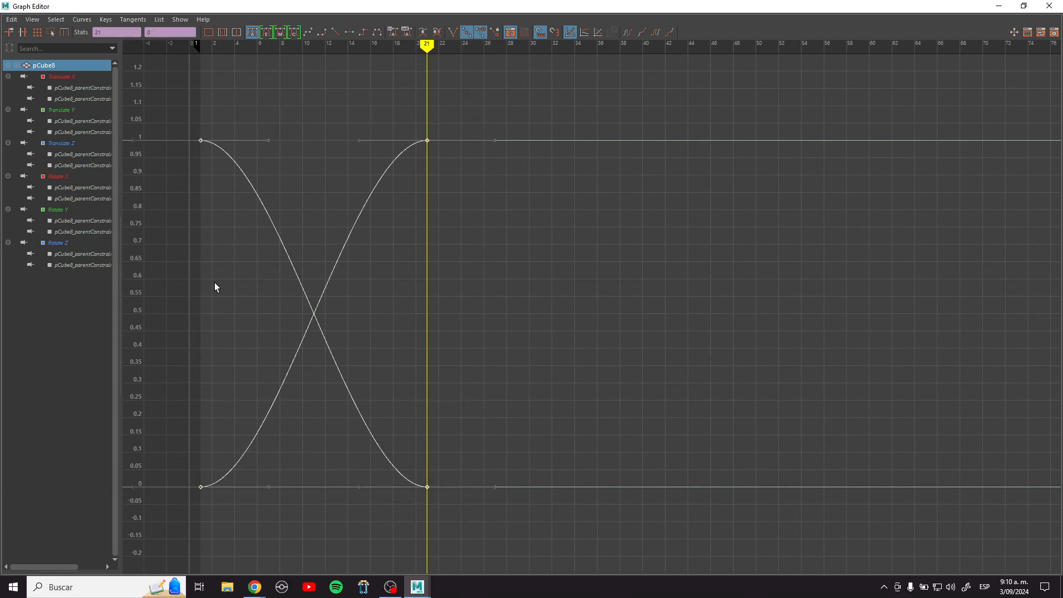
left_click(82, 19)
mouse_move(115, 52)
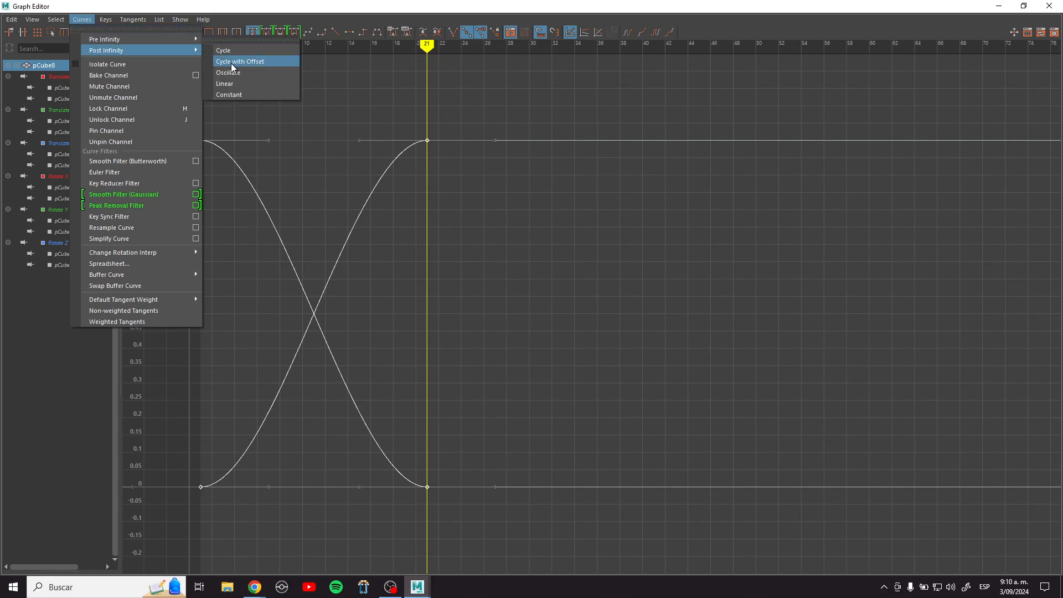
left_click(261, 72)
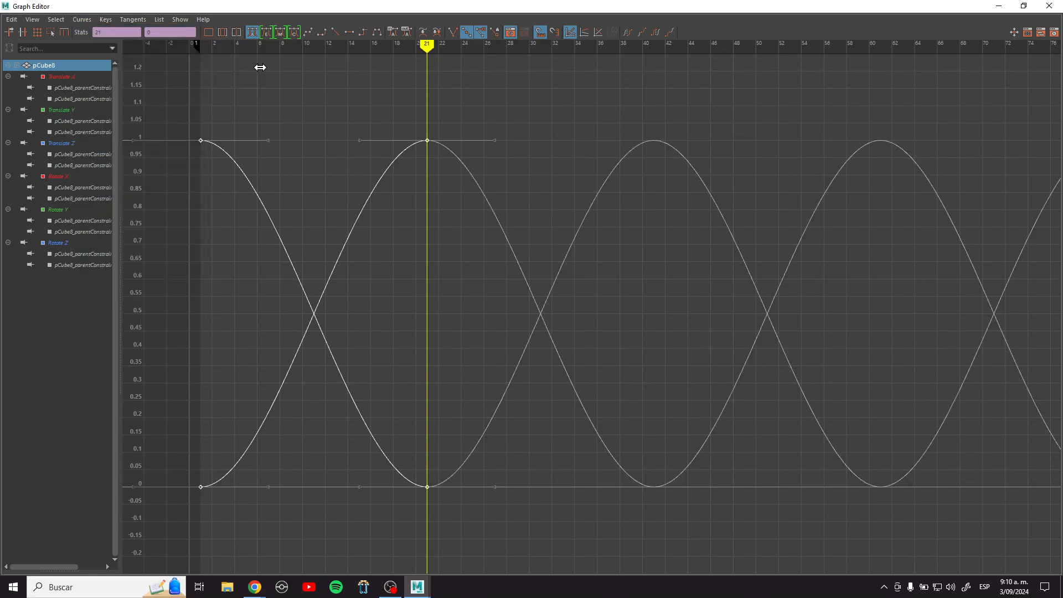
left_click(82, 19)
mouse_move(105, 40)
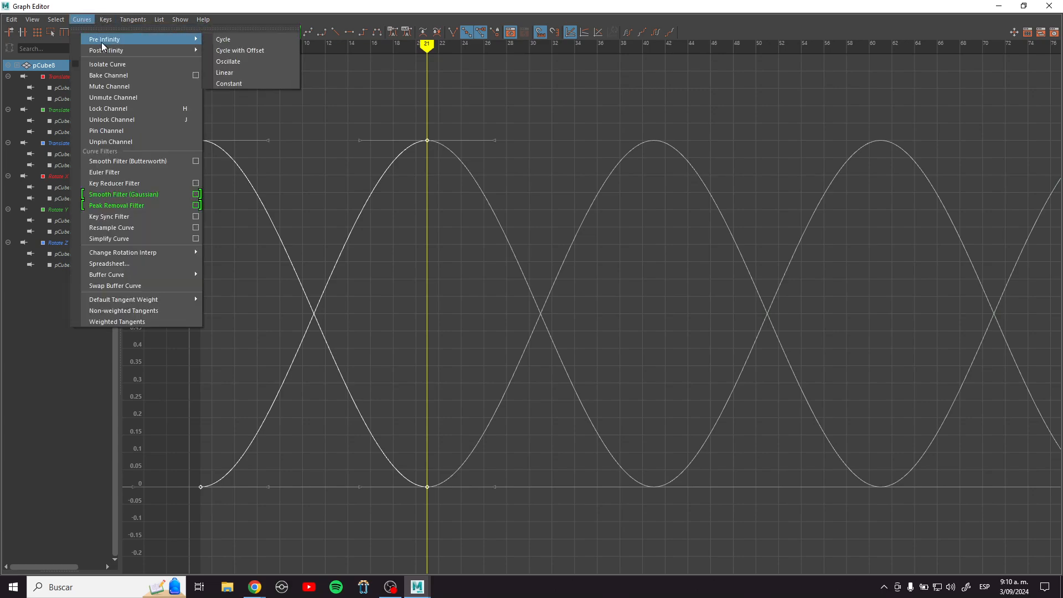
left_click(251, 62)
left_click(999, 7)
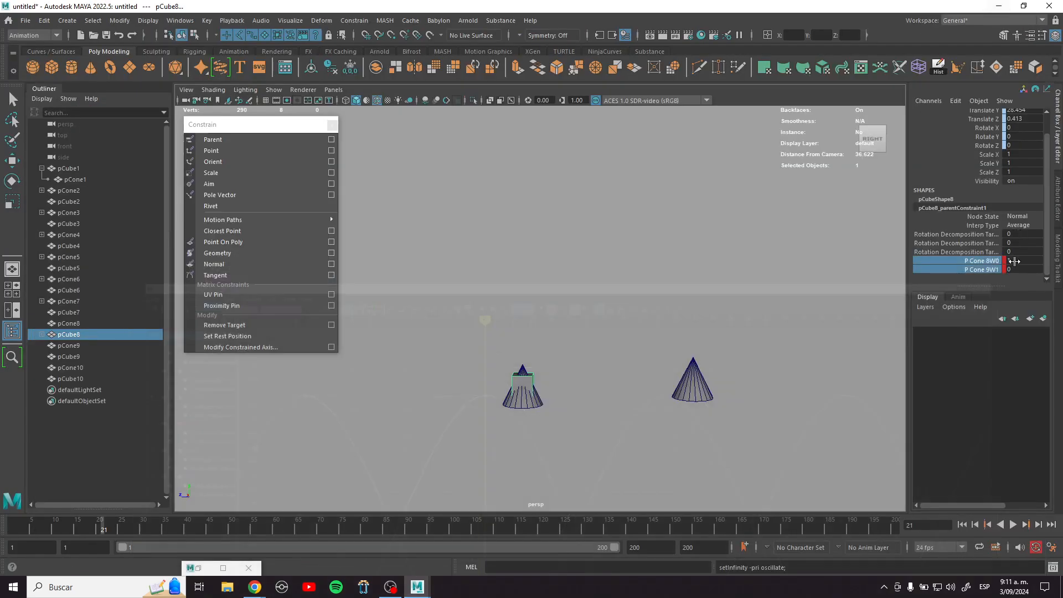
Step: Play back and scrub the animation to examine how pCube8 moves between pCone8 and pCone9
left_click(1013, 523)
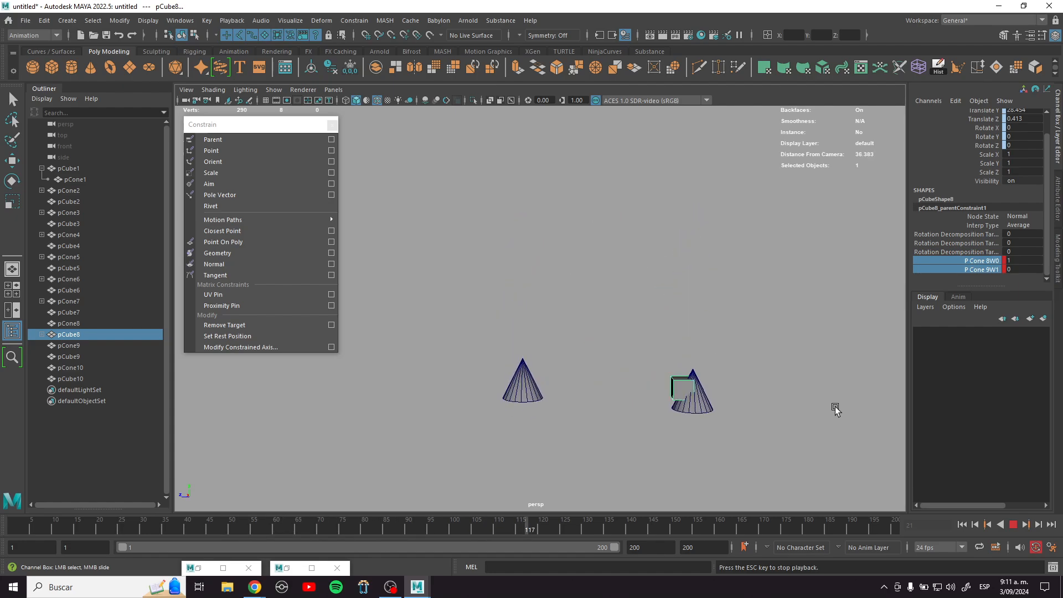
left_click(1013, 525)
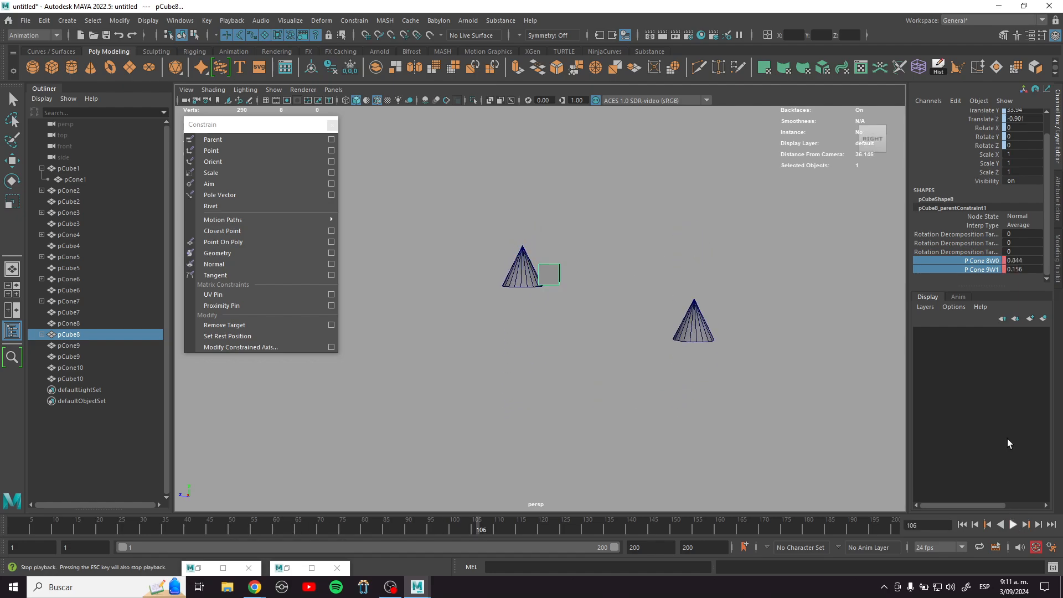
key("alt+v")
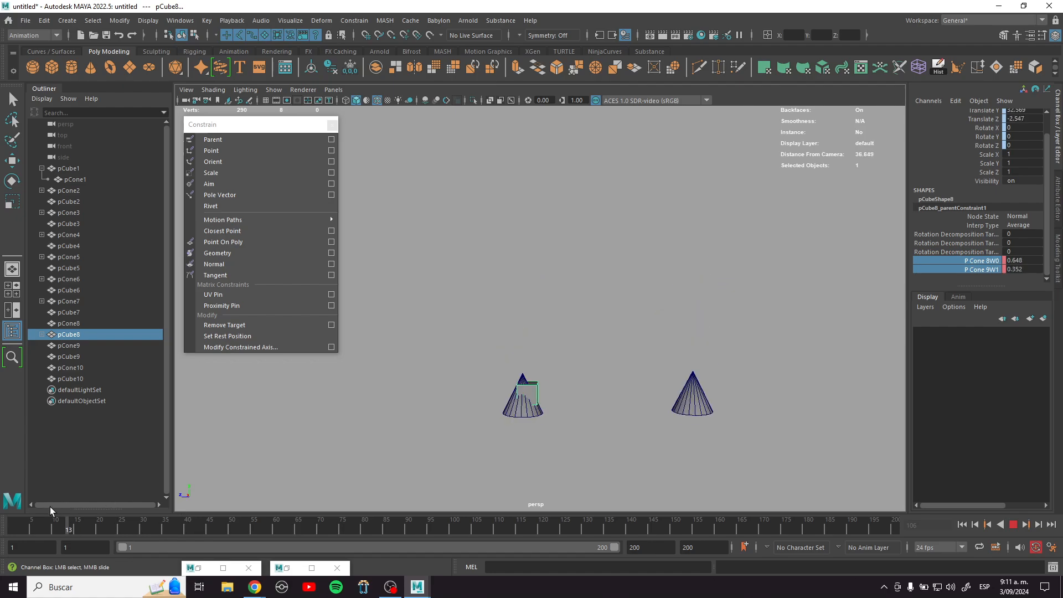
left_click_drag(131, 525, 646, 503)
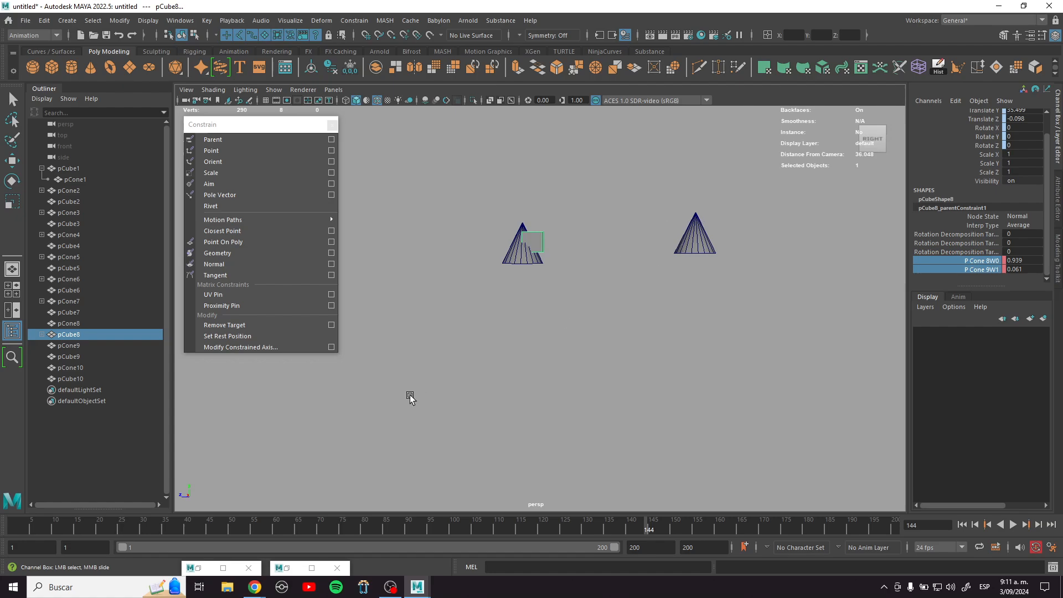
key("alt+v")
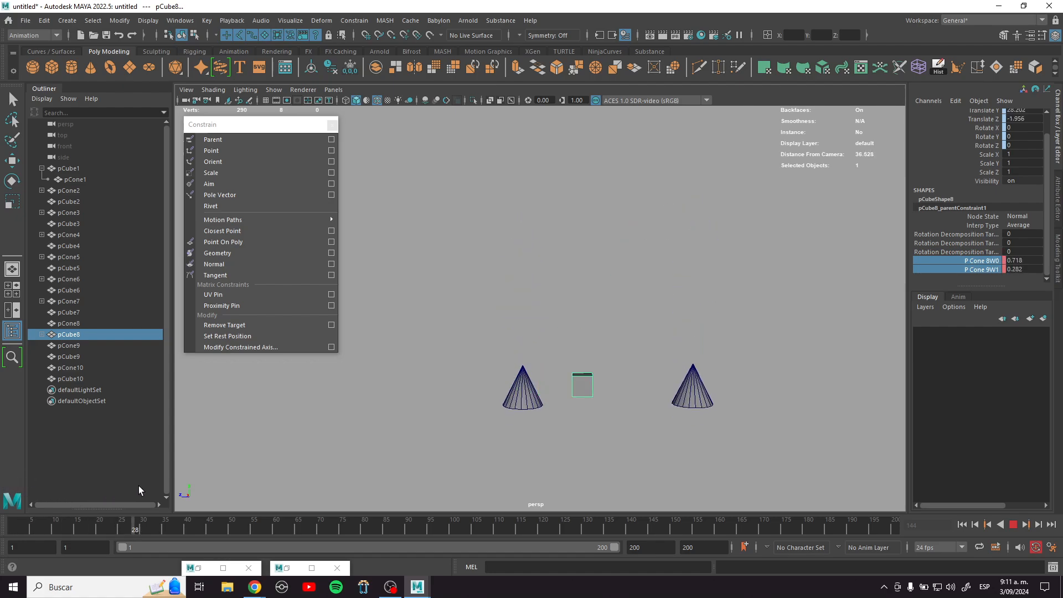
Step: In the Graph Editor, move pCube8's second pair of constraint weight keys from frame 21 to frame 15
key("alt+v")
left_click(198, 567)
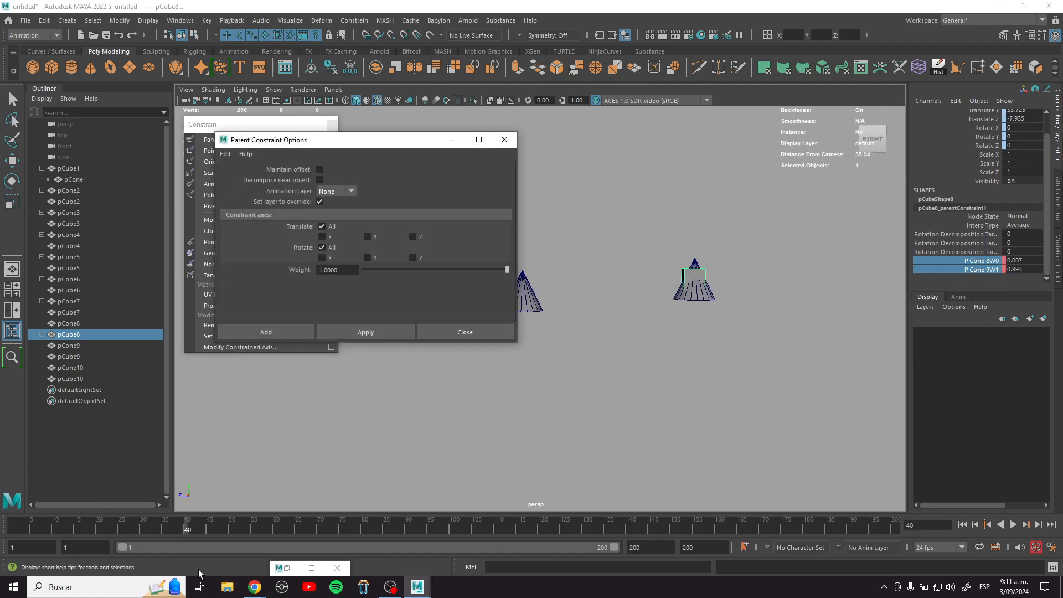
left_click(281, 568)
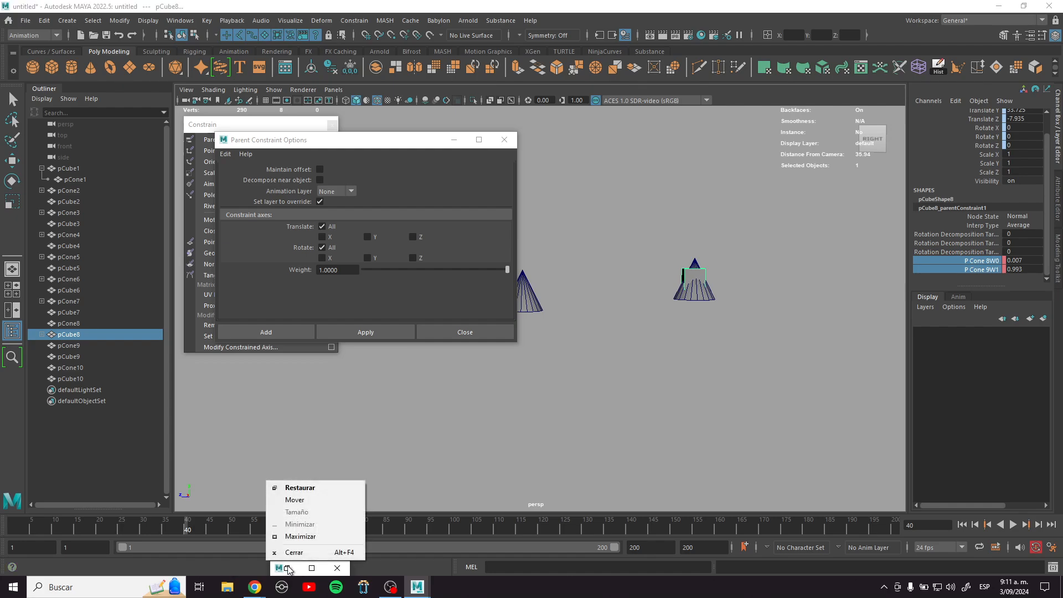
left_click(289, 567)
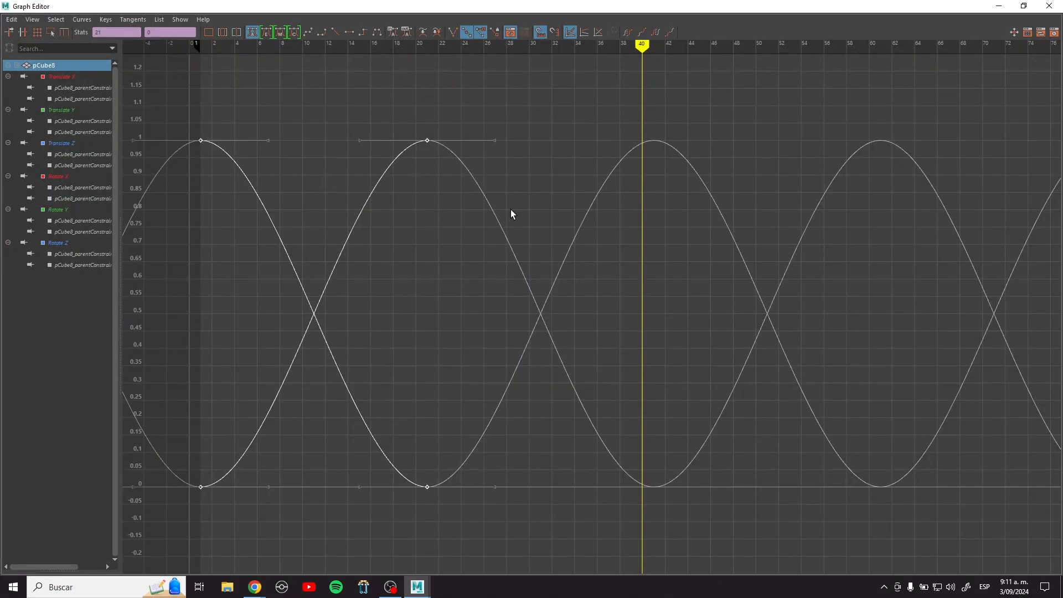
left_click_drag(384, 516, 375, 511)
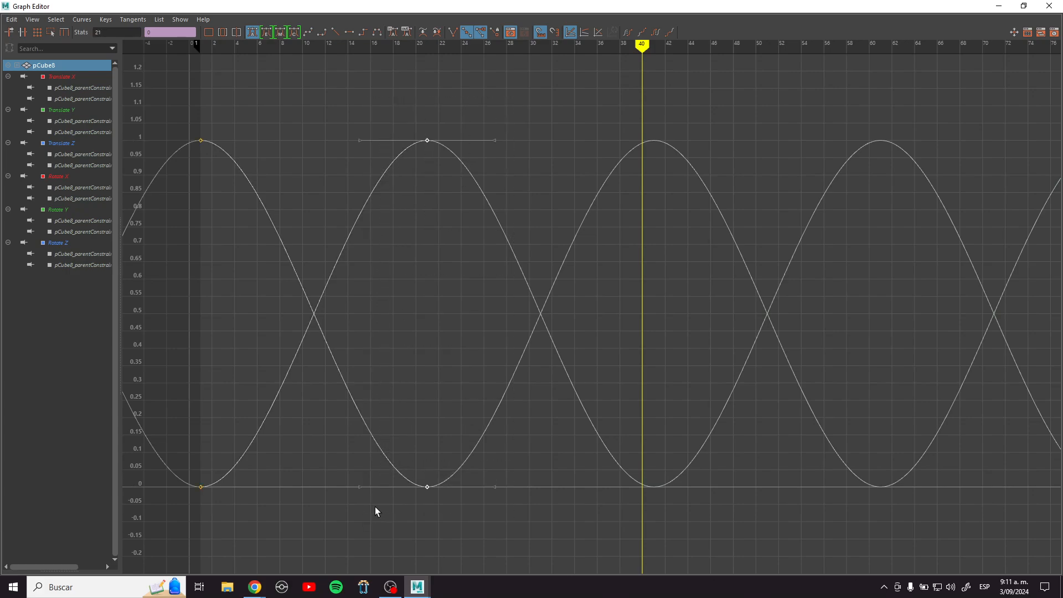
middle_click_drag(421, 387, 347, 385, "shift")
Step: Set the tangents of all pCube8 constraint weight keys to linear and minimize the Graph Editor
left_click_drag(414, 494, 177, 108)
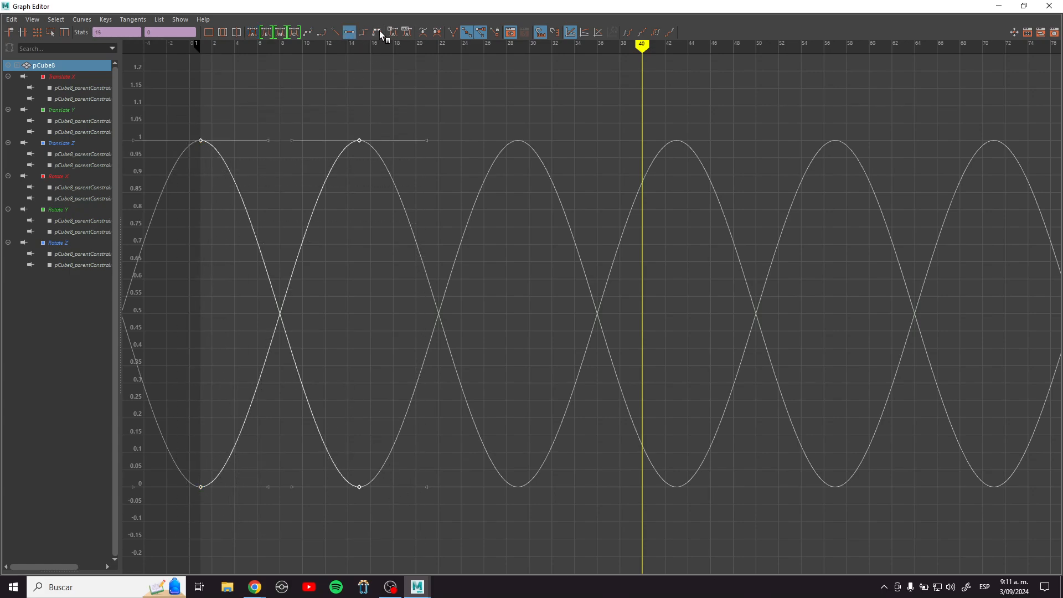
left_click(332, 33)
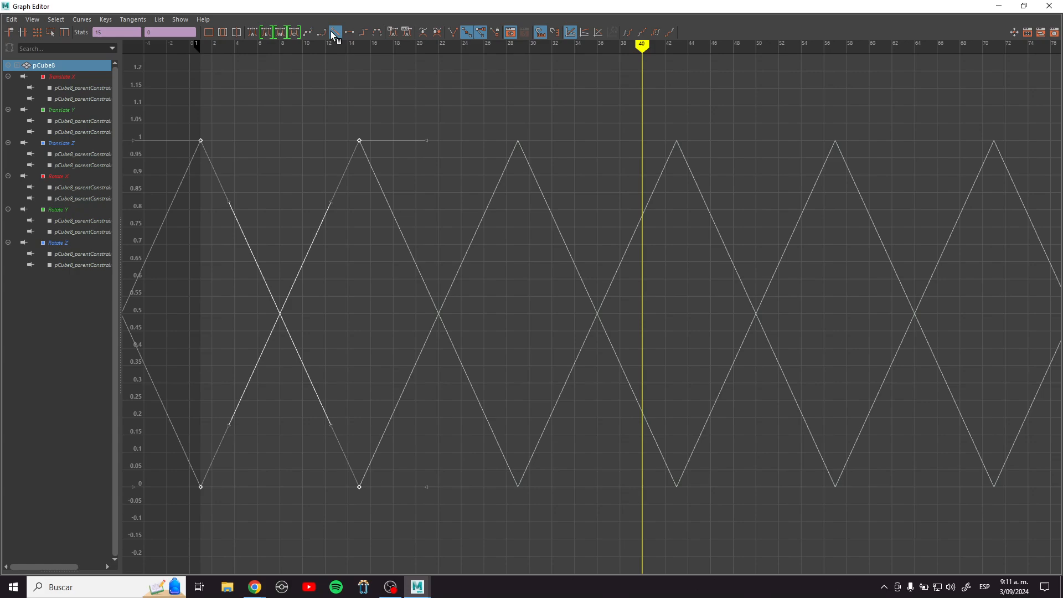
left_click(998, 6)
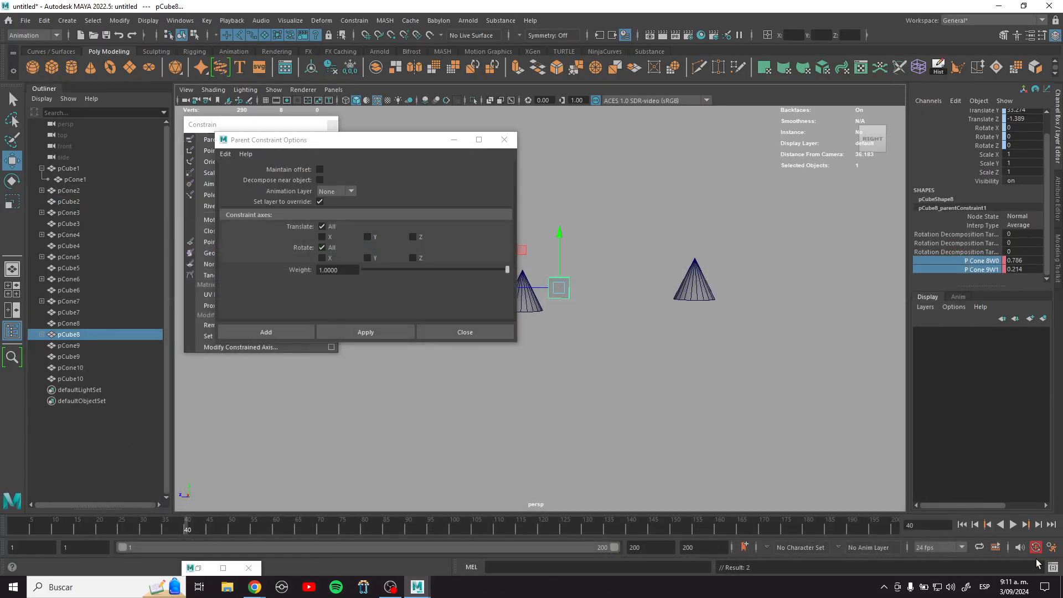
Step: Play back the animation to examine pCube8's movement between the cones, with the Parent Constraint Options window minimized
left_click(1012, 524)
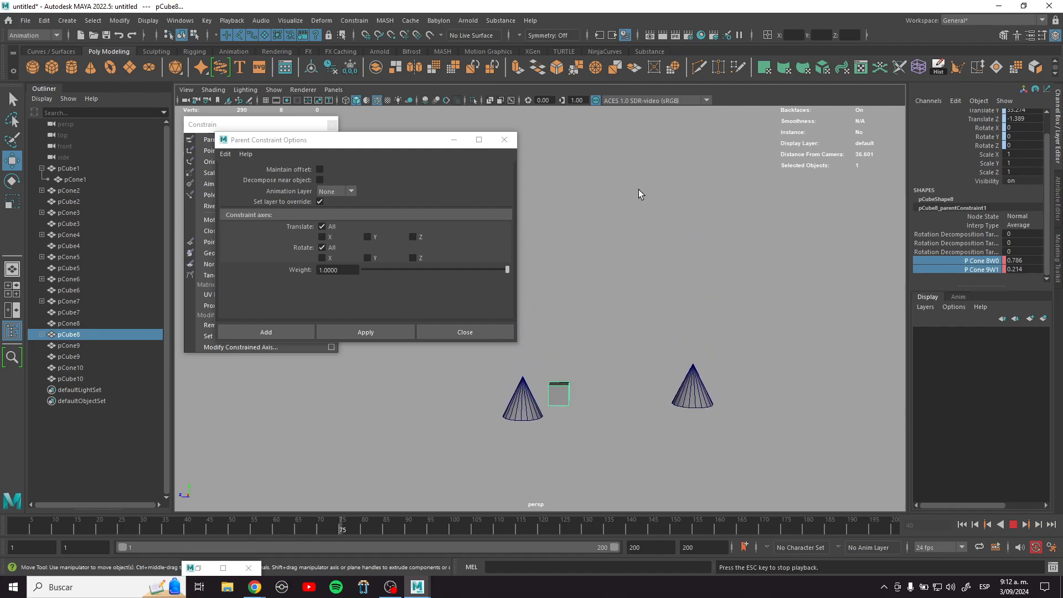
left_click(454, 139)
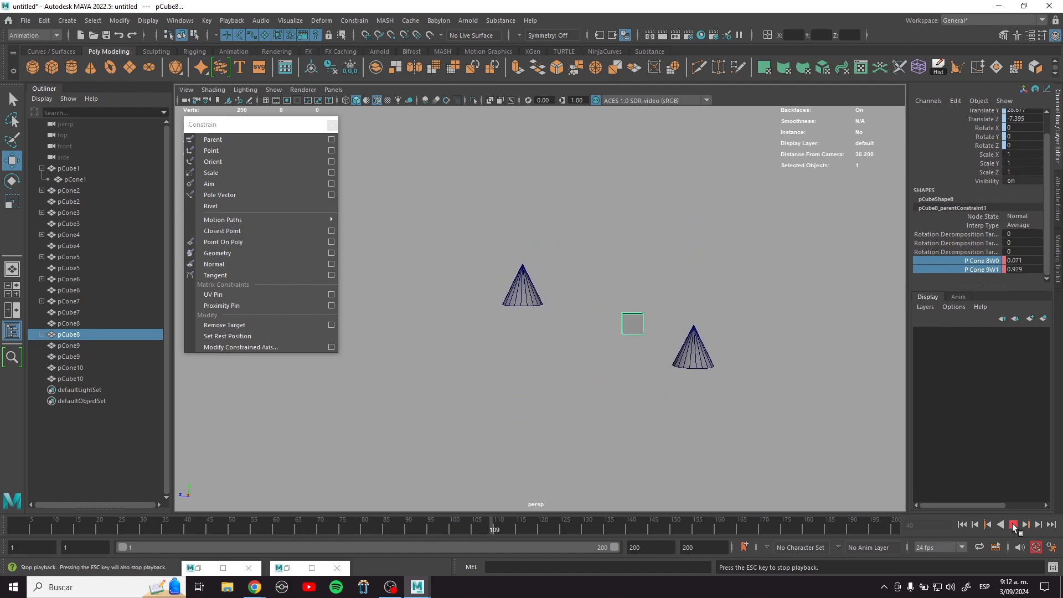
left_click(1013, 525)
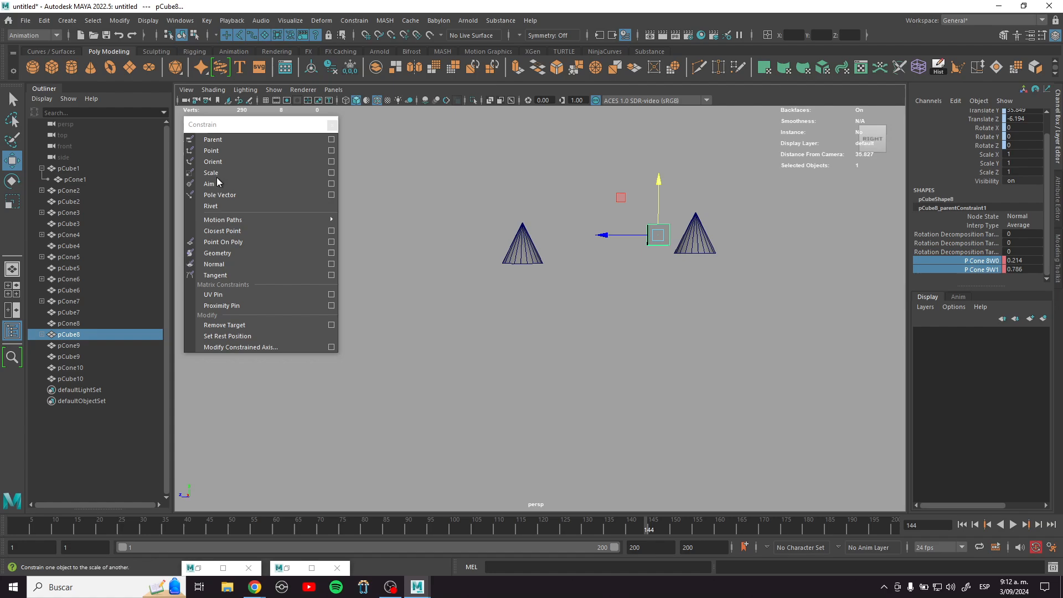
Step: Turn on motion blur in the viewport and replay and scrub pCube8's movement between the cones
left_click(435, 101)
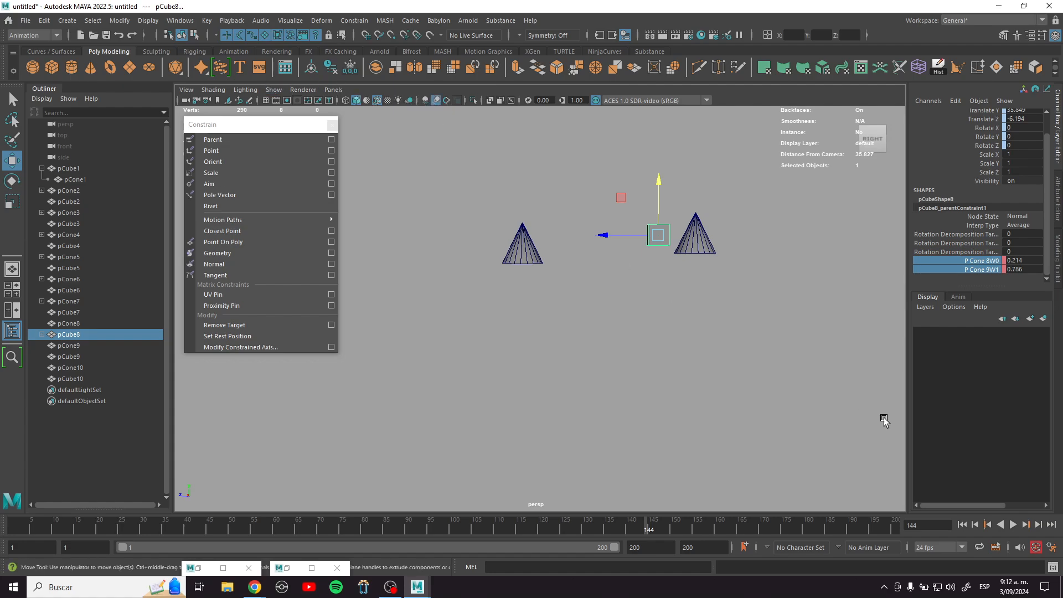
left_click(1013, 524)
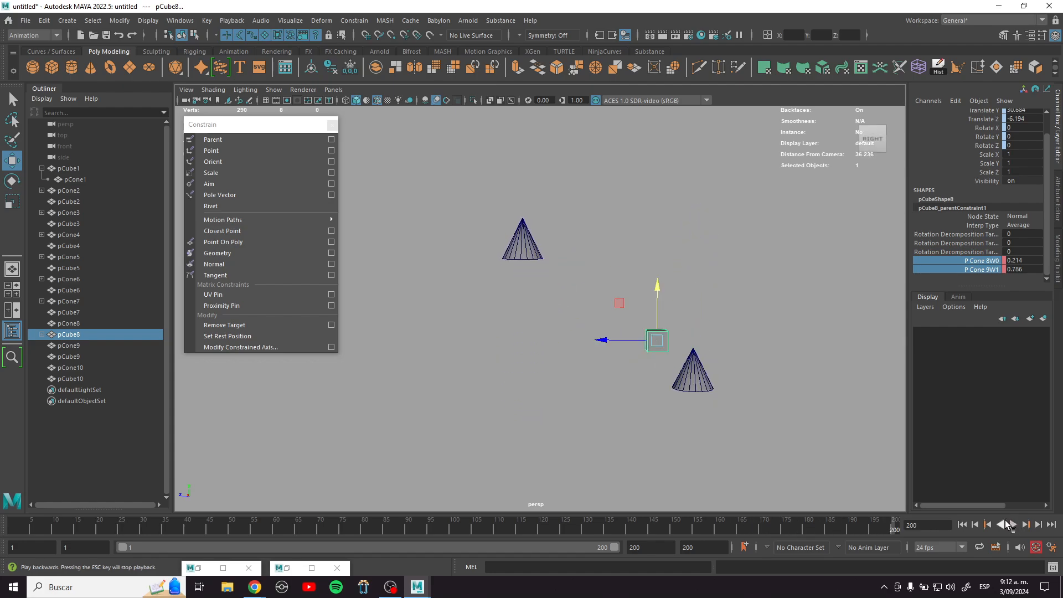
key("alt+v")
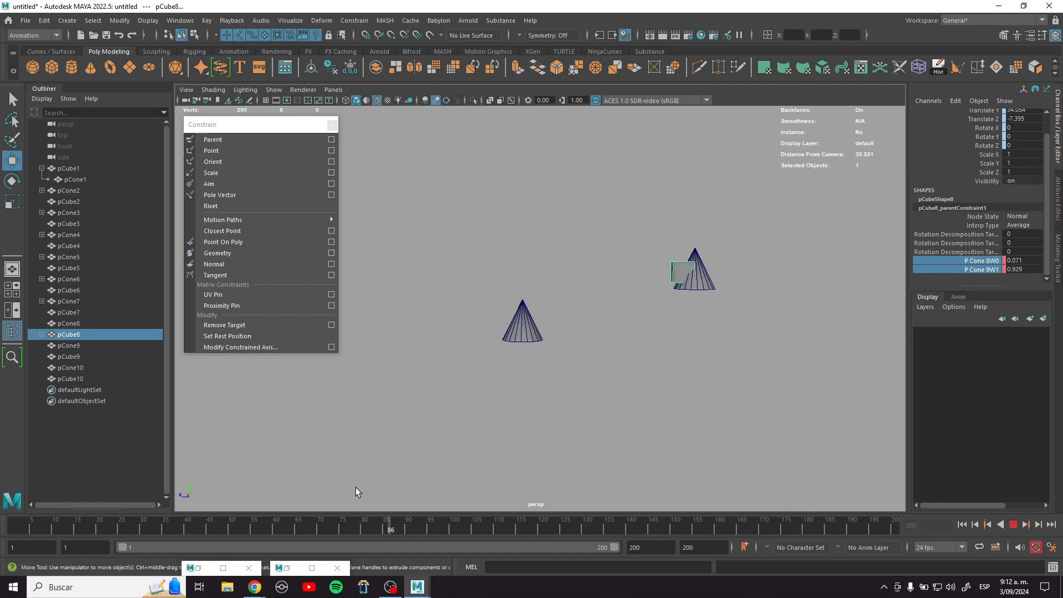
mouse_move(251, 486)
left_mouse_down()
mouse_move(135, 492)
mouse_move(344, 507)
mouse_move(297, 500)
left_mouse_up()
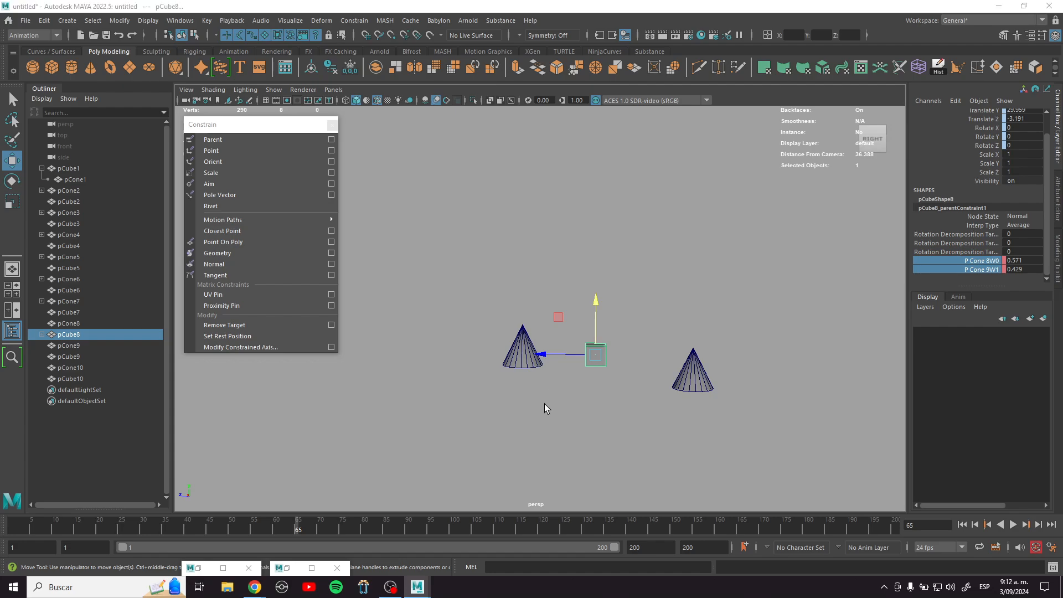
Step: Switch to the Rigg_Barco_Flotante (Expresiones).mb scene and scrub the timeline to review the boat's travel toward the first dock
key("alt+Tab")
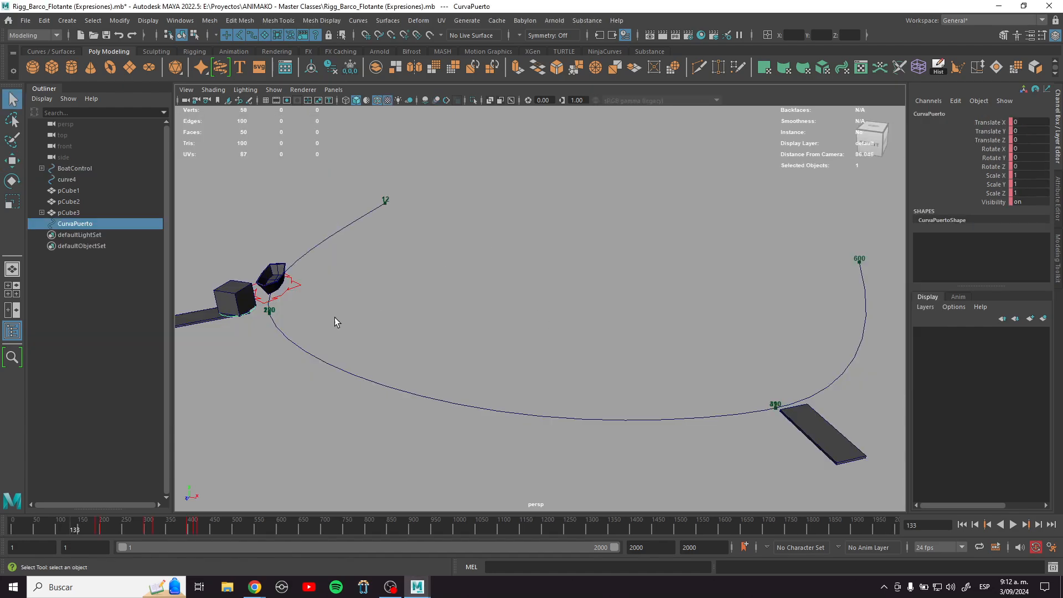
key("alt+v")
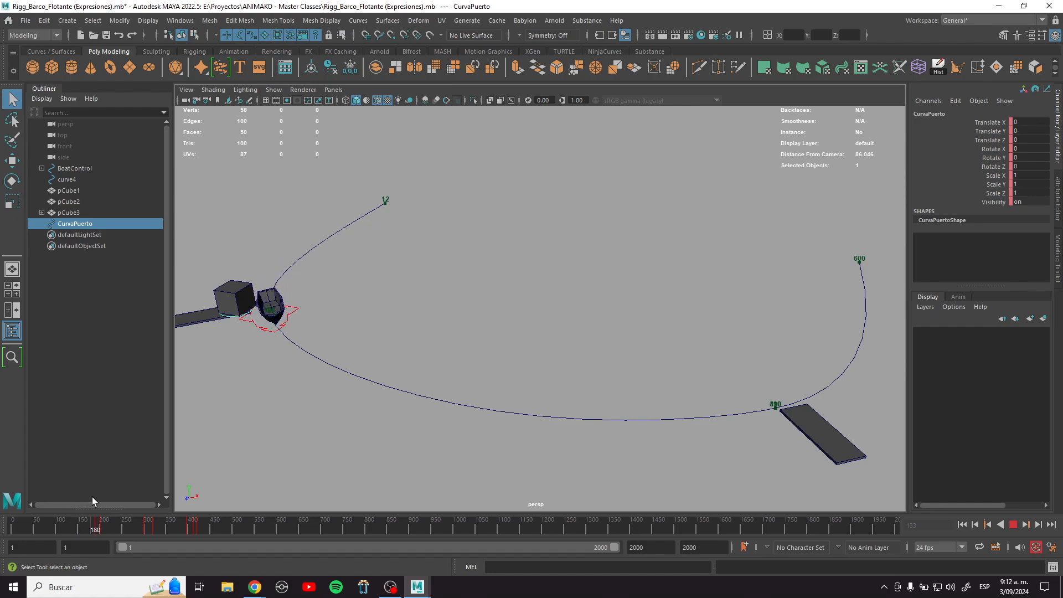
left_click_drag(104, 498, 80, 491)
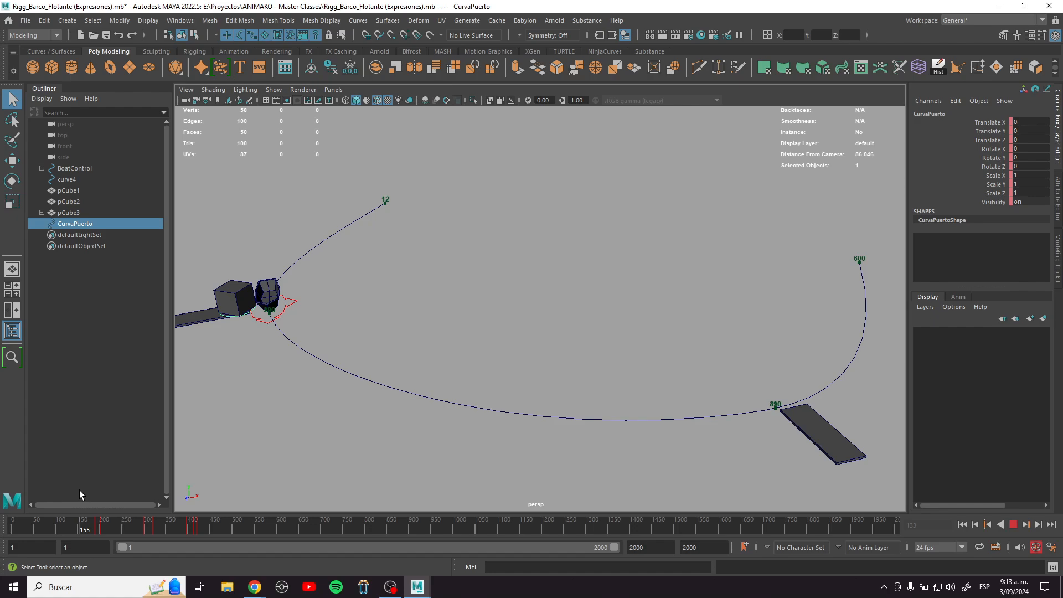
left_click_drag(79, 490, 79, 489)
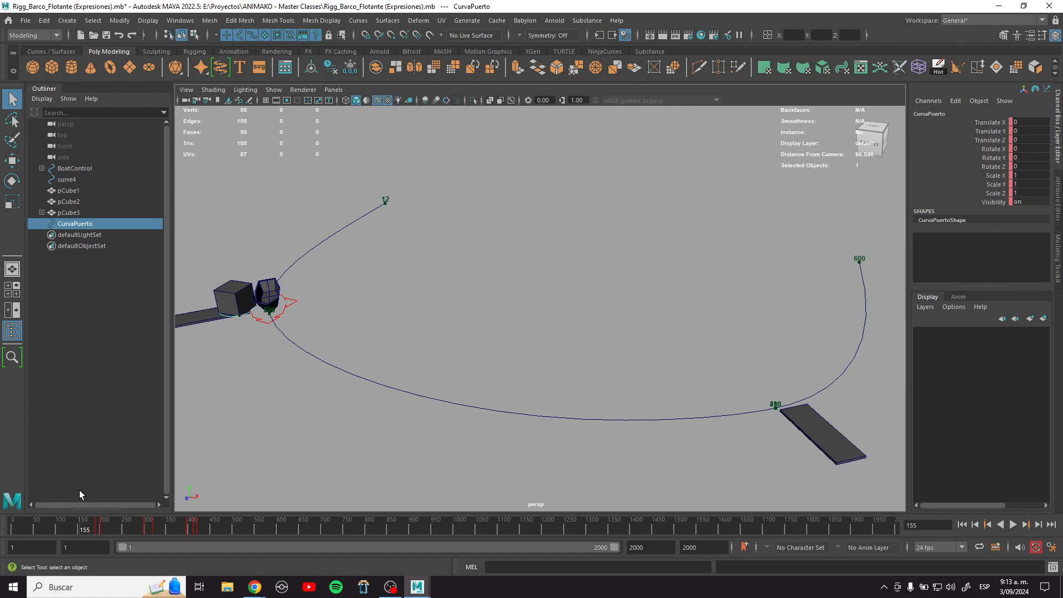
left_click_drag(56, 527, 1, 545)
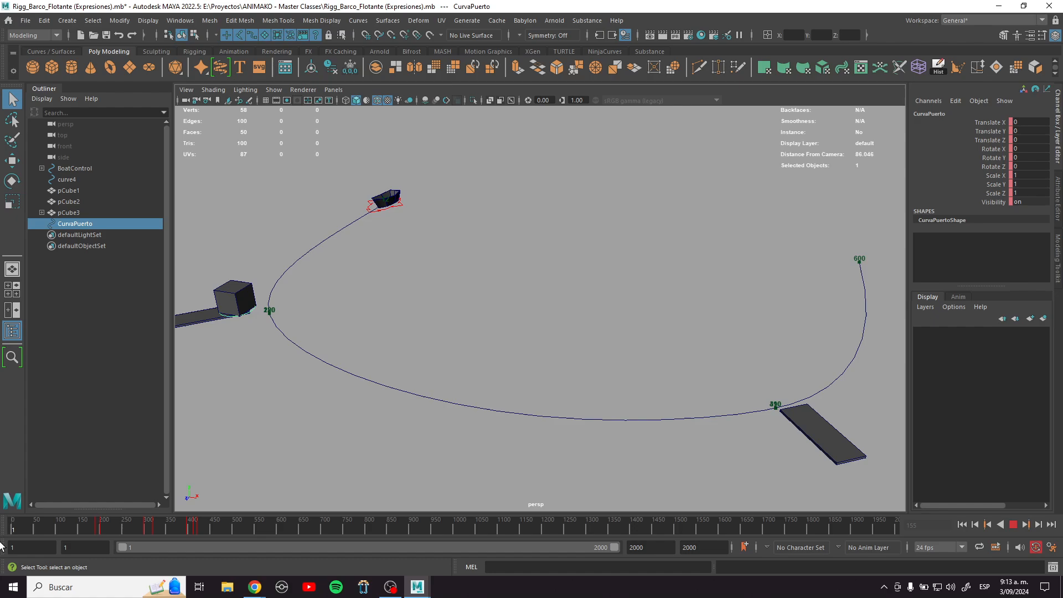
mouse_move(18, 539)
left_mouse_down()
mouse_move(267, 529)
mouse_move(105, 533)
mouse_move(18, 509)
mouse_move(271, 498)
mouse_move(64, 494)
mouse_move(82, 493)
mouse_move(80, 482)
left_mouse_up()
Step: Select pCube3 on the first dock and scrub around frames 166 to 209 to examine its Curva Puerto W0 and Barquito W1 weights
key("f")
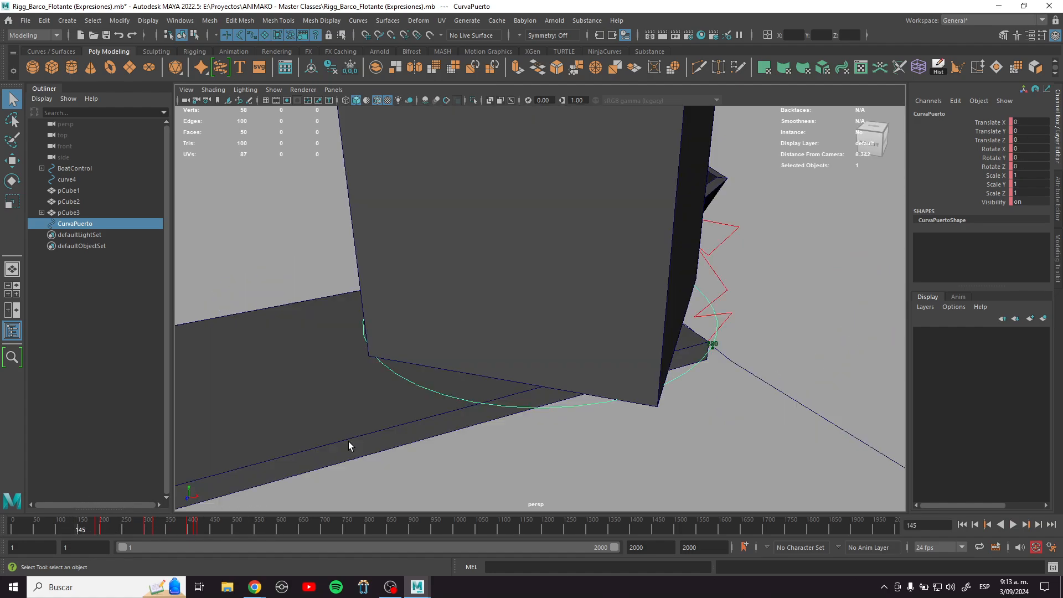
right_click_drag(614, 411, 520, 256, "alt")
left_click_drag(521, 257, 527, 368, "alt")
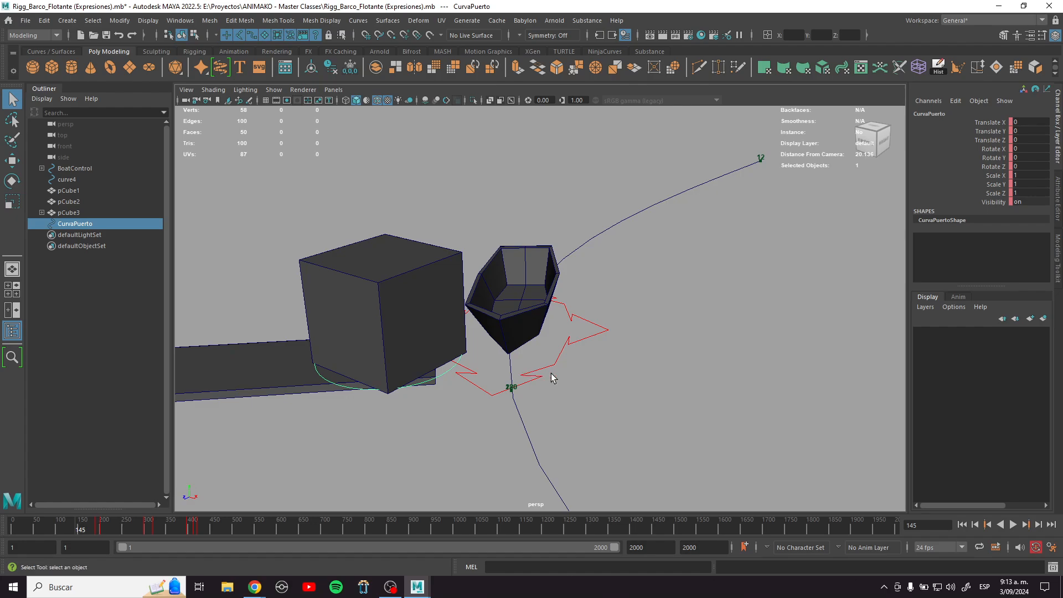
left_click_drag(172, 530, 84, 470)
left_click(427, 279)
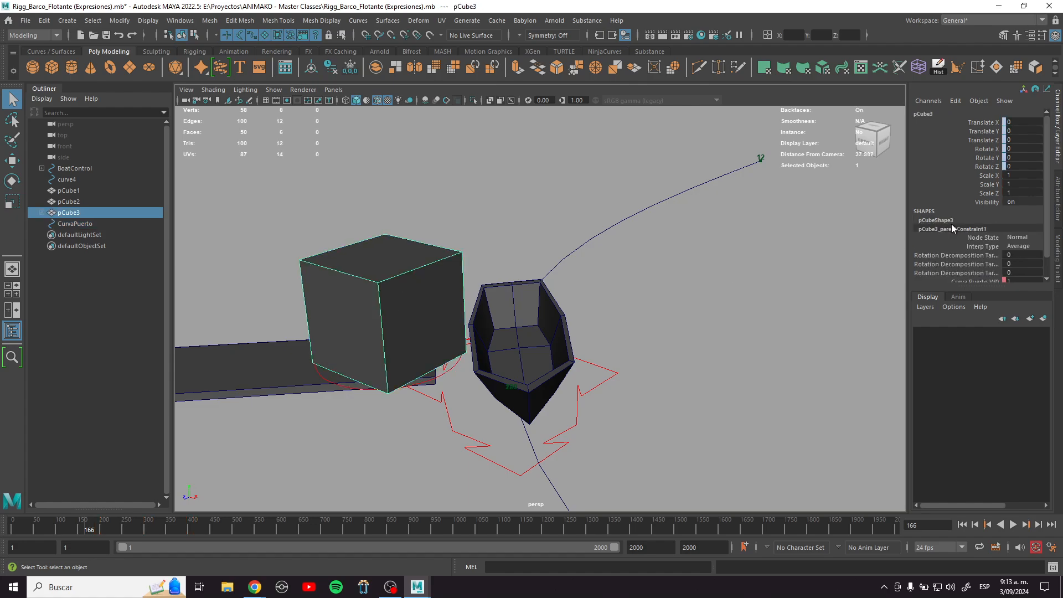
scroll(951, 224, "down", 2)
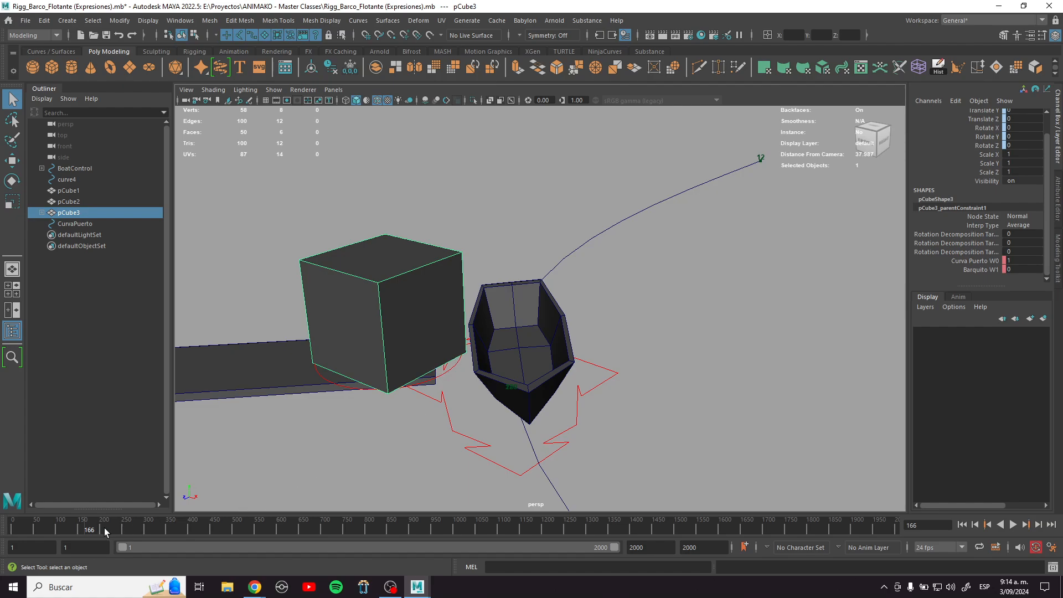
key("alt+v")
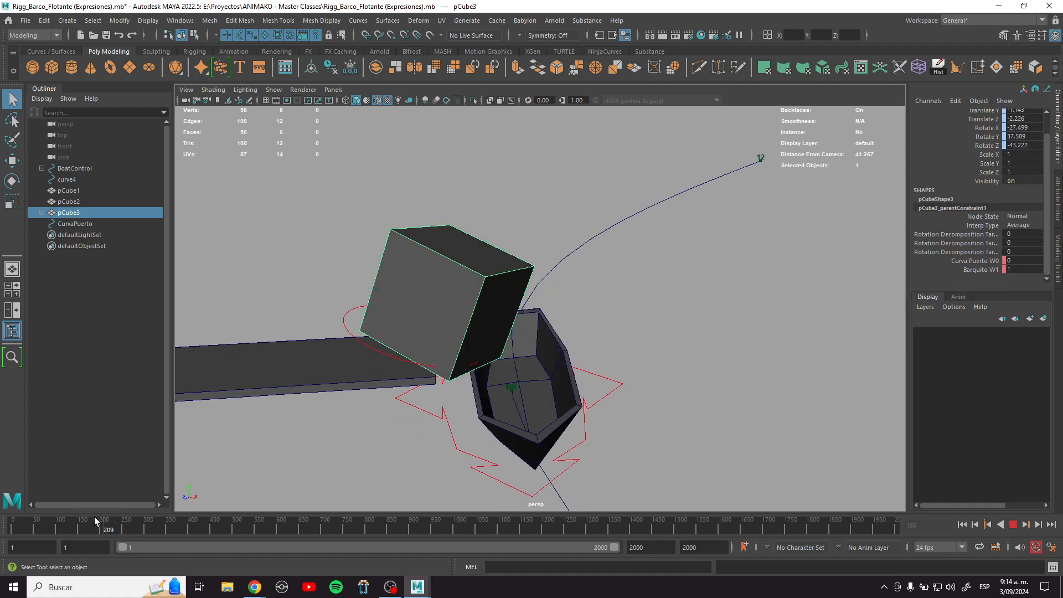
left_click_drag(94, 517, 91, 516)
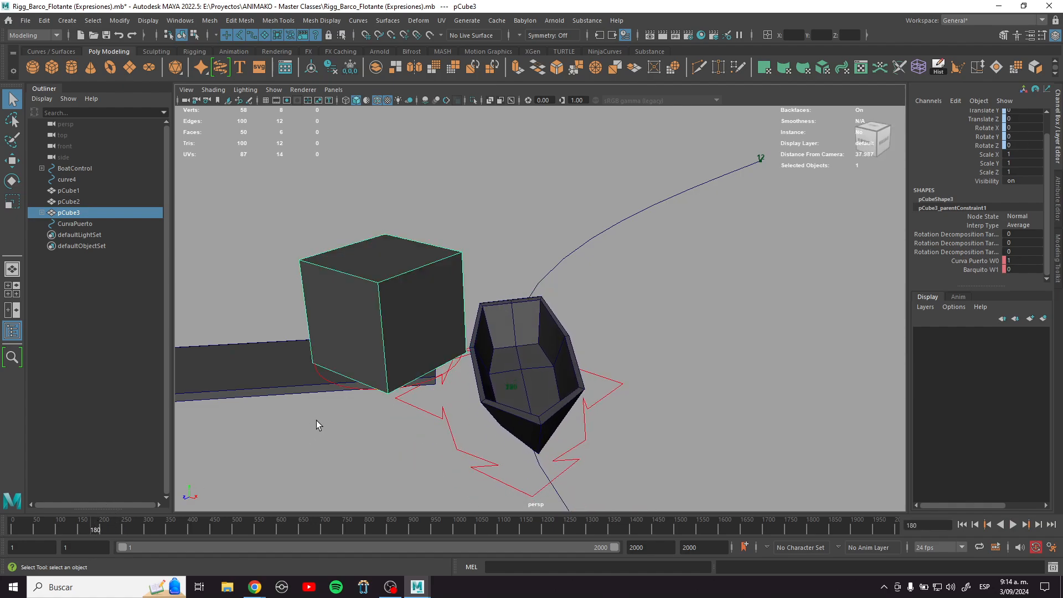
Step: Scrub the CurvaPuerto control's animation to frame 227, then select pCube3 and inspect its parent constraint weights there
left_click(336, 384)
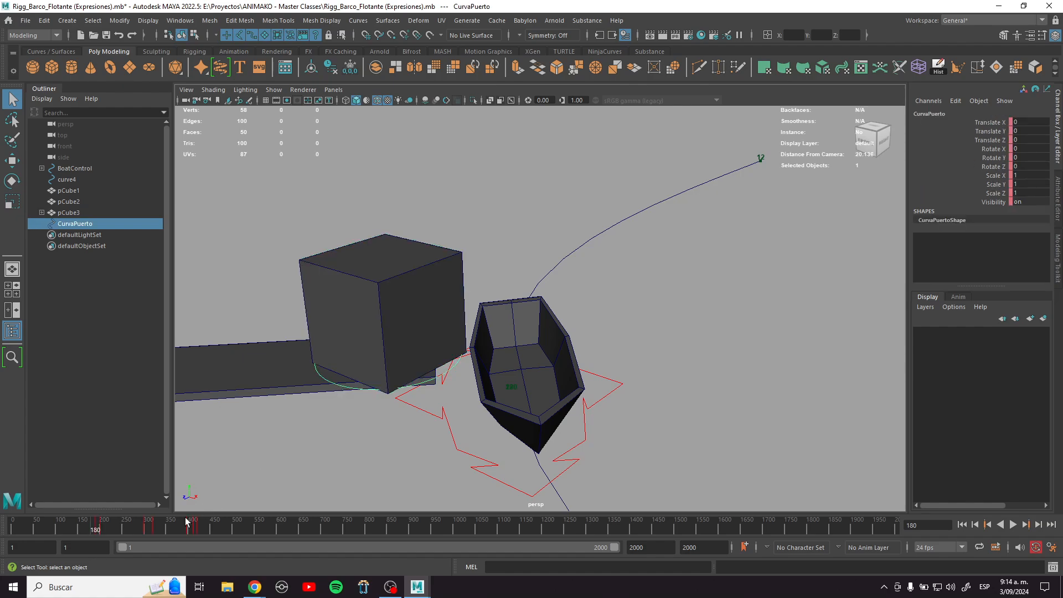
key("alt+v")
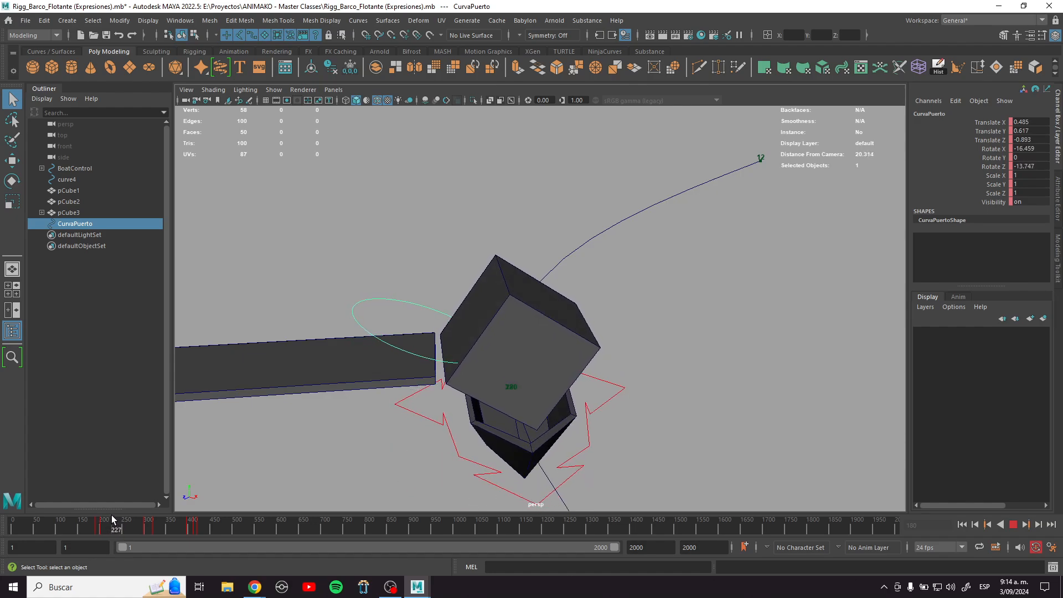
key("alt+v")
left_click(559, 329)
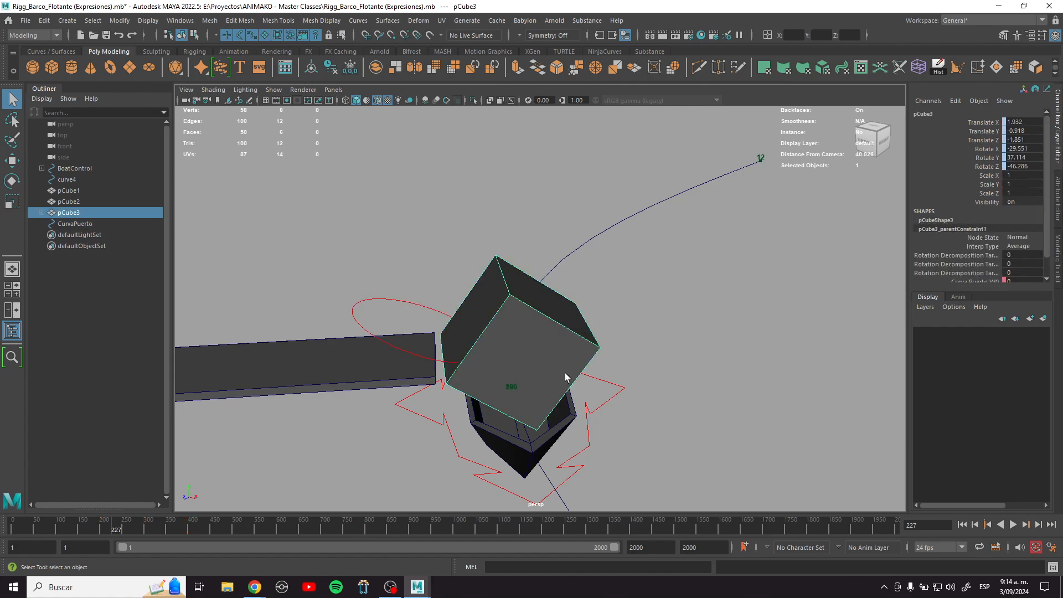
scroll(1011, 280, "down", 2)
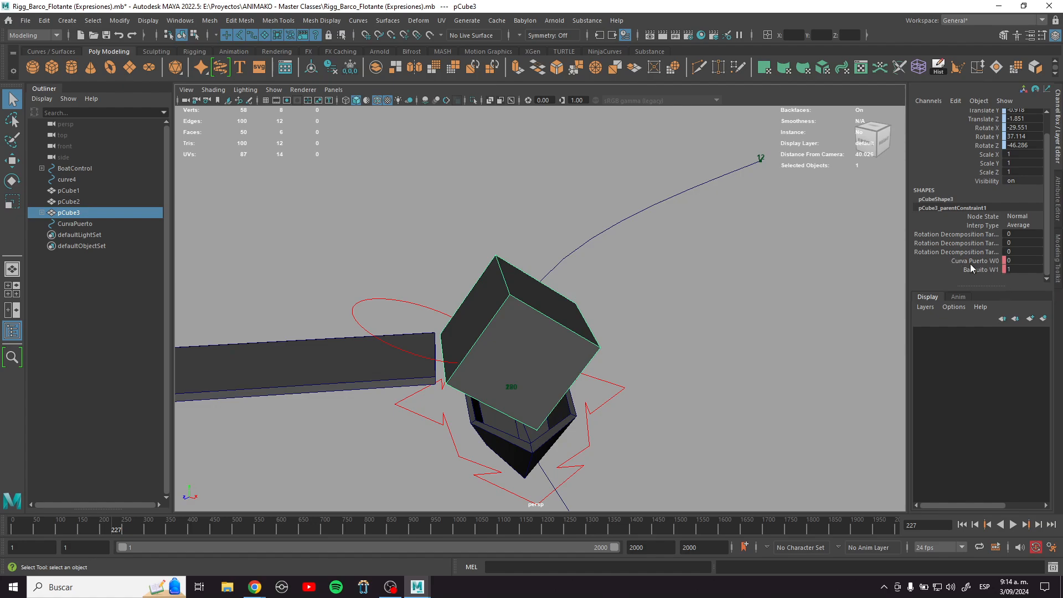
Step: Scrub to the second dock and examine how pCube3's constraint weights hand it over from the boat to the dock curve
left_click_drag(137, 529, 181, 524)
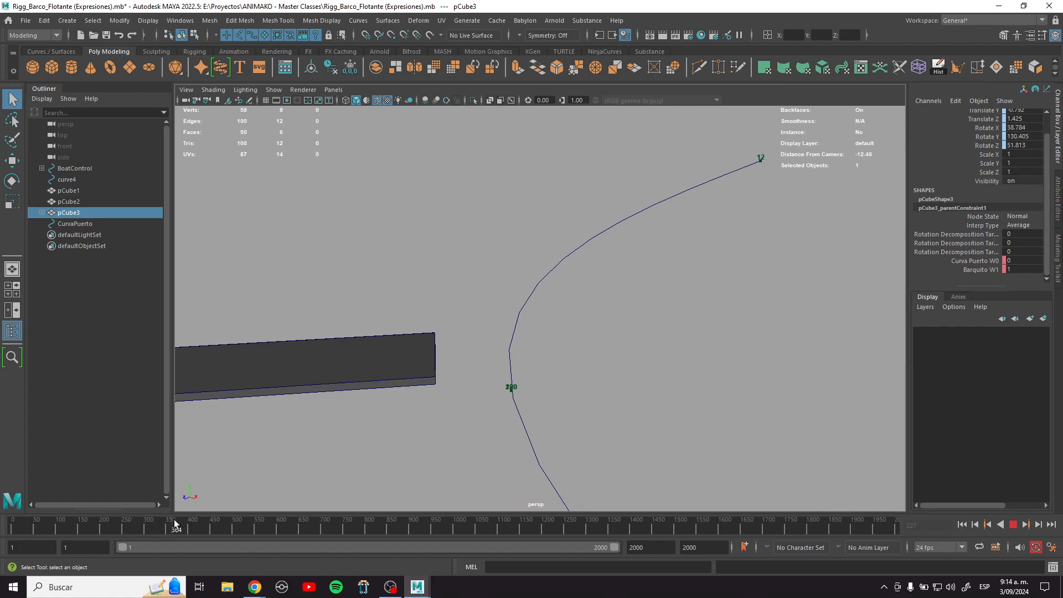
key("f")
scroll(487, 385, "down", 5)
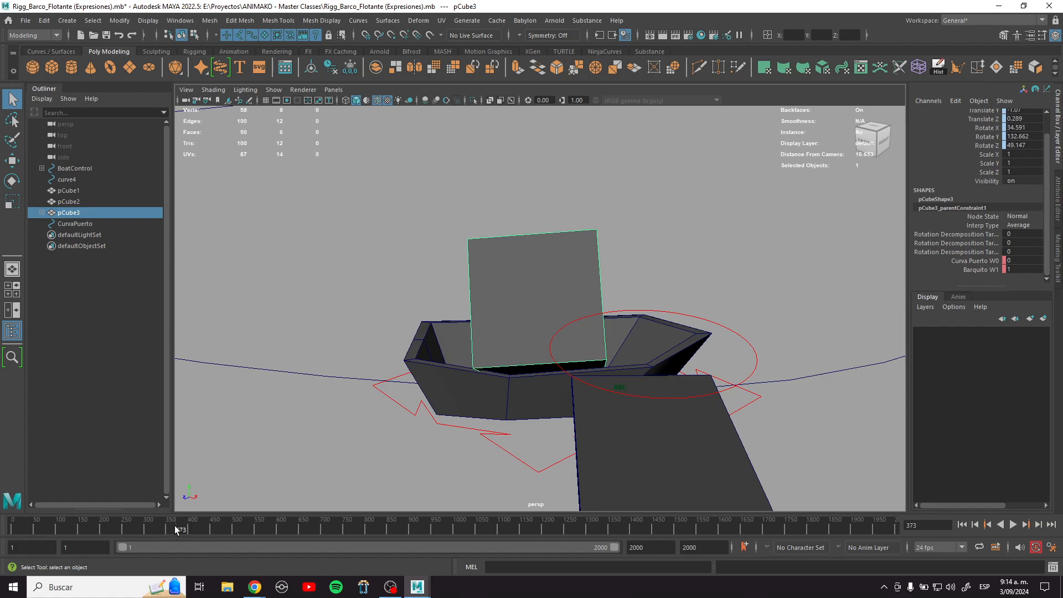
key("alt+v")
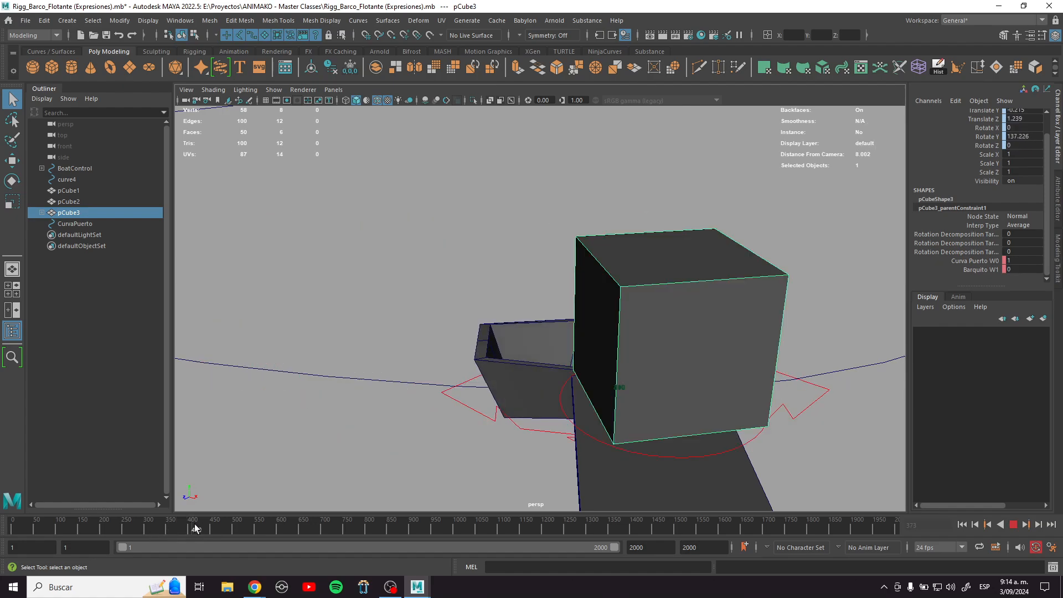
mouse_move(177, 527)
left_mouse_down()
mouse_move(142, 527)
mouse_move(176, 527)
left_mouse_up()
key("f")
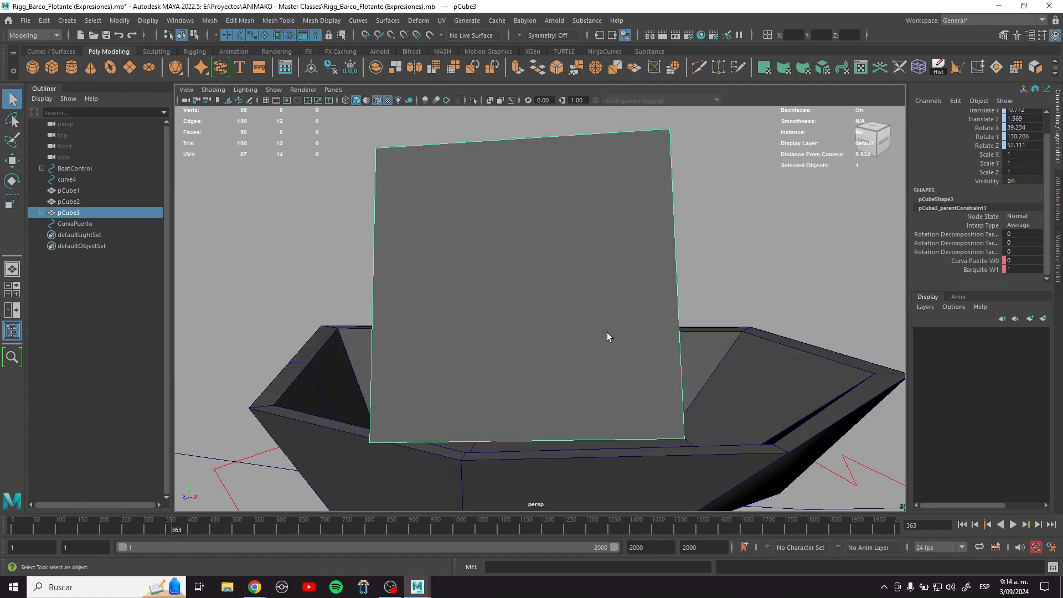
Step: Return to frame 210 and frame pCube3 above the boat at the first dock for a closer look
scroll(642, 371, "down", 10)
left_click_drag(516, 284, 469, 447, "alt")
left_click_drag(375, 529, 104, 528)
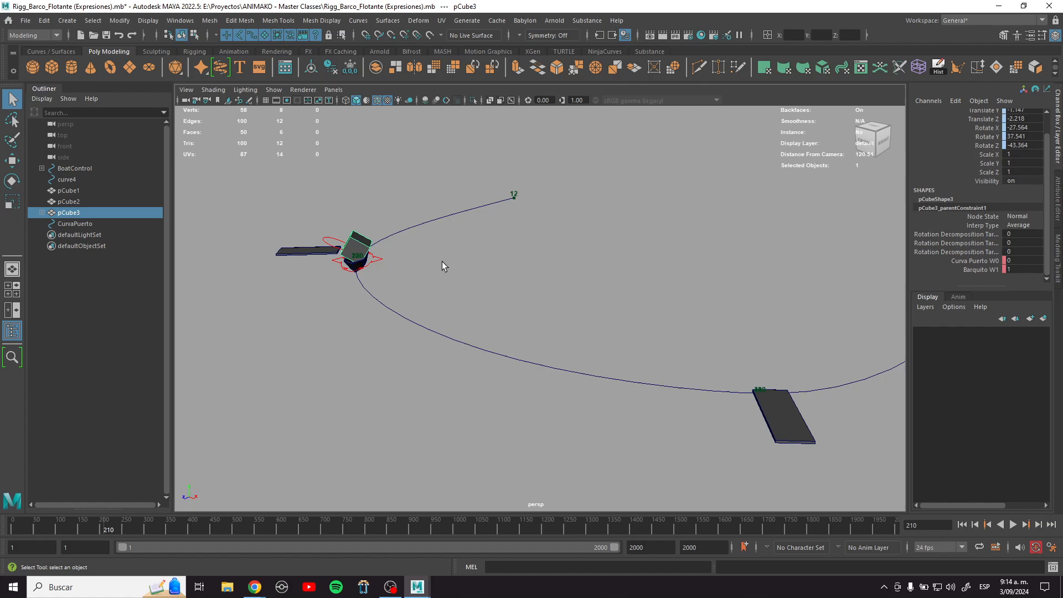
key("f")
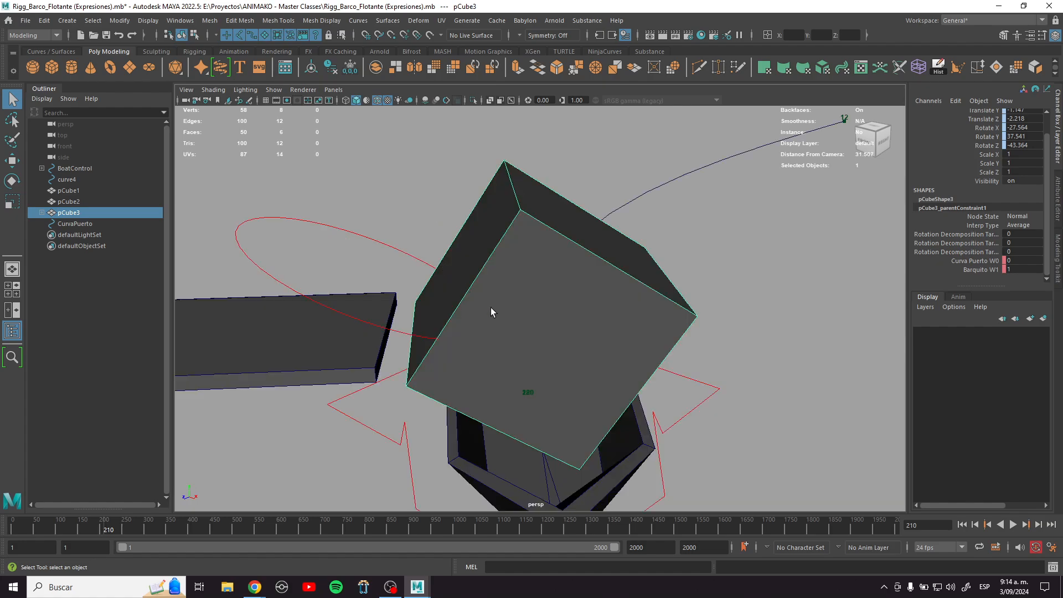
Step: Select the Barquito boat and pCube3 in turn to examine how the cube sits on the boat at frame 210
left_click(618, 450)
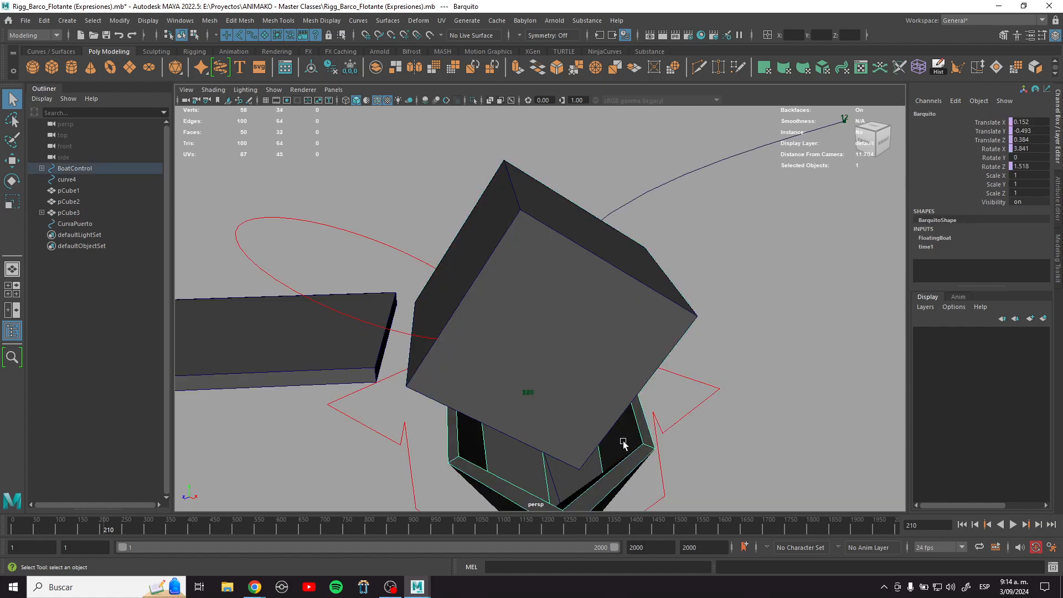
key("w")
scroll(637, 433, "down", 5)
left_click_drag(616, 433, 618, 419, "alt")
left_click_drag(692, 370, 604, 382, "alt")
left_click(620, 307)
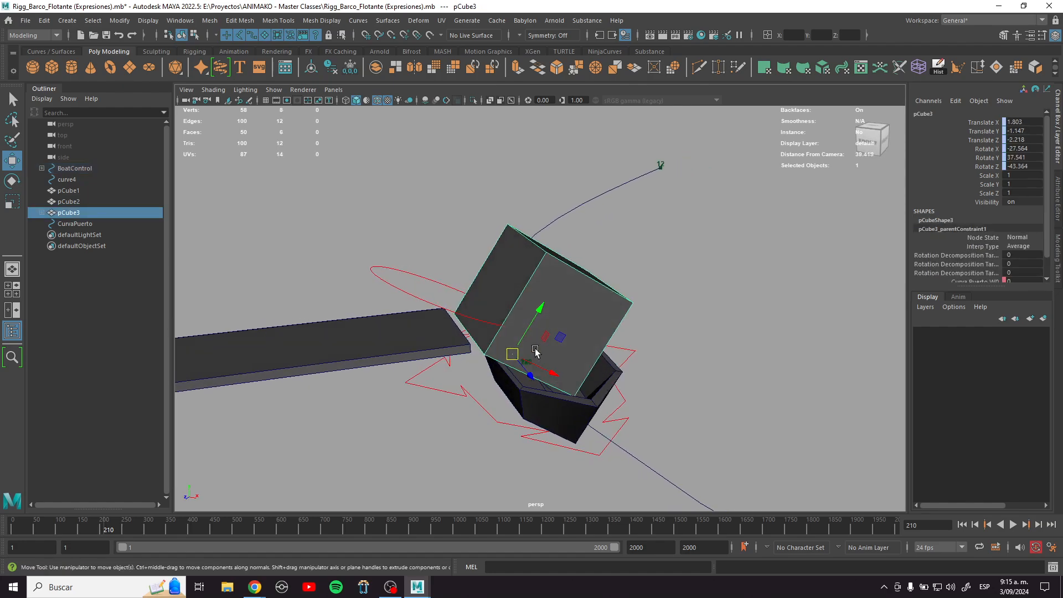
Step: Try moving pCube3 away from the boat, undo the move, and select the CurvaPuerto control
left_click(362, 279)
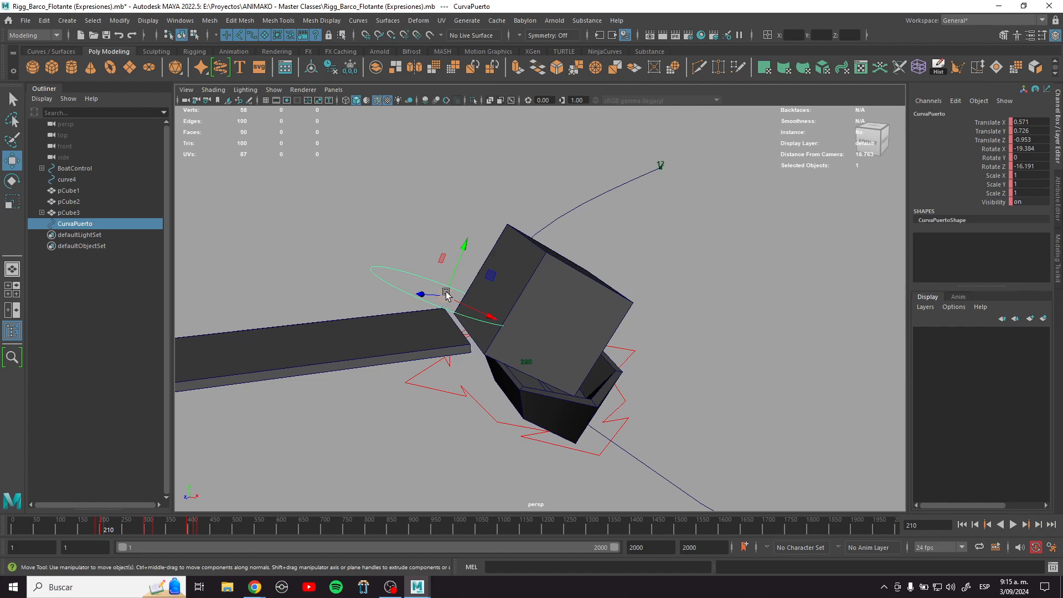
left_click(556, 316)
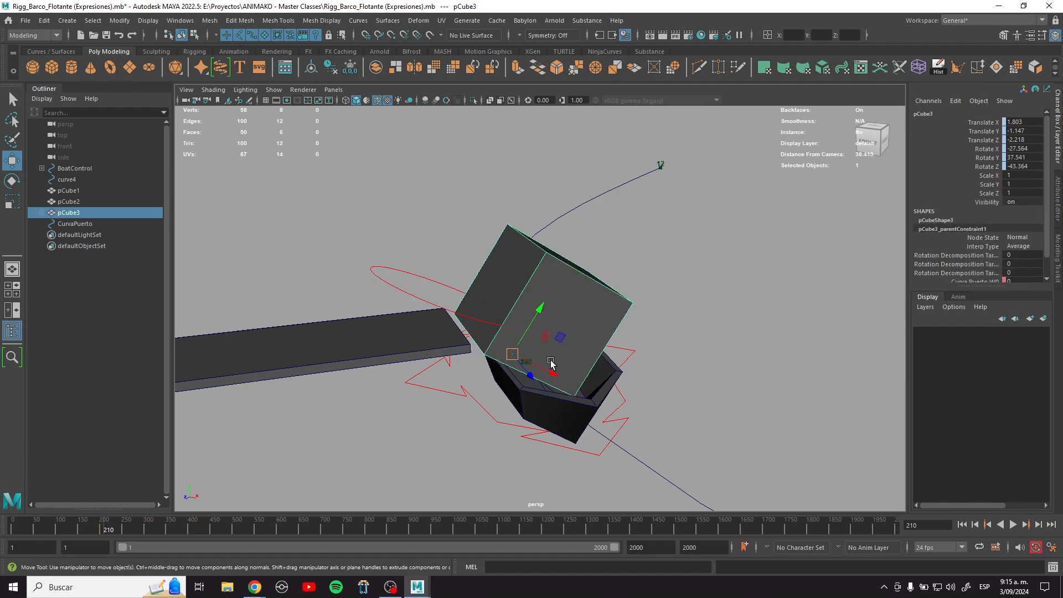
left_click_drag(551, 362, 595, 378)
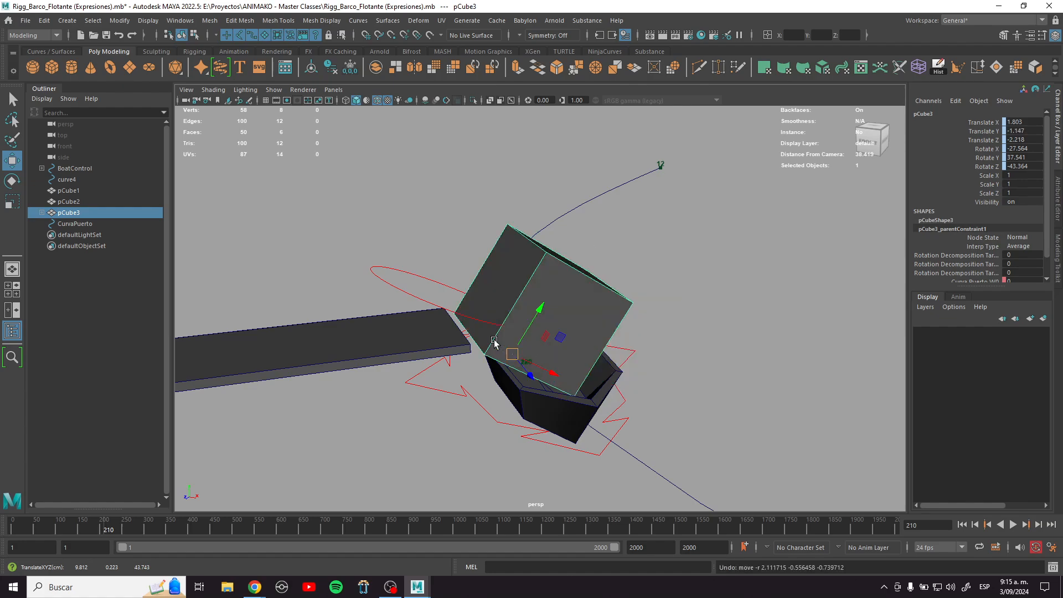
left_click(393, 287)
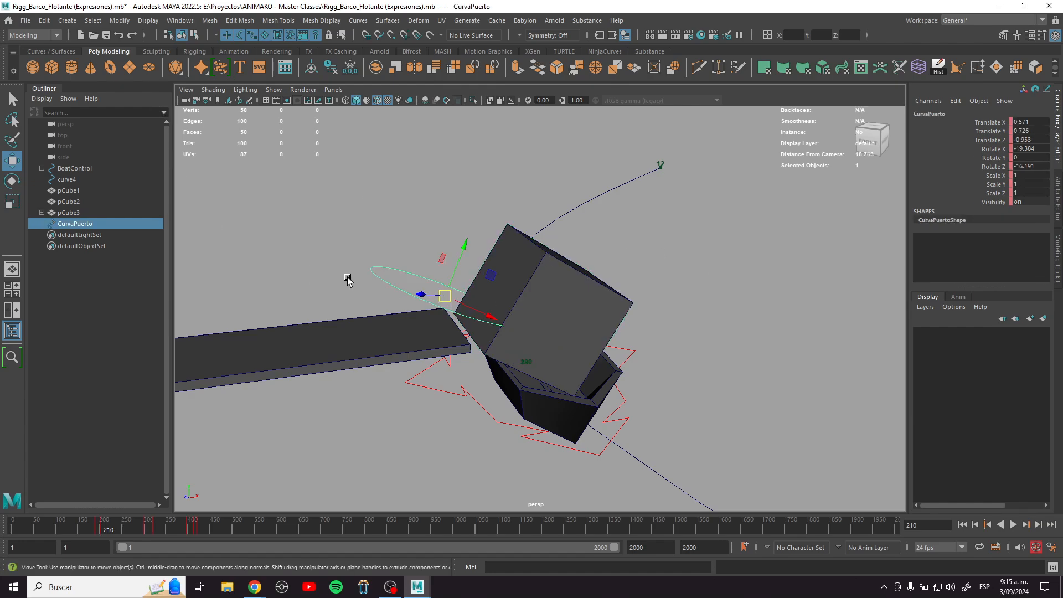
Step: Switch to the untitled Maya scene with the cones and cubes, and create a new polygon cone at the origin
key("alt+Tab")
left_click(438, 252)
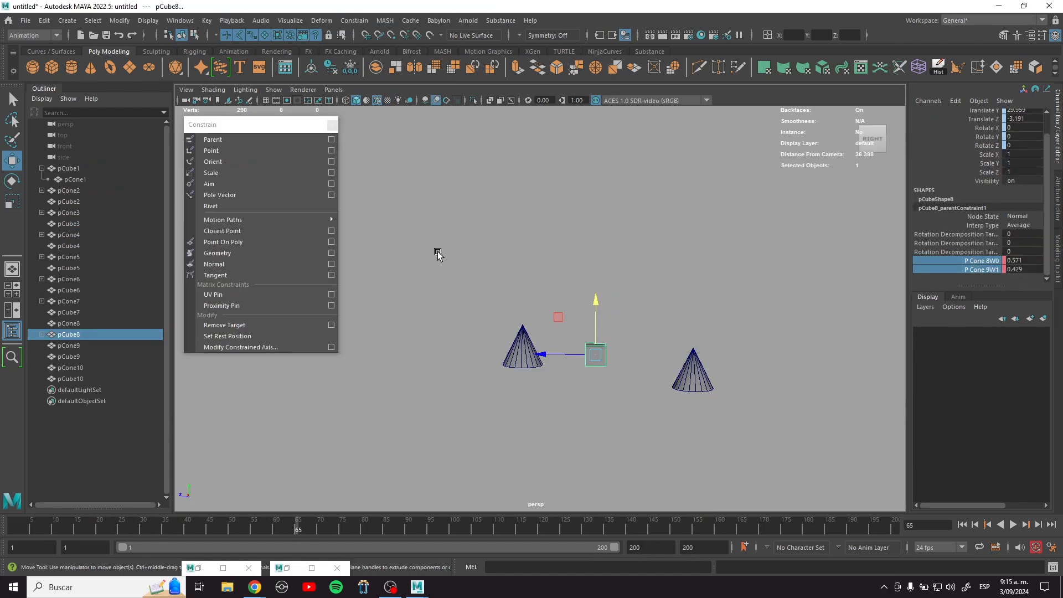
left_click_drag(466, 238, 571, 316, "alt")
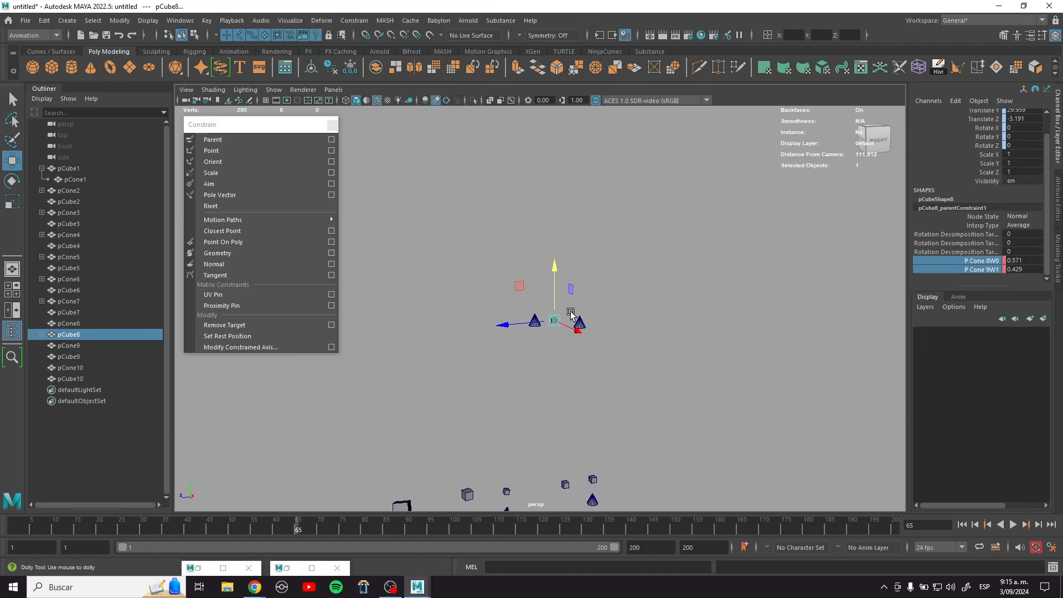
right_click_drag(571, 316, 522, 310, "alt")
left_click_drag(522, 311, 479, 310, "alt")
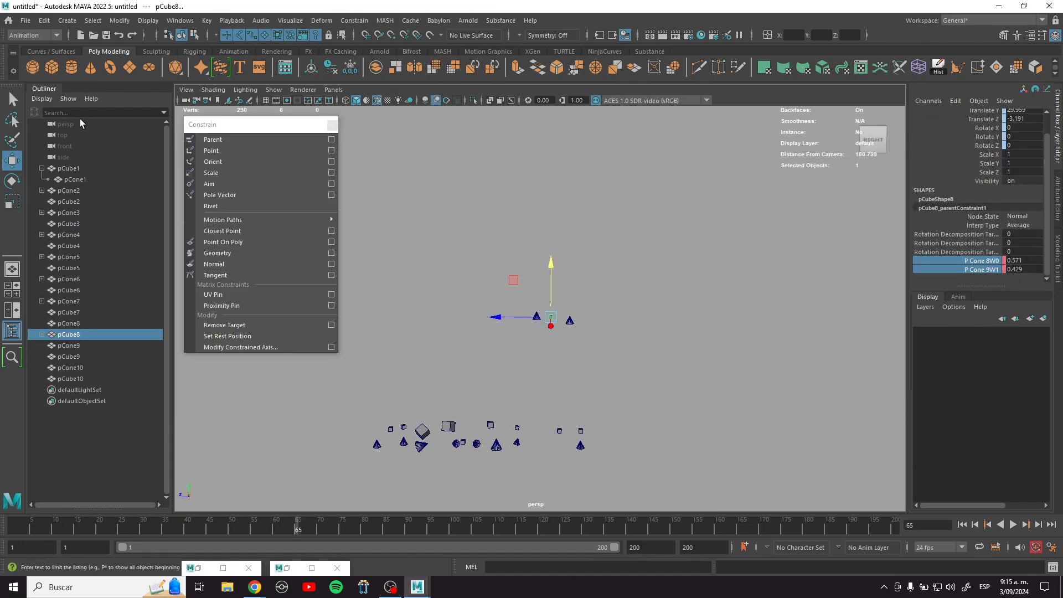
left_click(94, 75)
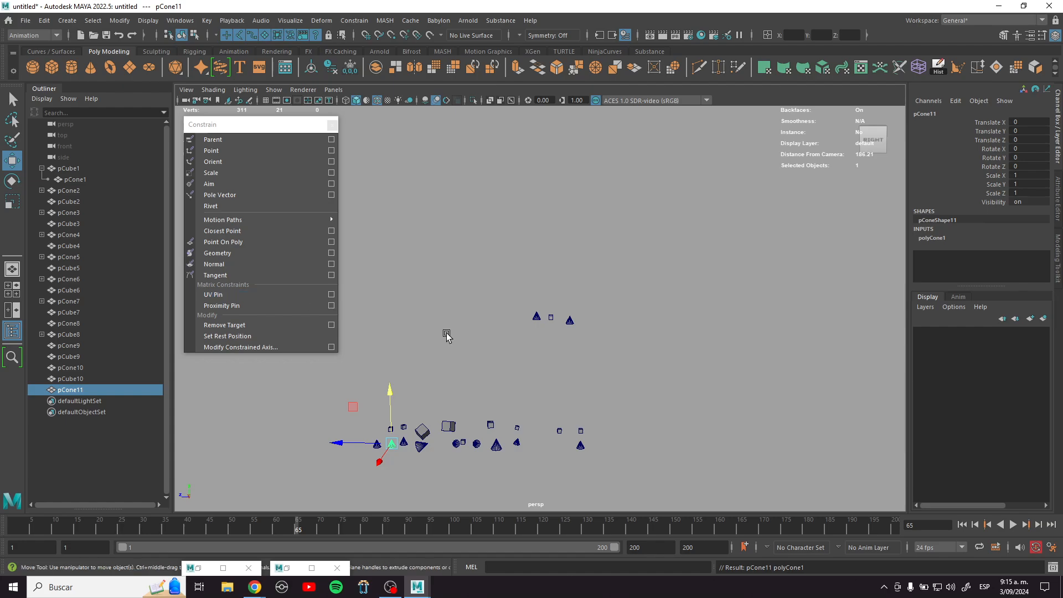
key("f")
scroll(503, 350, "down", 2)
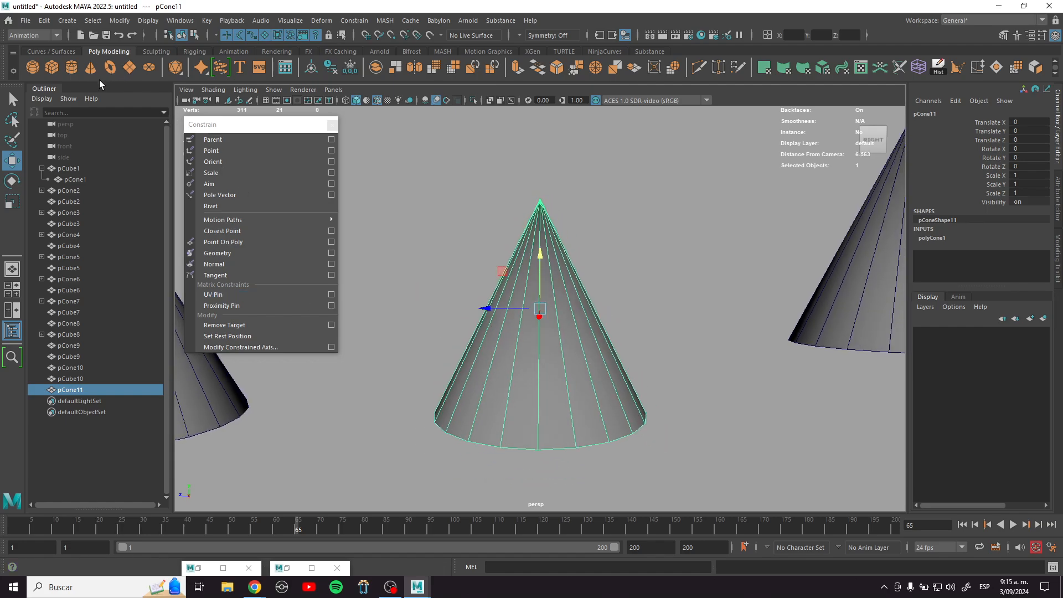
Step: Create a polygon cylinder at the origin and move it together with the new cone down to about -35.1 in Y
left_click(74, 68)
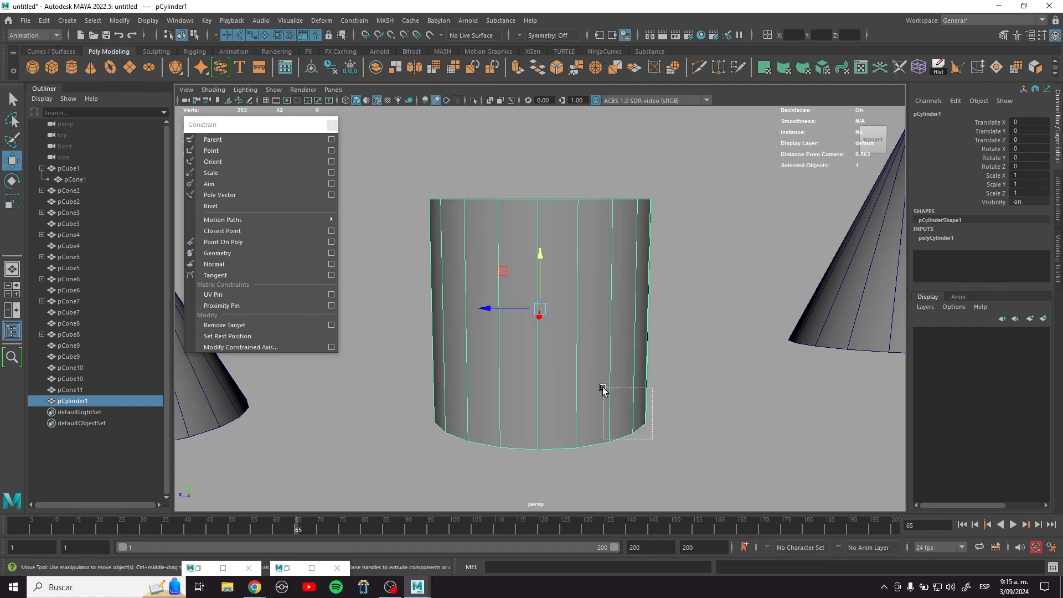
left_click_drag(605, 387, 649, 437)
scroll(609, 377, "down", 5)
scroll(650, 343, "down", 15)
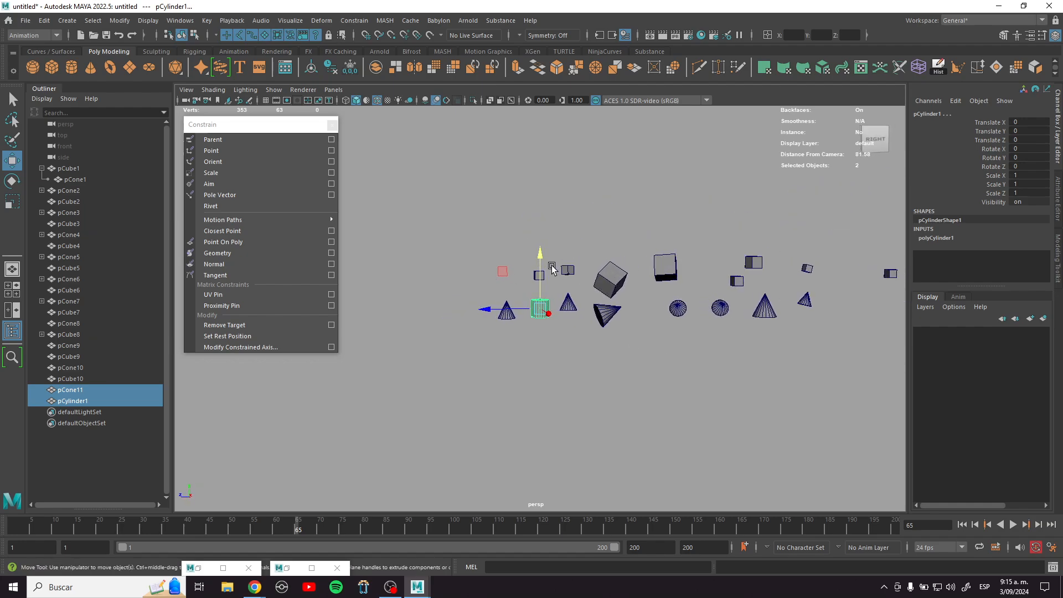
left_click_drag(540, 274, 553, 558)
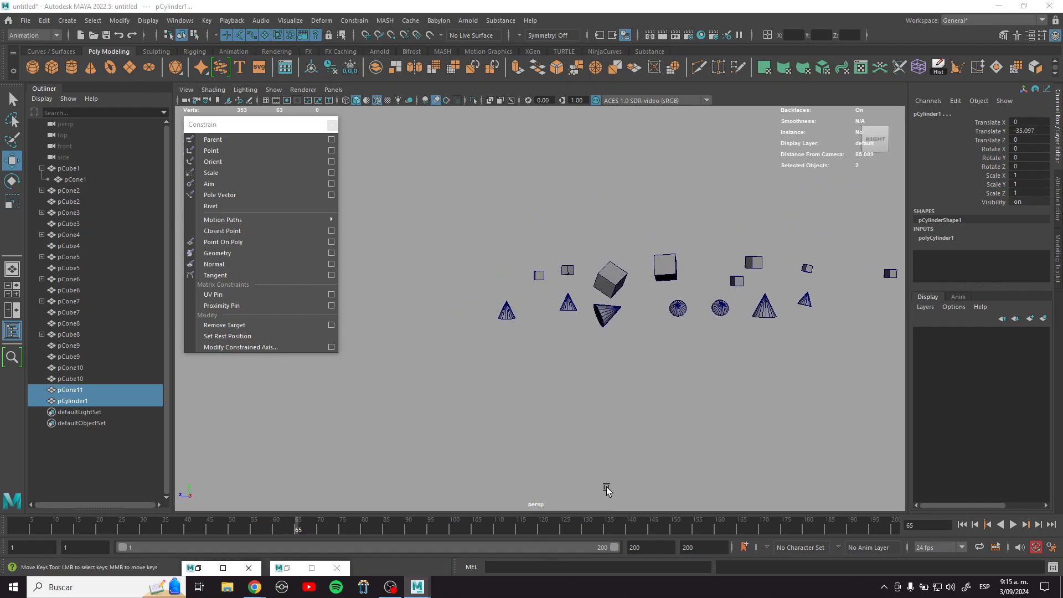
Step: Flatten the cylinder into a thin disc by scaling it to about 0.062 in Y
key("f")
scroll(600, 351, "down", 3)
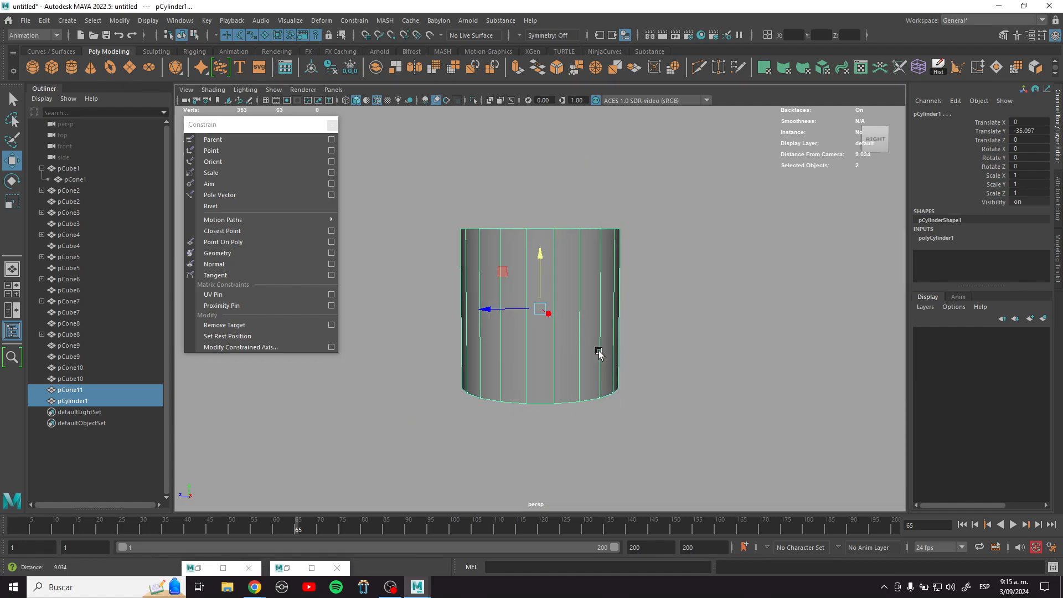
left_click(606, 374)
key("r")
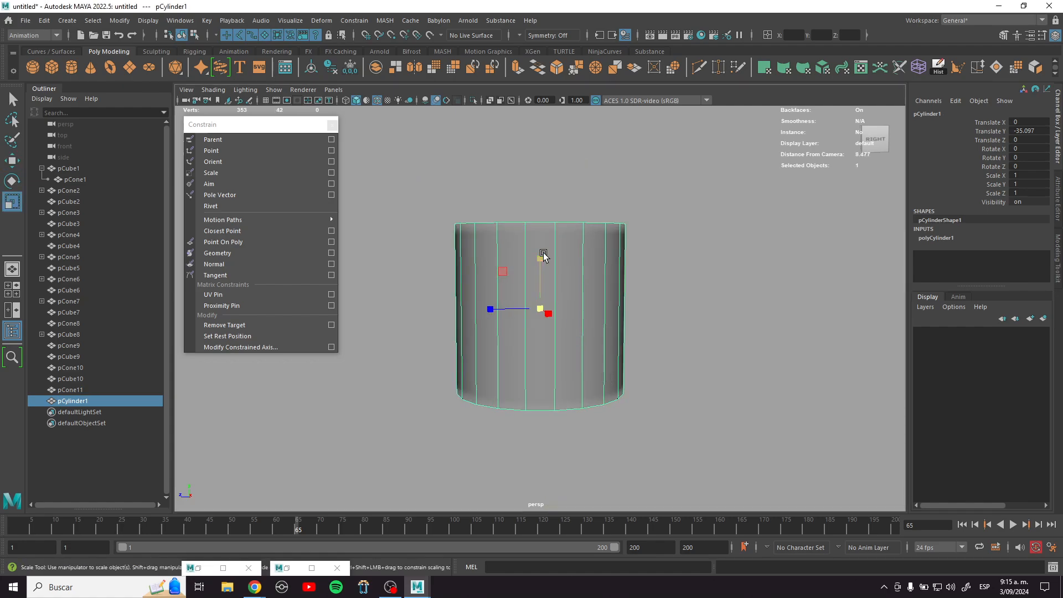
left_click_drag(541, 252, 507, 307)
Step: Stand the flattened cylinder upright by setting its Rotate X to 90
key("e")
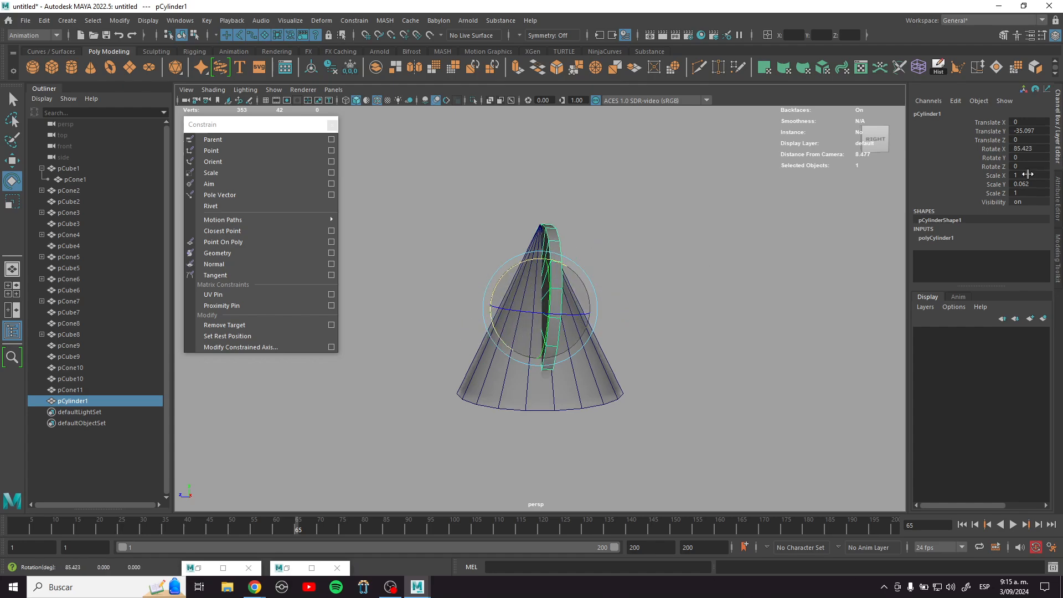
double_click(1031, 148)
type("90")
key("Return")
scroll(685, 309, "down", 3)
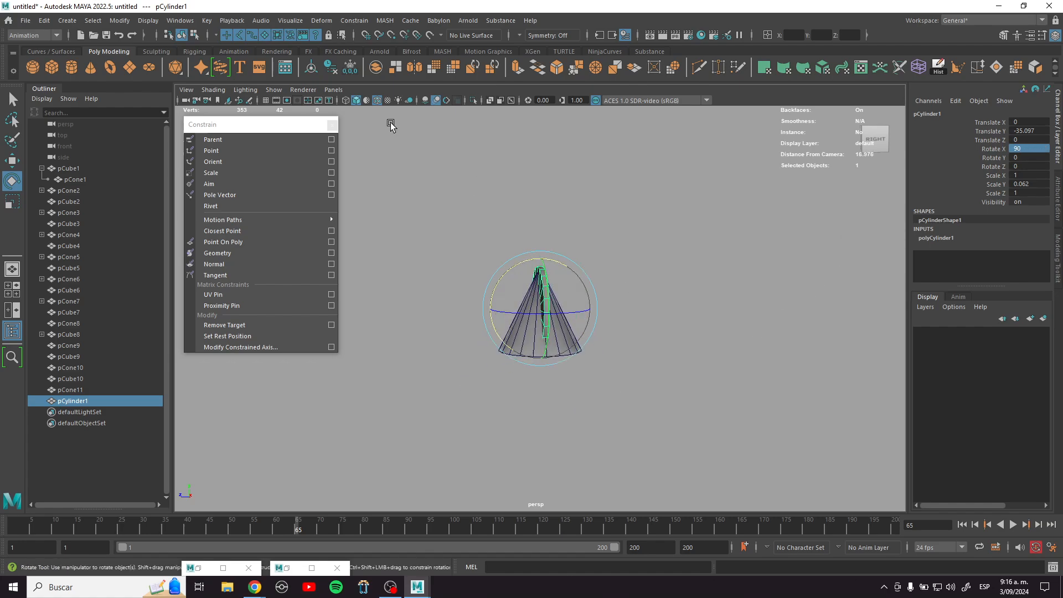
Step: Move the disc away from the cone to about -12.7 in Z
key("w")
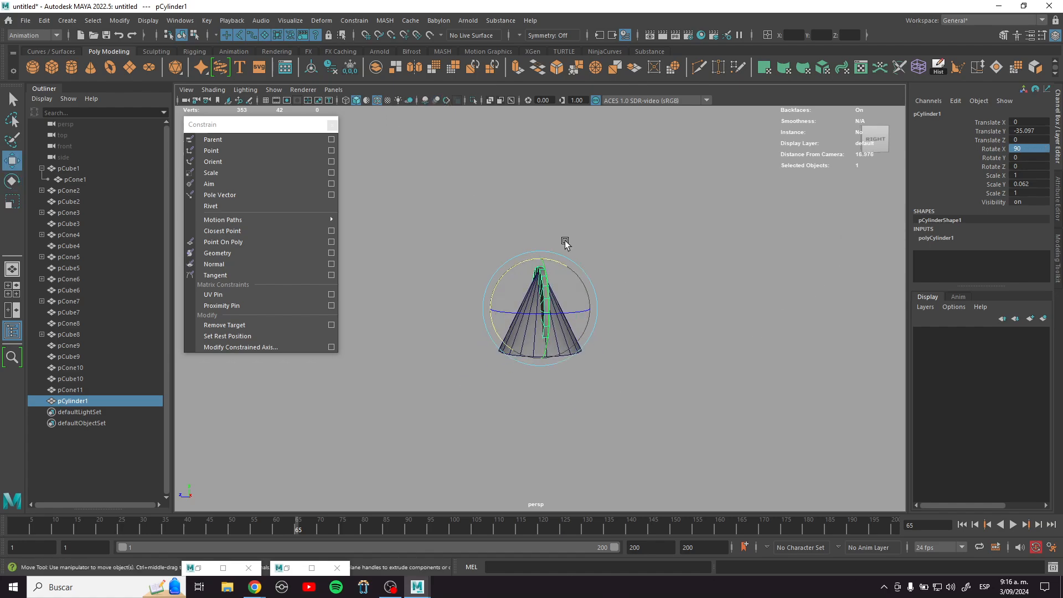
left_click_drag(487, 311, 966, 324)
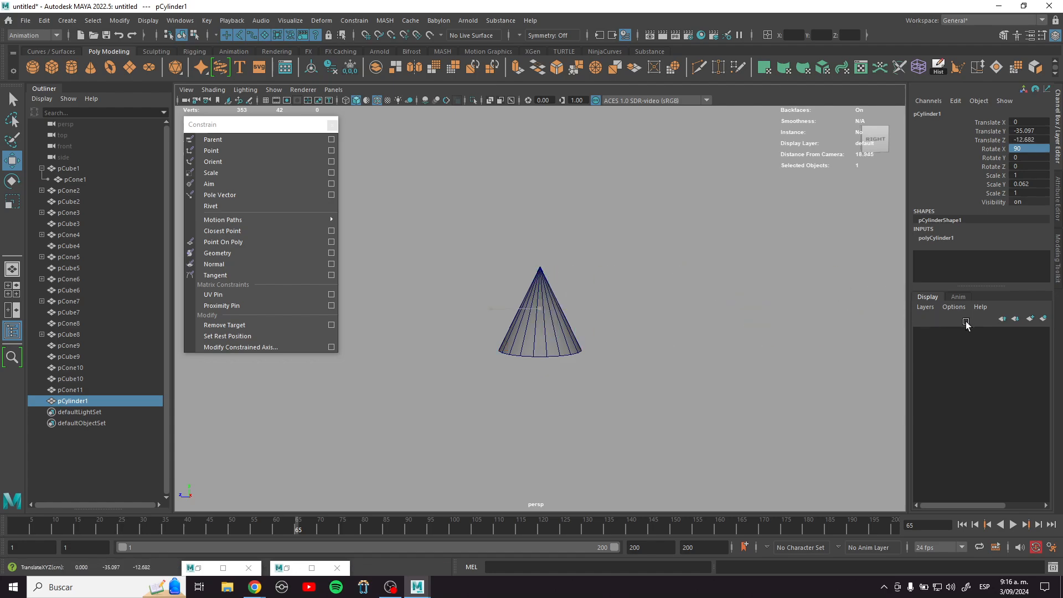
scroll(641, 283, "down", 2)
Step: Snap the new cone's pivot to the vertex at its tip
left_click(554, 314)
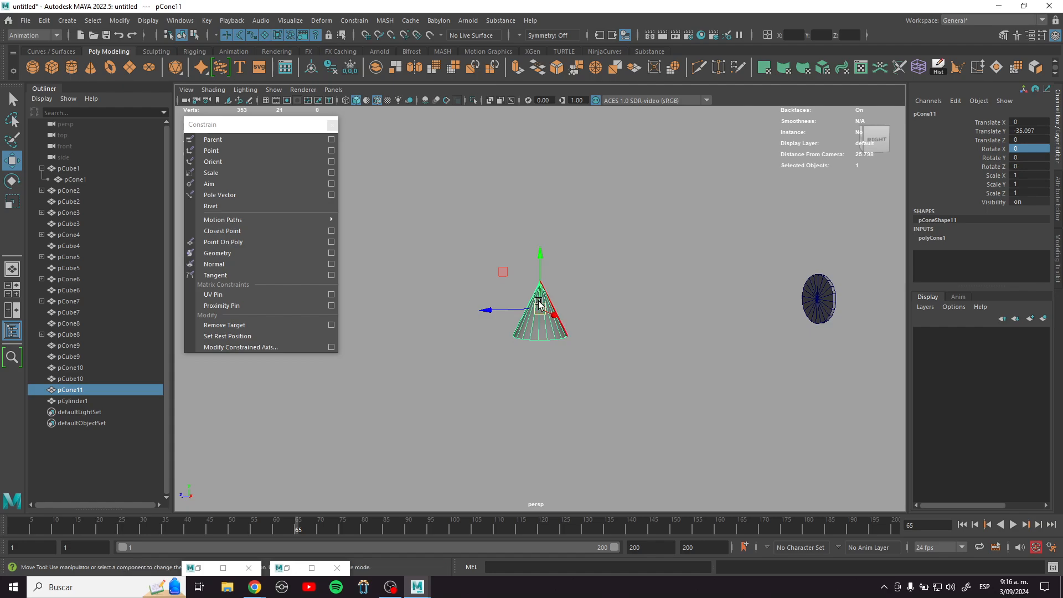
key("d")
key("v")
left_click_drag(540, 308, 544, 291)
key("d")
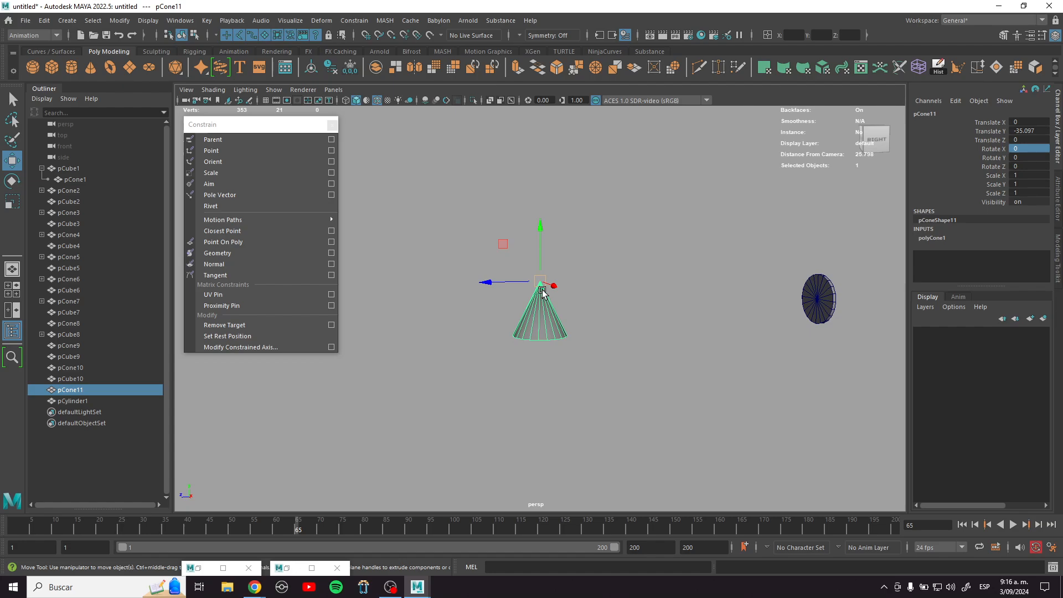
Step: Narrow the cone into a slim spike by scaling it to about 0.174 in X and Z
key("r")
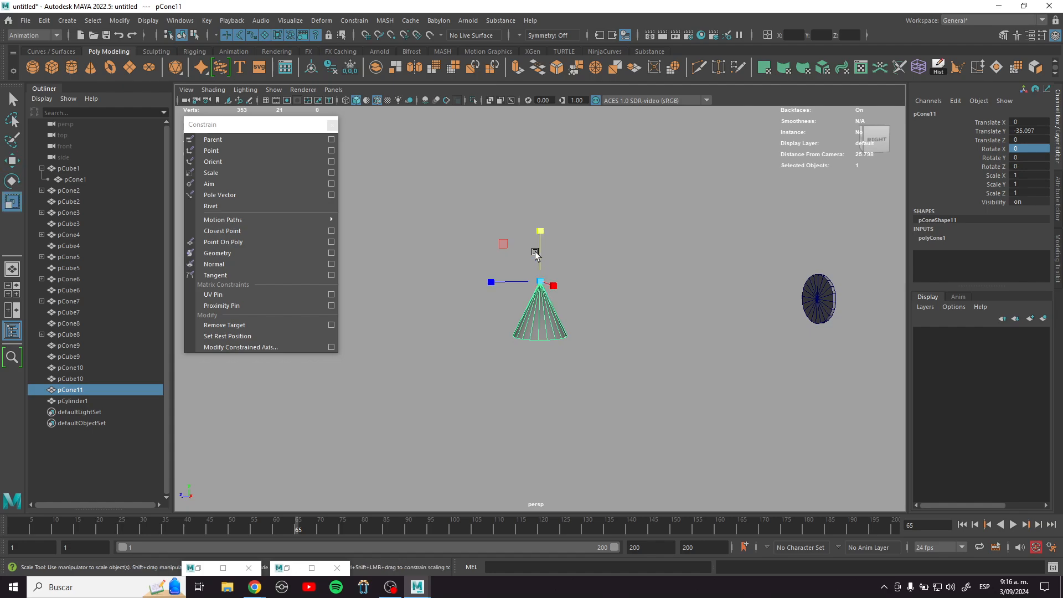
left_click_drag(543, 232, 553, 281, "ctrl")
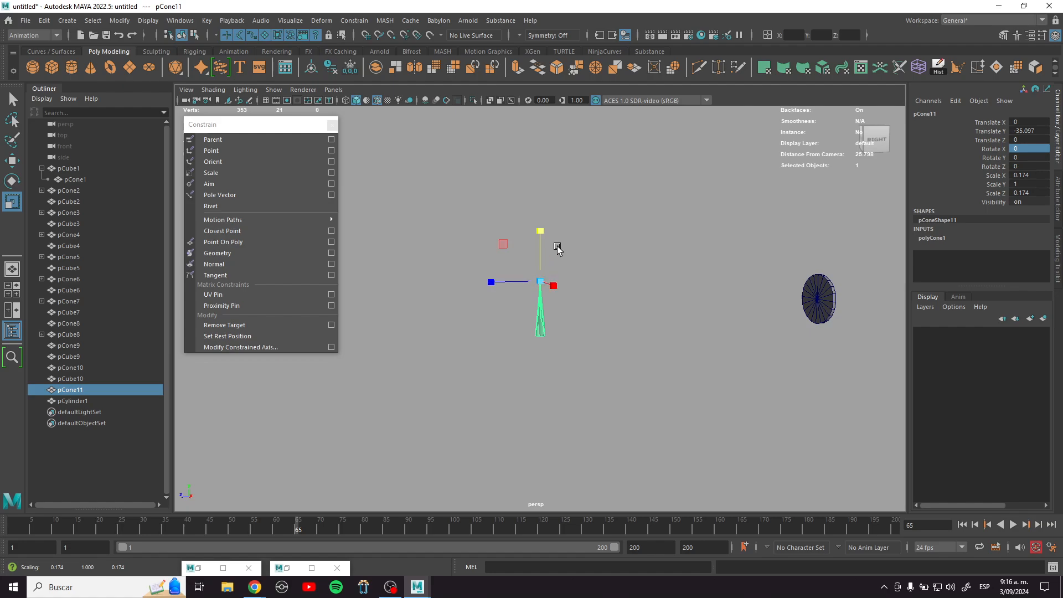
right_click_drag(558, 248, 624, 338, "alt")
middle_click_drag(640, 340, 563, 354, "alt")
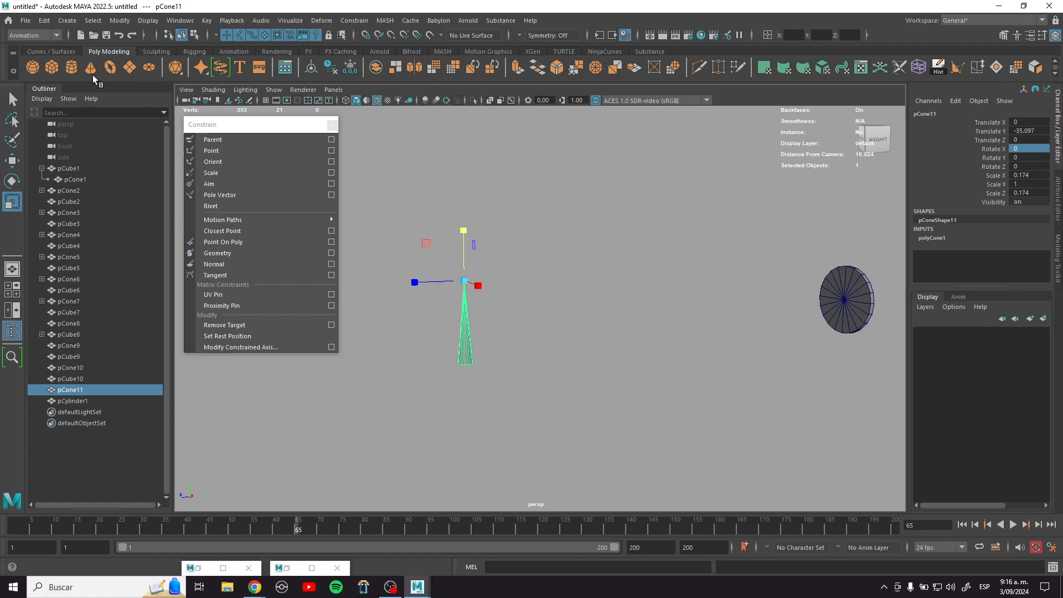
Step: Create a gear-shaped NinjaCurves control curve on the selected cone
left_click(48, 52)
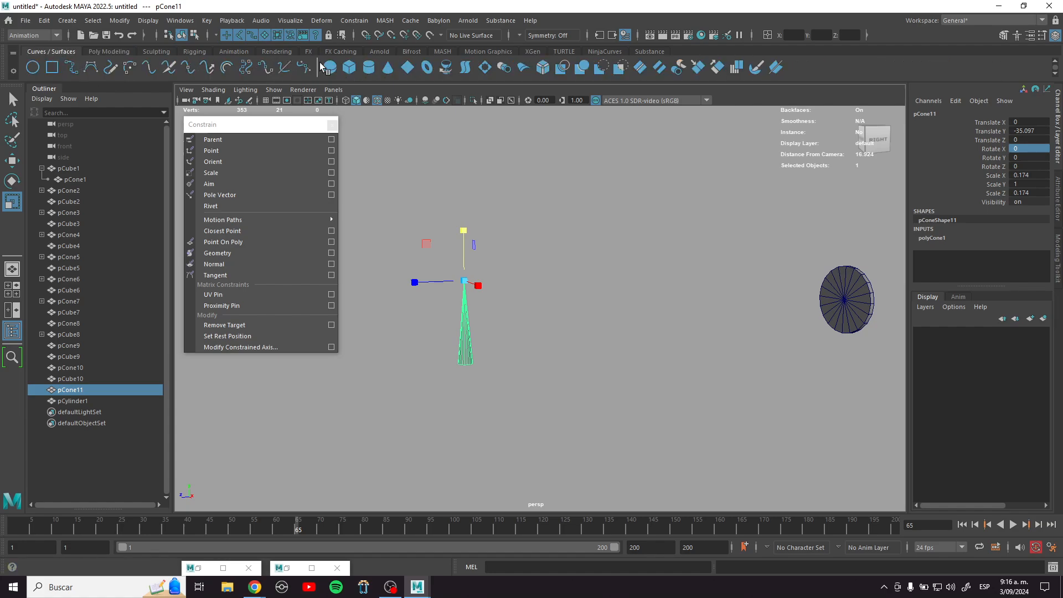
left_click(605, 52)
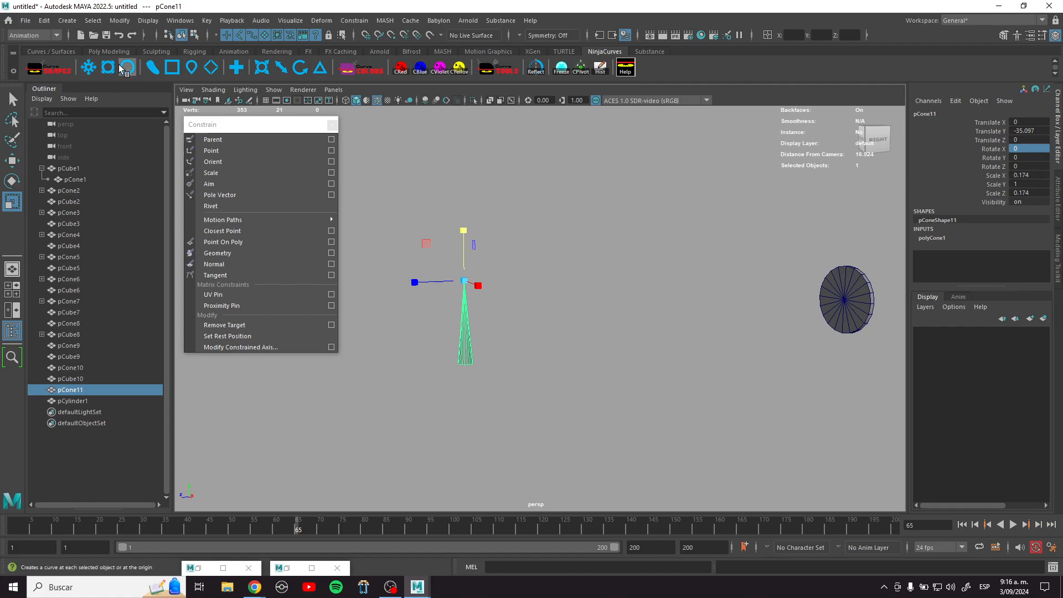
left_click(91, 65)
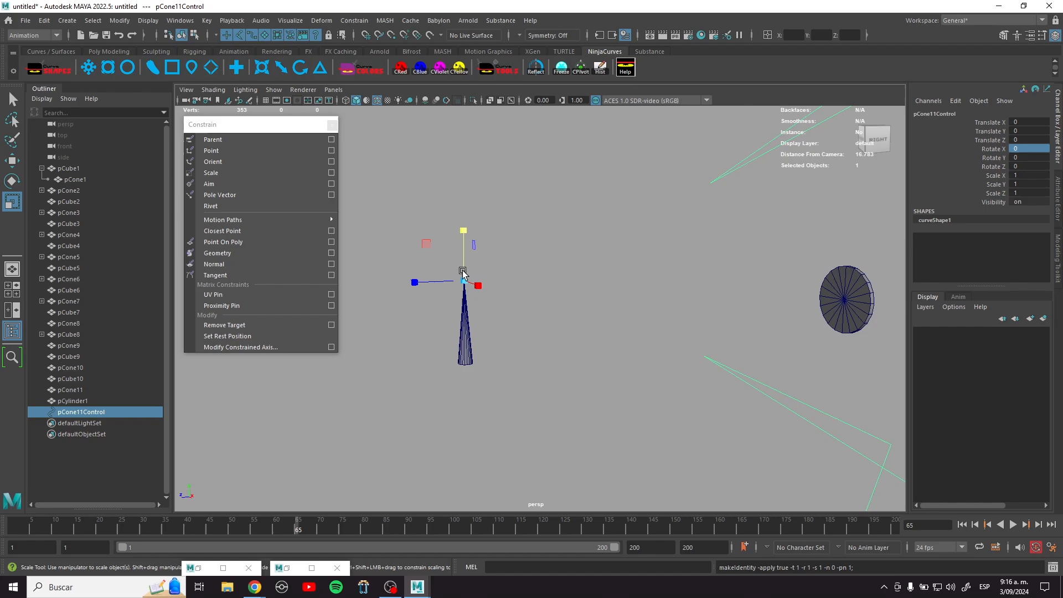
Step: Scale the cone's control curve down uniformly to about 0.048 so that it fits around the tip
left_click_drag(464, 281, 11, 196)
scroll(452, 316, "down", 3)
scroll(452, 316, "down", 2)
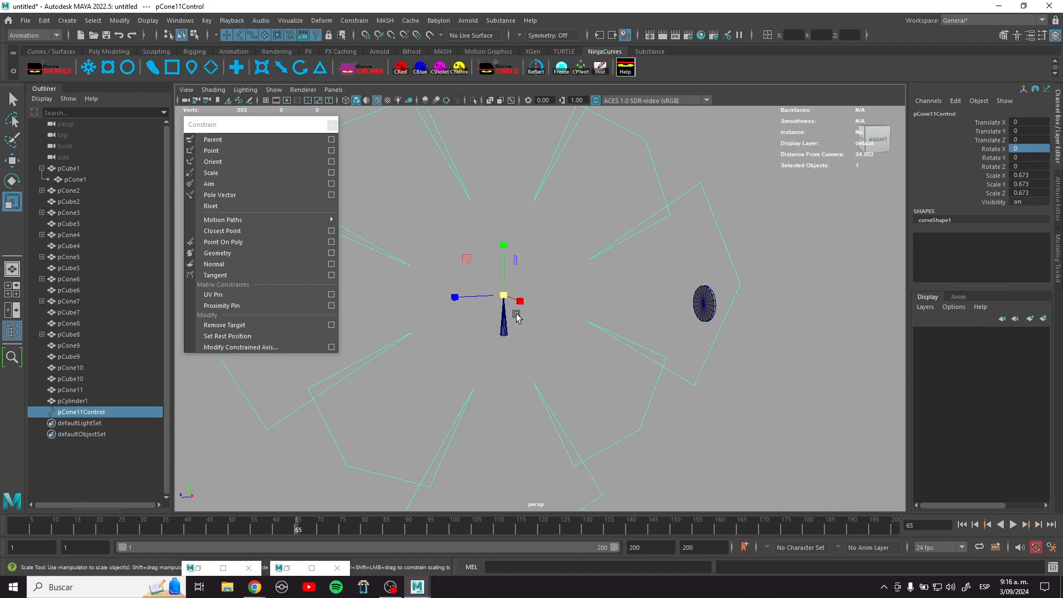
left_click_drag(503, 296, 130, 282)
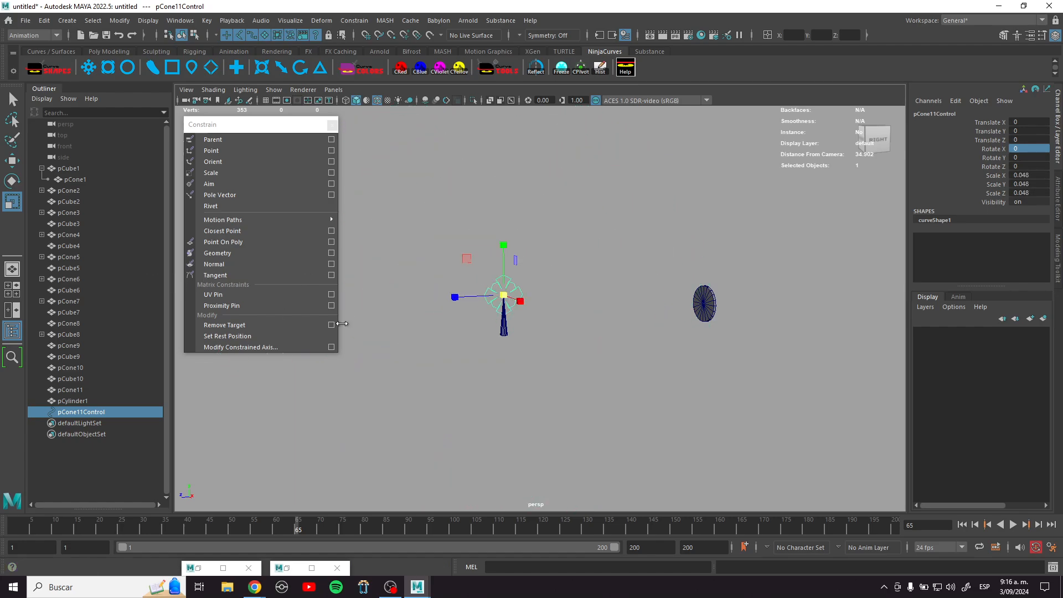
scroll(425, 315, "up", 3)
scroll(426, 315, "up", 3)
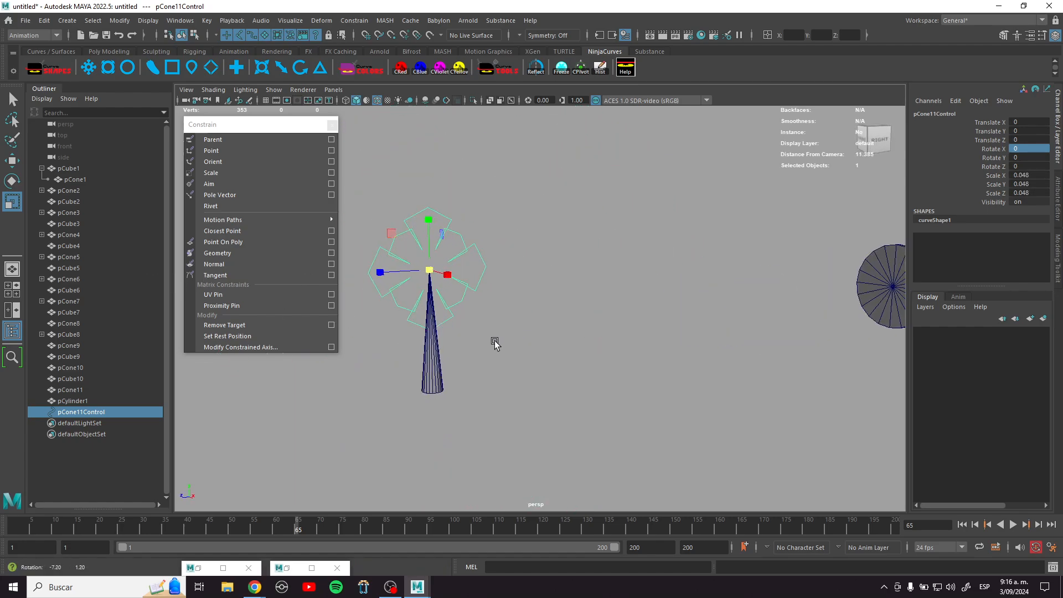
Step: Try rotating the cone's control curve about -90.7 degrees around Y, and undo the rotation
key("e")
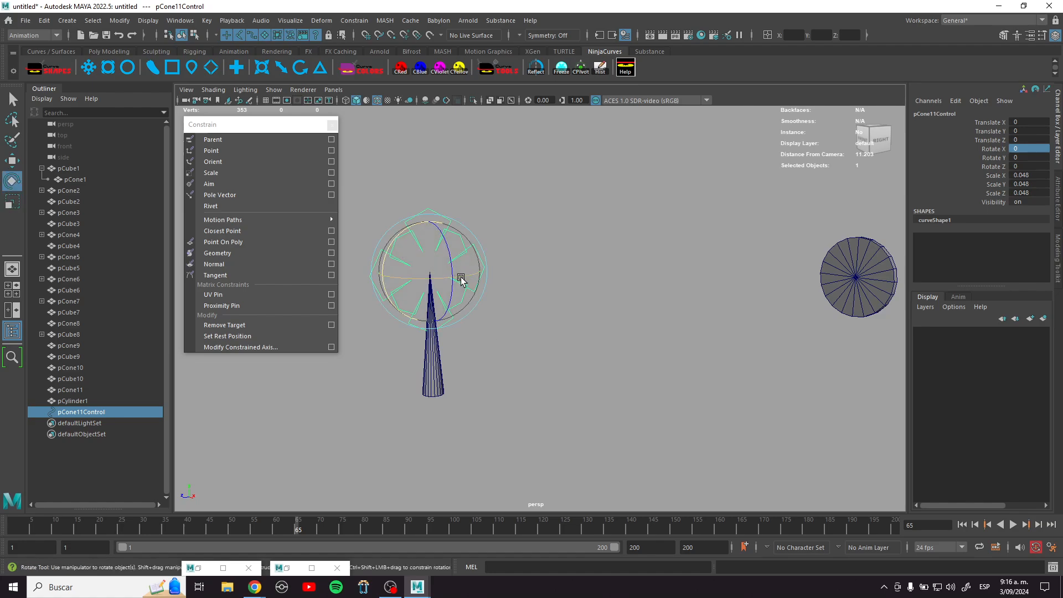
left_click_drag(466, 277, 392, 285)
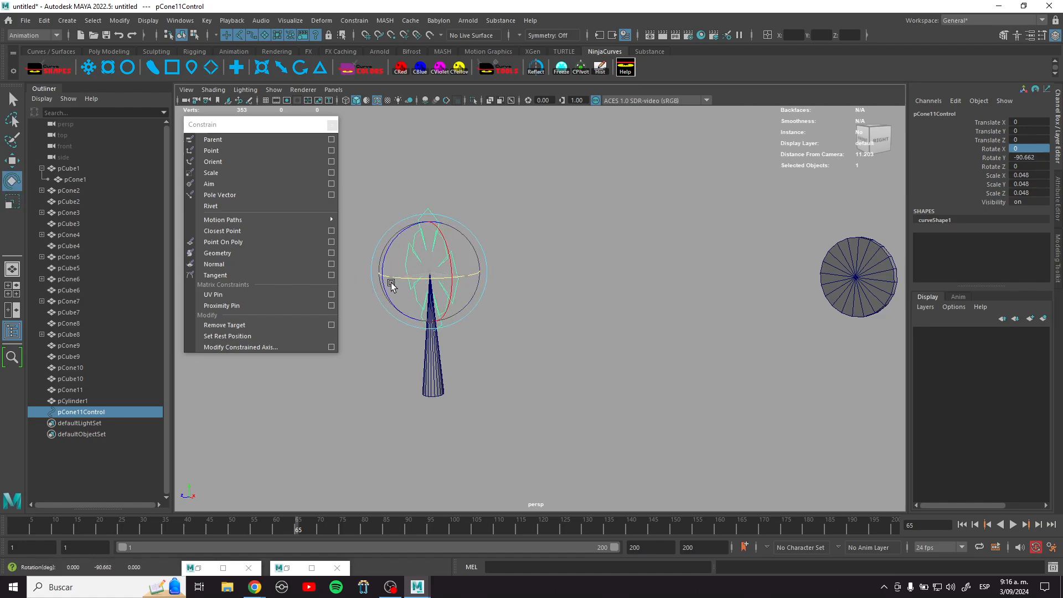
key("ctrl+z")
Step: Move the cone's control curve down to about -1.096 in Y so that it surrounds the middle of the cone
left_click_drag(652, 286, 620, 281, "alt")
left_click(678, 327)
left_click_drag(683, 349, 590, 305, "alt")
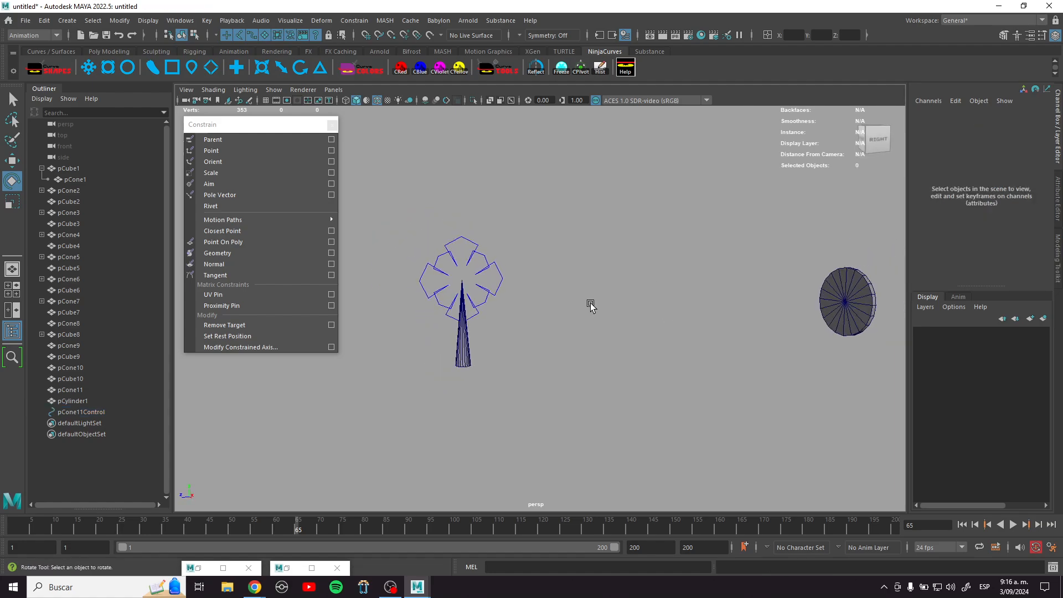
key("w")
left_click_drag(489, 265, 485, 268)
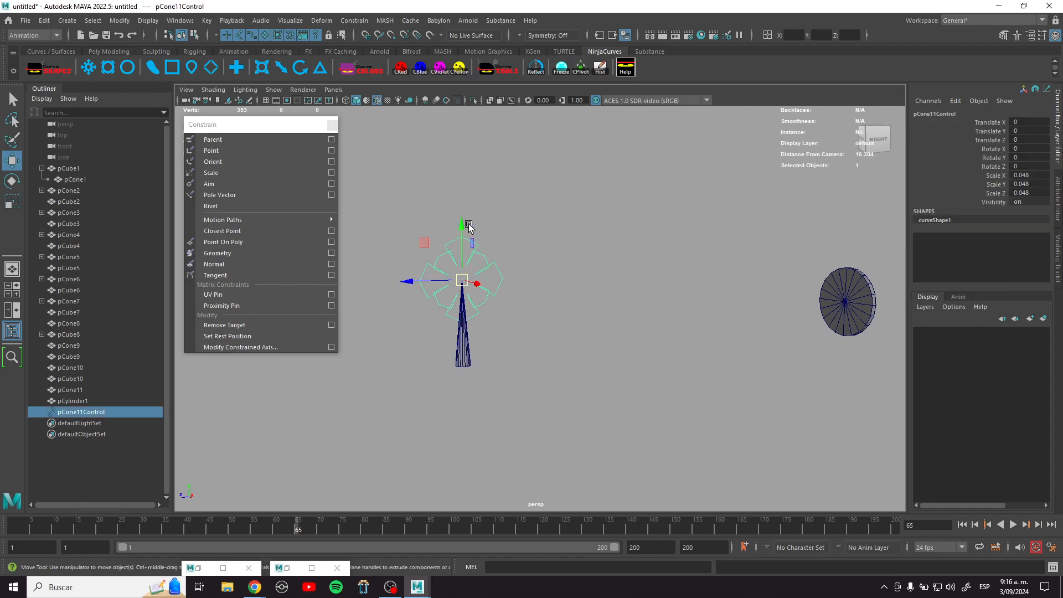
left_click_drag(469, 227, 463, 272)
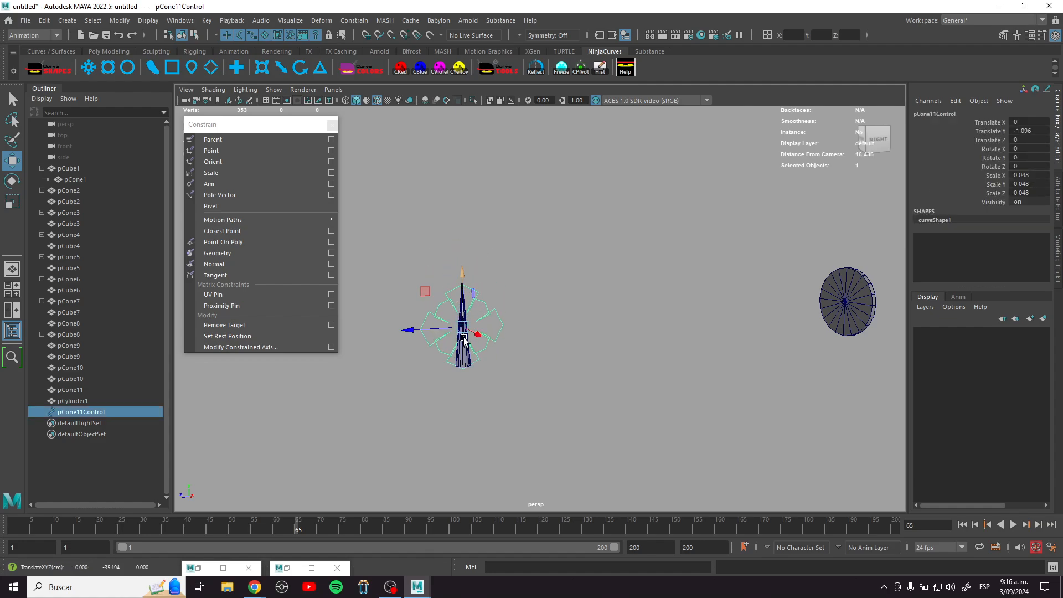
left_click(523, 360)
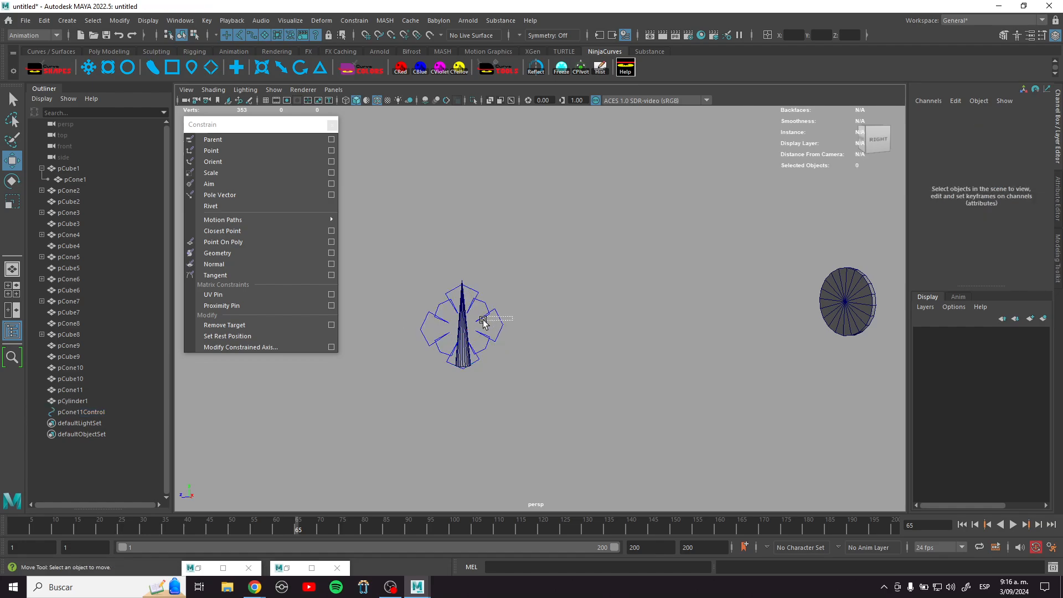
Step: Freeze the transformations of the cone, its control curve and the disc, and delete their construction history
left_click_drag(483, 320, 483, 320)
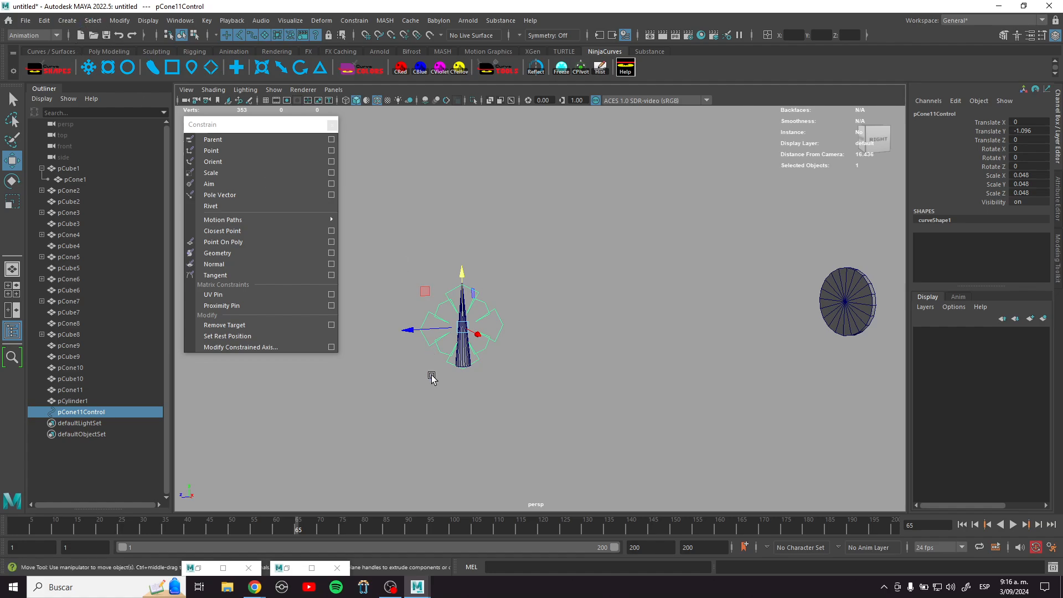
left_click_drag(763, 323, 859, 295, "shift")
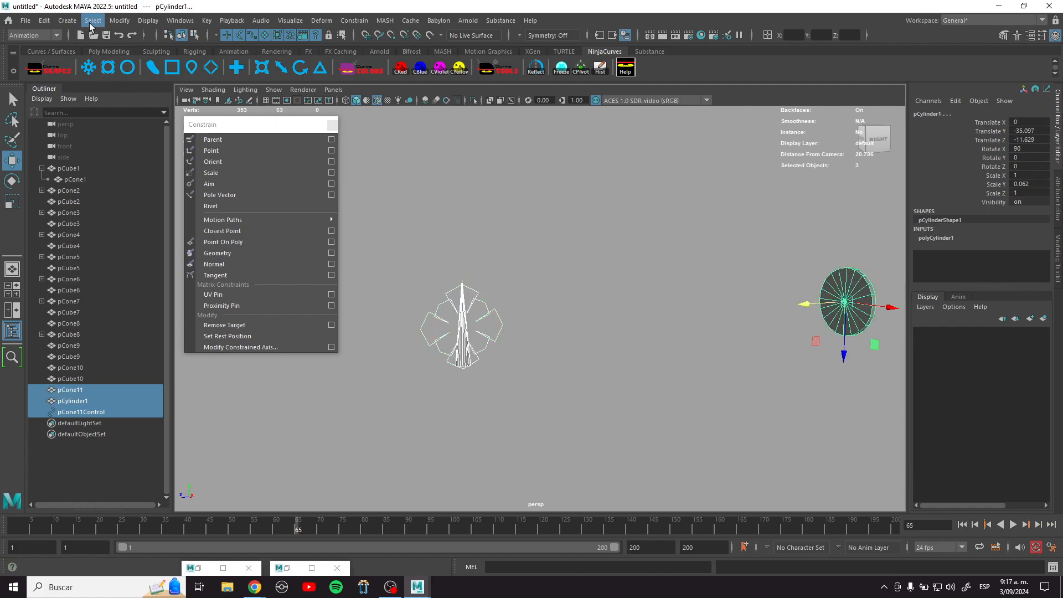
left_click(120, 20)
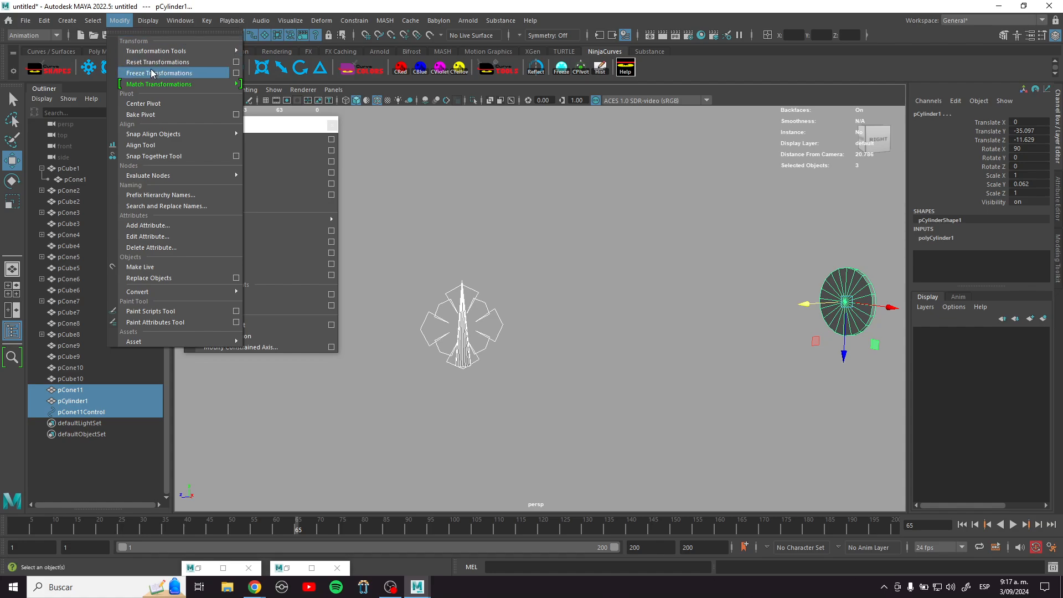
left_click(141, 70)
left_click(43, 20)
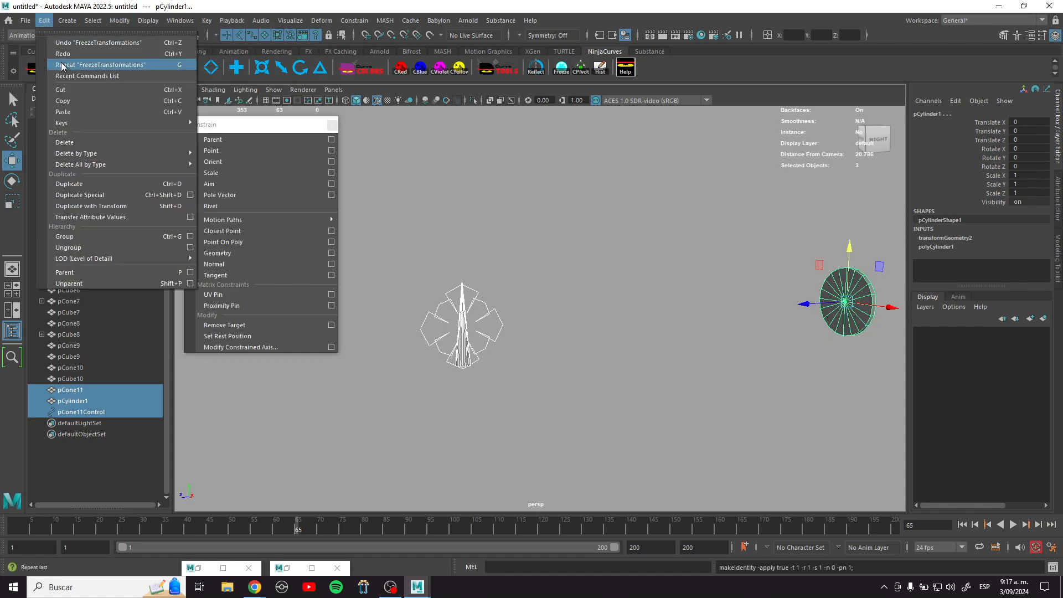
mouse_move(102, 157)
left_click(254, 151)
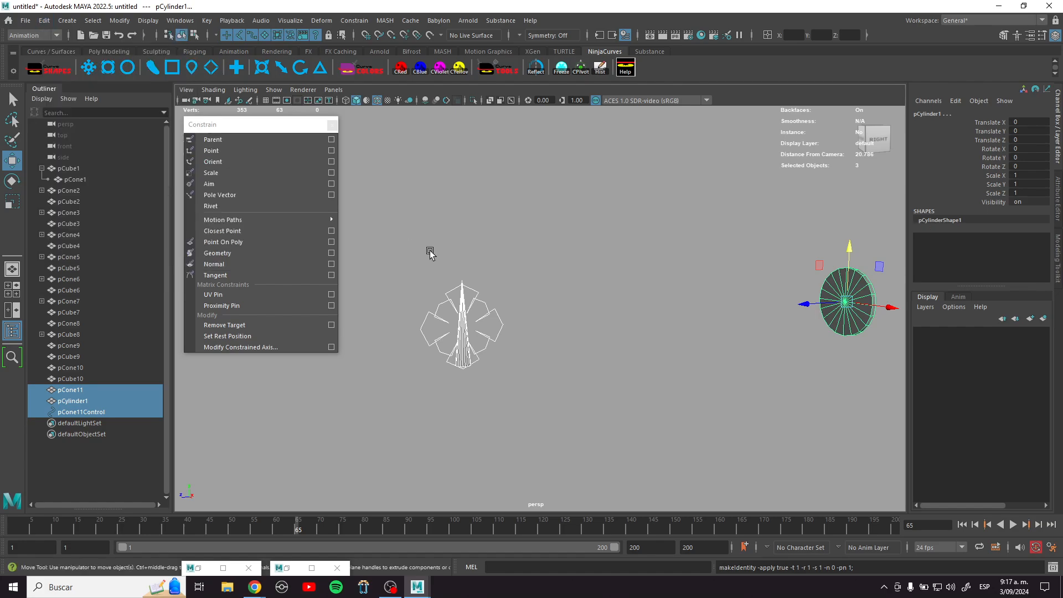
left_click(537, 326)
Step: At frame 1, parent-constrain the cone to its control curve with Maintain offset enabled and all translate and rotate axes included
left_click_drag(260, 529, 204, 520)
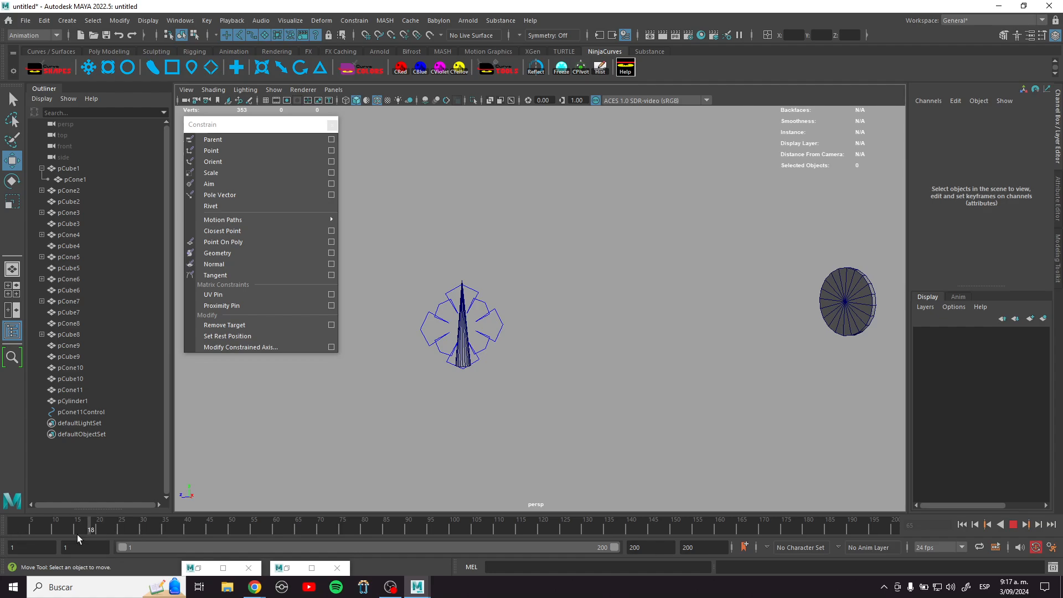
left_click_drag(78, 533, 26, 533)
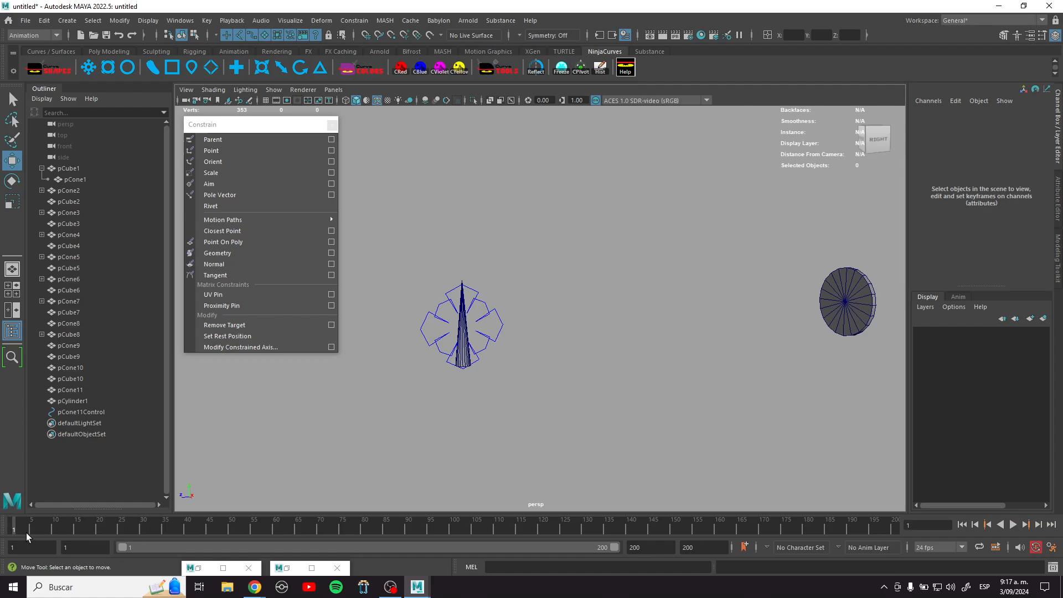
left_click(487, 327)
key("q")
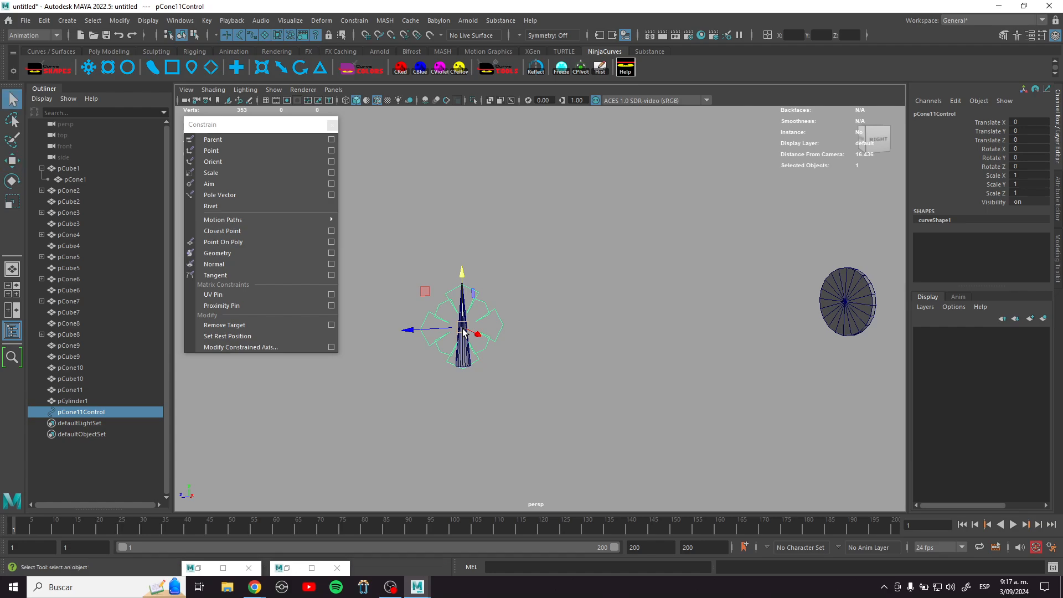
left_click(464, 339, "shift")
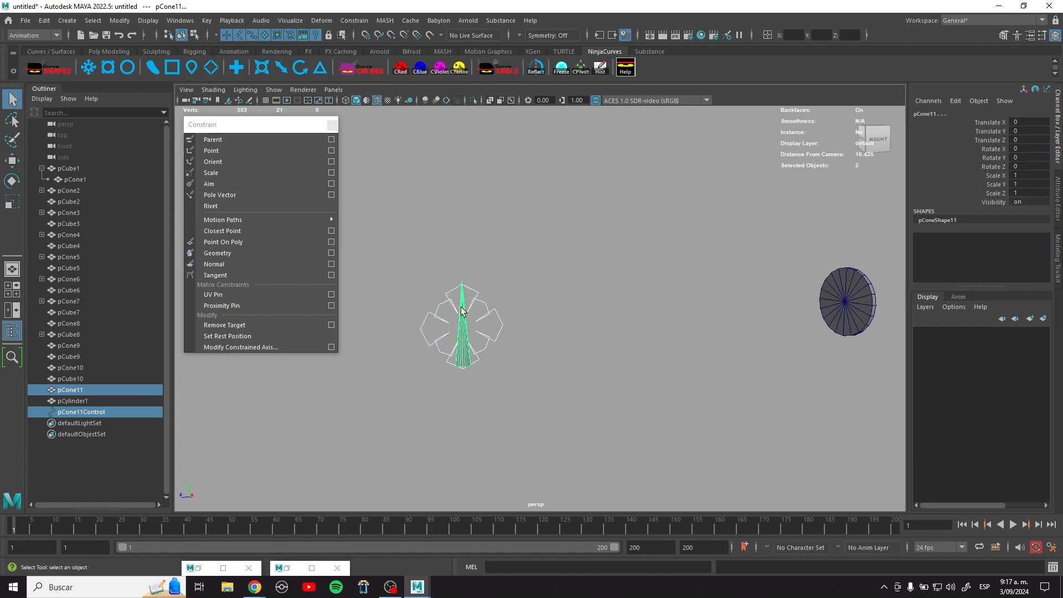
left_click(332, 139)
left_click(319, 169)
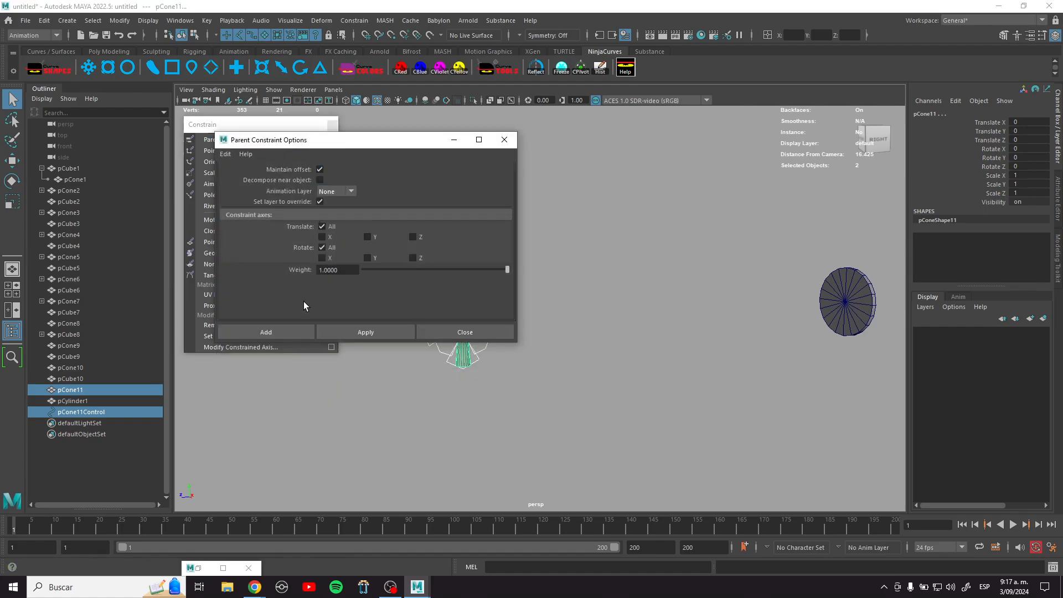
left_click(297, 331)
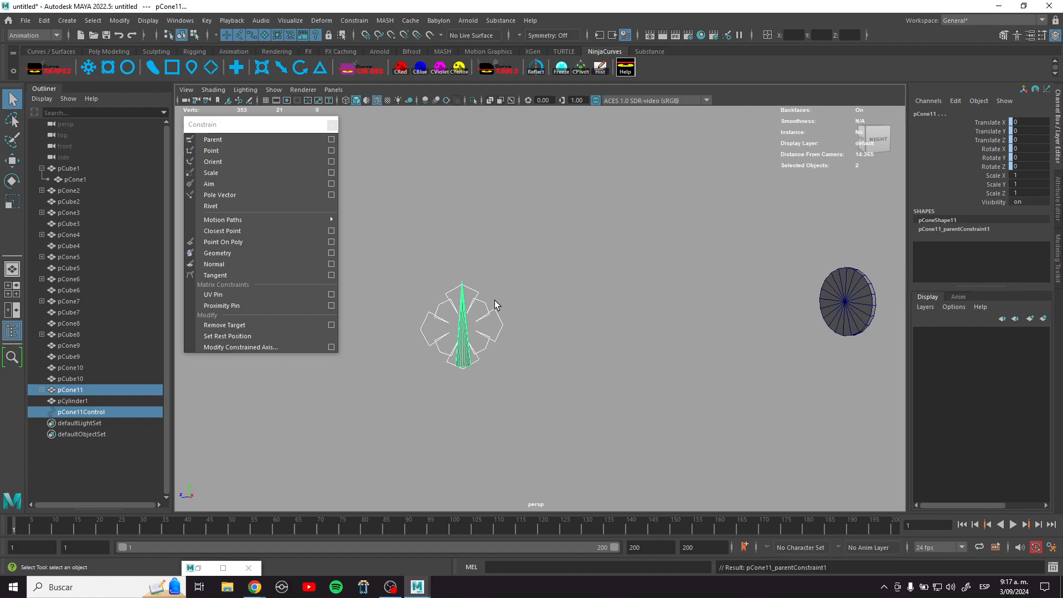
Step: Test the constraint by rotating the control curve about -40.3 degrees around X and moving it to about 0.626 in Y
left_click(494, 301)
key("e")
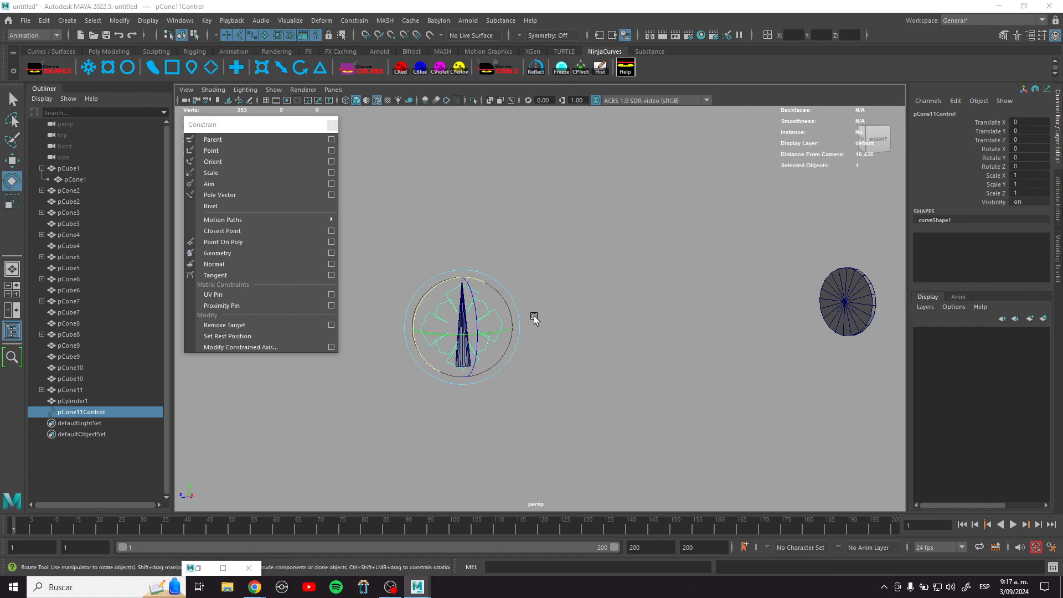
left_click_drag(565, 316, 574, 315, "alt")
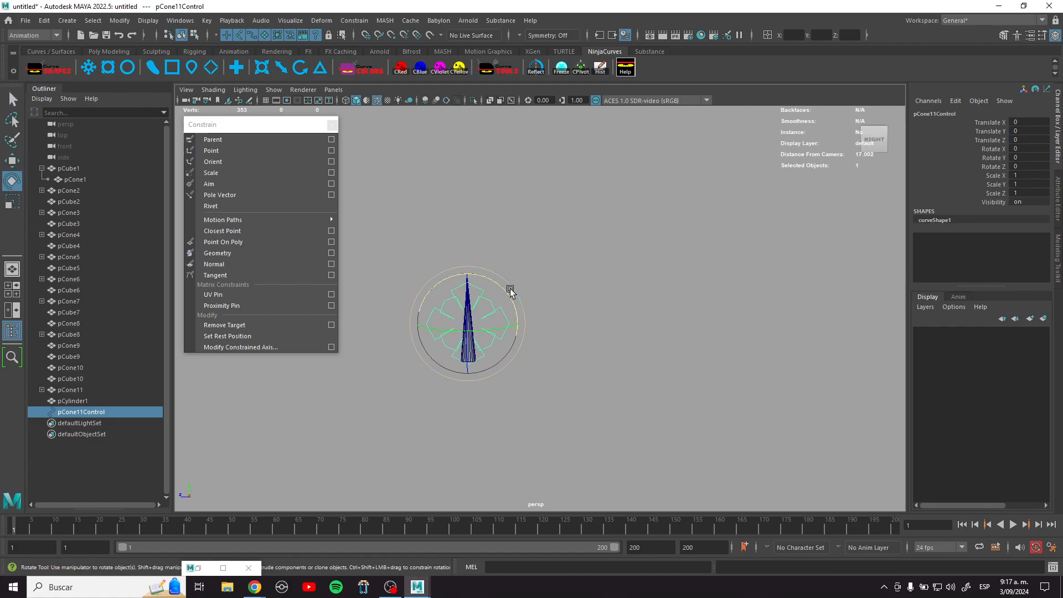
left_click_drag(500, 292, 656, 234)
key("w")
right_click_drag(706, 374, 622, 354, "alt")
left_click_drag(633, 244, 484, 300)
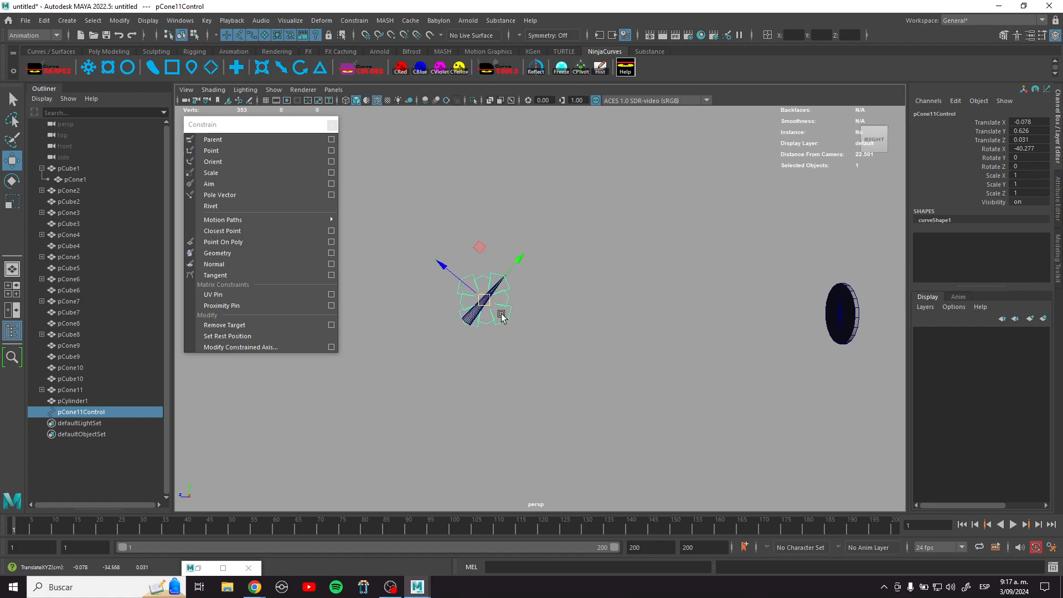
left_click(529, 330)
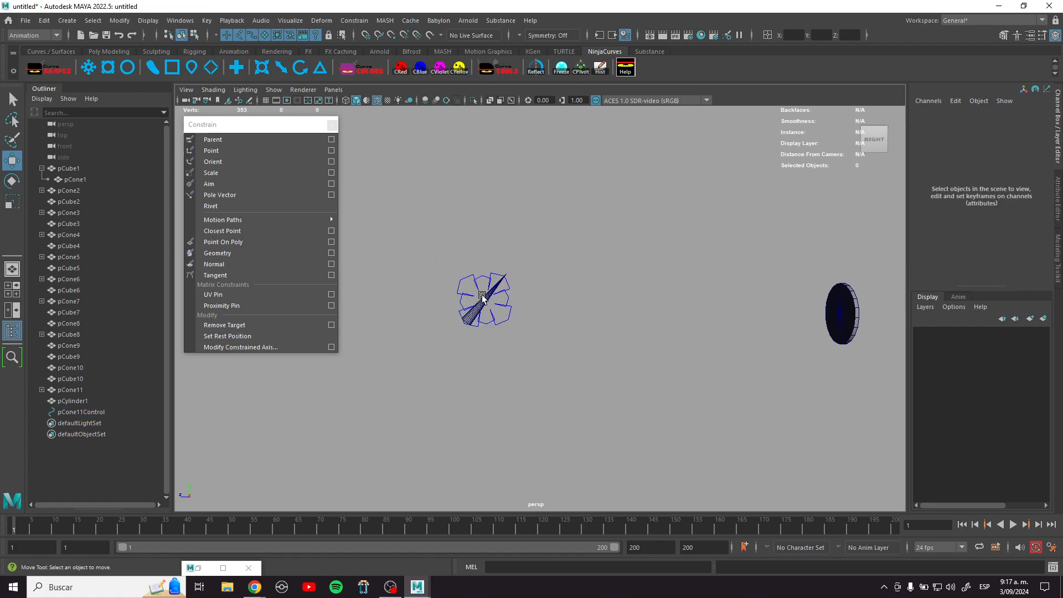
Step: Try moving the constrained cone itself over to the disc's centre, to about -10.867 in Z
left_click(482, 299)
left_click_drag(510, 272, 836, 313)
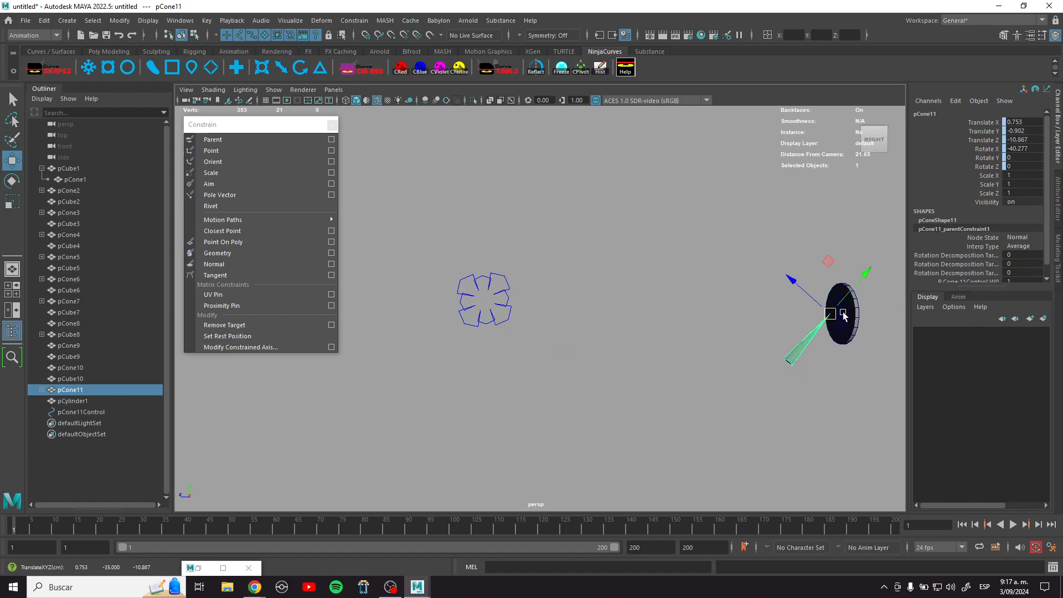
key("f")
left_click_drag(777, 288, 837, 292, "alt")
right_click_drag(837, 292, 676, 205, "alt")
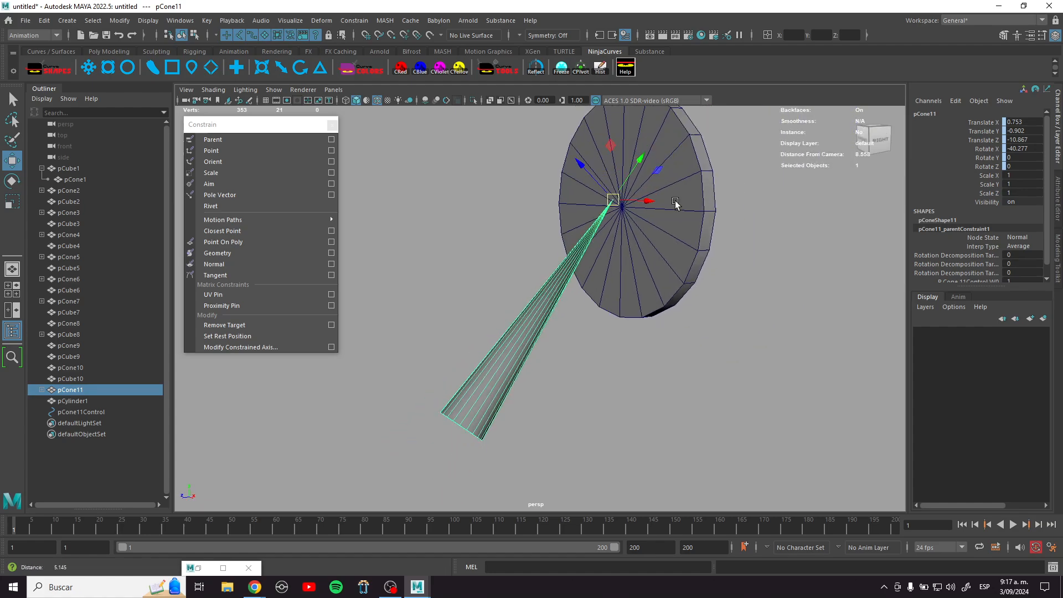
middle_click_drag(691, 253, 696, 284, "alt")
Step: Set the cone's parent constraint weight P Cone 11Control W0 to 0 and move the control curve up and away from the cone
left_click(1046, 278)
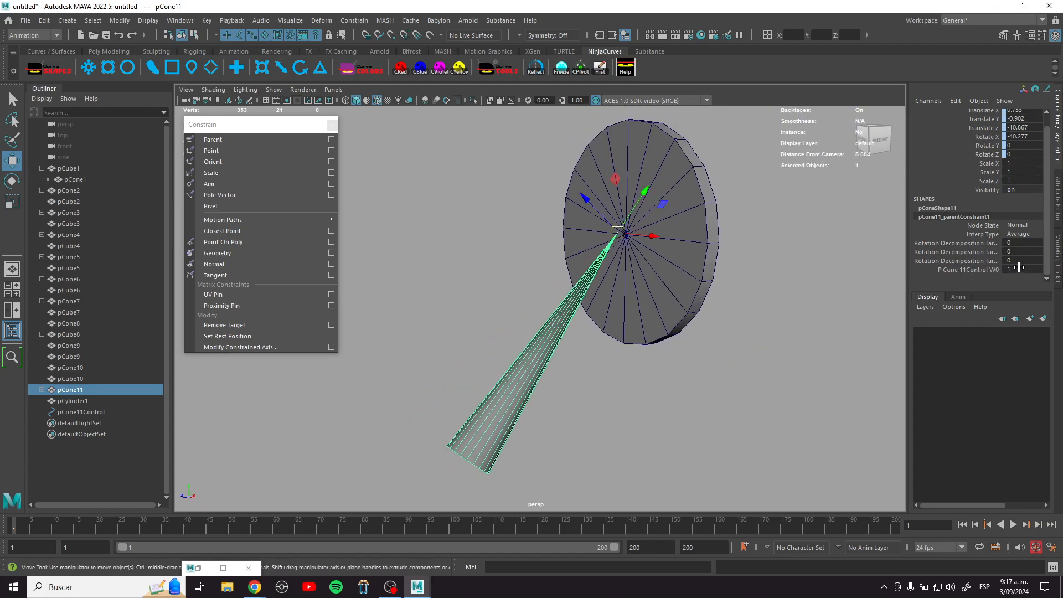
key("Return")
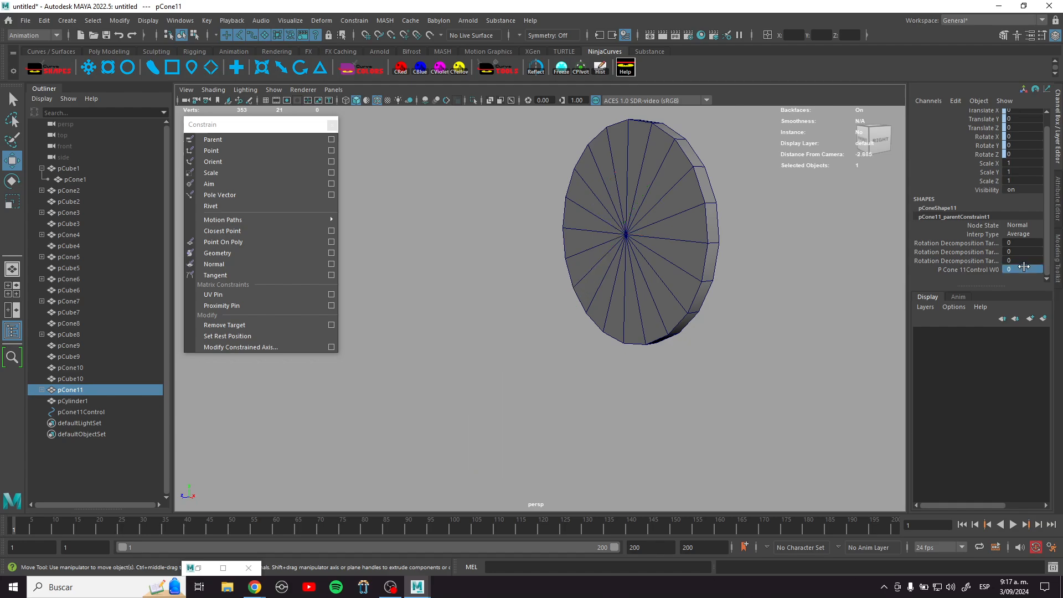
right_click_drag(674, 331, 626, 318, "alt")
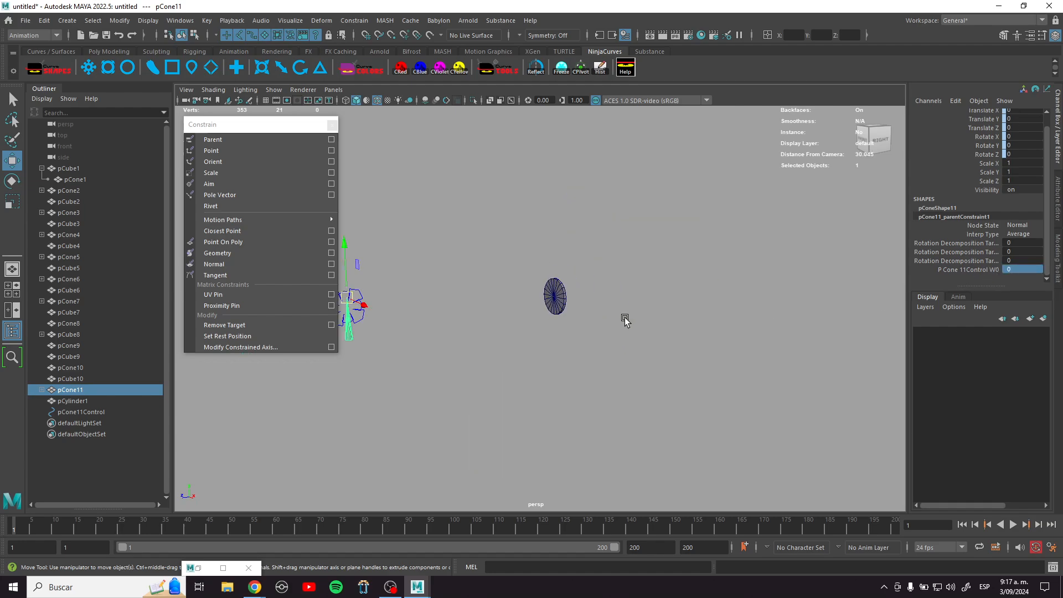
middle_click_drag(573, 308, 847, 308, "alt")
left_click_drag(611, 321, 446, 298, "alt")
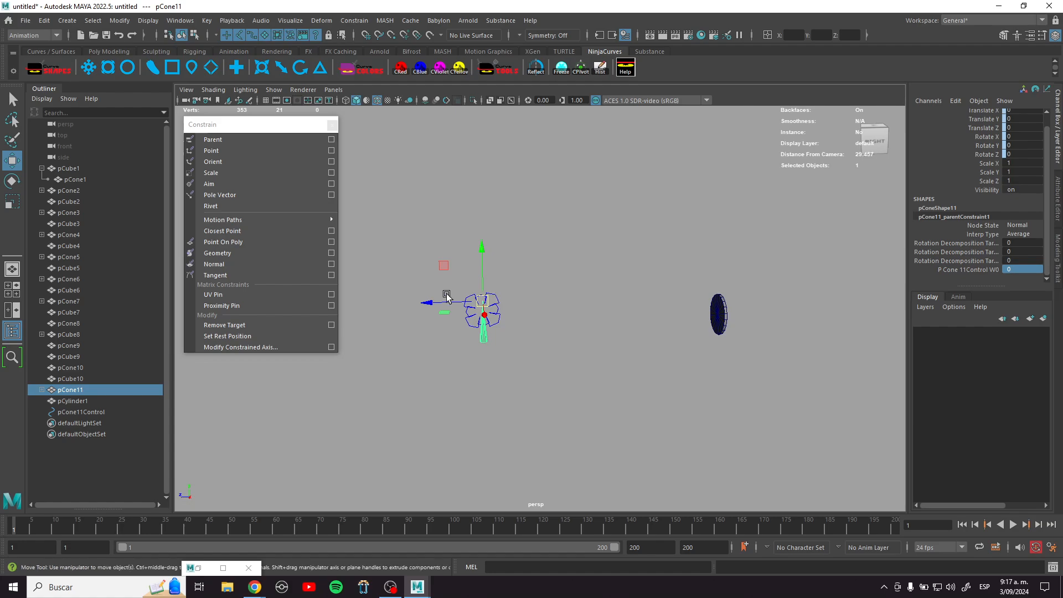
left_click(467, 319)
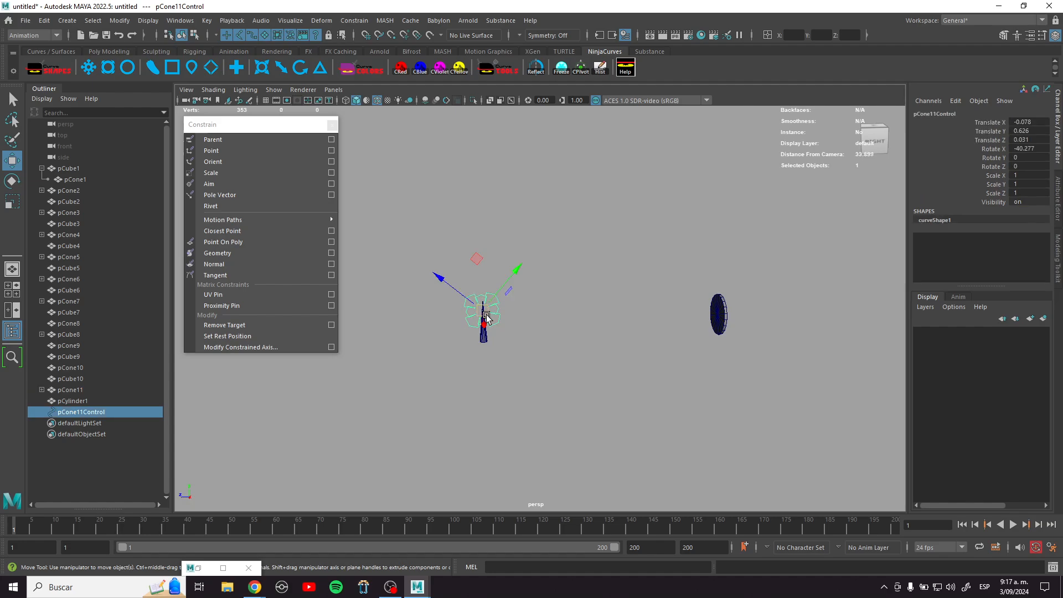
left_click_drag(486, 316, 524, 251)
Step: Switch the cone's P Cone 11Control W0 weight to 1 and back to 0 to compare both constraint states
left_click(488, 330)
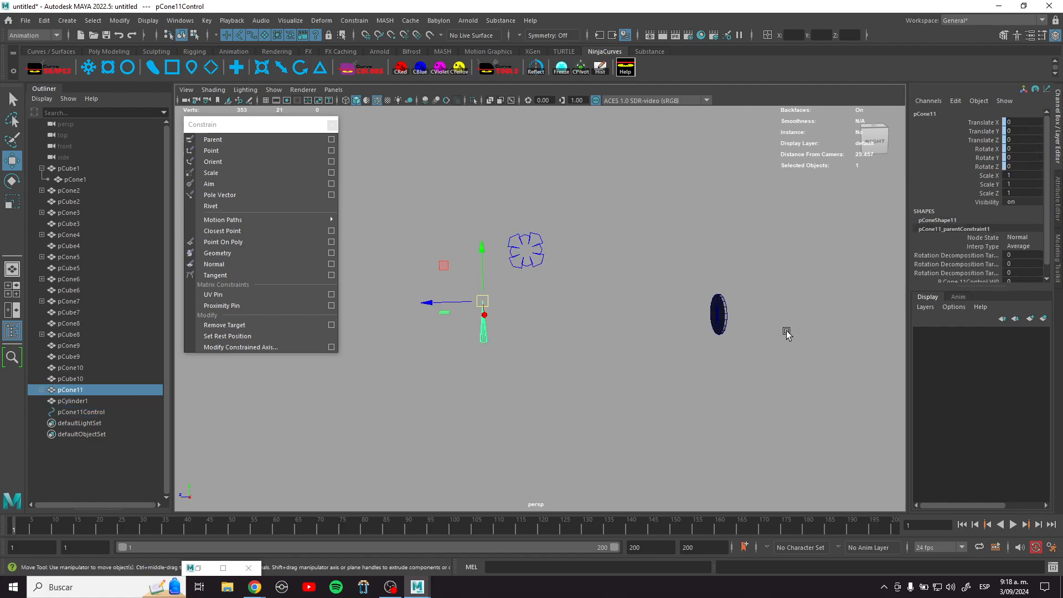
scroll(1021, 268, "down", 1)
left_click(1020, 269)
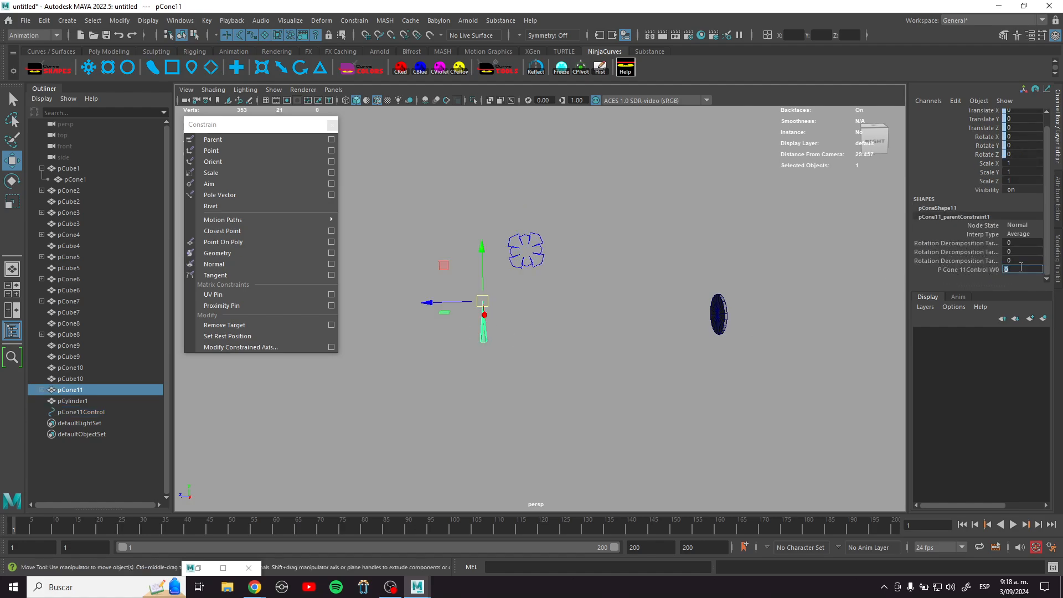
type("1")
key("Return")
type("0")
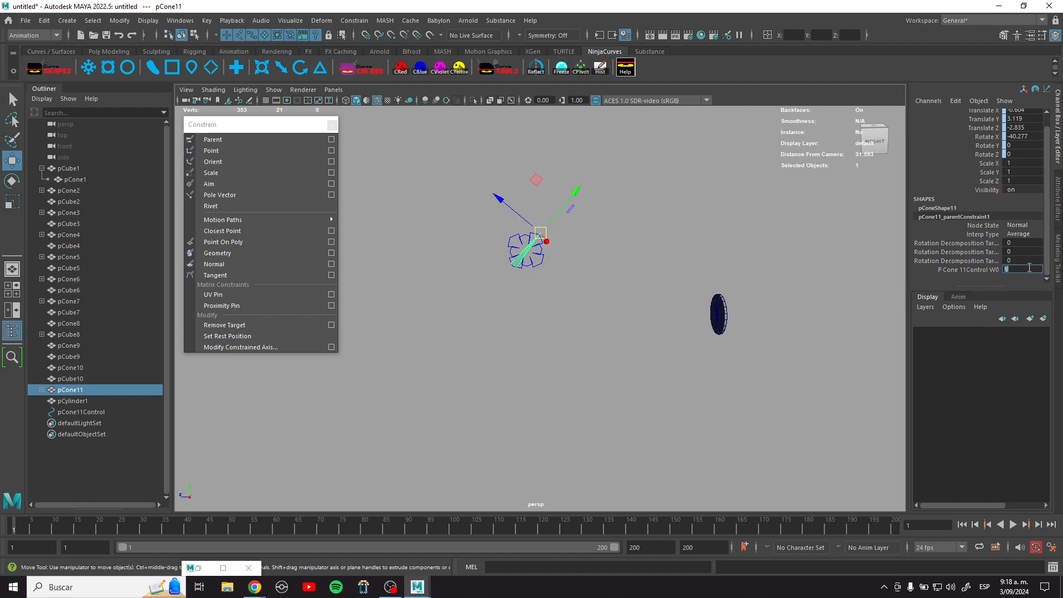
key("Return")
Step: Move the unweighted cone so that its tip sits at the disc's centre, at -1 in Y and about -11.567 in Z
scroll(624, 373, "up", 3)
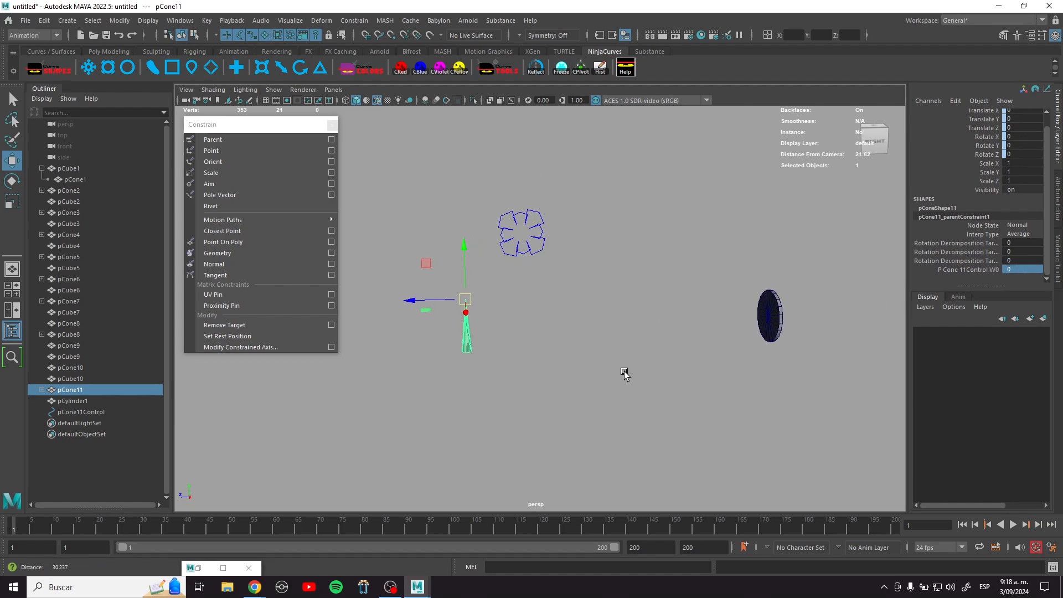
left_click_drag(597, 342, 647, 350, "alt")
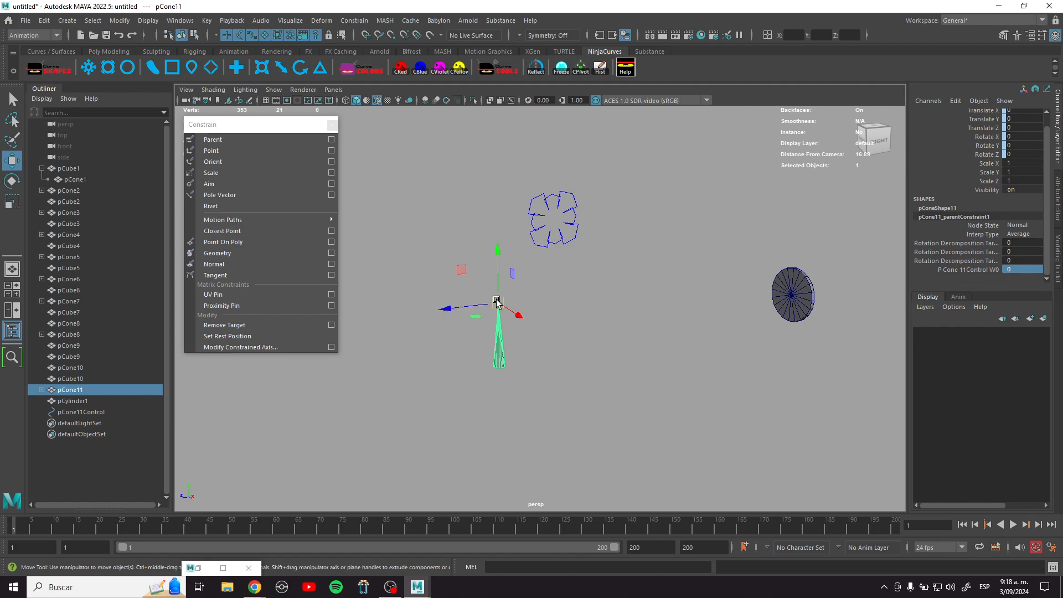
left_click_drag(497, 301, 791, 299)
Step: Rotate the unweighted cone to -90 in X so that it sticks straight out of the disc
key("f")
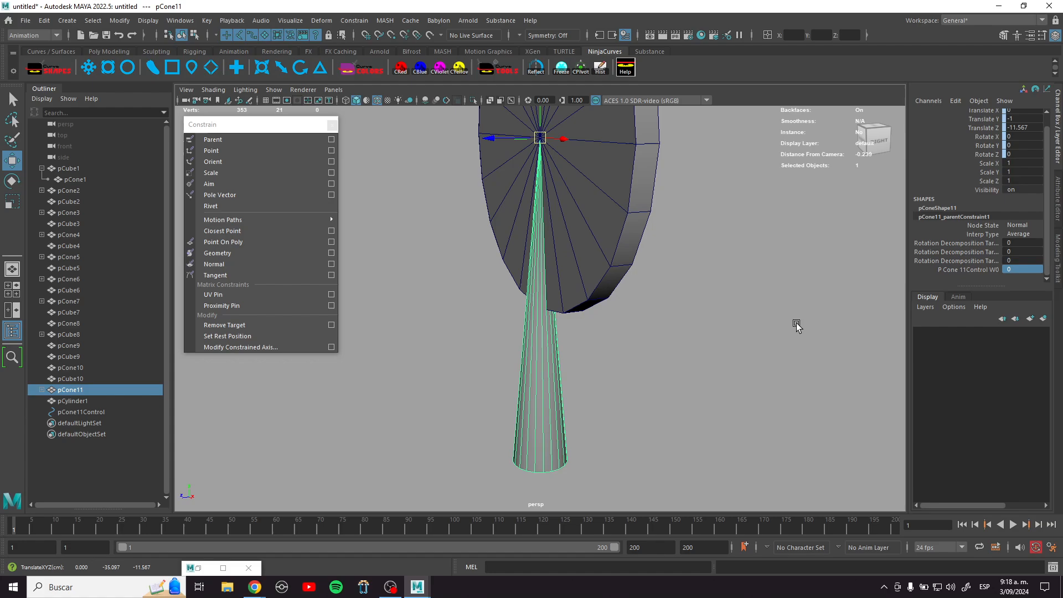
right_click_drag(796, 324, 624, 260, "alt")
middle_click_drag(624, 261, 676, 322, "alt")
key("e")
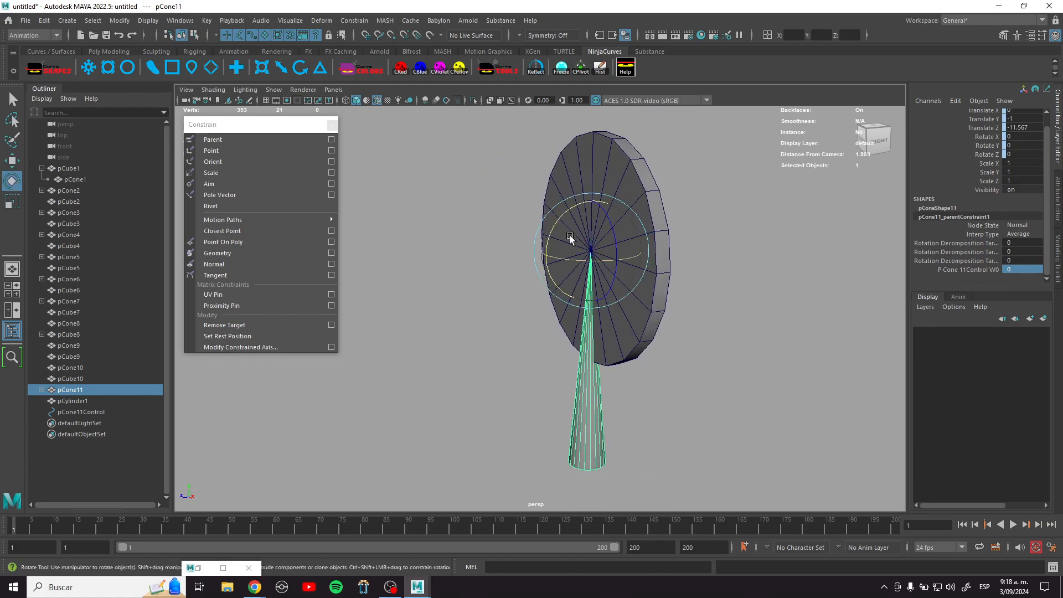
left_click_drag(569, 215, 651, 215)
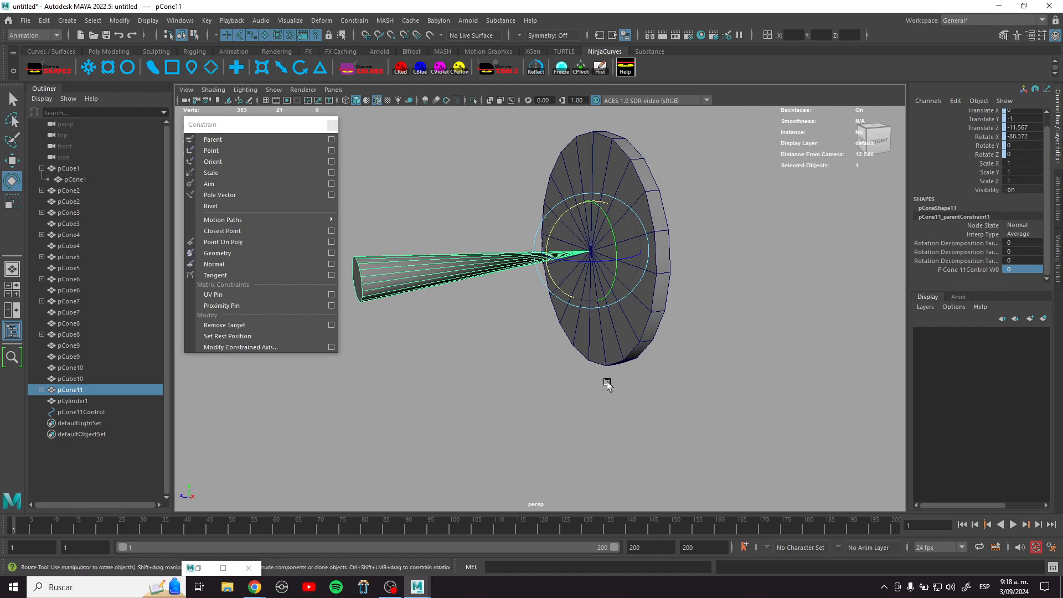
scroll(604, 382, "down", 2)
left_click_drag(543, 244, 564, 236)
double_click(1021, 137)
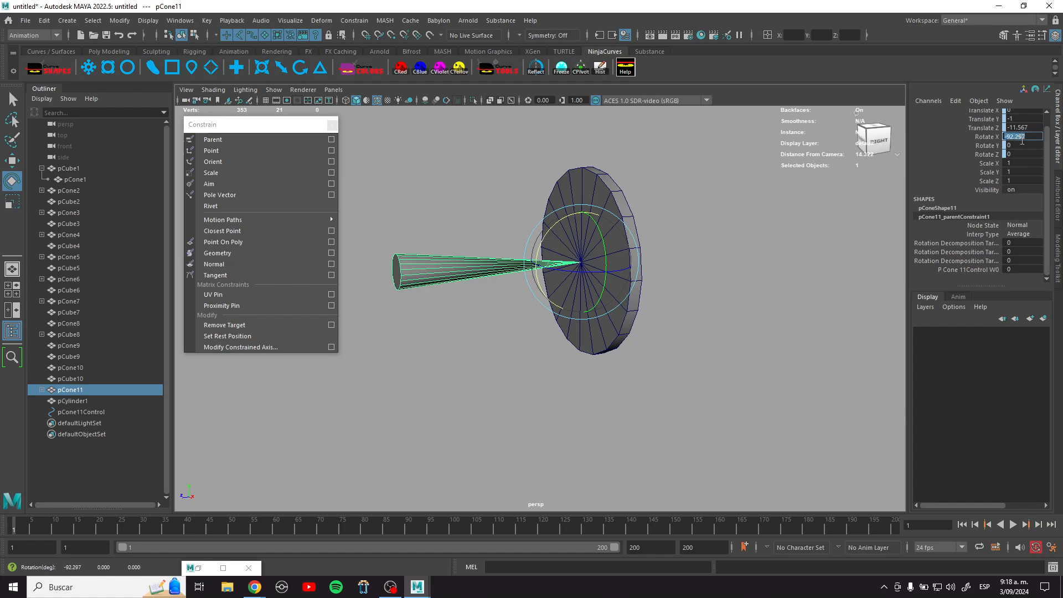
type("-90")
key("Return")
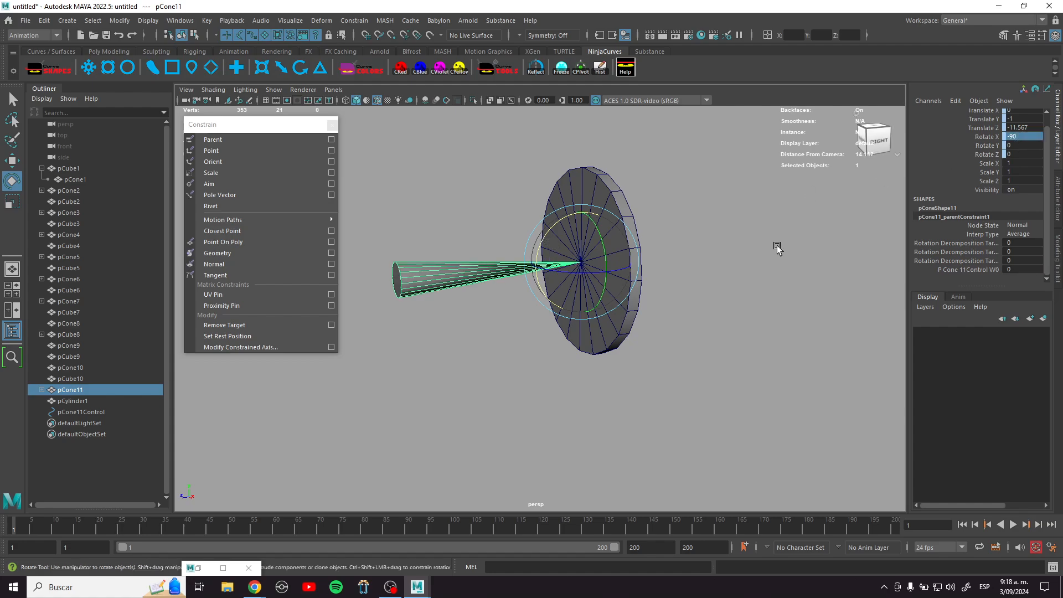
Step: Parent-constrain the slim cone to the disc as a second constraint target
scroll(600, 267, "down", 1)
scroll(600, 267, "up", 1)
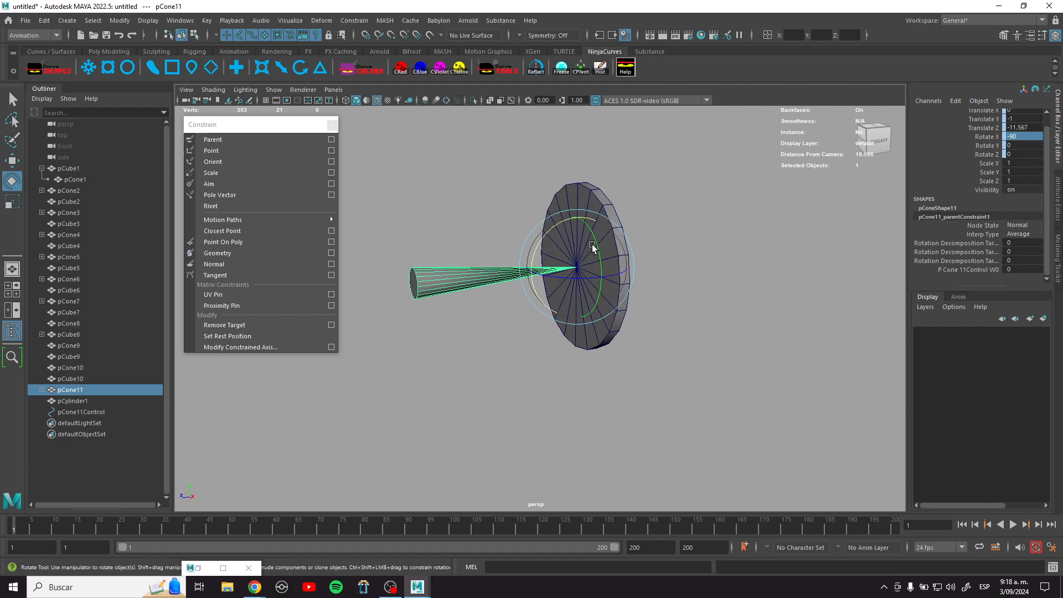
left_click(570, 307)
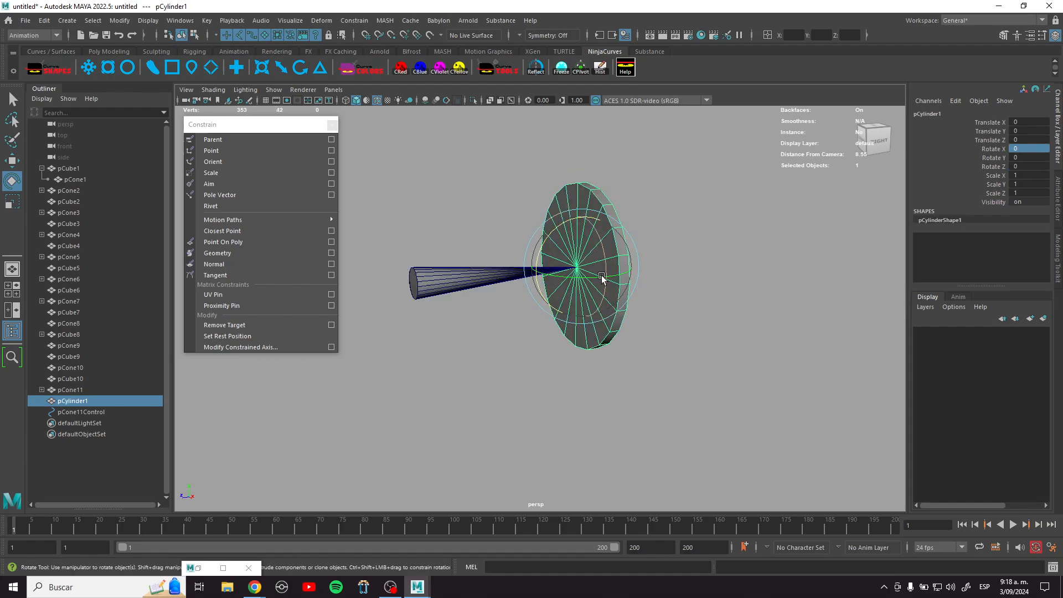
left_click(454, 287, "shift")
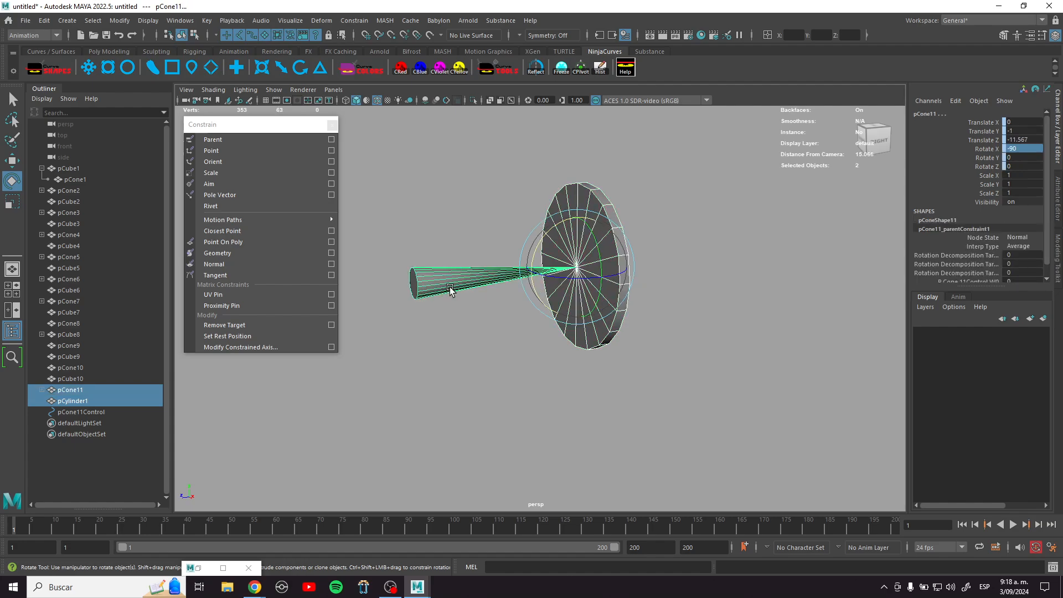
left_click(261, 139)
scroll(981, 251, "down", 2)
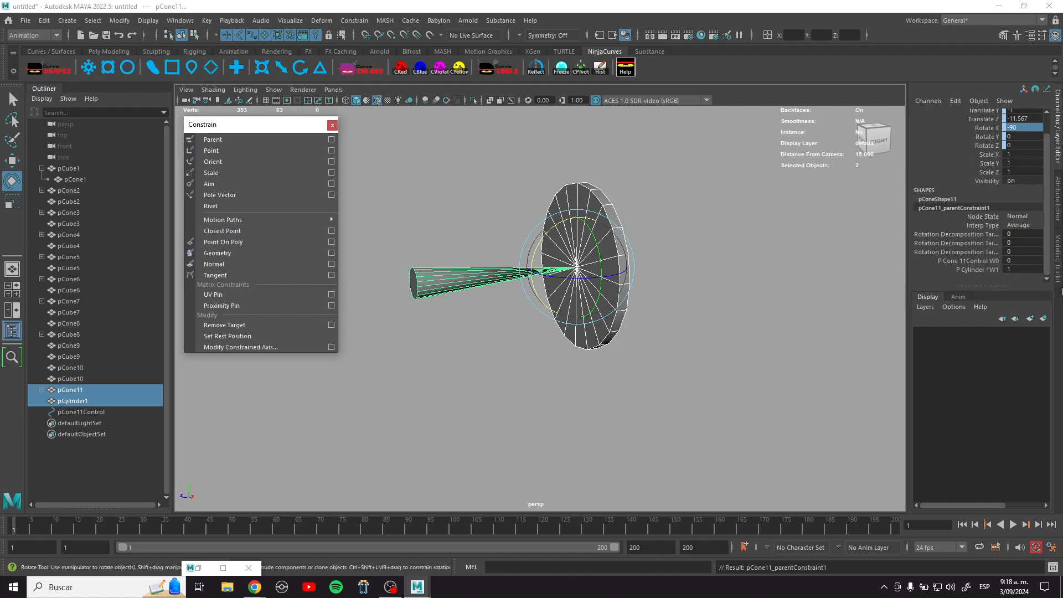
scroll(733, 356, "down", 5)
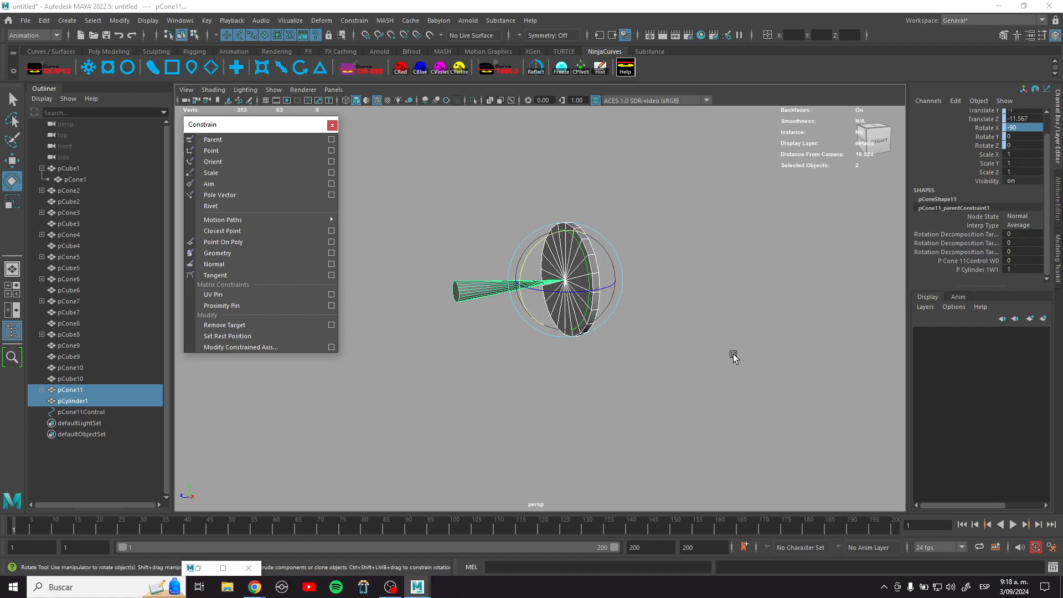
Step: Set the cone's P Cone 11Control W0 weight to 1 and its P Cylinder 1W1 weight to 0
middle_click_drag(488, 348, 676, 406, "alt")
right_click_drag(676, 406, 612, 356, "alt")
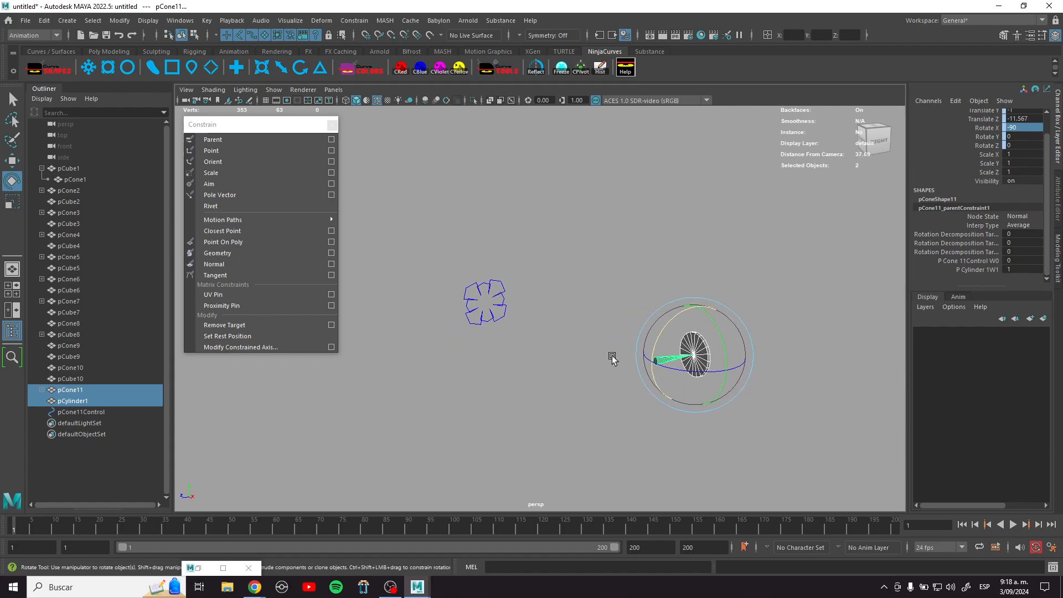
double_click(1014, 261)
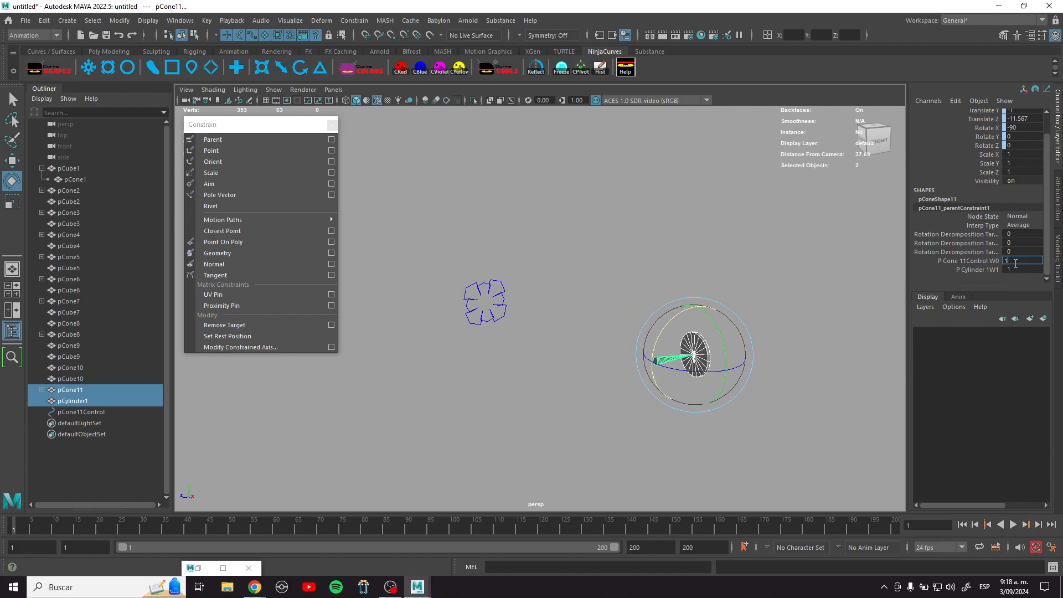
type("1")
key("Return")
double_click(1021, 268)
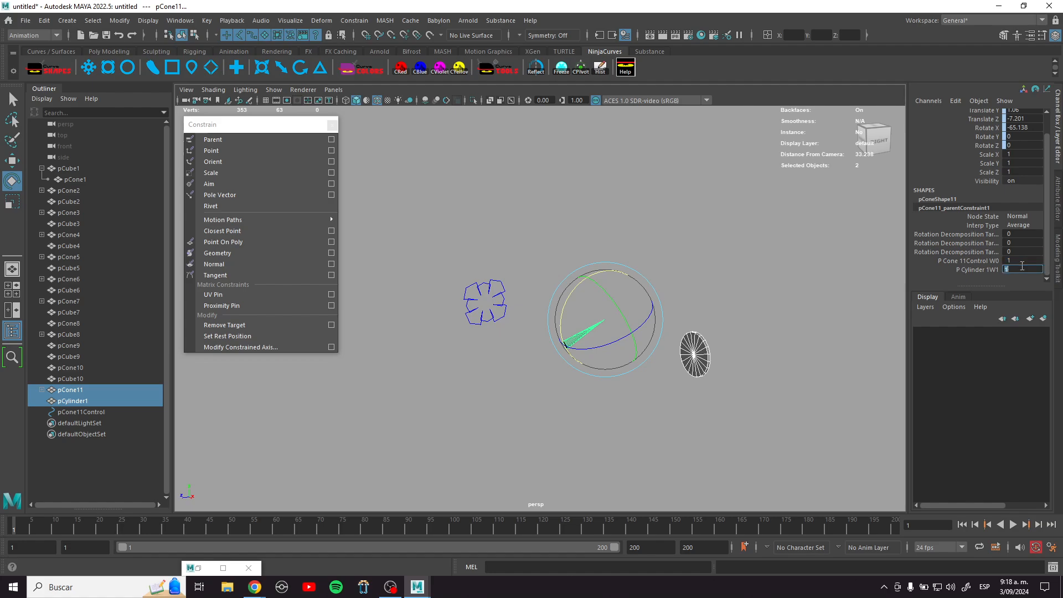
key("Return")
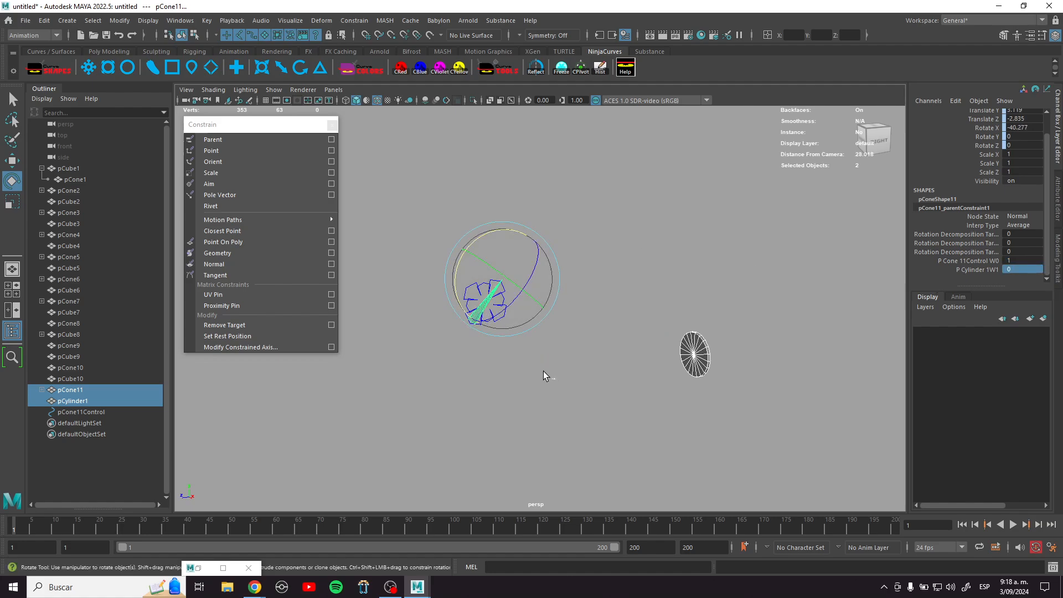
Step: Move the control curve with its cone to about -0.75 in X, 2.325 in Y and -1.127 in Z
left_click_drag(524, 378, 447, 343)
key("w")
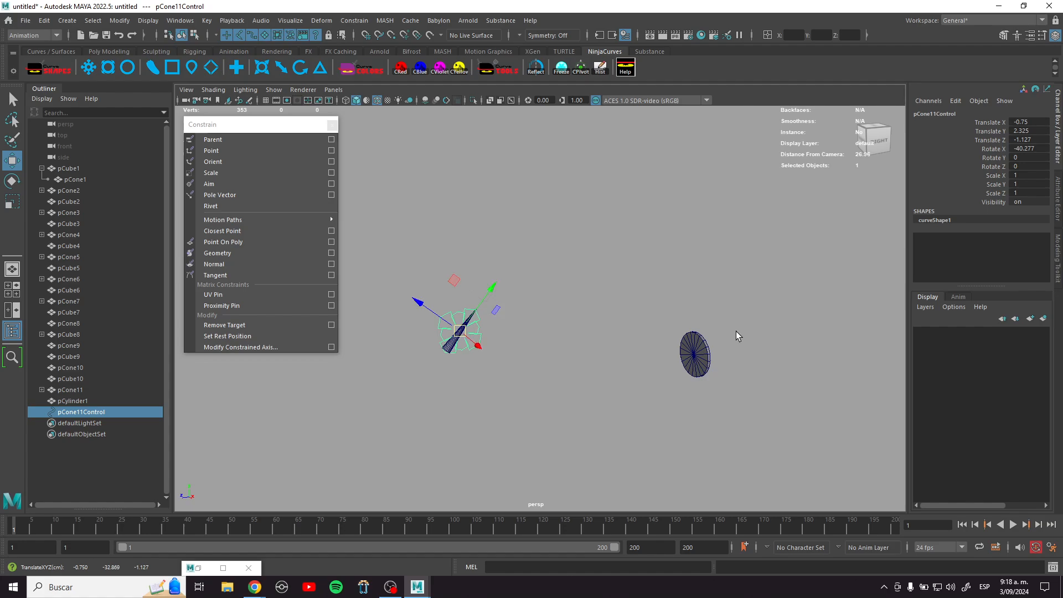
left_click(690, 355)
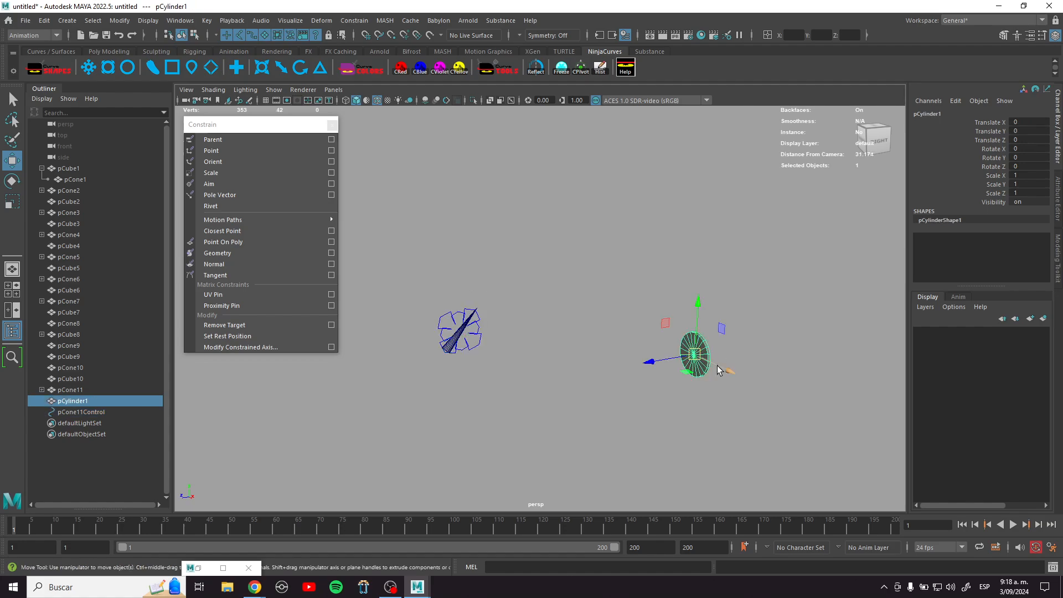
Step: Set the cone's P Cone 11Control W0 weight to 0 and its P Cylinder 1W1 weight to 1
left_click(457, 332)
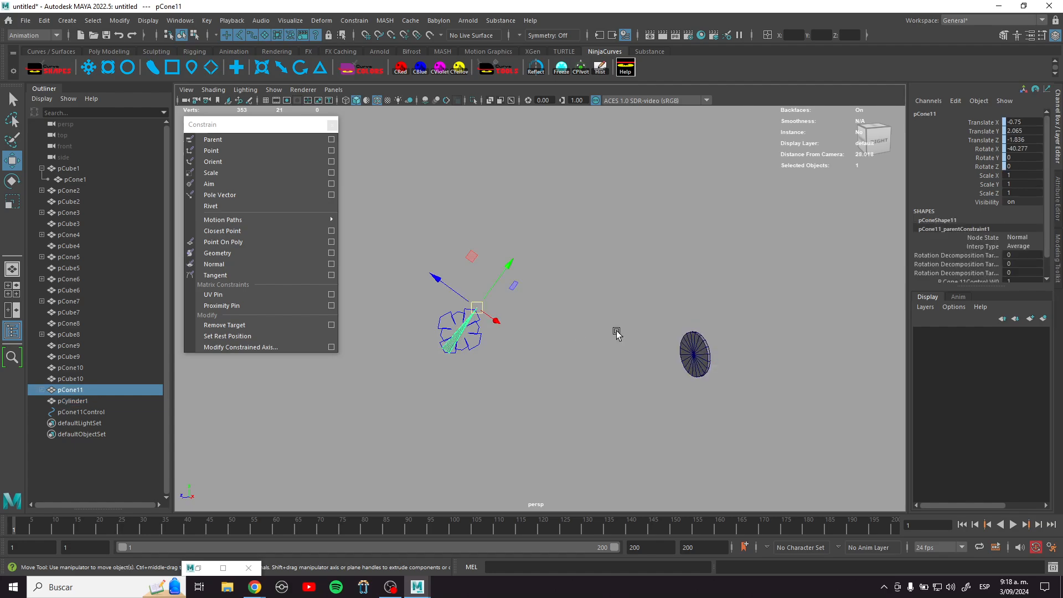
scroll(927, 264, "down", 2)
left_click(1037, 260)
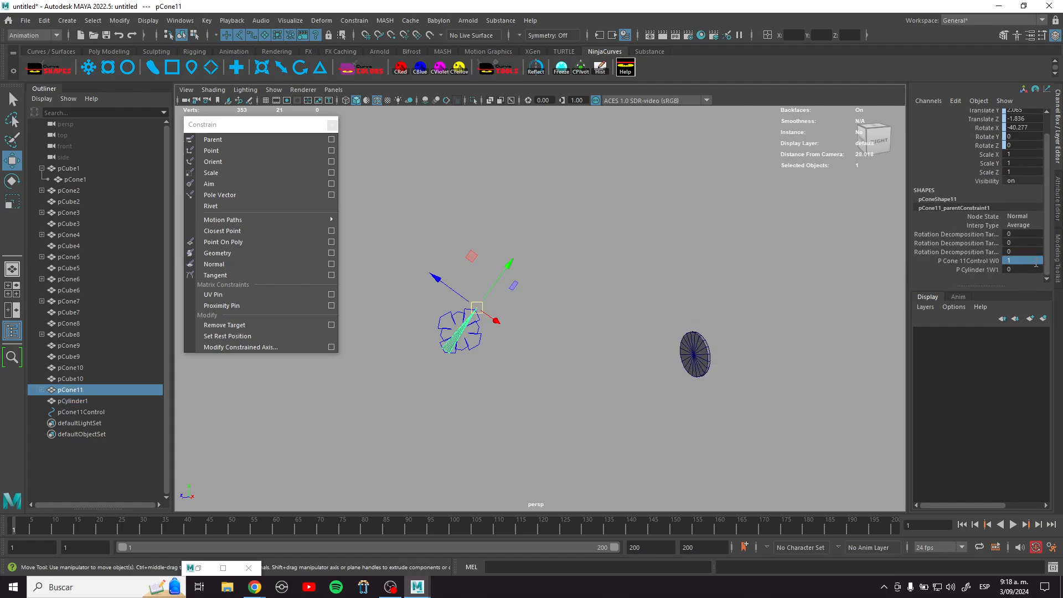
type("0")
key("Return")
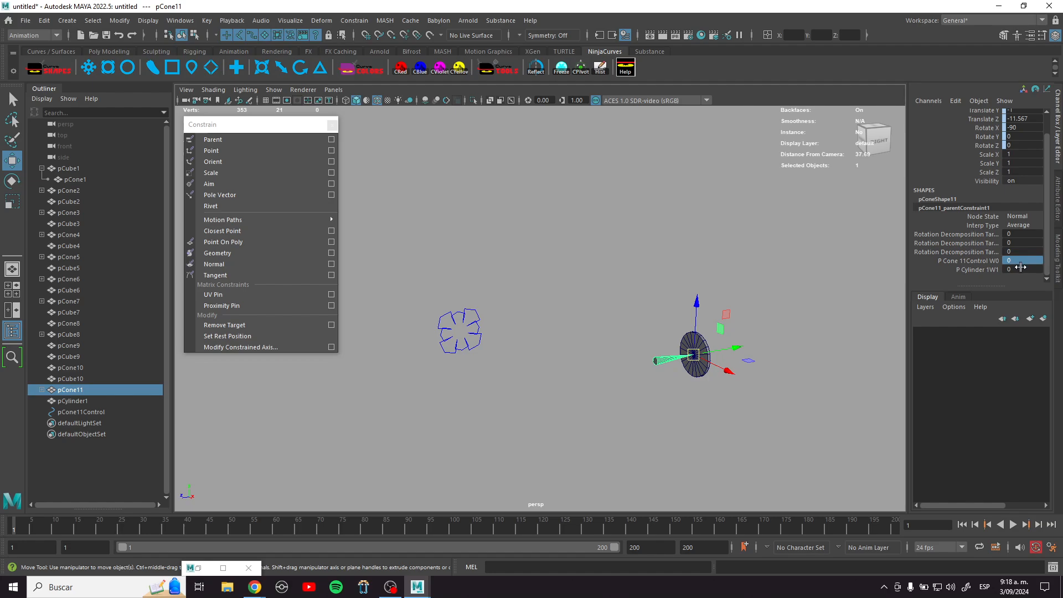
left_click(1021, 269)
type("1")
key("Return")
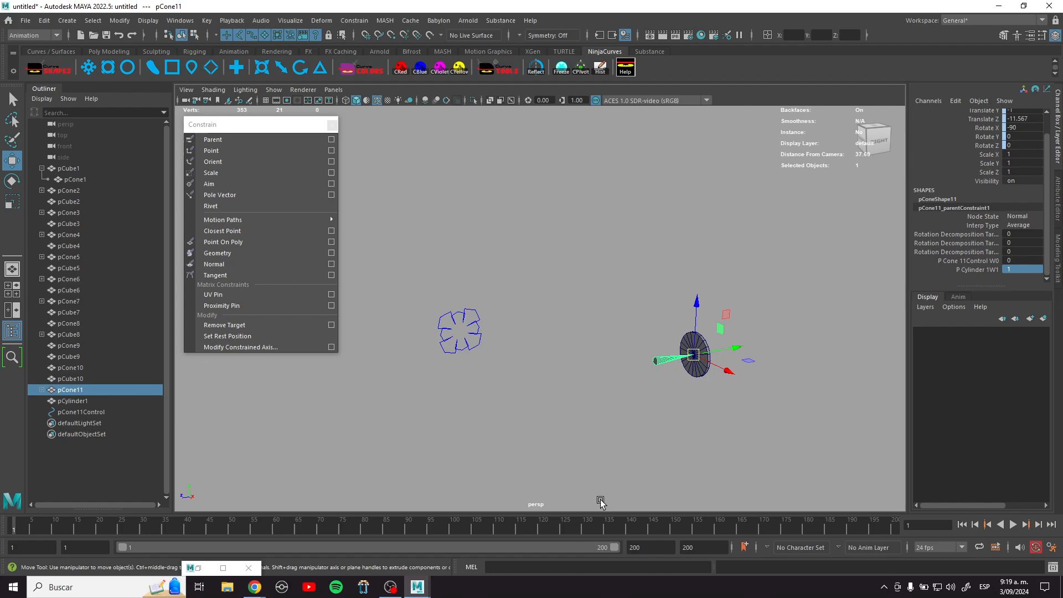
Step: Key the control curve at frame 1 at about -1.159 in X, -0.534 in Y and 1.605 in Z
key("alt+v")
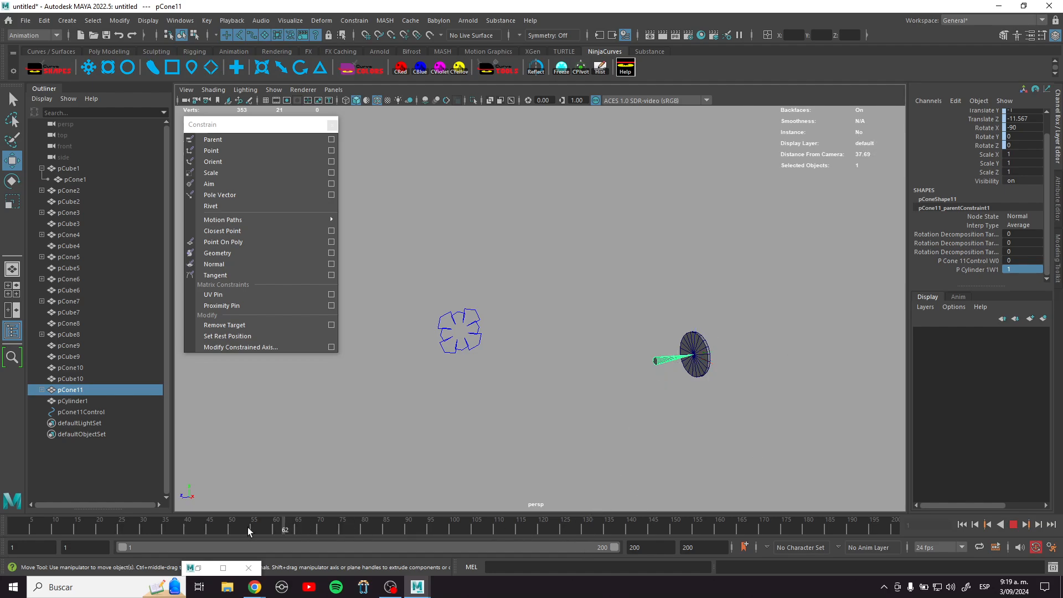
right_click(248, 527)
left_click(191, 526)
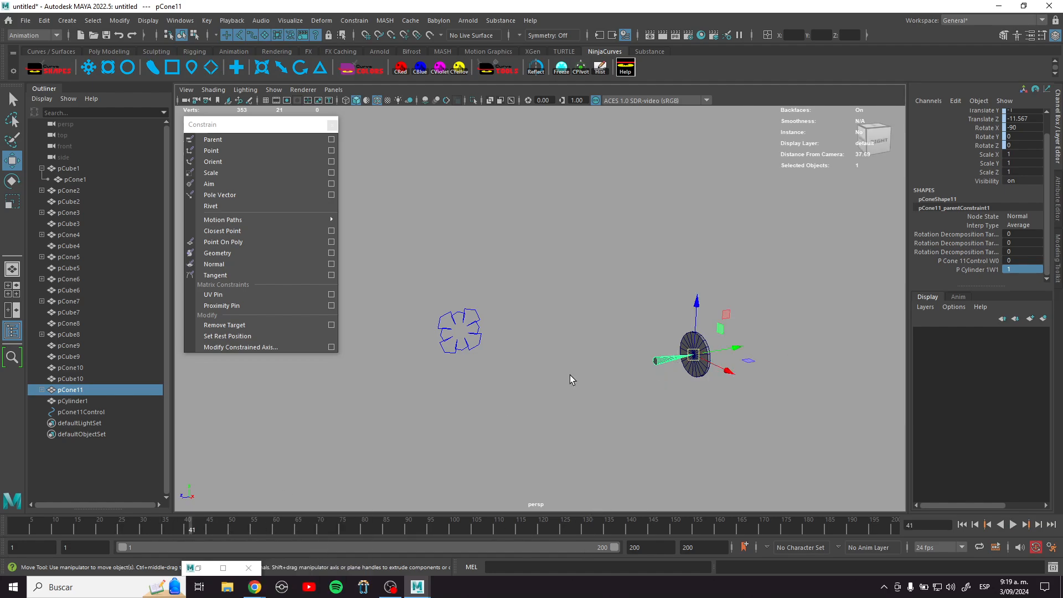
left_click(453, 350)
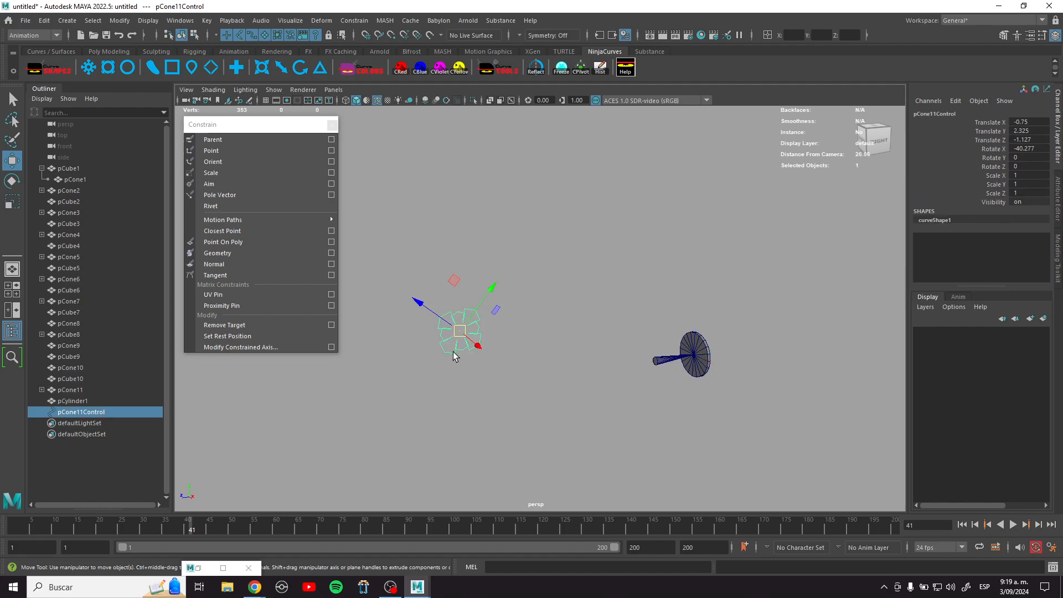
left_click_drag(216, 515, 14, 526)
left_click_drag(441, 336, 372, 414)
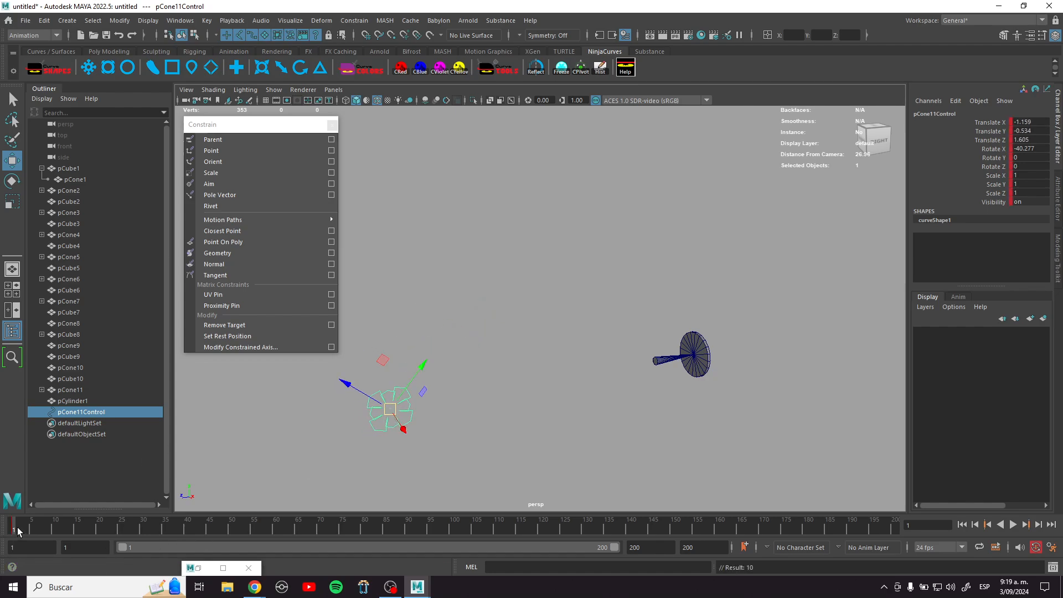
Step: Key the control curve at frame 30, raised towards the disc and rotated to about -85.924 in X, and preview its motion
left_click_drag(18, 531, 143, 527)
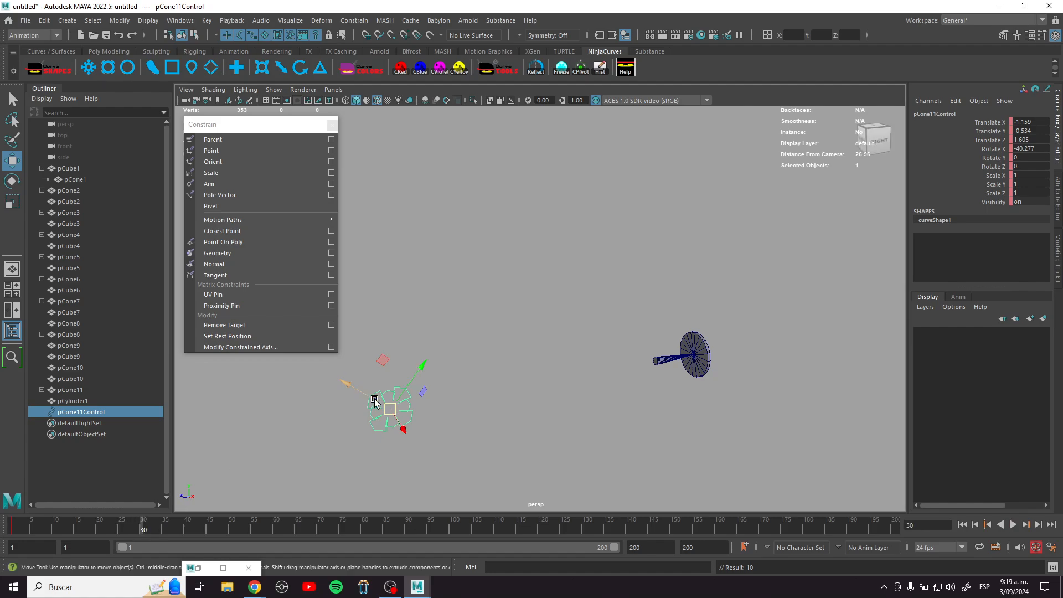
left_click_drag(405, 392, 437, 332)
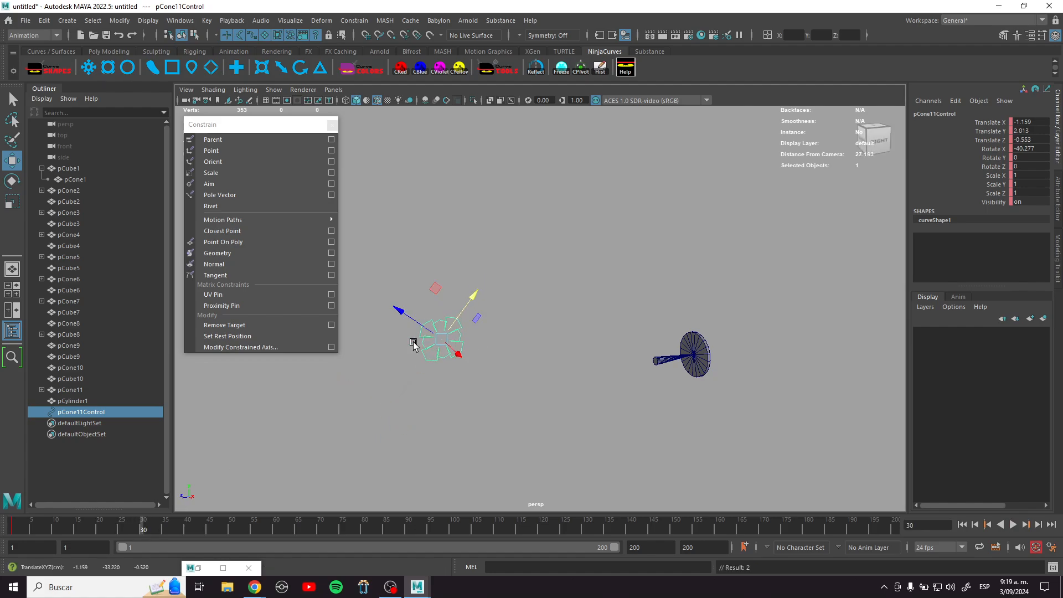
key("e")
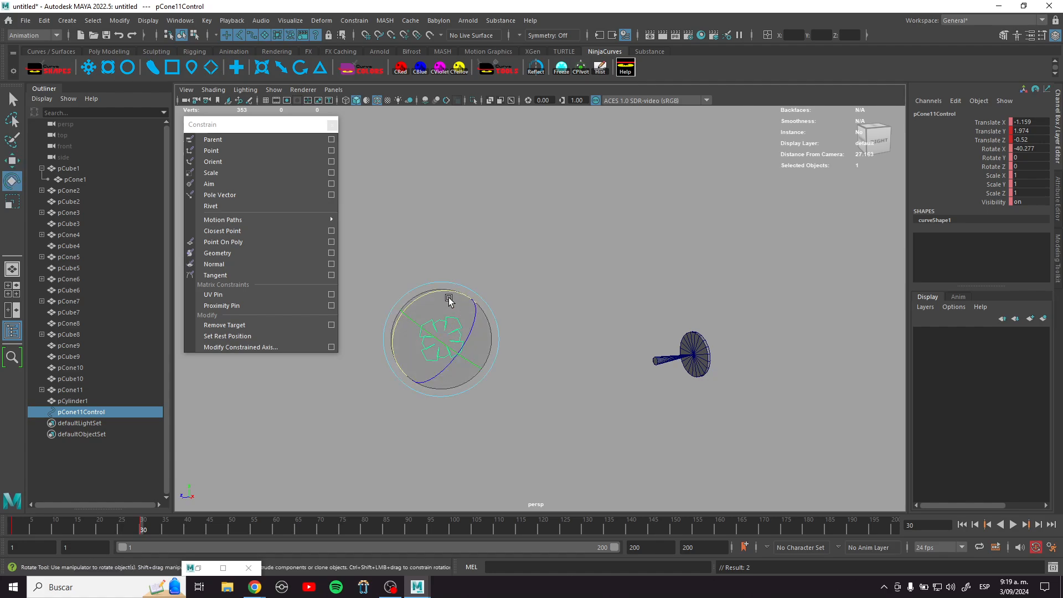
left_click_drag(447, 298, 486, 310)
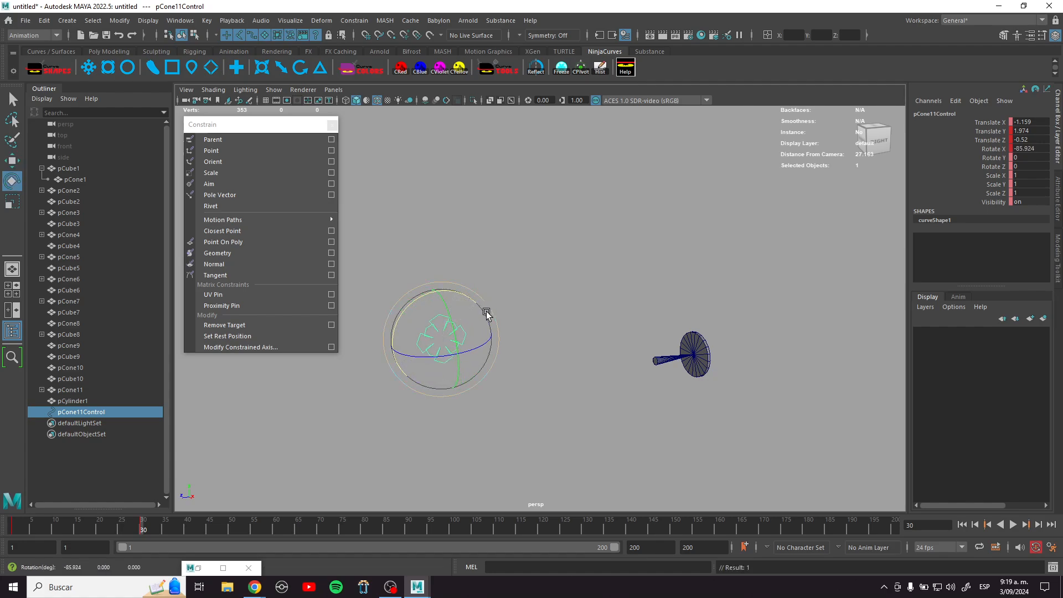
key("w")
left_click_drag(443, 349, 495, 335)
key("s")
key("alt+v")
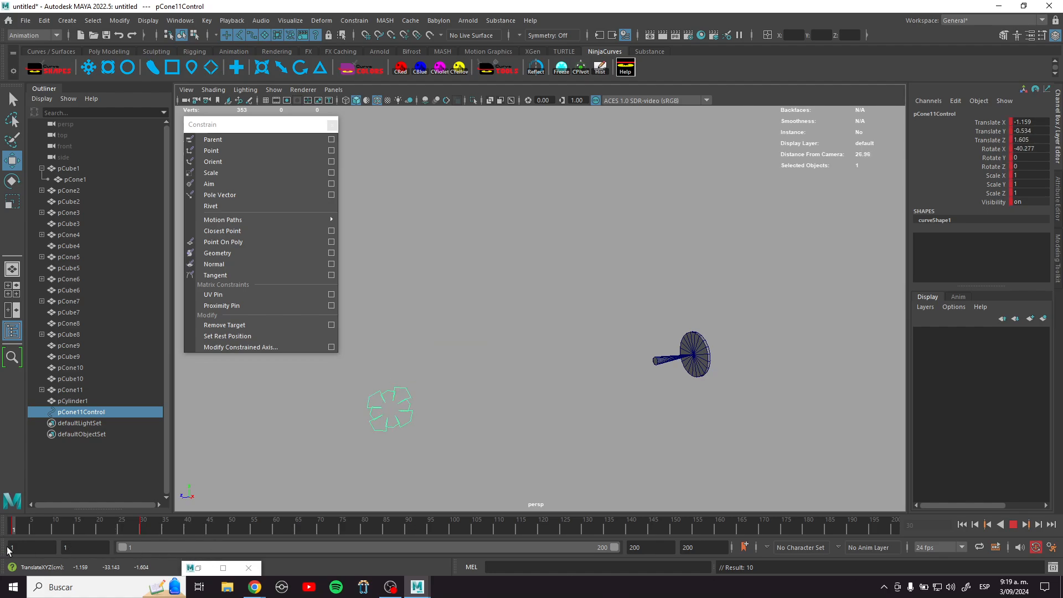
left_click(81, 525)
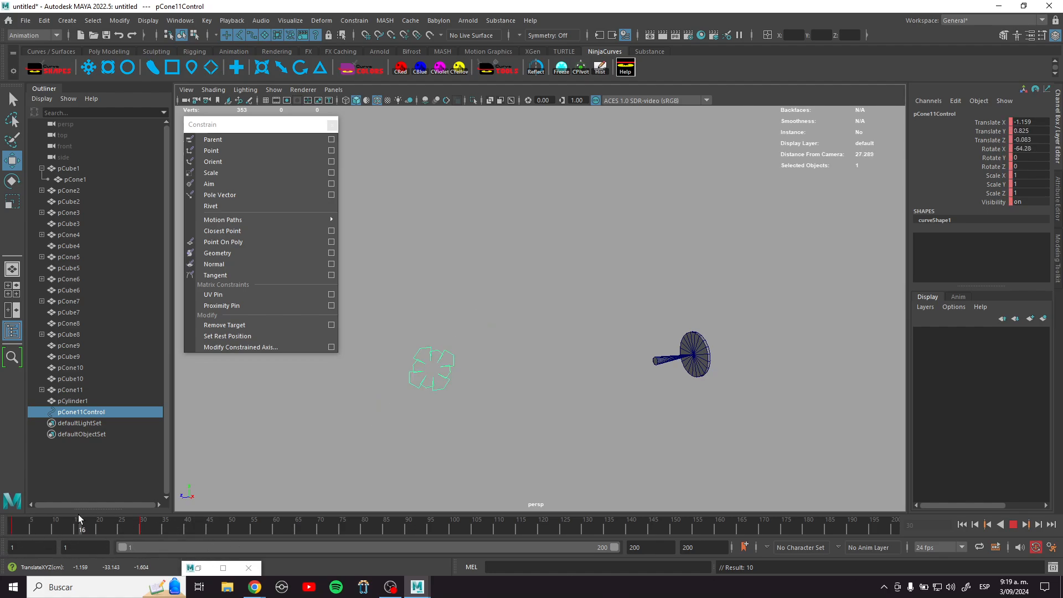
Step: Return the cone to its control curve by setting P Cylinder 1W1 to 0 and P Cone 11Control W0 to 1
left_click(668, 360)
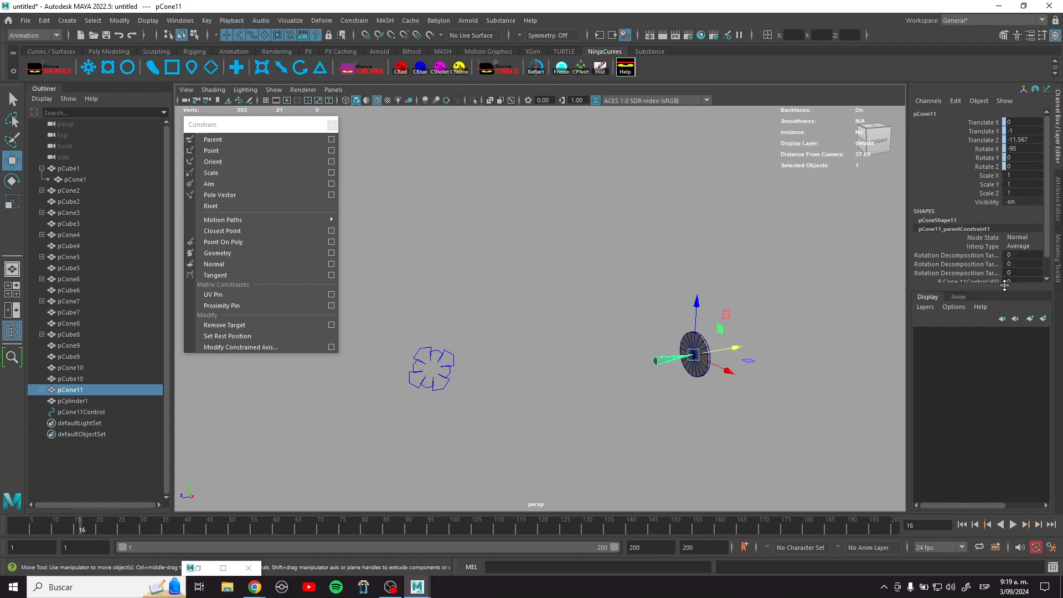
scroll(1019, 252, "down", 2)
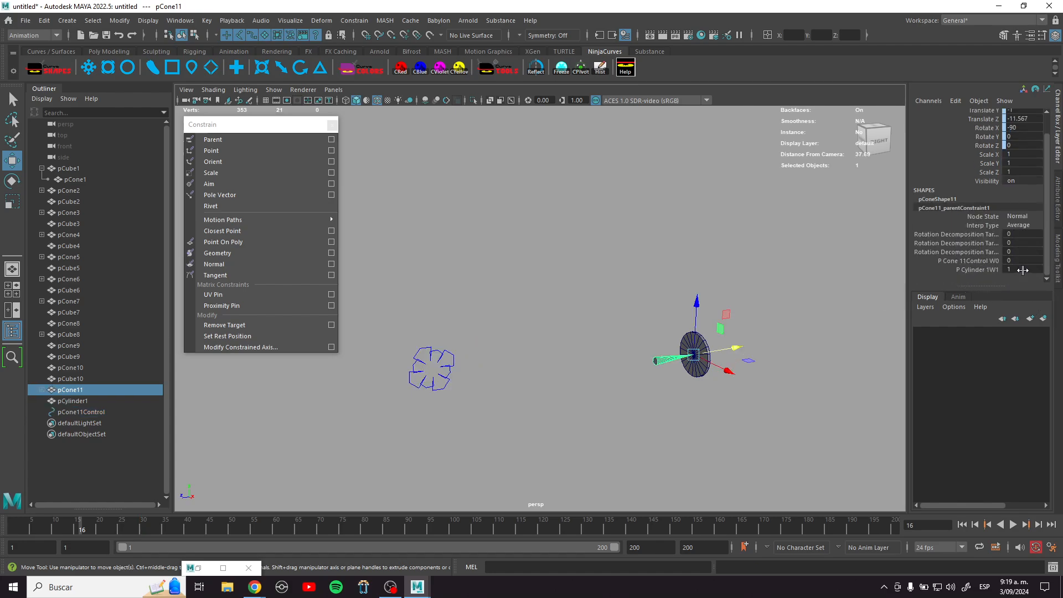
double_click(1022, 270)
type("0")
key("Return")
double_click(1024, 261)
type("1")
key("Return")
Step: Play back the animation and scrub the timeline up to frame 60 to check how the cone follows its control
key("alt+v")
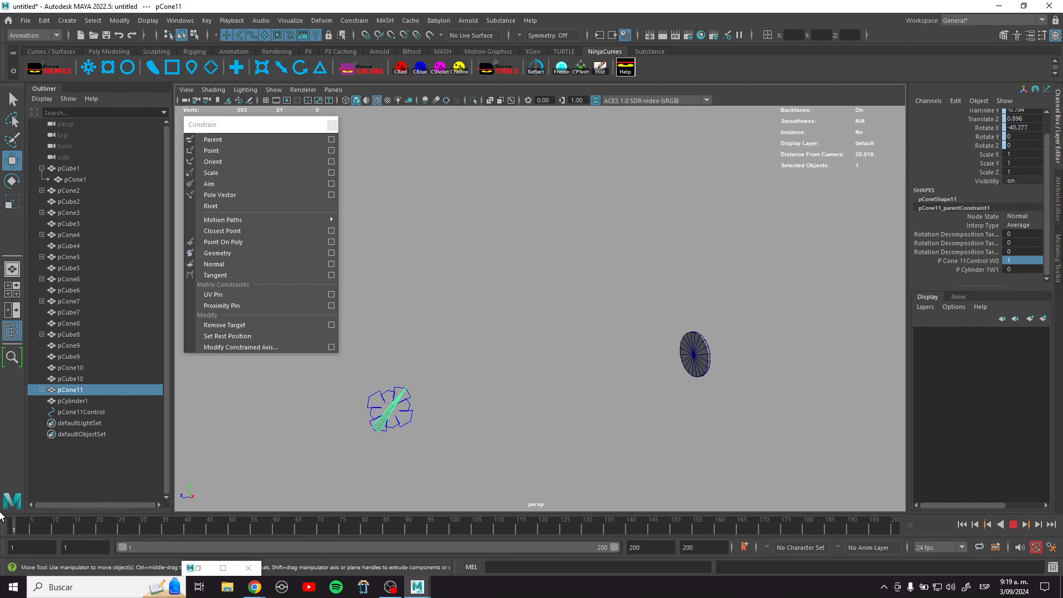
left_click_drag(29, 512, 274, 537)
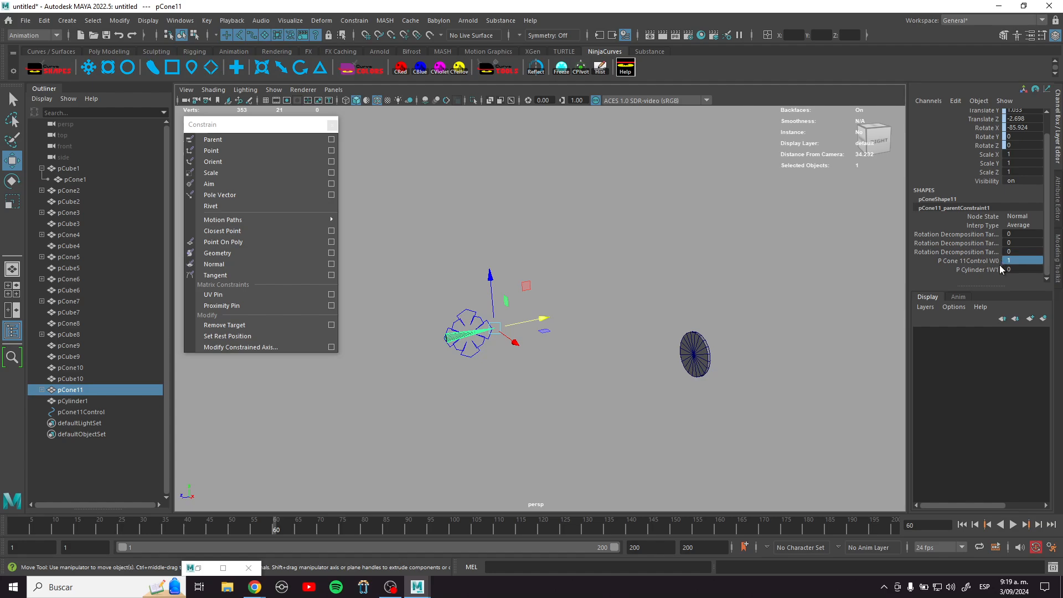
left_click_drag(277, 532, 237, 528)
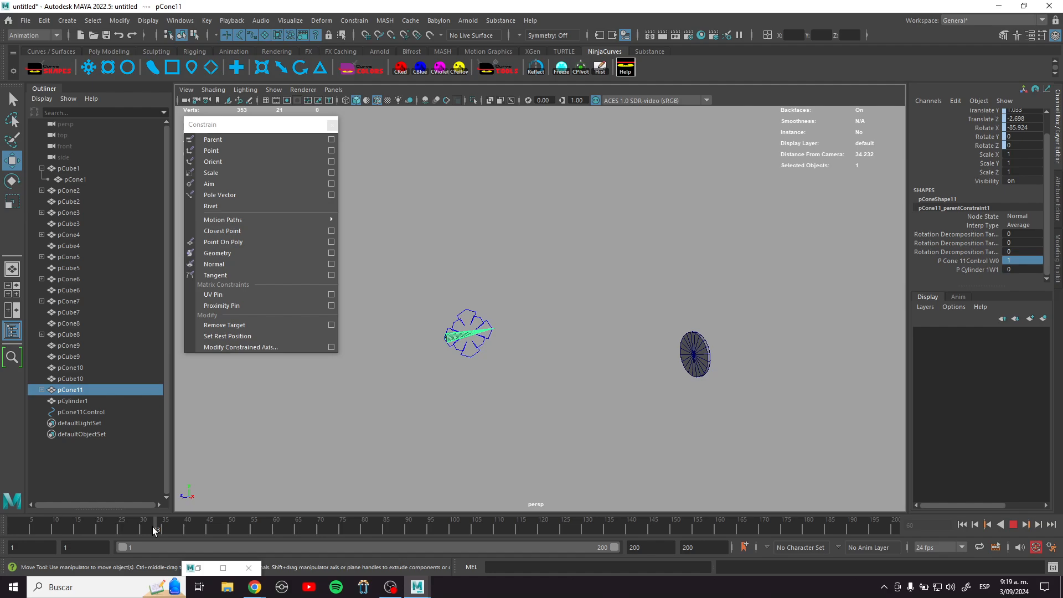
Step: Key the cone's P Cone 11Control W0 at 1 and P Cylinder 1W1 at 0 on frame 20
left_click_drag(152, 527, 96, 525)
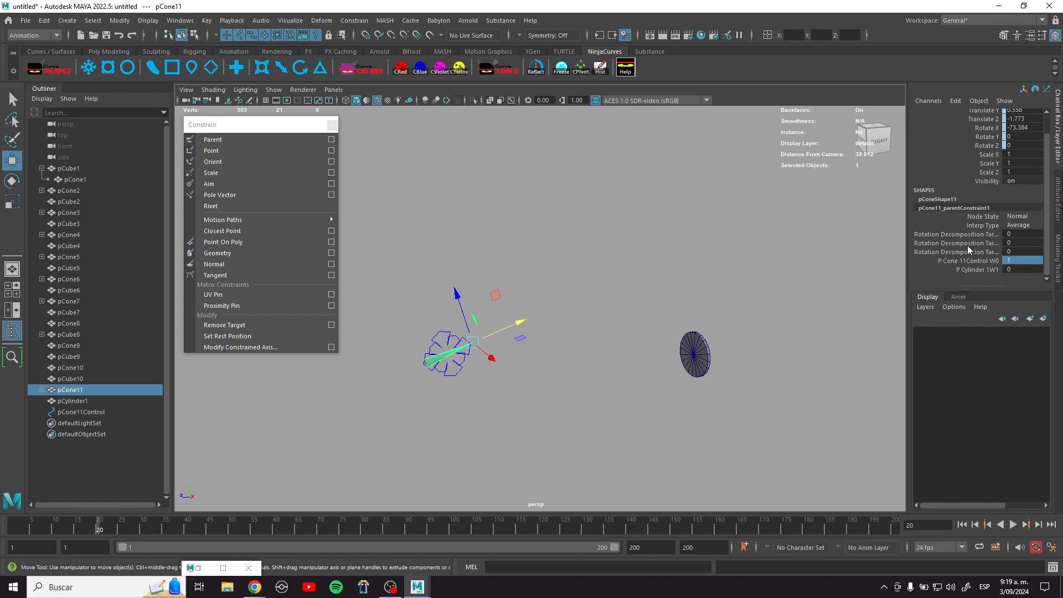
left_click_drag(975, 263, 985, 266)
right_click(985, 267)
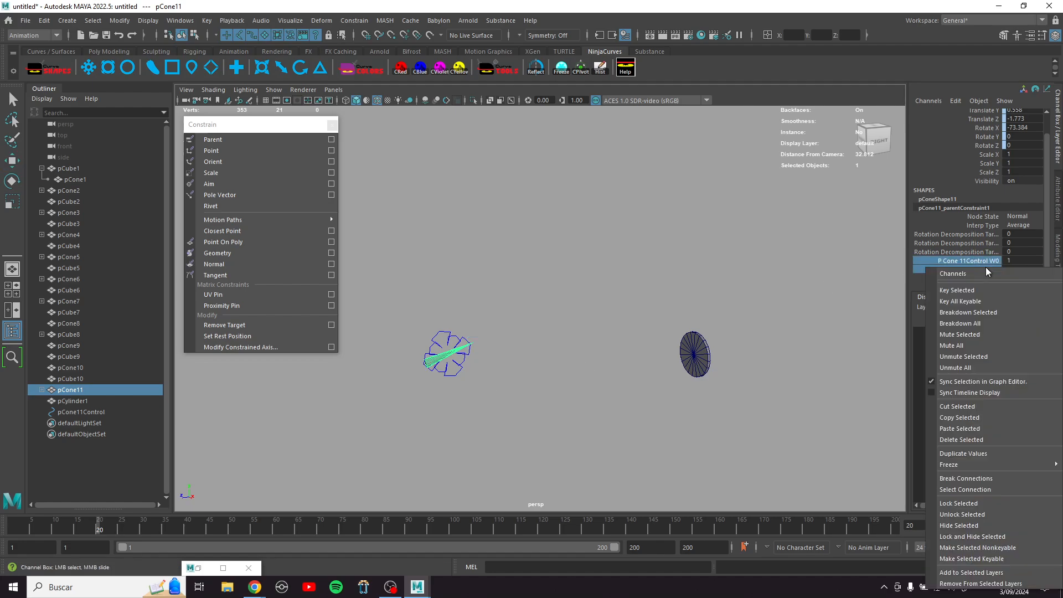
left_click(975, 287)
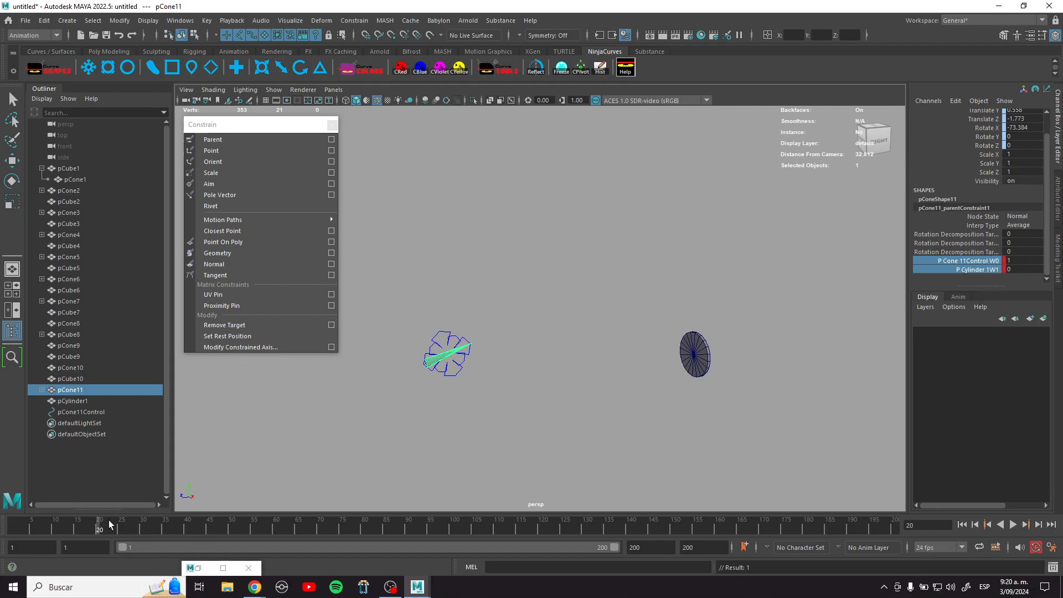
Step: At frame 50, set P Cone 11Control W0 to 0 and P Cylinder 1W1 to 1, and key both weights
left_click_drag(102, 526, 231, 534)
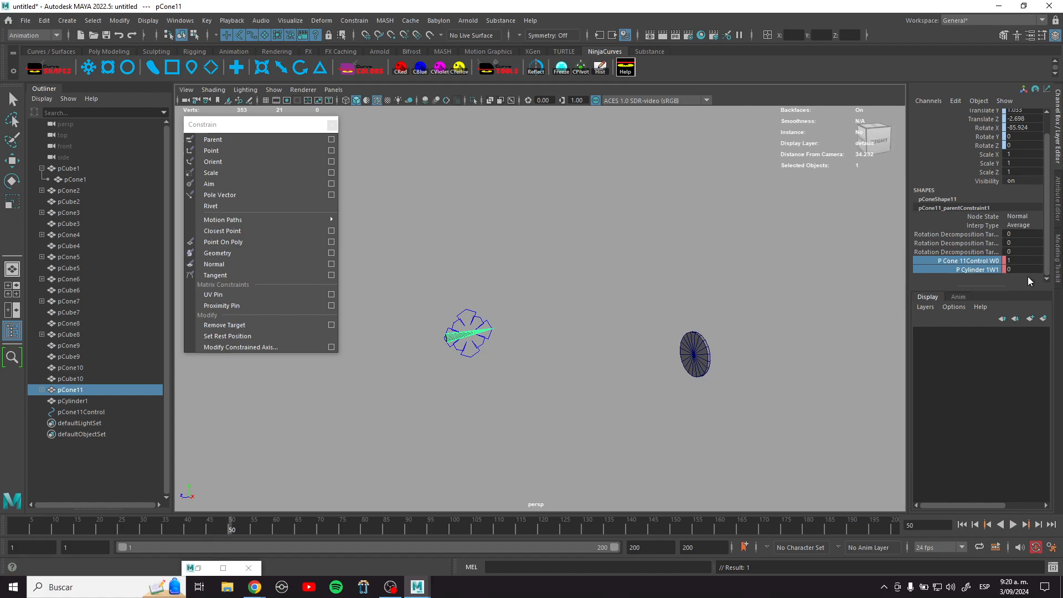
double_click(1028, 260)
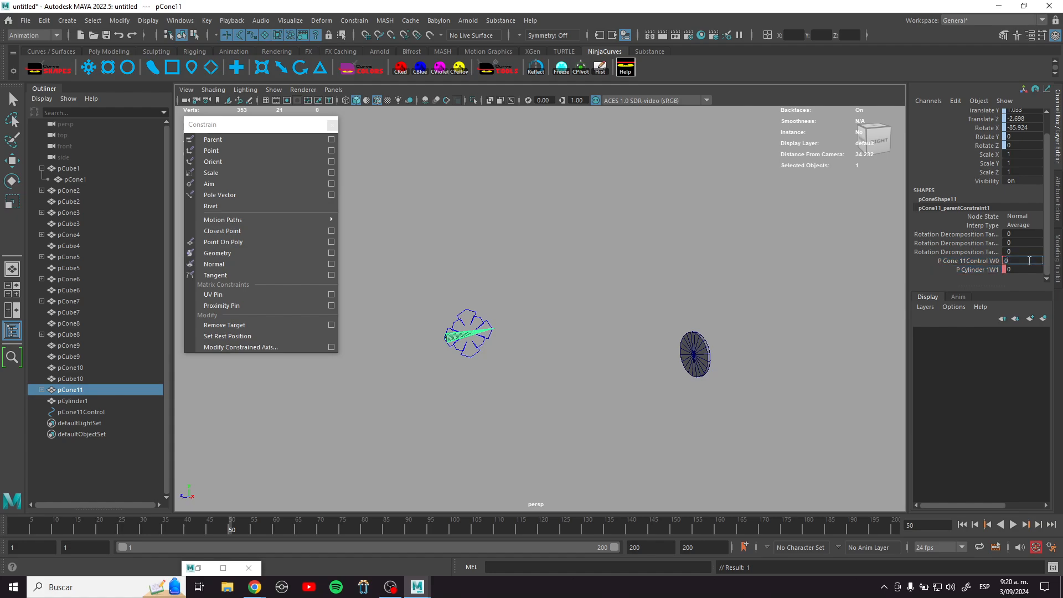
key("Return")
double_click(1022, 269)
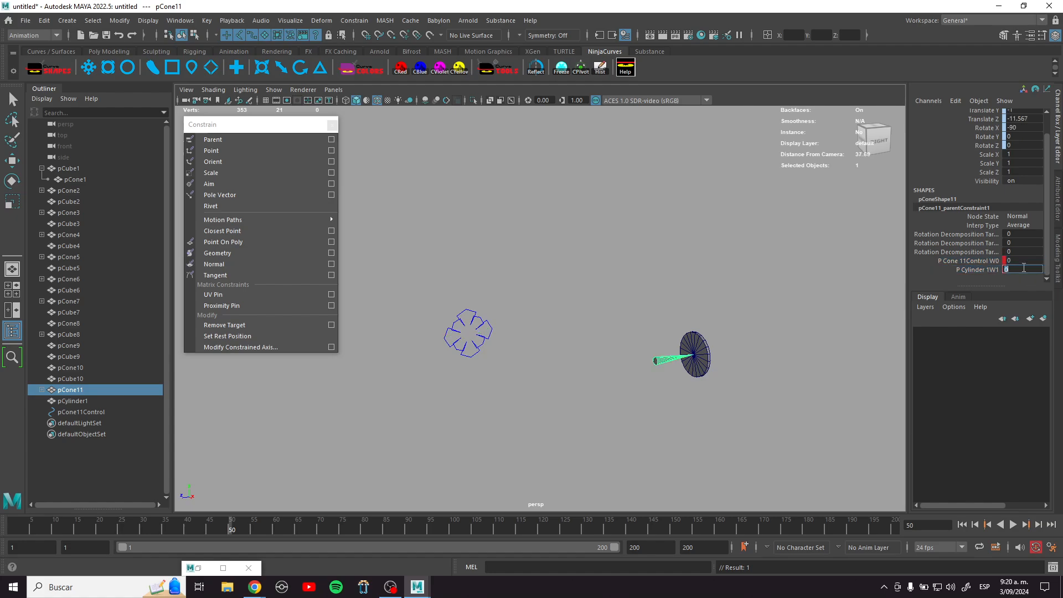
type("1")
key("Return")
left_click_drag(980, 261, 994, 270)
right_click(974, 270)
left_click(965, 290)
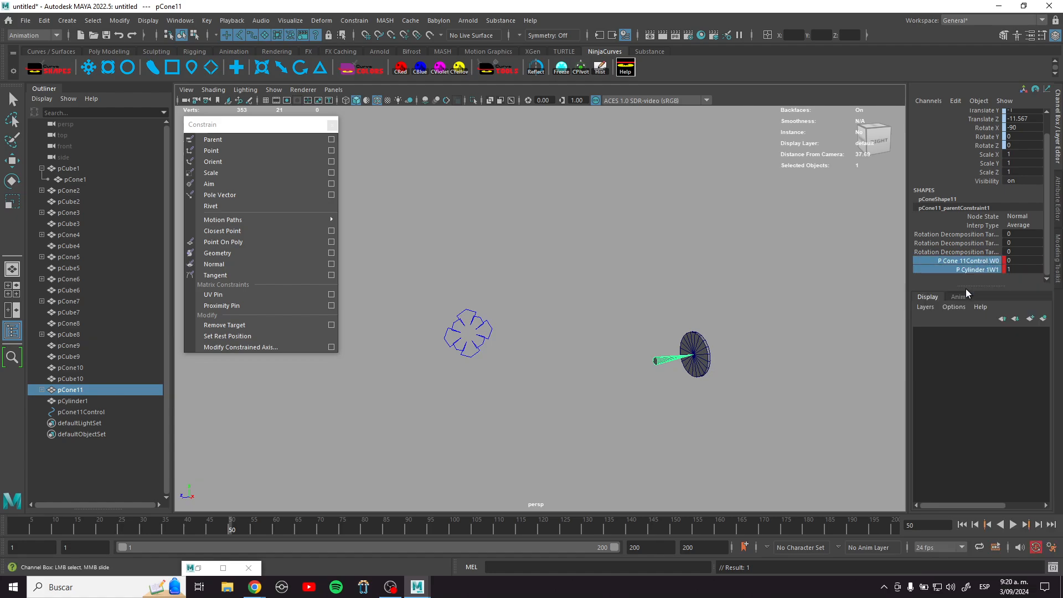
Step: At frame 60, rotate the disc to about -20.596 in X to test that the cone follows it
left_click_drag(237, 528, 276, 530)
left_click(710, 360)
key("w")
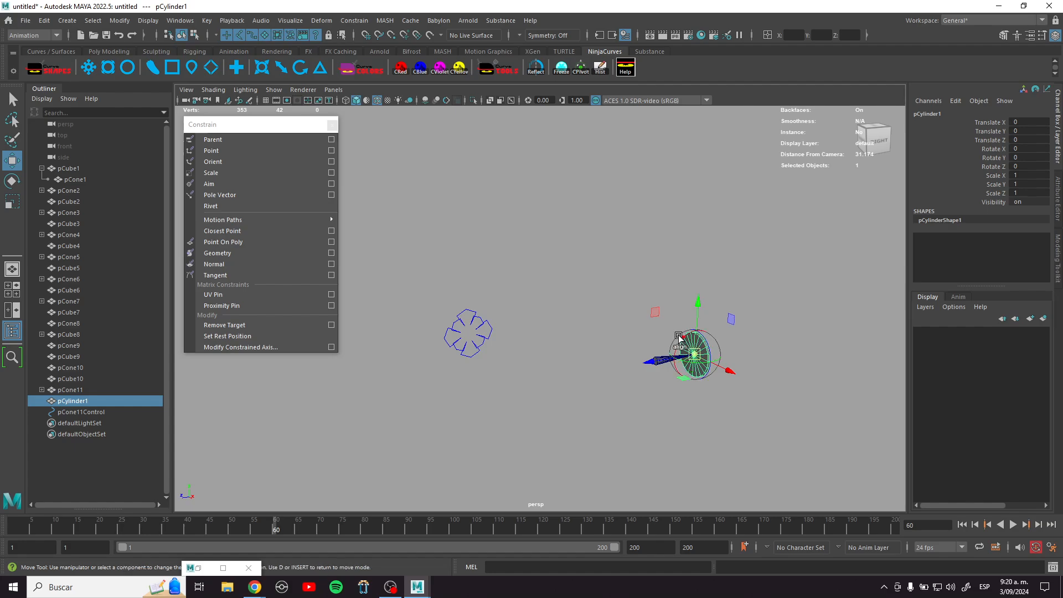
key("e")
left_click_drag(676, 320, 701, 317)
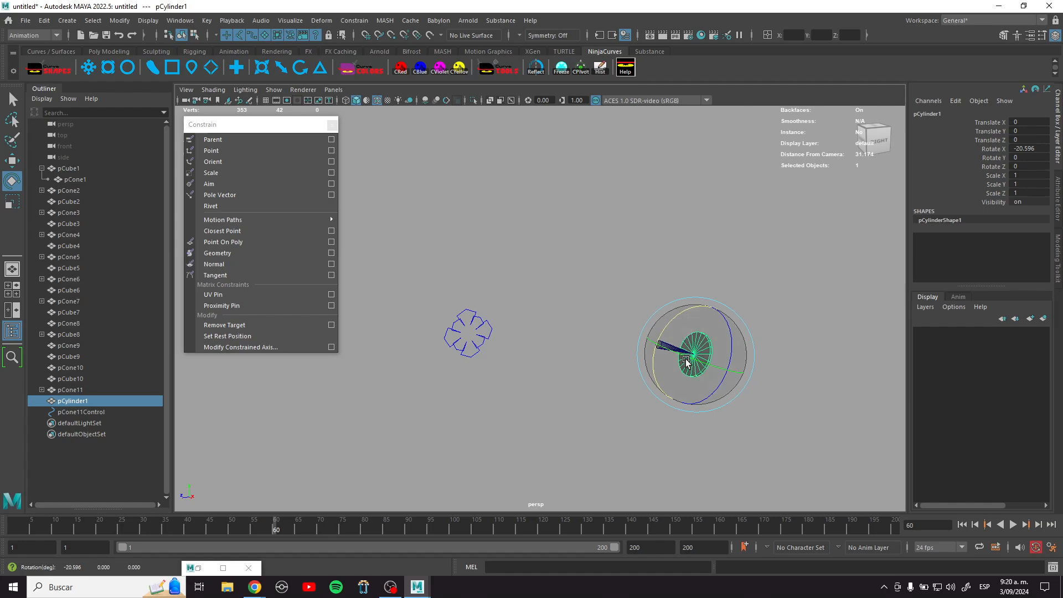
Step: Scrub between frames 30 and 50 with the cone selected to examine how its constraint weights blend from control to disc
mouse_move(310, 526)
left_mouse_down()
mouse_move(69, 534)
mouse_move(267, 568)
mouse_move(201, 551)
mouse_move(14, 553)
mouse_move(232, 561)
mouse_move(219, 572)
mouse_move(78, 562)
mouse_move(354, 582)
mouse_move(187, 546)
mouse_move(30, 536)
mouse_move(311, 539)
mouse_move(139, 511)
left_mouse_up()
key("e")
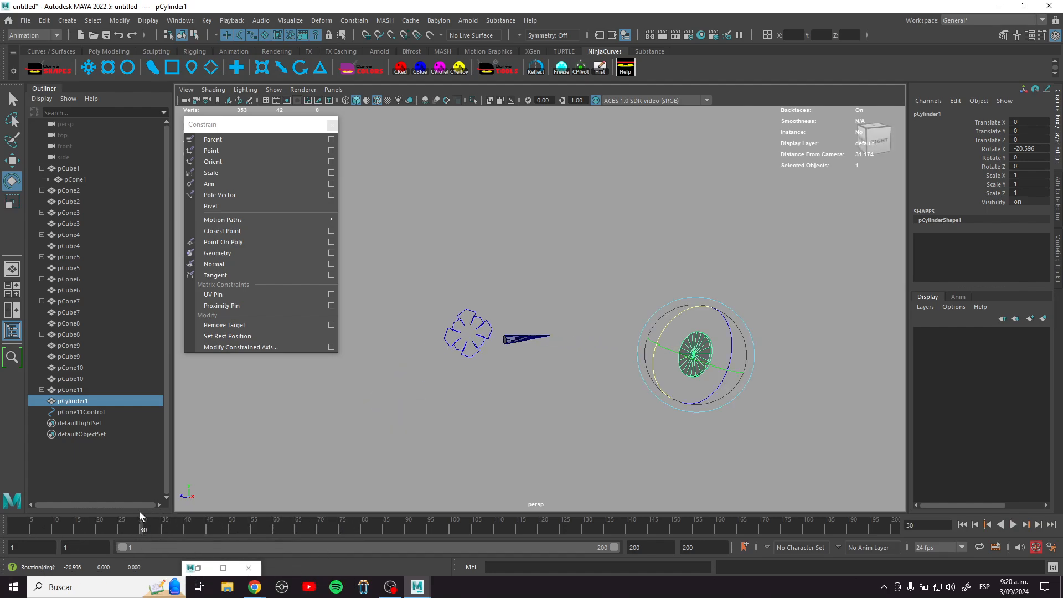
left_click_drag(521, 360, 517, 372)
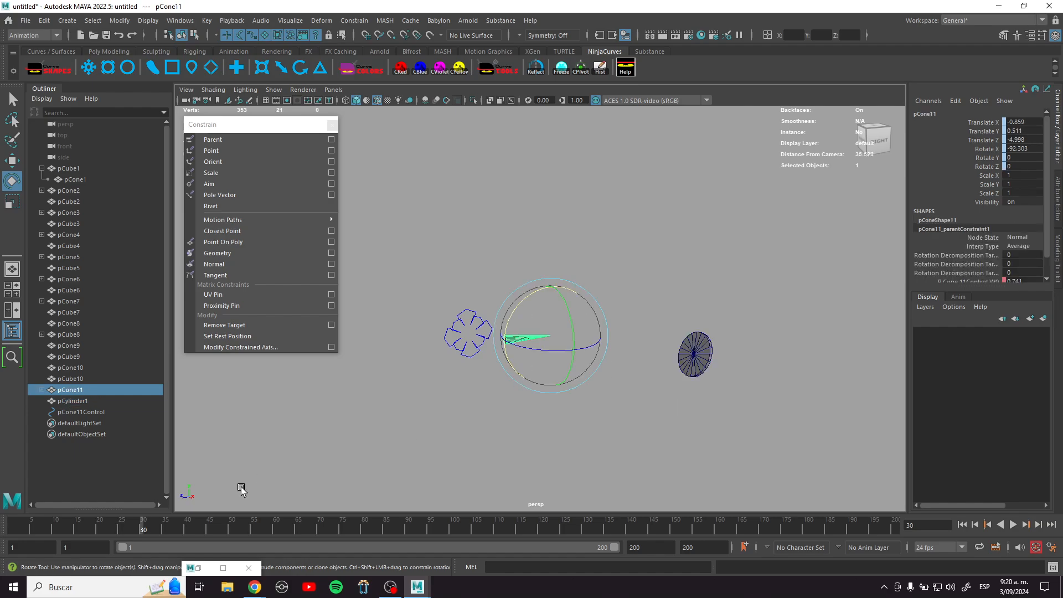
left_click_drag(147, 527, 169, 527)
scroll(967, 274, "down", 2)
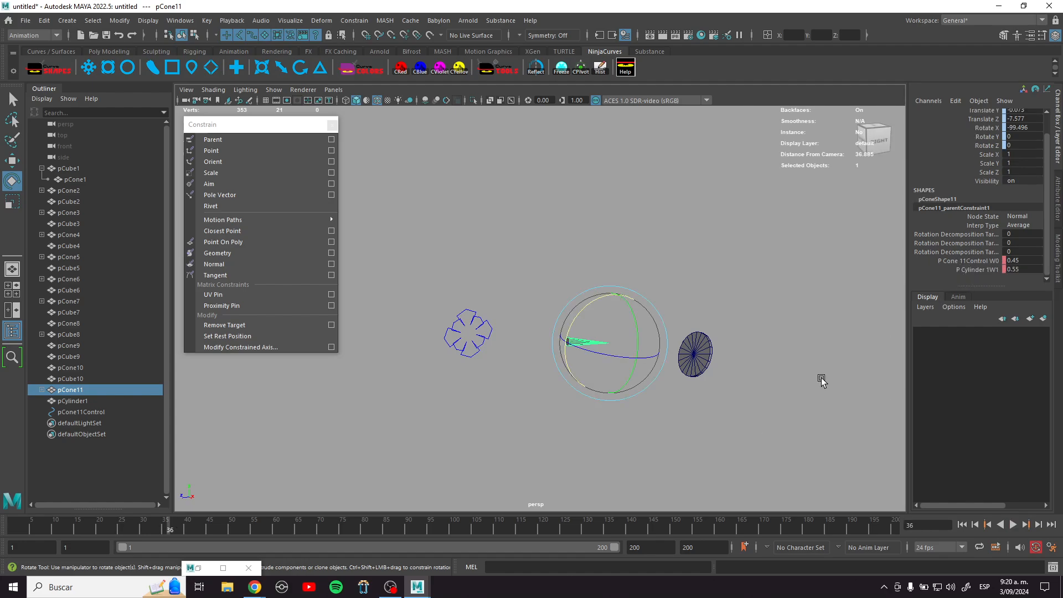
left_click_drag(177, 528, 207, 583)
Step: Switch to the Rigg_Barco_Flotante scene and inspect the box's parent constraint weight curves in the Graph Editor
key("alt+Tab")
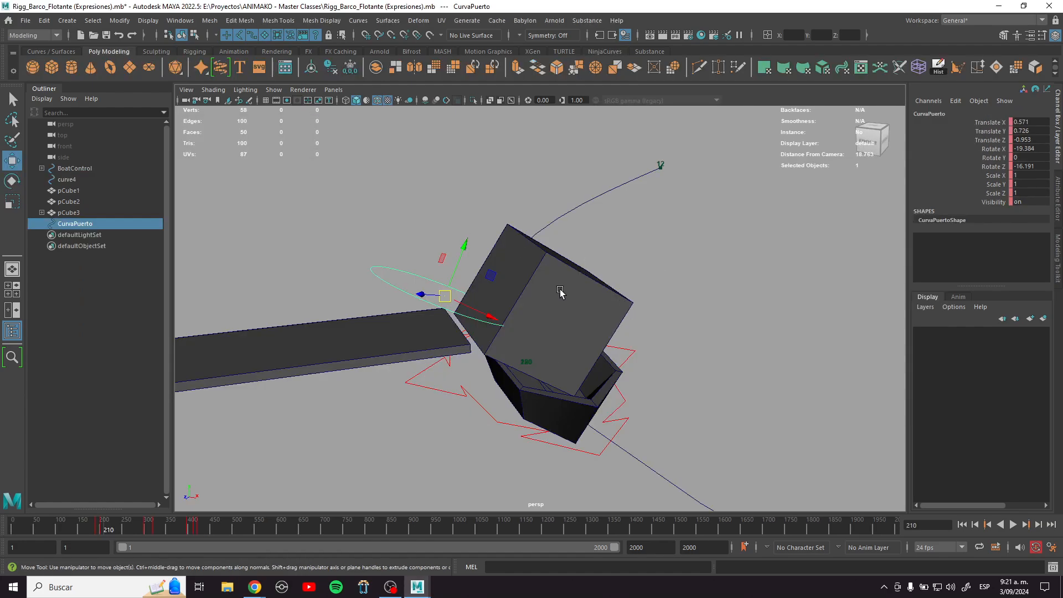
left_click(560, 292)
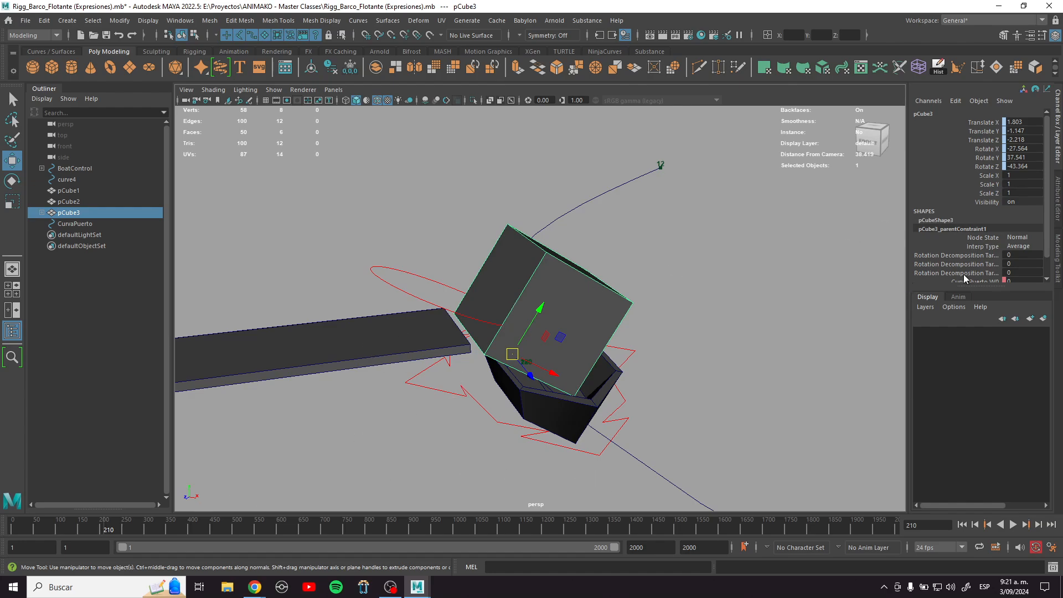
scroll(963, 278, "down", 1)
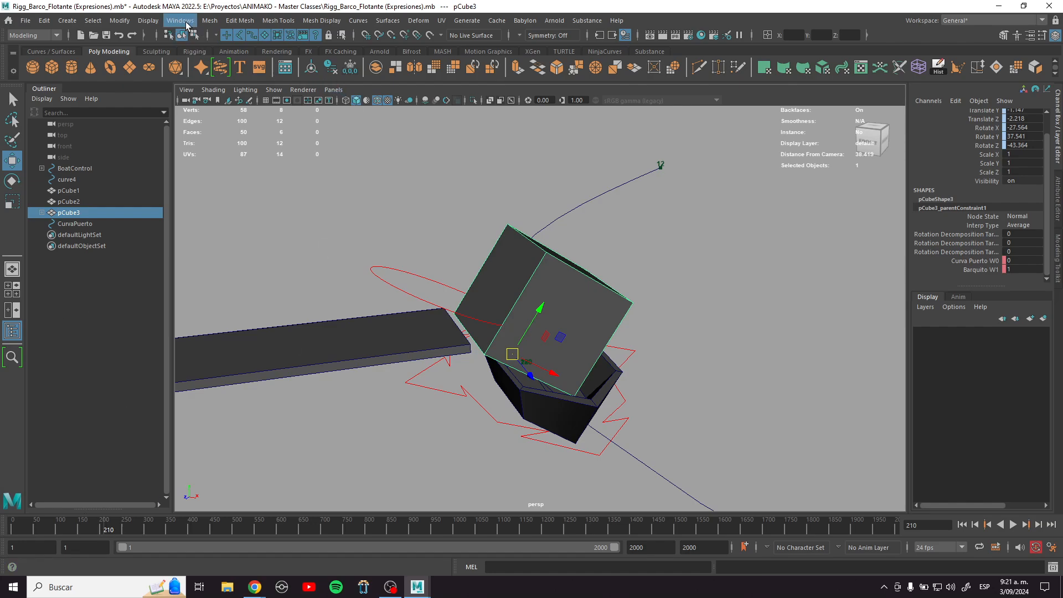
left_click(181, 21)
left_click(181, 21)
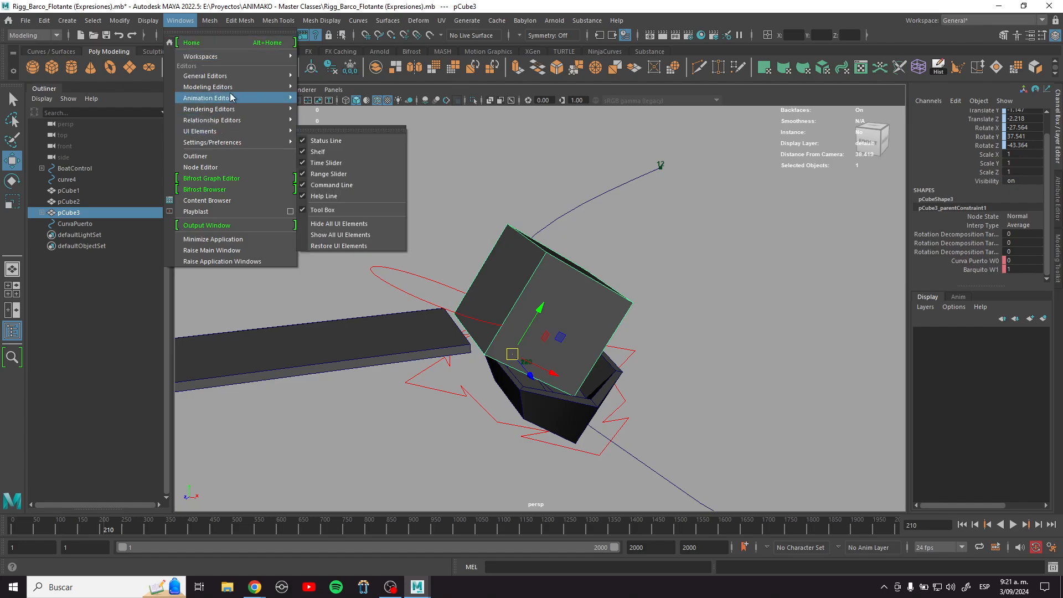
mouse_move(260, 98)
left_click(367, 105)
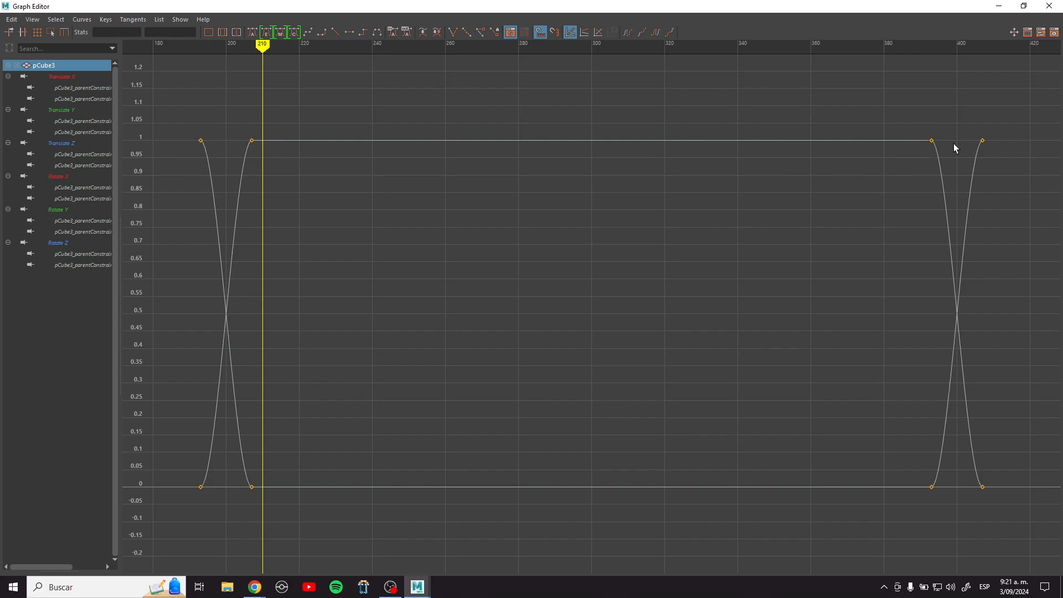
left_click(998, 8)
Step: Scrub the timeline to about frame 231 to examine how the box passes from the first dock to the boat
left_click_drag(55, 527, 117, 507)
key("a")
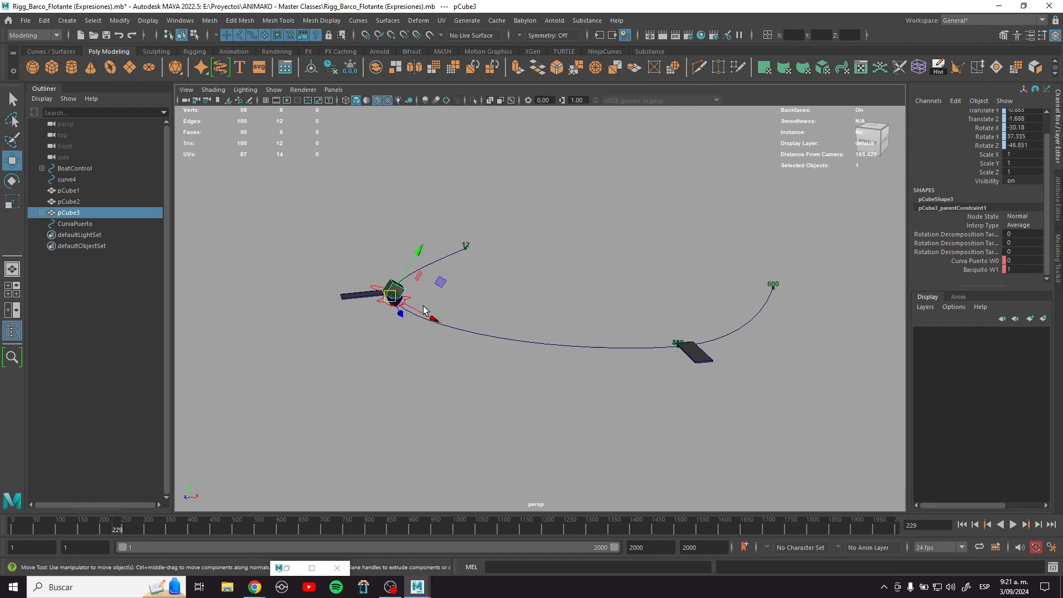
key("f")
right_click_drag(586, 424, 538, 327, "alt")
left_click_drag(538, 327, 689, 401, "alt")
right_click_drag(689, 400, 646, 373, "alt")
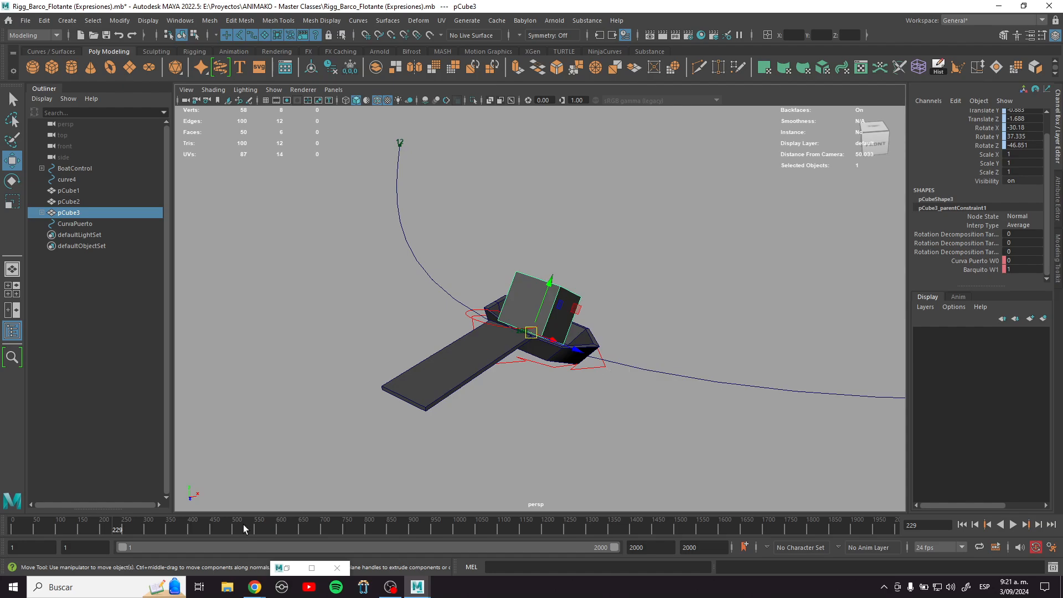
left_click_drag(243, 529, 113, 487)
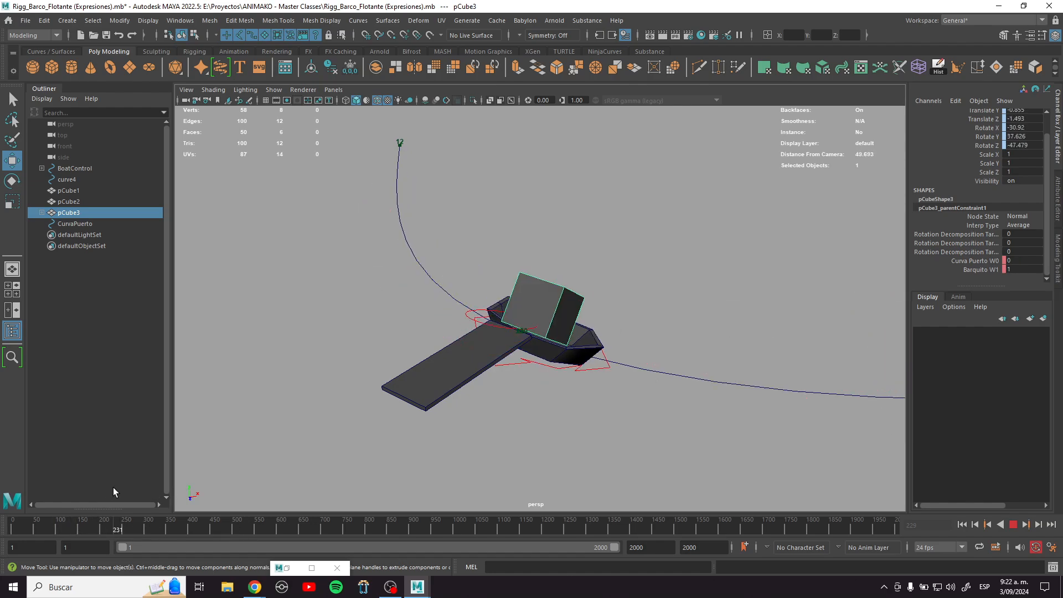
Step: Select BoatControl, show its motionPath1 attributes, and scrub to frame 536 to examine the U Value keys
left_click(601, 368)
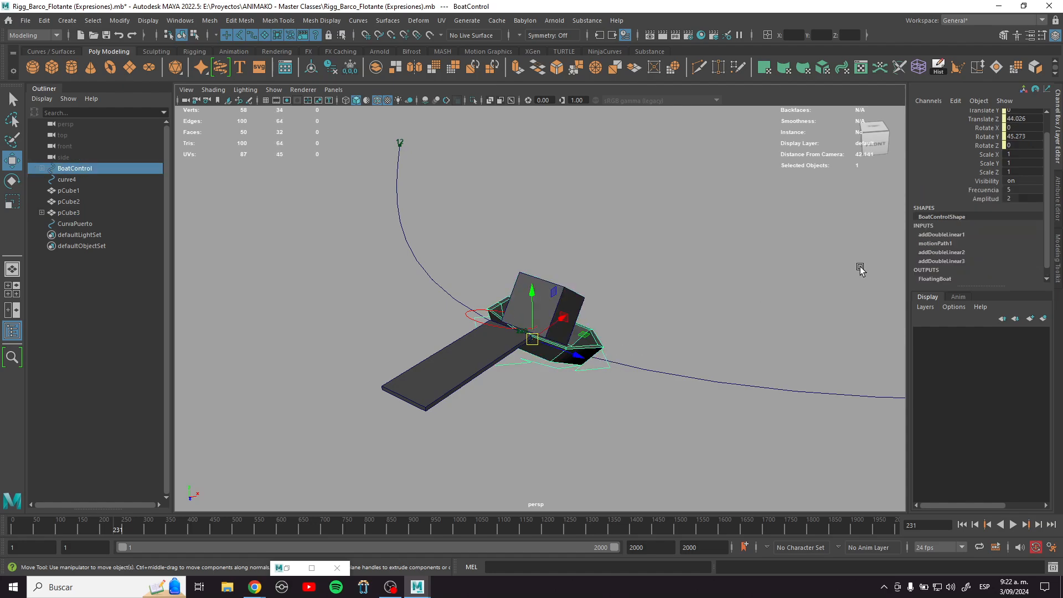
scroll(944, 240, "up", 2)
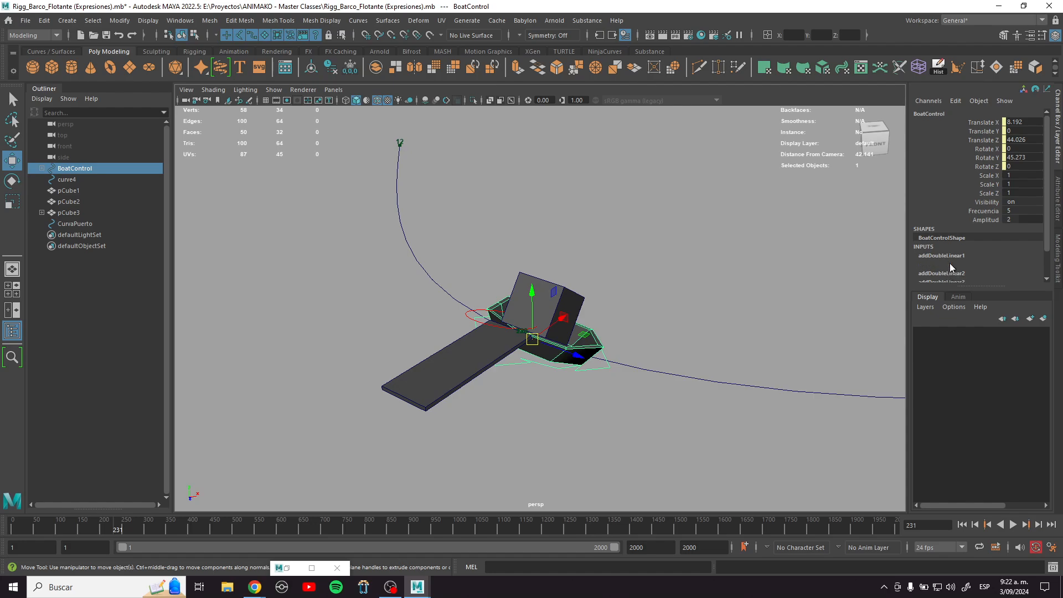
left_click(941, 264)
mouse_move(93, 526)
left_mouse_down()
mouse_move(2, 527)
mouse_move(92, 530)
left_mouse_up()
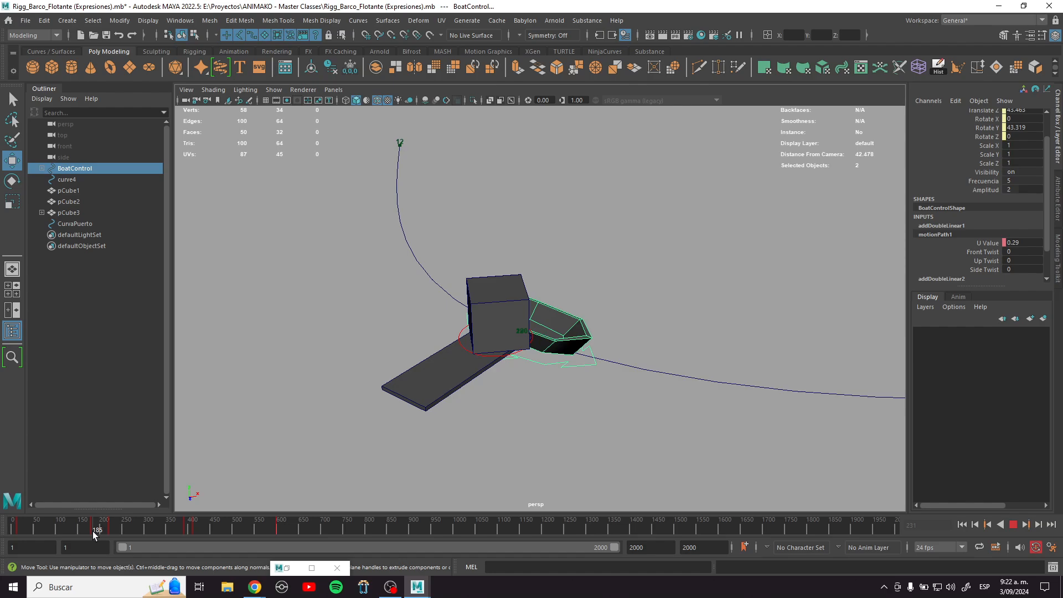
mouse_move(92, 531)
left_mouse_down()
mouse_move(146, 527)
mouse_move(249, 545)
left_mouse_up()
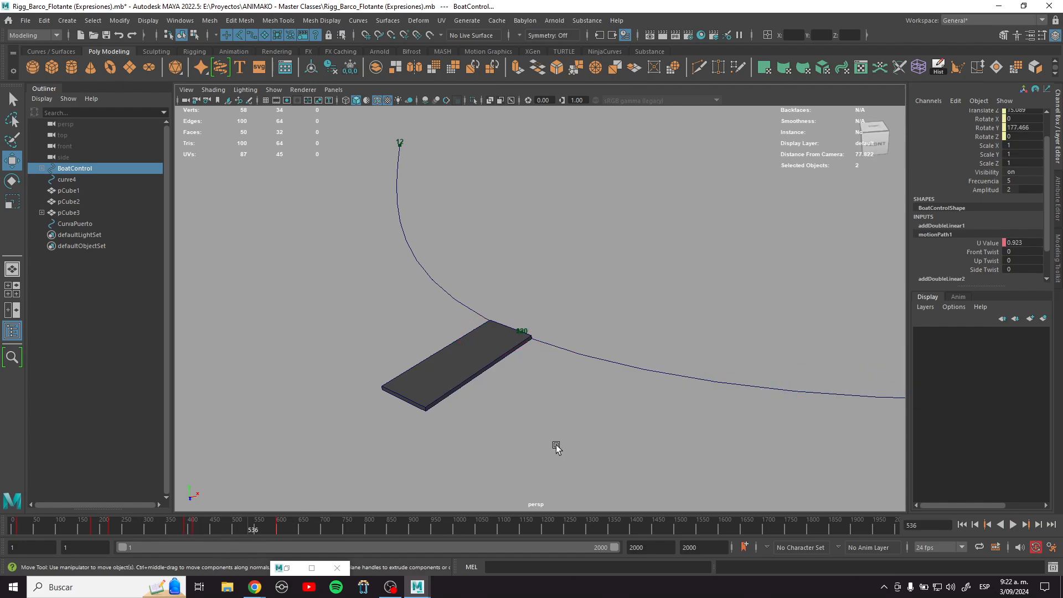
Step: Scrub around frame 393 to examine how the box passes from the boat to the second dock
scroll(646, 415, "down", 5)
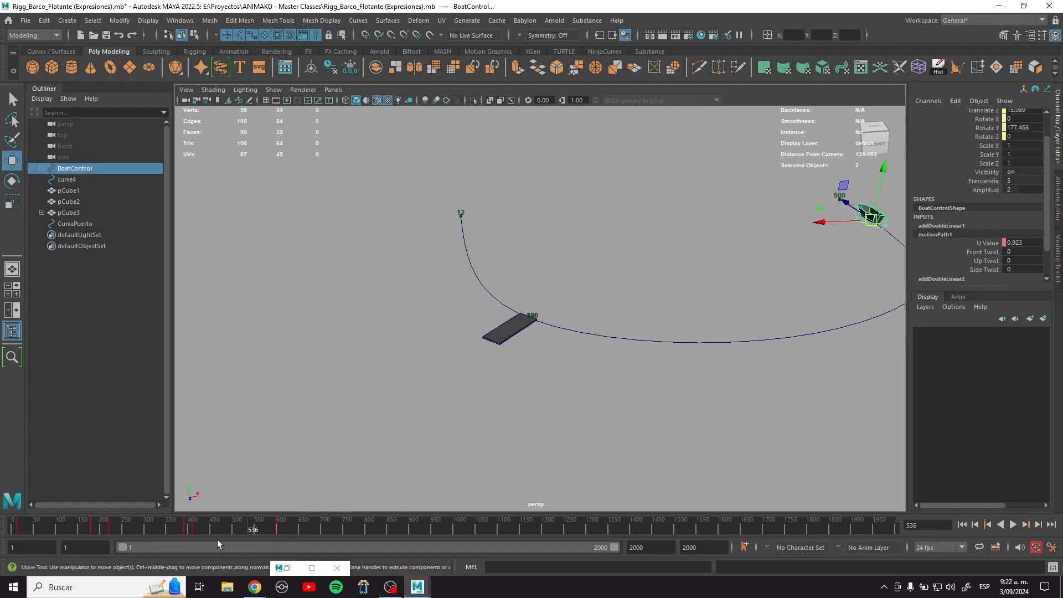
mouse_move(194, 526)
left_mouse_down()
mouse_move(178, 525)
mouse_move(189, 526)
left_mouse_up()
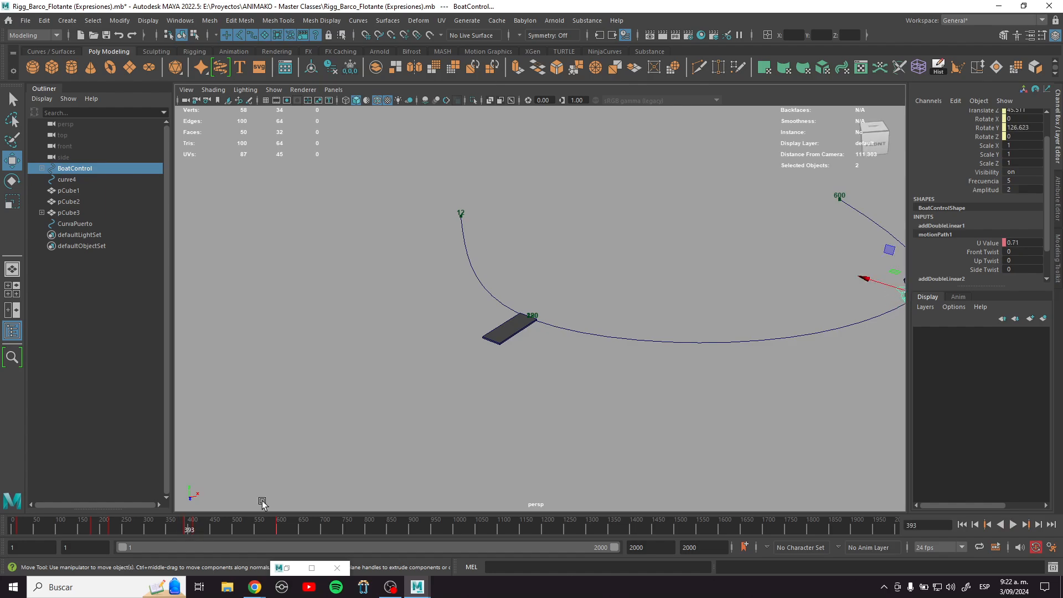
middle_click_drag(614, 464, 453, 492, "alt")
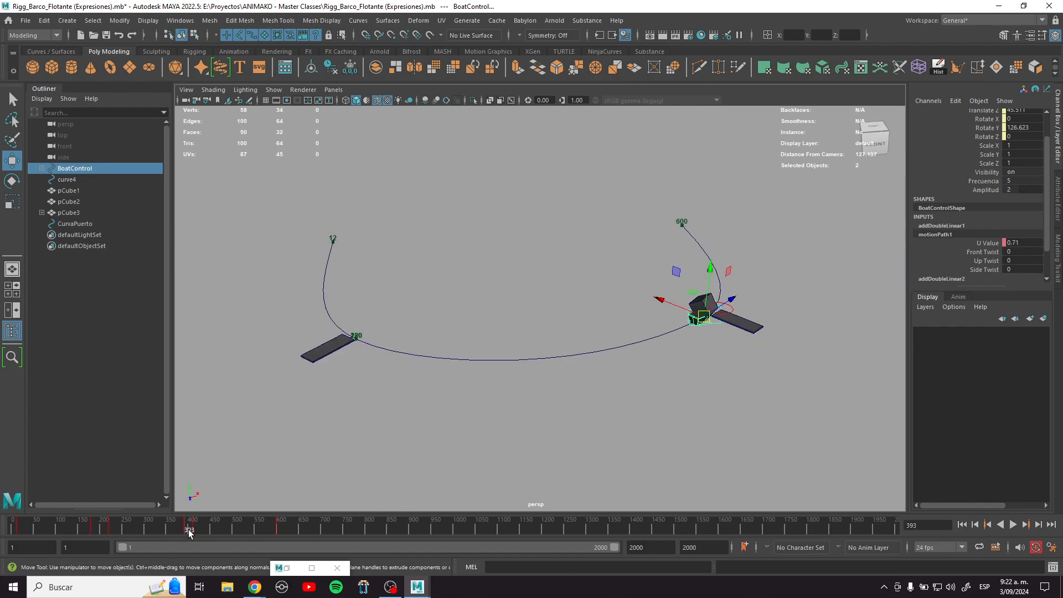
key("alt+v")
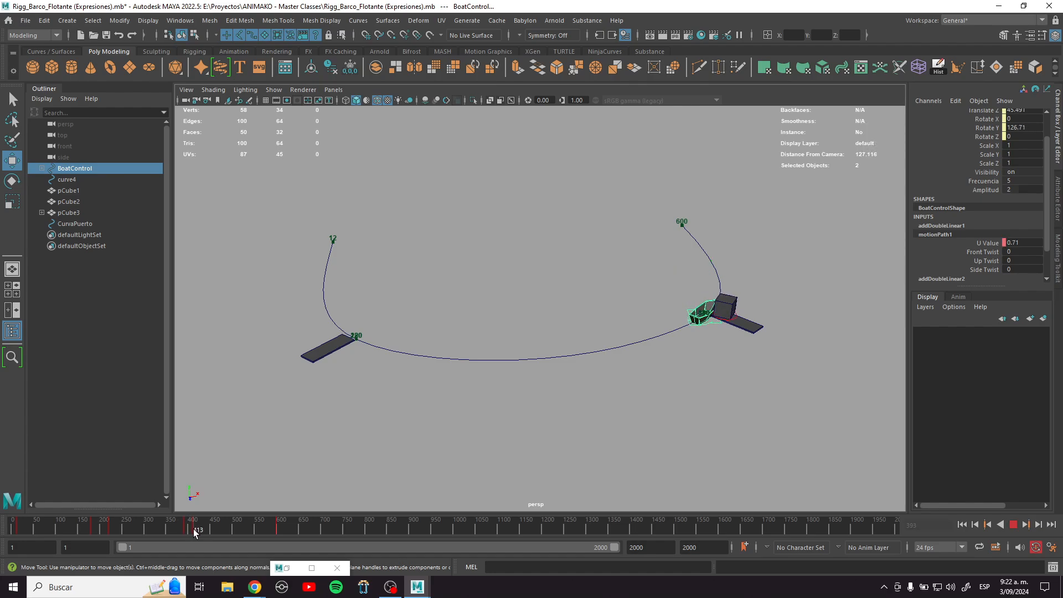
left_click_drag(195, 533, 81, 513)
Step: Examine the boat's approach to the waiting box at the first dock up close, scrubbing to frame 125
key("f")
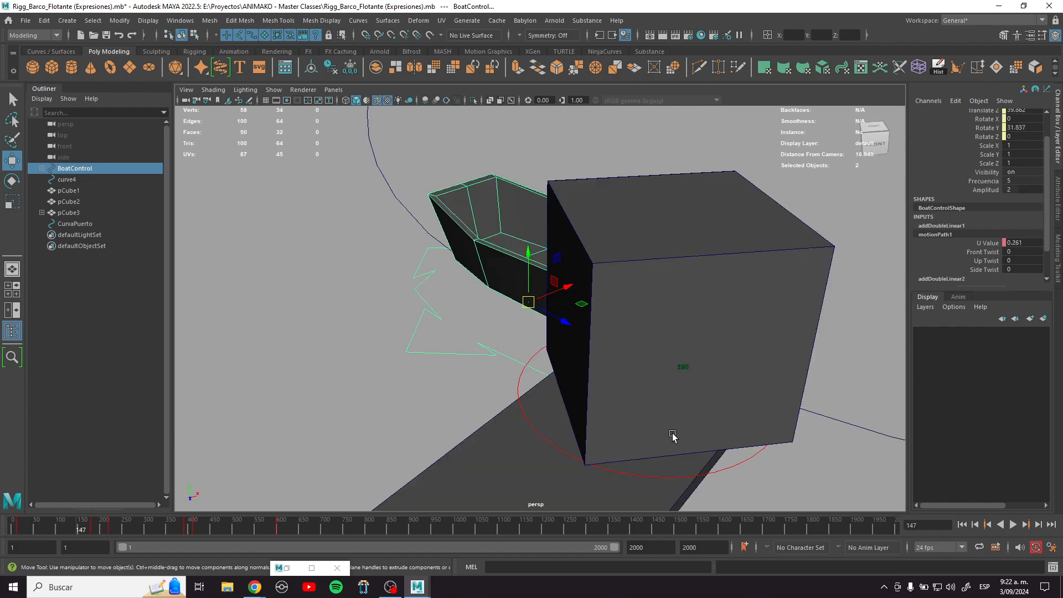
right_click_drag(673, 433, 521, 276, "alt")
left_click_drag(663, 345, 533, 352, "alt")
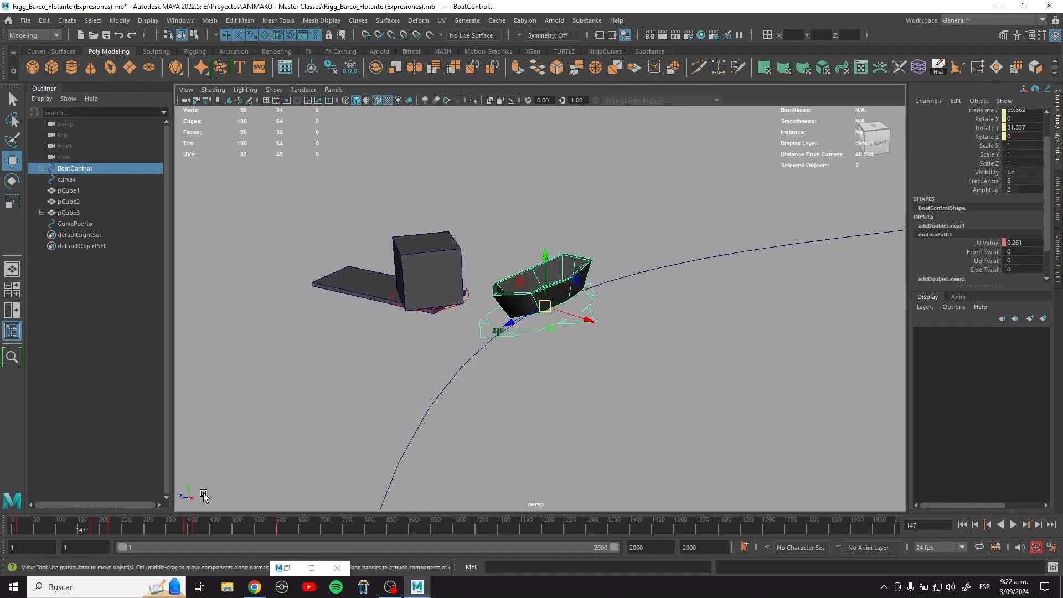
mouse_move(60, 525)
left_mouse_down()
mouse_move(117, 526)
mouse_move(45, 520)
mouse_move(161, 528)
mouse_move(54, 542)
mouse_move(65, 544)
left_mouse_up()
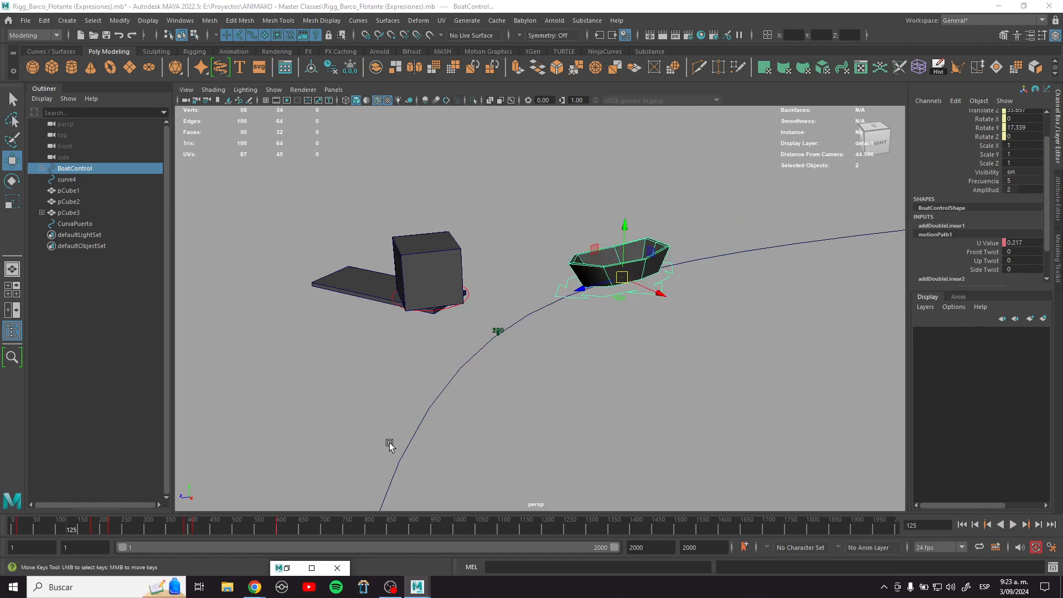
Step: Review the boat's whole path with both docks in sight, scrubbing through the animation to frame 34
left_click_drag(421, 381, 559, 416, "alt")
scroll(560, 415, "down", 5)
middle_click_drag(700, 397, 443, 370, "alt")
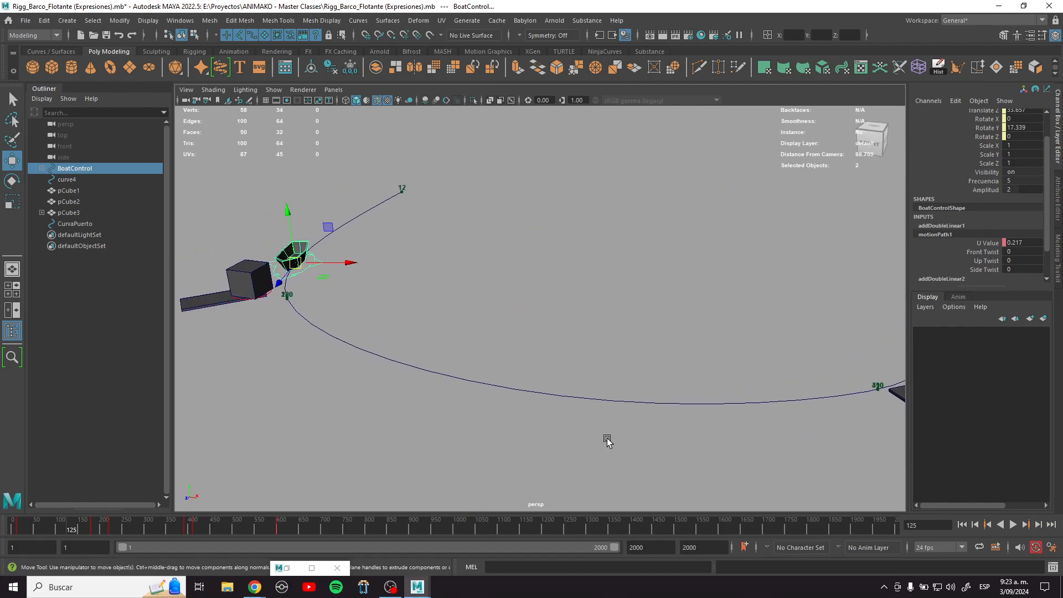
right_click_drag(606, 436, 567, 410, "alt")
left_click_drag(567, 410, 565, 380, "alt")
right_click_drag(564, 381, 570, 432, "alt")
left_click_drag(570, 432, 460, 471, "alt")
mouse_move(481, 446)
middle_mouse_down("alt")
mouse_move(501, 447)
mouse_move(472, 446)
middle_mouse_up("alt")
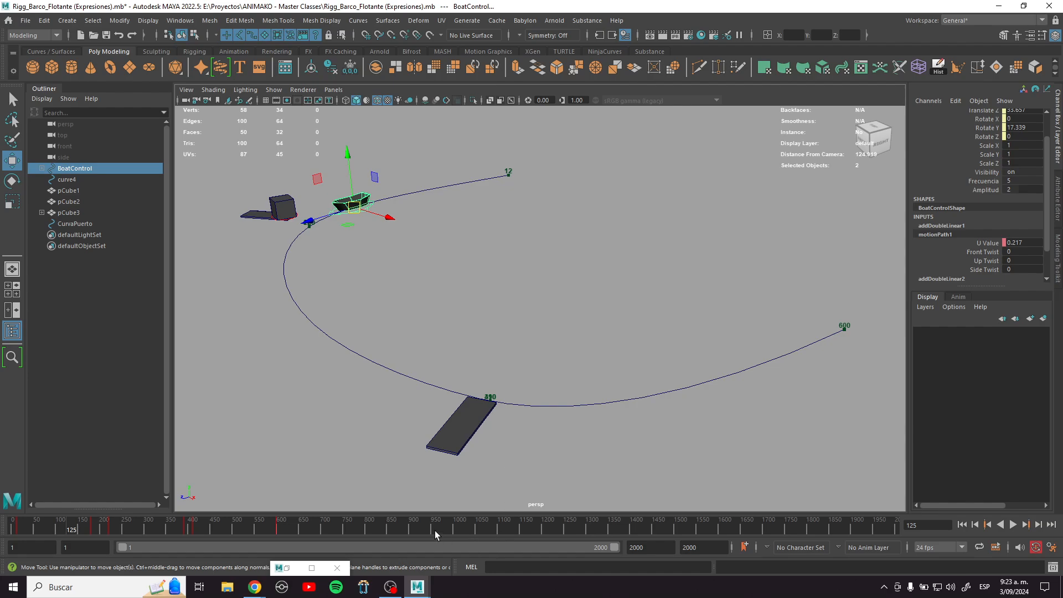
left_click_drag(434, 531, 25, 395)
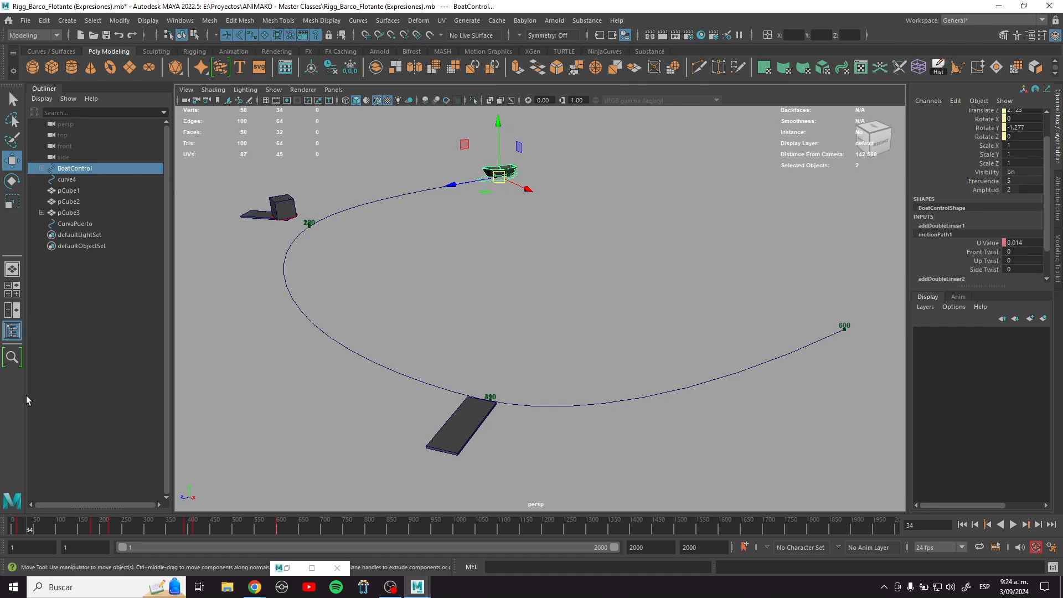
Step: Point out the boat control's motion path U Value channel and scrub to frame 242 to review its movement
left_click(497, 176)
left_click(990, 244)
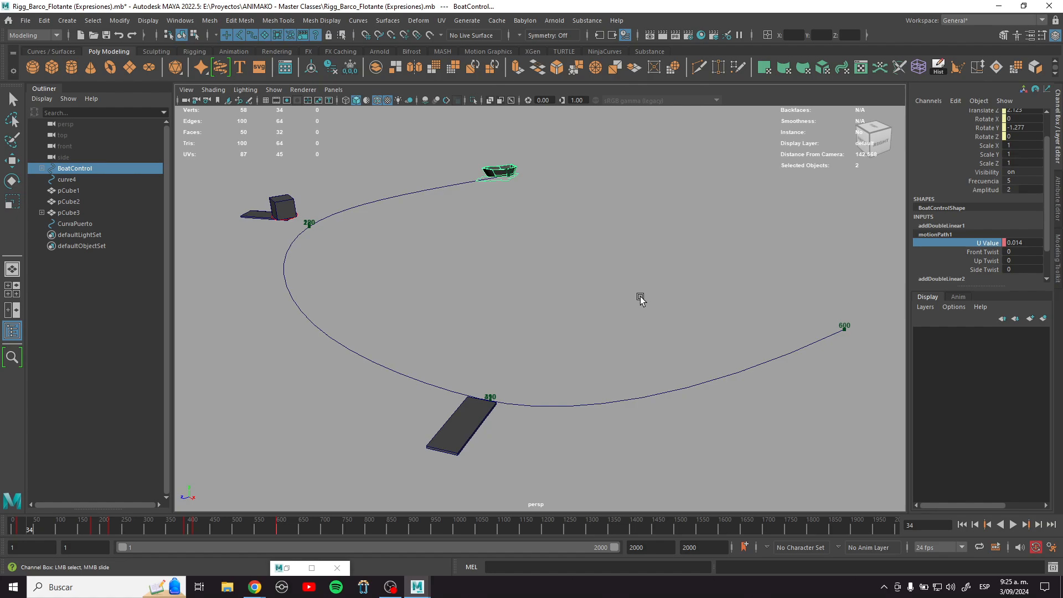
left_click_drag(87, 526, 122, 475)
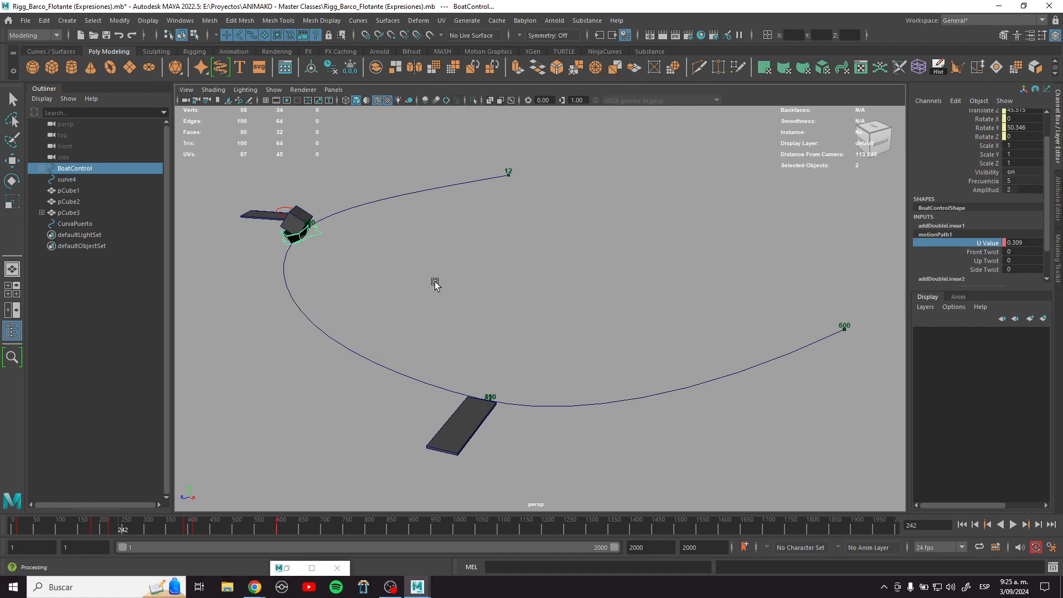
right_click_drag(466, 294, 512, 277)
Step: Switch to the Google Meet window of the remote class
key("alt+Tab")
key("alt+Tab")
key("alt+Tab")
key("alt+Tab")
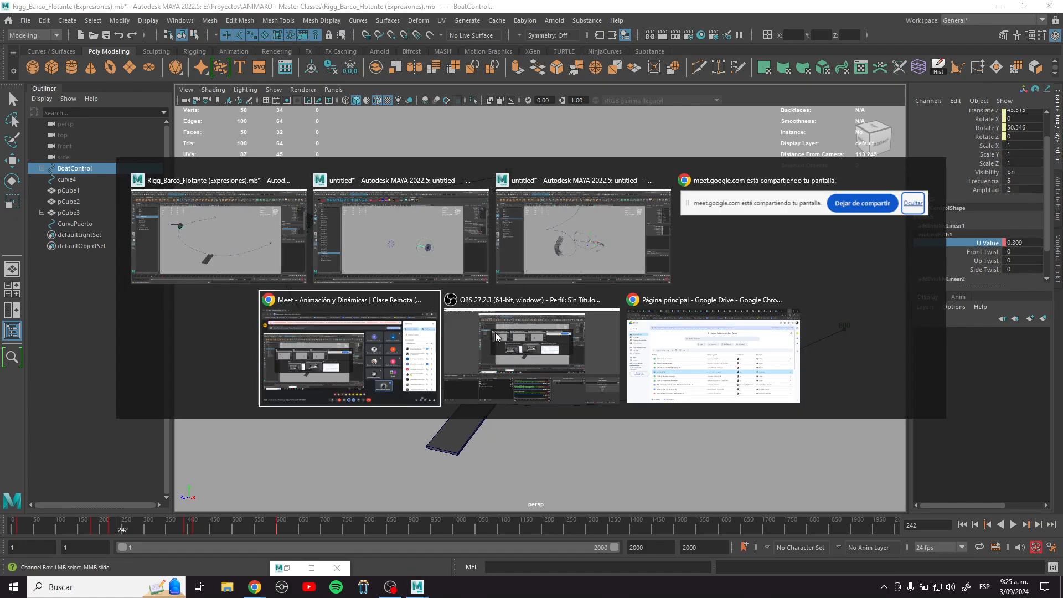